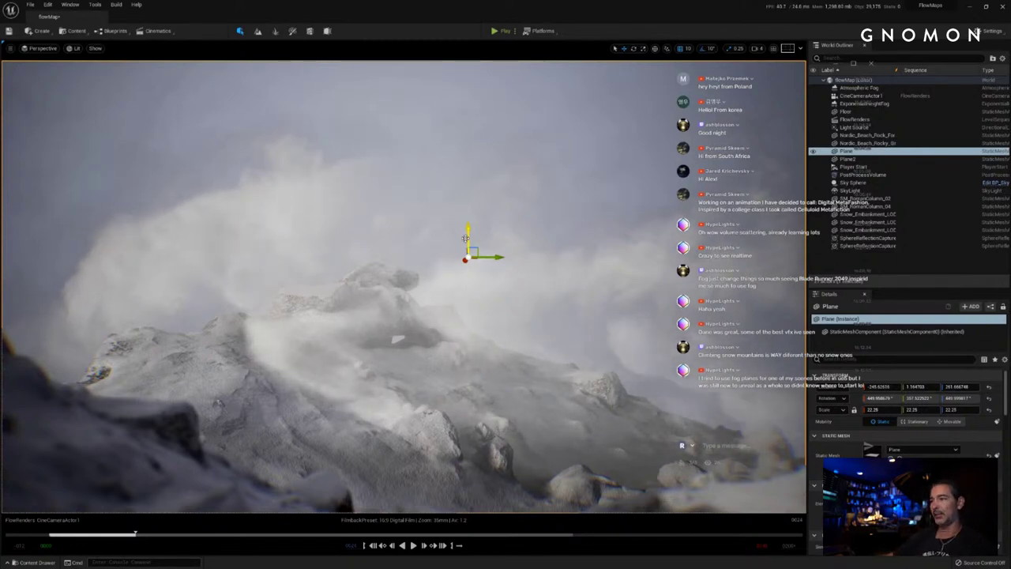
Step: Lower the foreground fog plane out of view and raise it back to compare the scene, keeping the plane selected
left_click_drag(457, 225, 402, 457)
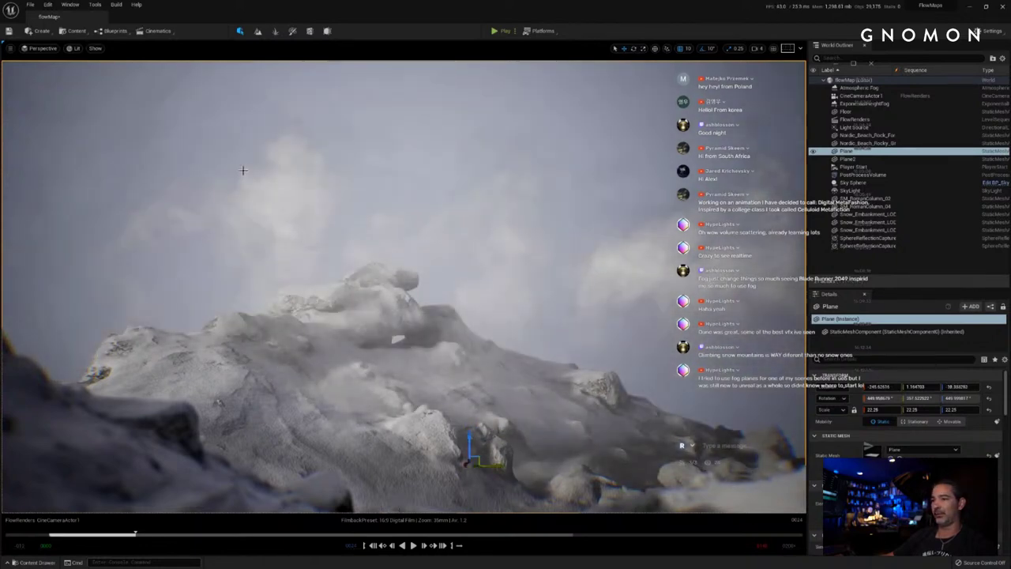
left_click_drag(471, 438, 471, 237)
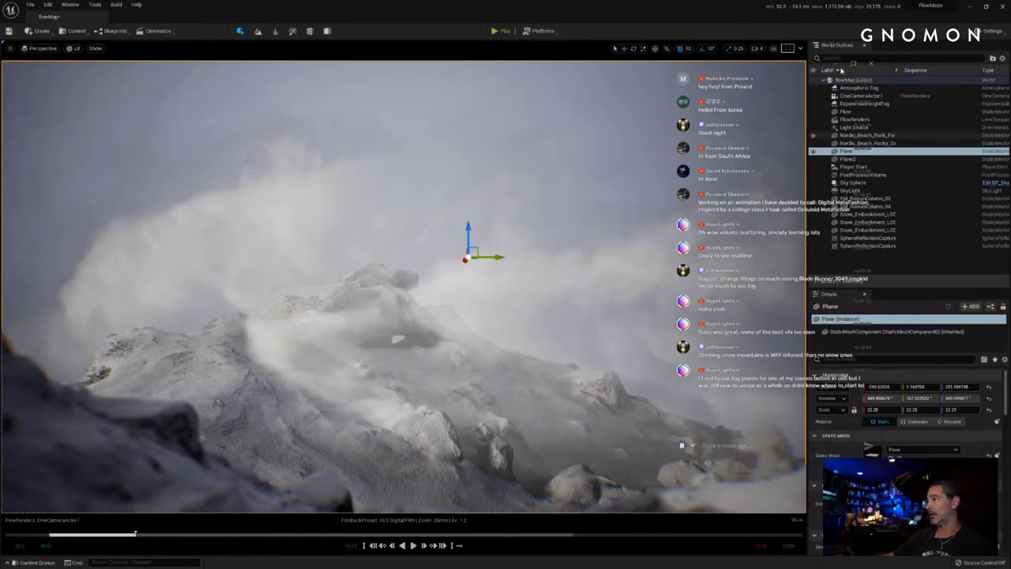
left_click(849, 159)
left_click(849, 153)
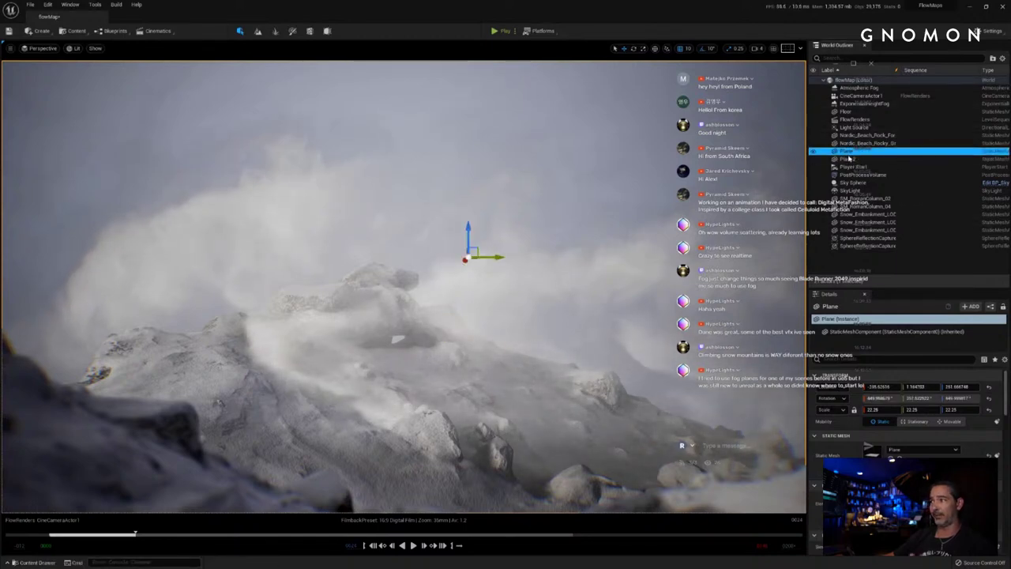
left_click(850, 160)
left_click(849, 154)
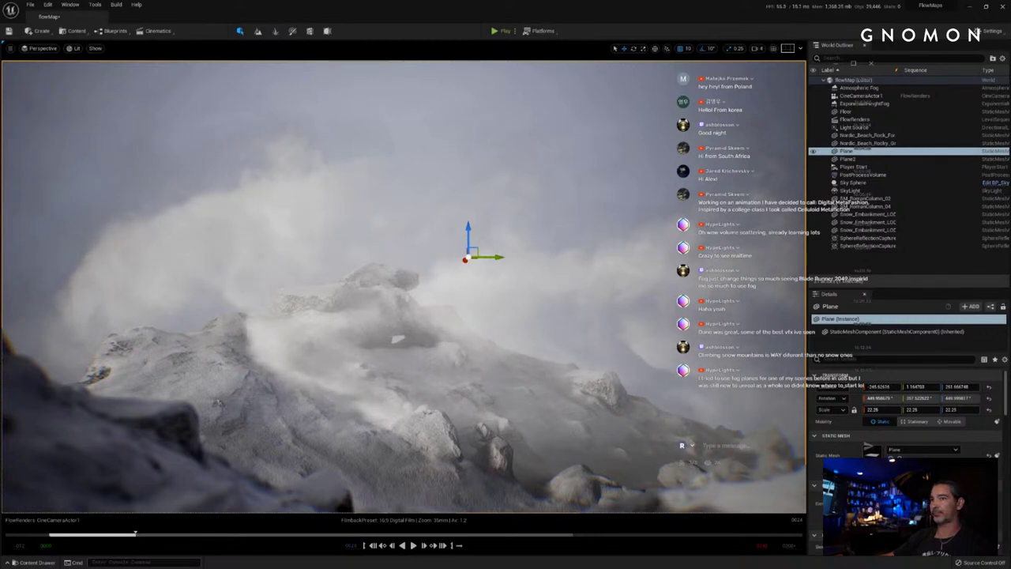
Step: Dock the M_FogCard_A material instance editor beside the level and open its parent material M_FogCard_Flow
left_click_drag(1010, 0, 451, 83)
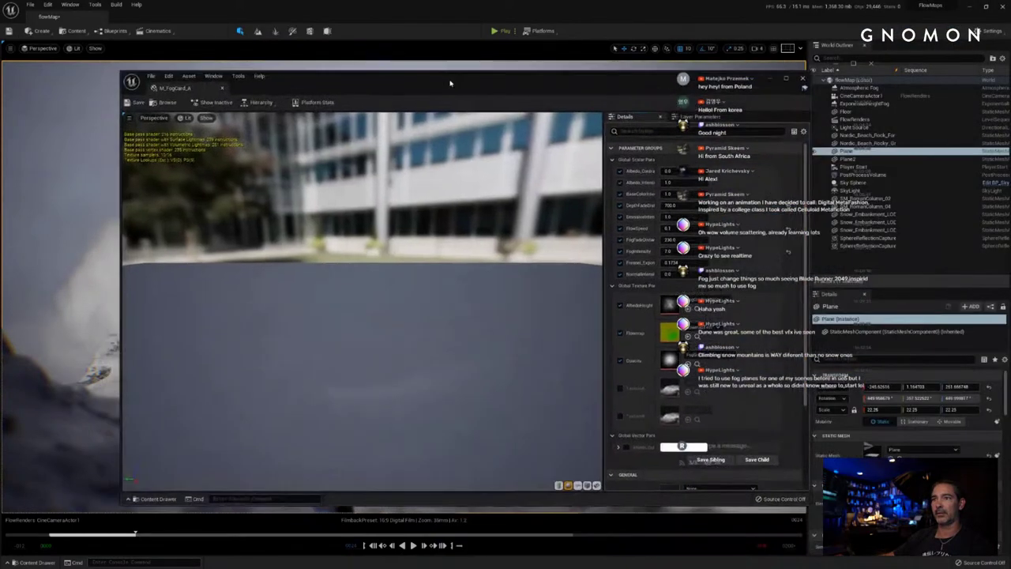
left_click_drag(184, 89, 170, 19)
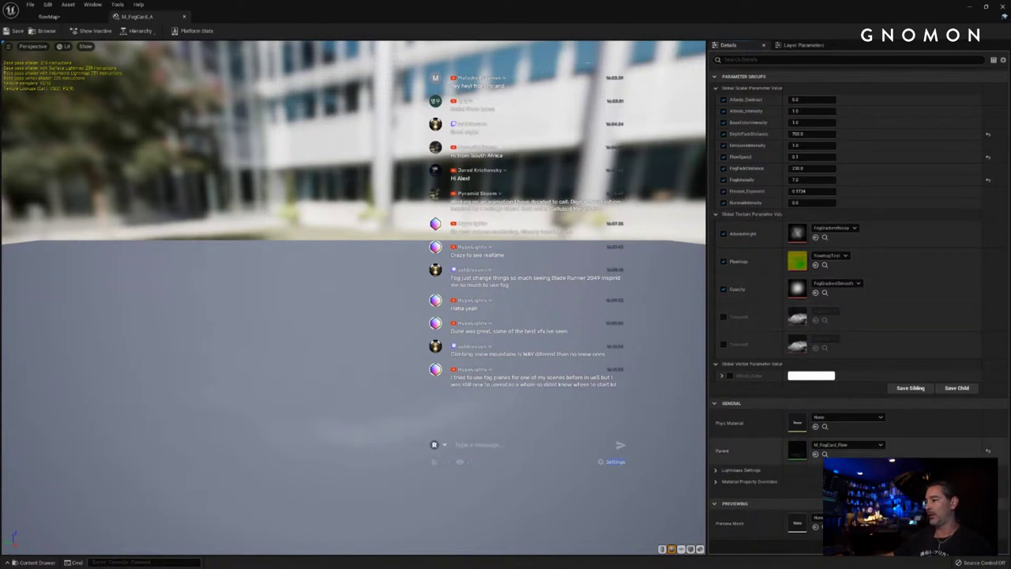
double_click(796, 452)
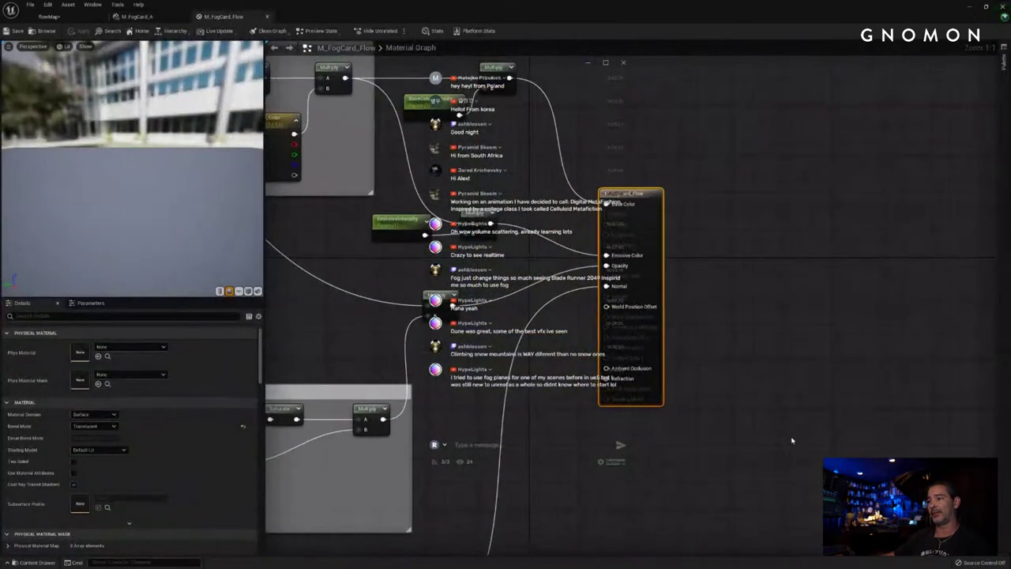
Step: Examine the overall layout of the M_FogCard_Flow node graph, from the material output back to the Flowmap section
right_click_drag(722, 257, 837, 259)
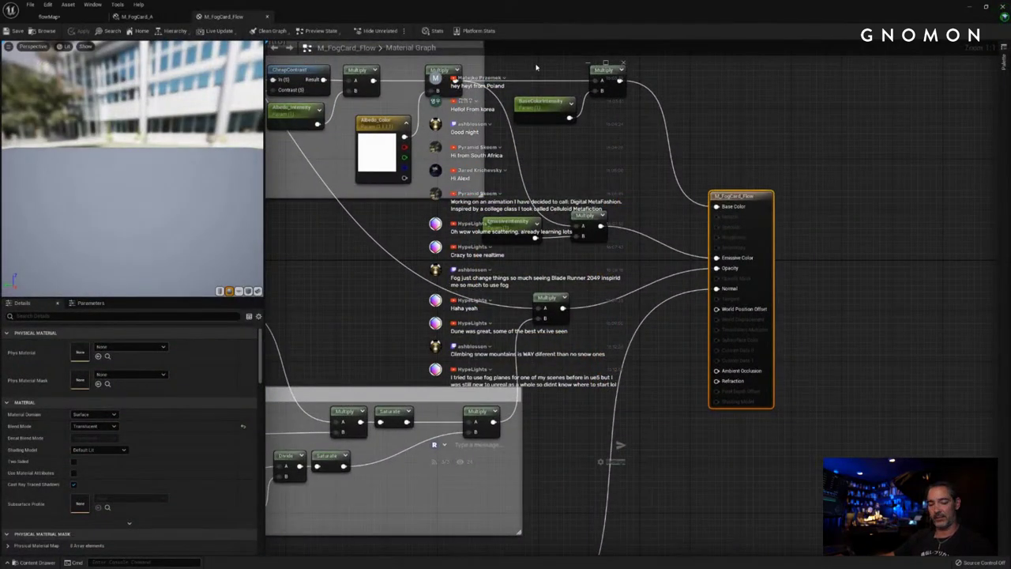
left_click_drag(541, 65, 894, 75)
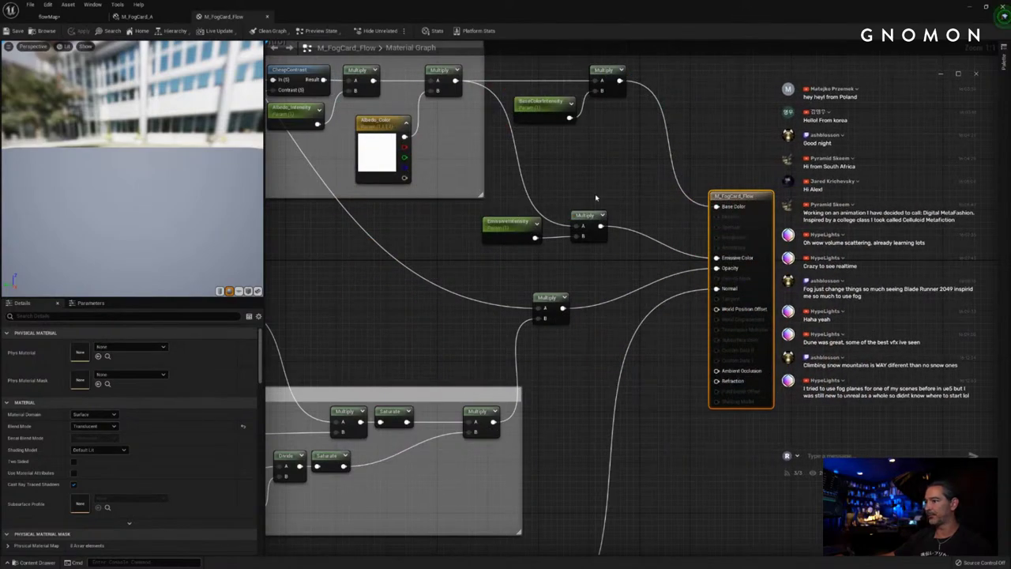
scroll(406, 275, "down", 3)
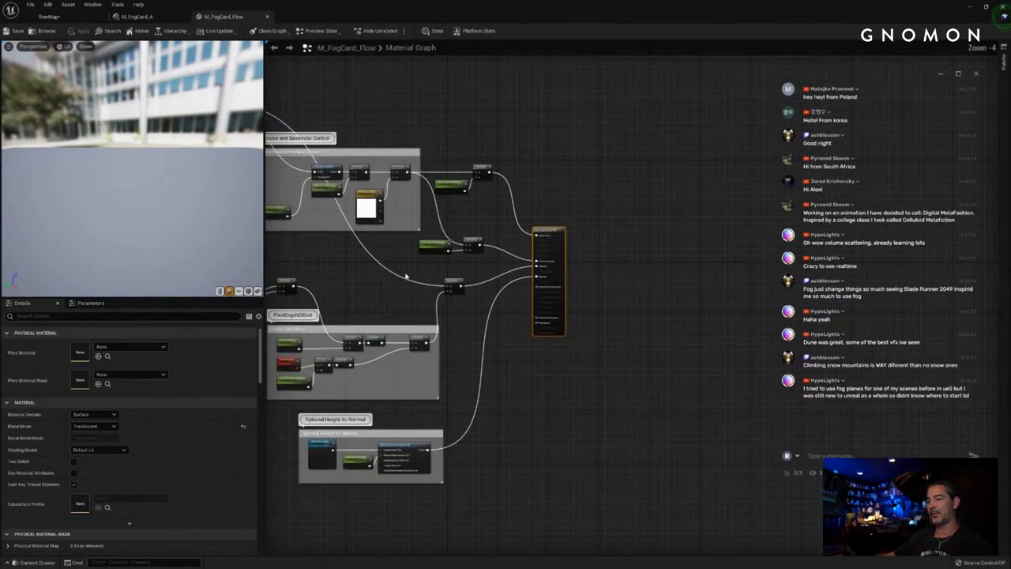
right_click_drag(405, 275, 667, 316)
scroll(668, 316, "down", 2)
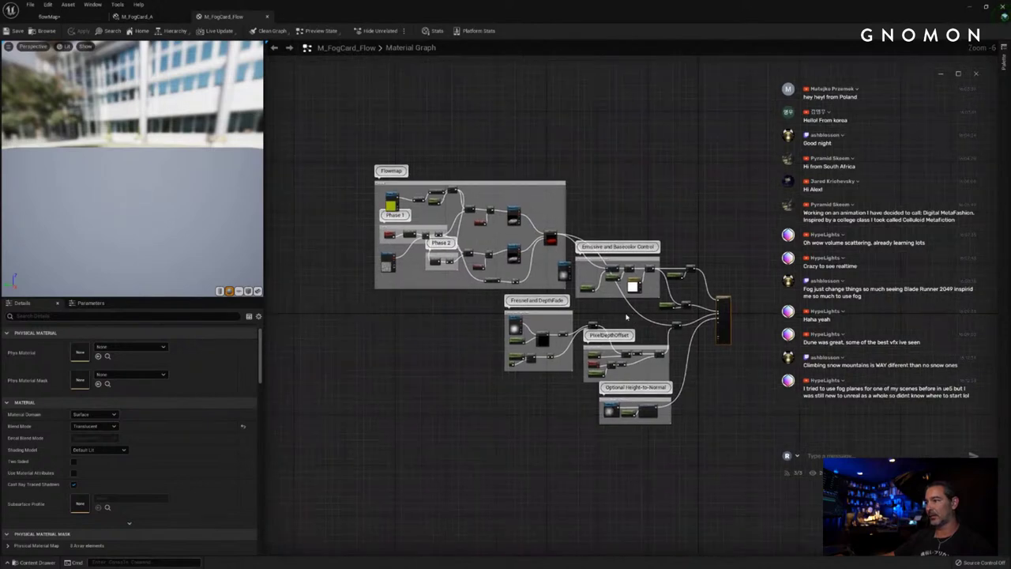
scroll(626, 317, "up", 2)
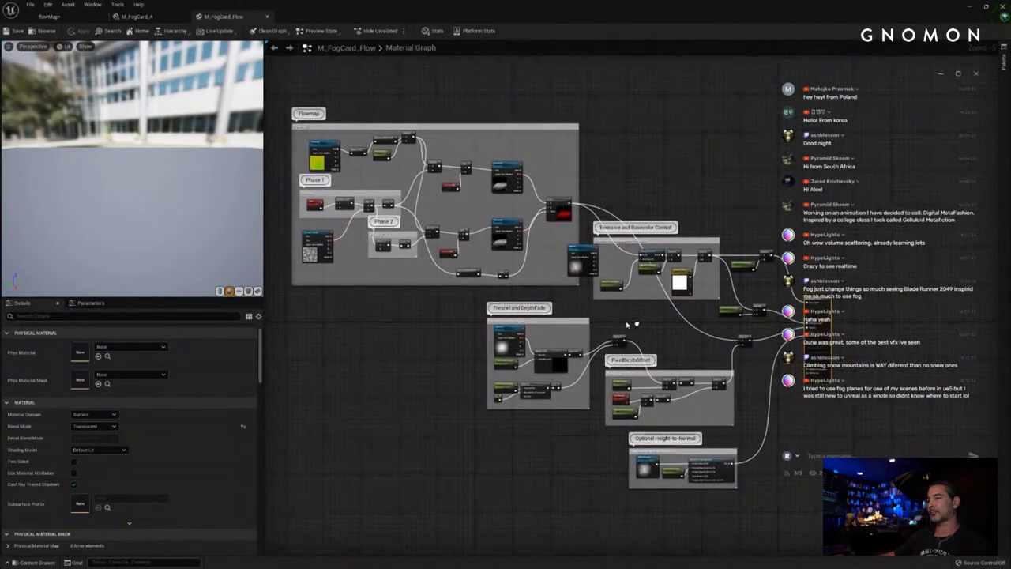
right_click_drag(637, 324, 635, 324)
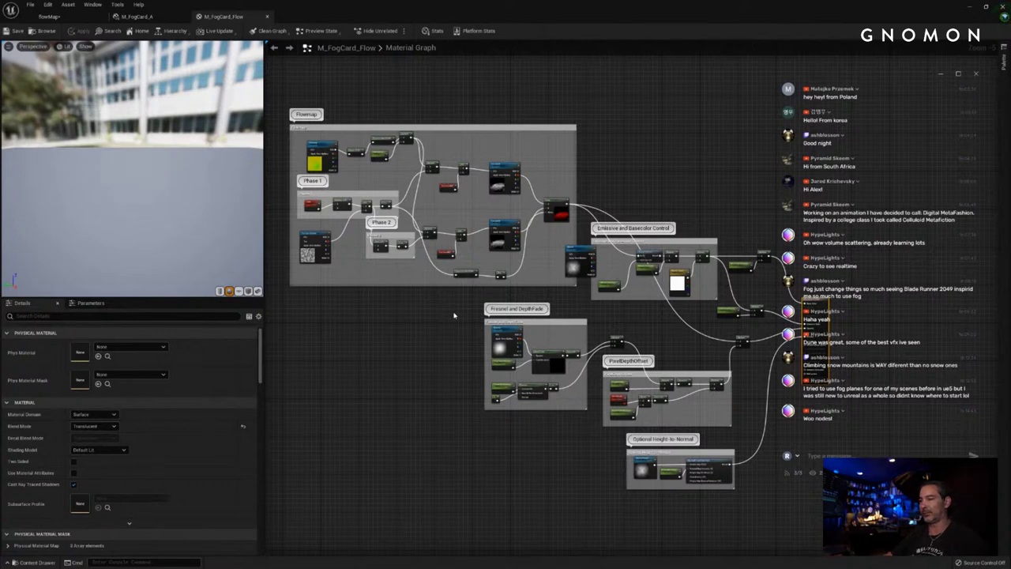
right_click_drag(421, 326, 440, 320)
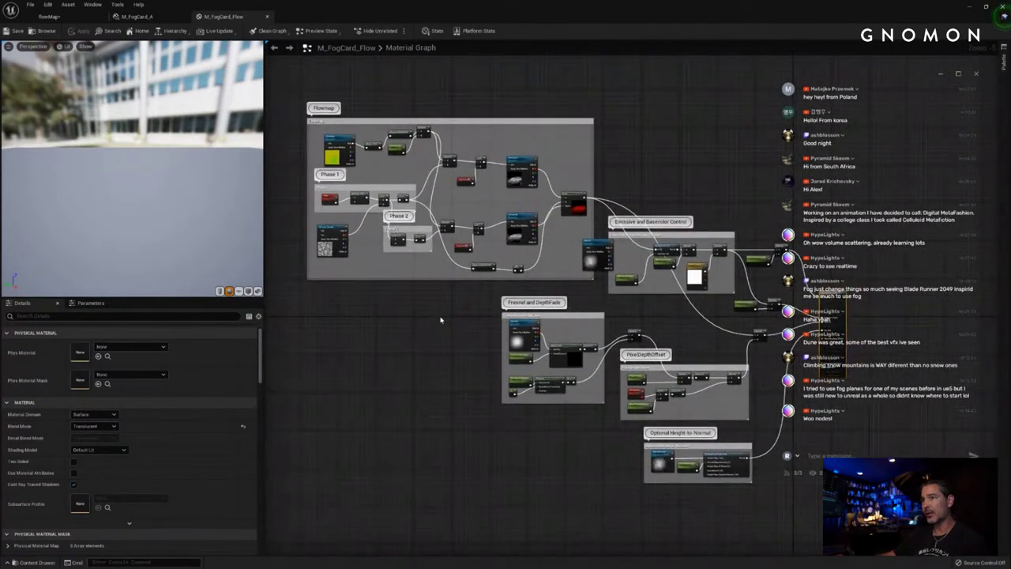
Step: Highlight the Flowmap group, then the Fresnel and DepthFade, PixelDepthOffset and Optional Height-to-Normal groups to inspect them
left_click_drag(290, 118, 577, 276)
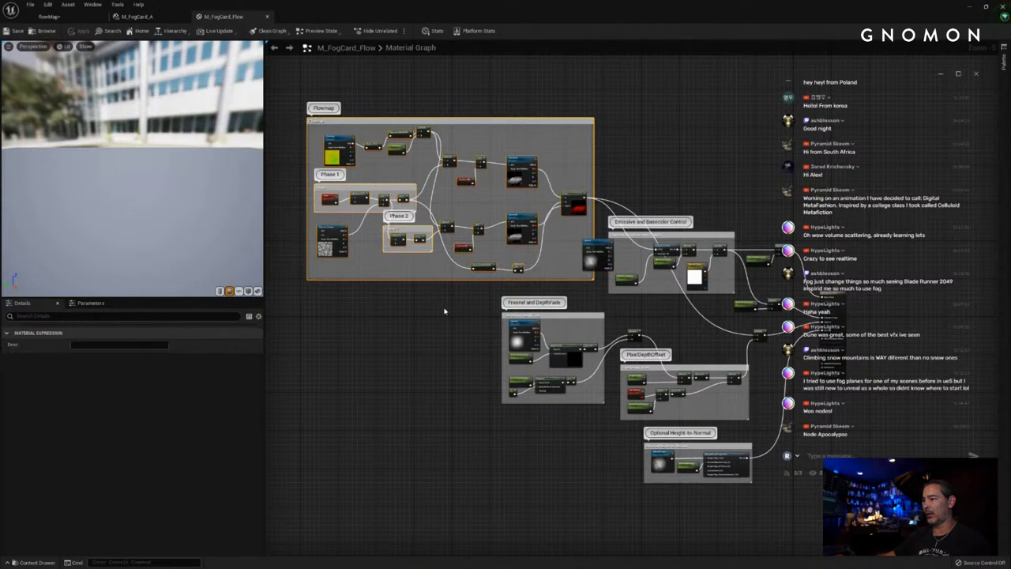
left_click(468, 305)
left_click_drag(469, 305, 754, 483)
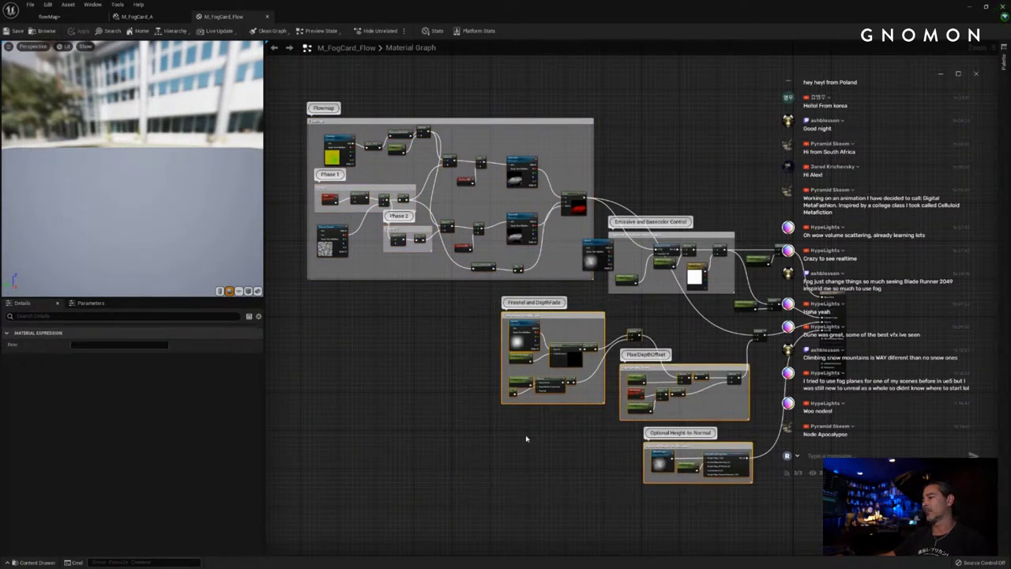
right_click_drag(528, 436, 395, 416)
scroll(421, 360, "up", 2)
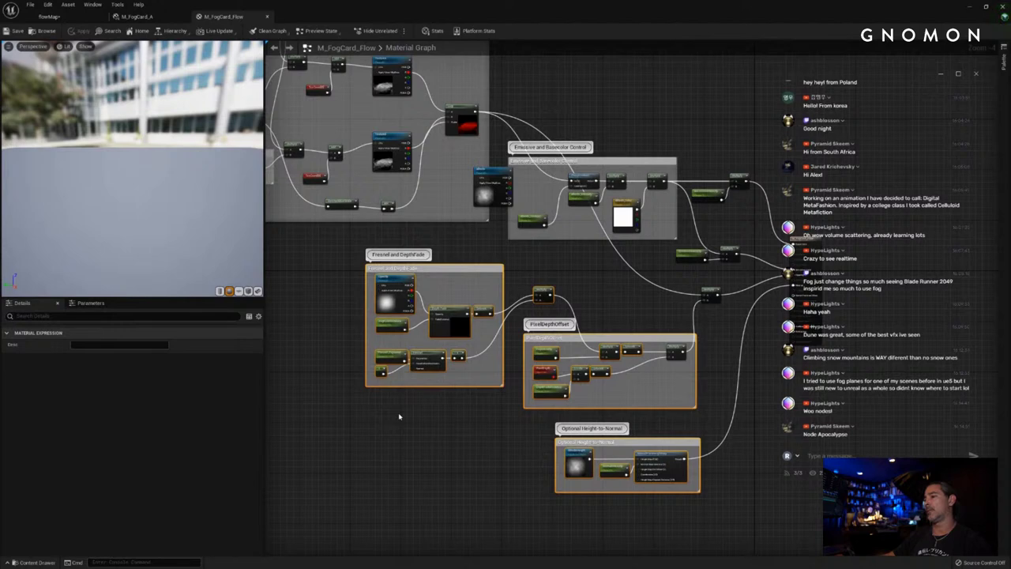
left_click(350, 345)
left_click_drag(333, 278, 661, 506)
scroll(446, 438, "up", 1)
right_click_drag(446, 439, 409, 424)
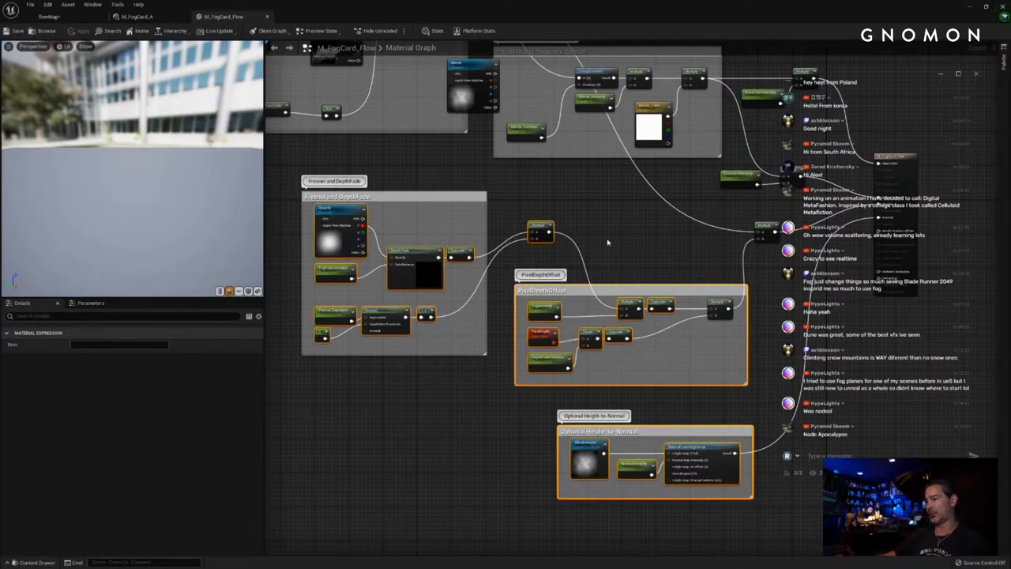
Step: Select the whole Flowmap group, including Phase 1 and Phase 2, and inspect its nodes up close
right_click_drag(608, 243, 637, 324)
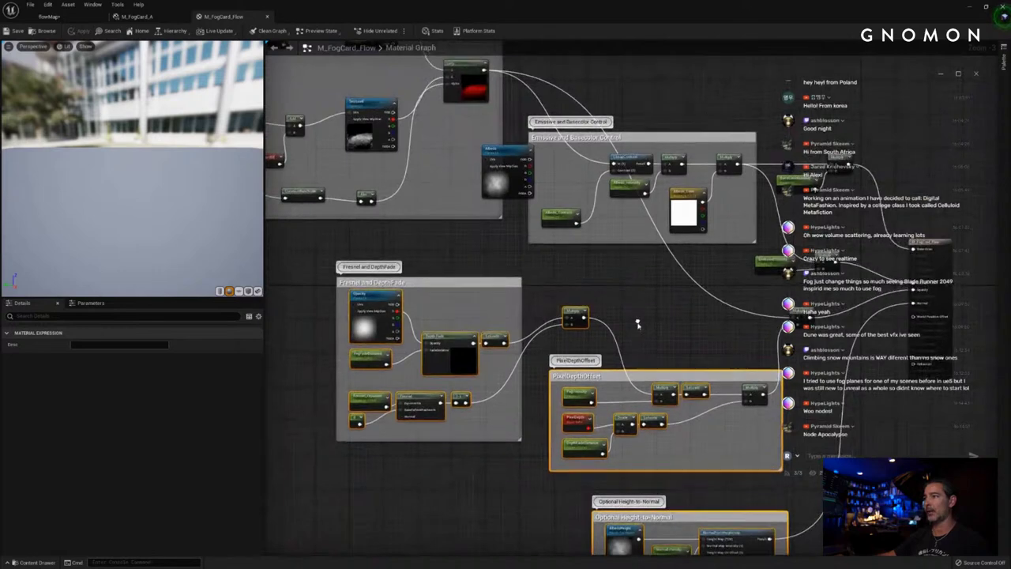
scroll(638, 324, "down", 1)
right_click_drag(376, 276, 580, 477)
scroll(614, 414, "up", 1)
left_click_drag(287, 137, 775, 451)
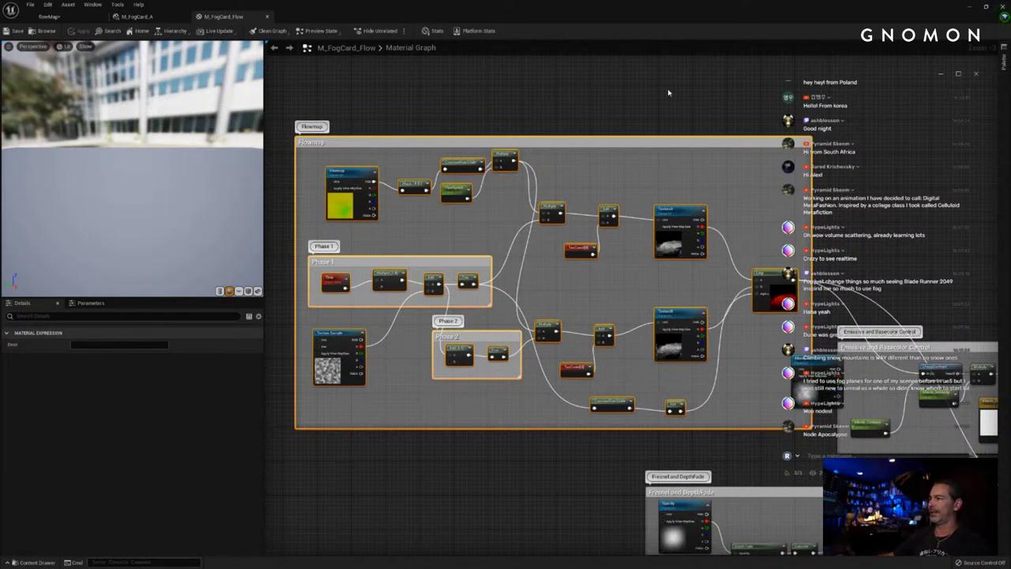
Step: Check the fog in the level, return to the M_FogCard_Flow graph, clear the selection and review the Flowmap nodes
left_click(49, 16)
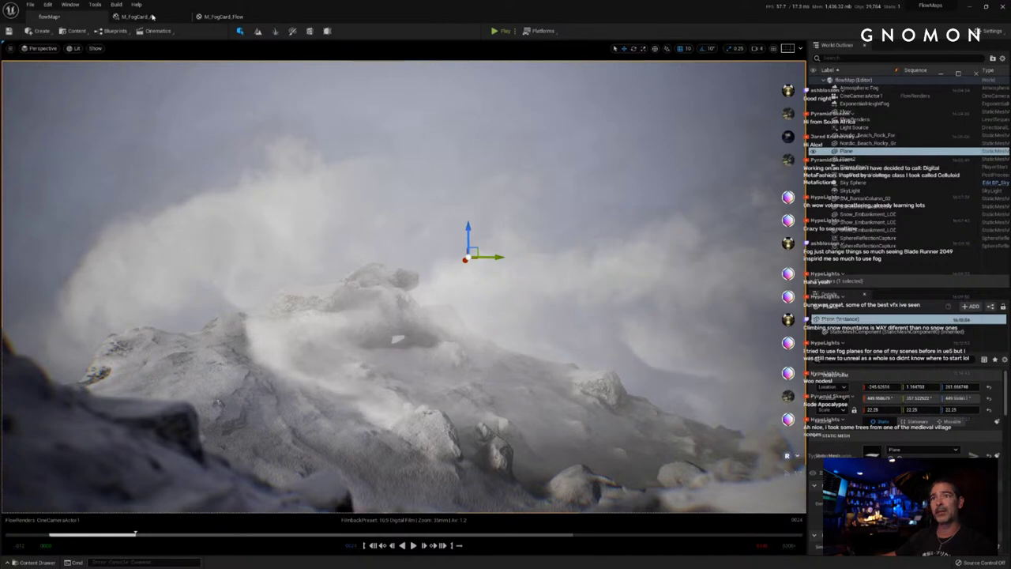
left_click(223, 16)
right_click_drag(509, 121, 476, 100)
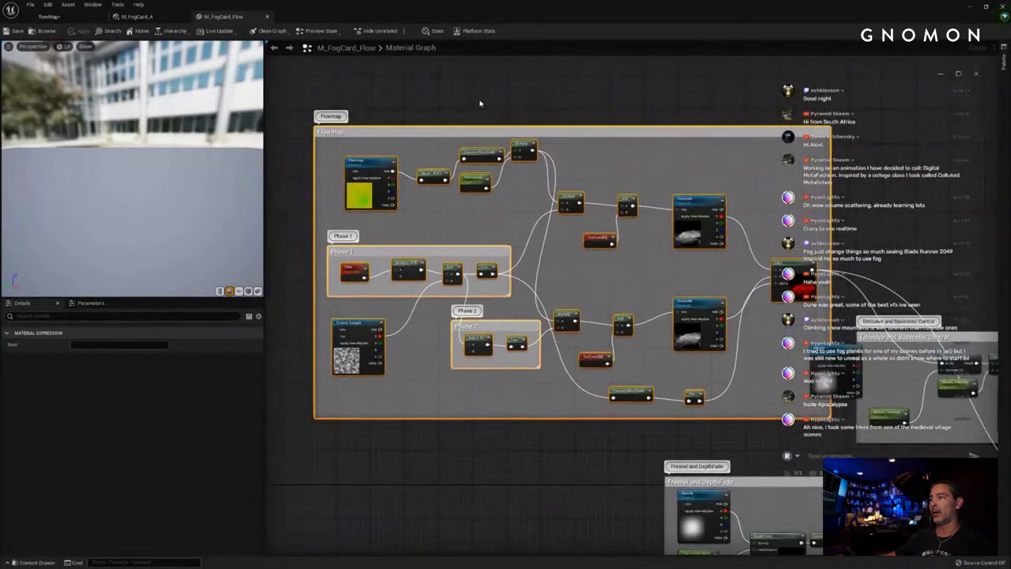
scroll(477, 100, "up", 1)
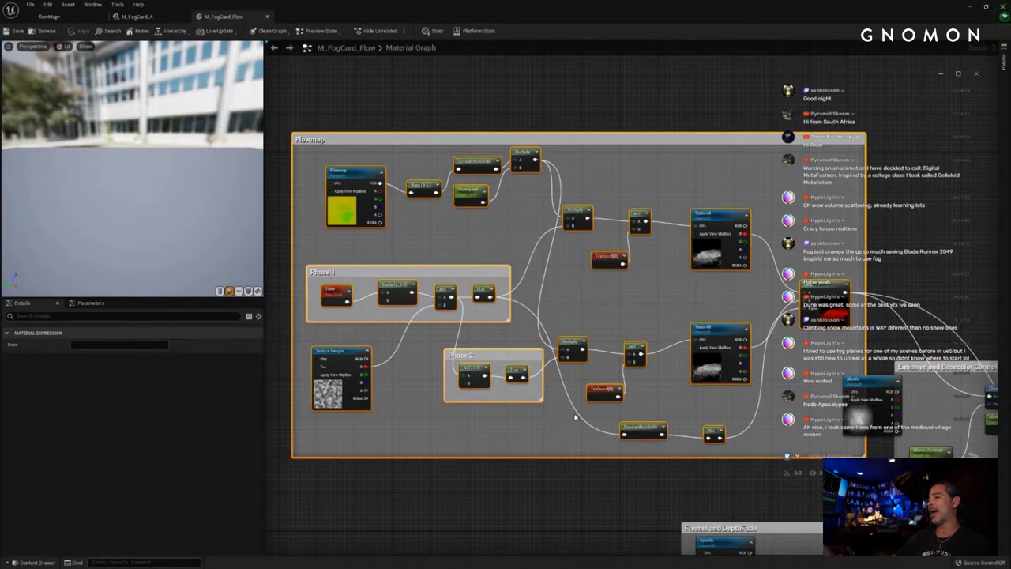
left_click(581, 477)
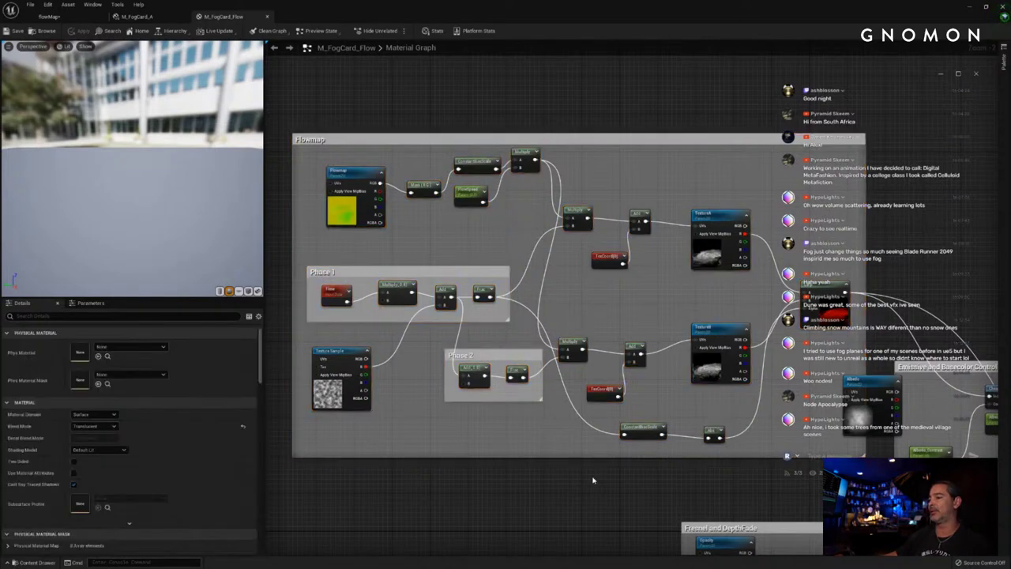
right_click_drag(594, 478, 452, 325)
scroll(276, 314, "down", 1)
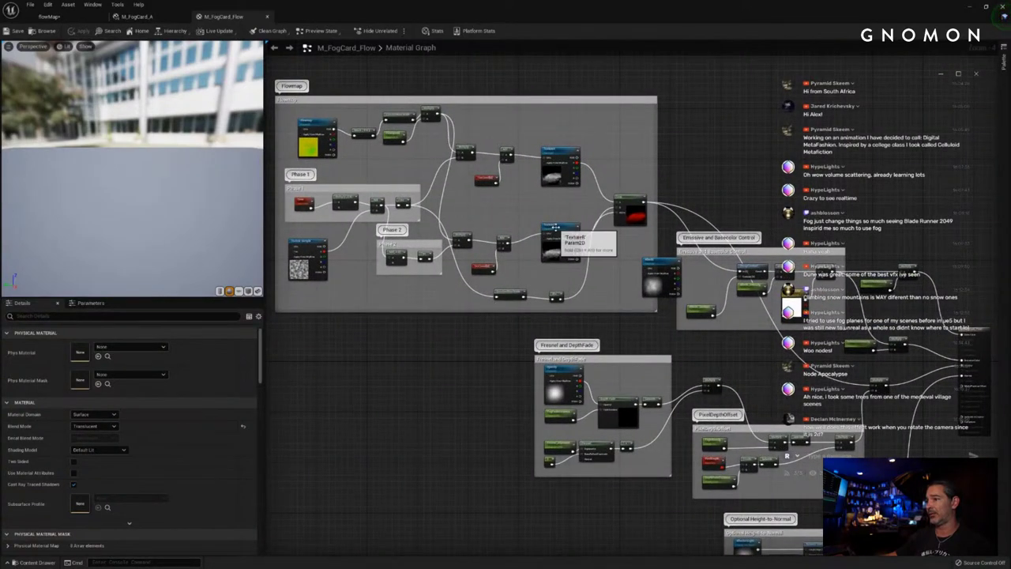
Step: In the M_FogCard_A instance, enable the first fog texture override and open its fogTest texture for inspection
left_click(138, 16)
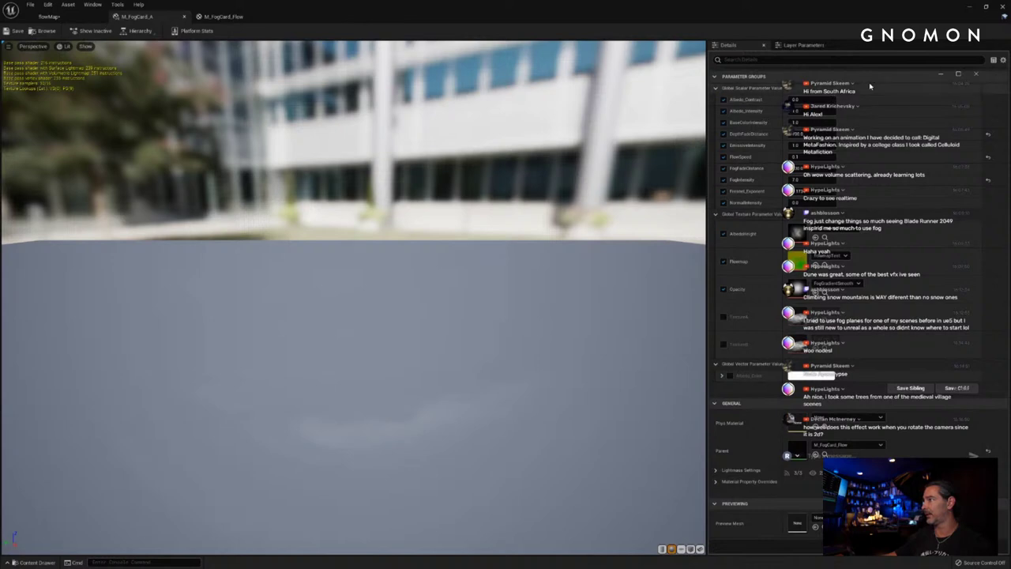
left_click_drag(892, 80, 594, 78)
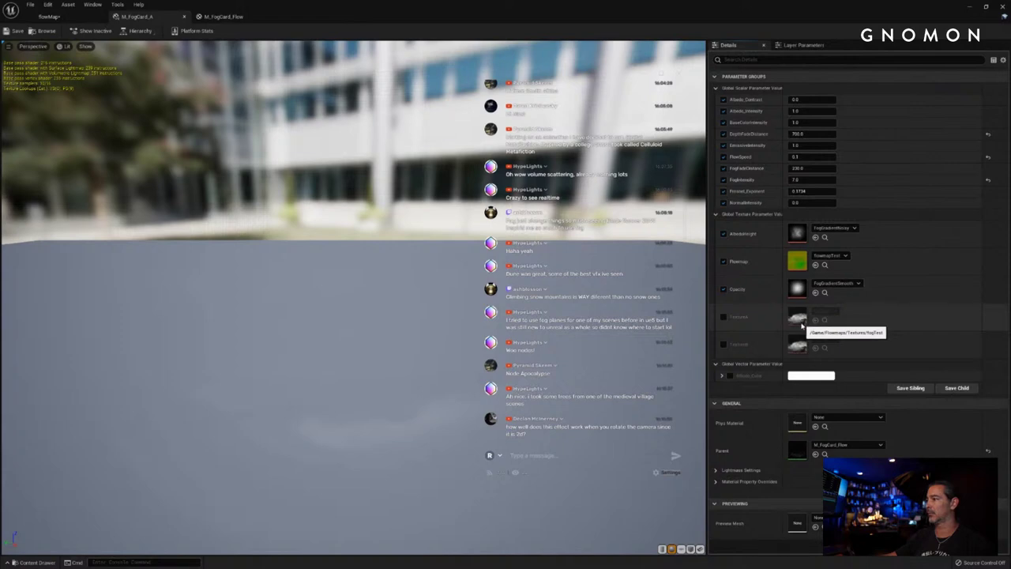
left_click(724, 317)
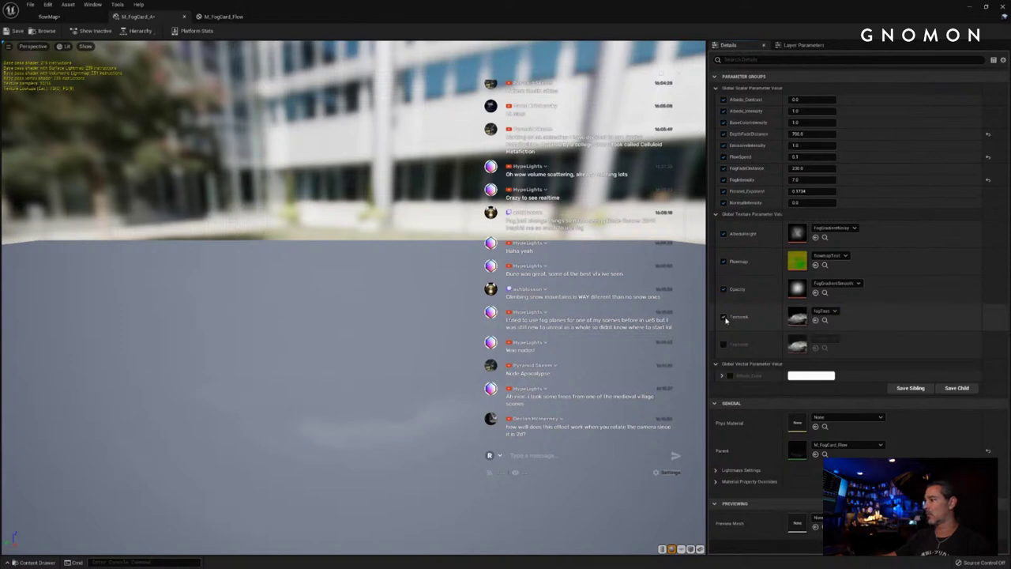
double_click(790, 318)
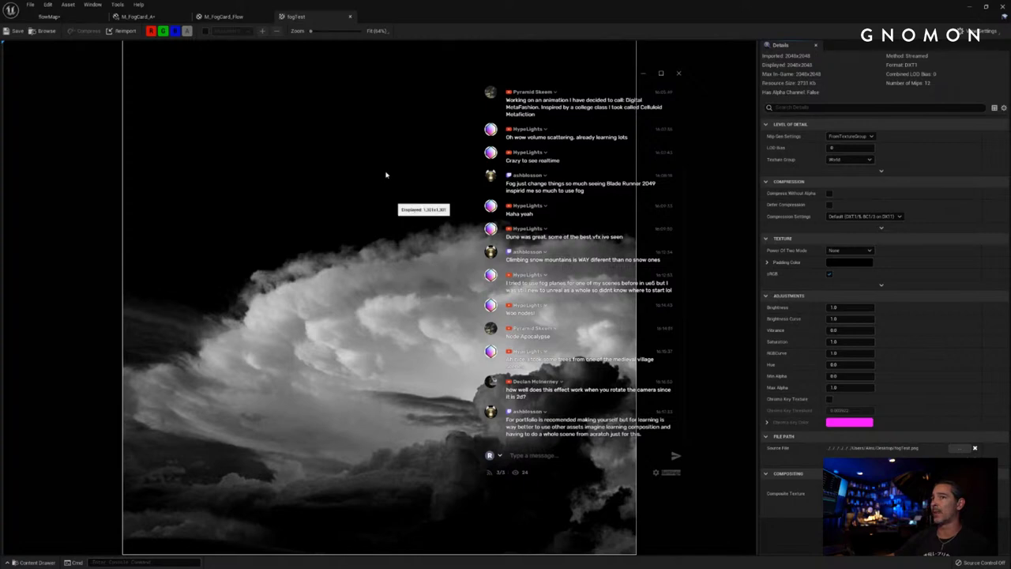
Step: Switch to the UE5_test project and inspect the fog in the night scene around the figure and anvil from several angles
left_click(970, 8)
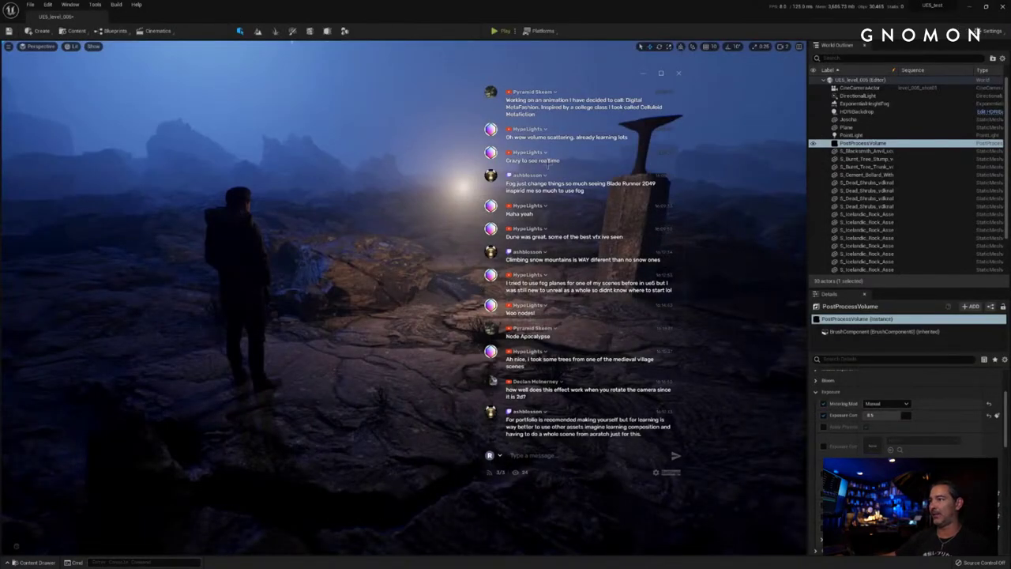
left_click_drag(587, 77, 691, 85)
right_click_drag(364, 297, 367, 323)
right_click_drag(301, 320, 304, 321)
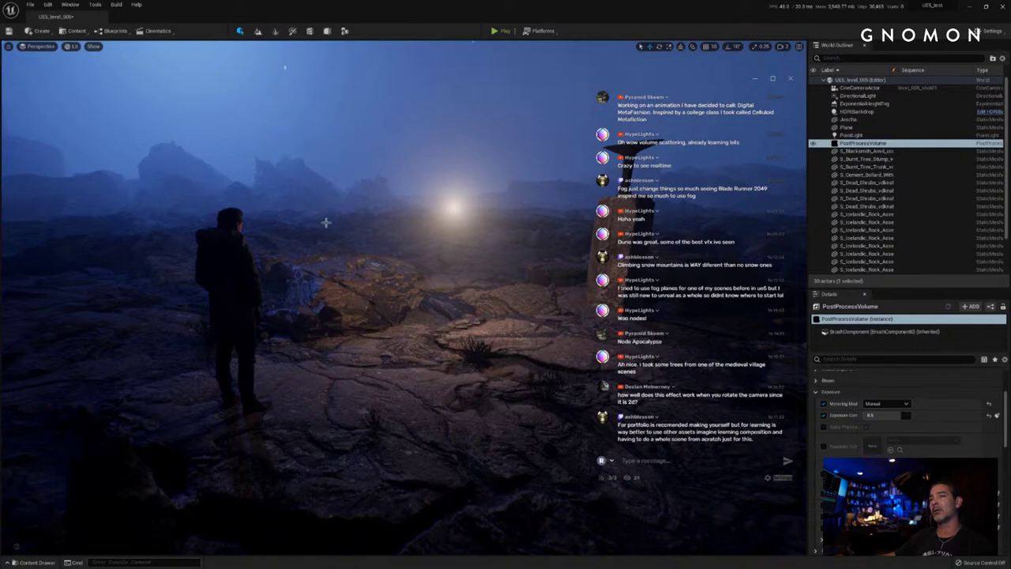
right_click_drag(383, 242, 394, 249)
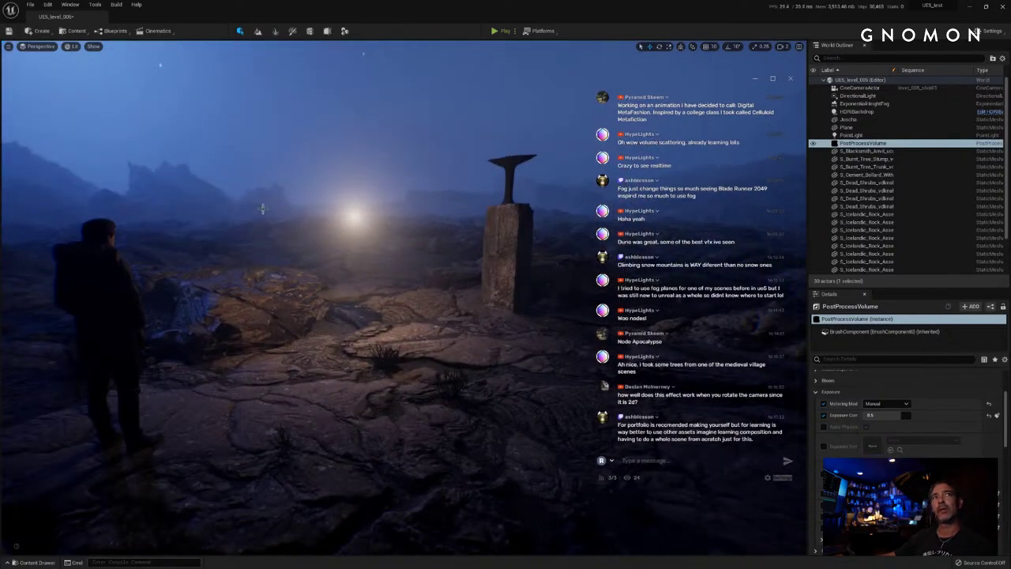
right_click_drag(393, 231, 358, 187)
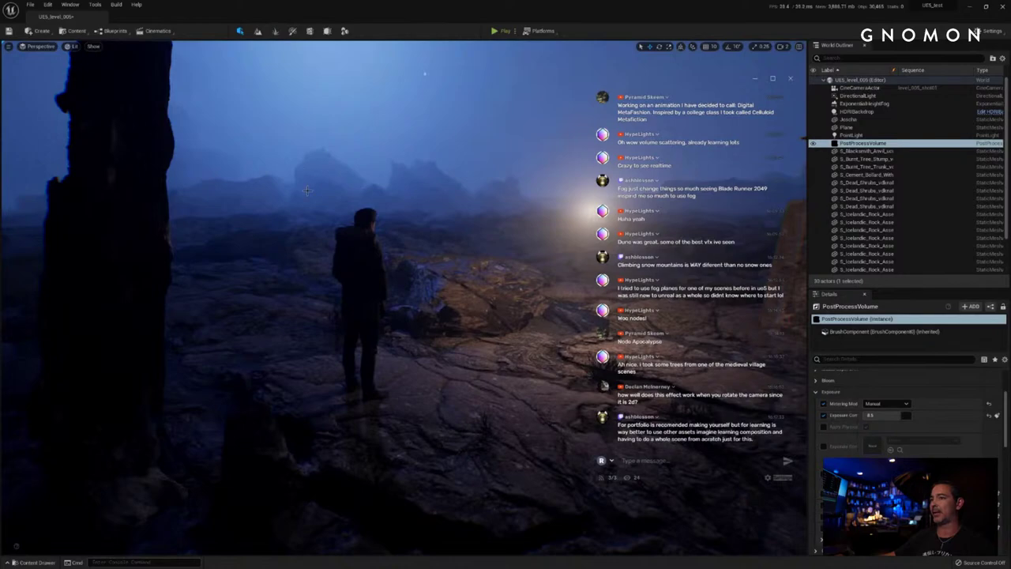
right_click_drag(509, 267, 440, 306)
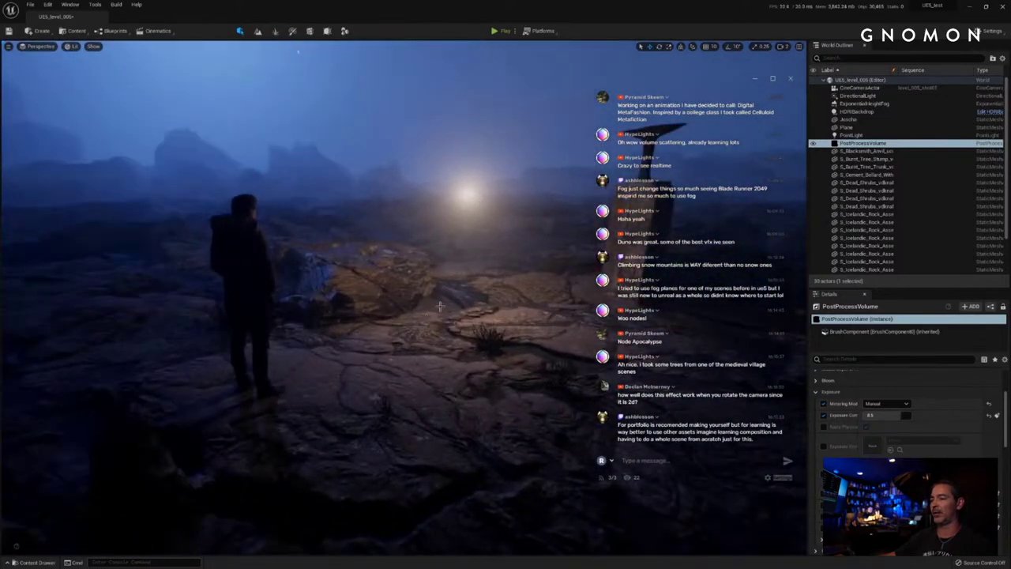
Step: Select the Icelandic rock assembly on the ground between the standing figure and the anvil pillar
mouse_move(433, 349)
right_mouse_down()
mouse_move(459, 340)
mouse_move(418, 356)
right_mouse_up()
right_click(418, 356)
left_click(390, 383)
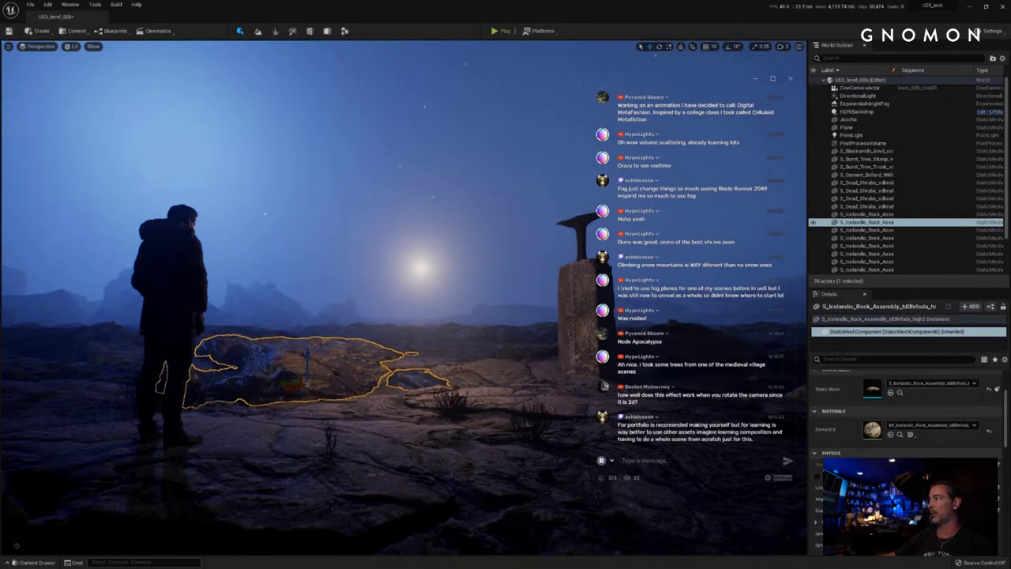
left_click(966, 10)
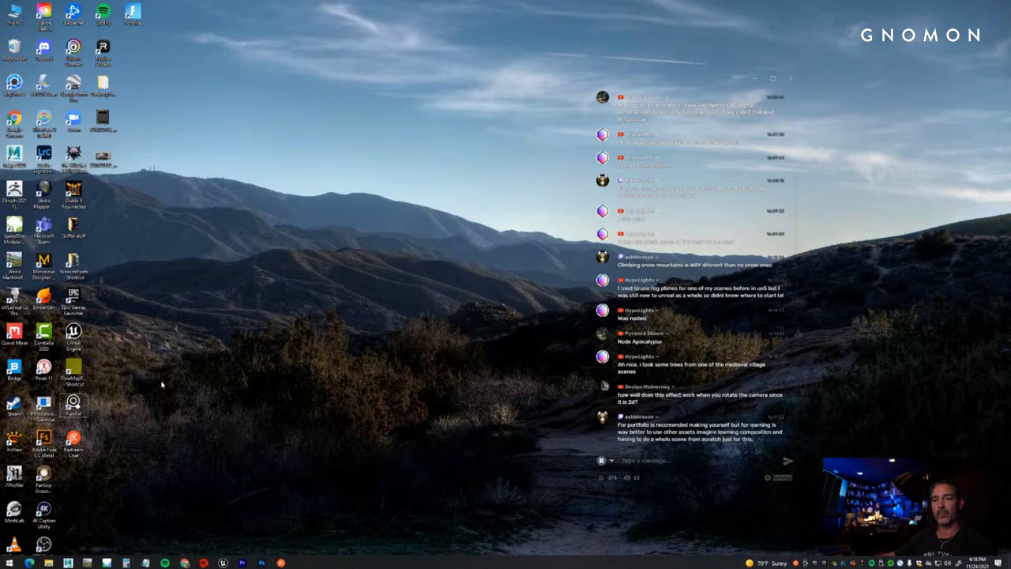
left_click_drag(163, 386, 49, 470)
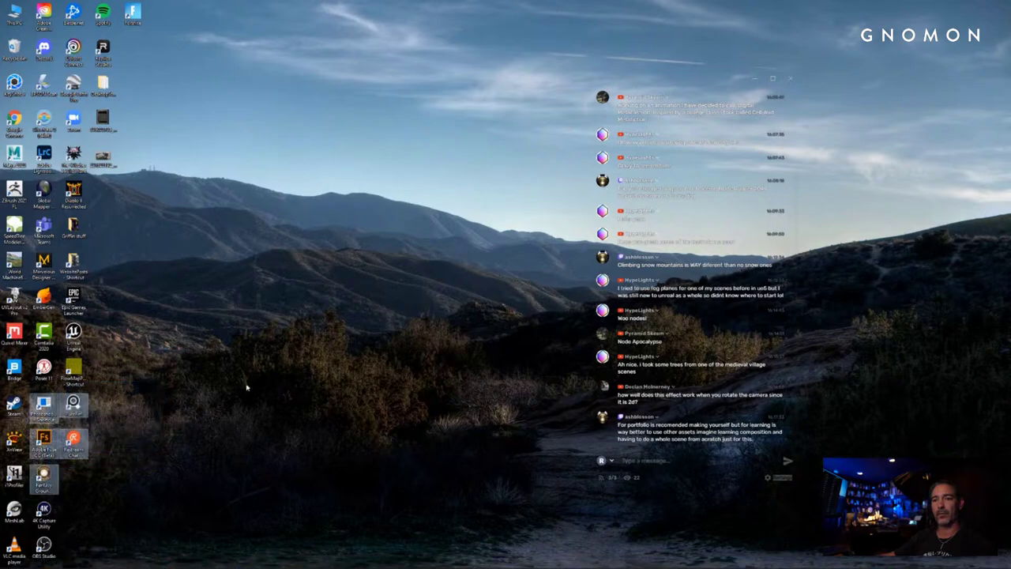
left_click(247, 387)
mouse_move(223, 561)
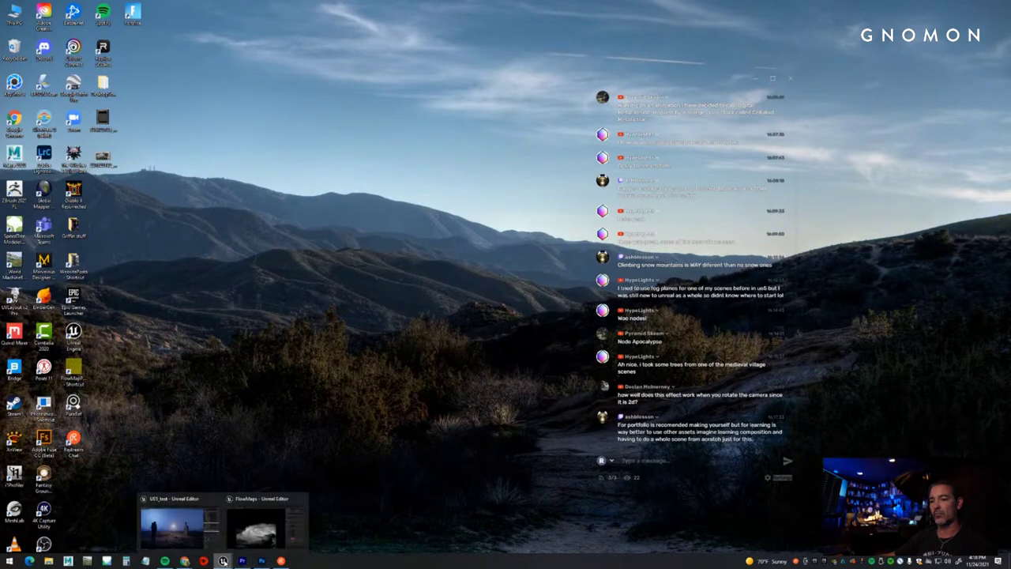
left_click(177, 523)
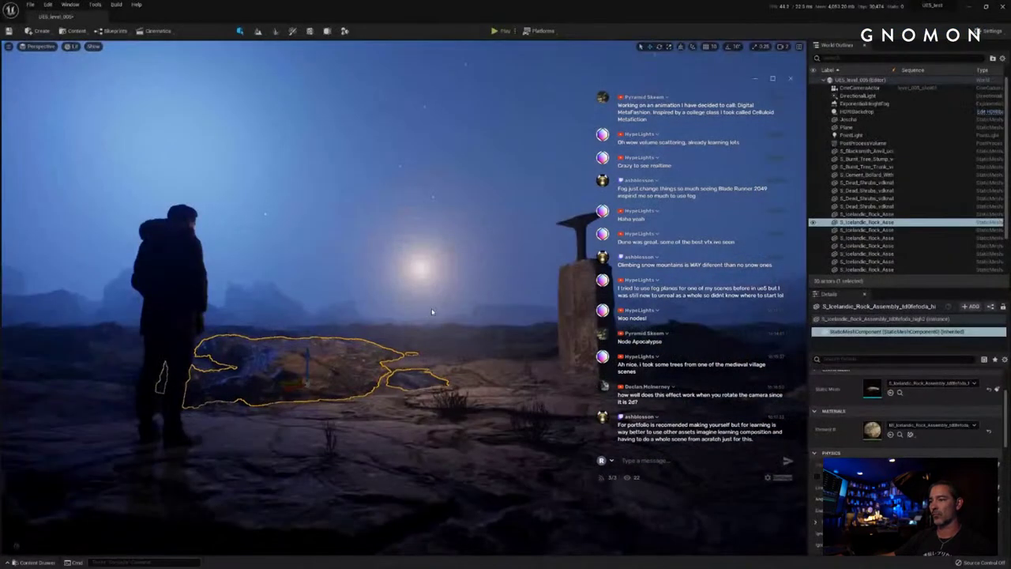
Step: Clear the rock selection and examine the night scene's fog around the figure, the glowing light and the anvil pillar from several angles
right_click_drag(433, 318, 406, 310)
key("Escape")
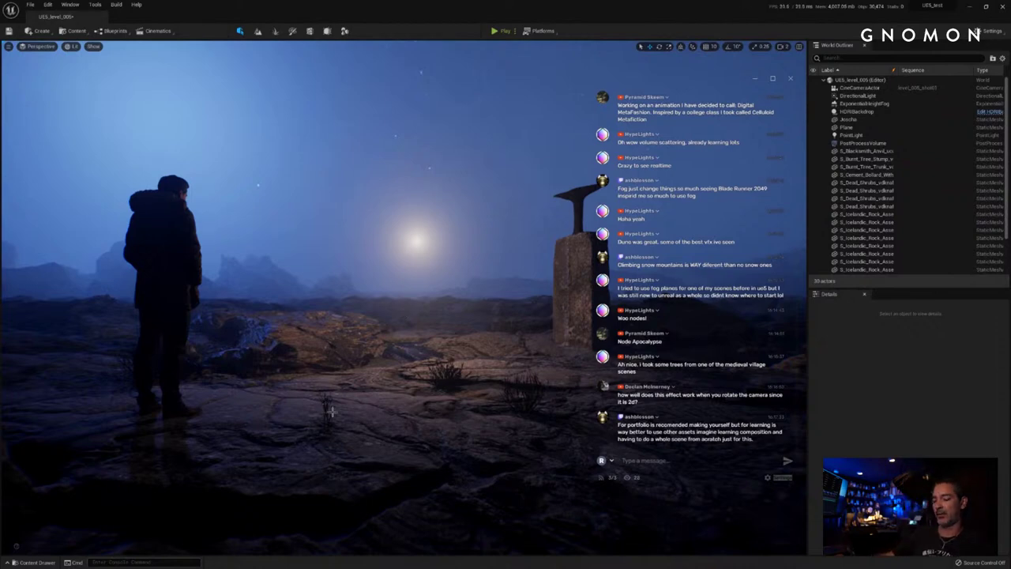
right_click_drag(333, 415, 335, 422)
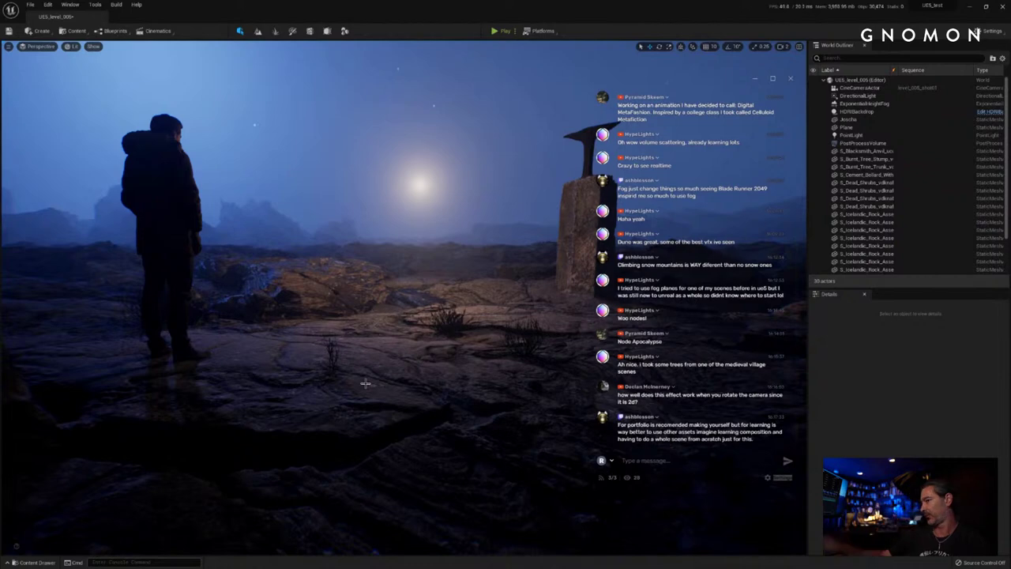
right_click_drag(371, 365, 387, 363)
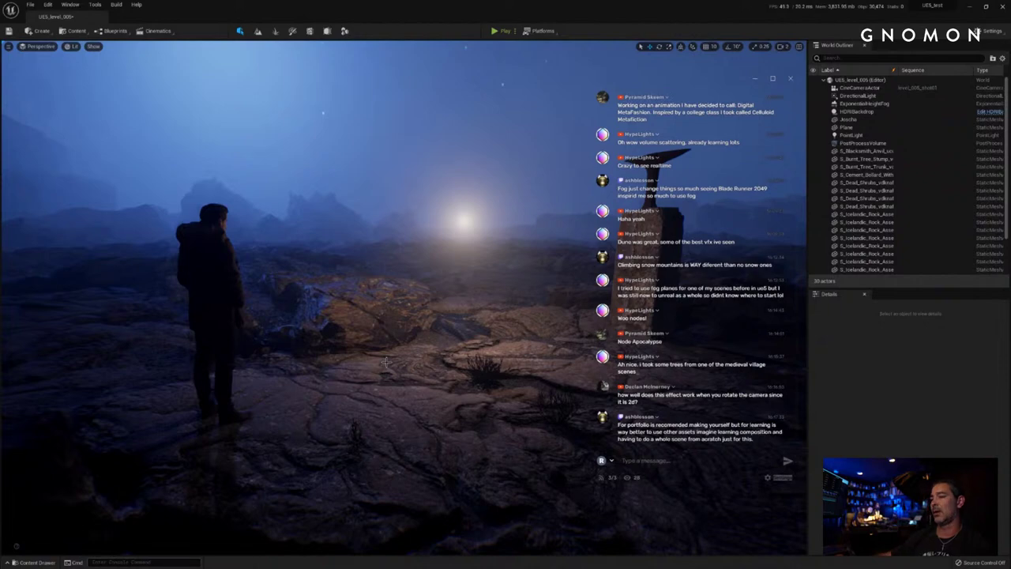
right_click_drag(387, 362, 389, 362)
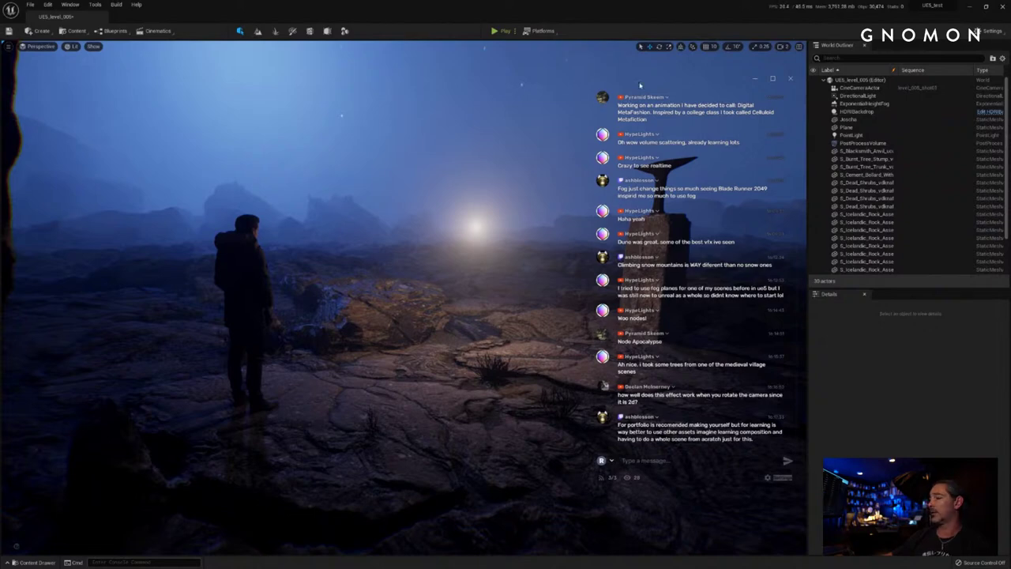
right_click_drag(327, 320, 327, 316)
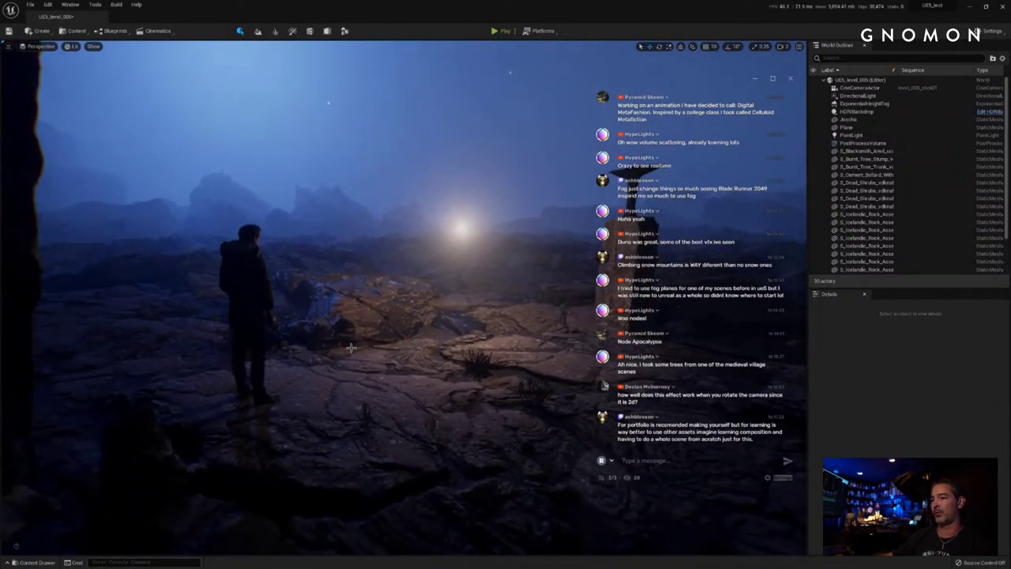
right_click_drag(362, 345, 366, 346)
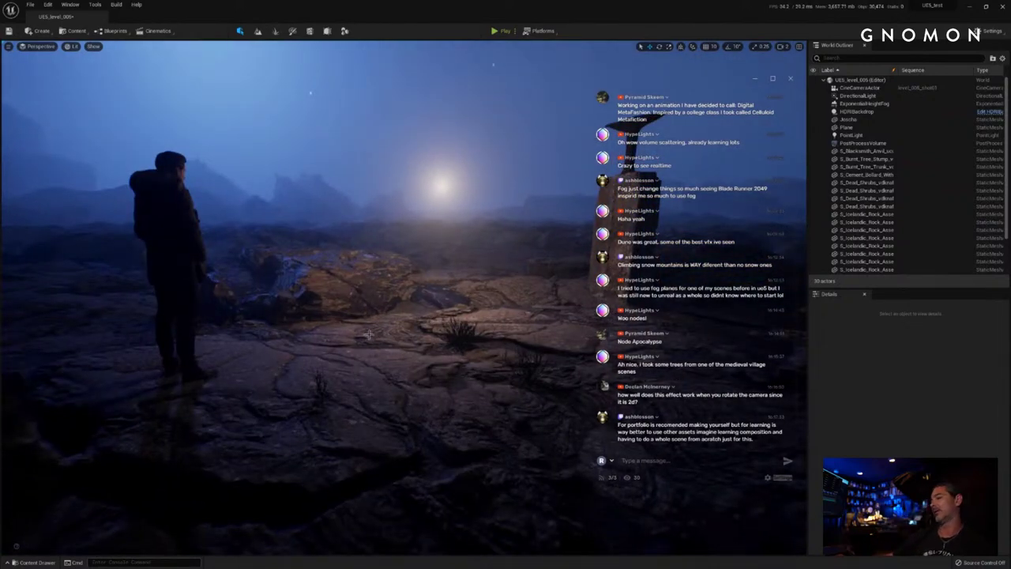
right_click_drag(368, 335, 271, 392)
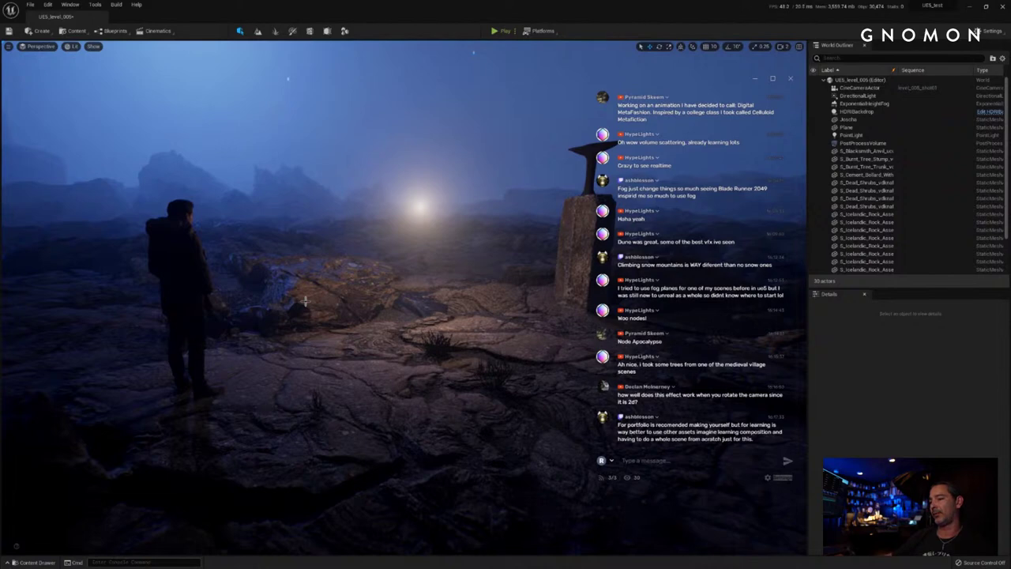
right_click_drag(381, 378, 395, 379)
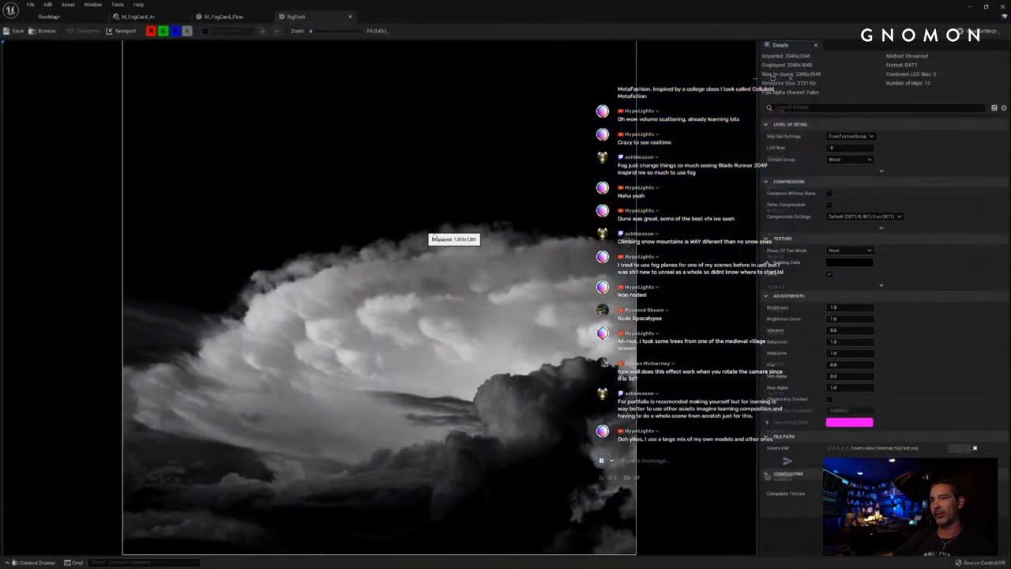
Step: Close the fogTest texture, M_FogCard_Flow and M_FogCard_A editors in the FlowMaps project
left_click(351, 17)
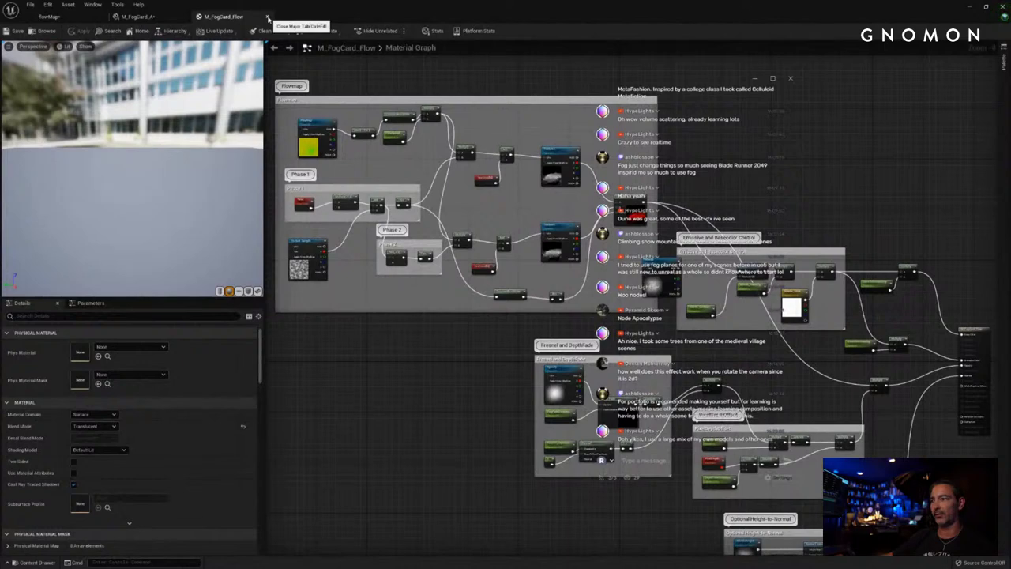
left_click(267, 17)
left_click(184, 17)
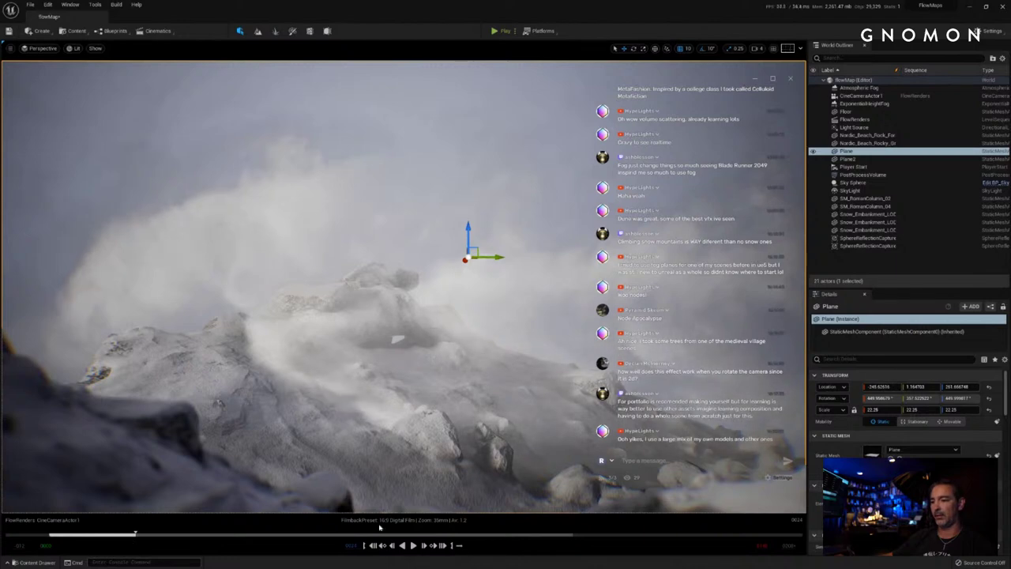
Step: Browse the project content and review the Materials and Textures subfolders inside the Flowmaps folder
left_click(37, 562)
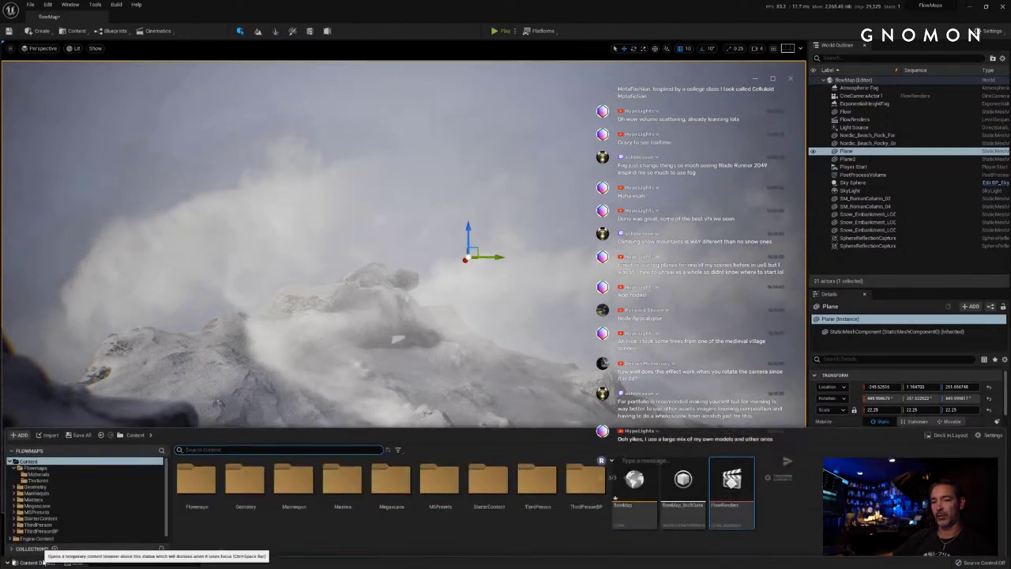
left_click(556, 543)
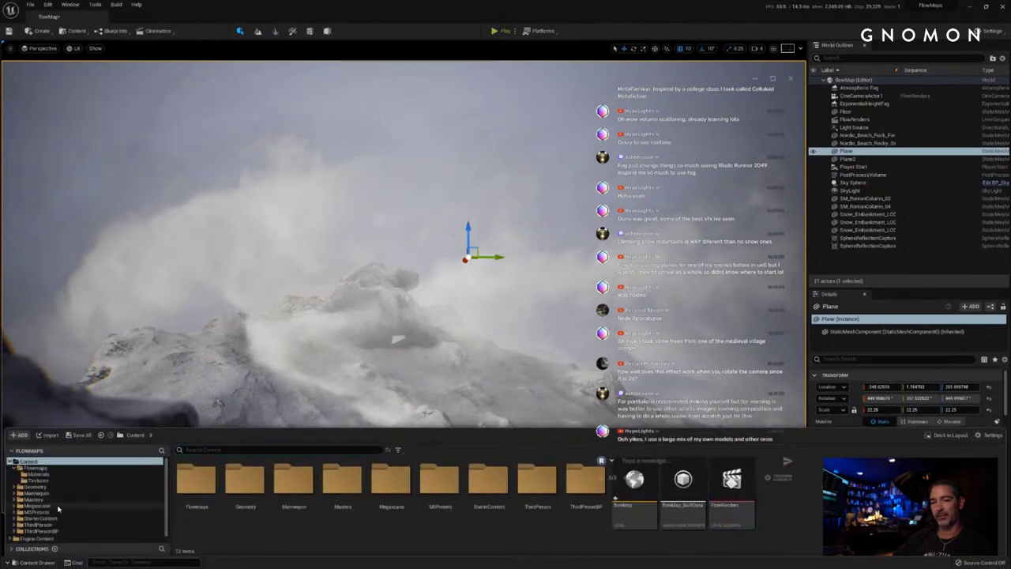
left_click(44, 470)
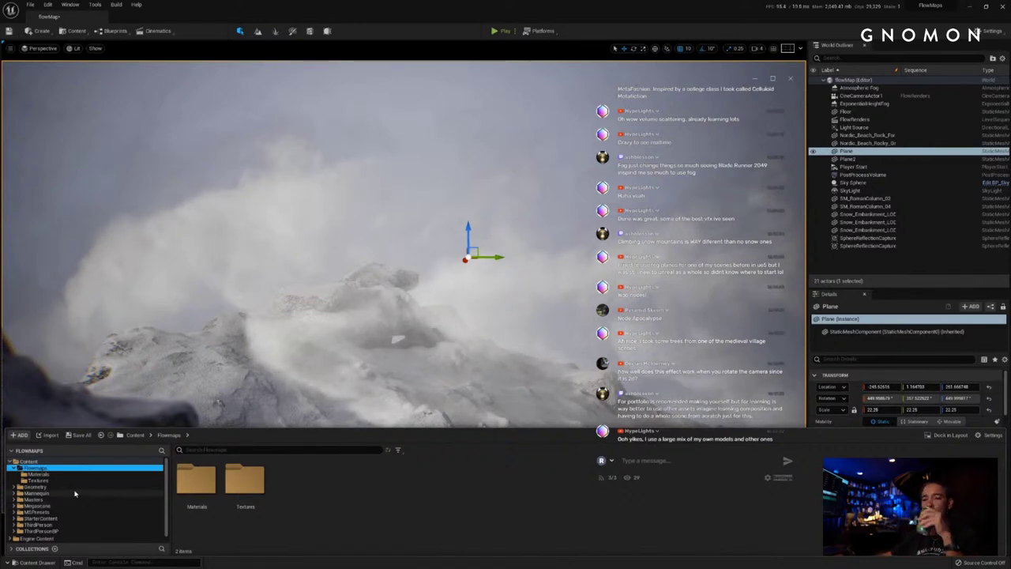
right_click(42, 464)
left_click(39, 471)
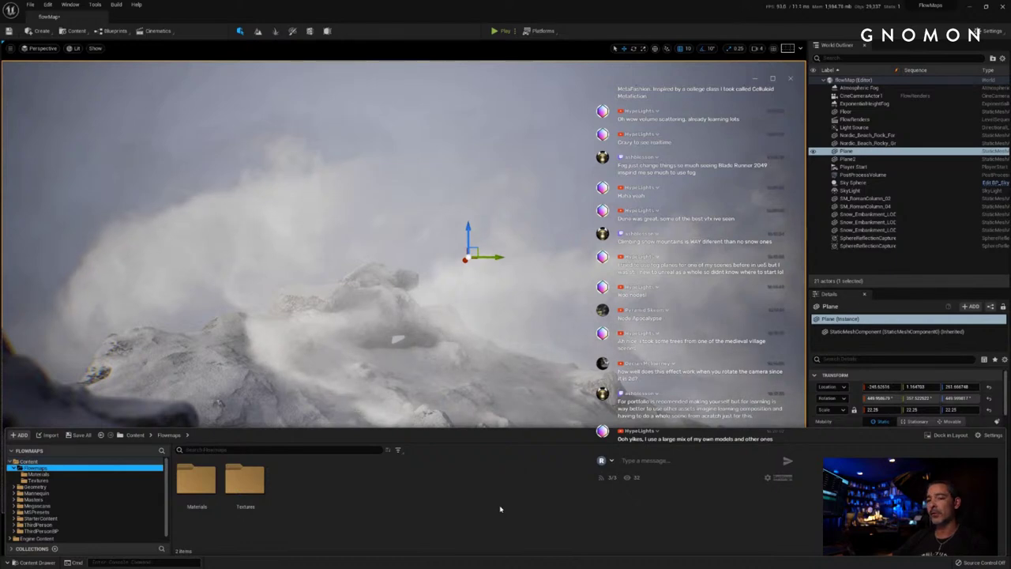
left_click(43, 479)
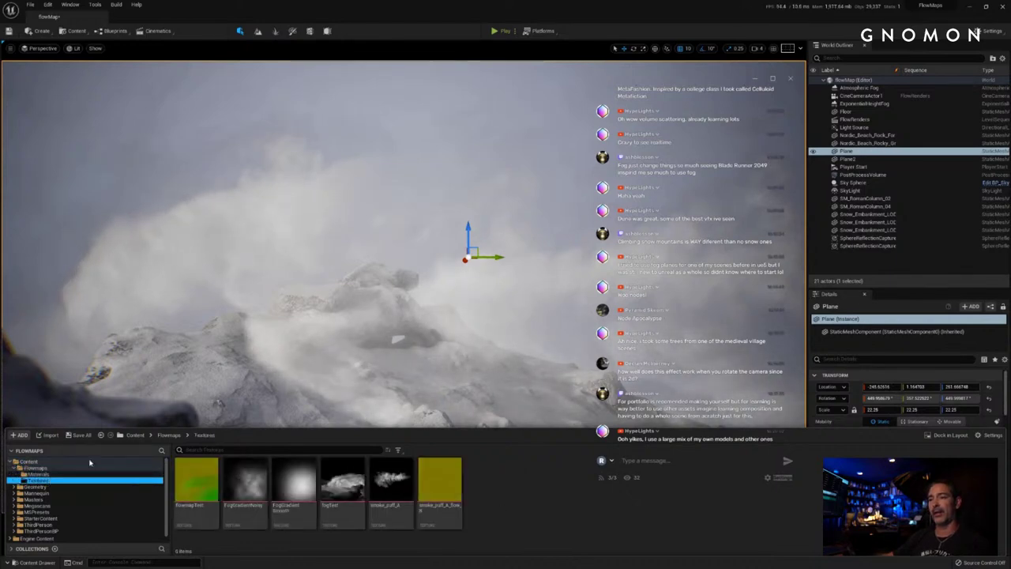
left_click(39, 469)
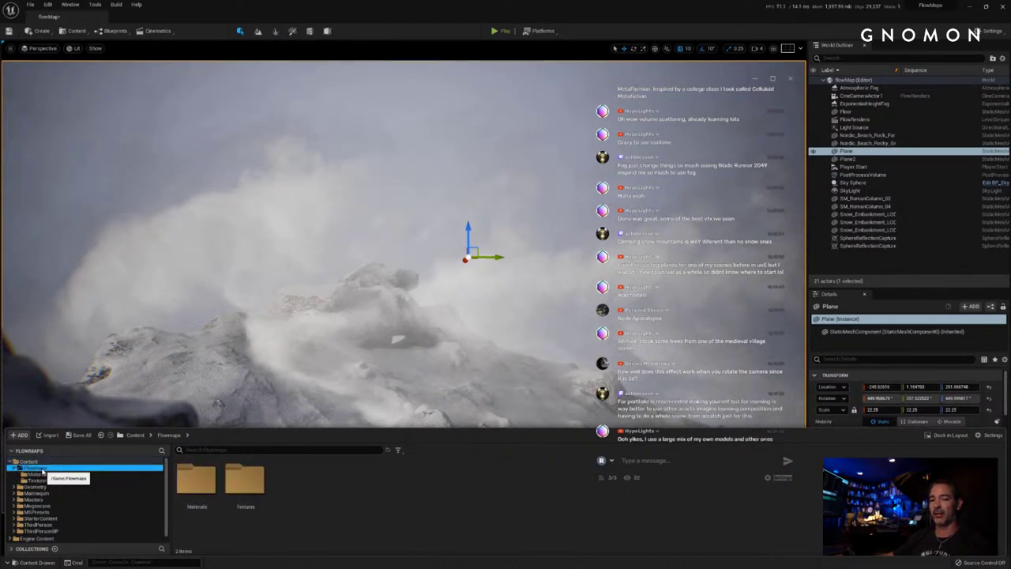
left_click(43, 480)
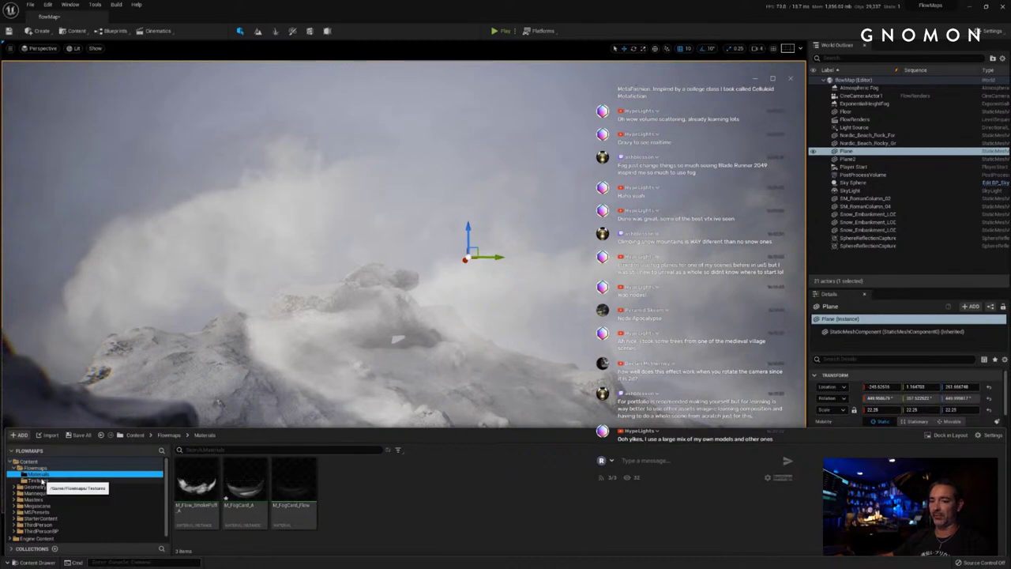
left_click(44, 474)
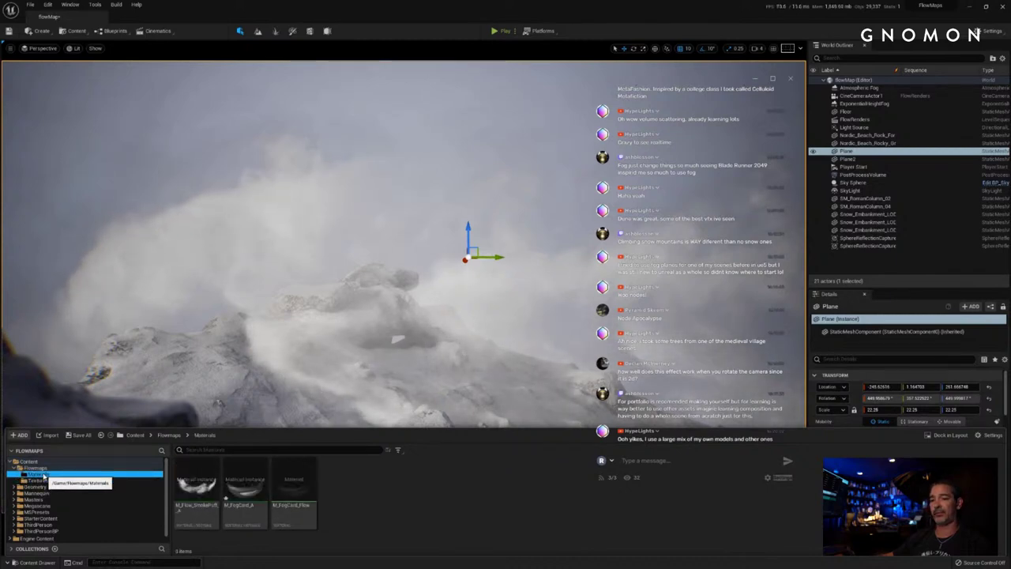
left_click(44, 480)
left_click(42, 470)
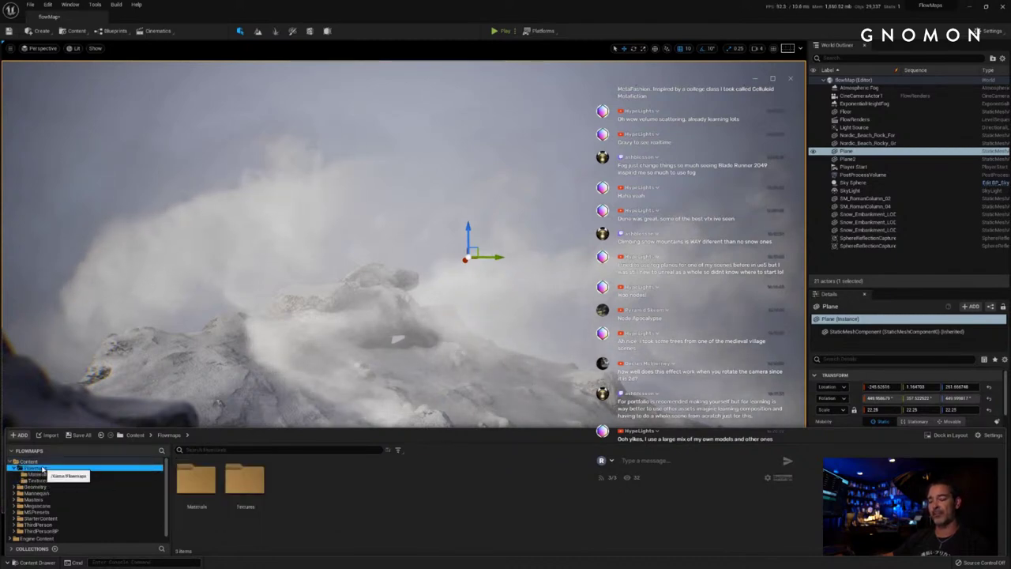
Step: Start migrating the Flowmaps folder and save the modified flowMap level and M_FogCard_A material instance
right_click(43, 470)
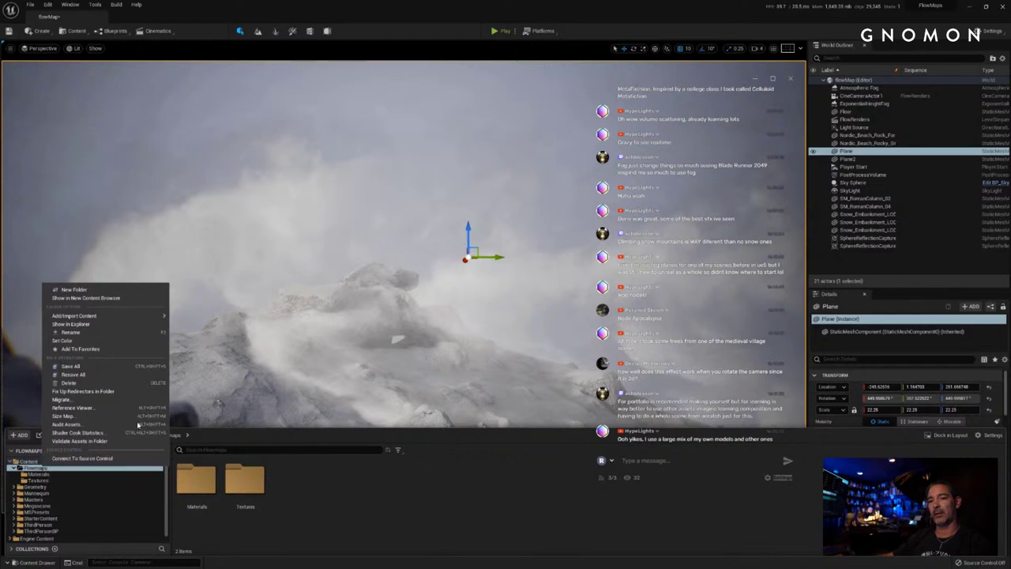
left_click(113, 401)
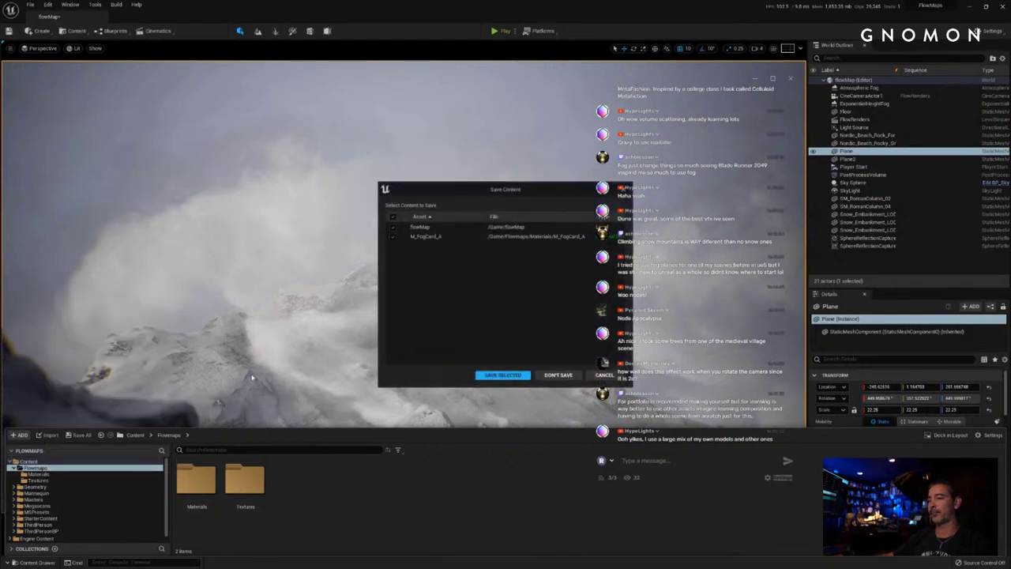
left_click_drag(464, 196, 277, 196)
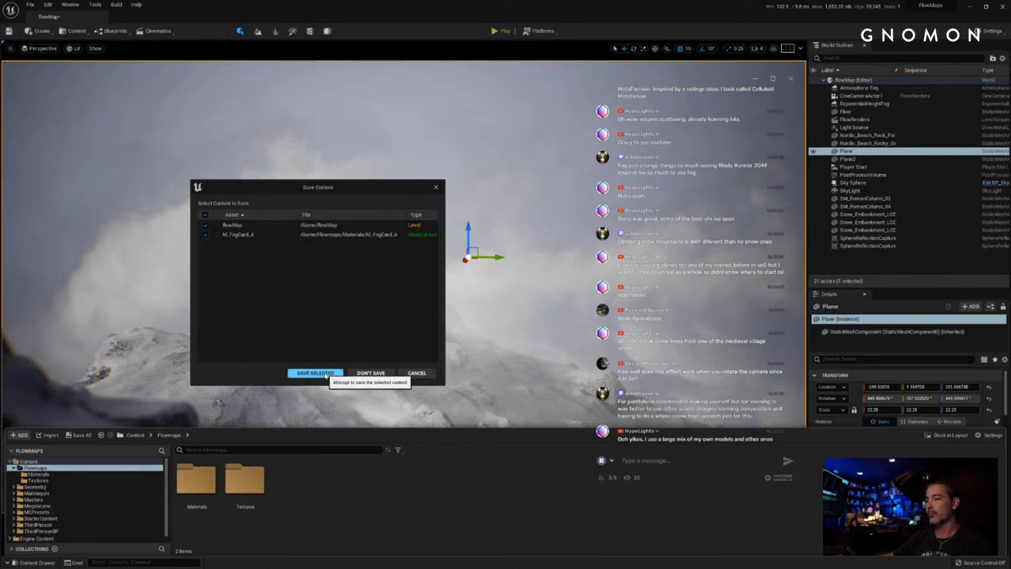
left_click(316, 374)
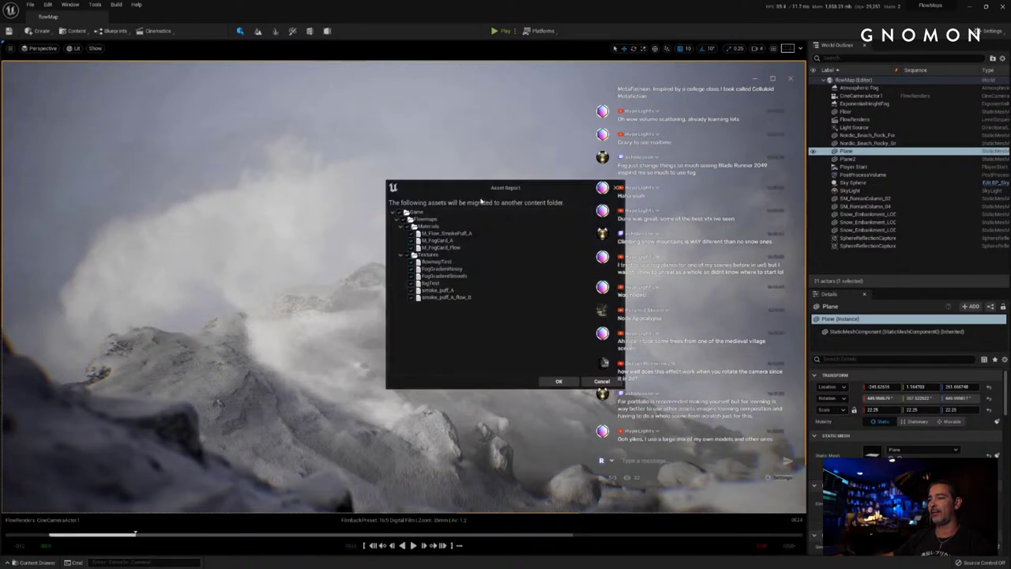
Step: Migrate all the listed Flowmaps assets into the UE5_test project's Content folder, overwriting every existing asset, and clear the Plane selection
left_click_drag(474, 190, 307, 168)
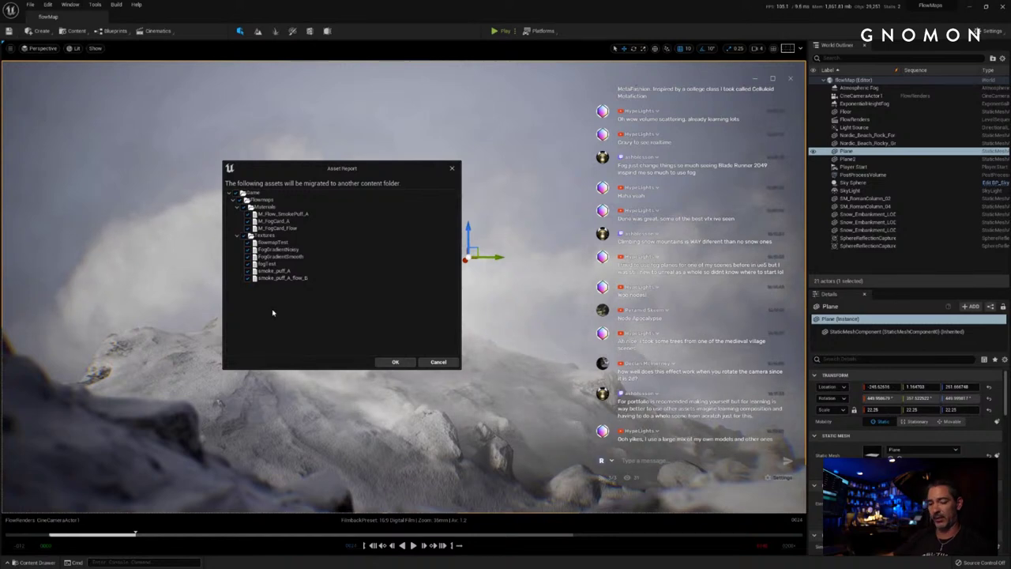
left_click(395, 361)
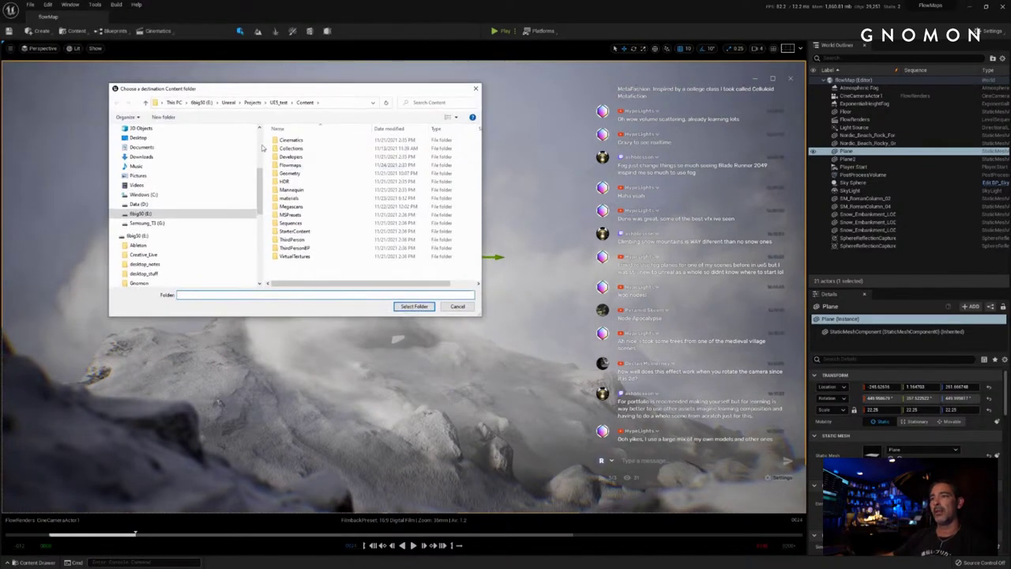
left_click(252, 102)
scroll(331, 209, "down", 10)
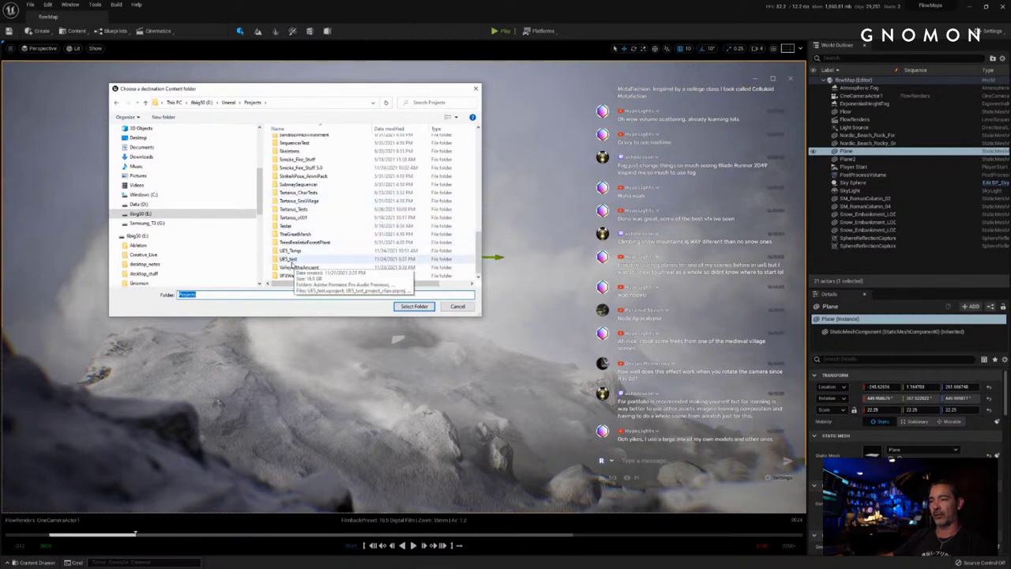
double_click(292, 260)
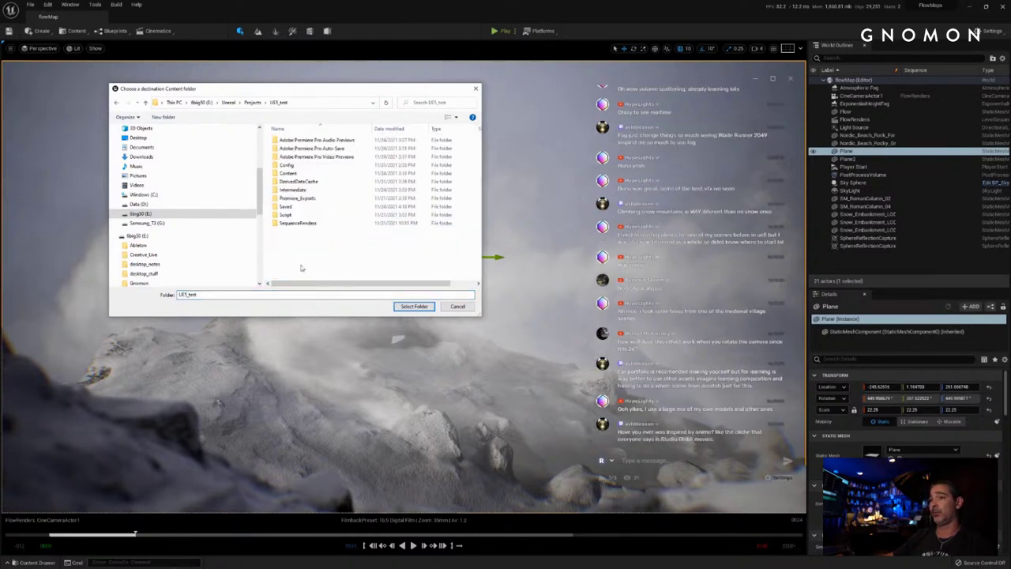
left_click(287, 173)
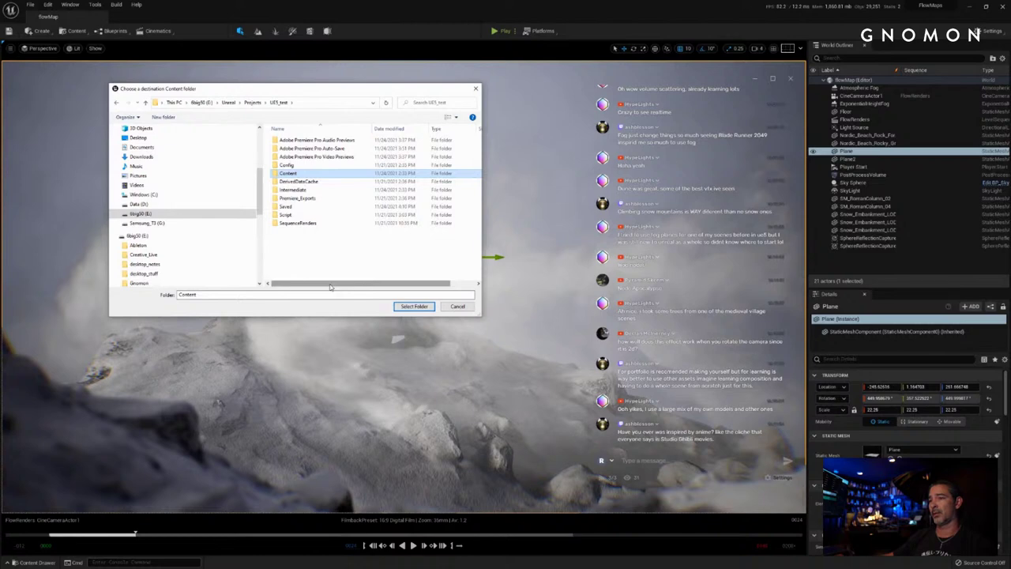
left_click(413, 307)
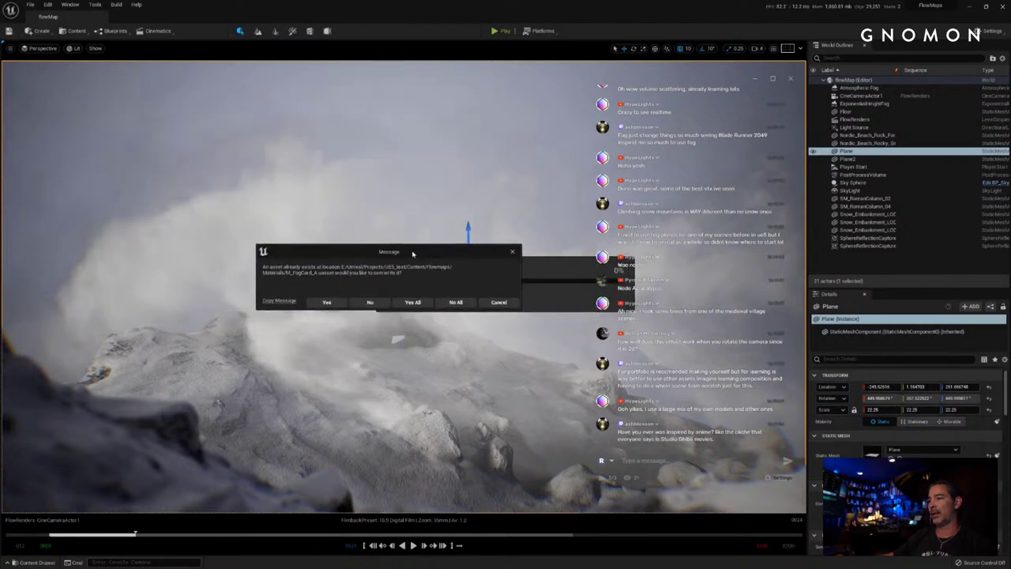
left_click(411, 302)
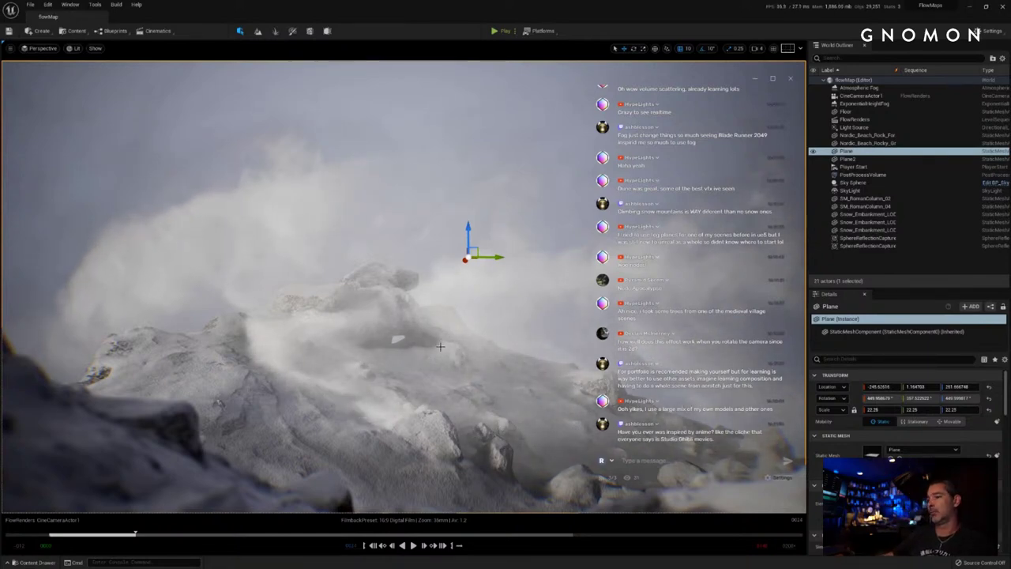
key("Escape")
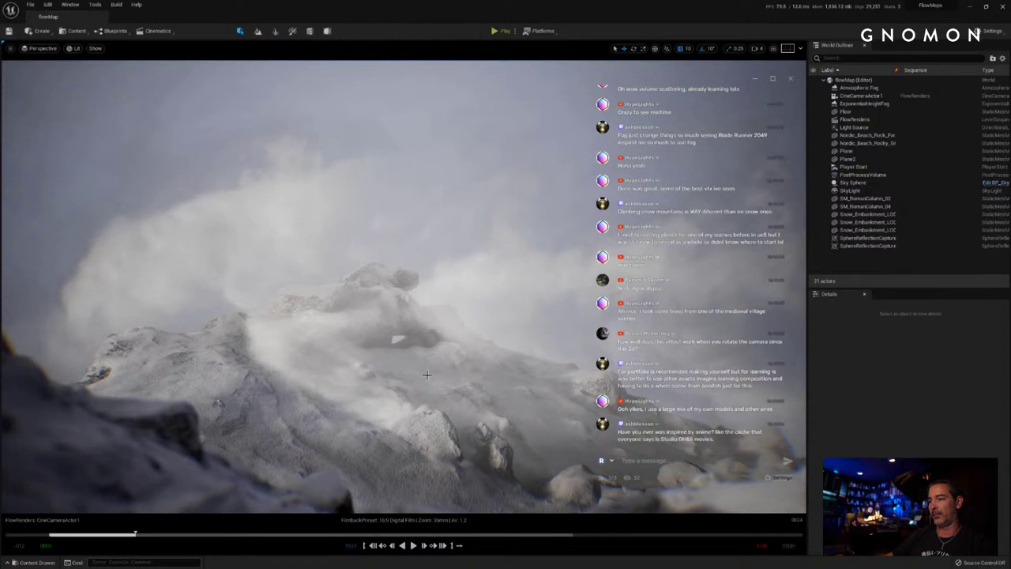
left_click(437, 369)
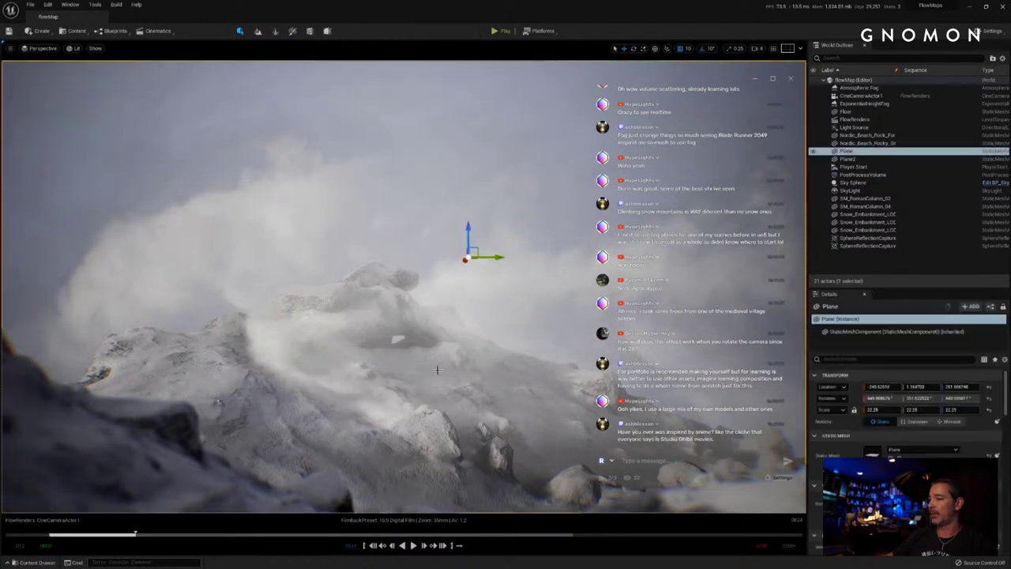
key("Escape")
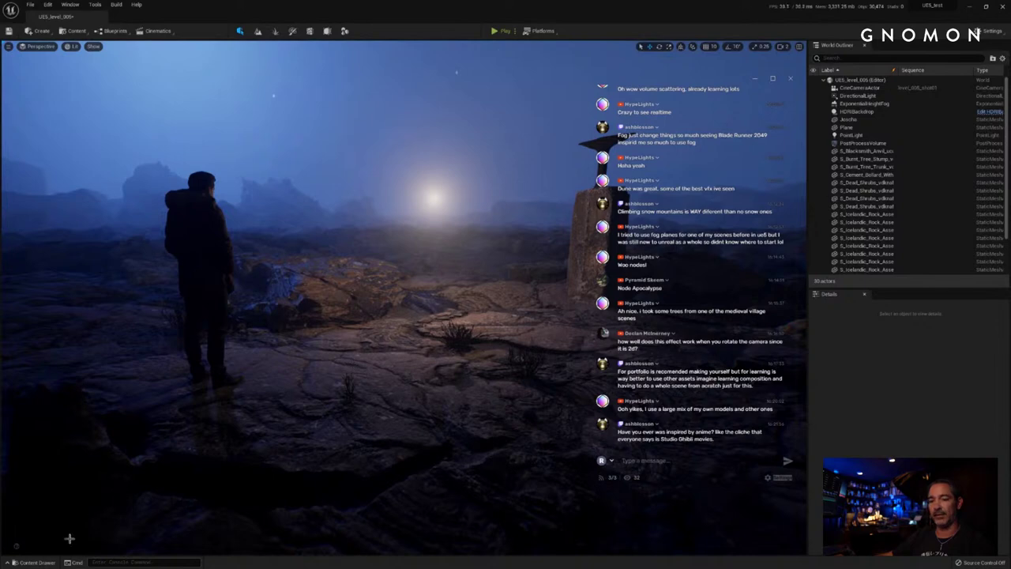
Step: Switch to the UE5_test project and examine the migrated Flowmaps folder and its Materials subfolder in the project content
left_click(36, 563)
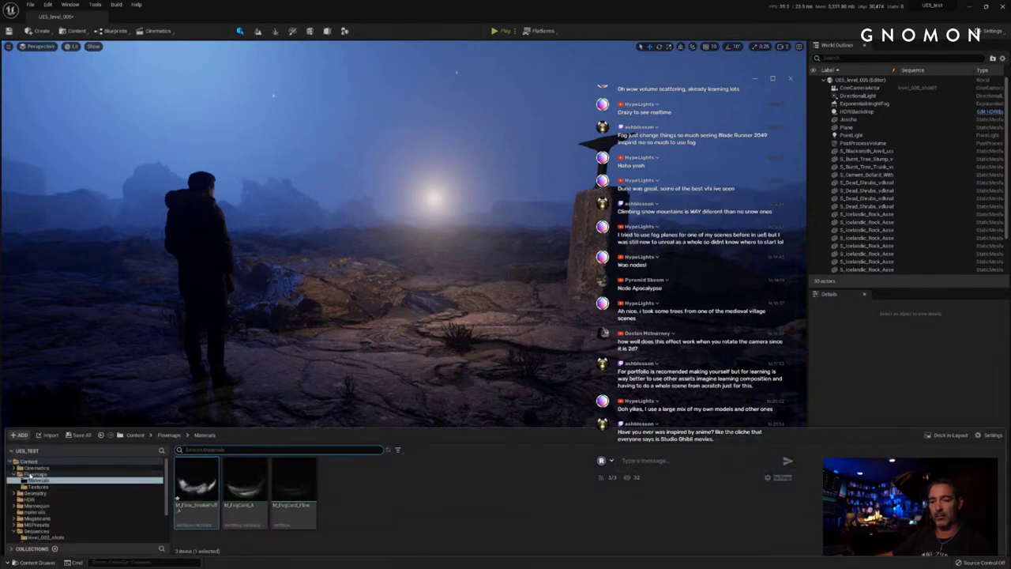
left_click(31, 475)
left_click(14, 474)
left_click(34, 482)
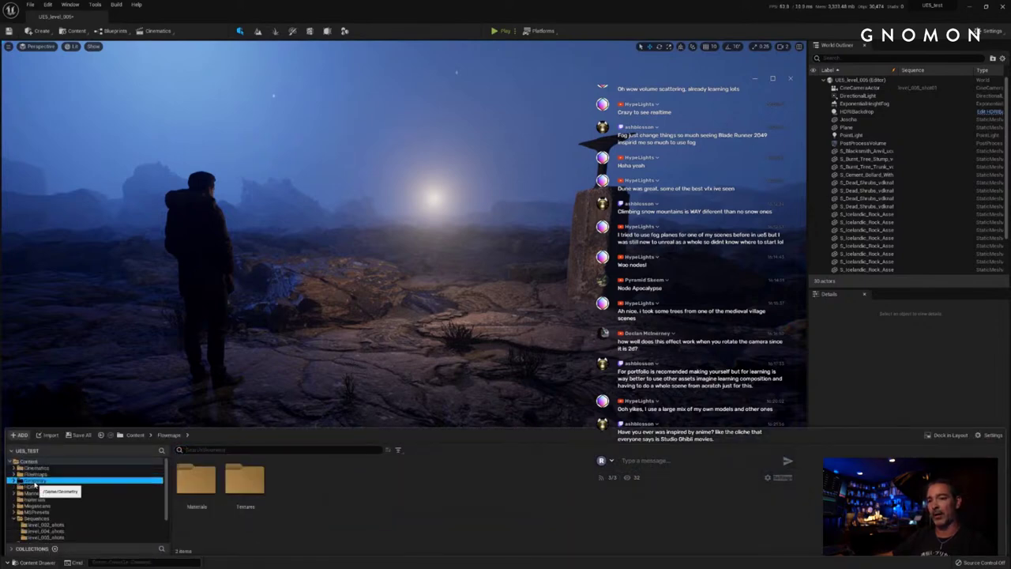
left_click(31, 474)
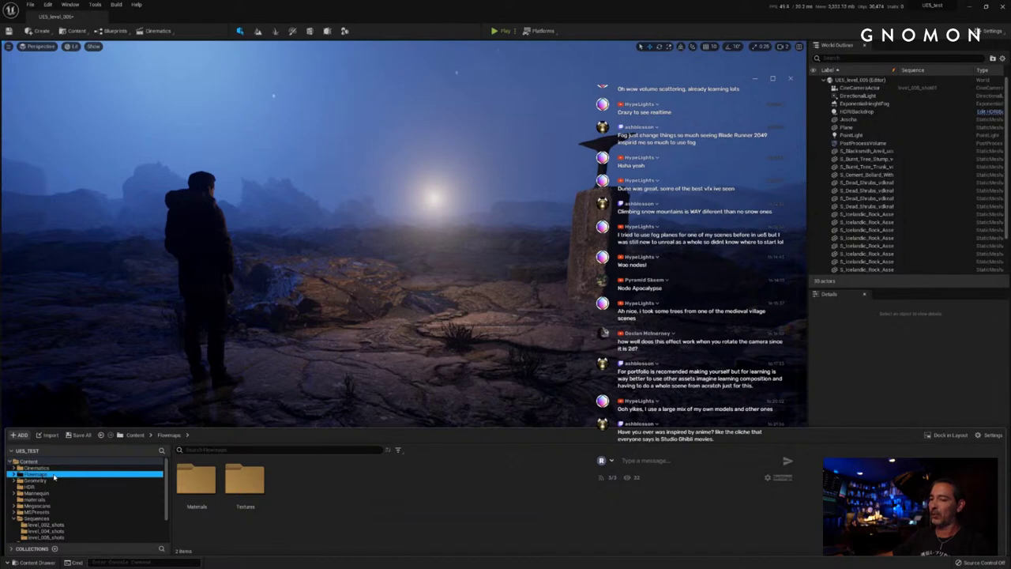
left_click(15, 474)
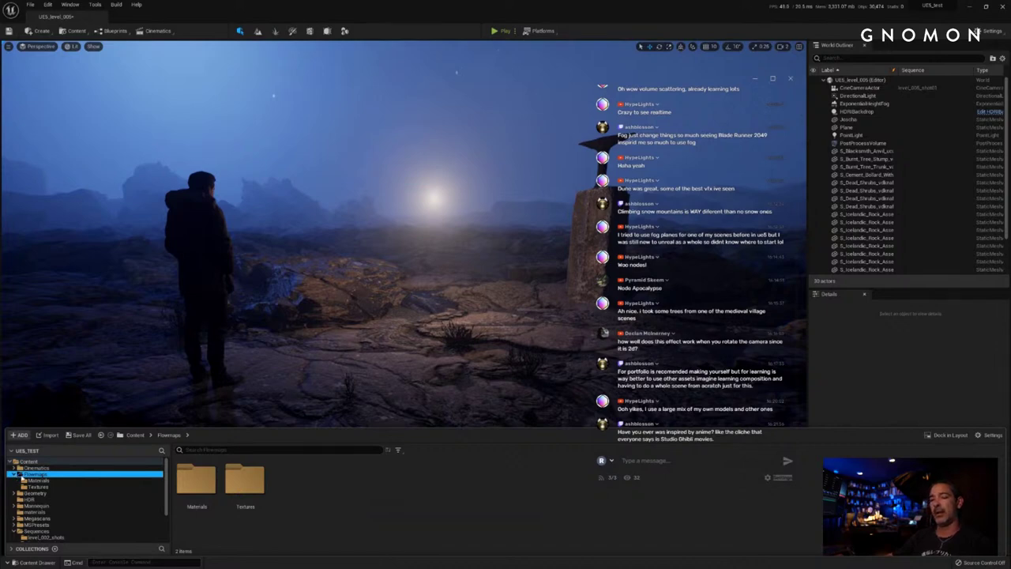
left_click(39, 480)
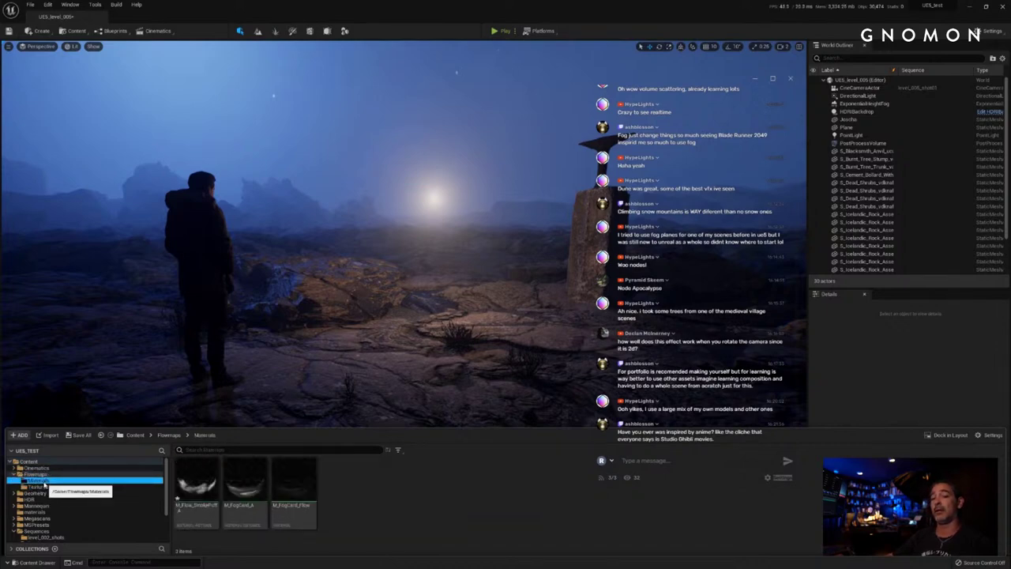
left_click(48, 476)
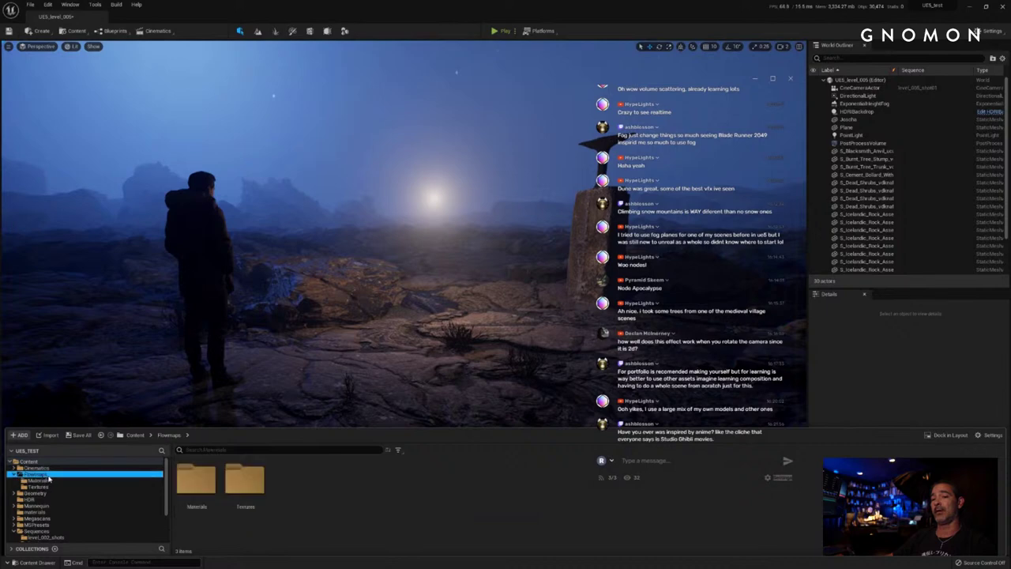
left_click(50, 483)
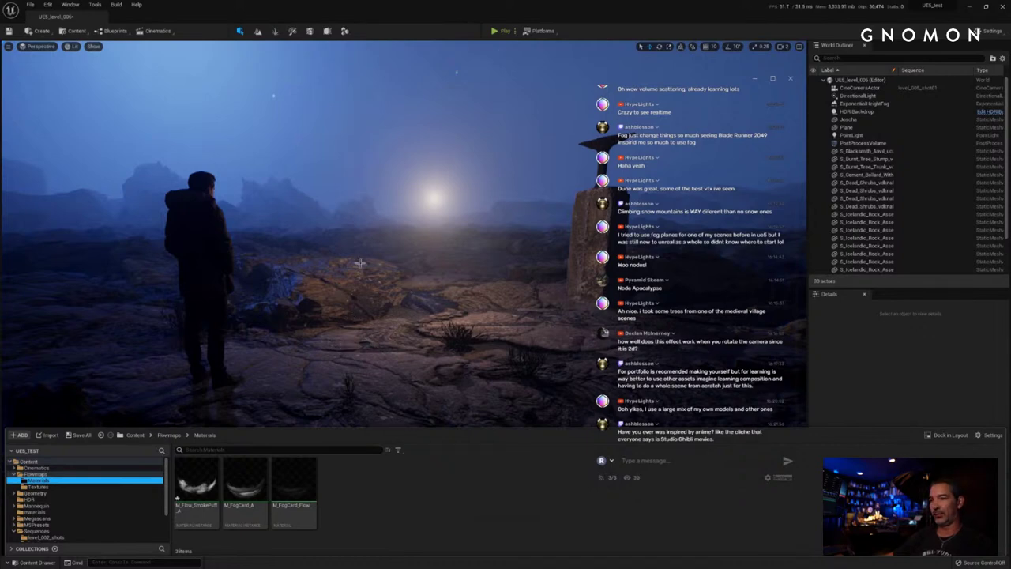
left_click(14, 474)
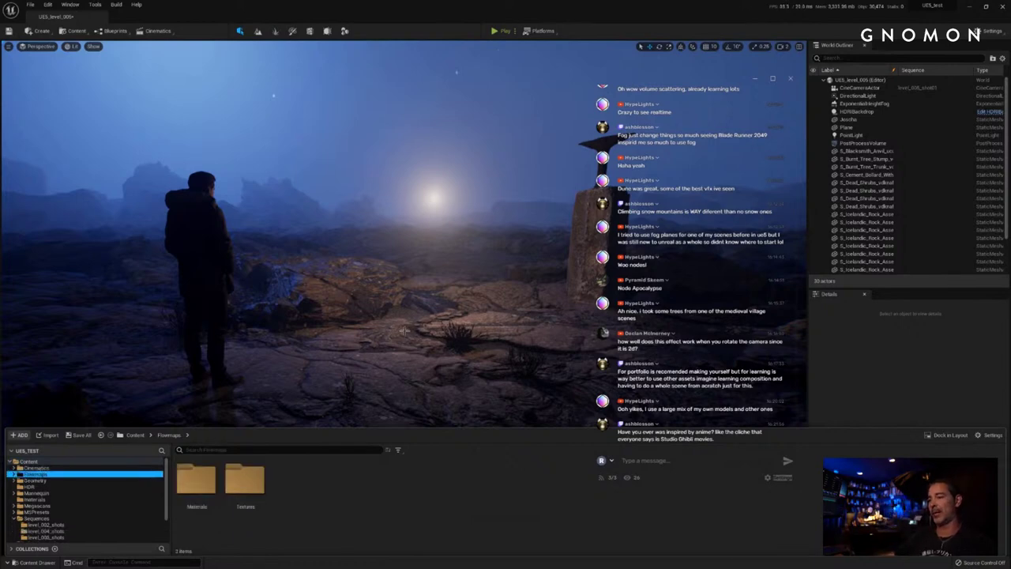
Step: Close the empty browser window, then reposition and resize the Photos window showing IMG_4541.HEIC over the viewport
right_click_drag(405, 332, 436, 337)
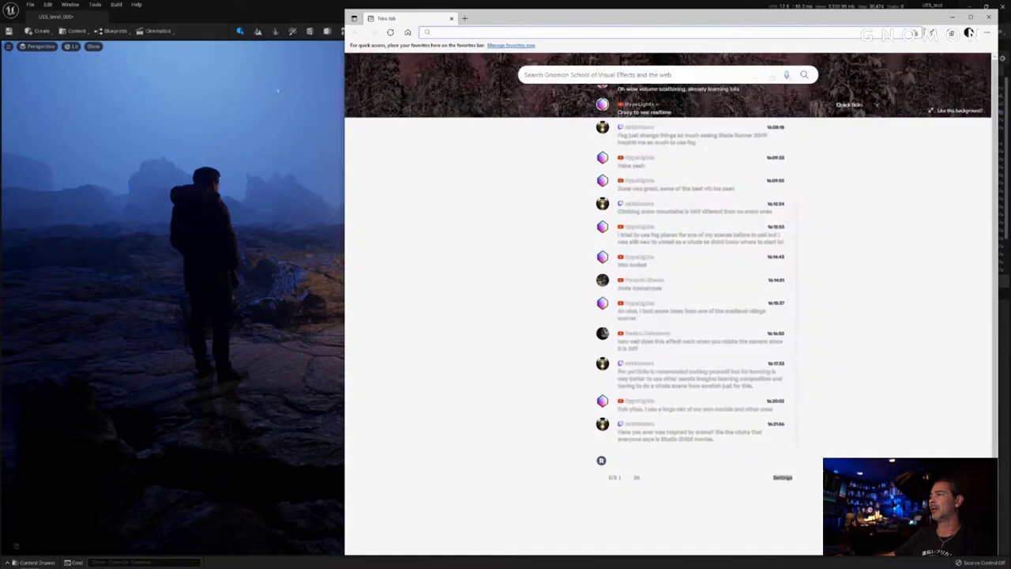
left_click(989, 16)
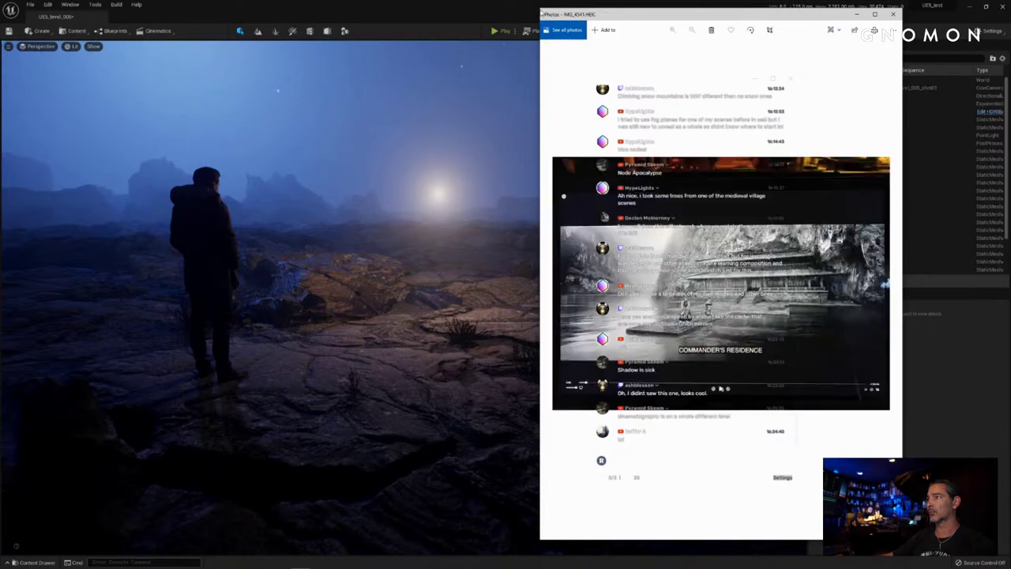
left_click_drag(541, 9, 314, 92)
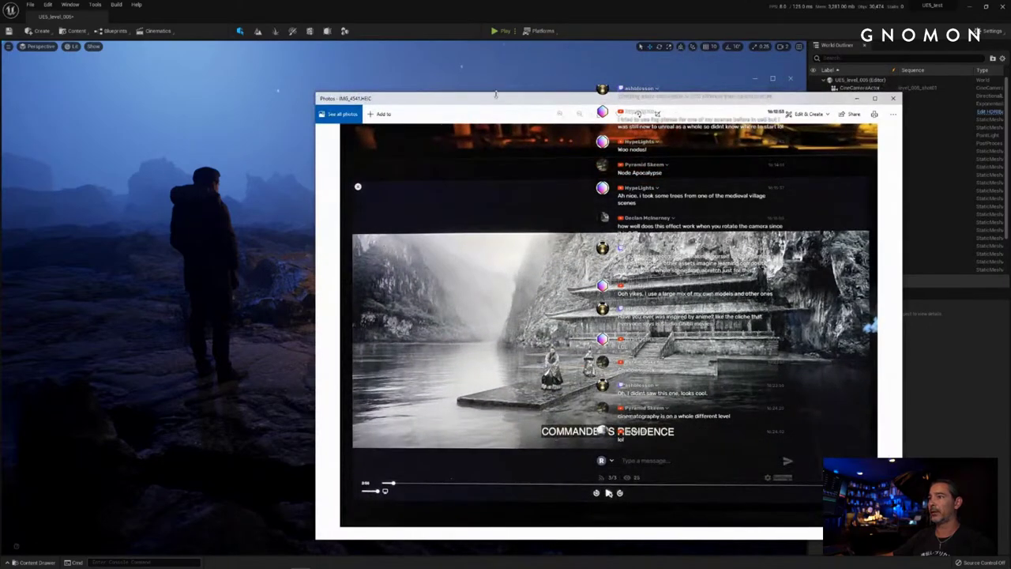
left_click_drag(496, 99, 273, 60)
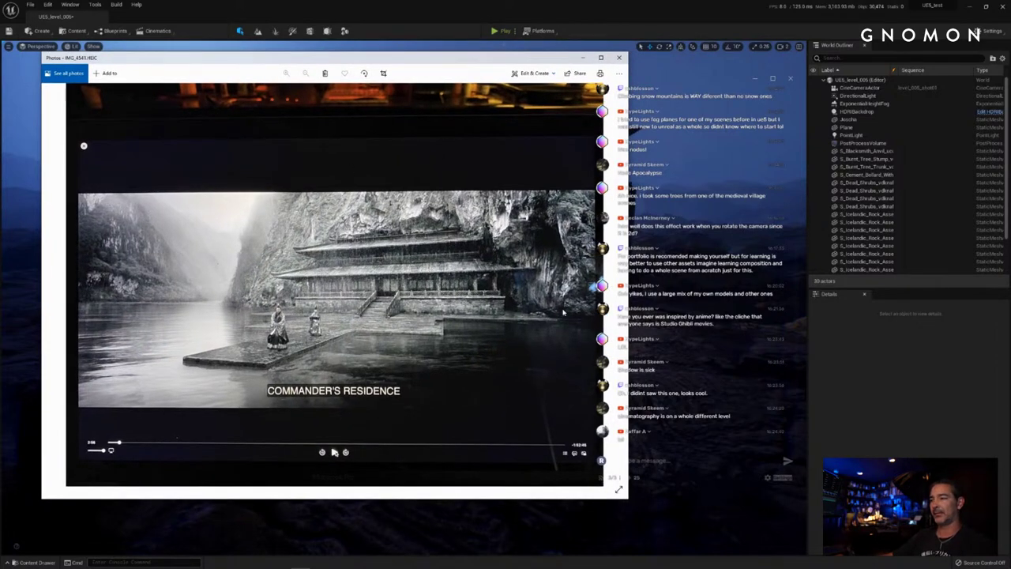
left_click_drag(562, 63, 550, 63)
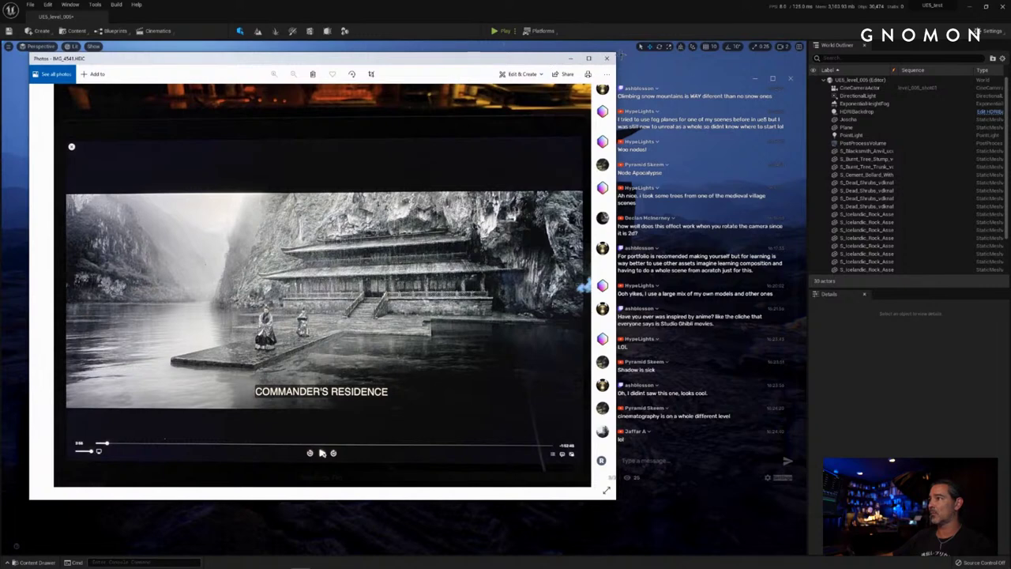
left_click_drag(615, 52, 573, 56)
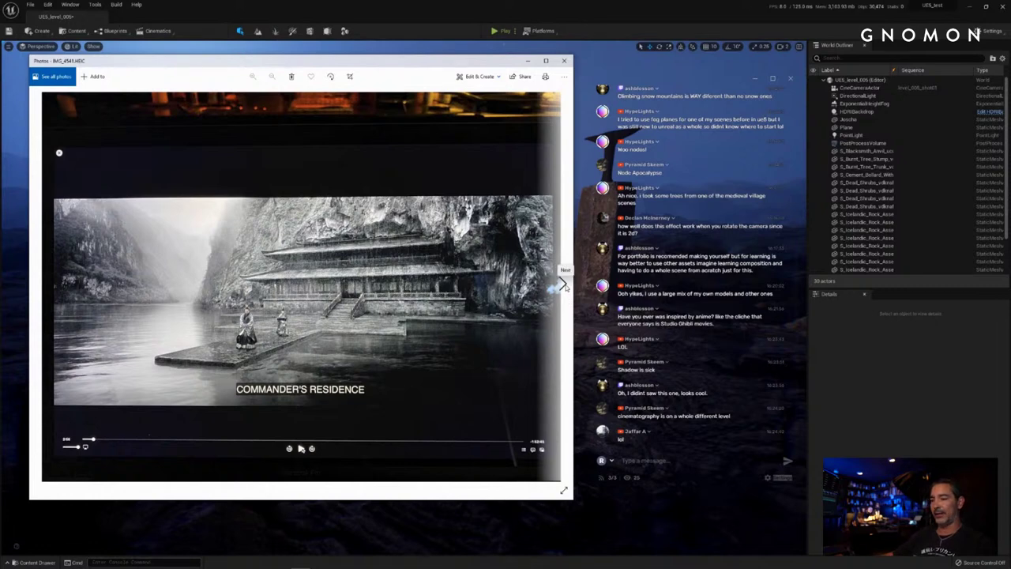
Step: Look through the film reference images from IMG_4542 to IMG_4550 to study their fog and depth, and close the photo viewer
left_click(563, 285)
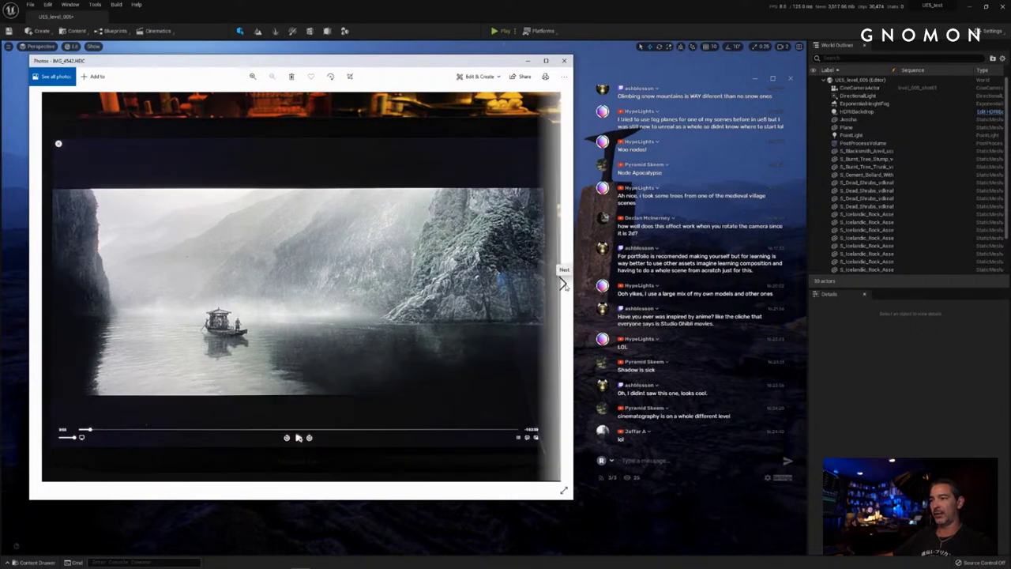
left_click(565, 285)
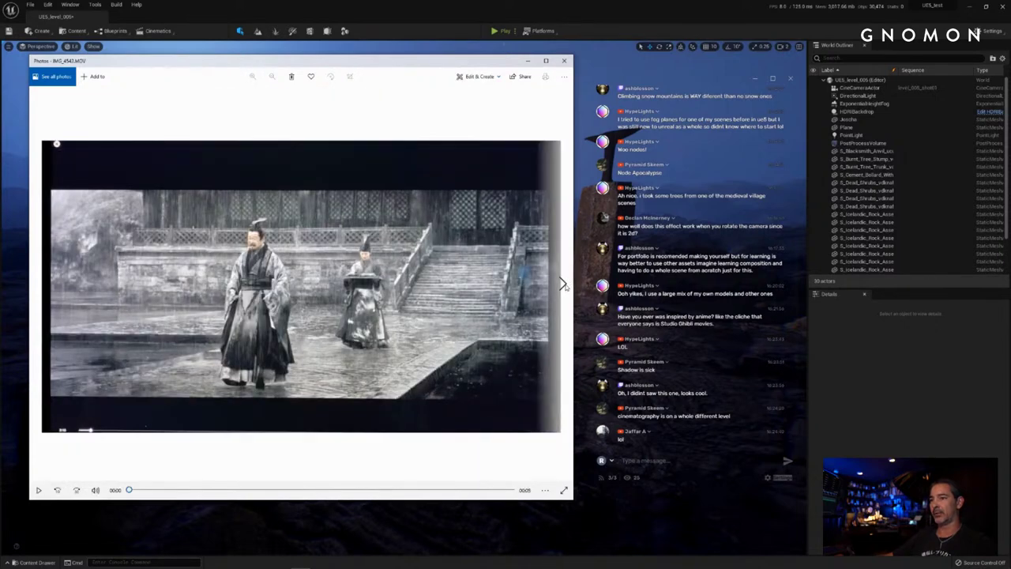
left_click(564, 284)
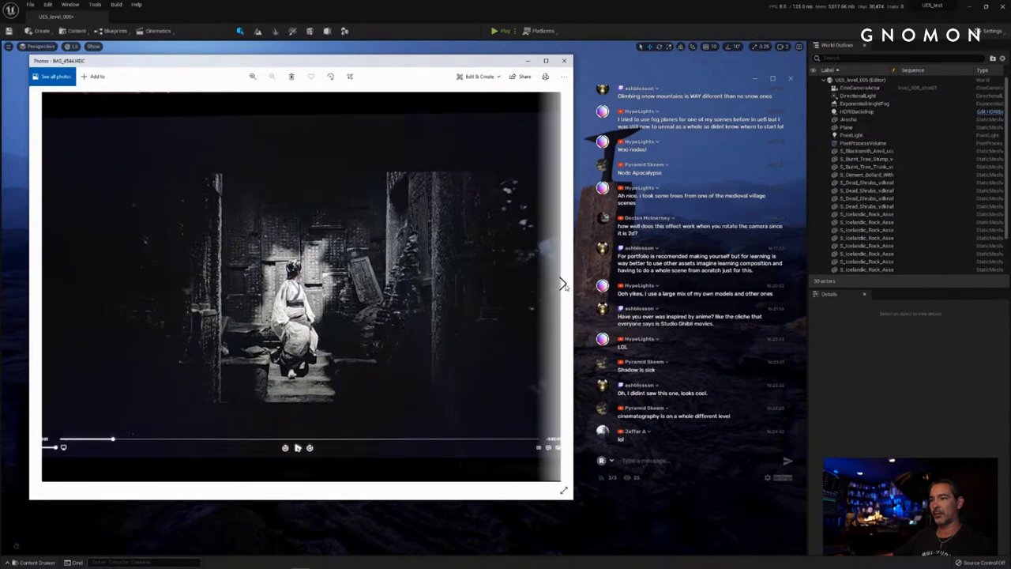
left_click(564, 284)
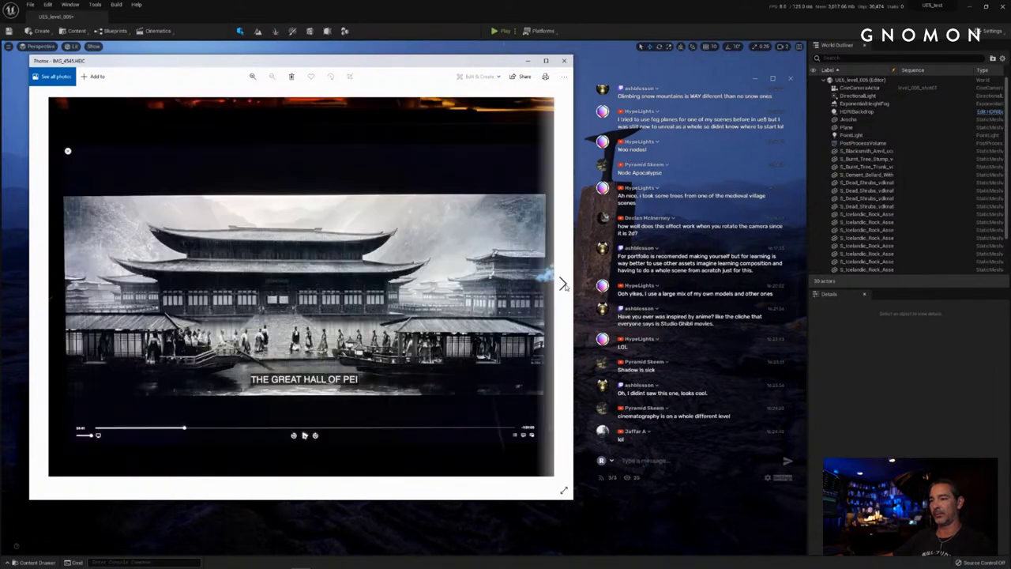
left_click(564, 284)
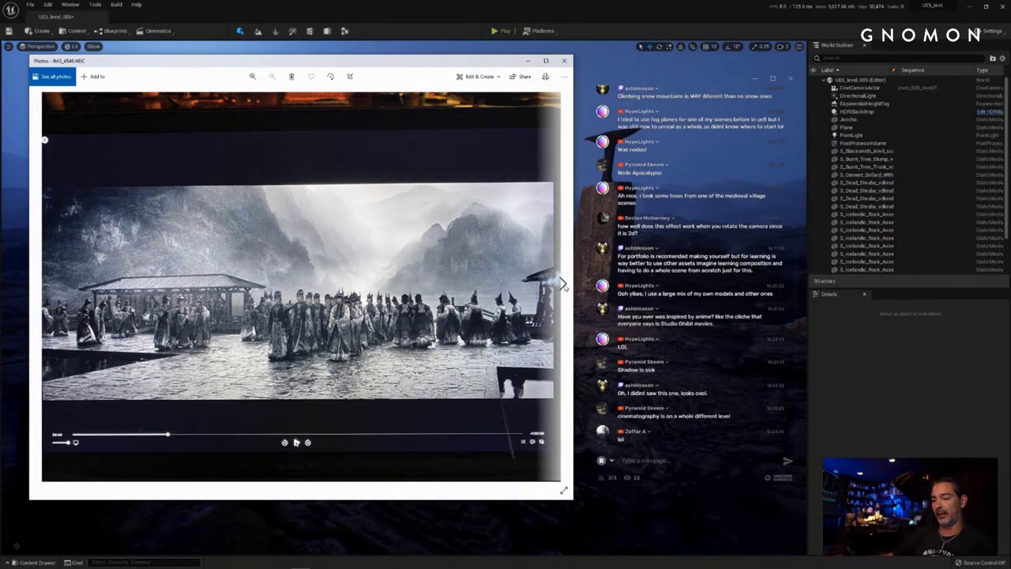
left_click(562, 284)
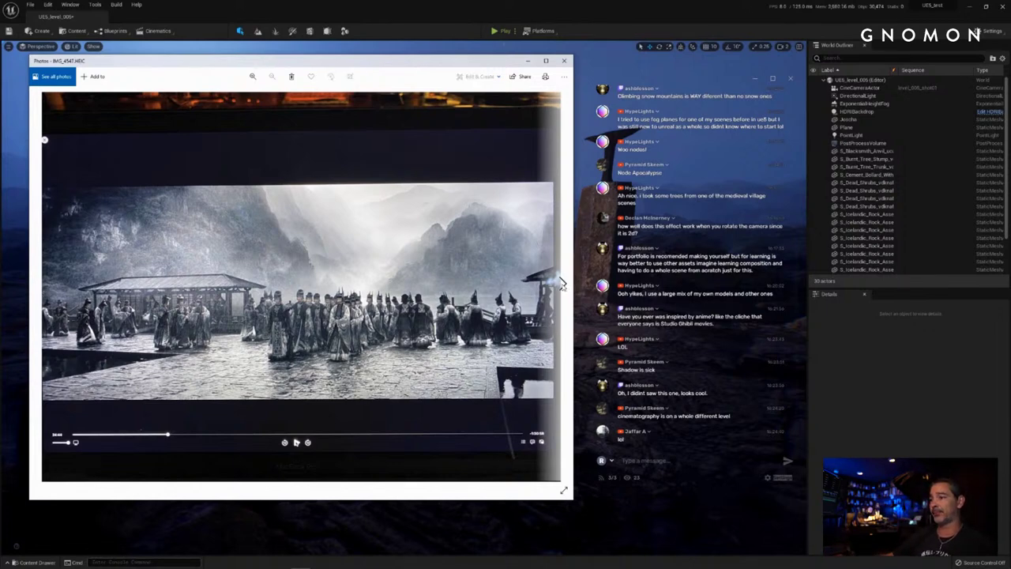
left_click(563, 284)
left_click(562, 284)
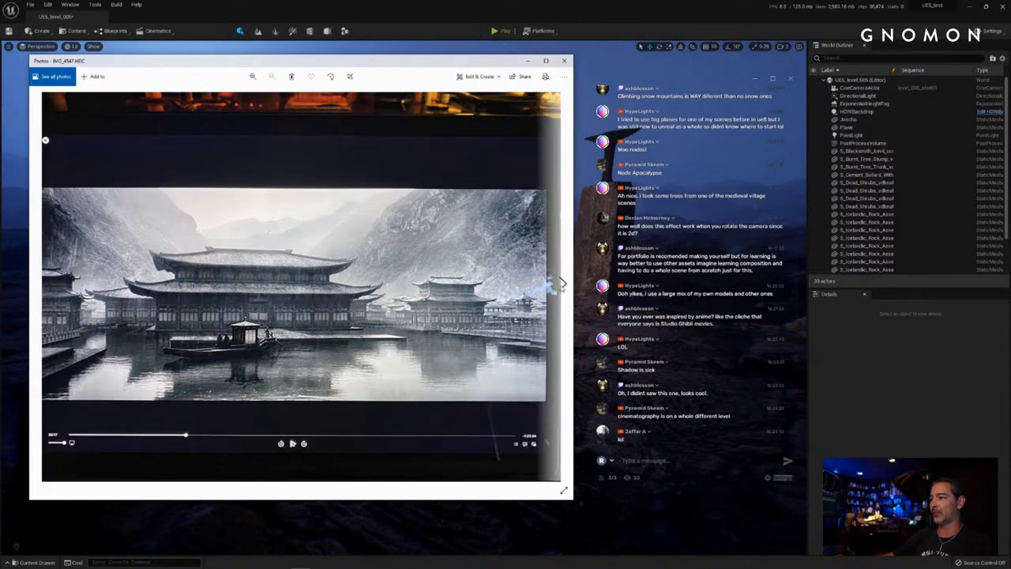
left_click(562, 284)
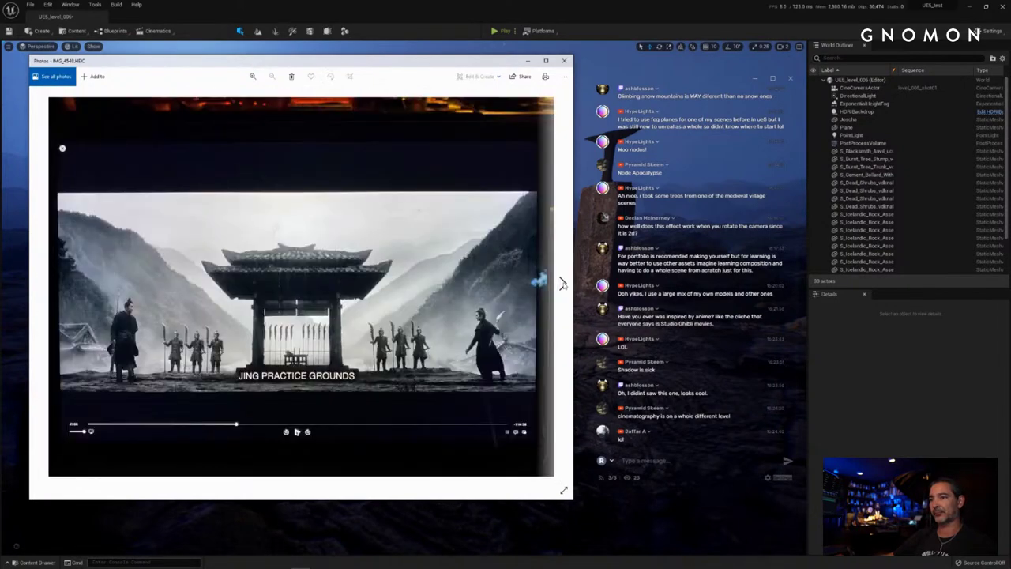
left_click(563, 284)
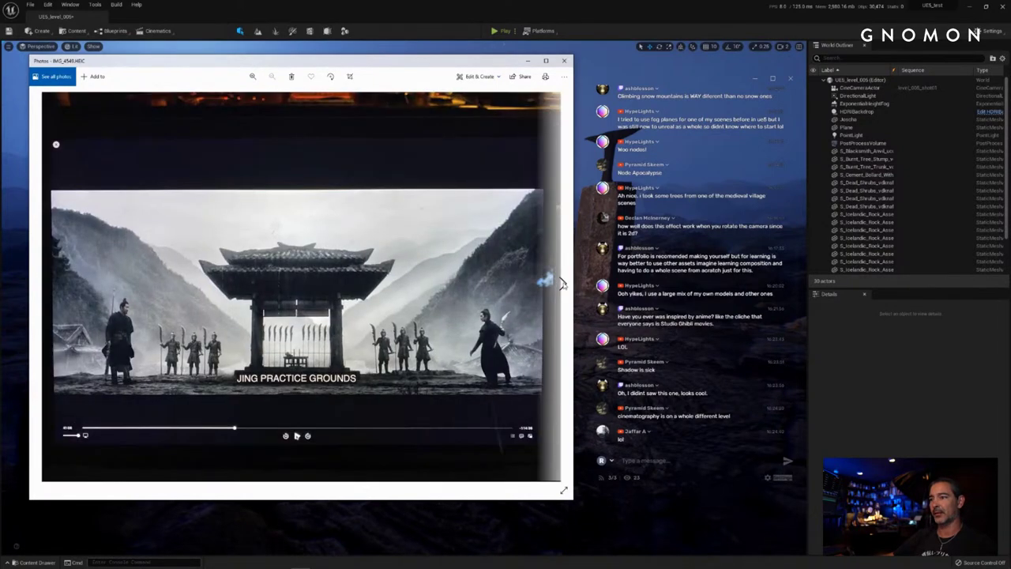
left_click(563, 285)
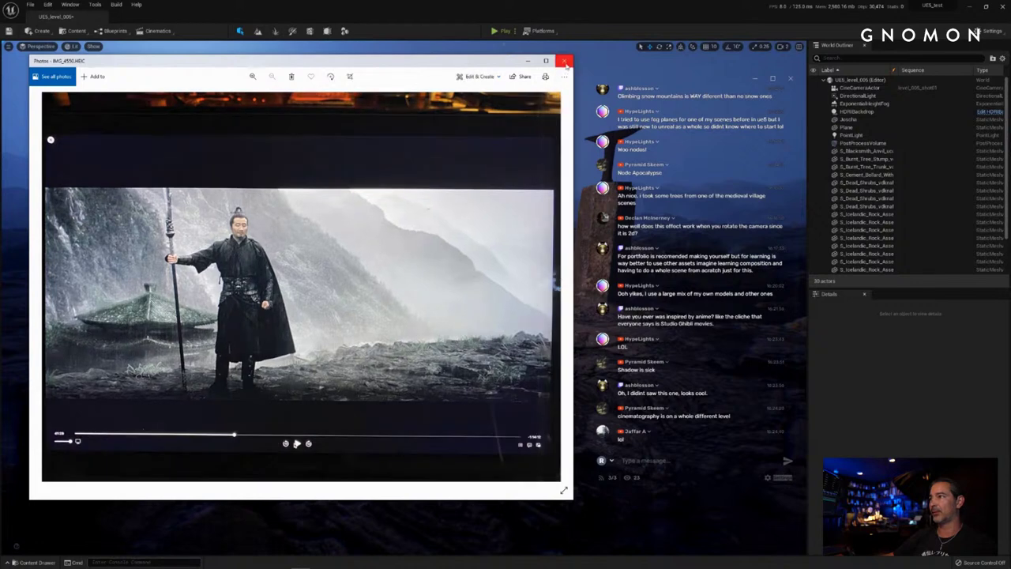
left_click(564, 60)
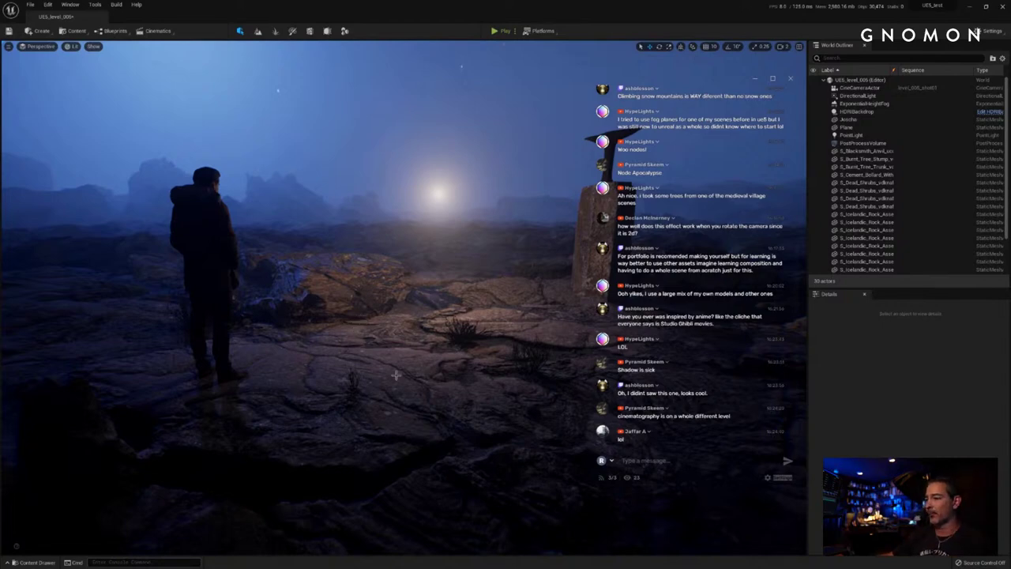
Step: Add a Plane shape to the night level on the rocky ground between the standing figure and the anvil pillar
right_click_drag(396, 377, 376, 347)
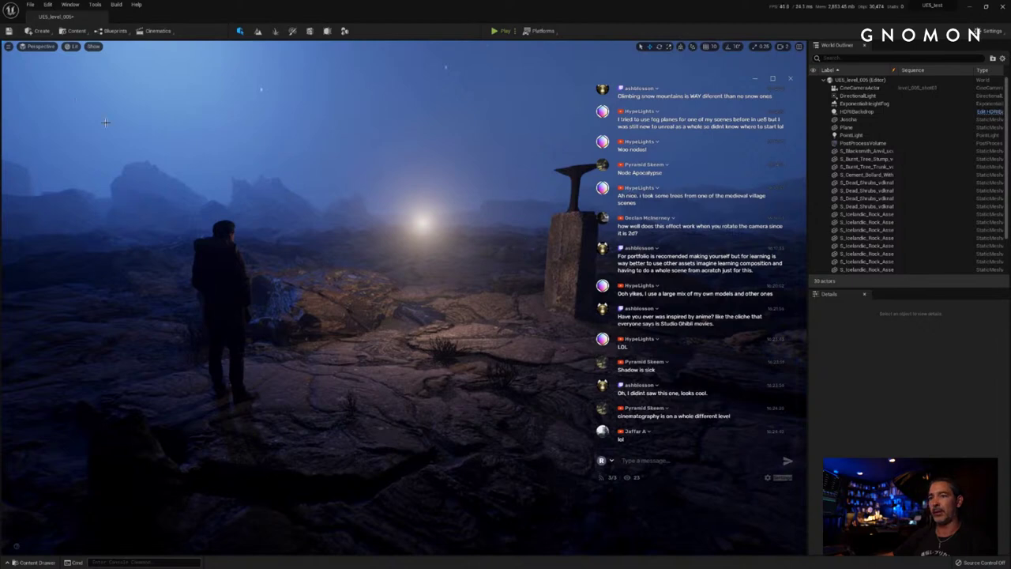
left_click(52, 47)
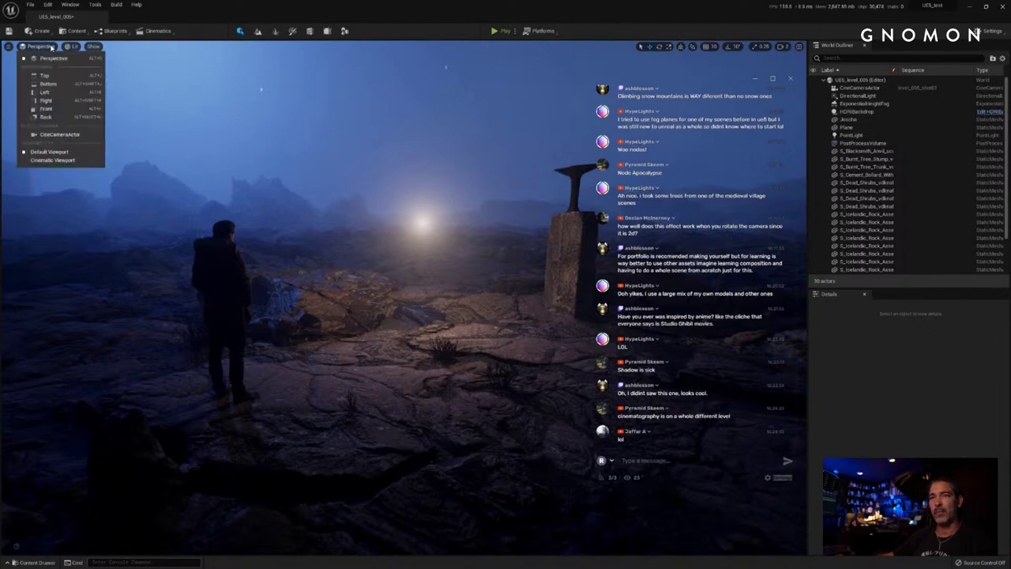
left_click(51, 47)
left_click(38, 31)
mouse_move(65, 54)
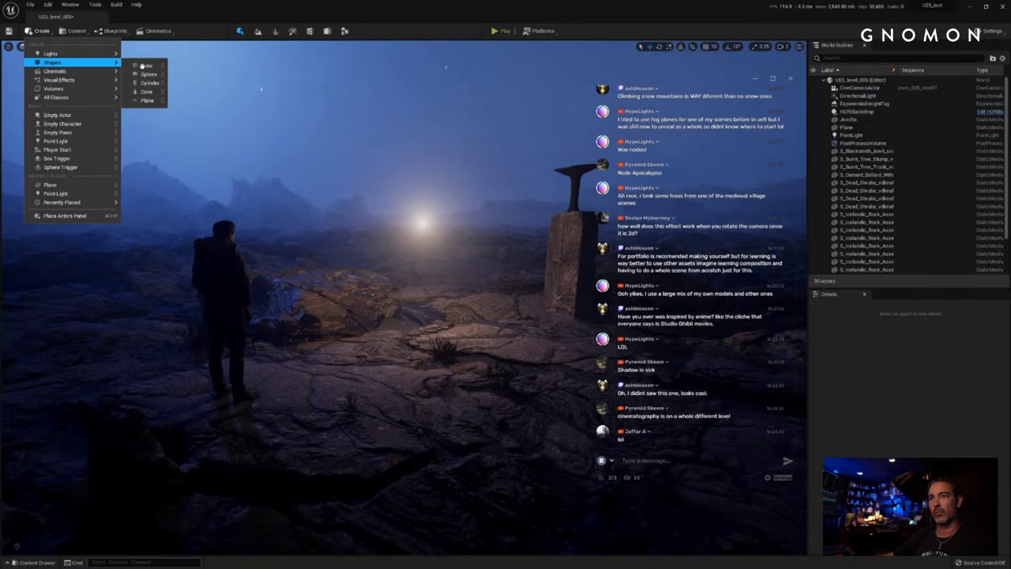
left_click(147, 100)
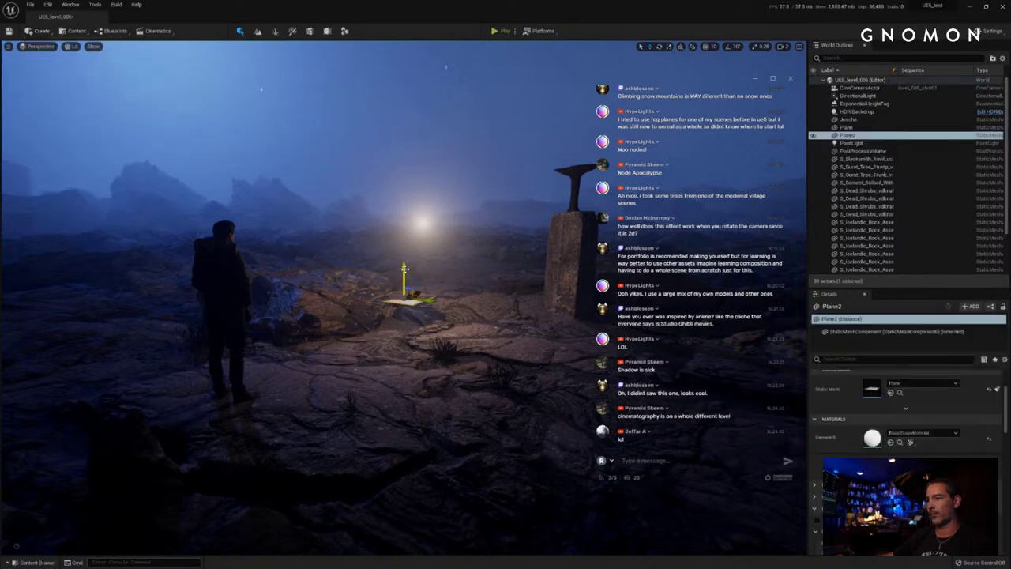
Step: Scale the new plane up uniformly until it spans most of the gap between the figure and the anvil pillar
key("r")
left_click_drag(404, 268, 382, 347)
right_click_drag(390, 363, 387, 363)
key("w")
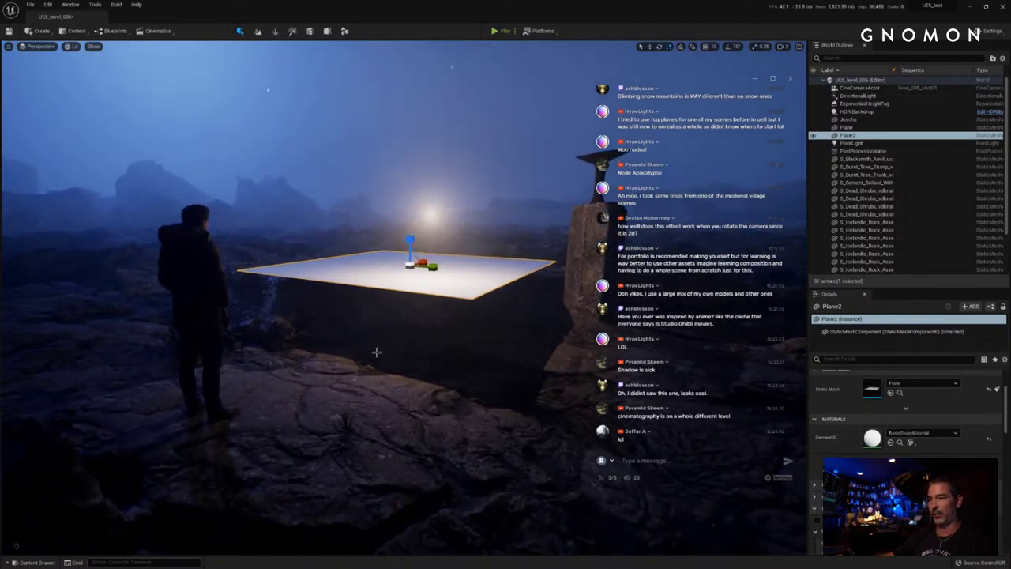
Step: Assign the M_FogCard_A material from the Flowmaps Materials folder to the selected plane
left_click(37, 561)
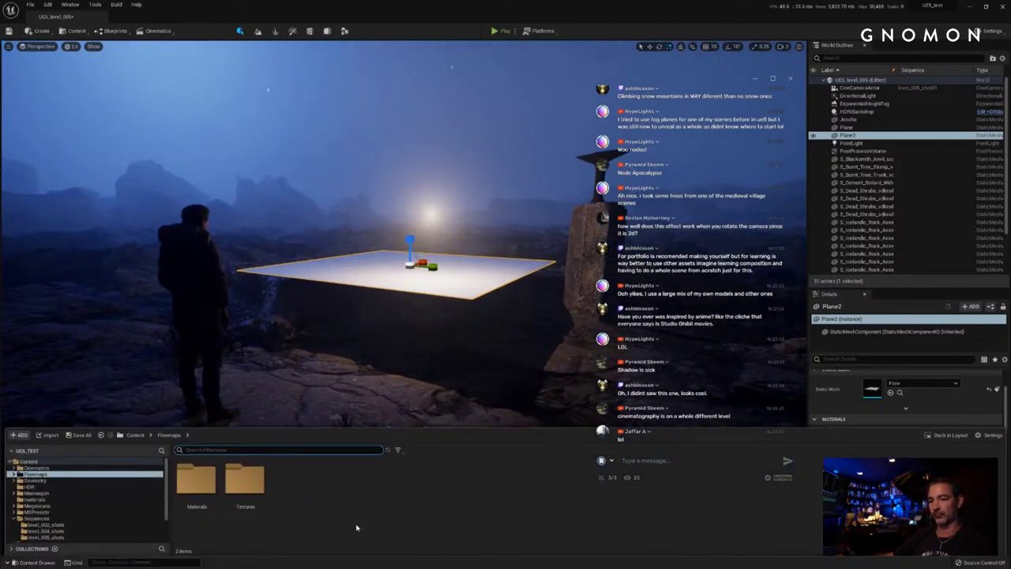
left_click(16, 474)
left_click(40, 481)
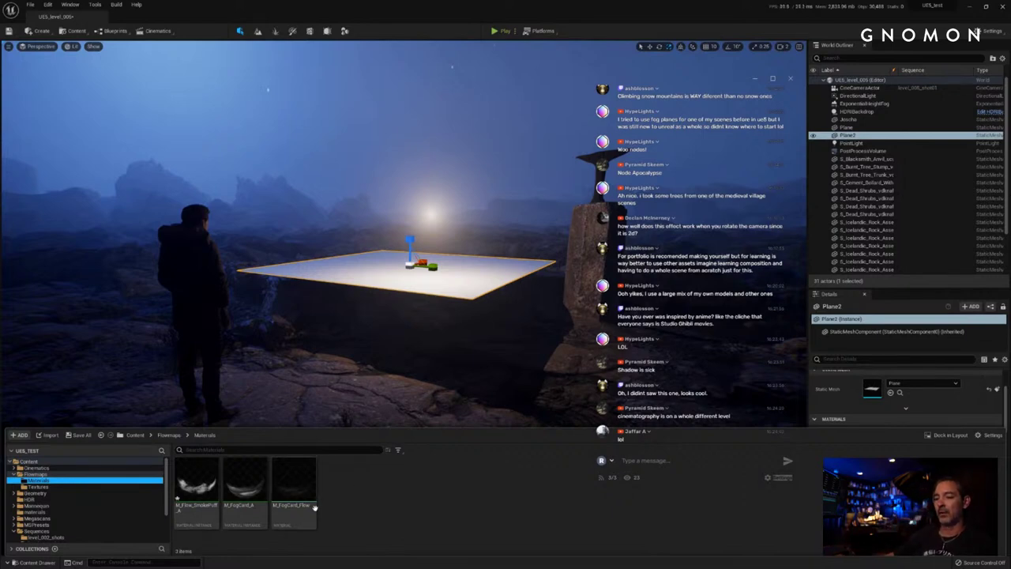
left_click(245, 481)
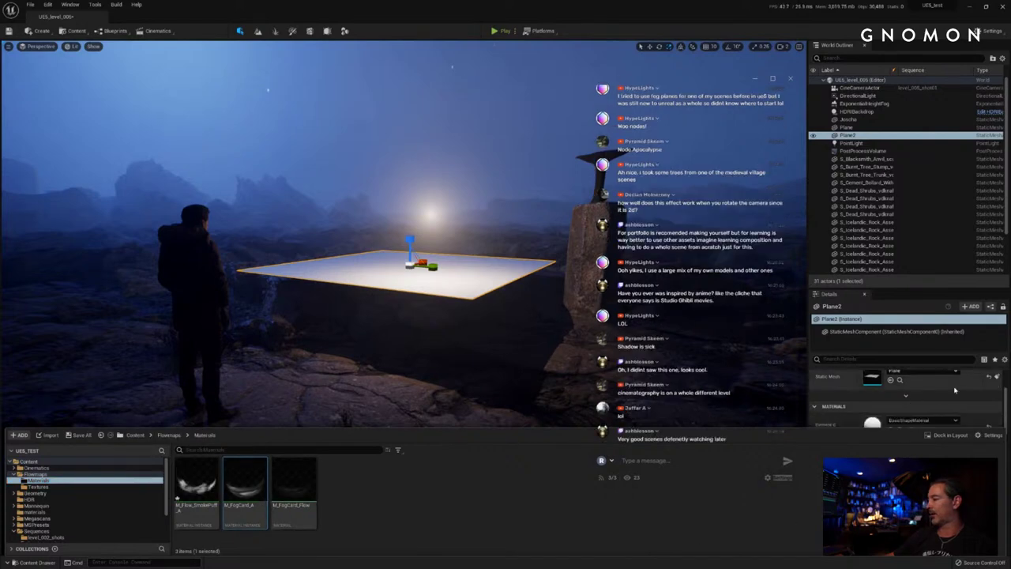
scroll(952, 401, "down", 1)
scroll(975, 394, "down", 1)
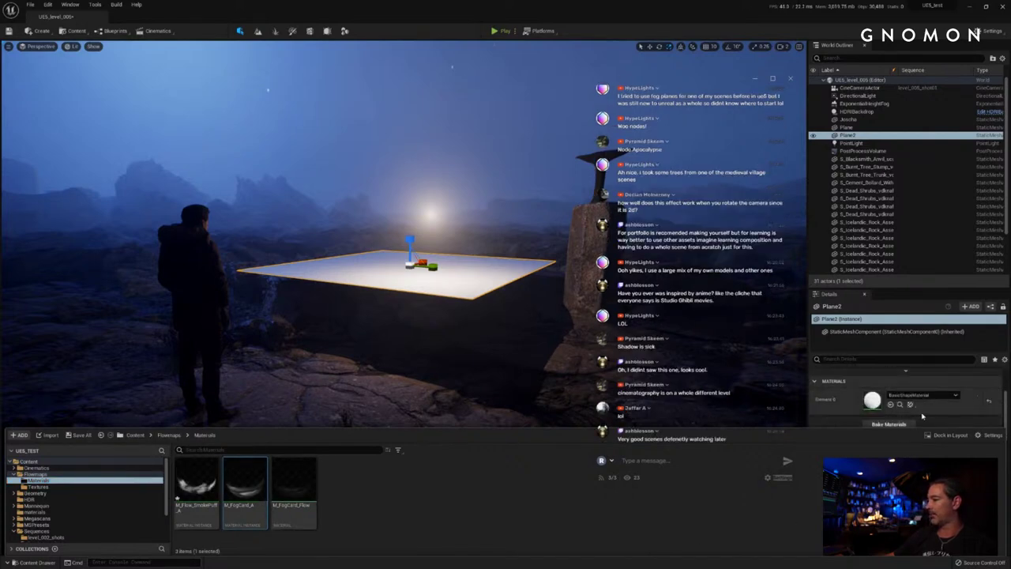
left_click(890, 404)
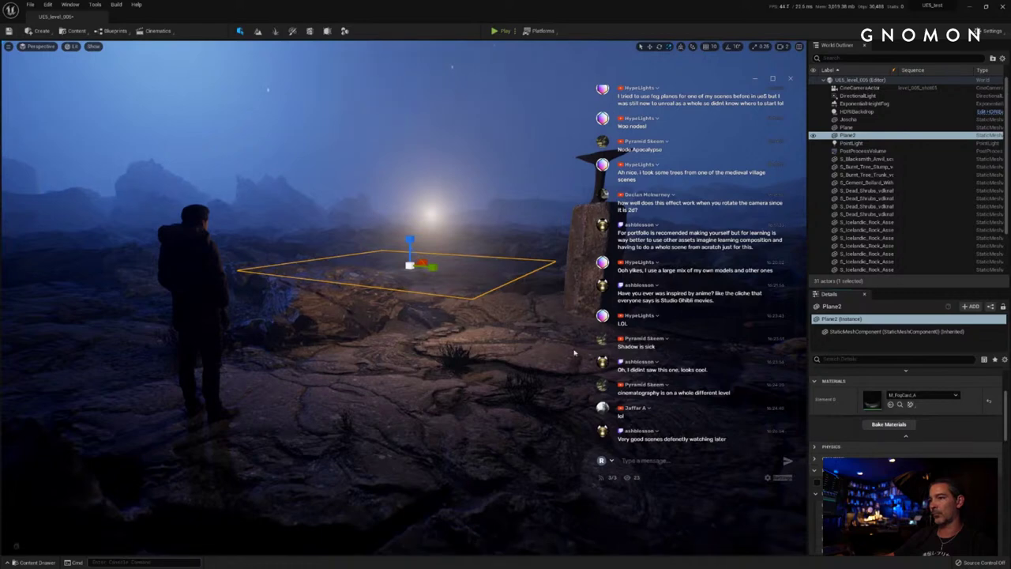
Step: Stand the fog plane upright facing the camera, orient its wisps horizontally, and place it over the rocks between the figure and pillar
key("e")
left_click_drag(426, 270, 318, 148)
key("w")
key("w")
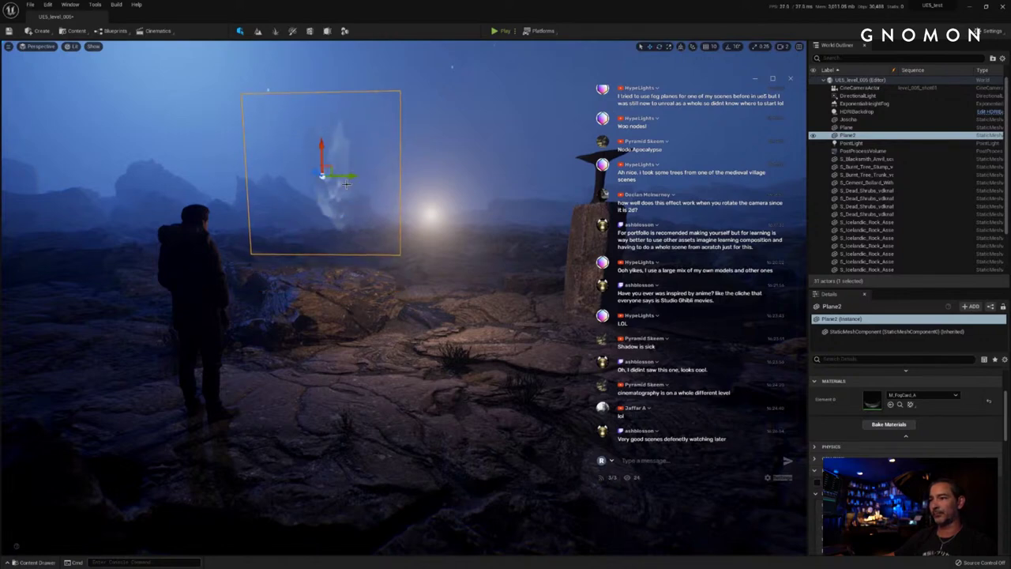
left_click_drag(249, 174, 184, 183)
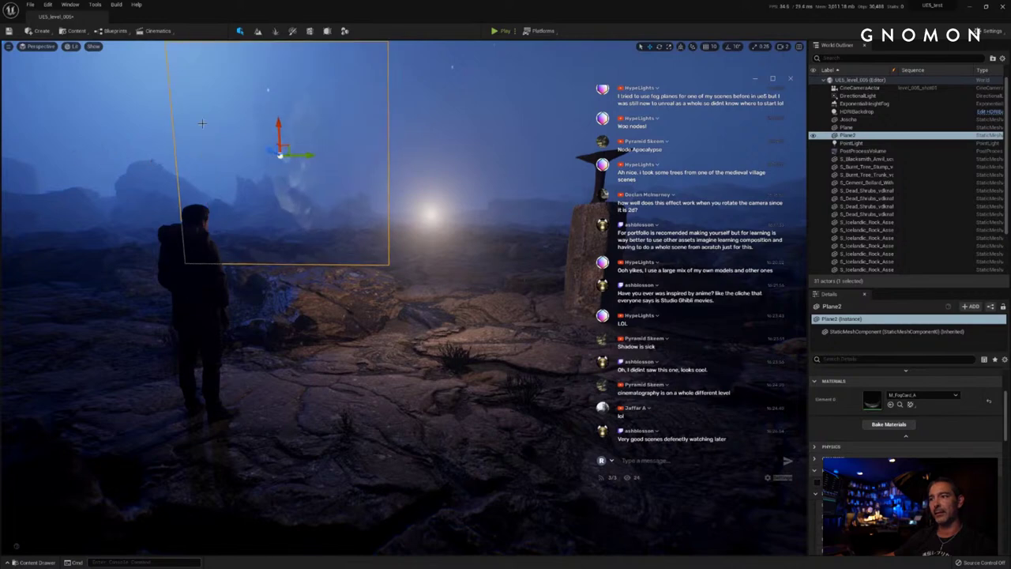
left_click_drag(282, 141, 466, 286)
key("e")
Step: Scale the fog plane up uniformly and shift it toward the anvil pillar
key("r")
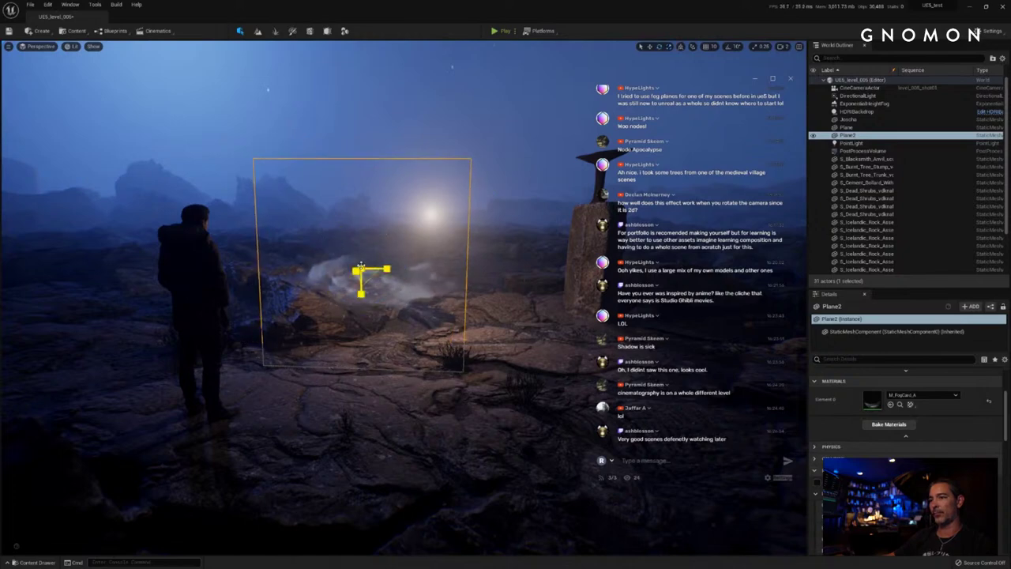
left_click_drag(360, 267, 539, 326)
key("w")
left_click_drag(393, 270, 529, 275)
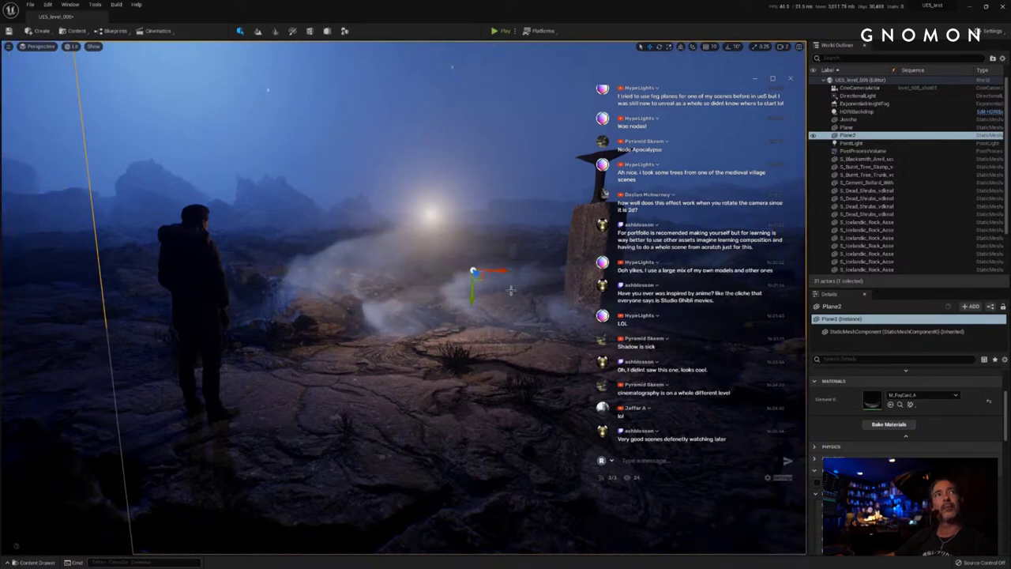
Step: Fine-tune the fog plane's placement and push it back into the distance near the glowing light
key("e")
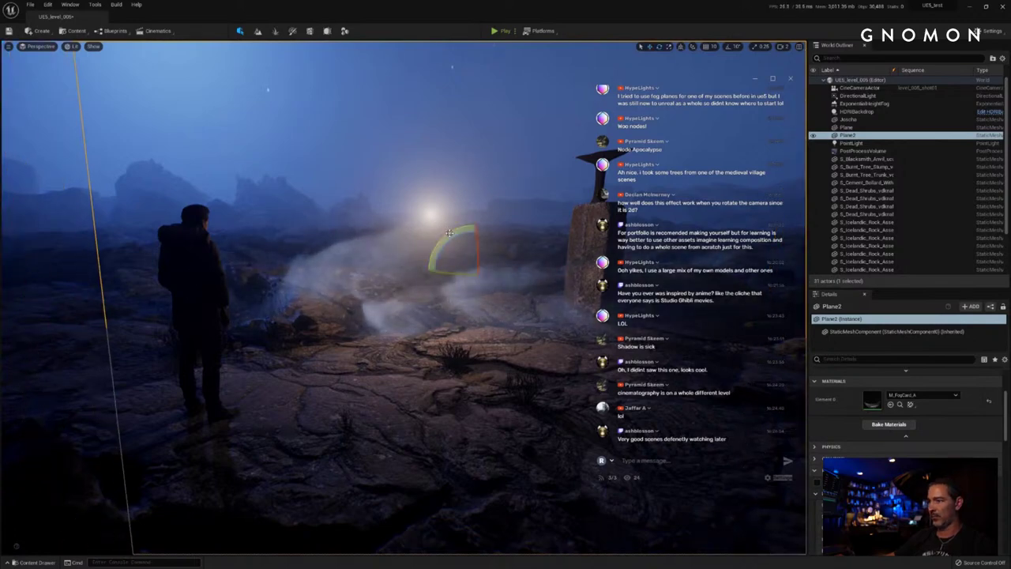
mouse_move(449, 234)
left_mouse_down()
mouse_move(508, 268)
mouse_move(452, 235)
left_mouse_up()
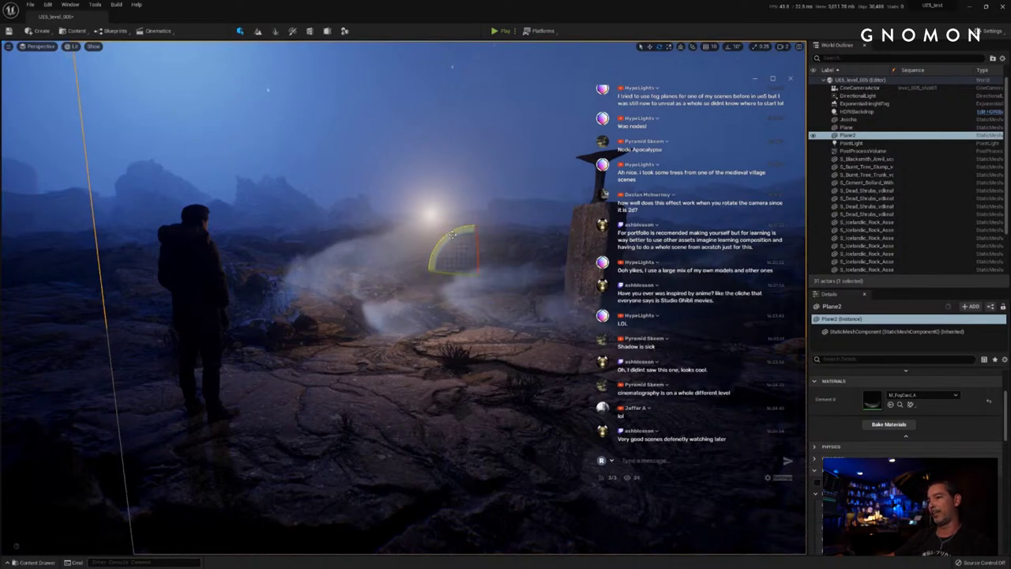
key("w")
left_click_drag(504, 272, 526, 272)
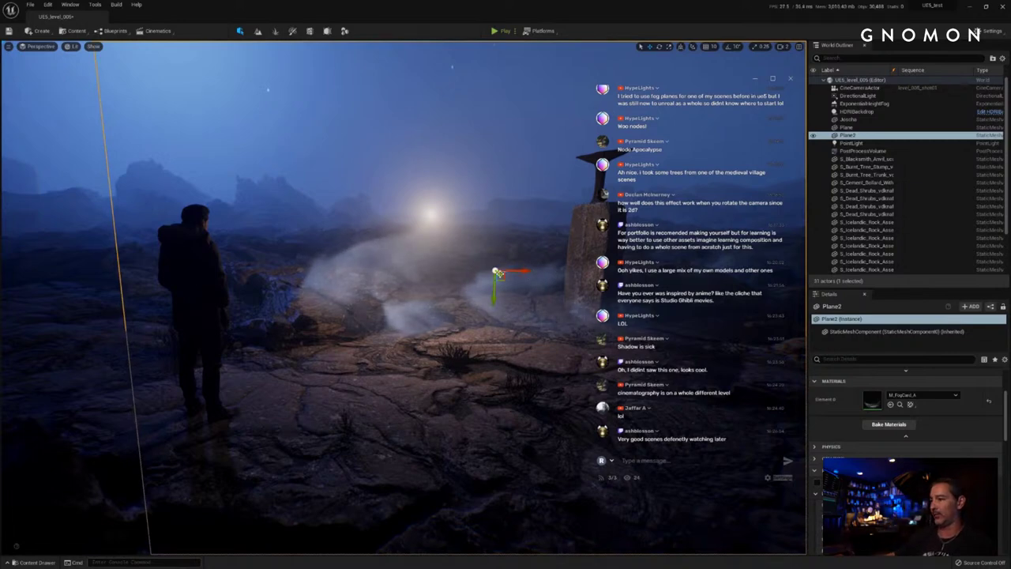
left_click_drag(495, 271, 466, 242)
Step: Roll the fog plane counterclockwise, settle its wisps low over the distant rocks beneath the light, and deselect it
key("e")
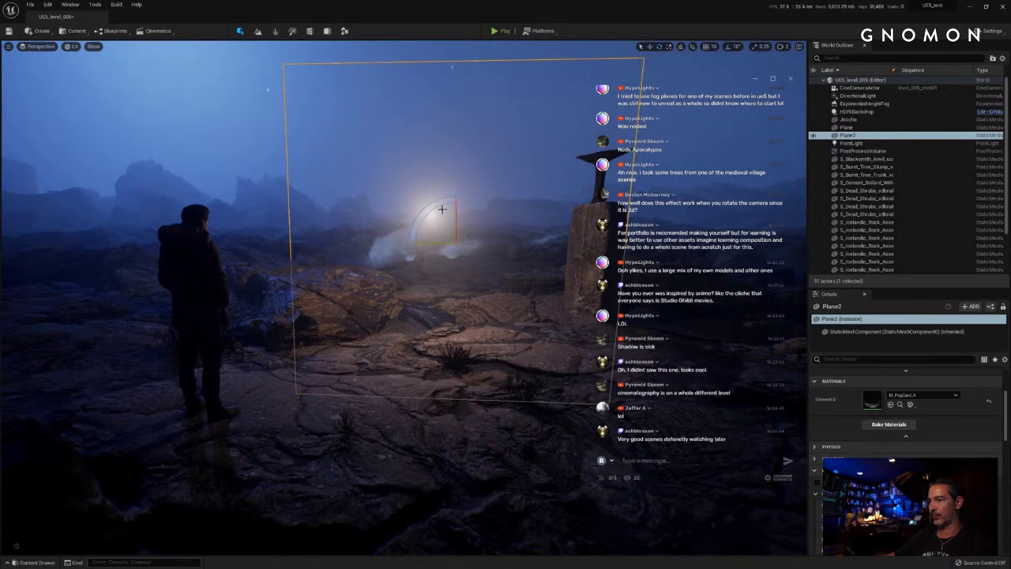
left_click_drag(433, 207, 420, 218)
key("w")
left_click_drag(462, 270, 473, 279)
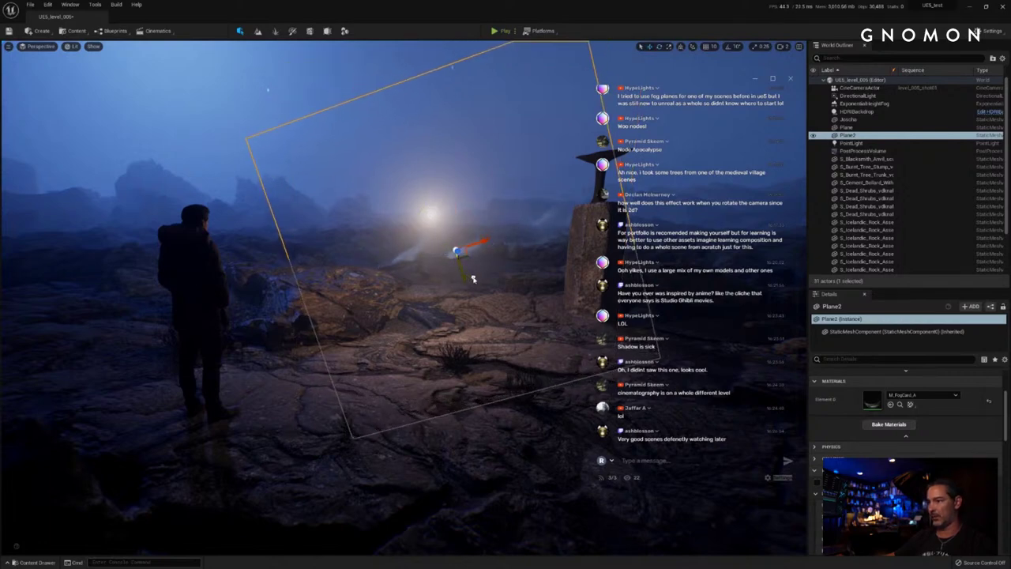
left_click_drag(485, 245, 462, 252)
left_click_drag(444, 289, 441, 284)
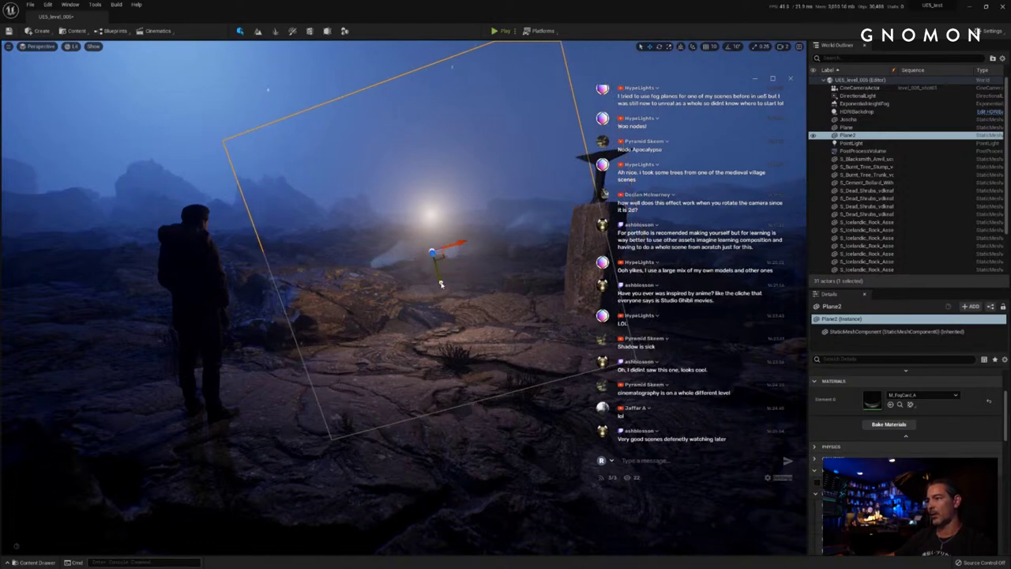
left_click_drag(461, 243, 433, 289)
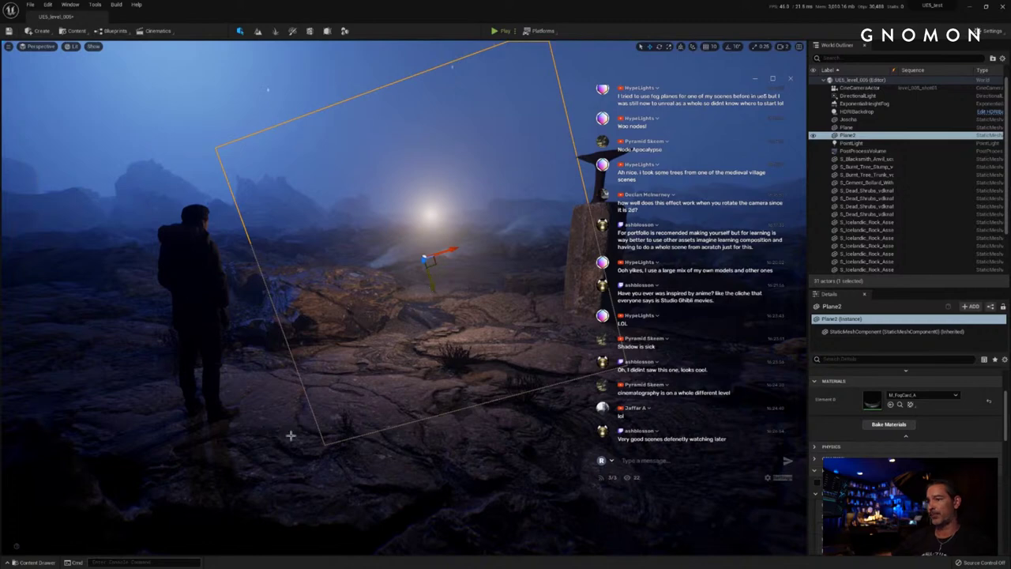
key("Escape")
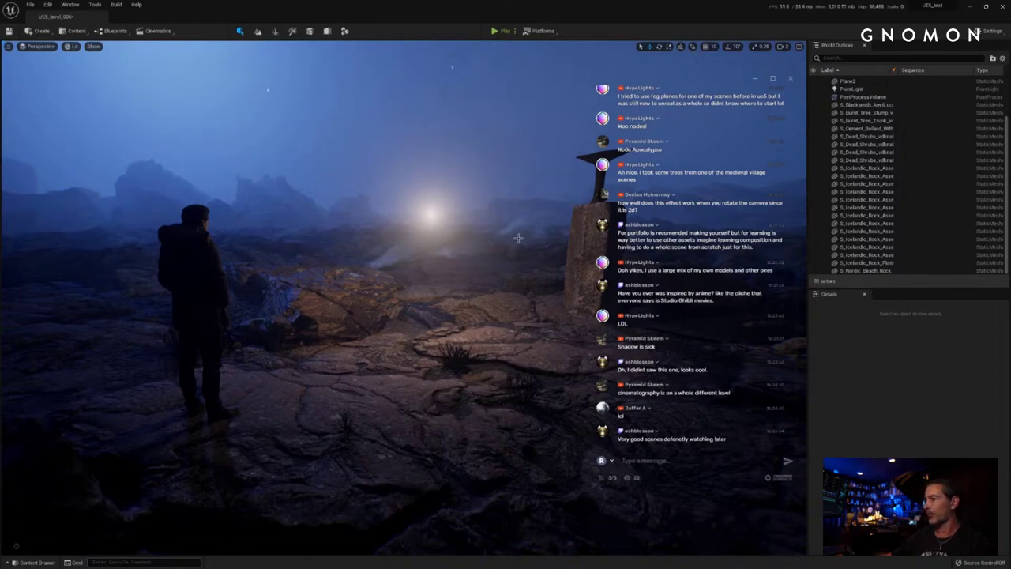
Step: Rename the Plane2 actor to Plane_Fog
scroll(873, 123, "up", 3)
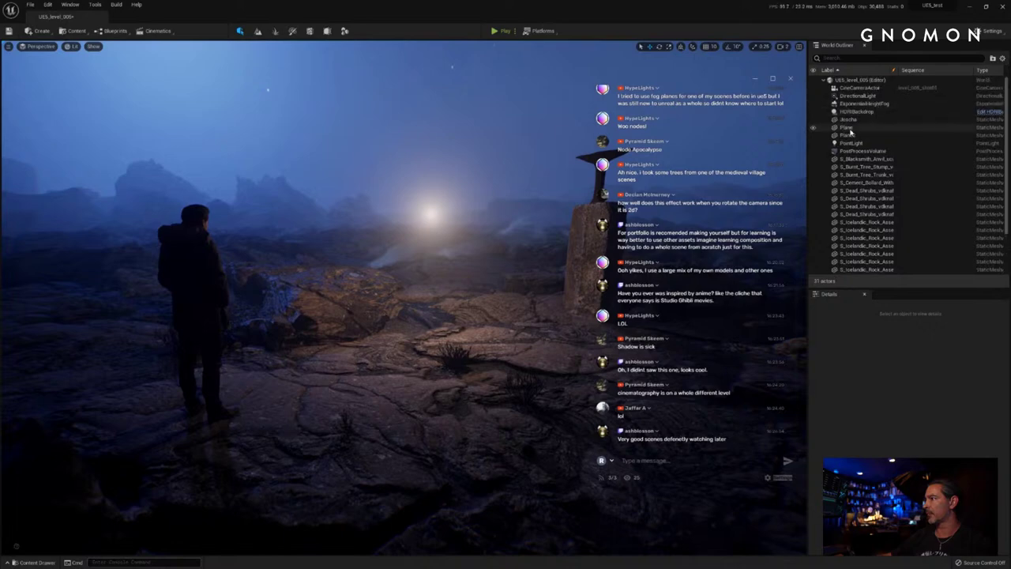
left_click(848, 136)
right_click(848, 136)
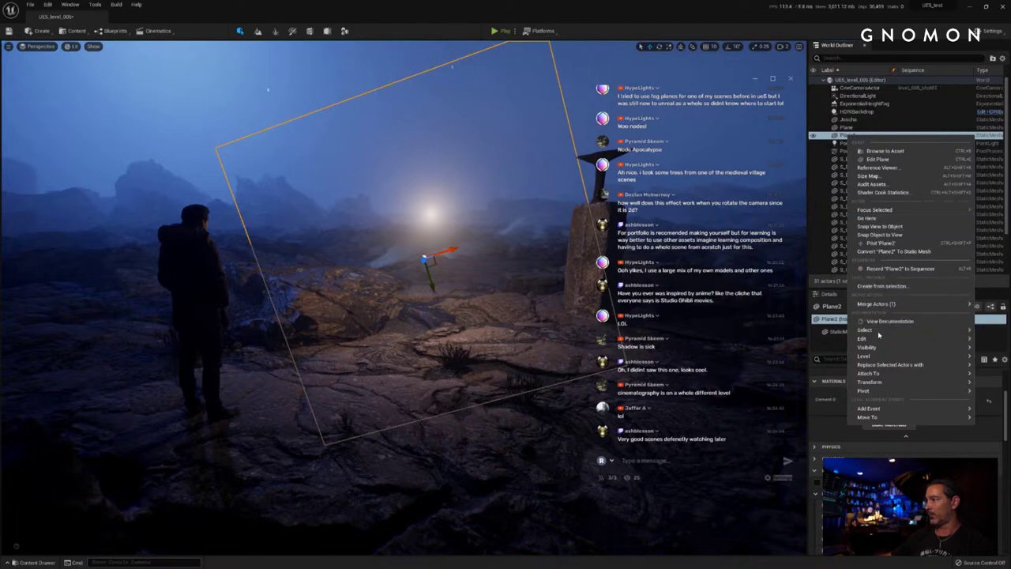
mouse_move(876, 340)
left_click(796, 383)
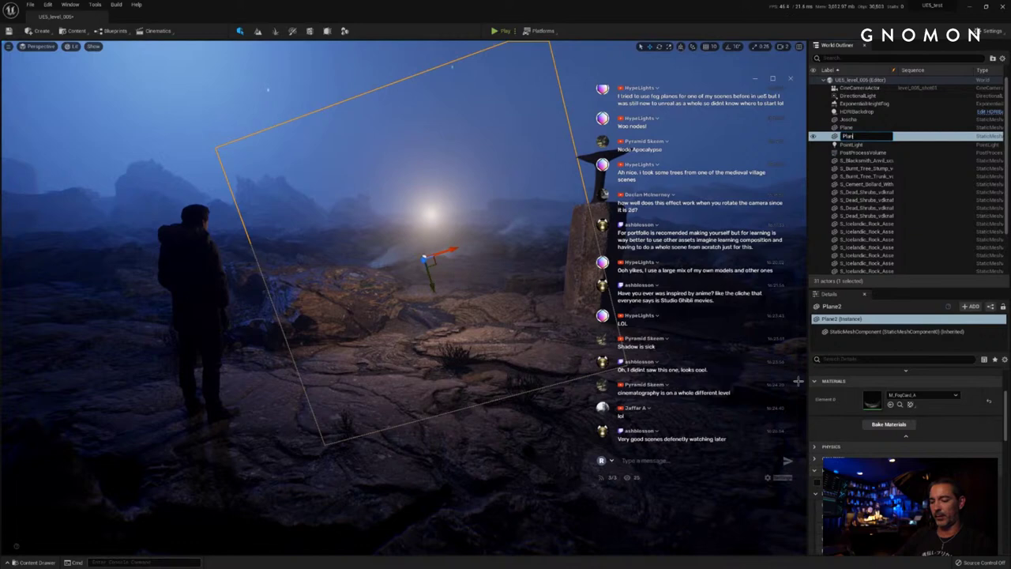
type("Plane_Fog")
key("Return")
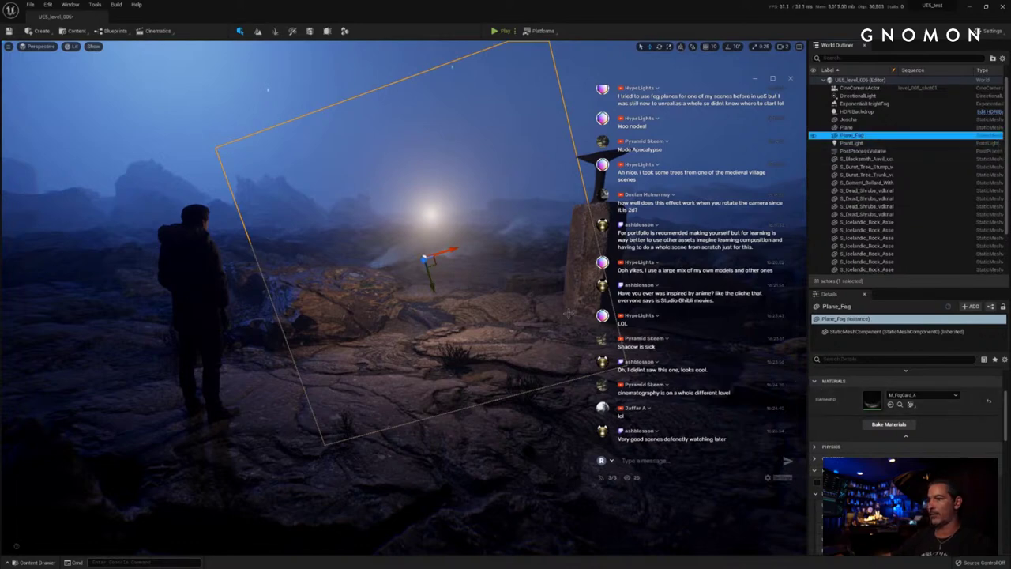
Step: Duplicate the fog plane to the area behind the standing figure and rotate the copy clockwise
left_click_drag(455, 249, 456, 250)
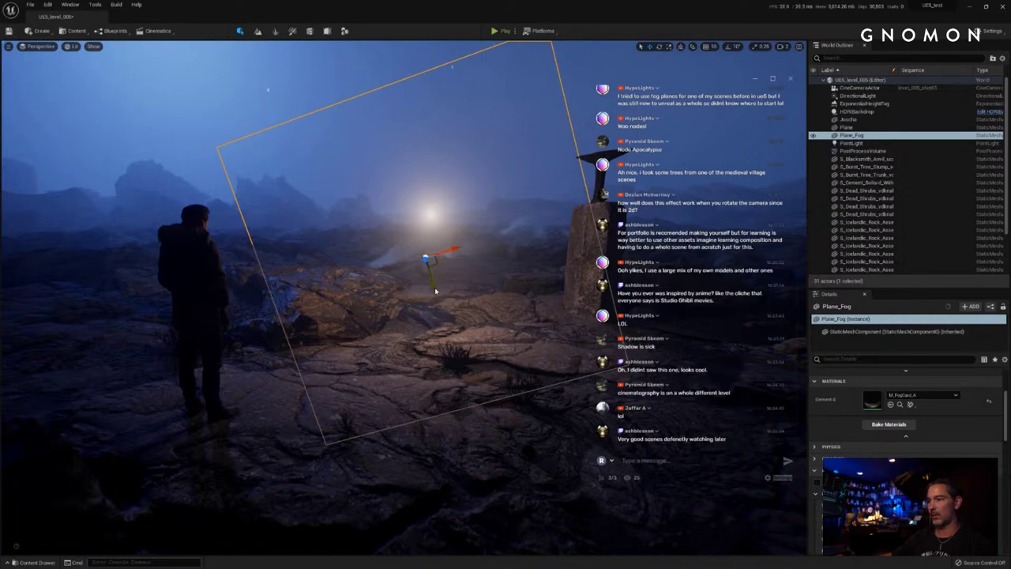
left_click_drag(435, 290, 141, 248, "alt")
key("e")
key("w")
key("e")
left_click_drag(140, 187, 150, 194)
key("w")
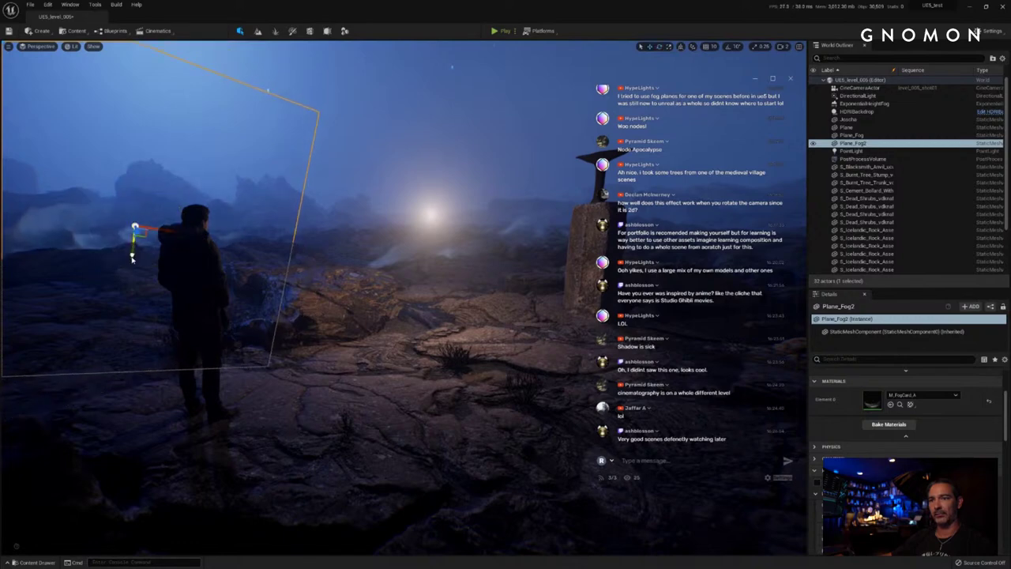
Step: Roll the duplicated fog plane counterclockwise about 15.5 degrees and fine-tune its position beside the figure
mouse_move(132, 256)
left_mouse_down()
mouse_move(127, 275)
mouse_move(138, 251)
left_mouse_up()
key("e")
left_click_drag(93, 199, 77, 206)
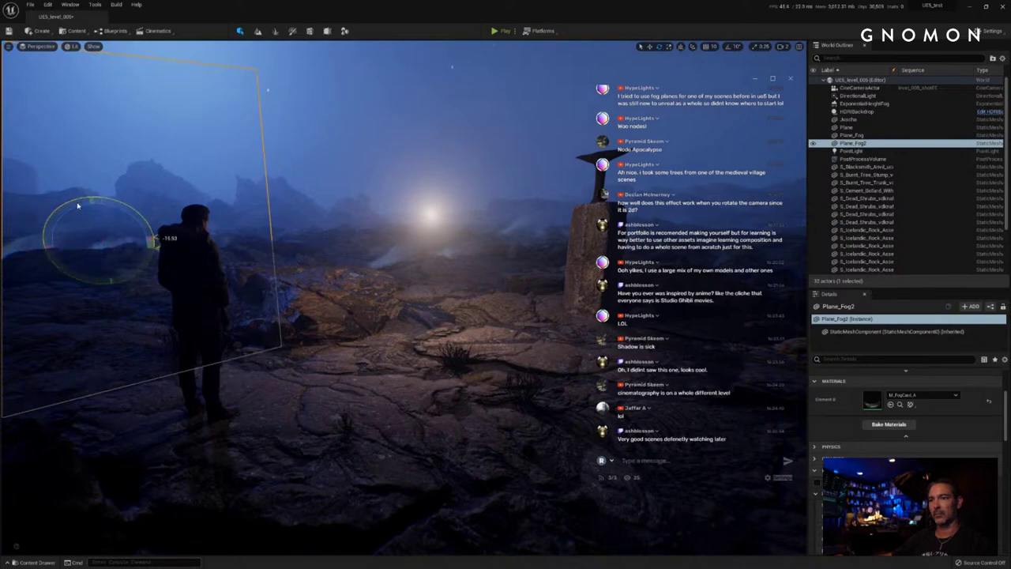
key("w")
left_click_drag(134, 241, 128, 241)
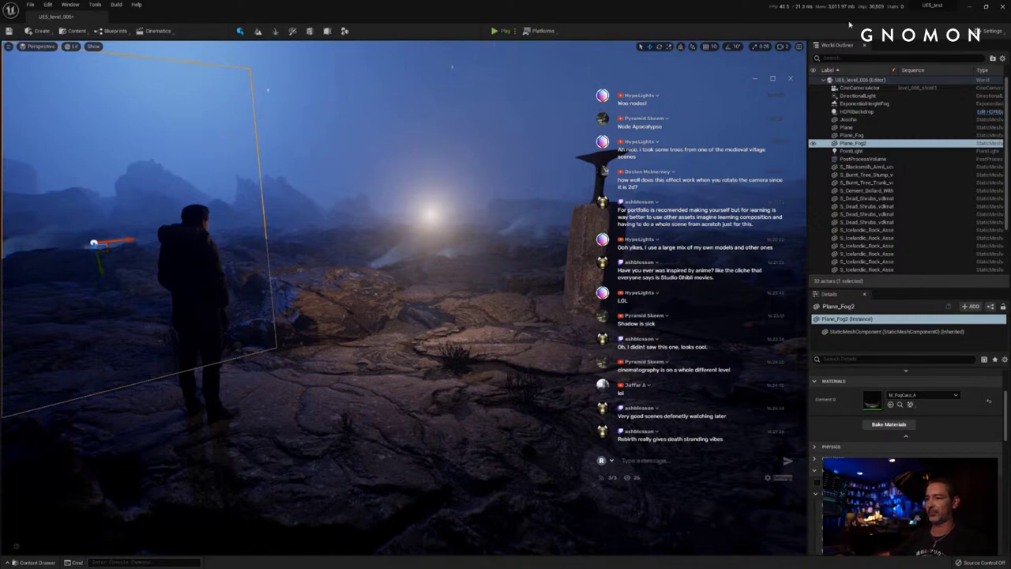
left_click_drag(131, 237, 133, 239)
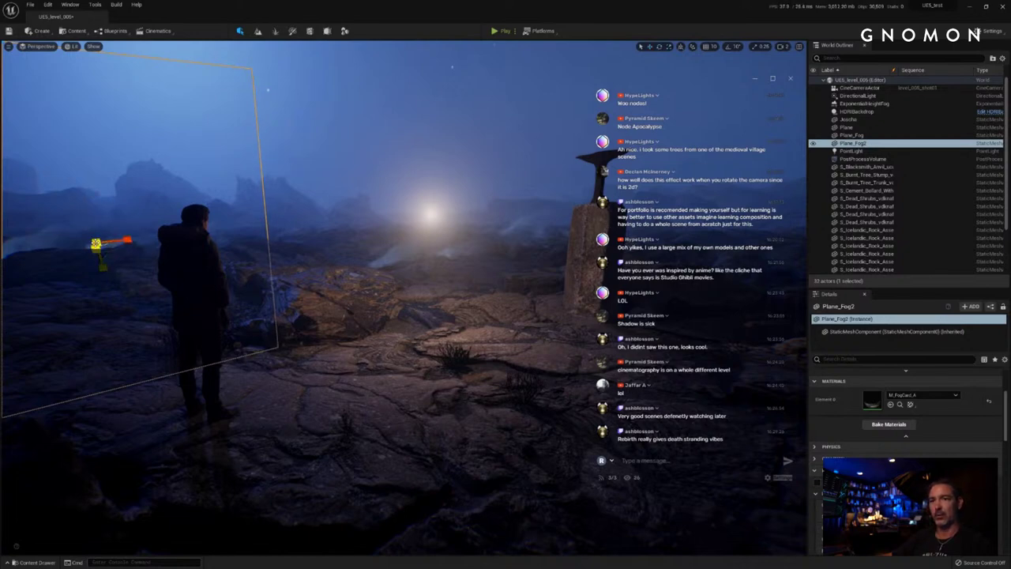
Step: Enlarge the duplicated fog plane, rotate it slightly clockwise, lower it toward the ground, and clear the selection
left_click_drag(105, 243, 156, 235)
key("w")
key("e")
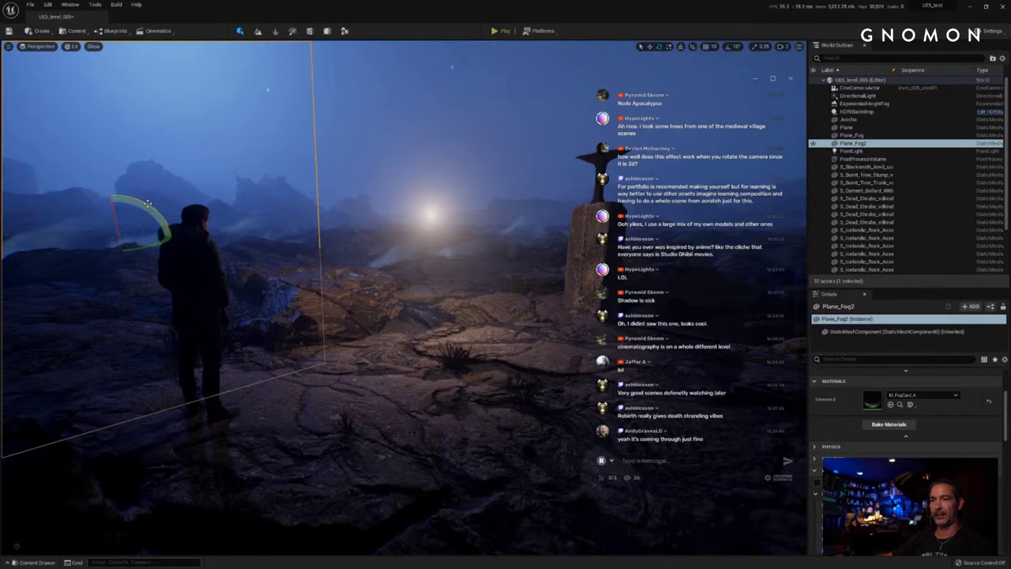
left_click_drag(148, 204, 153, 211)
key("w")
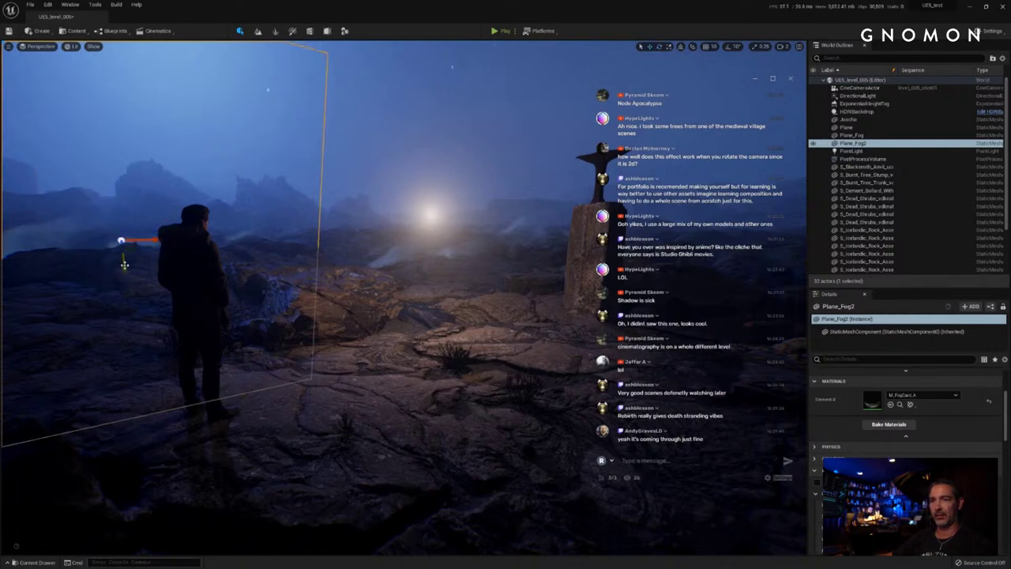
left_click_drag(124, 264, 125, 274)
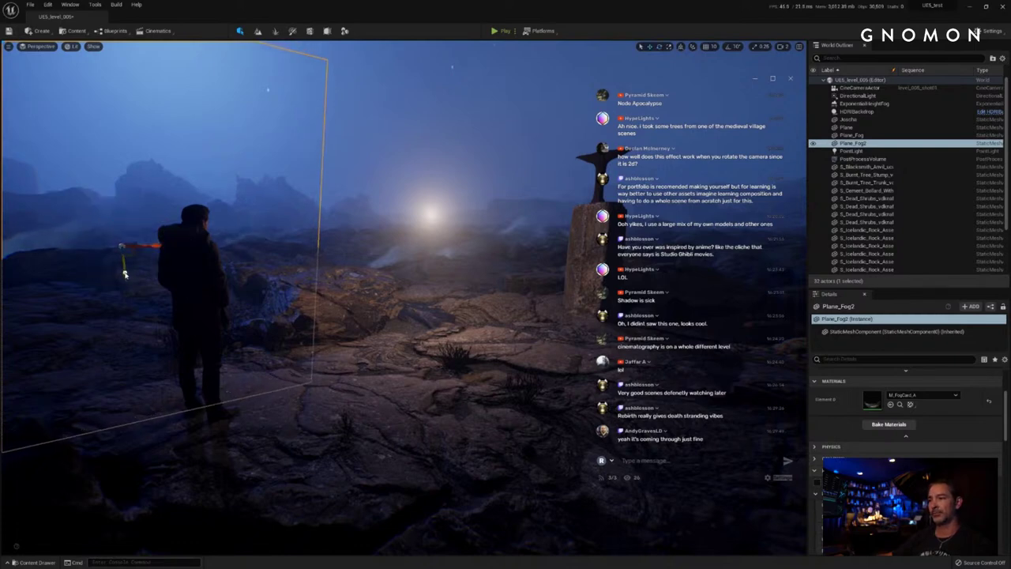
left_click(441, 339)
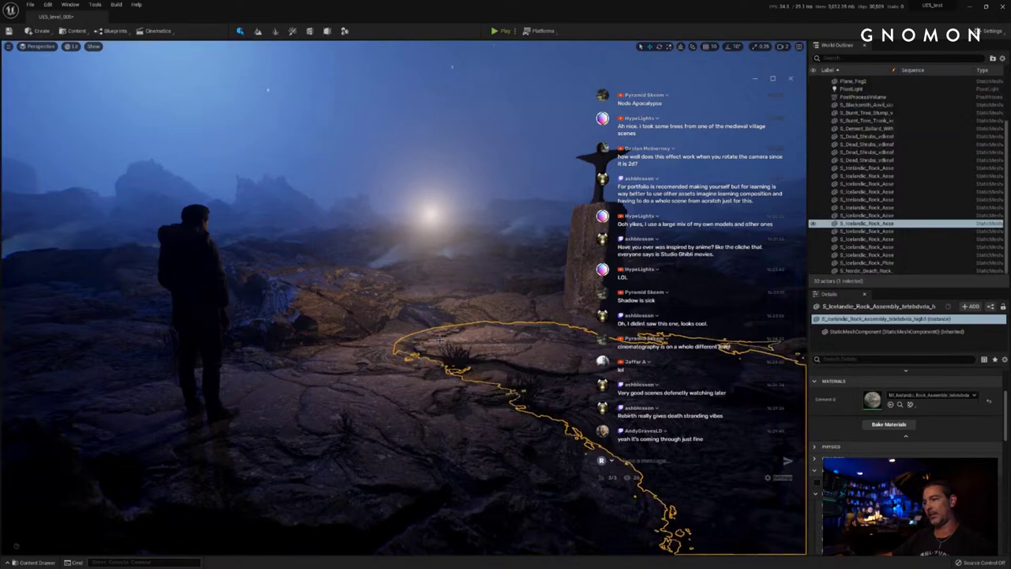
key("Escape")
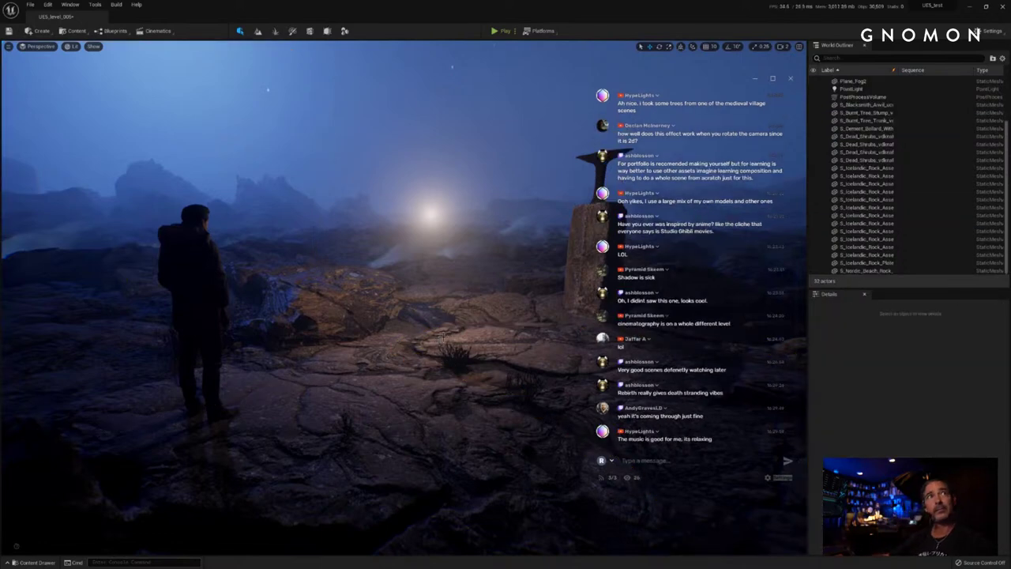
Step: Dim the point light between the figure and the anvil pillar, deselect it, and review the fog from another angle
mouse_move(443, 350)
right_mouse_down()
mouse_move(429, 352)
mouse_move(453, 355)
right_mouse_up()
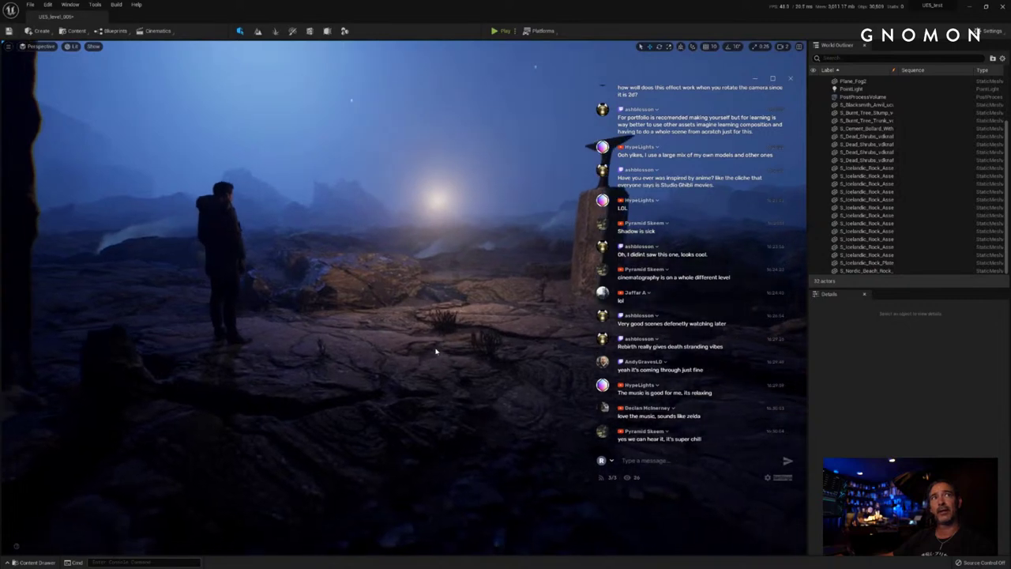
left_click(852, 88)
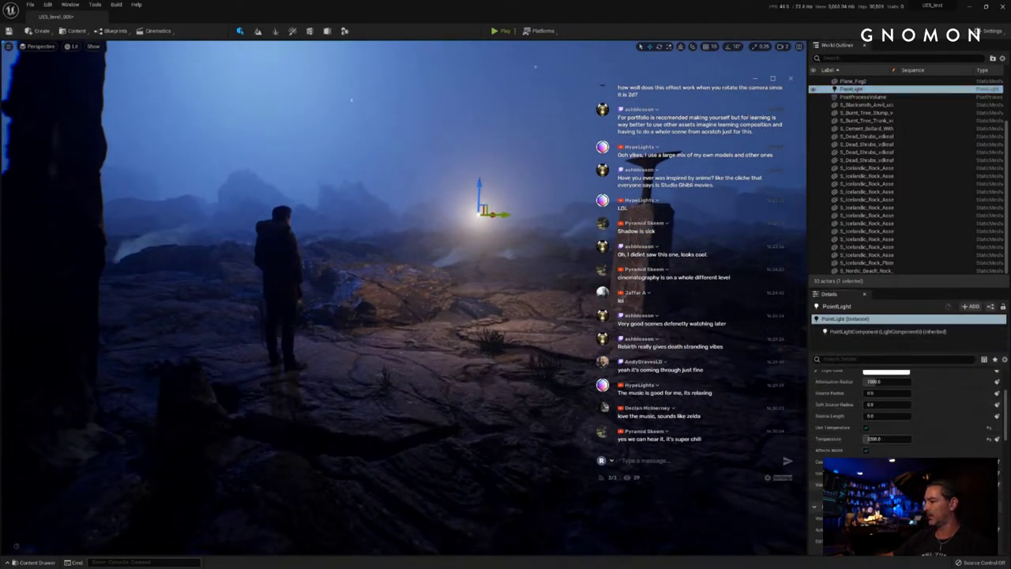
key("Return")
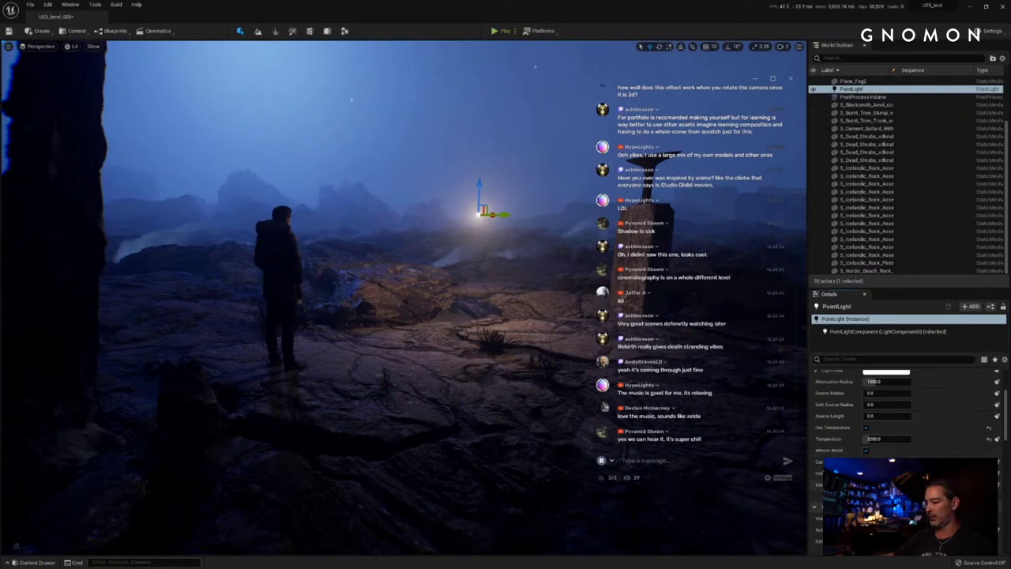
left_click(434, 357)
key("Escape")
key("w")
right_click_drag(413, 342, 415, 342)
key("d")
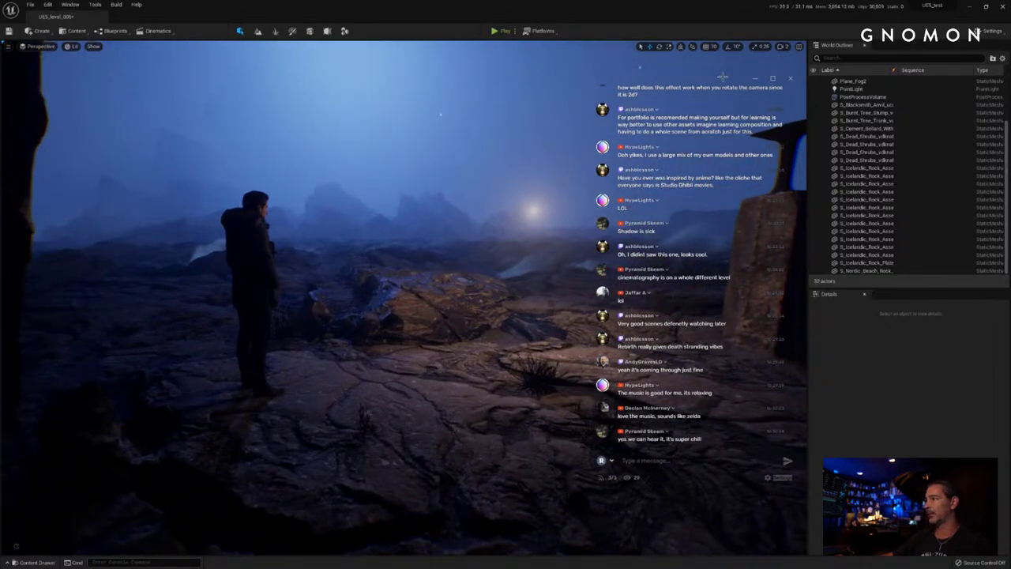
Step: Clear the chat window off the viewport and review the fog around the figure and anvil pillar from several viewpoints
left_click_drag(723, 77, 911, 88)
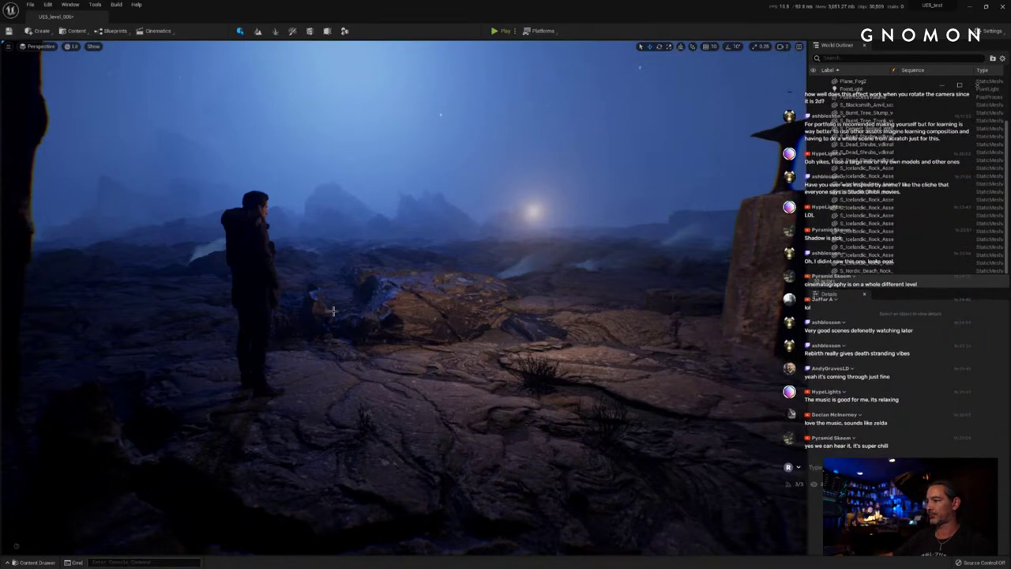
right_click_drag(333, 311, 362, 324)
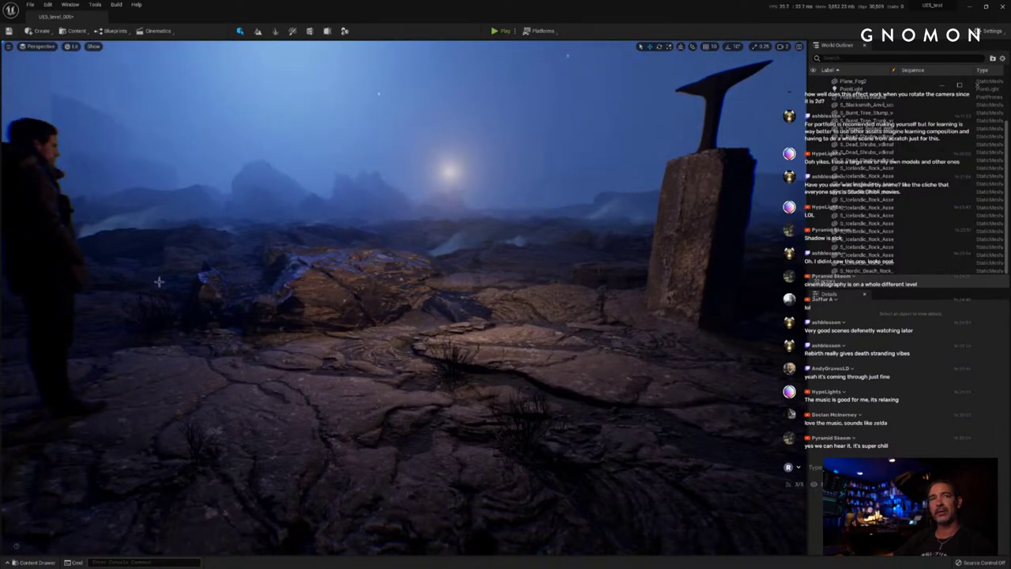
right_click_drag(234, 292, 285, 291)
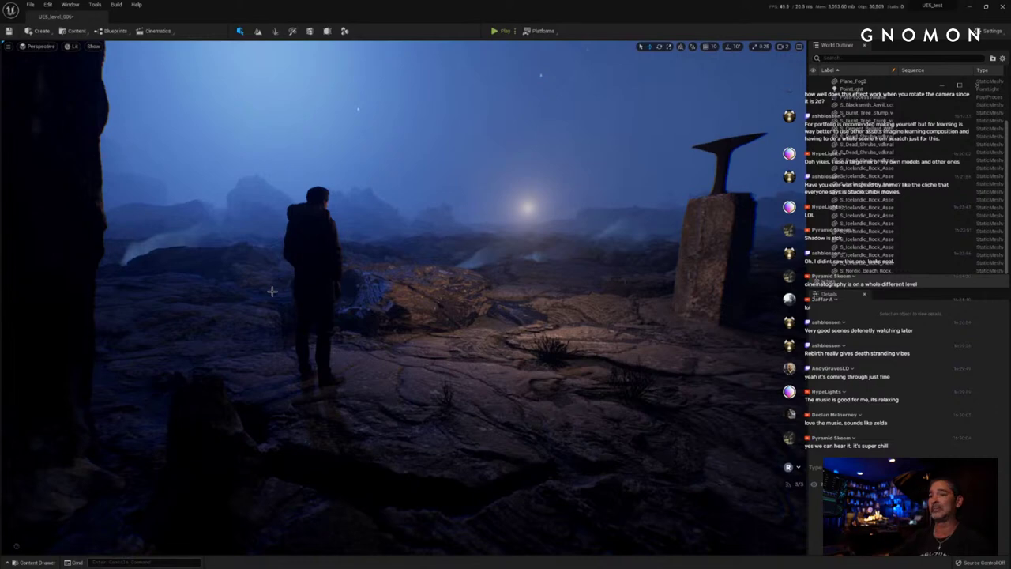
right_click_drag(304, 280, 305, 280)
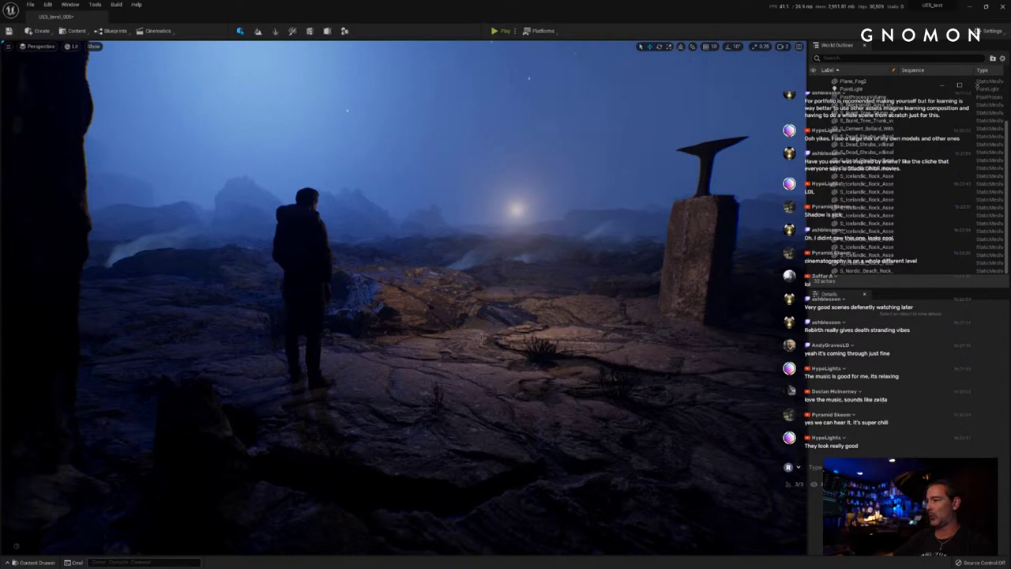
right_click_drag(483, 338, 486, 342)
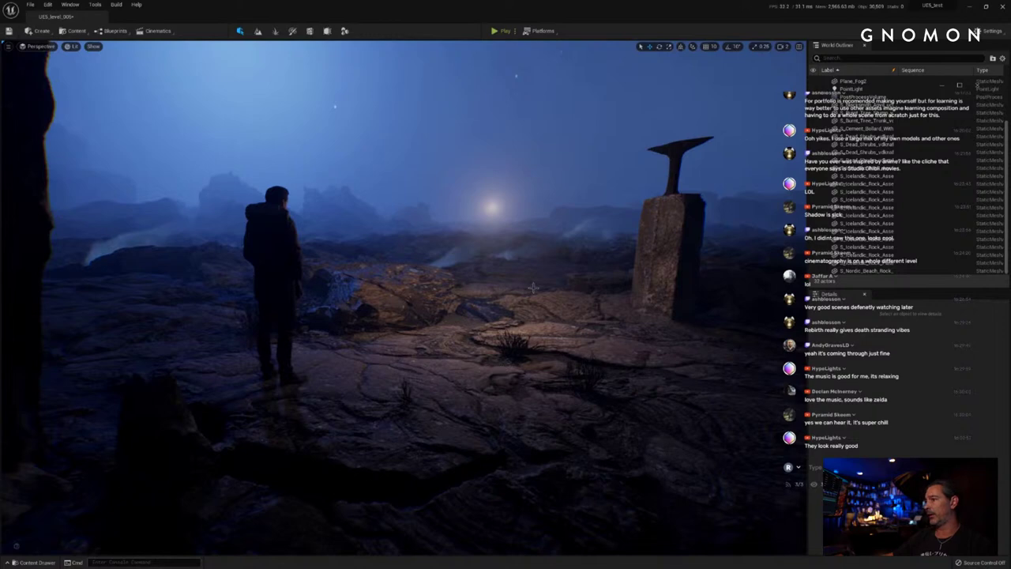
Step: Select Plane_Fog2 and open its M_FogCard_A material instance for editing
left_click(107, 243)
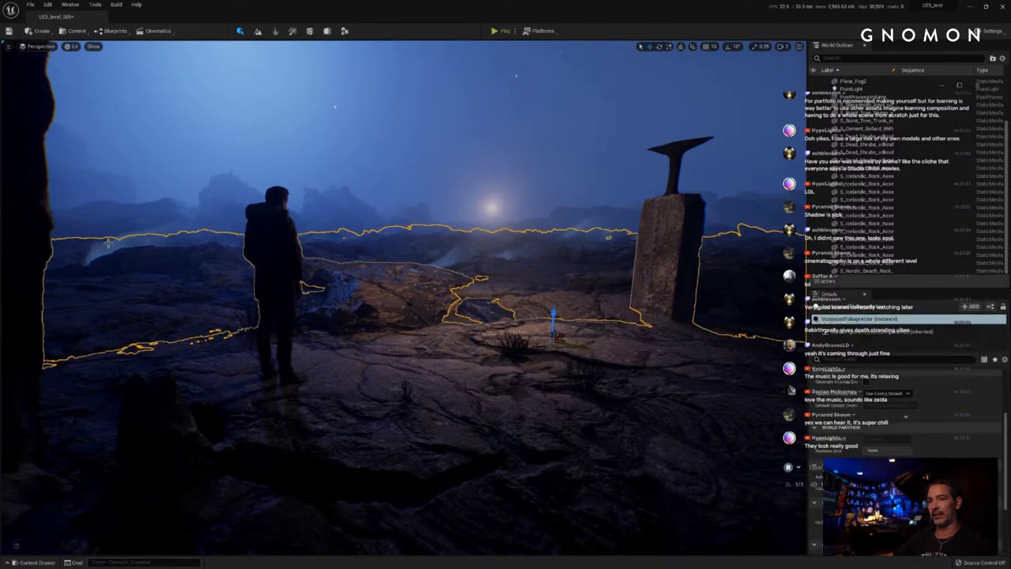
left_click(153, 230)
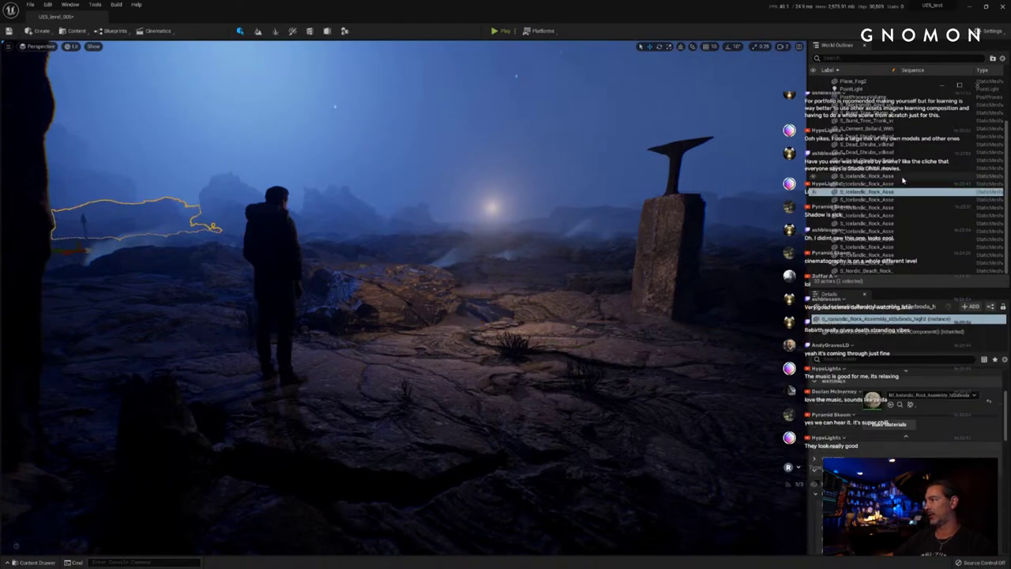
scroll(884, 158, "up", 4)
left_click(874, 144)
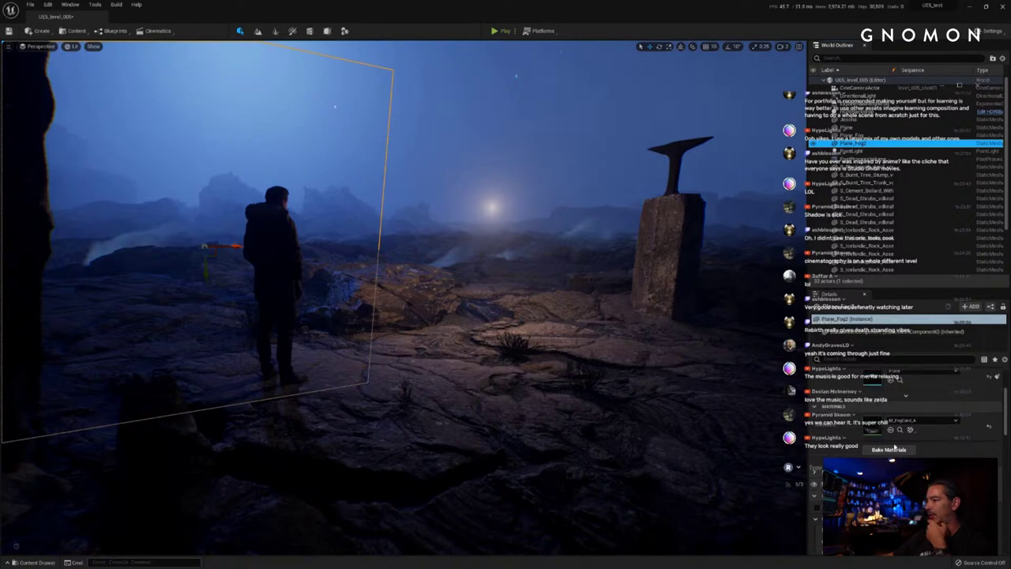
double_click(872, 430)
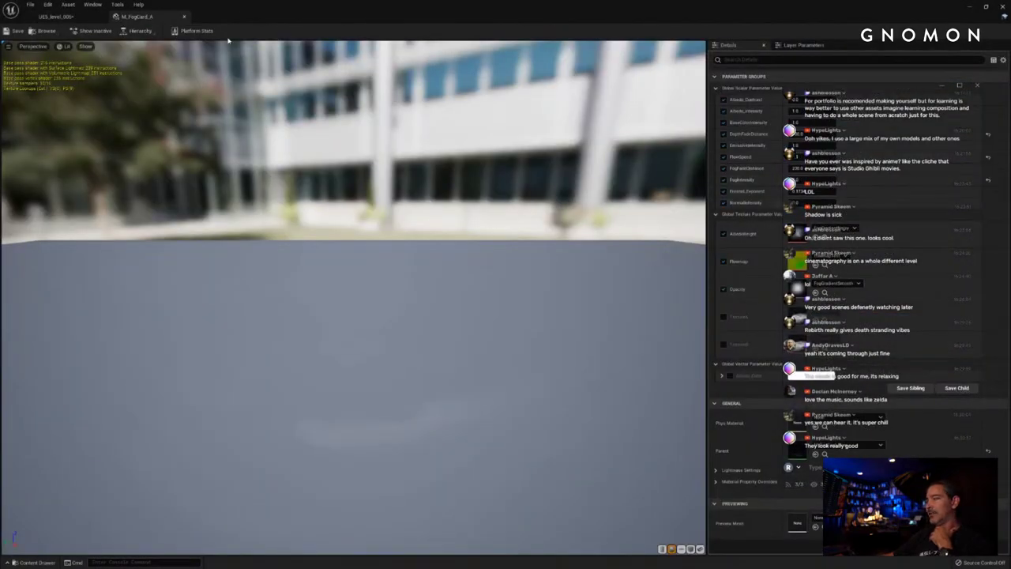
Step: Float the M_FogCard_A editor over the level, enlarge it, and widen its details area and name column so parameter names are readable
left_click_drag(151, 16, 438, 94)
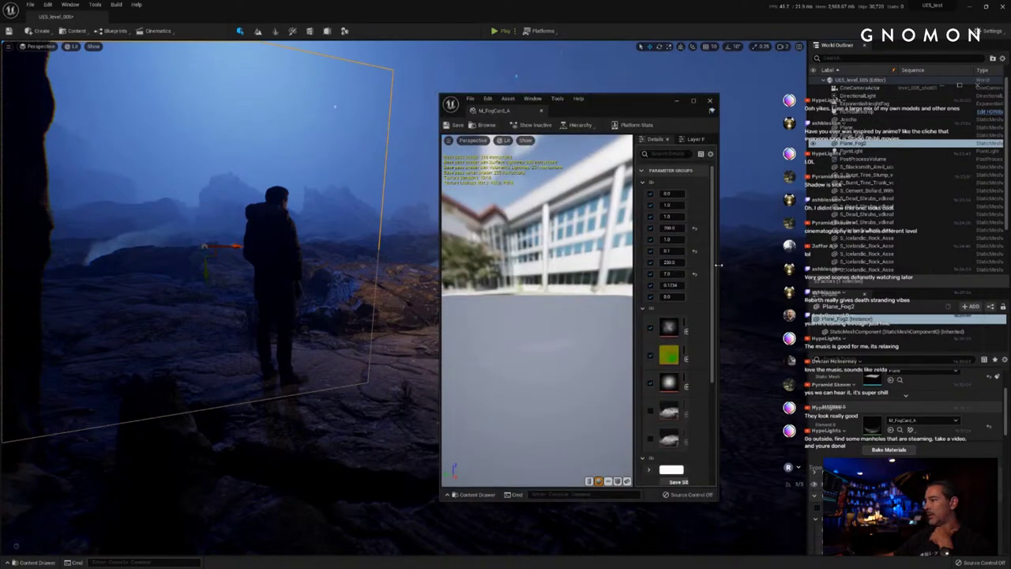
left_click_drag(718, 266, 836, 261)
left_click_drag(720, 101, 651, 82)
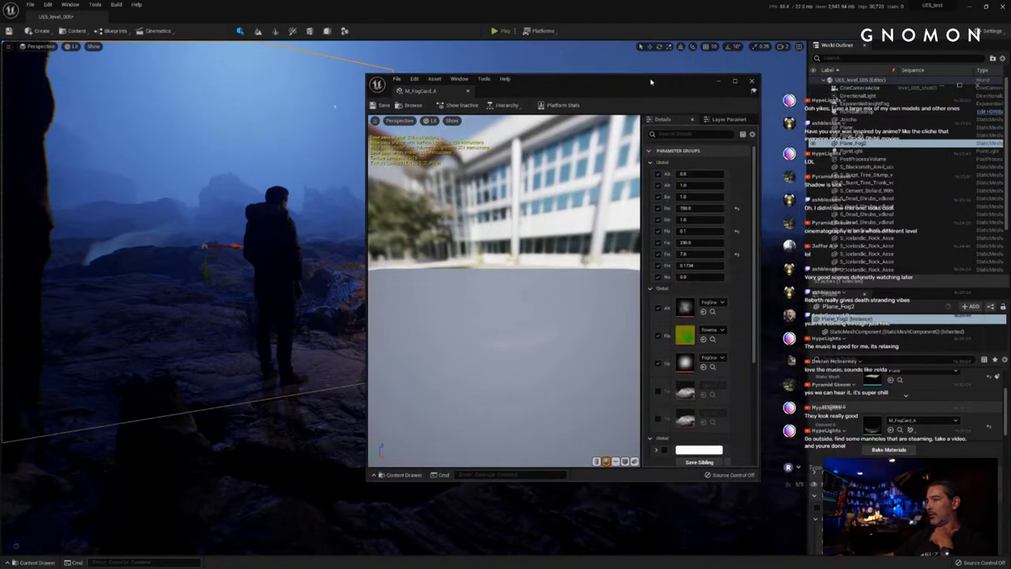
left_click_drag(366, 319, 297, 320)
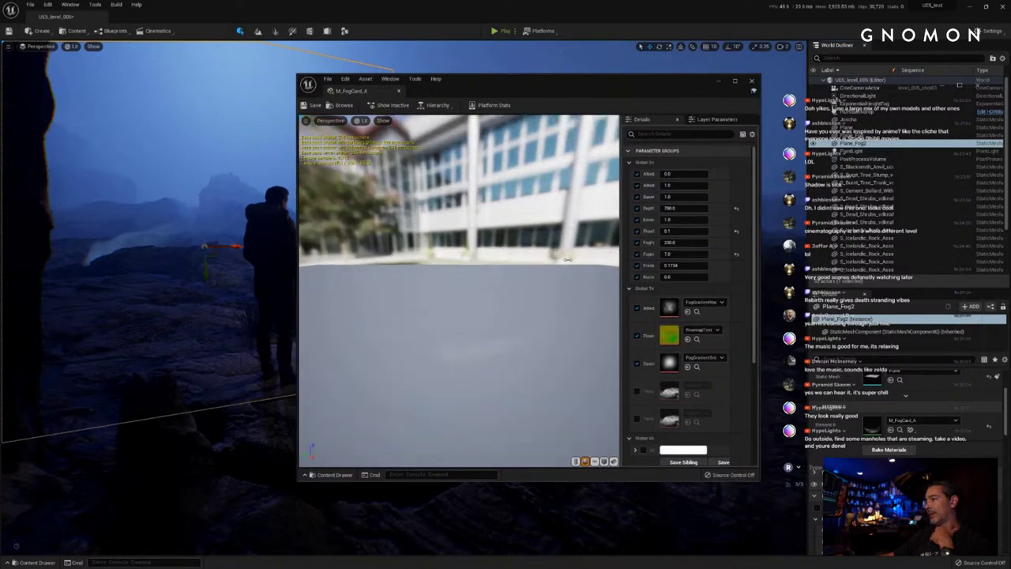
left_click_drag(568, 259, 540, 261)
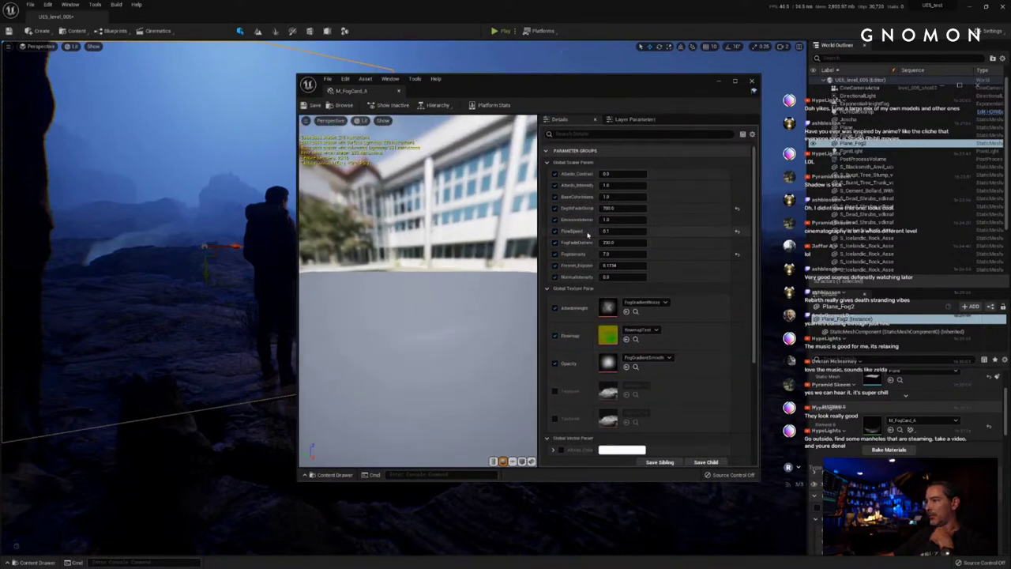
left_click_drag(592, 231, 619, 229)
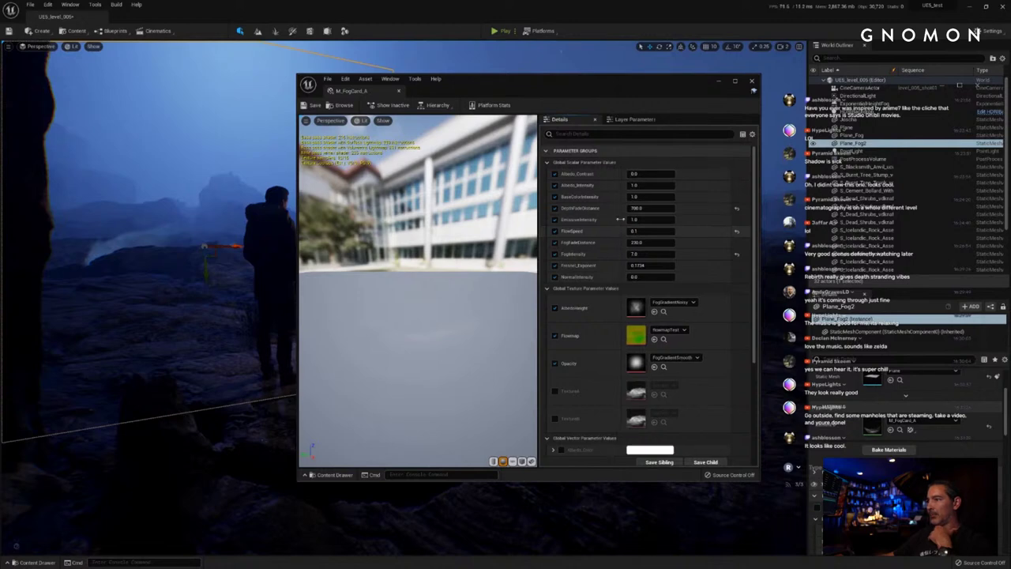
left_click_drag(590, 82, 618, 73)
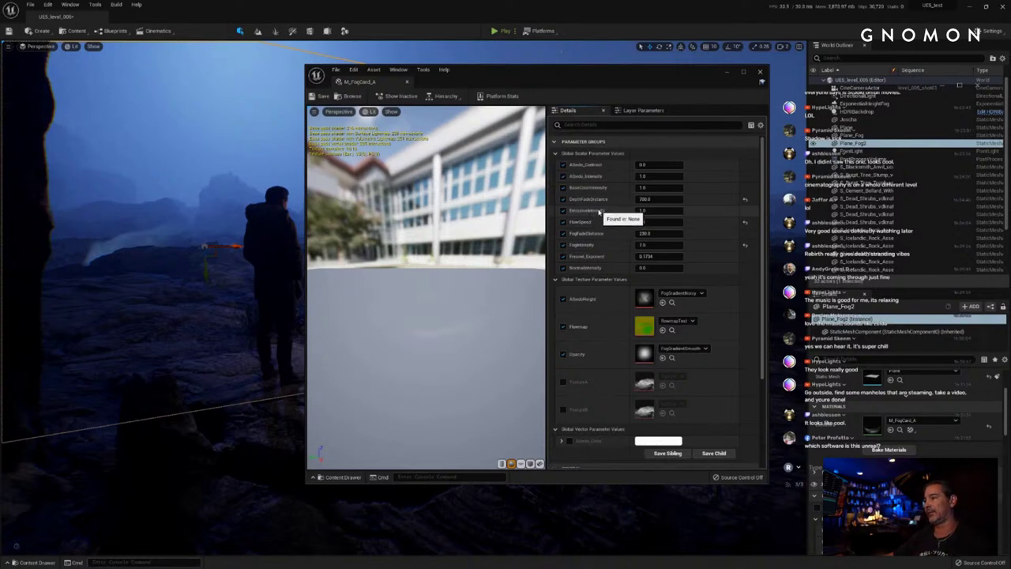
Step: Lower the EmissiveIntensity of M_FogCard_A to 0.5, compare the fog brightness in the scene, and close the material editor
left_click(653, 211)
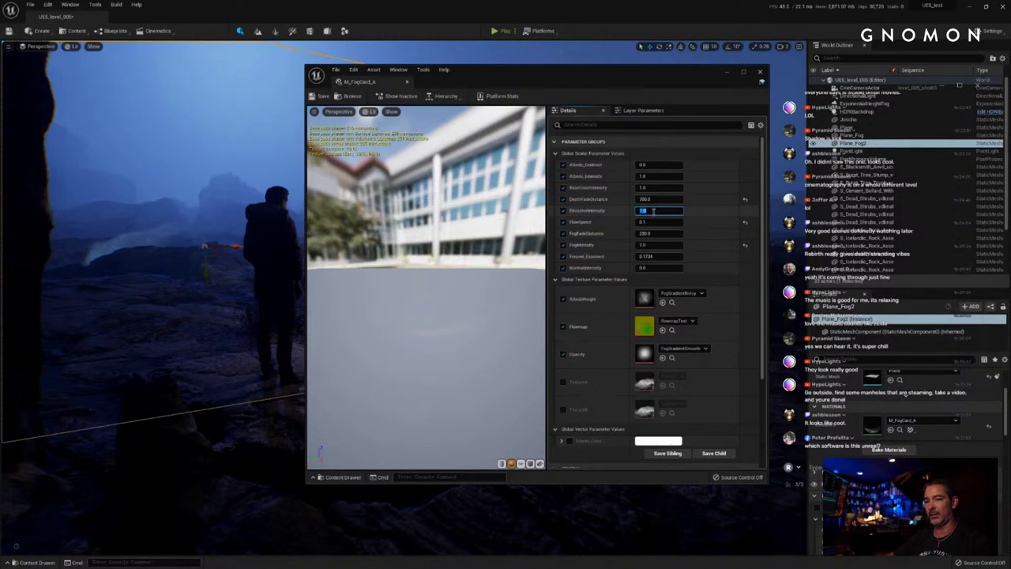
type("5")
key("Return")
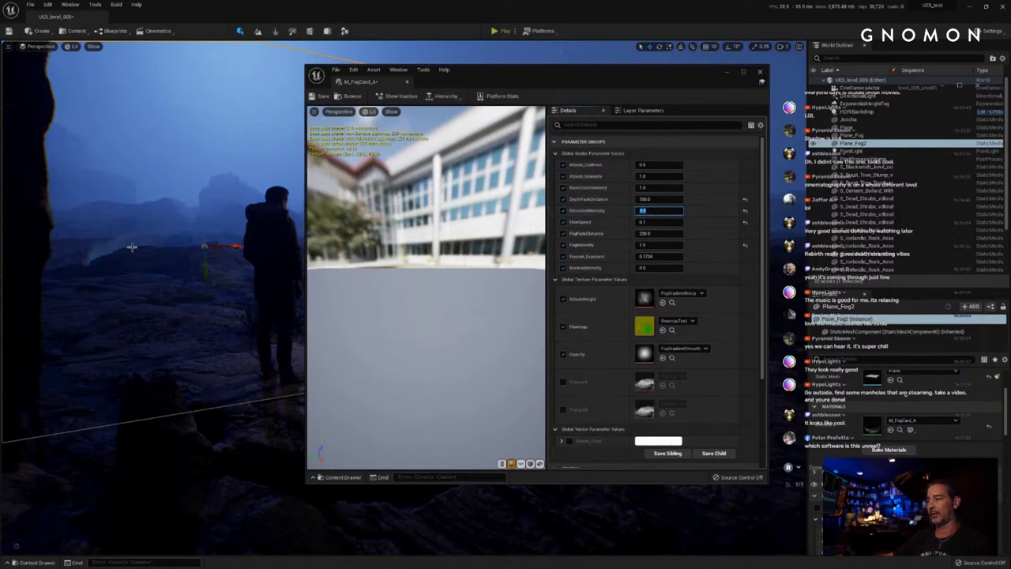
mouse_move(158, 244)
right_mouse_down()
mouse_move(147, 248)
mouse_move(157, 249)
right_mouse_up()
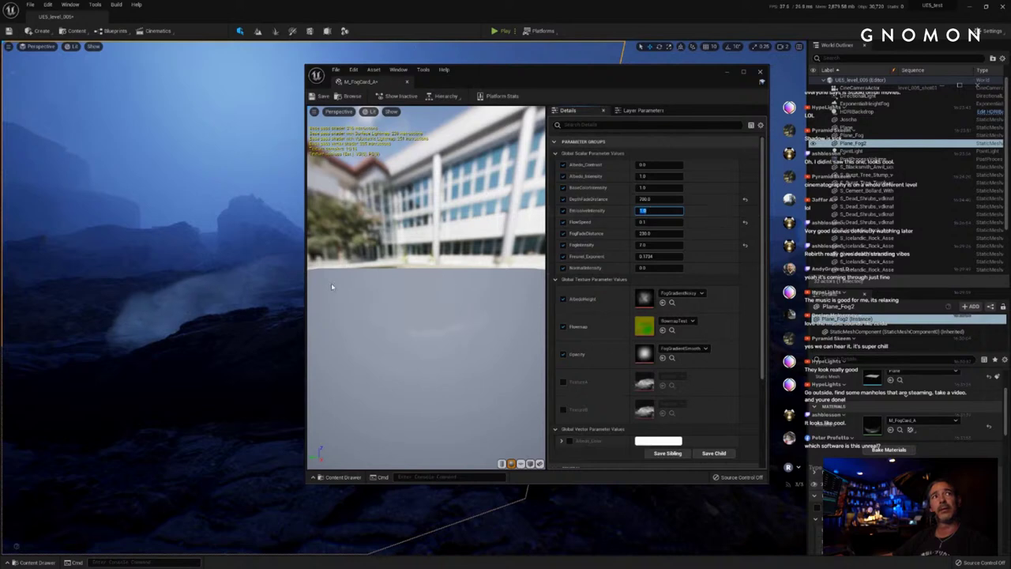
left_click_drag(493, 71, 612, 73)
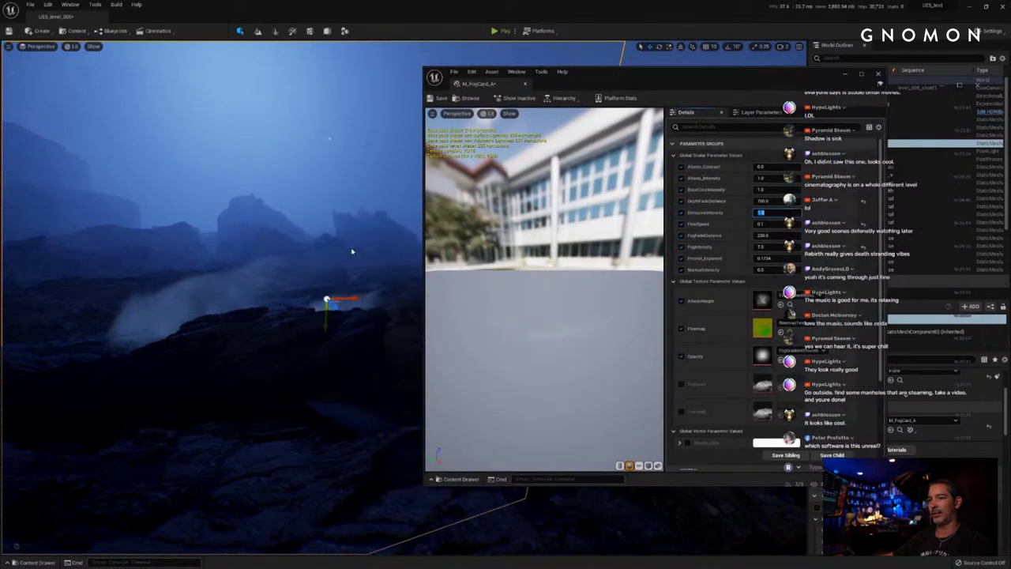
right_click_drag(286, 342, 286, 345)
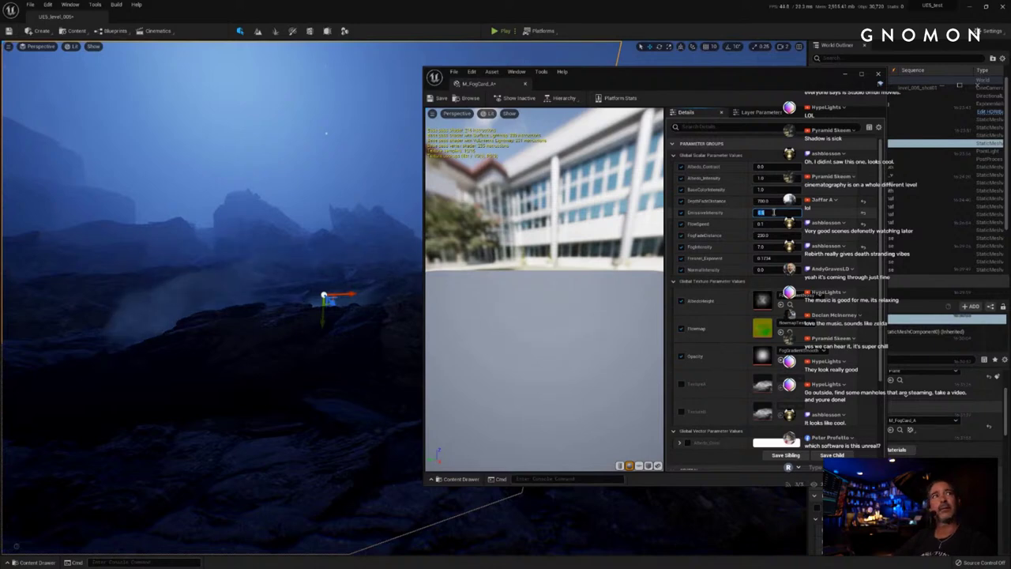
right_click_drag(328, 294, 340, 316)
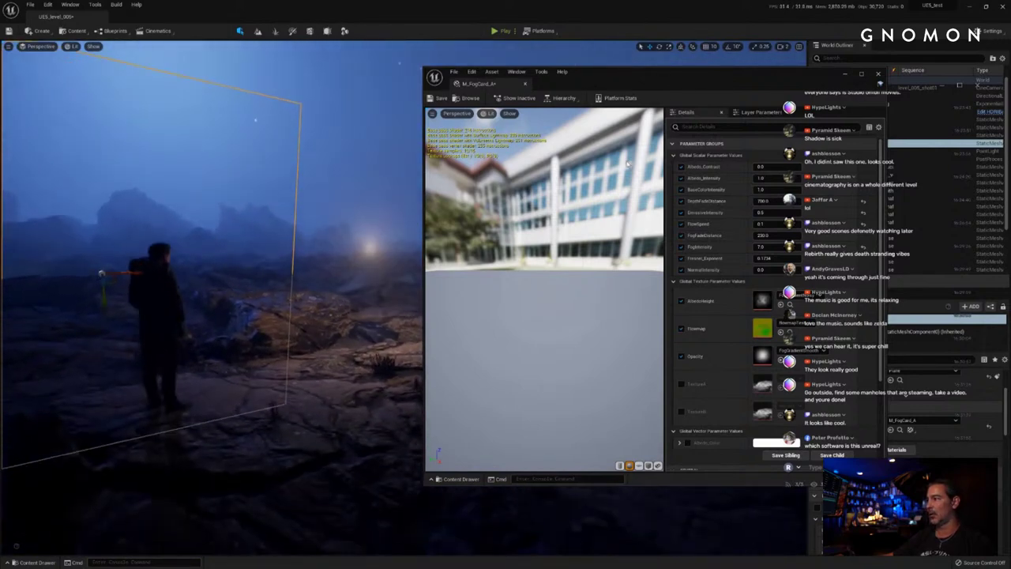
left_click_drag(718, 77, 550, 83)
left_click(710, 79)
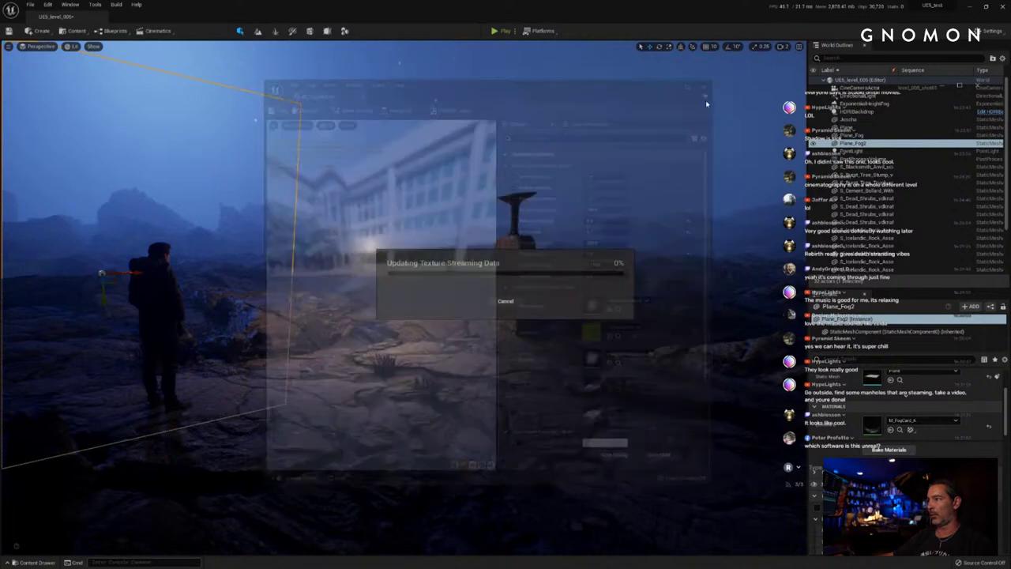
Step: Duplicate Plane_Fog2 to the area between the standing figure and the glowing light, and rotate the copy
right_click_drag(362, 409, 407, 397)
key("Escape")
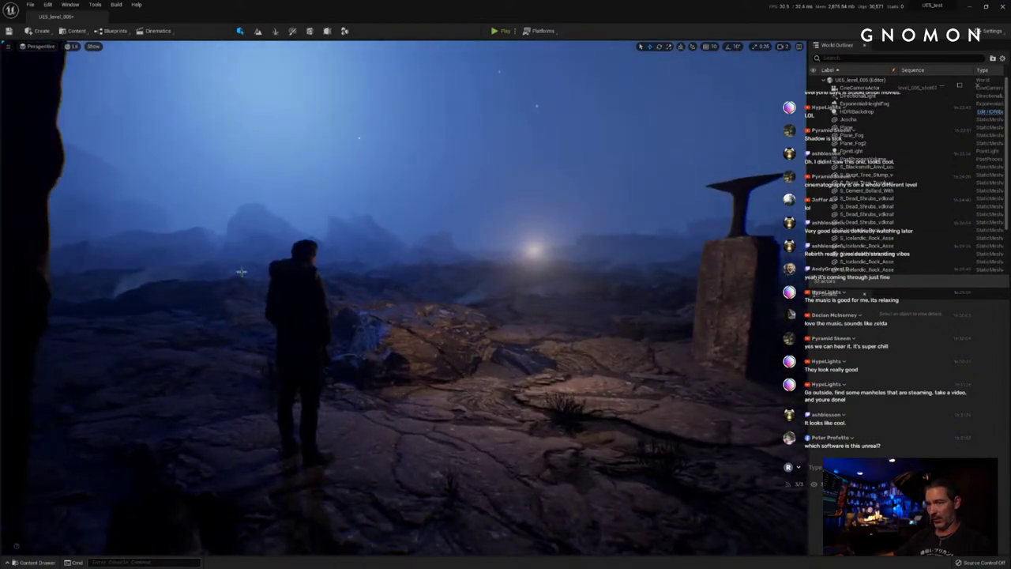
right_click_drag(357, 313, 368, 332)
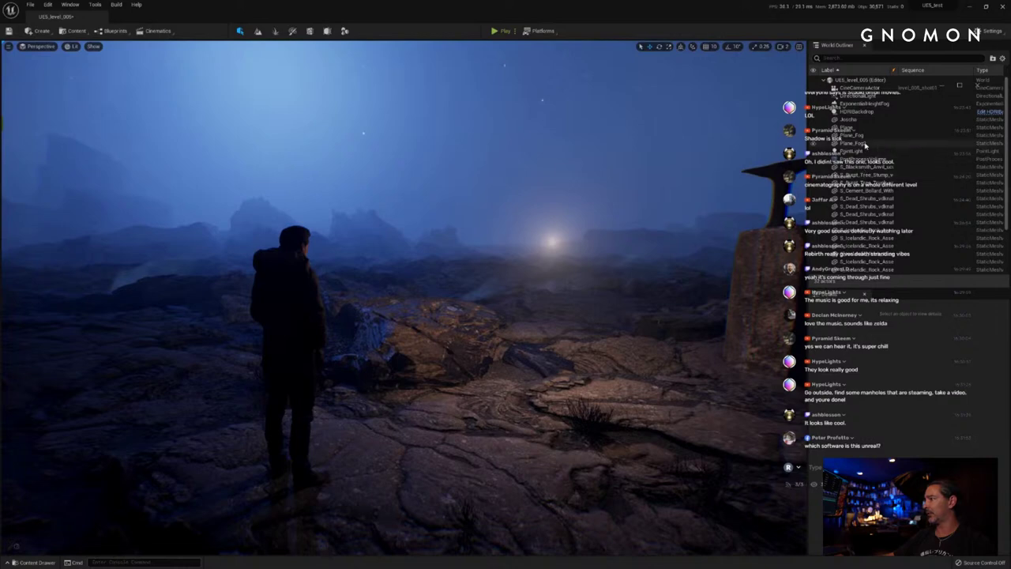
left_click(853, 144)
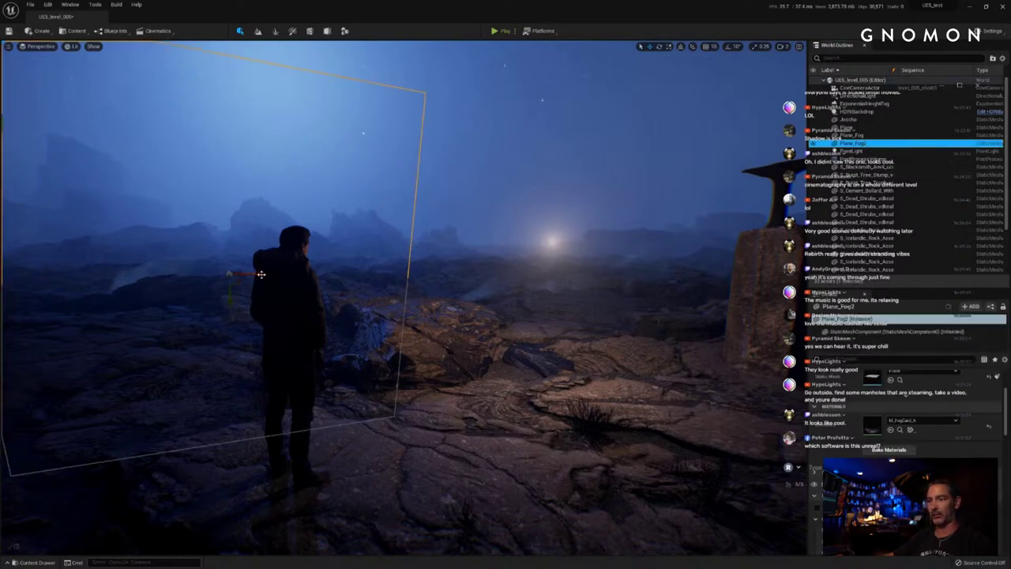
left_click_drag(261, 274, 436, 246, "alt")
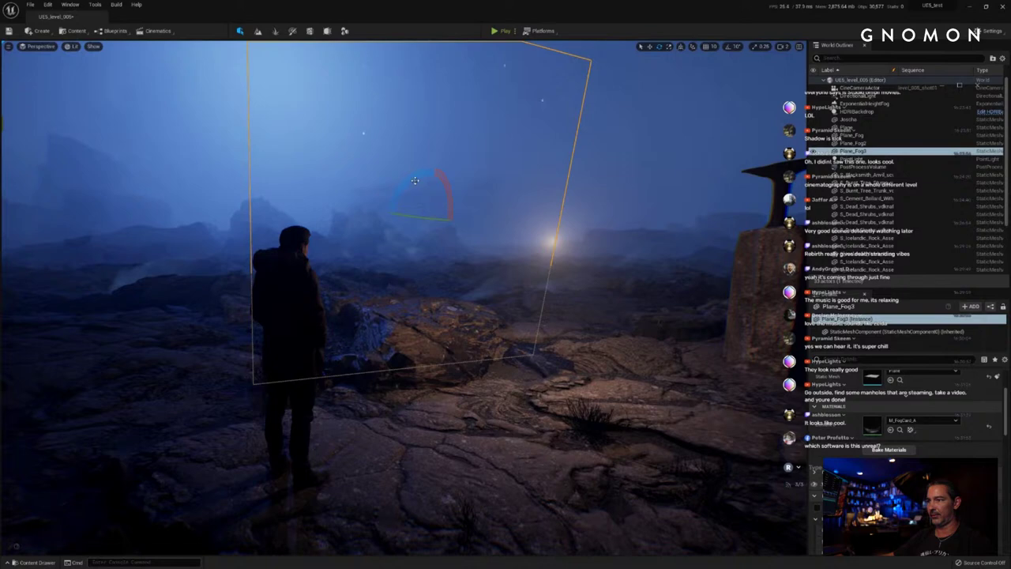
left_click_drag(415, 181, 440, 212)
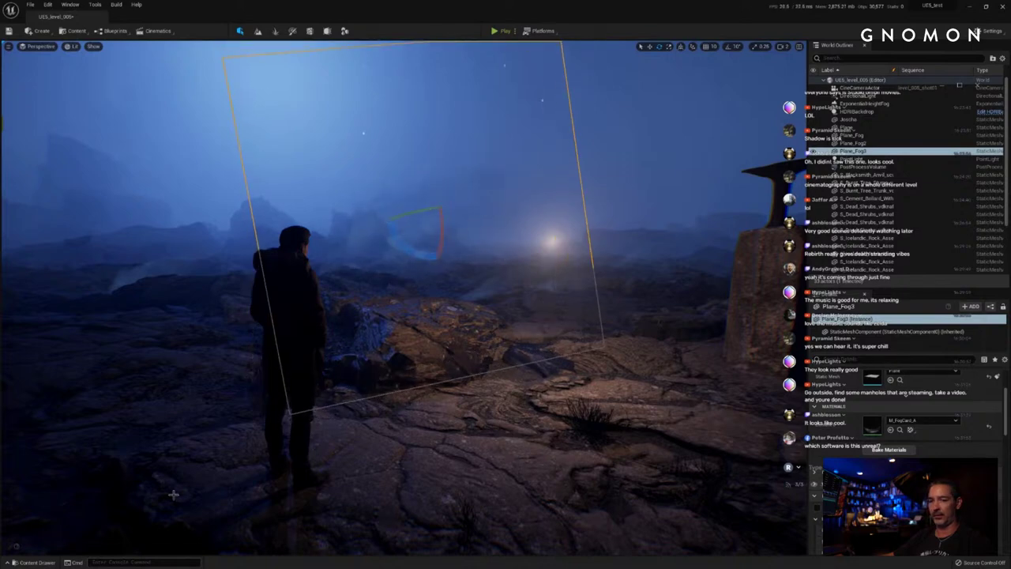
Step: Assign the M_Flow_SmokePuff_A material from the Flowmaps Materials folder to Plane_Fog3
left_click(34, 563)
left_click(199, 499)
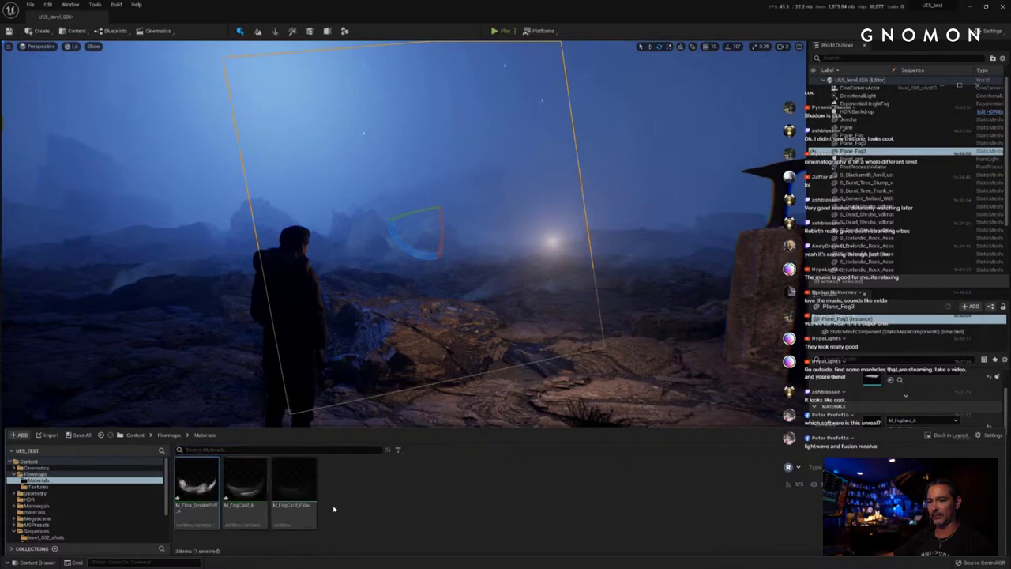
scroll(868, 390, "down", 1)
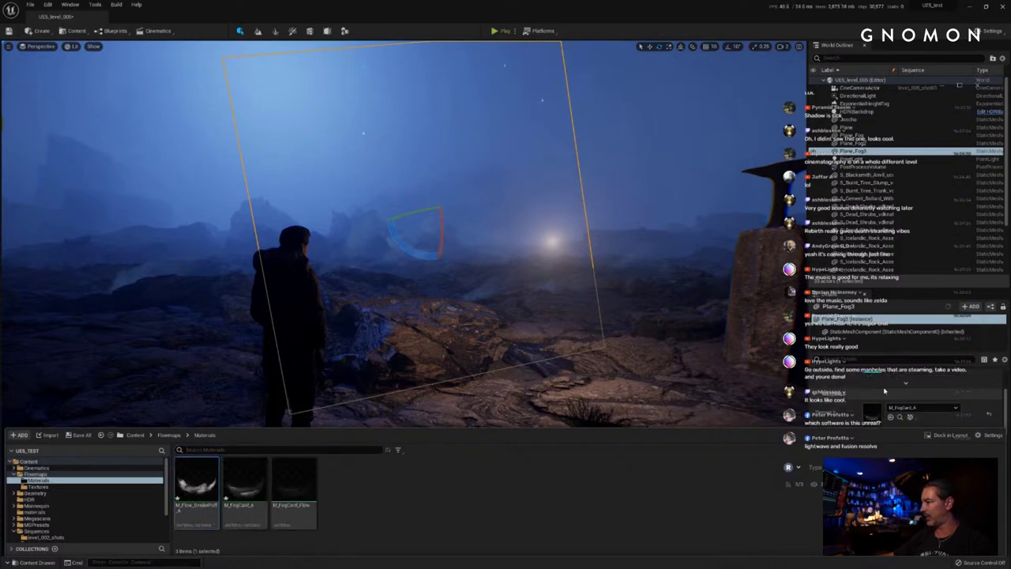
left_click(890, 417)
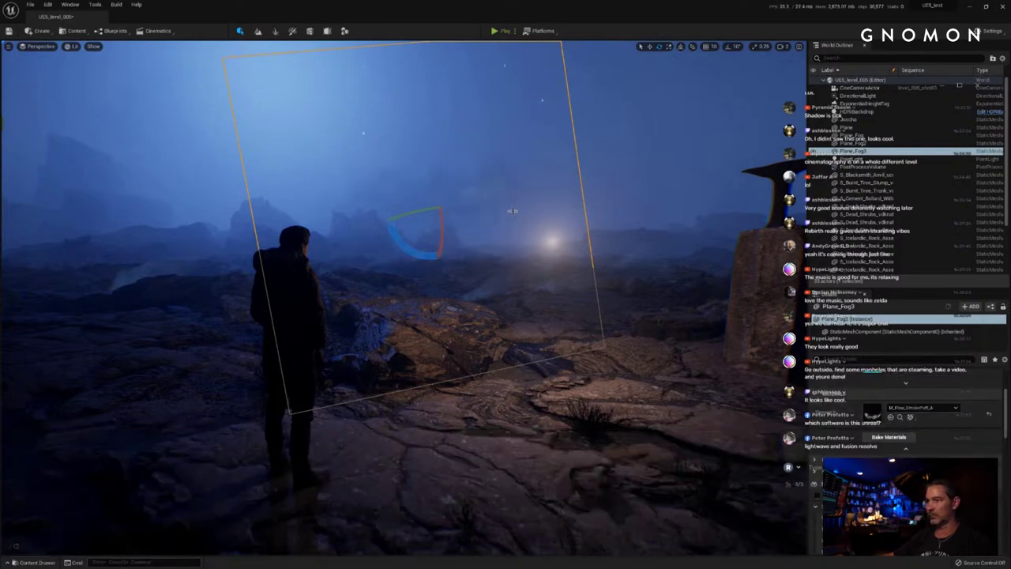
Step: Straighten and enlarge Plane_Fog3, and position it low over the lit rock slab beside the figure
left_click_drag(426, 209, 433, 267)
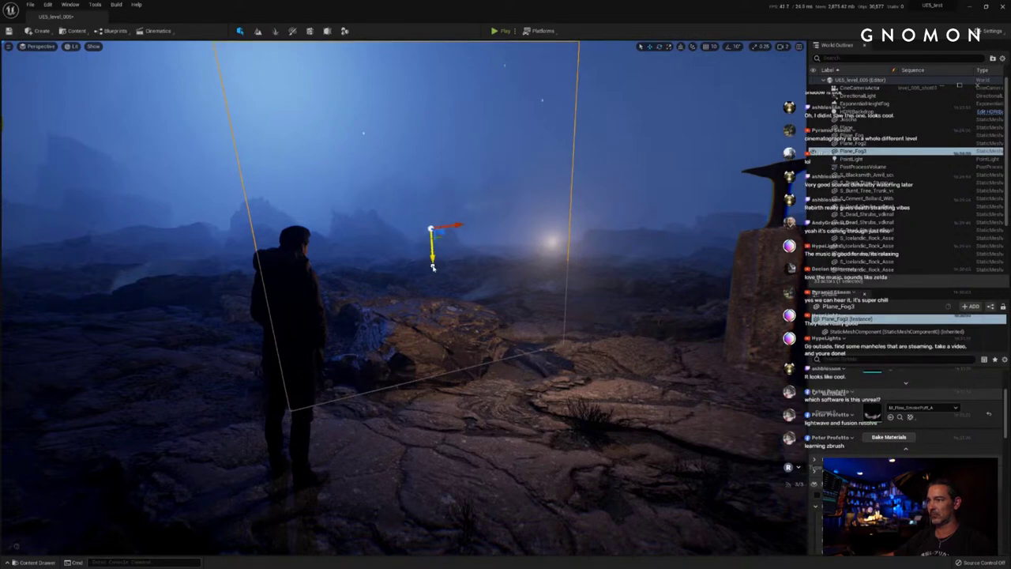
key("r")
left_click_drag(433, 229, 445, 296)
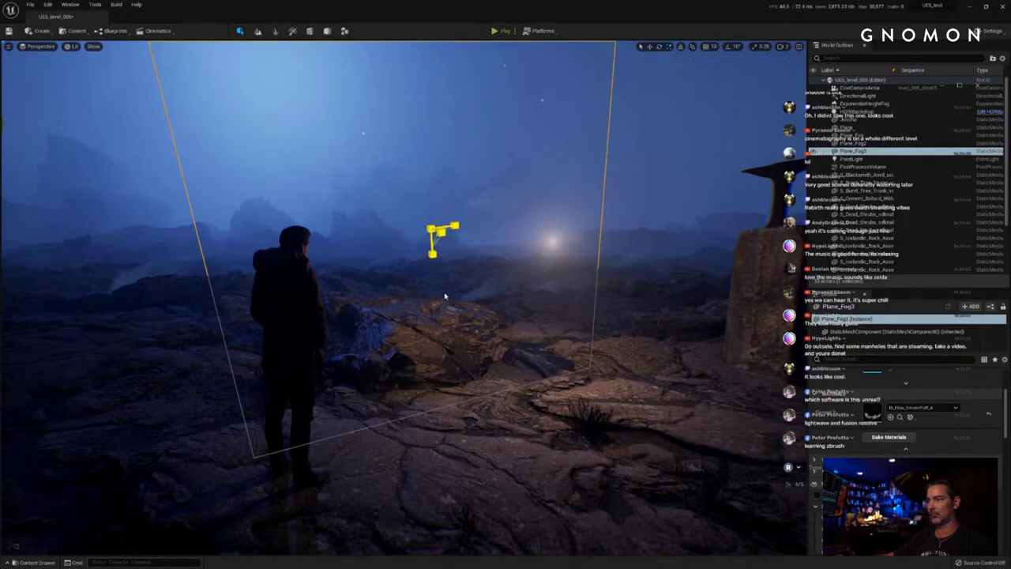
left_click_drag(437, 235, 605, 318)
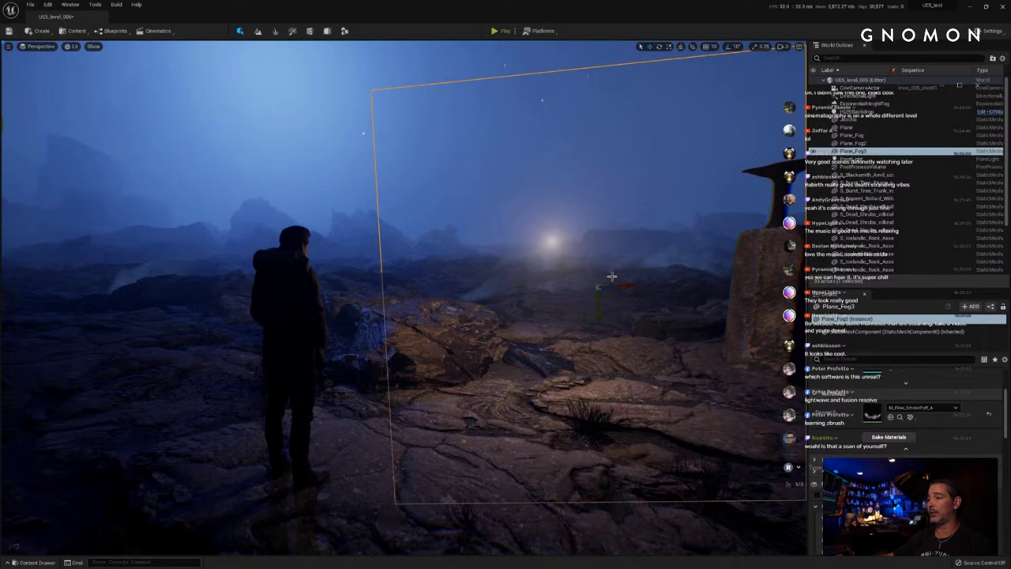
left_click_drag(629, 287, 463, 297)
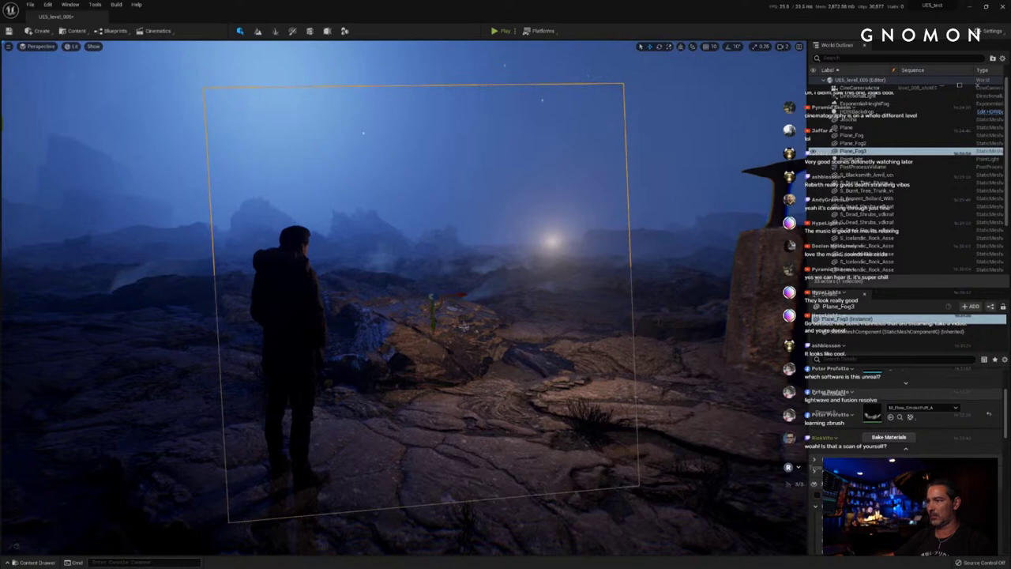
Step: Examine the smoke puff plane over the rock slab from closer and lower viewpoints
right_click_drag(467, 330, 467, 329)
key("d")
key("s")
key("w")
key("Up")
key("w")
key("q")
key("s")
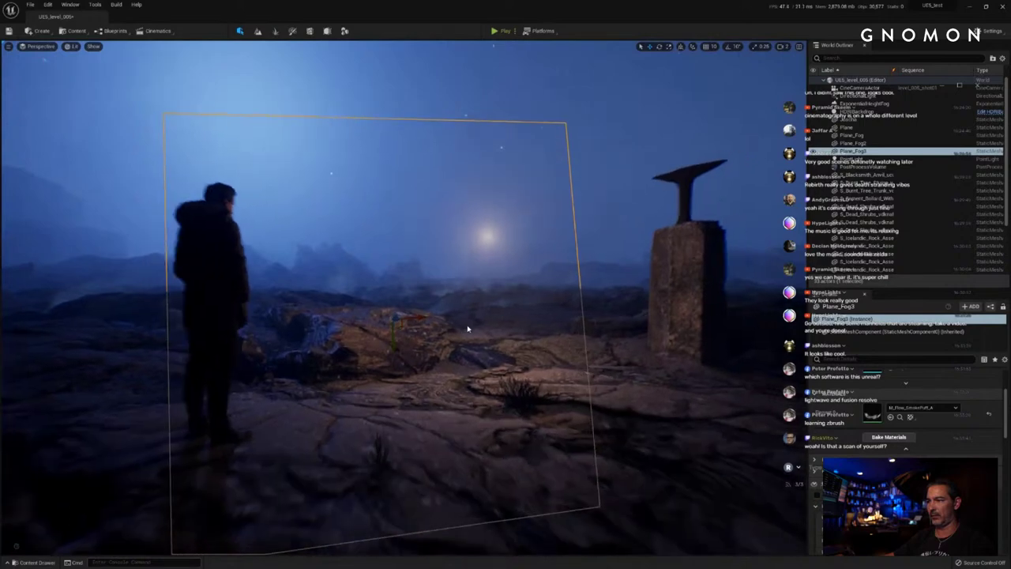
Step: Nudge Plane_Fog3 slightly towards the anvil pillar, keeping it low over the lit rock slab
left_click_drag(433, 315, 446, 321)
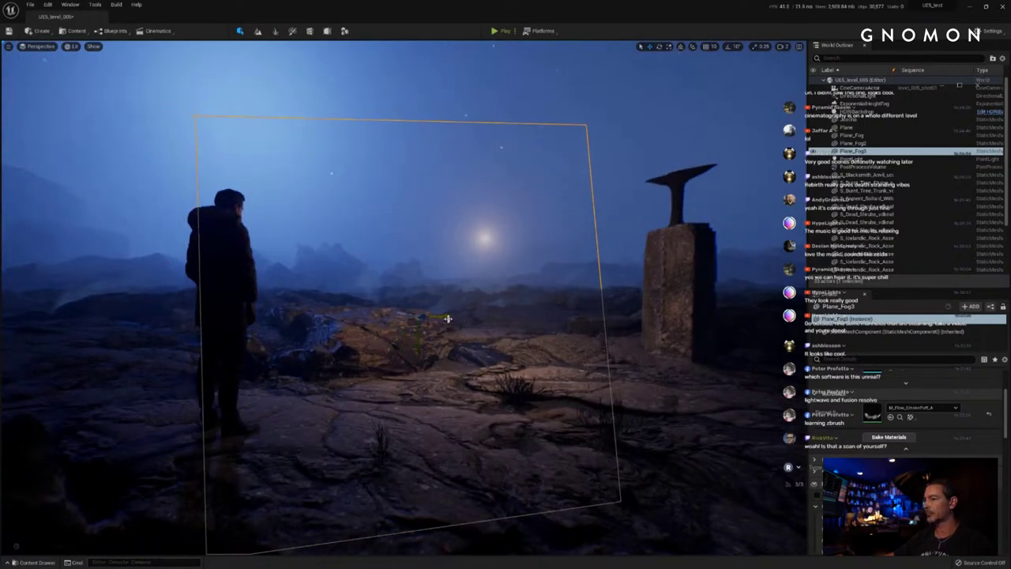
right_click_drag(447, 343, 449, 352)
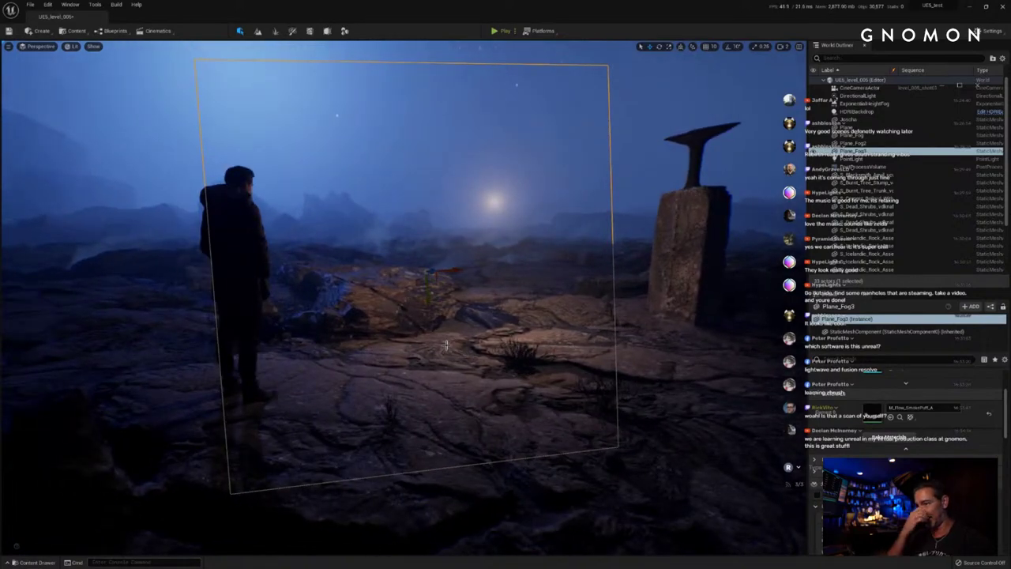
right_click_drag(444, 338, 445, 338)
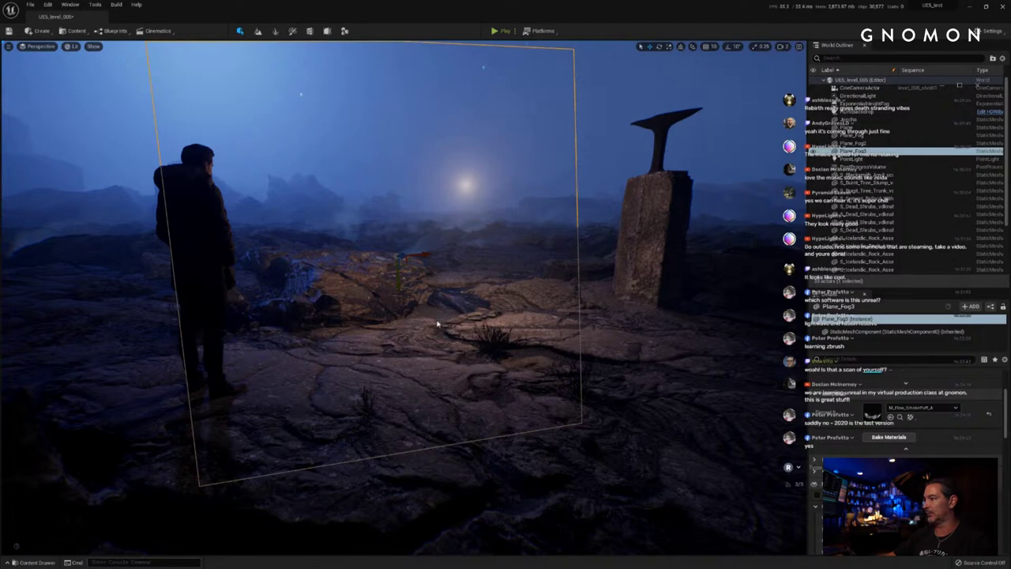
right_click_drag(438, 324, 441, 324)
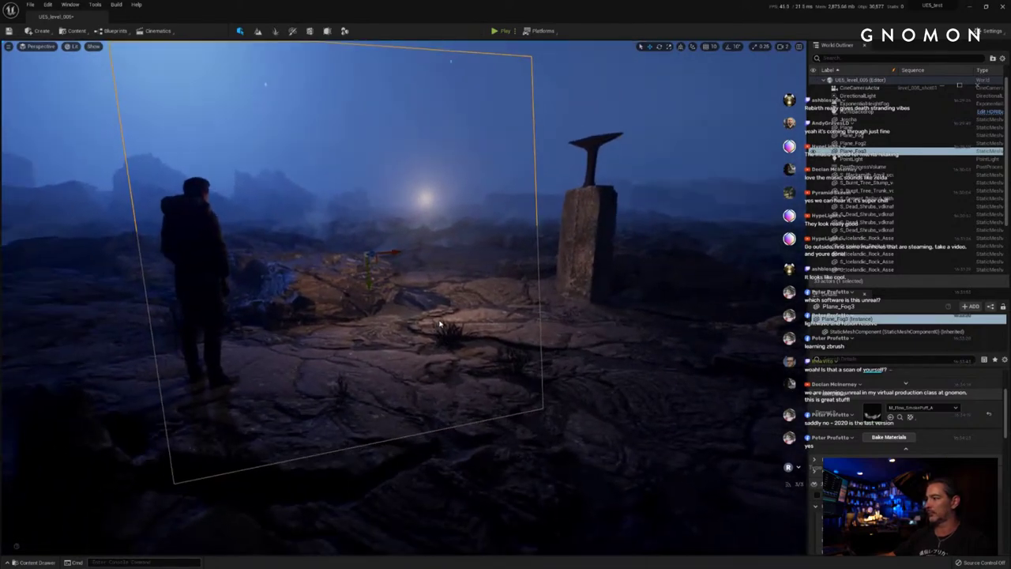
Step: Examine the smoke puff on Plane_Fog3 from several distances and angles around the figure and the anvil pillar
key("Up")
key("Left")
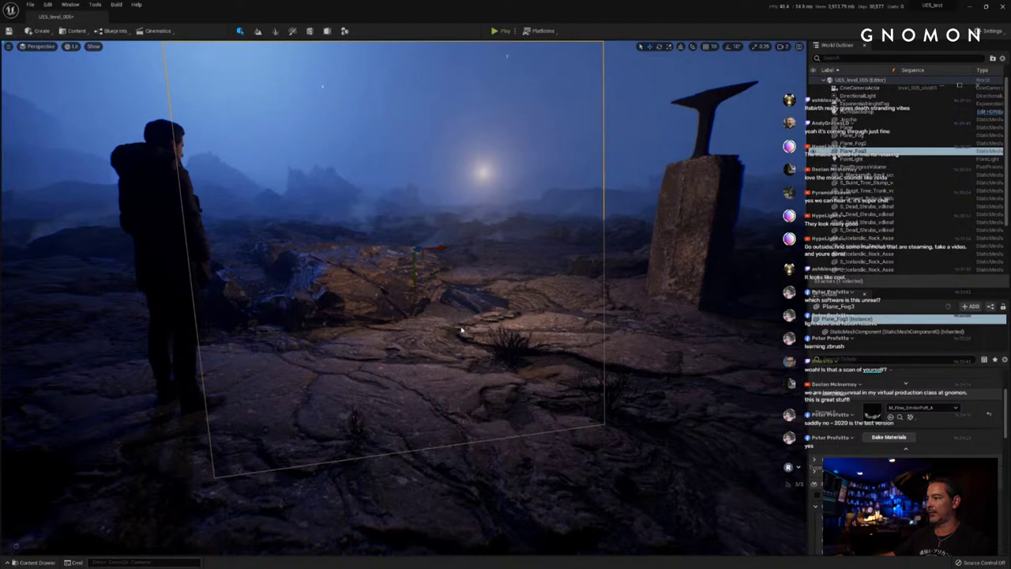
key("Right")
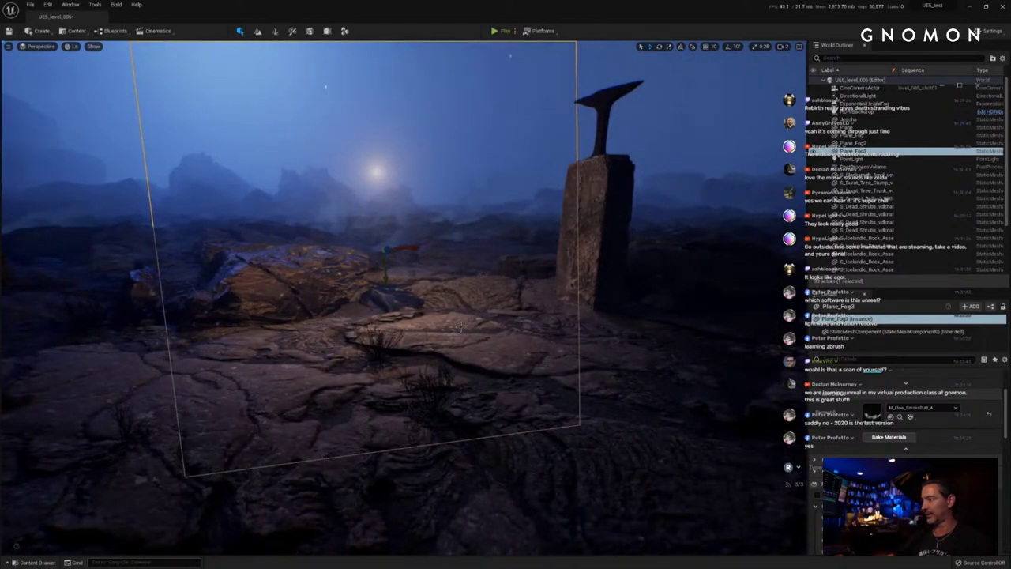
key("s")
right_click_drag(445, 327, 441, 329)
key("Up")
key("e")
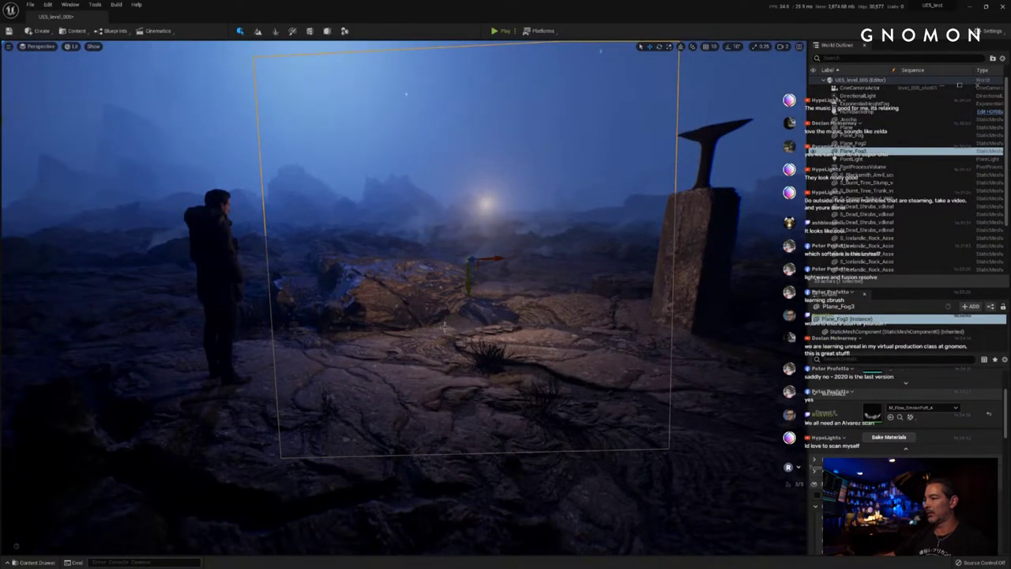
key("Right")
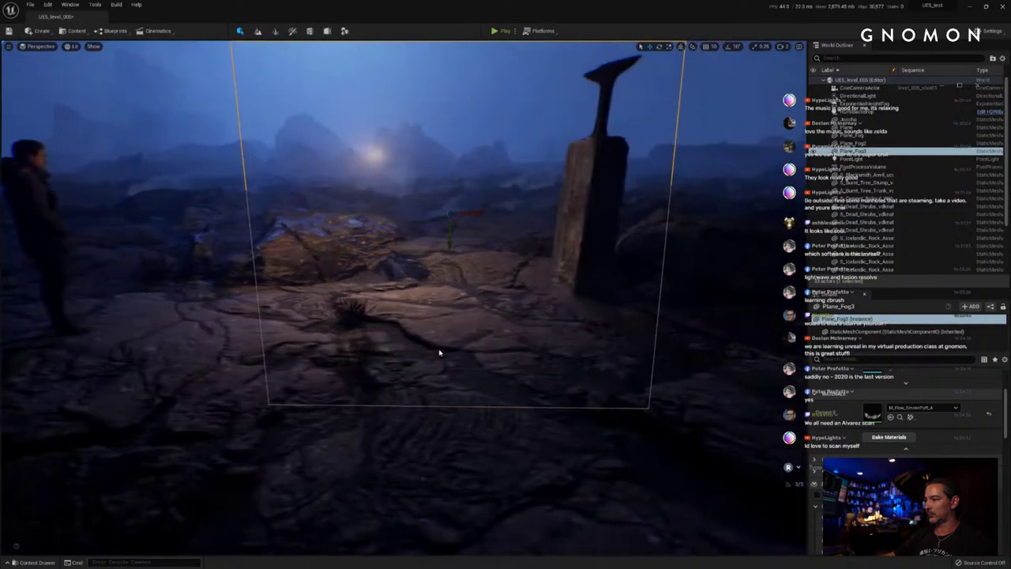
key("Right")
key("Left")
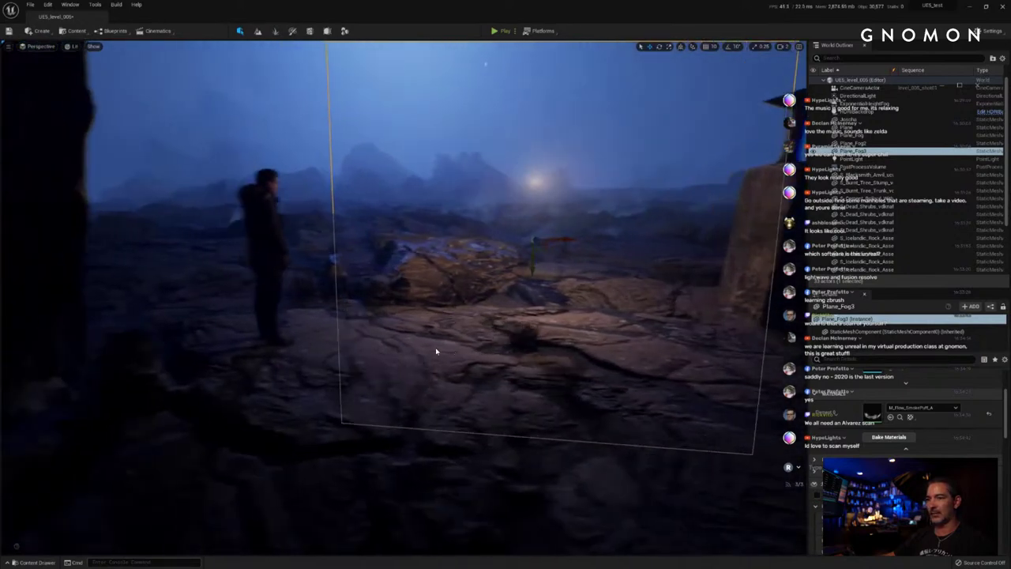
key("Up")
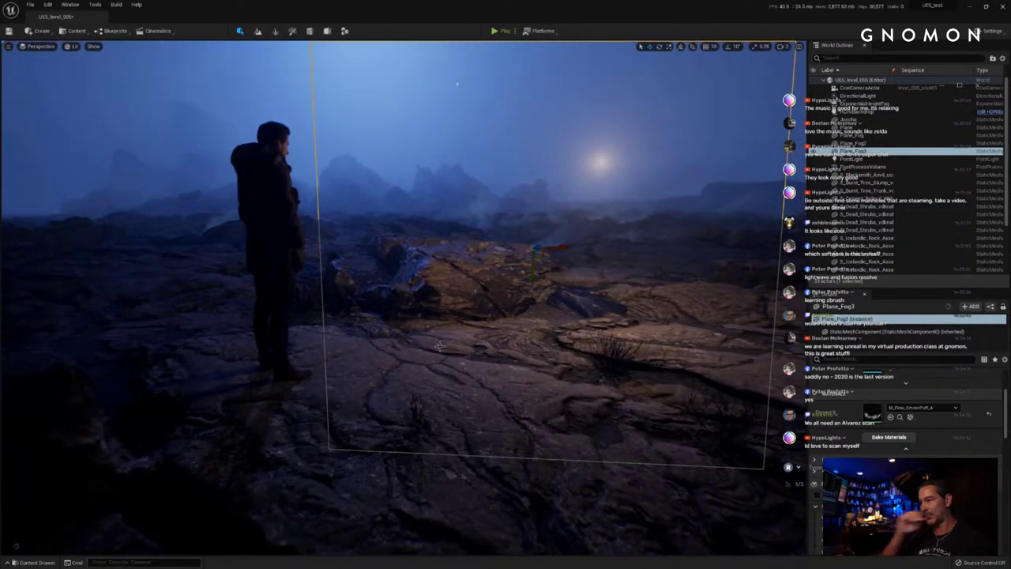
right_click_drag(453, 307, 462, 319)
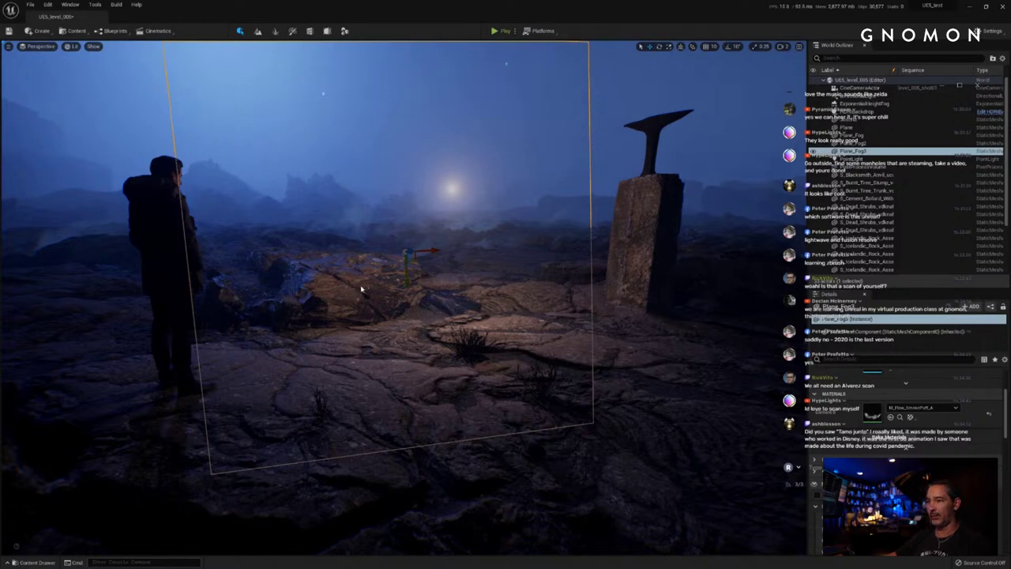
Step: Duplicate Plane_Fog3 and place the copy over the dark ground beyond the anvil pillar
left_click_drag(361, 289, 402, 290, "alt")
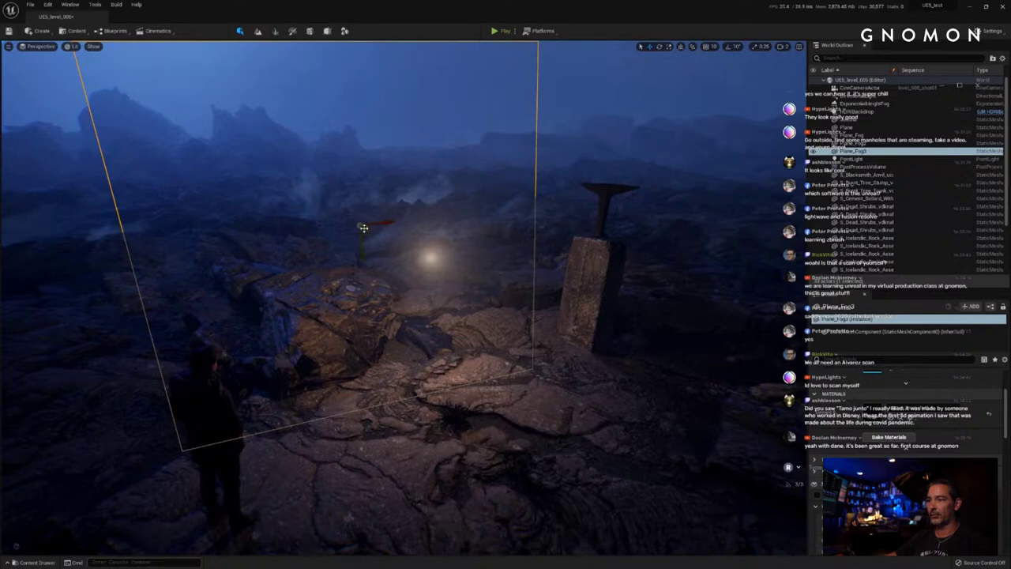
left_click_drag(364, 228, 484, 169, "alt")
key("e")
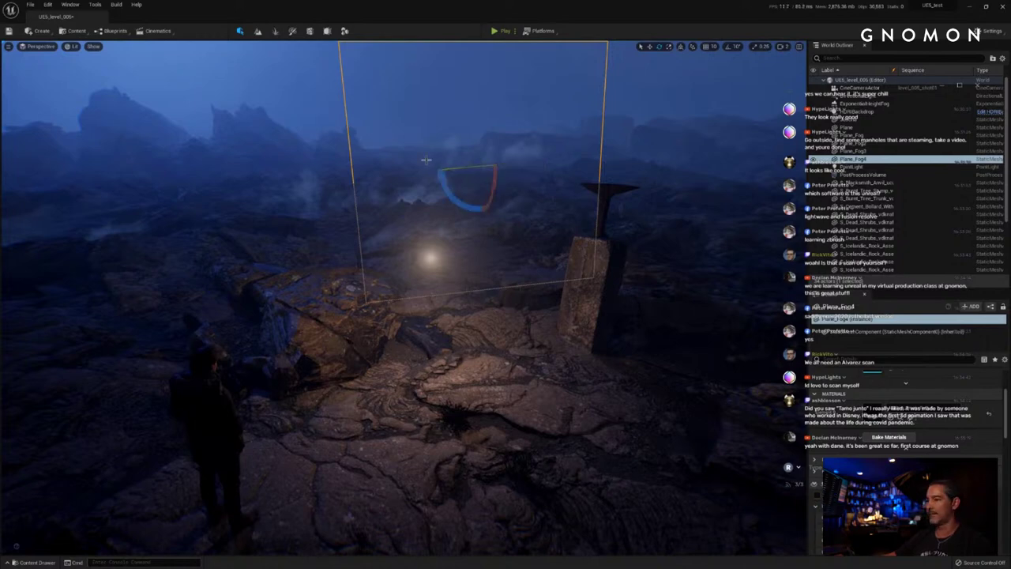
right_click_drag(448, 326, 449, 331)
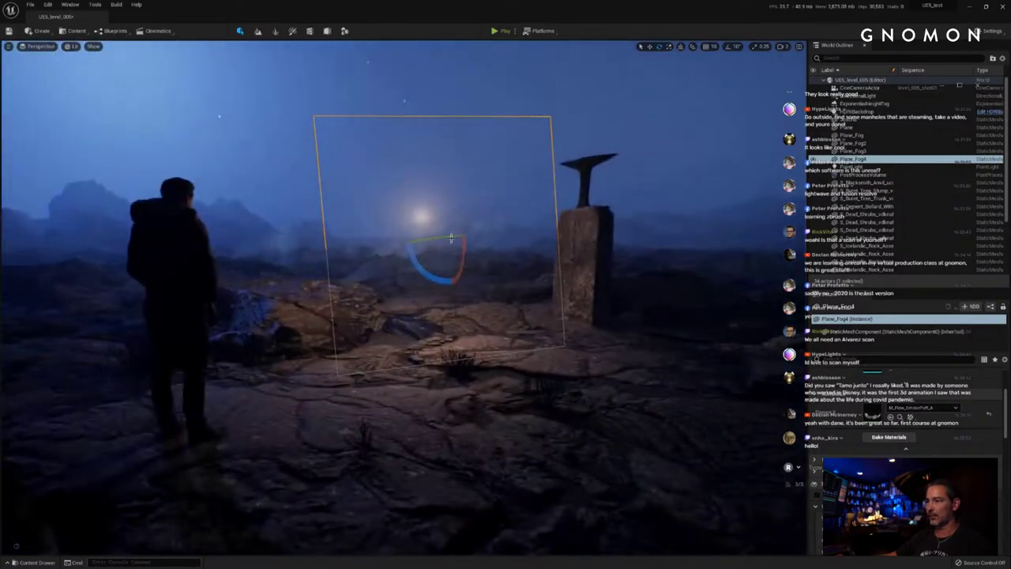
left_click_drag(448, 239, 724, 240)
Step: Enlarge Plane_Fog4 and turn it behind the anvil pillar
key("e")
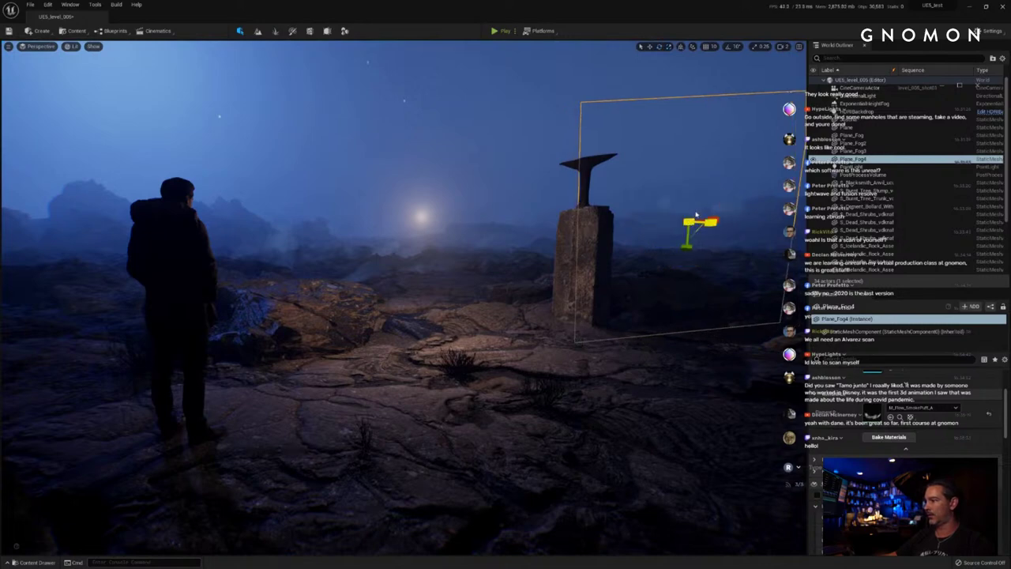
left_click_drag(690, 225, 853, 294)
left_click_drag(732, 266, 735, 271)
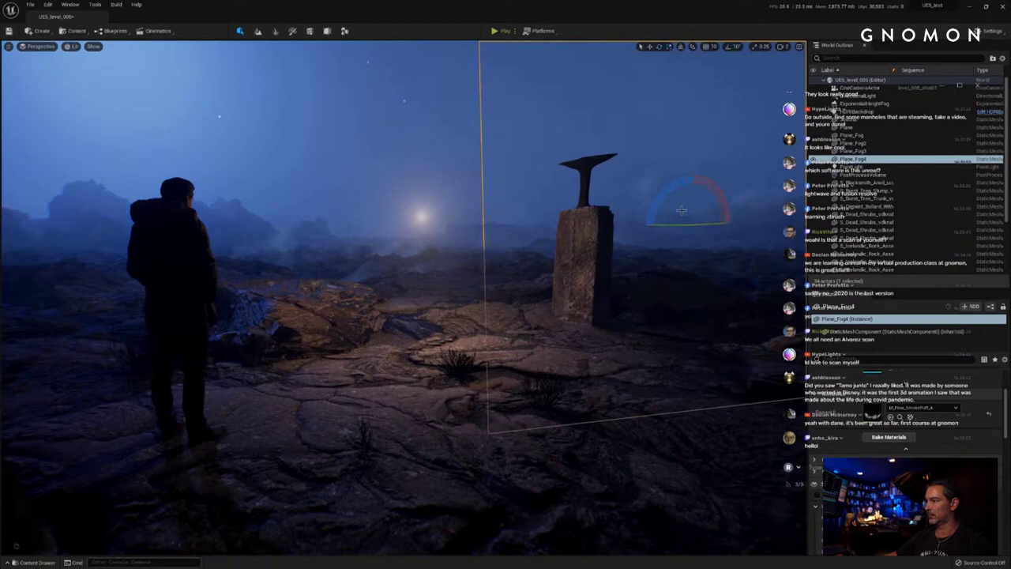
mouse_move(708, 228)
left_mouse_down()
mouse_move(668, 226)
mouse_move(696, 216)
left_mouse_up()
Step: Lower Plane_Fog4 towards the rocky ground and adjust its rotation
key("w")
key("e")
key("w")
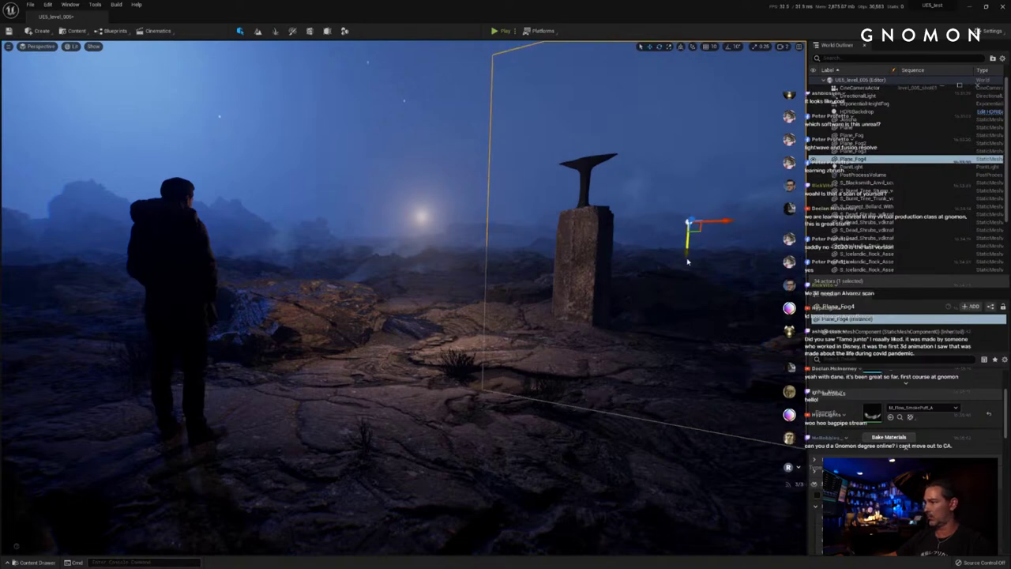
mouse_move(688, 262)
left_mouse_down()
mouse_move(681, 297)
mouse_move(651, 283)
mouse_move(655, 293)
mouse_move(678, 266)
mouse_move(686, 281)
left_mouse_up()
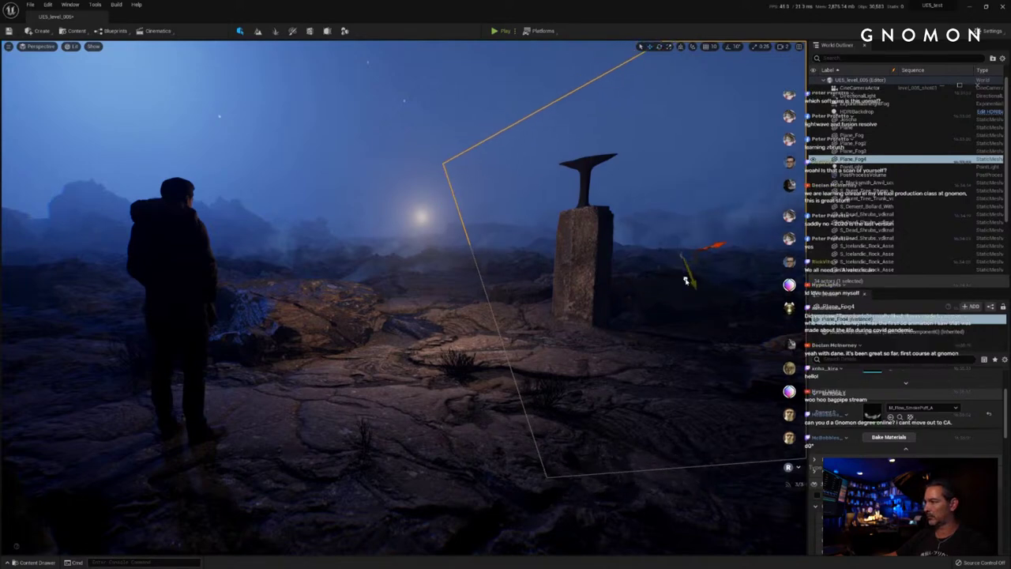
left_click_drag(653, 224, 467, 321)
Step: Check Plane_Fog4 from both sides of the anvil pillar and raise it slightly above the rocks
right_click_drag(409, 330, 408, 327)
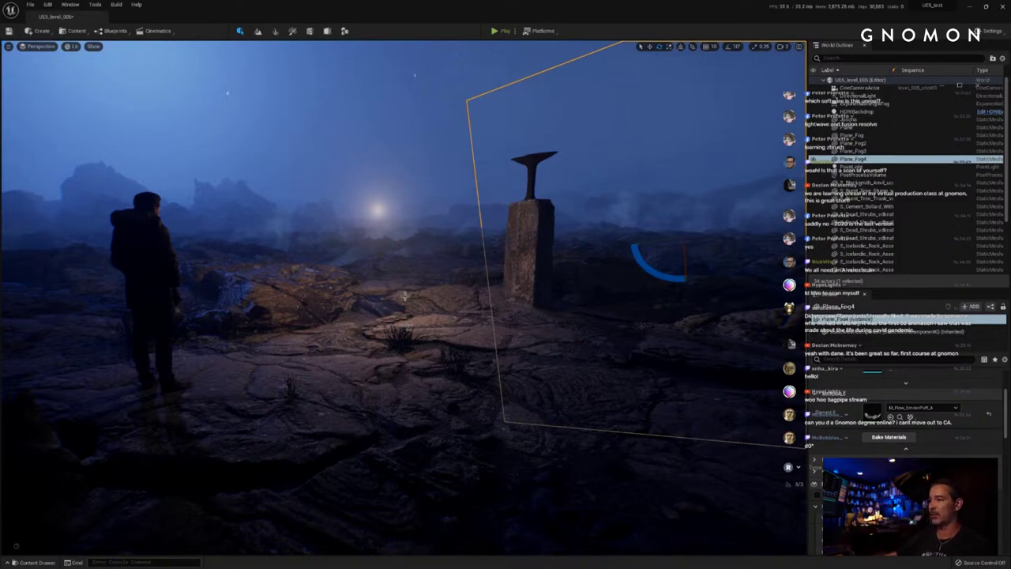
right_click_drag(417, 300, 425, 302)
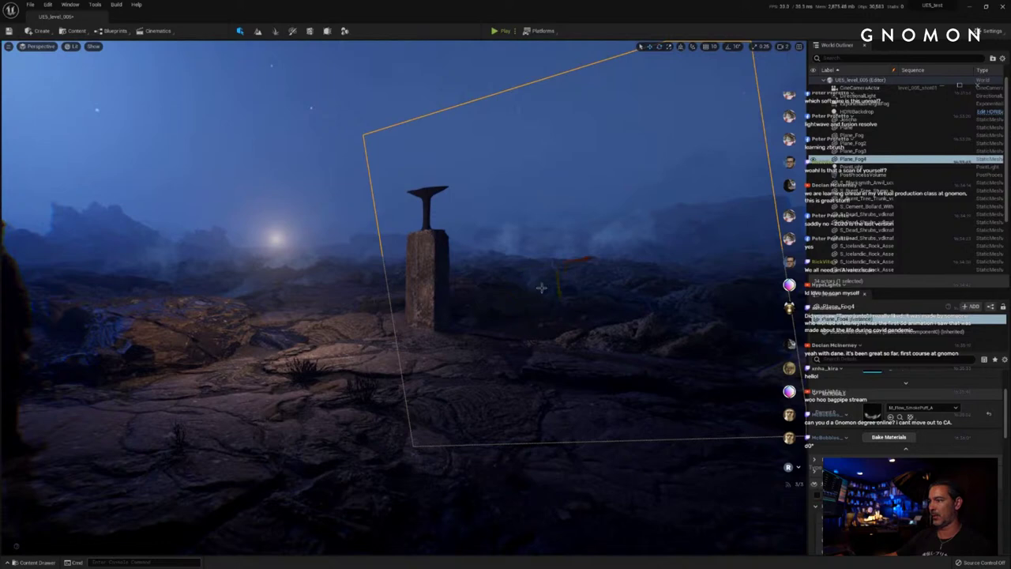
right_click_drag(492, 298, 496, 279)
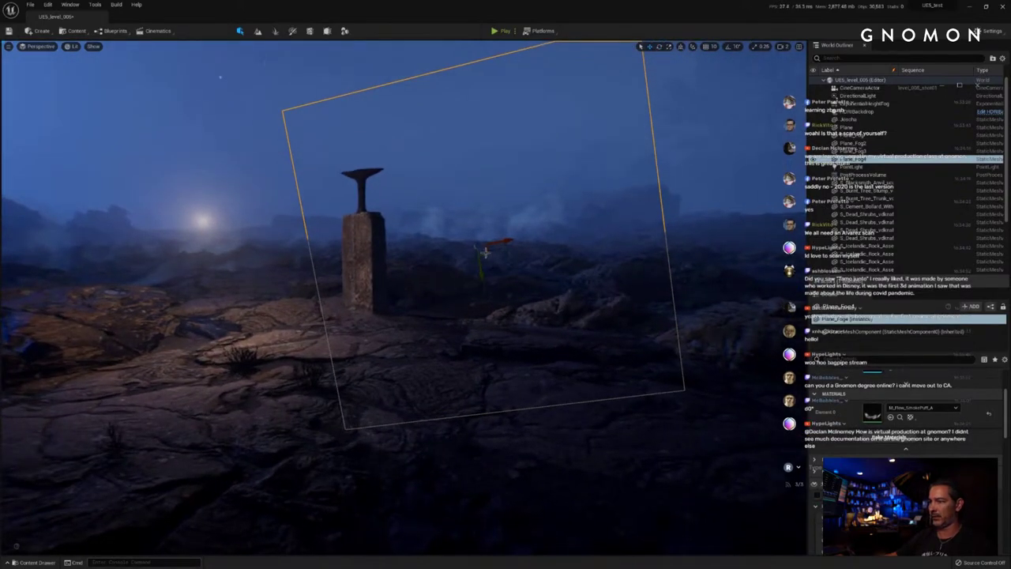
right_click_drag(409, 304, 406, 303)
right_click_drag(379, 318, 310, 268)
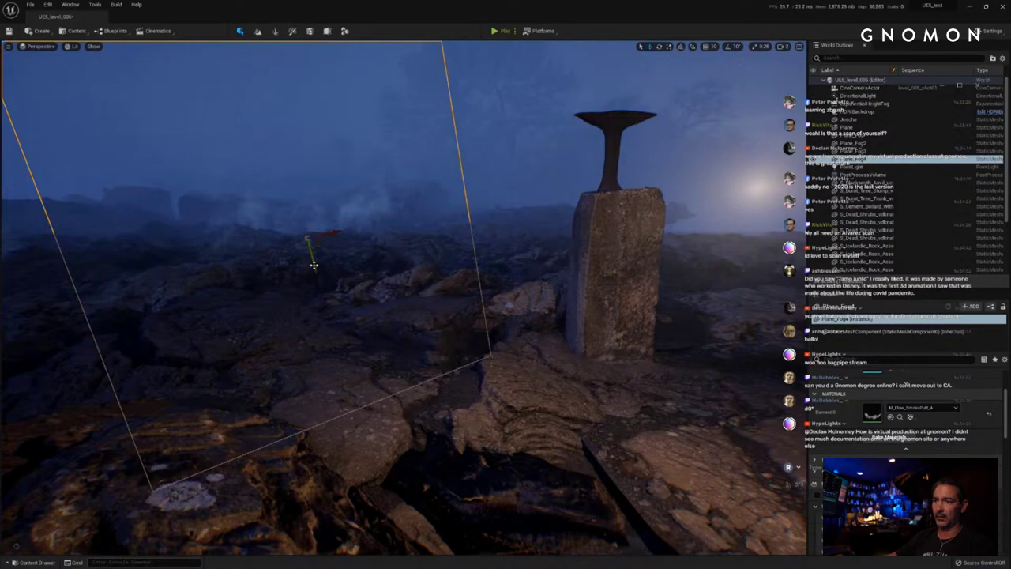
mouse_move(314, 266)
left_mouse_down()
mouse_move(307, 243)
mouse_move(262, 235)
mouse_move(272, 249)
mouse_move(313, 255)
left_mouse_up()
key("e")
key("w")
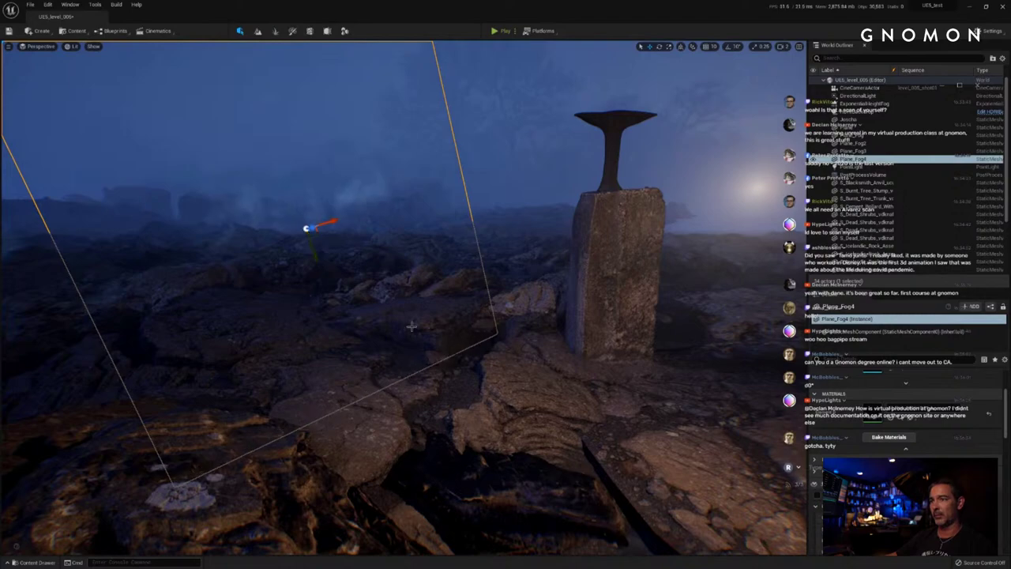
Step: Tilt Plane_Fog4 a little more and shift it closer to the anvil pillar
mouse_move(433, 338)
left_mouse_down("alt")
mouse_move(443, 342)
mouse_move(411, 342)
mouse_move(419, 339)
left_mouse_up("alt")
mouse_move(419, 340)
right_mouse_down()
mouse_move(405, 339)
mouse_move(425, 350)
right_mouse_up()
right_click_drag(519, 305, 522, 306)
key("e")
left_click_drag(537, 234, 549, 239)
key("w")
left_click_drag(600, 211, 568, 231)
key("e")
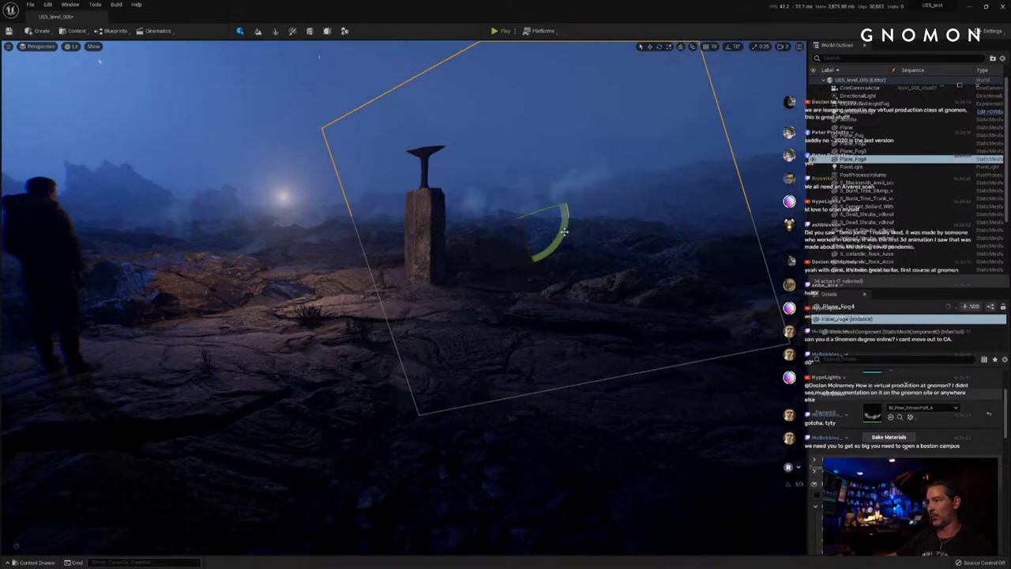
Step: Compare Plane_Fog4 with the rest of the scene and lower it slightly so its smoke sits nearer the ground
mouse_move(534, 288)
right_mouse_down()
mouse_move(519, 287)
mouse_move(529, 286)
right_mouse_up()
key("a")
key("w")
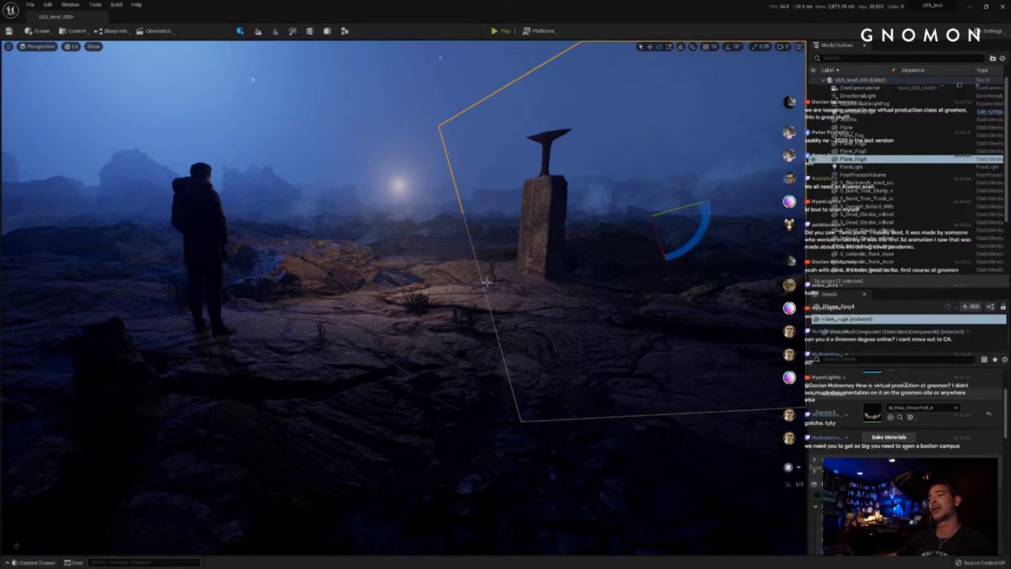
key("w")
right_click_drag(450, 300, 445, 298)
key("s")
key("w")
key("s")
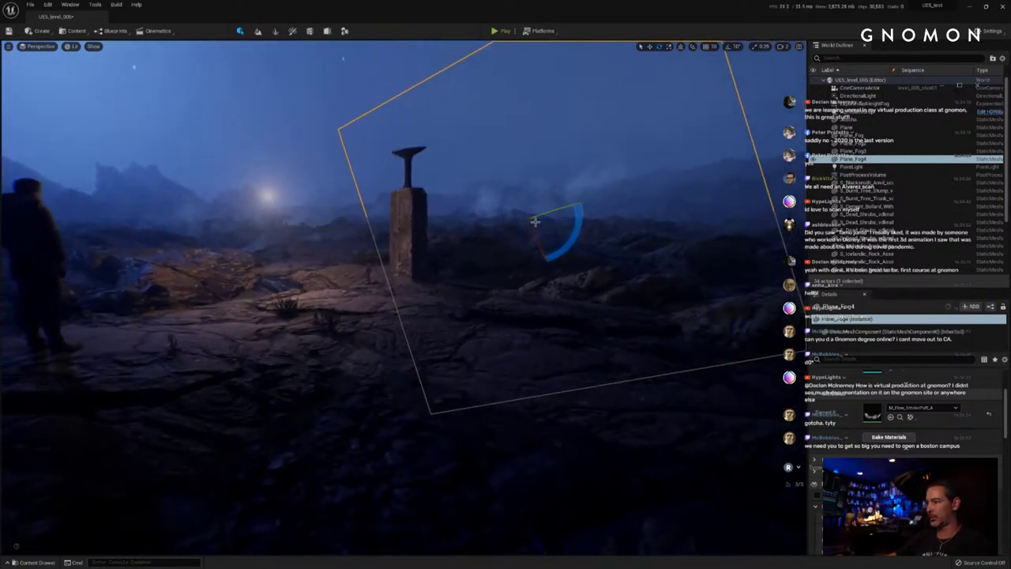
key("w")
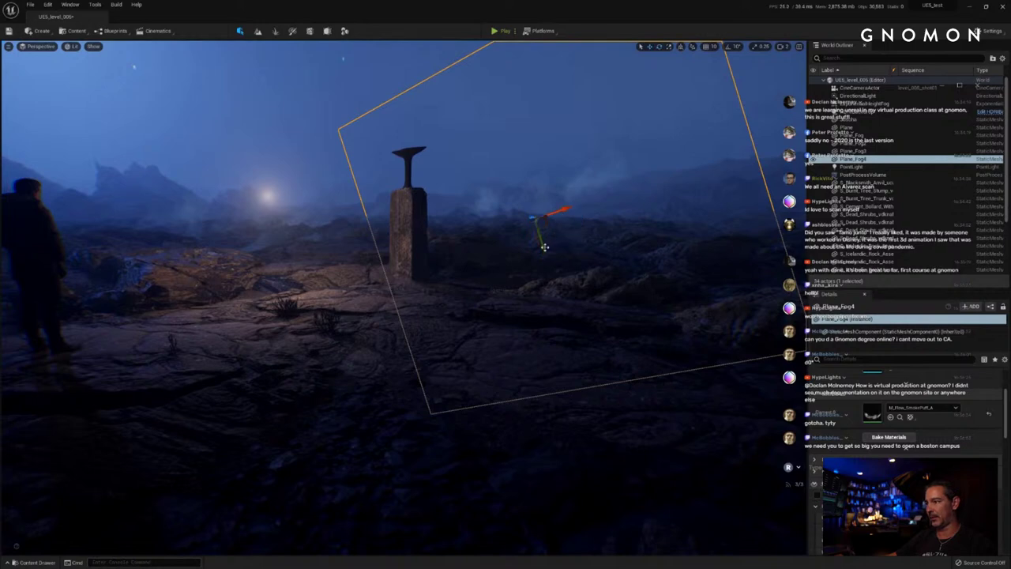
left_click_drag(544, 247, 549, 252)
Step: Look through the CineCameraActor and change the viewport type to Cinematic Viewport
right_click_drag(320, 292, 306, 311)
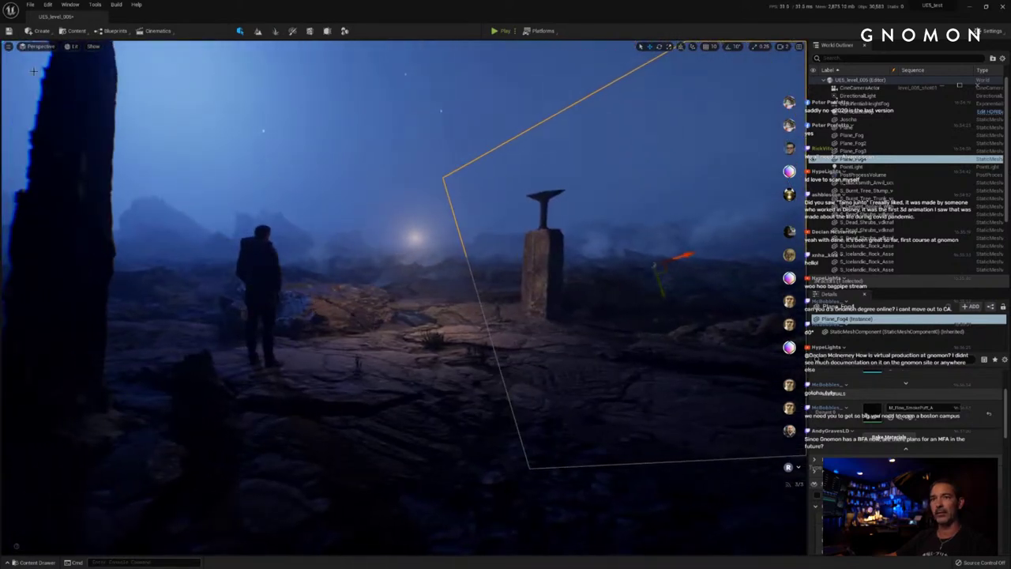
left_click(53, 49)
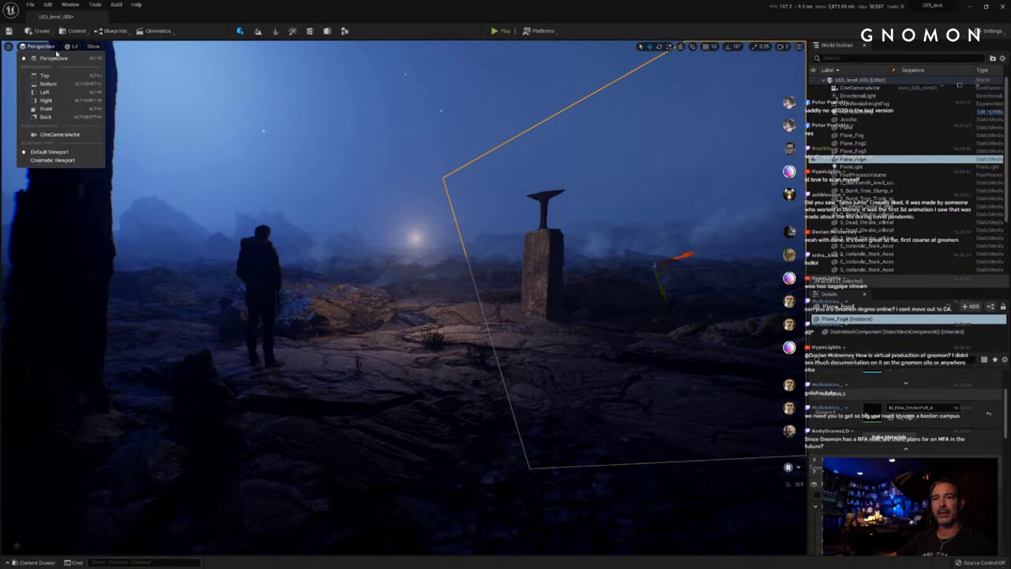
left_click(63, 135)
left_click(46, 48)
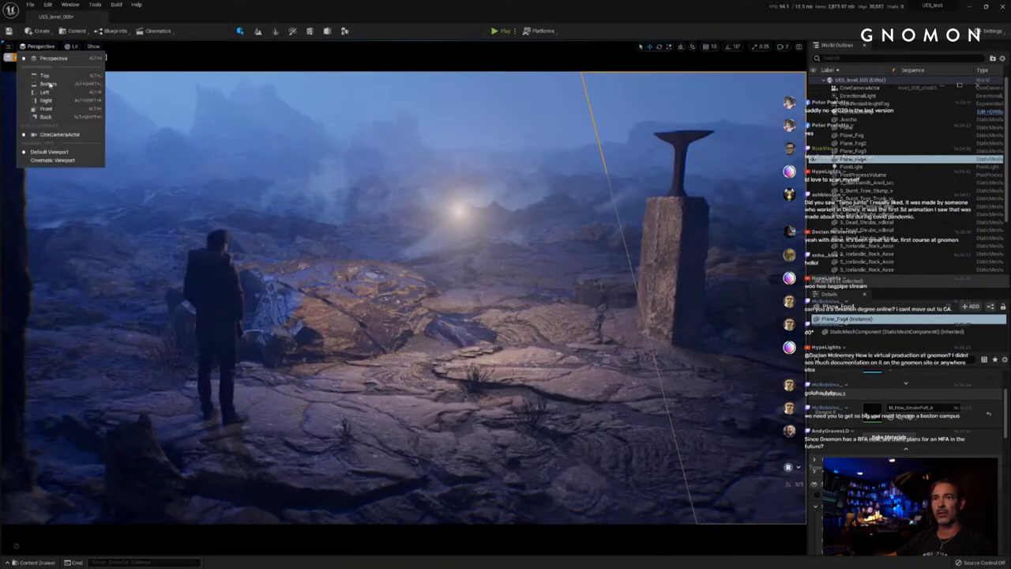
left_click(61, 162)
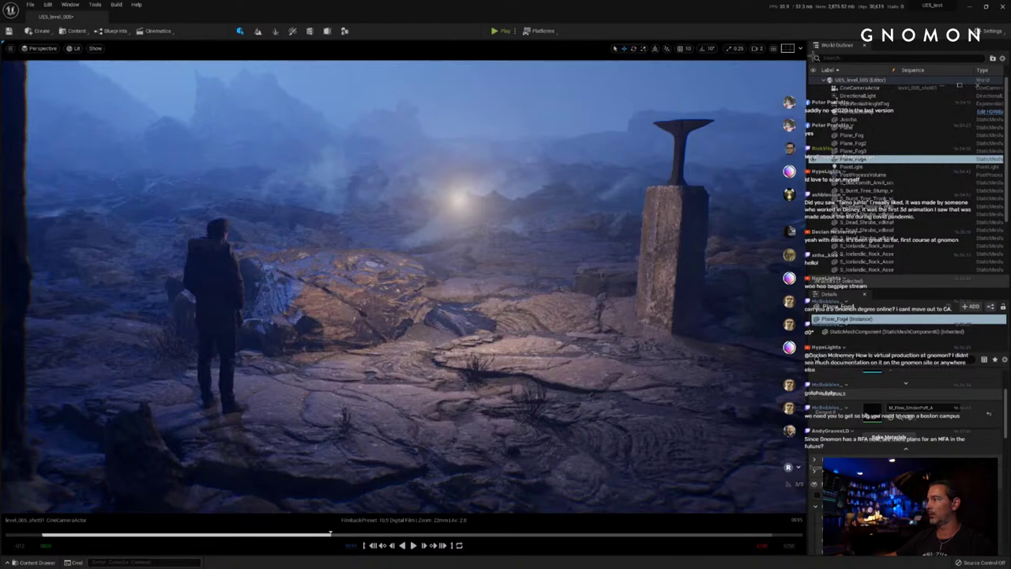
Step: Lower the exposure compensation of the PostProcessVolume to darken the camera view
left_click(865, 175)
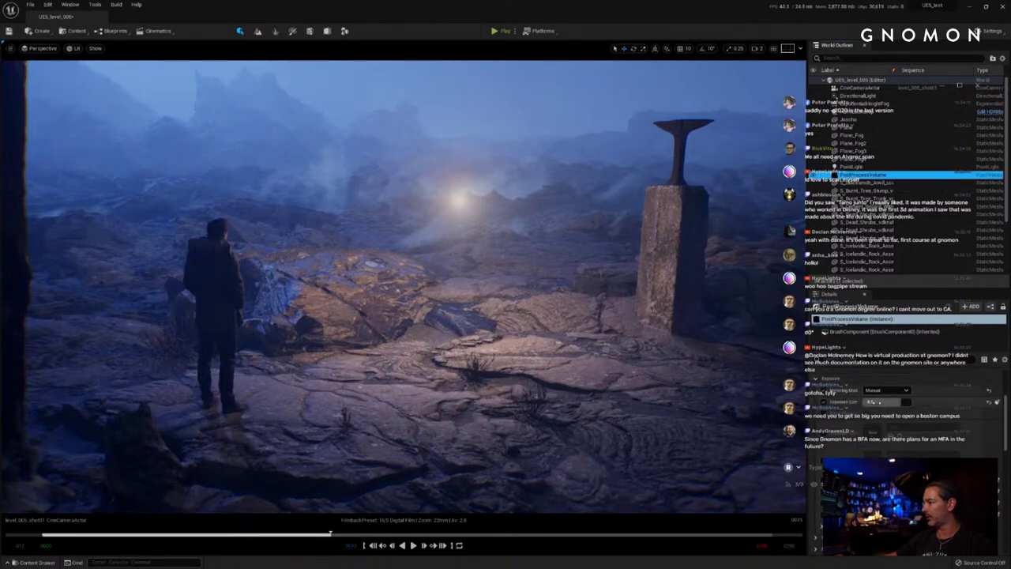
left_click(875, 402)
key("Return")
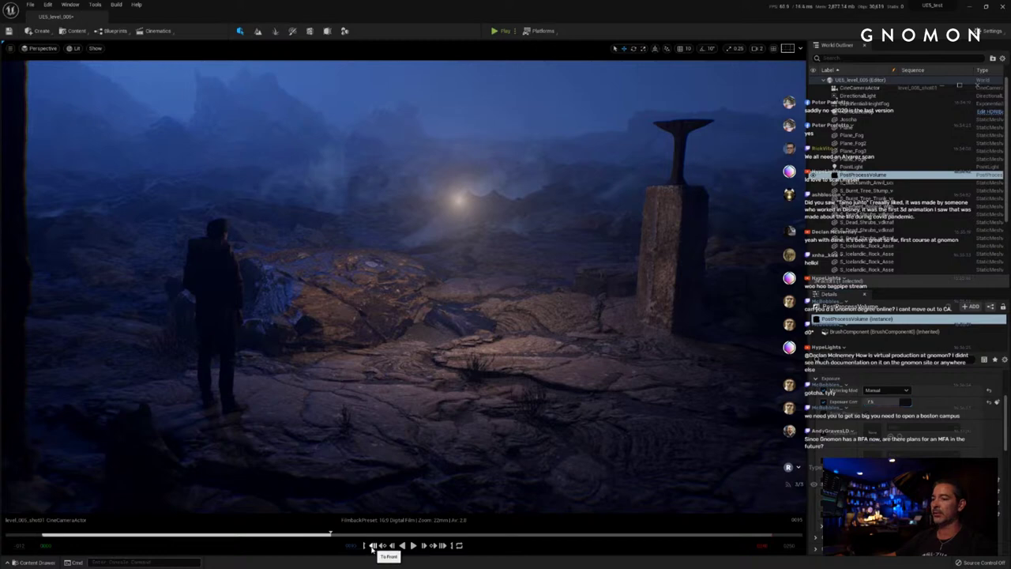
Step: Play part of the camera shot to review the moving fog cards, and pause it
left_click(381, 546)
left_click(413, 546)
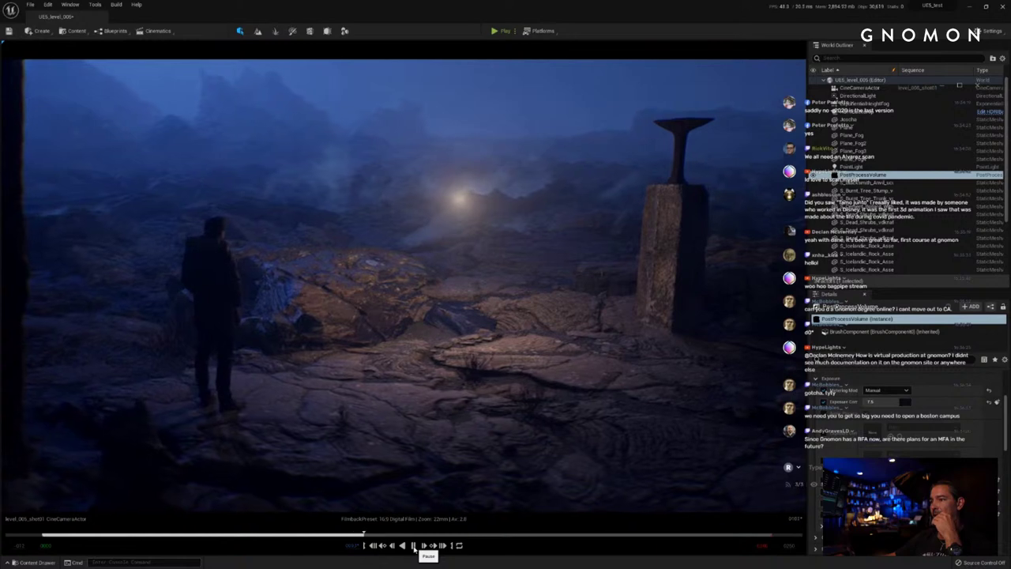
left_click(413, 545)
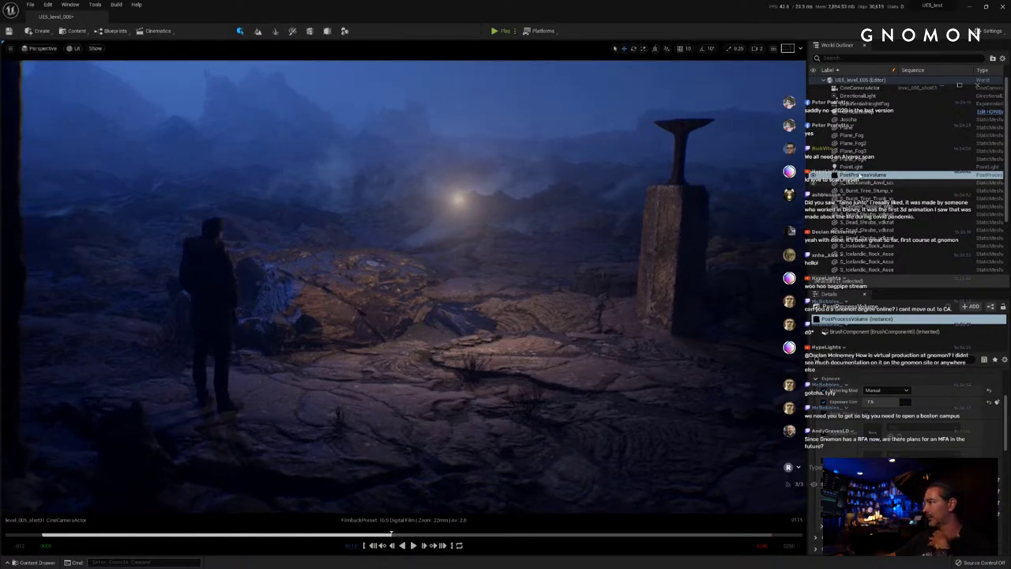
Step: Check the PointLight, clear the selection, and play the camera shot with pauses to review the drifting fog cards
left_click(877, 166)
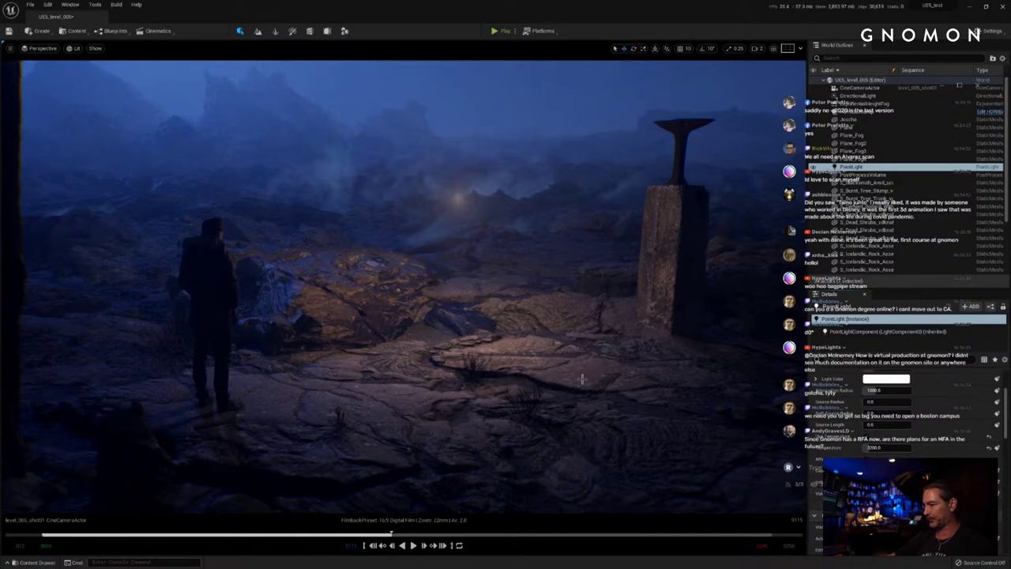
left_click(466, 367)
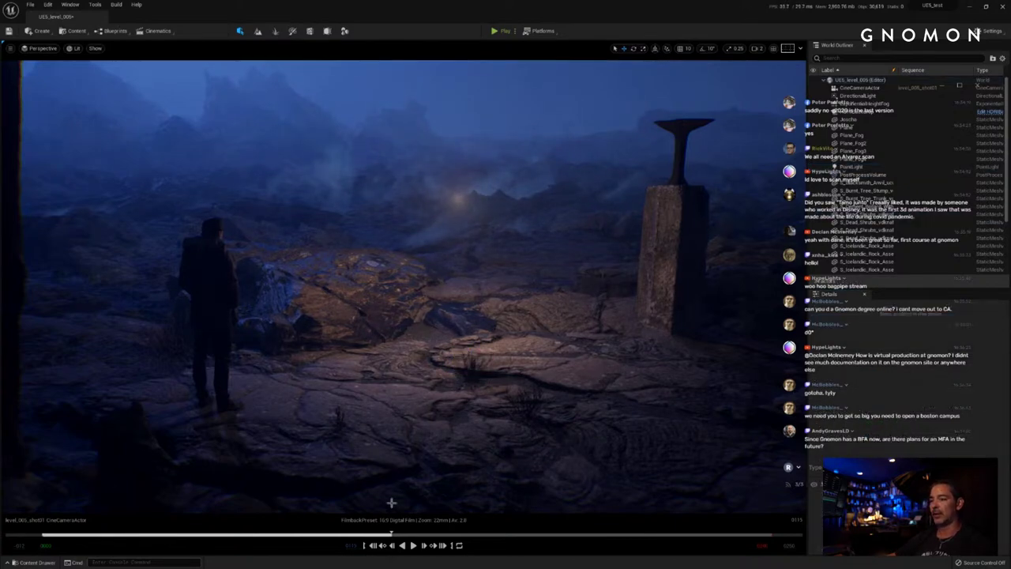
left_click(413, 546)
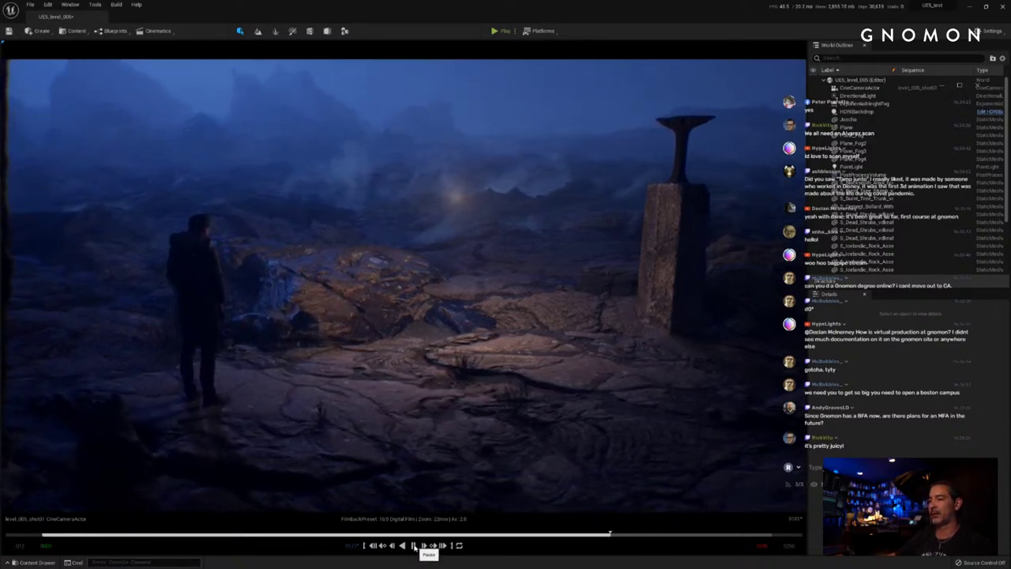
left_click(413, 545)
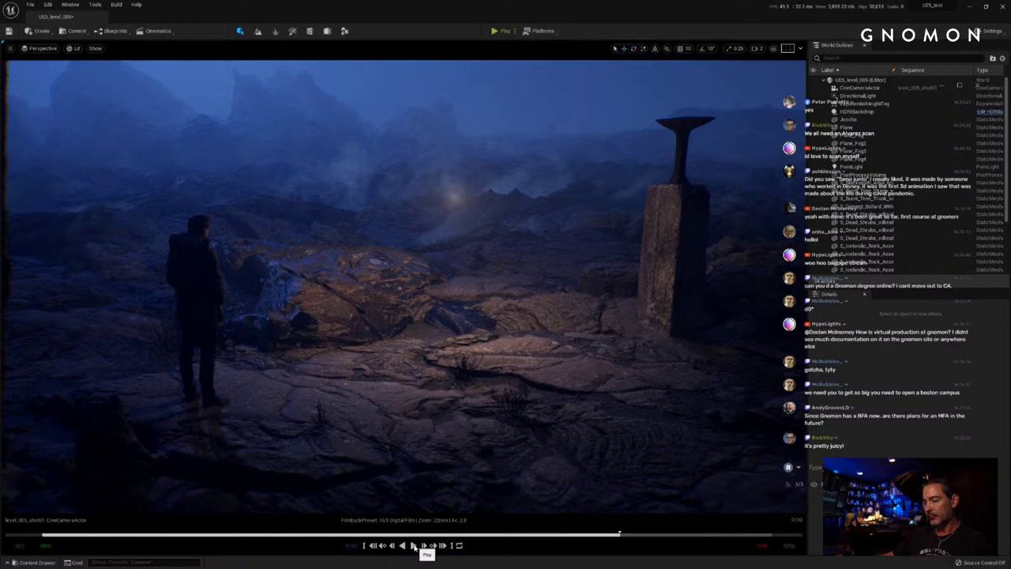
left_click(413, 545)
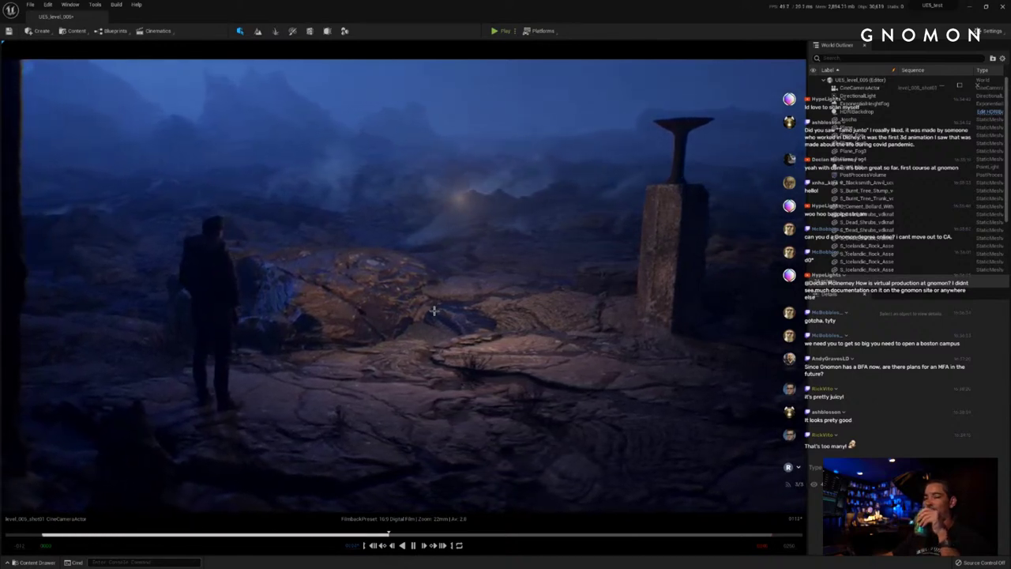
left_click(413, 546)
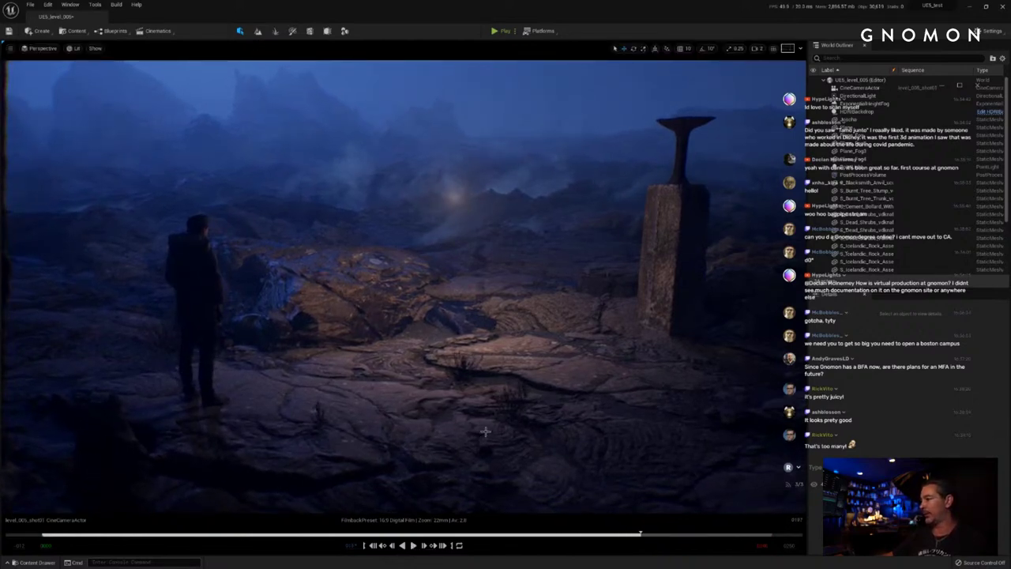
left_click(414, 546)
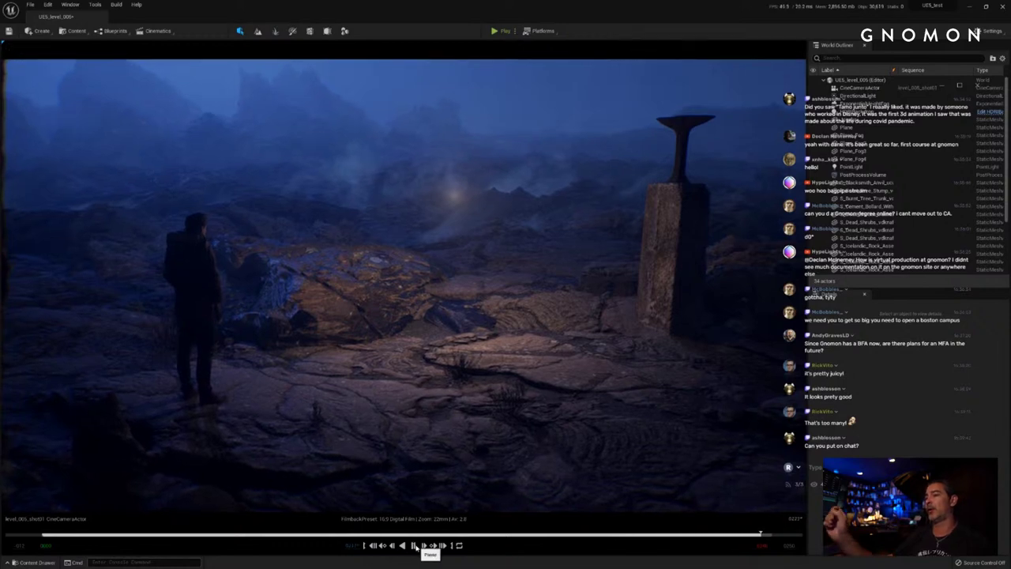
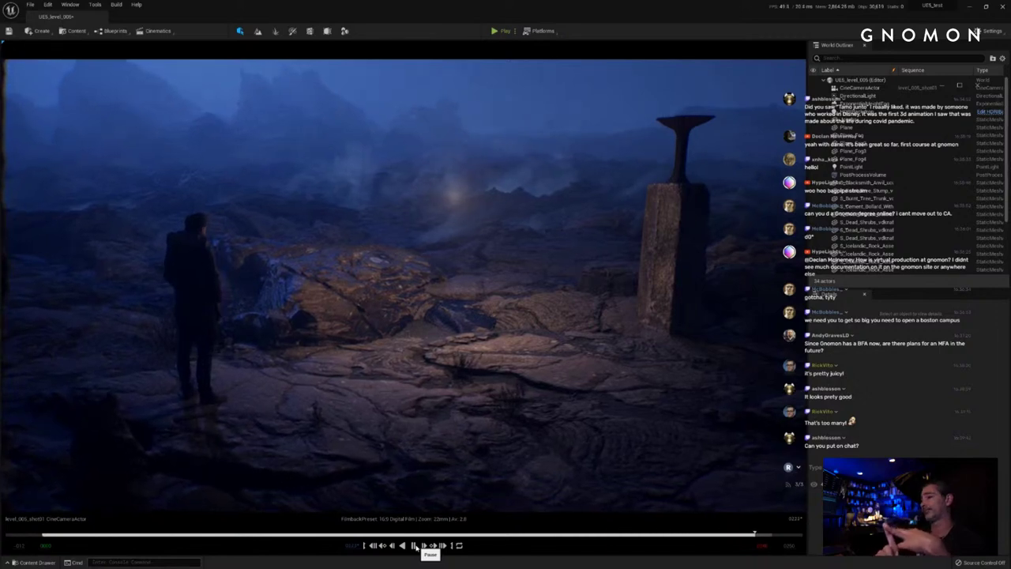
left_click(417, 546)
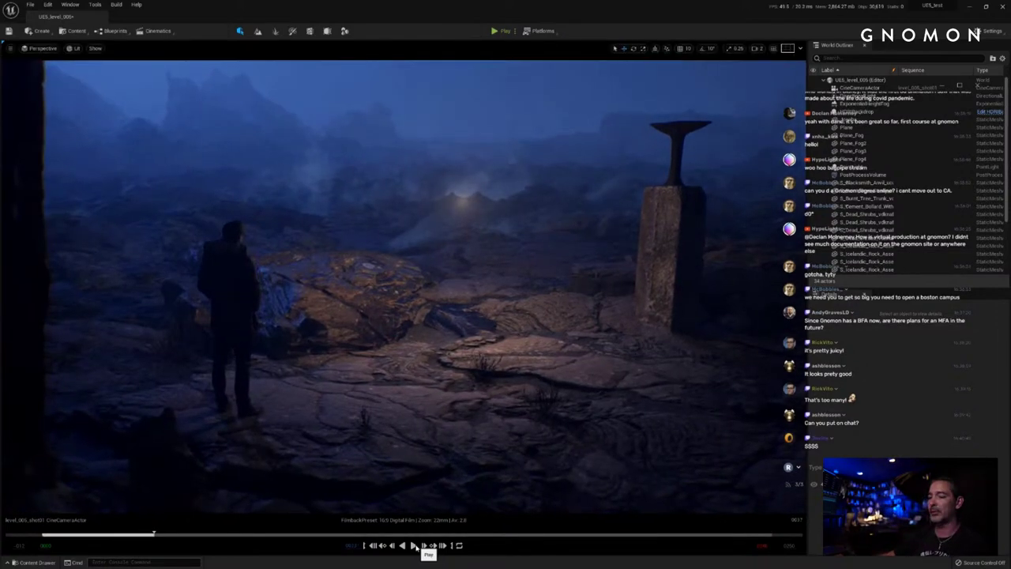
left_click(416, 547)
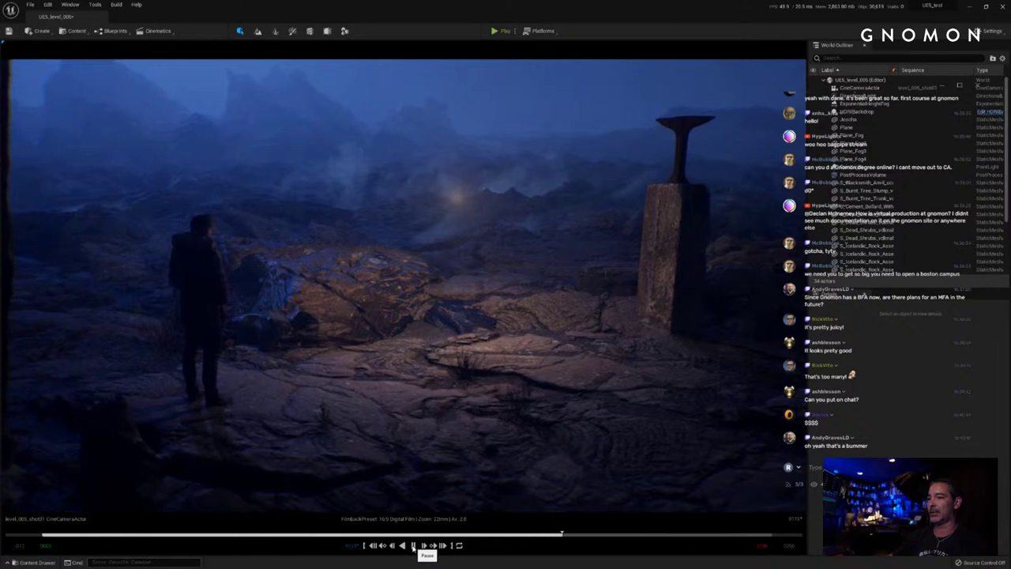
left_click(413, 545)
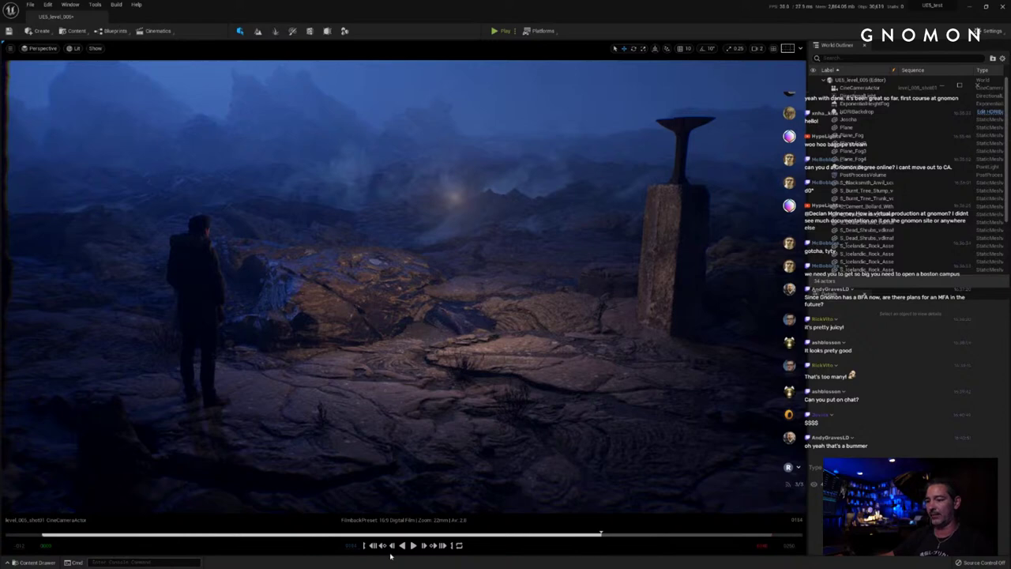
Step: Rewind the camera shot to near its start and replay it to review the fog motion again
mouse_move(72, 538)
left_mouse_down()
mouse_move(110, 536)
mouse_move(32, 537)
mouse_move(93, 538)
mouse_move(76, 538)
left_mouse_up()
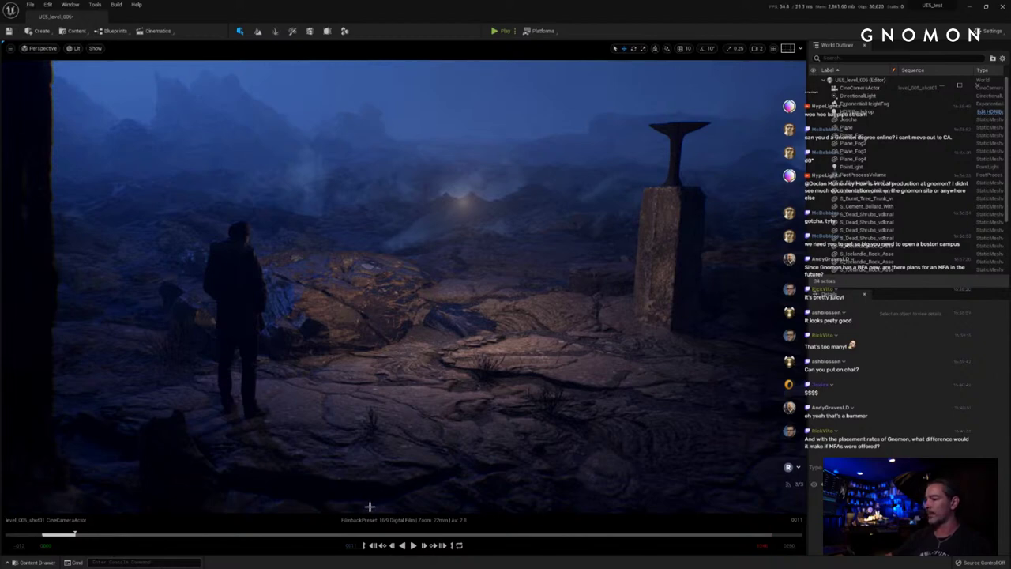
left_click(412, 546)
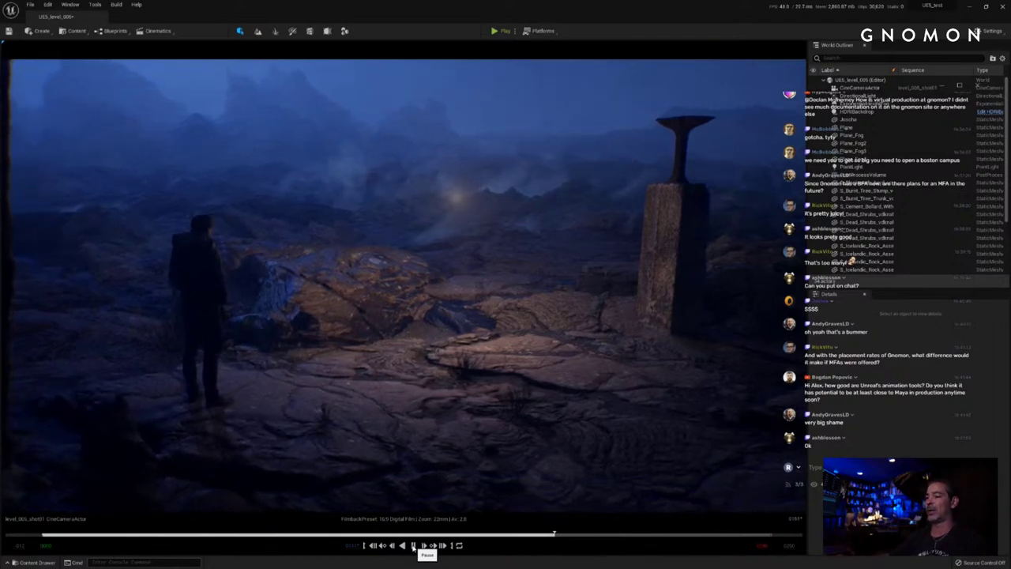
left_click(414, 545)
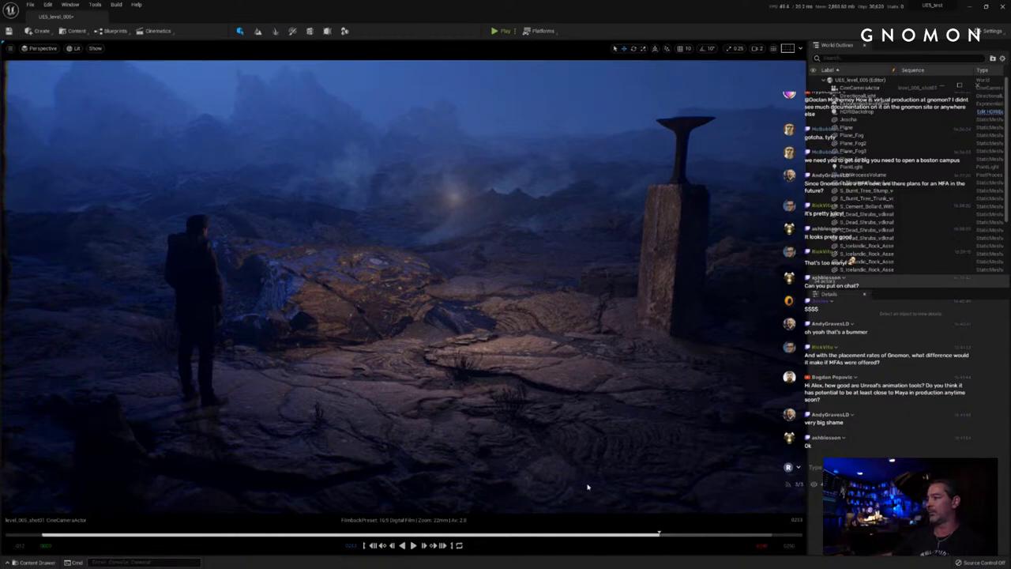
left_click(413, 545)
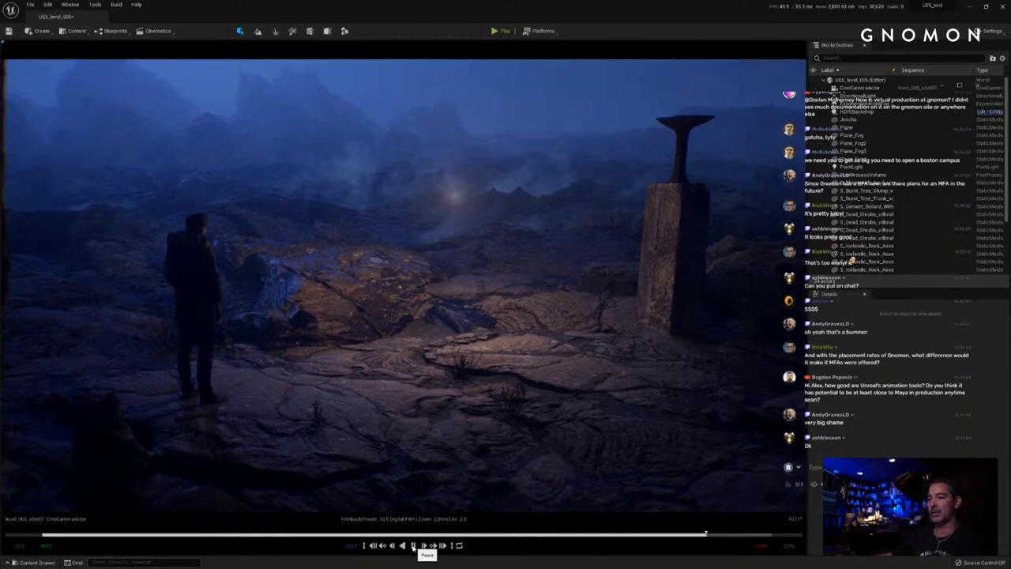
left_click(413, 546)
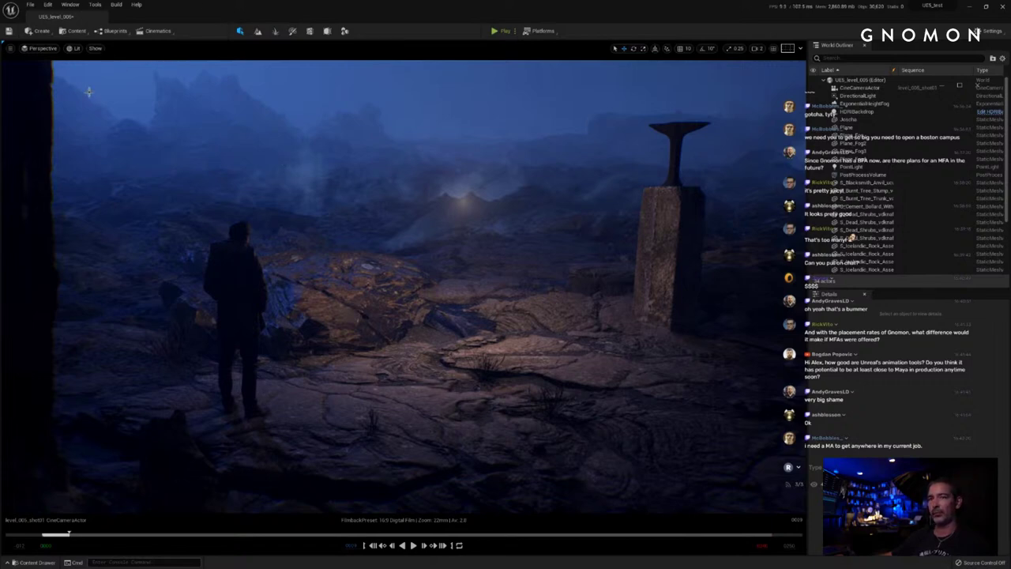
Step: Return the viewport from the cine camera to the free perspective view and set the PostProcessVolume's exposure compensation to 8.5
left_click(41, 48)
left_click(65, 153)
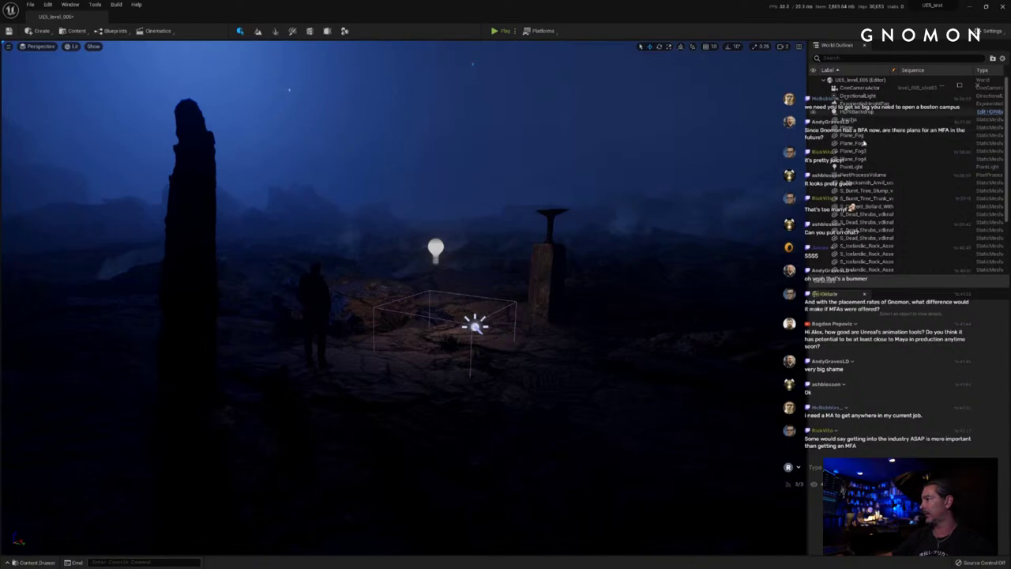
left_click(869, 182)
left_click(869, 175)
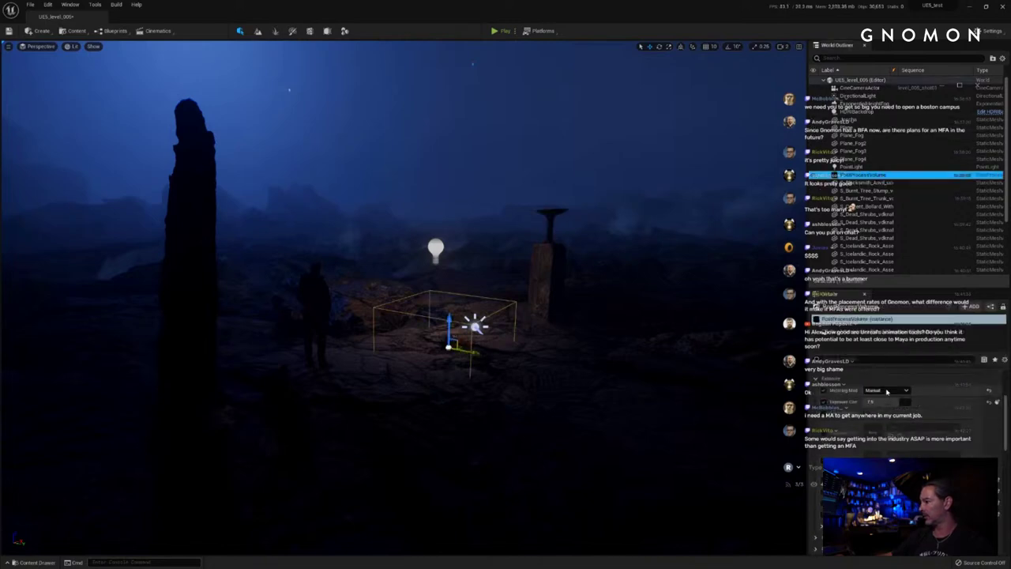
left_click(888, 402)
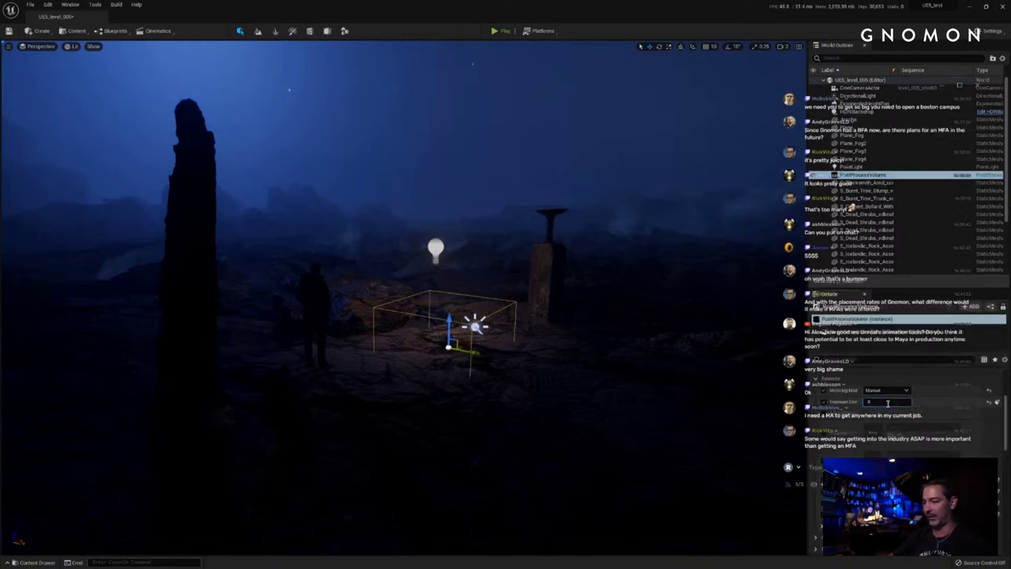
key("Return")
Step: Fly through the scene around the standing figure and anvil pillar to examine the fog from other angles
right_click_drag(557, 355, 516, 380)
key("w")
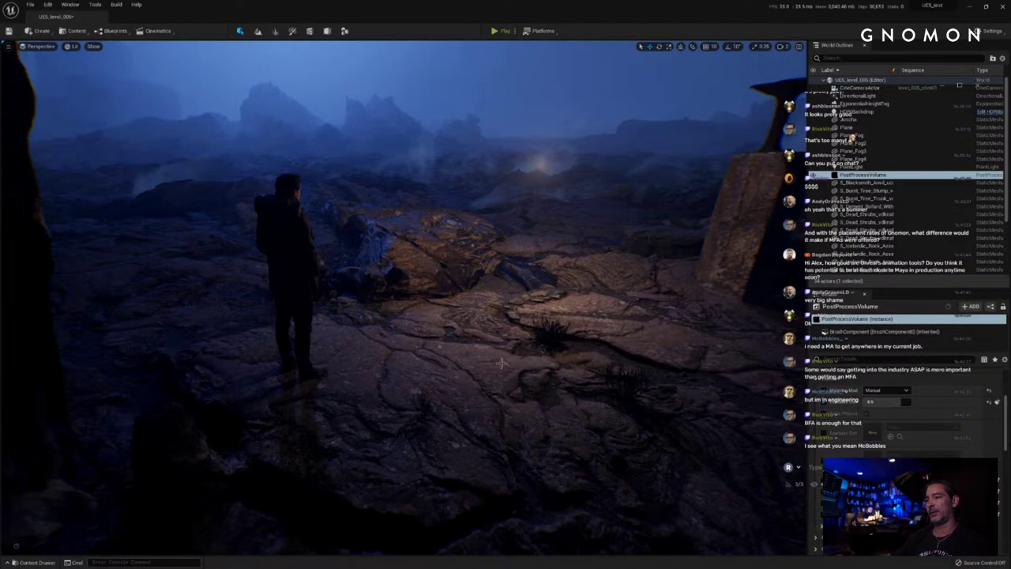
mouse_move(501, 364)
right_mouse_down()
mouse_move(507, 369)
mouse_move(499, 364)
right_mouse_up()
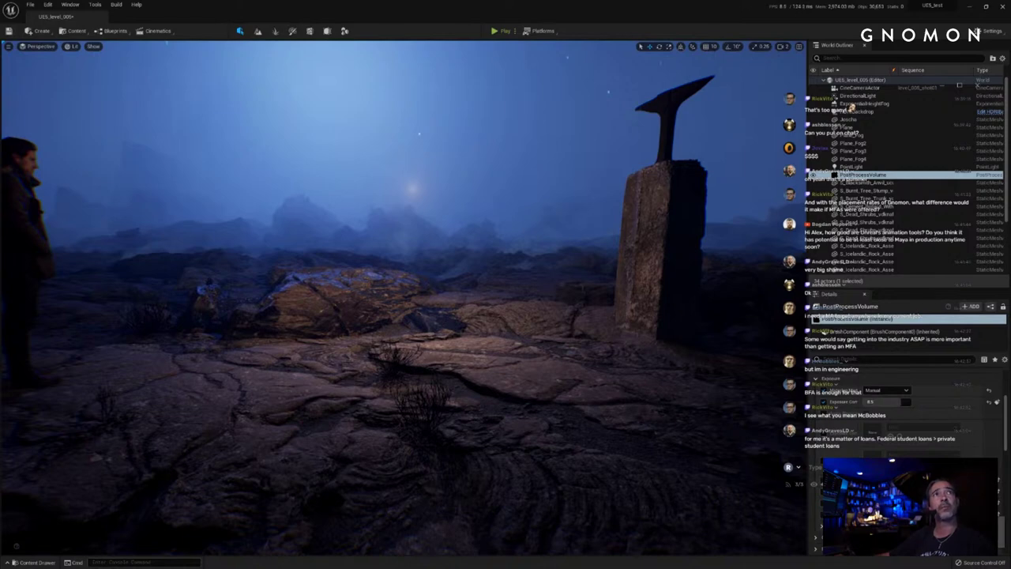
Step: Bring the browser with teckArtist's FlowMap Painter page over the editor, look at the page, and return to the level
mouse_move(0, 168)
left_mouse_down()
mouse_move(373, 34)
mouse_move(413, 106)
left_mouse_up()
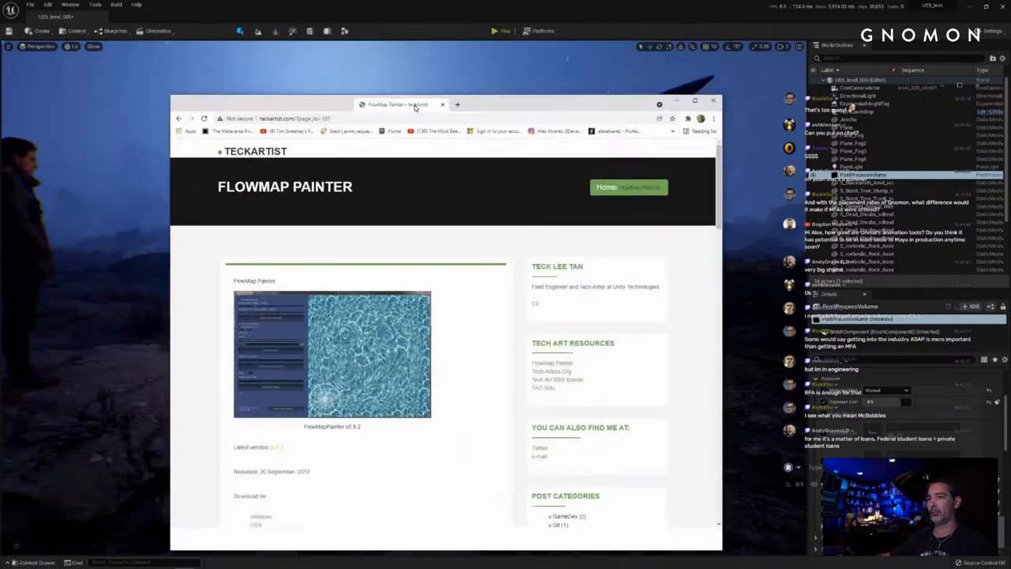
left_click_drag(171, 96, 118, 35)
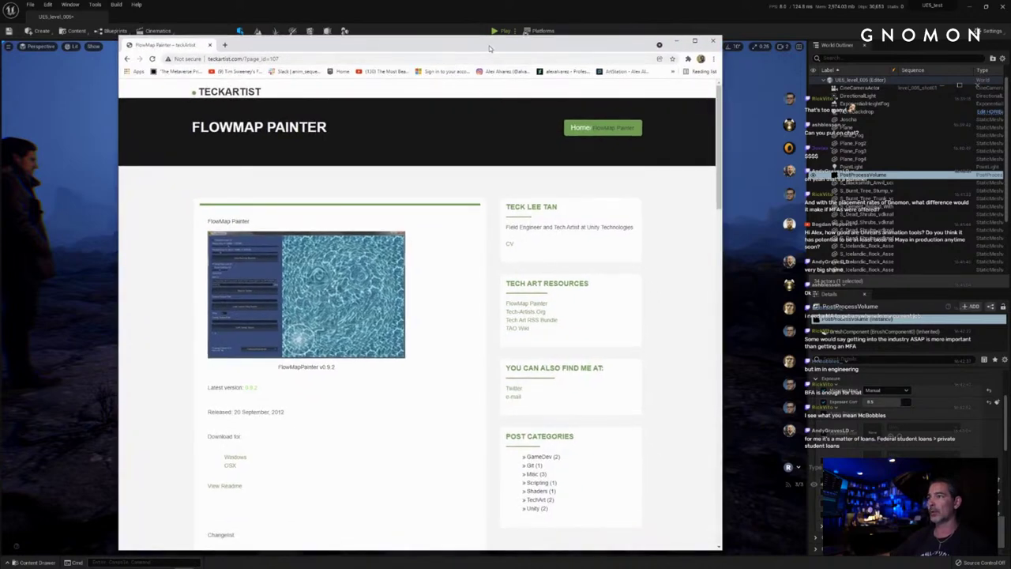
left_click_drag(490, 47, 519, 45)
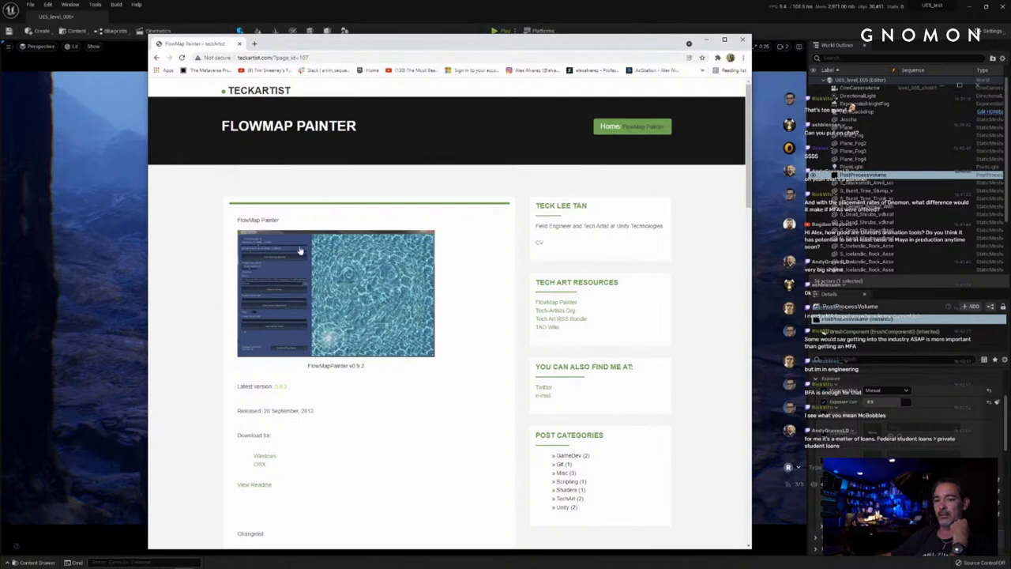
mouse_move(305, 46)
left_mouse_down()
mouse_move(498, 46)
mouse_move(297, 38)
left_mouse_up()
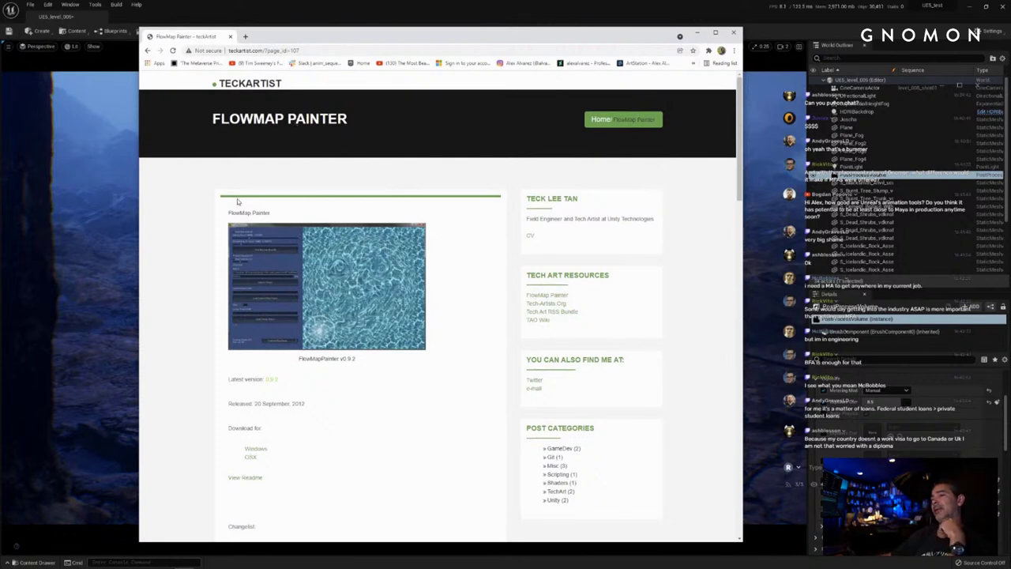
left_click(549, 20)
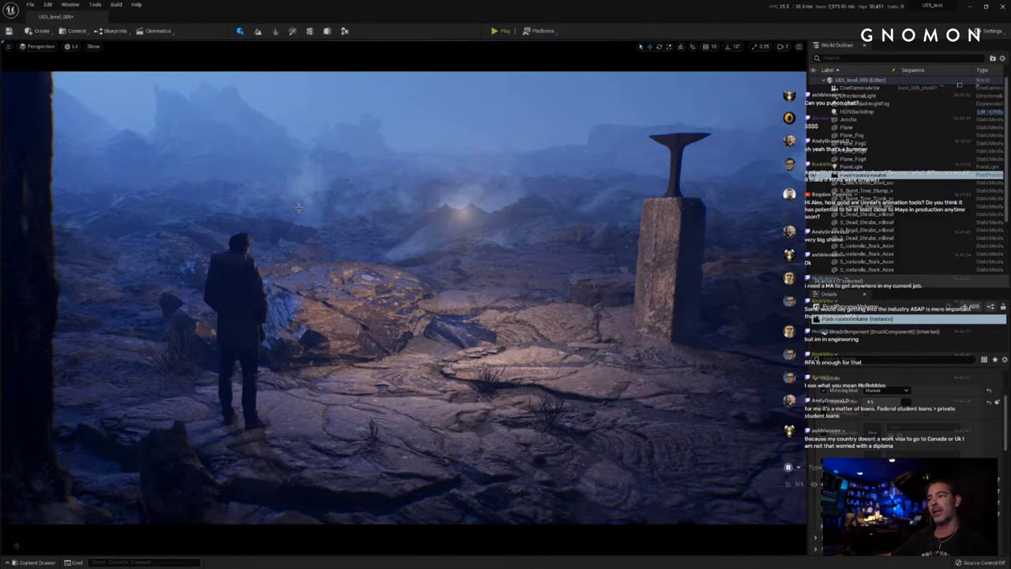
Step: Open the flowmapTest texture from the Flowmaps/Textures folder and enlarge its editor window for a full view
left_click(31, 563)
left_click(43, 487)
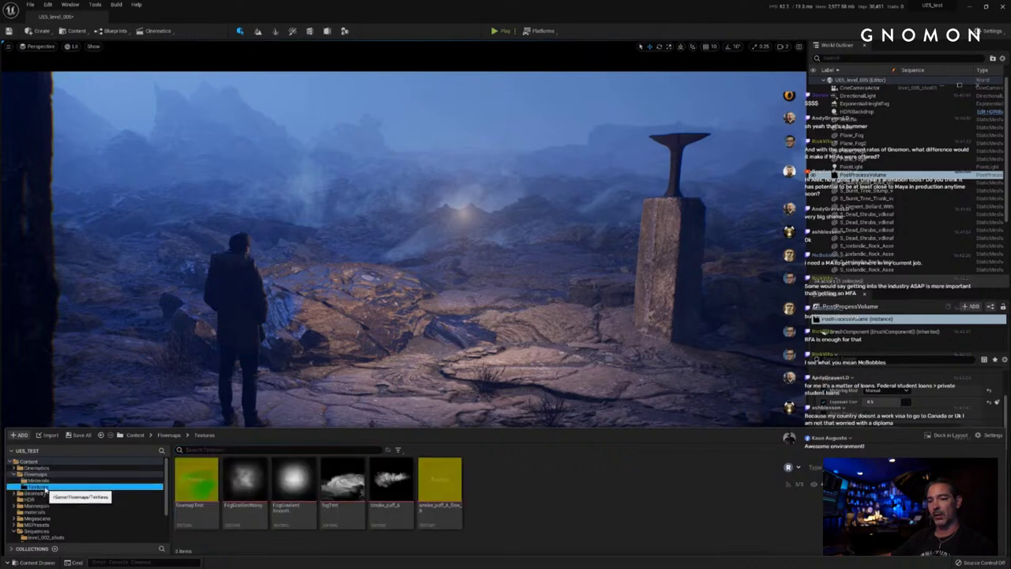
left_click(197, 484)
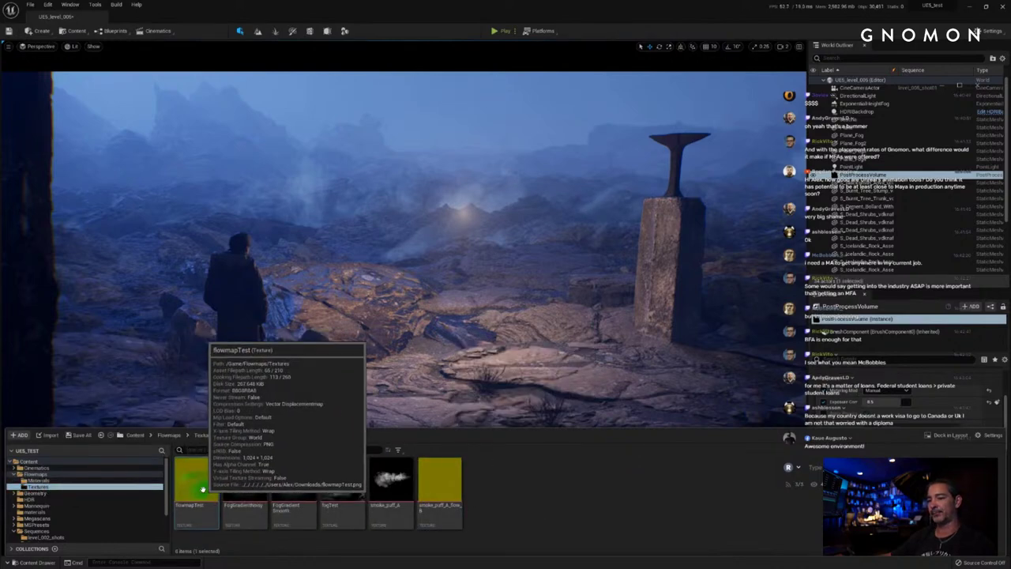
double_click(203, 490)
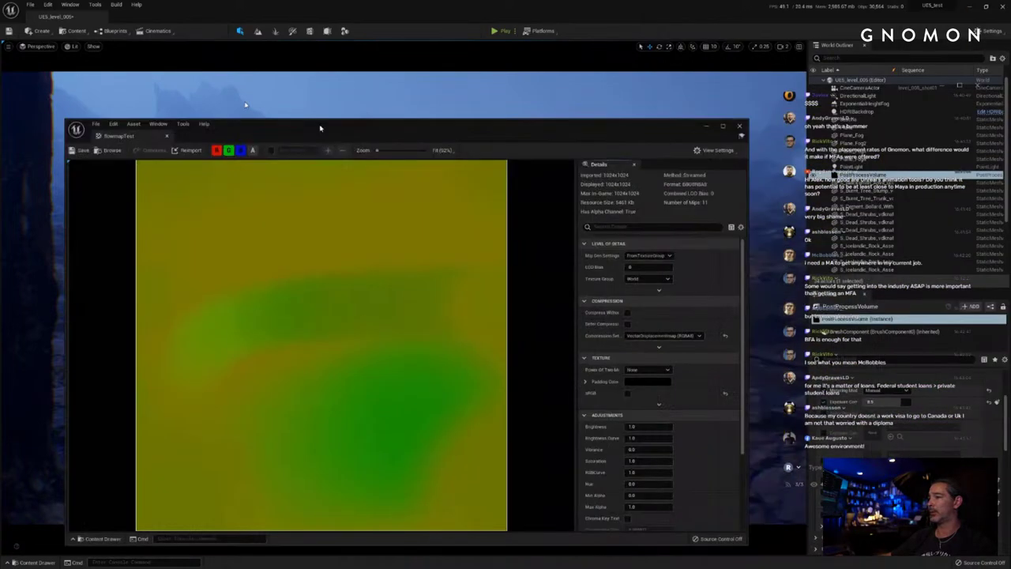
left_click_drag(321, 129, 356, 120)
left_click_drag(94, 108, 123, 63)
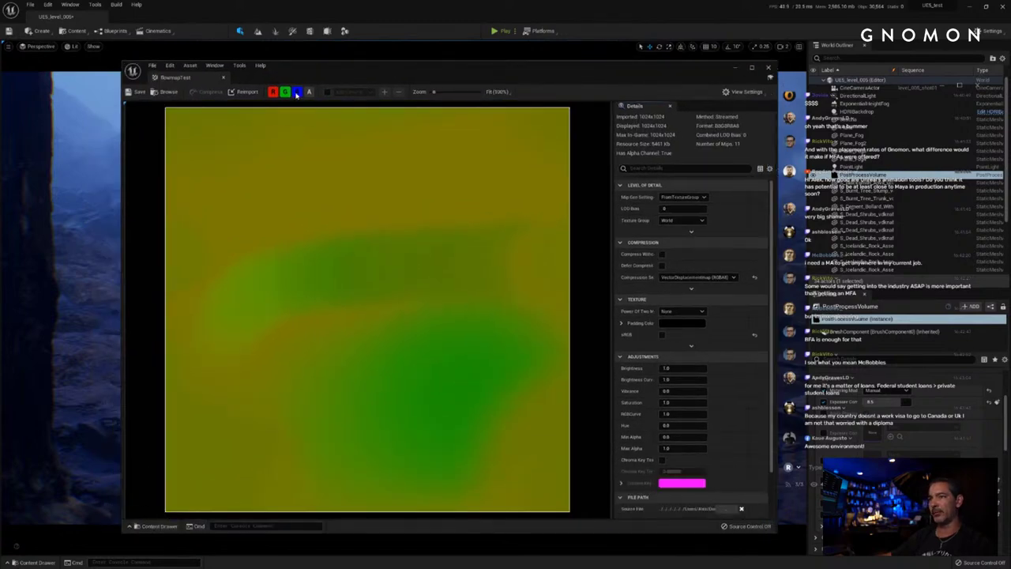
Step: Examine the flowmapTest texture's colour channels separately by toggling red, green and blue, and restore the combined display
left_click(287, 92)
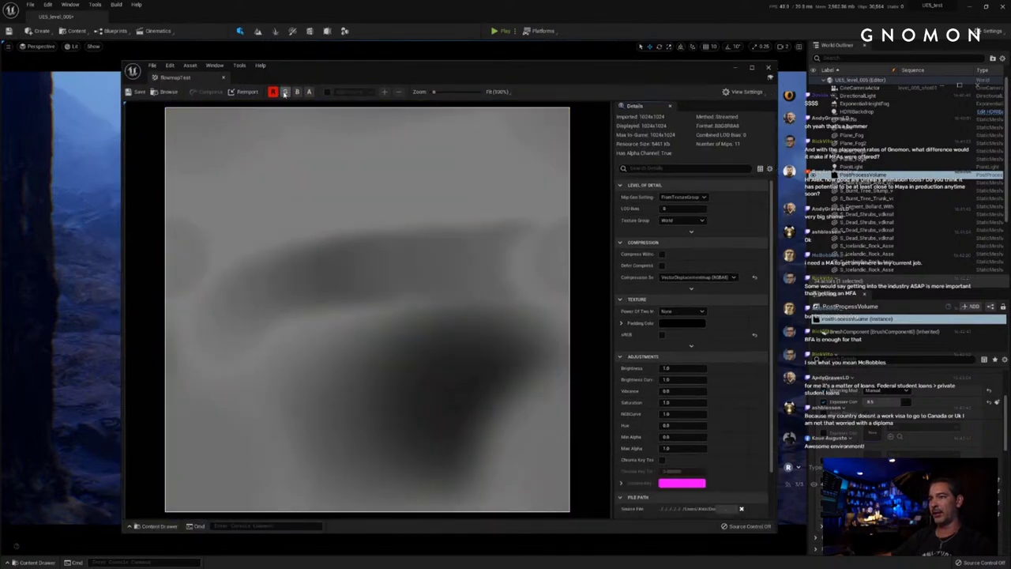
left_click(285, 92)
left_click(273, 91)
left_click(285, 91)
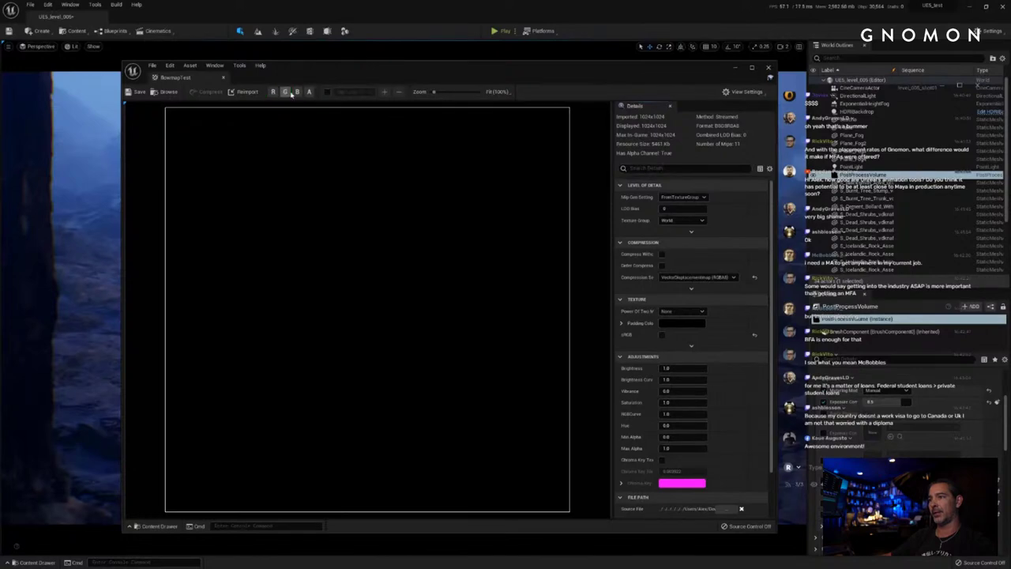
left_click(298, 92)
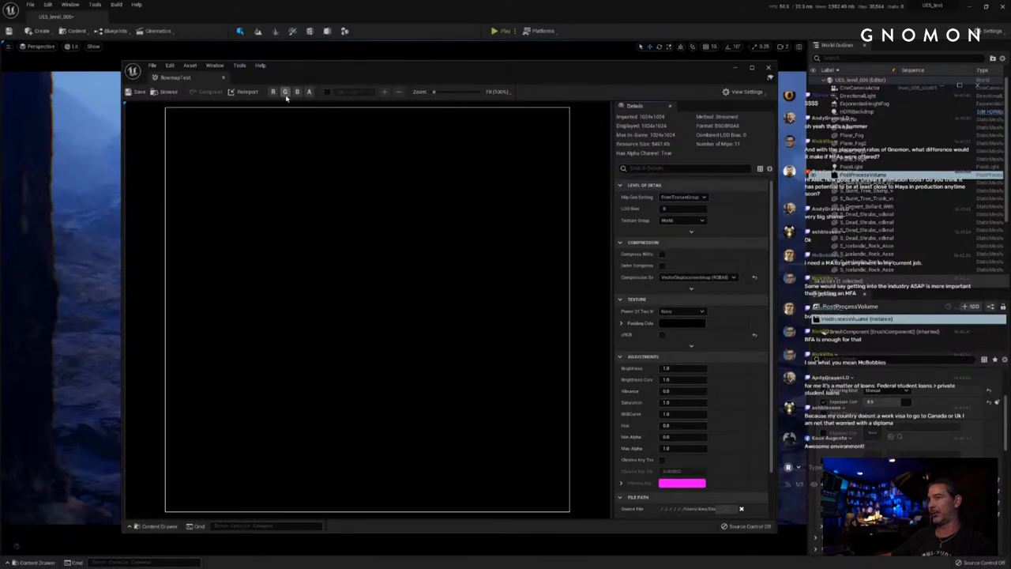
left_click(298, 92)
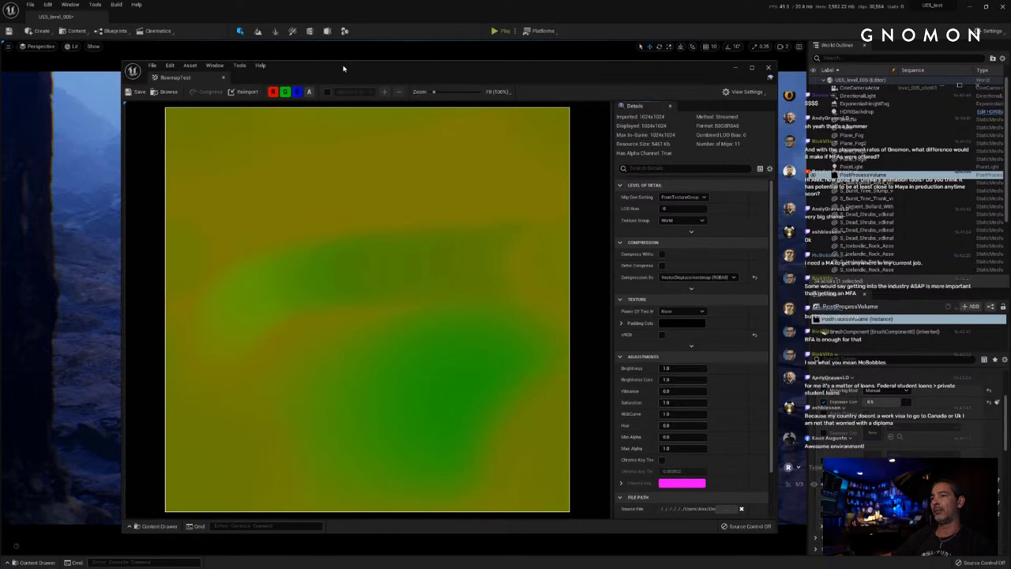
left_click_drag(343, 68, 313, 69)
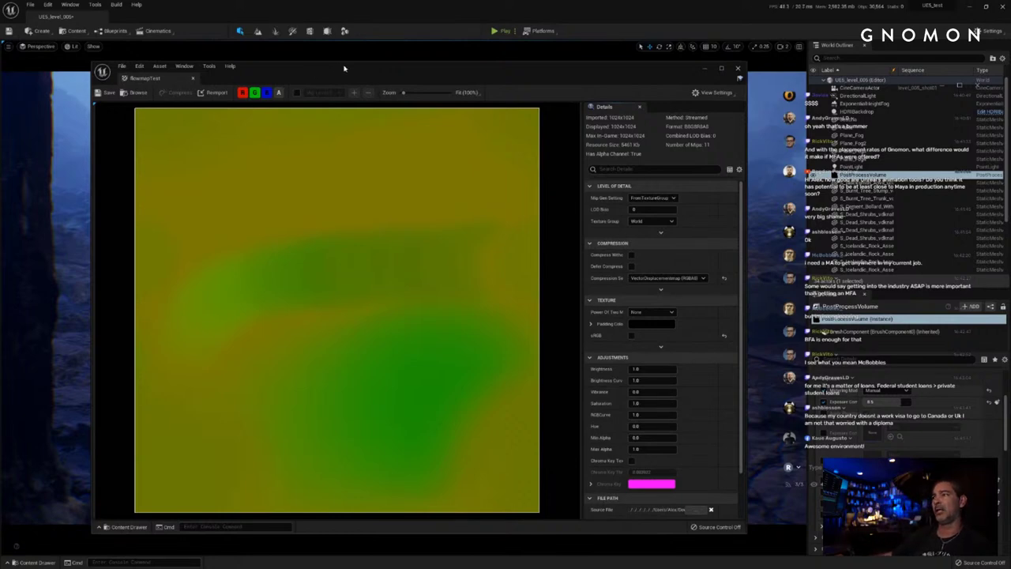
Step: Reposition and resize the flowmapTest texture editor window over the level, and close it
left_click_drag(344, 68, 354, 74)
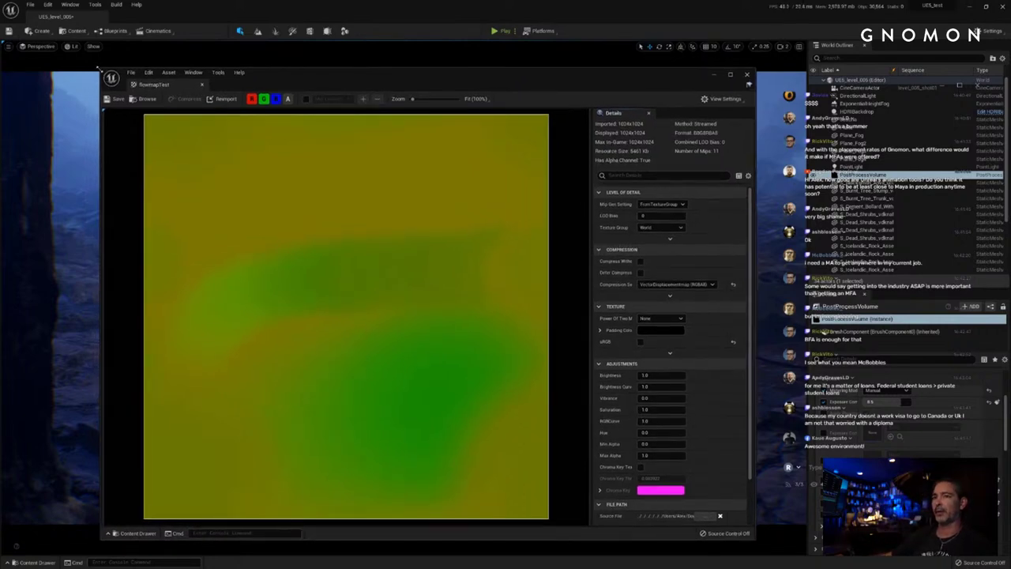
left_click_drag(99, 68, 135, 57)
left_click_drag(341, 69, 346, 68)
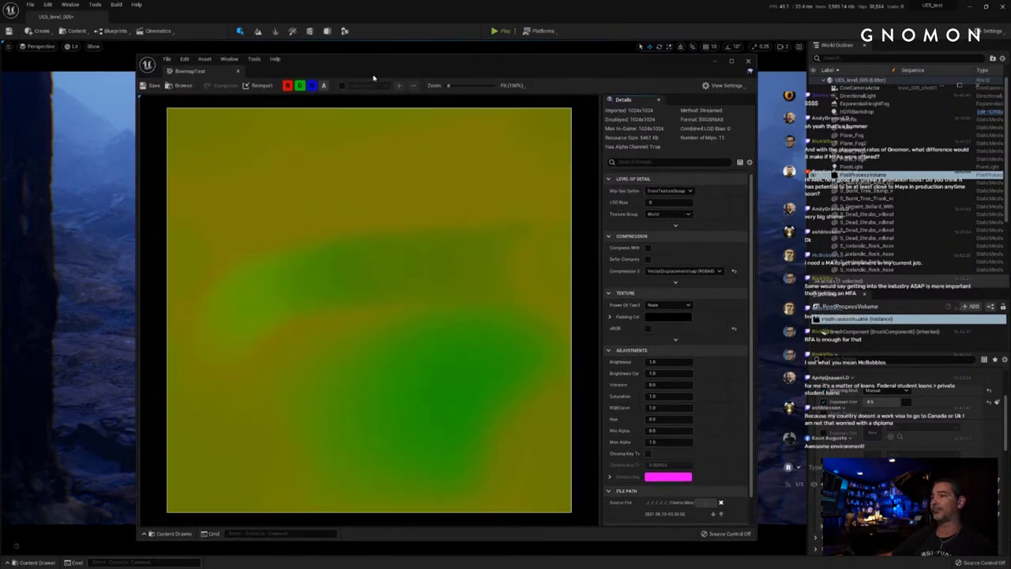
left_click(750, 62)
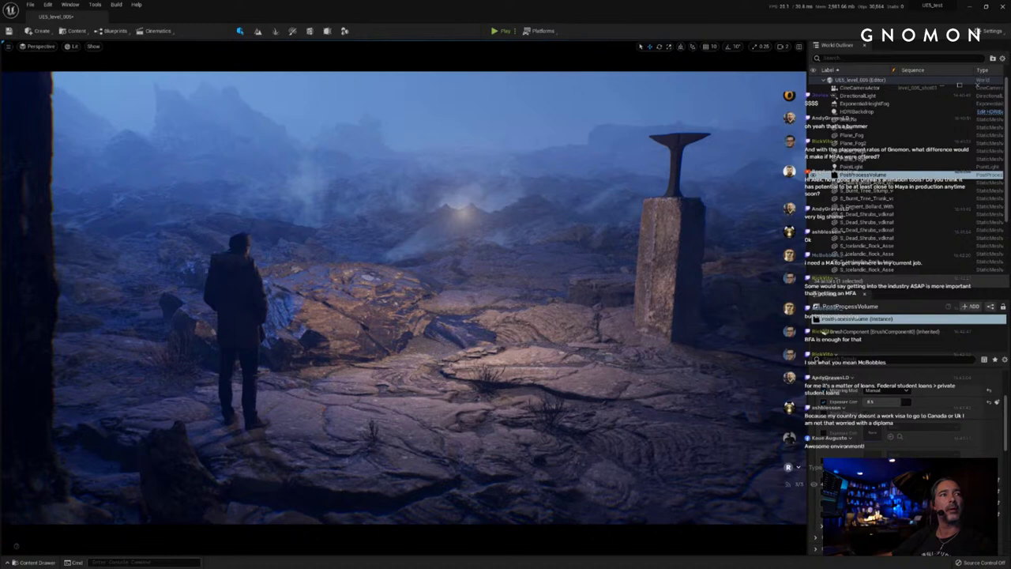
Step: Switch to the browser, look over teckArtist's FlowMap Painter page with its preview and download links, and close the browser
key("alt+Tab")
mouse_move(473, 38)
left_mouse_down()
mouse_move(501, 36)
mouse_move(446, 38)
left_mouse_up()
scroll(334, 408, "down", 2)
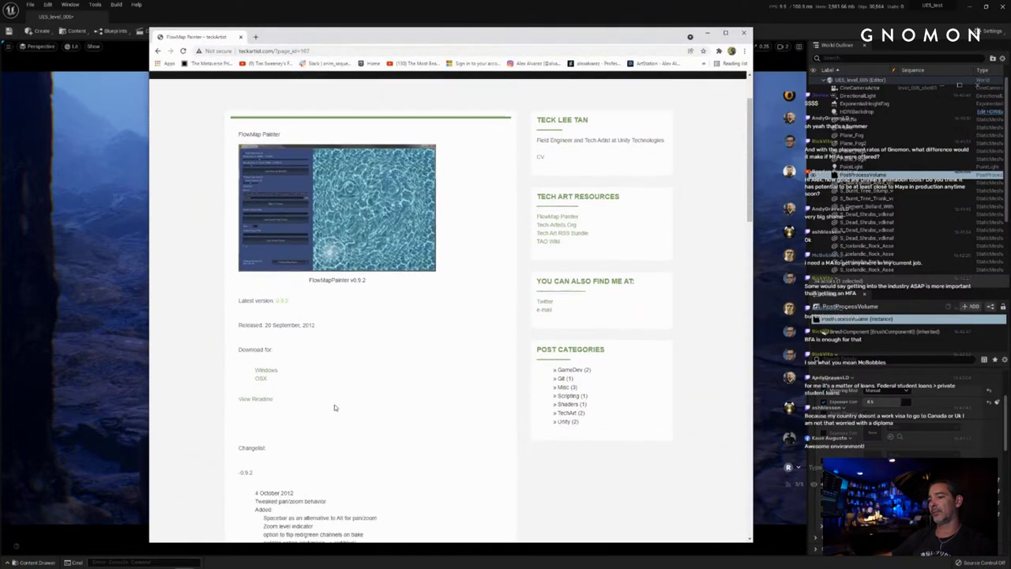
scroll(335, 408, "up", 2)
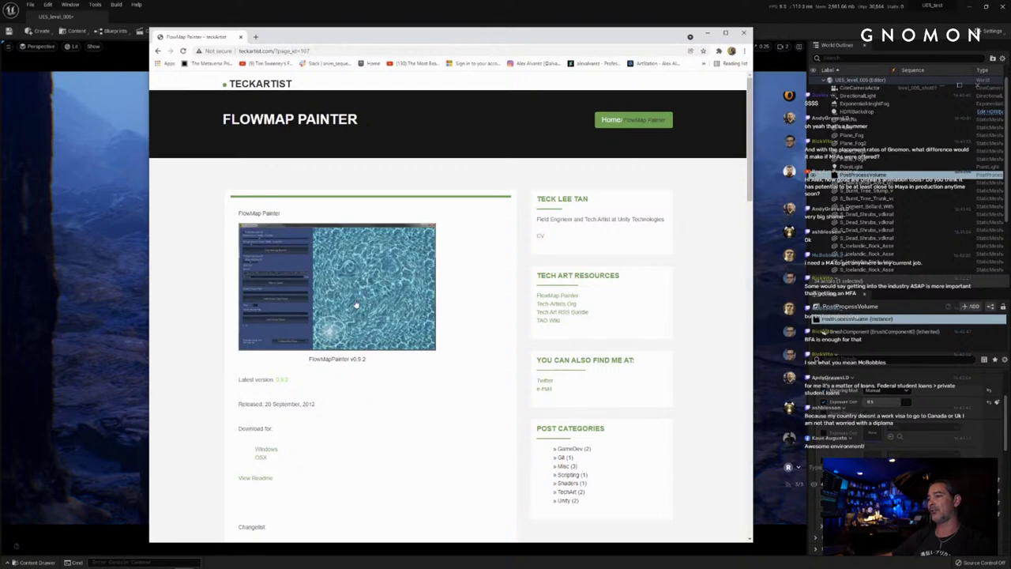
scroll(438, 374, "down", 1)
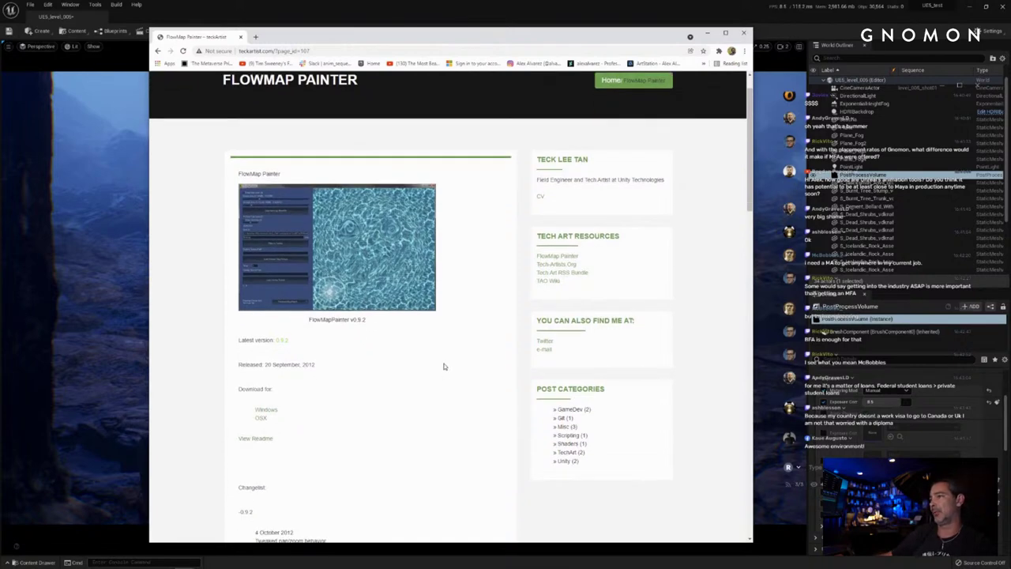
scroll(444, 366, "up", 1)
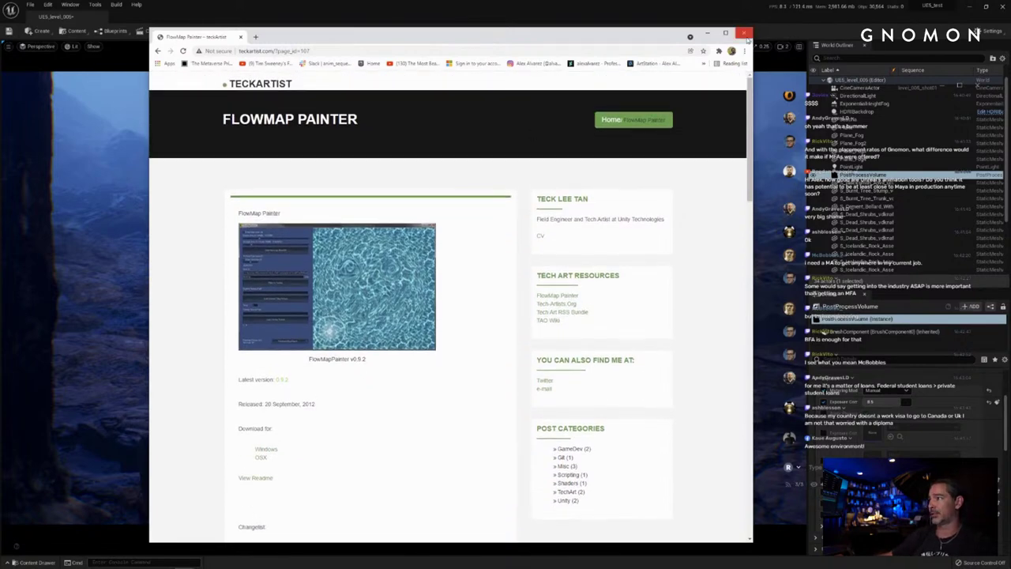
left_click(747, 35)
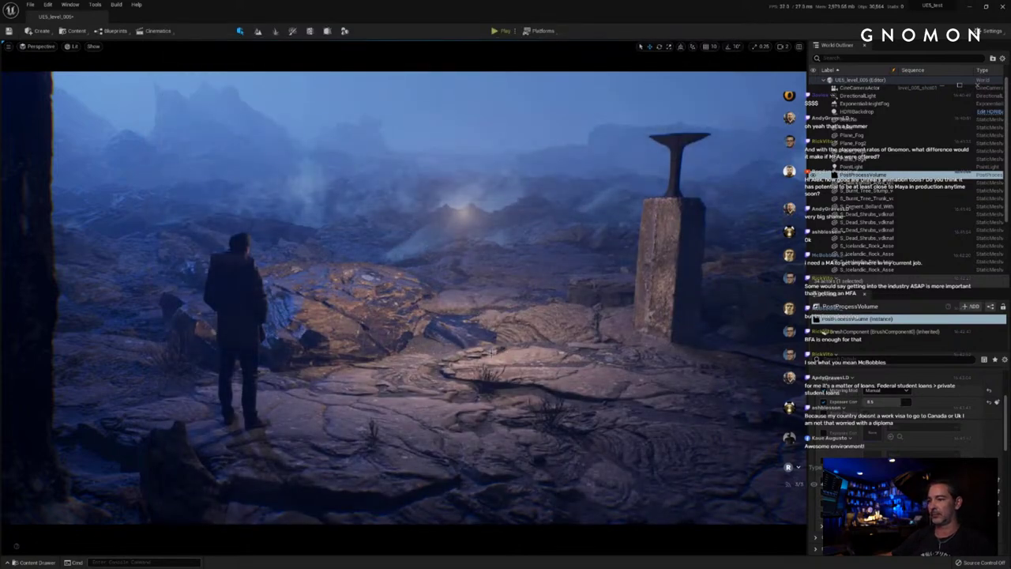
Step: Select the standing figure on the rocks in the level
left_click(412, 345)
left_click(248, 294)
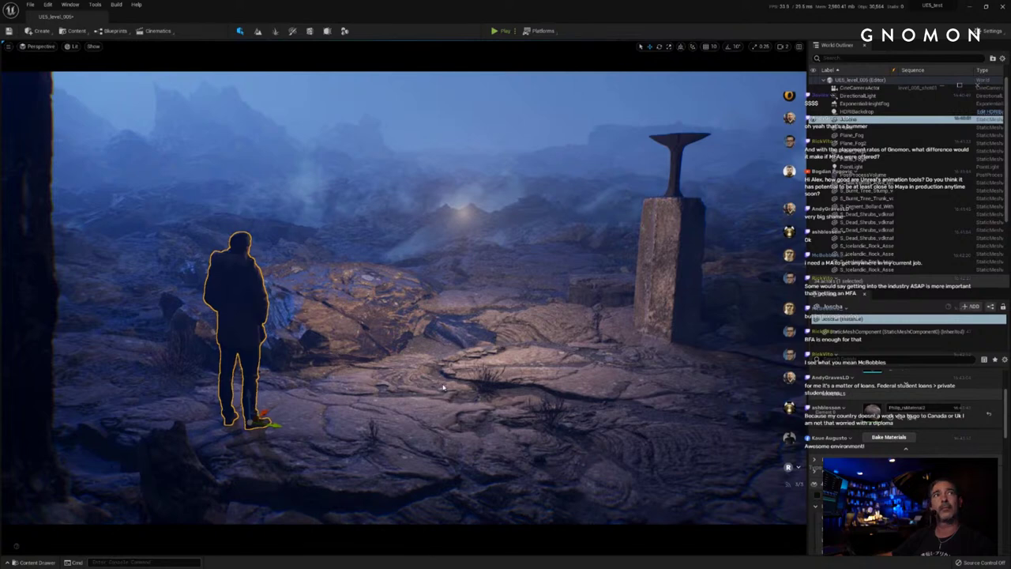
left_click(374, 331)
left_click(213, 308)
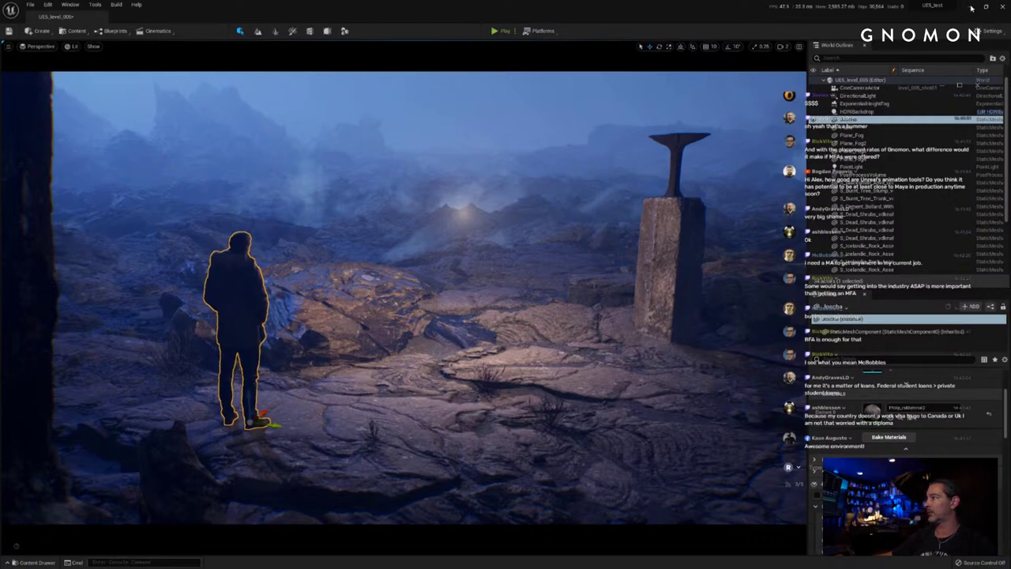
Step: Minimize the editor to the desktop, restore it, and fly the camera toward the standing figure and anvil pillar
left_click(972, 7)
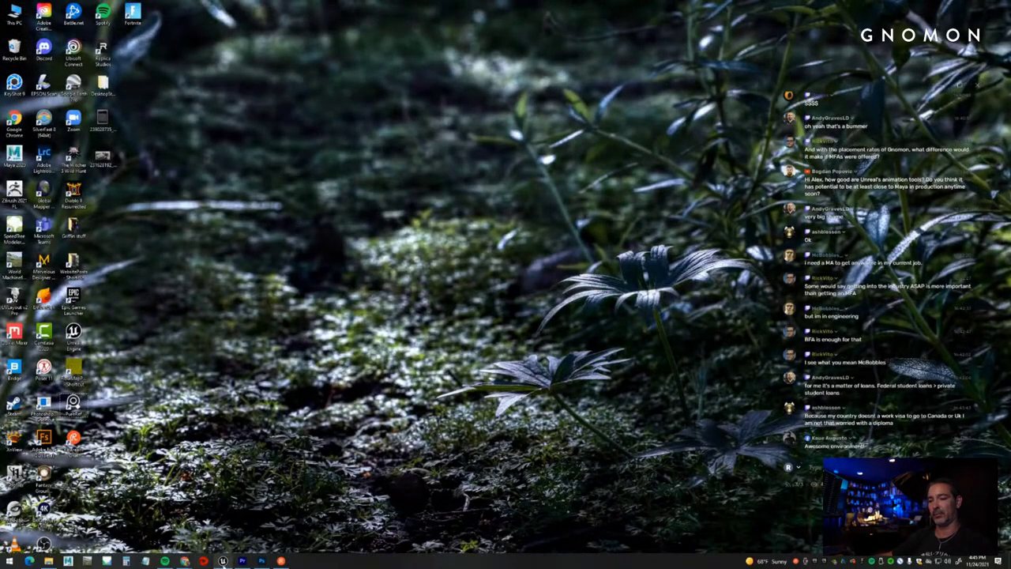
left_click(223, 561)
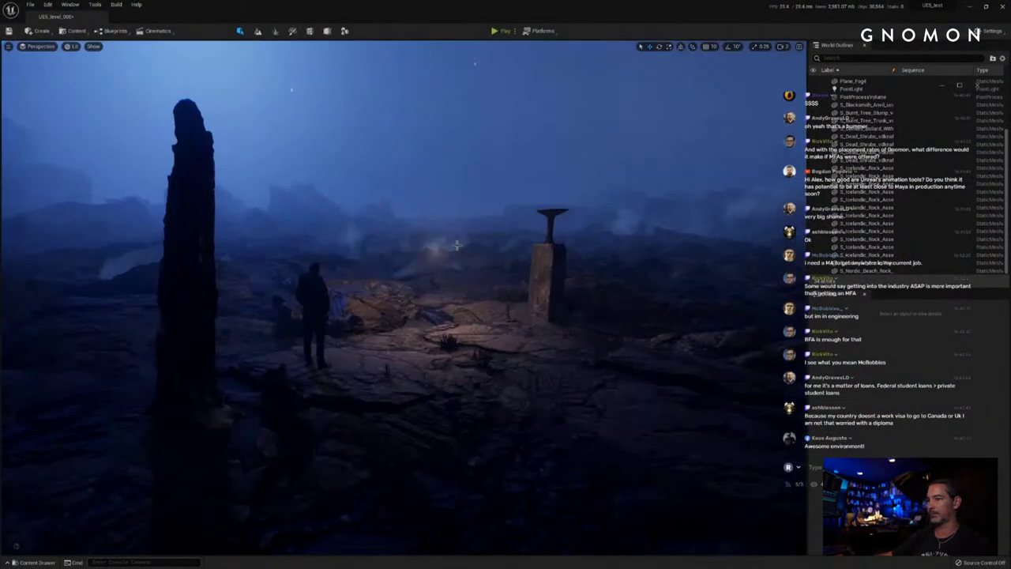
right_click_drag(431, 325, 383, 322)
key("w")
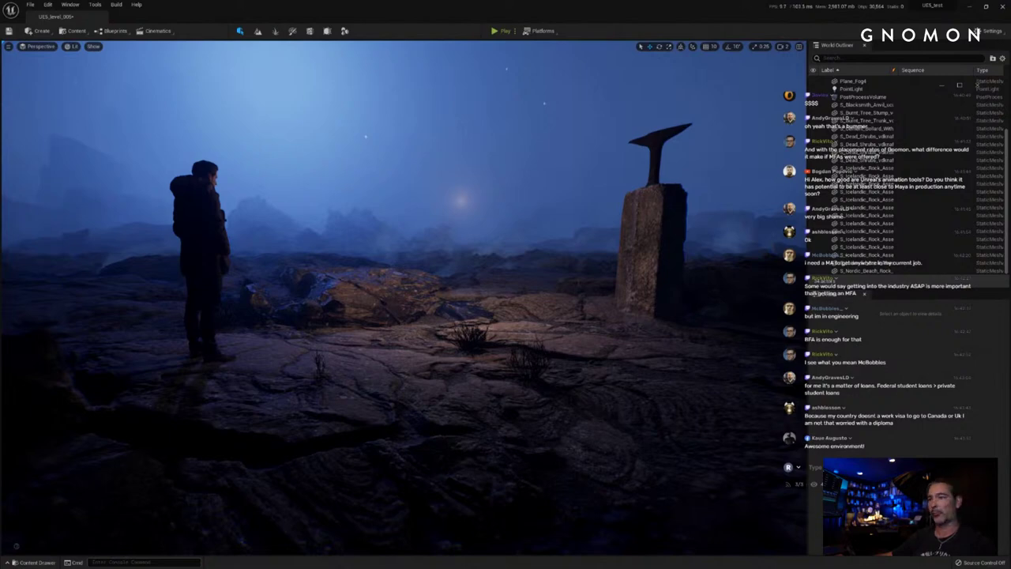
Step: Switch to the FlowMapPainter application and position its window over the level
left_click(542, 358)
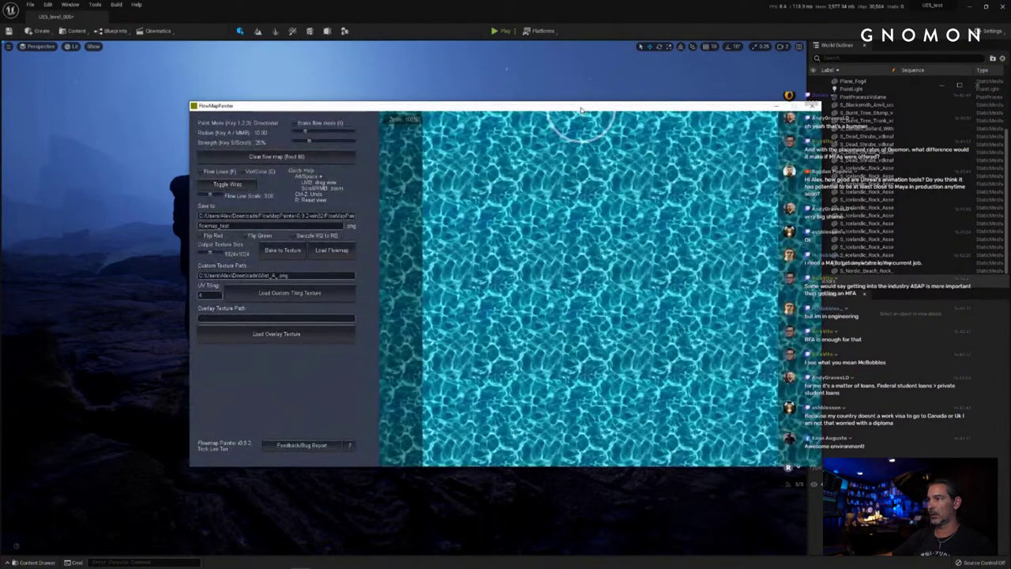
left_click_drag(581, 109, 451, 79)
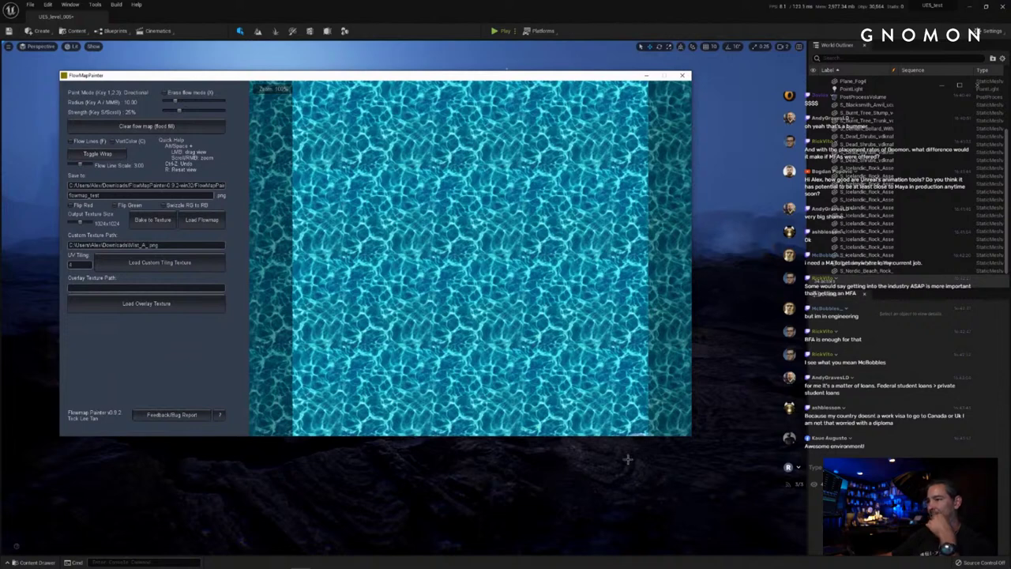
left_click_drag(493, 76, 504, 78)
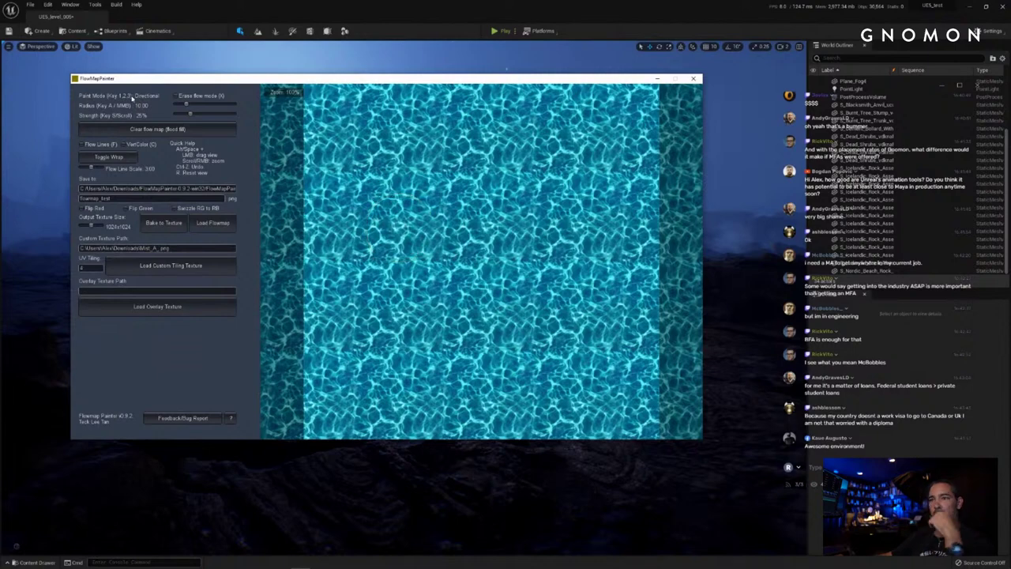
Step: Paint directional flow strokes over the water preview with a brush radius of 23.51, and clear the flow map
left_click_drag(195, 106, 203, 106)
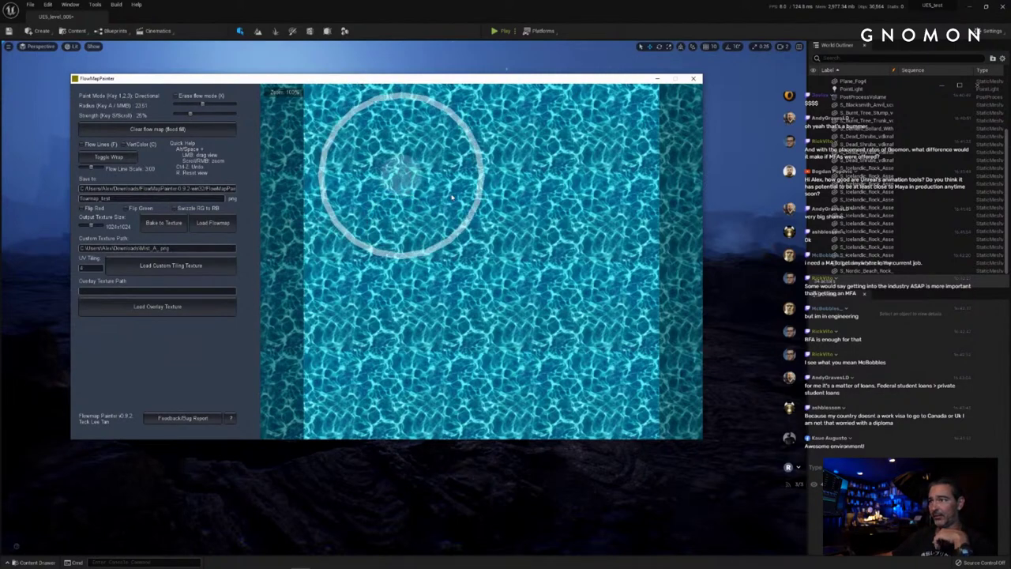
mouse_move(427, 204)
left_mouse_down()
mouse_move(573, 198)
mouse_move(571, 344)
mouse_move(376, 372)
left_mouse_up()
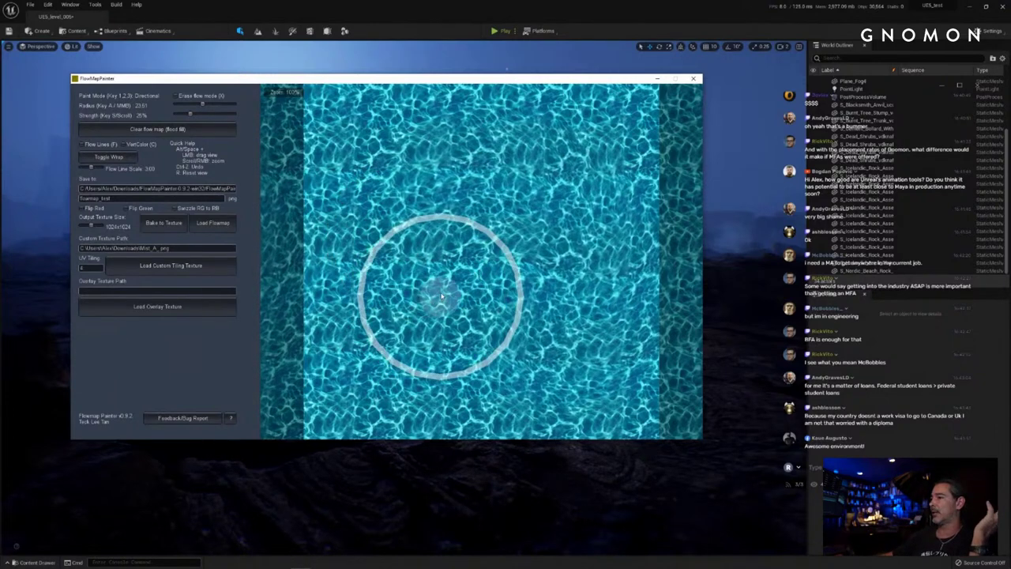
mouse_move(442, 296)
left_mouse_down()
mouse_move(485, 218)
mouse_move(479, 327)
left_mouse_up()
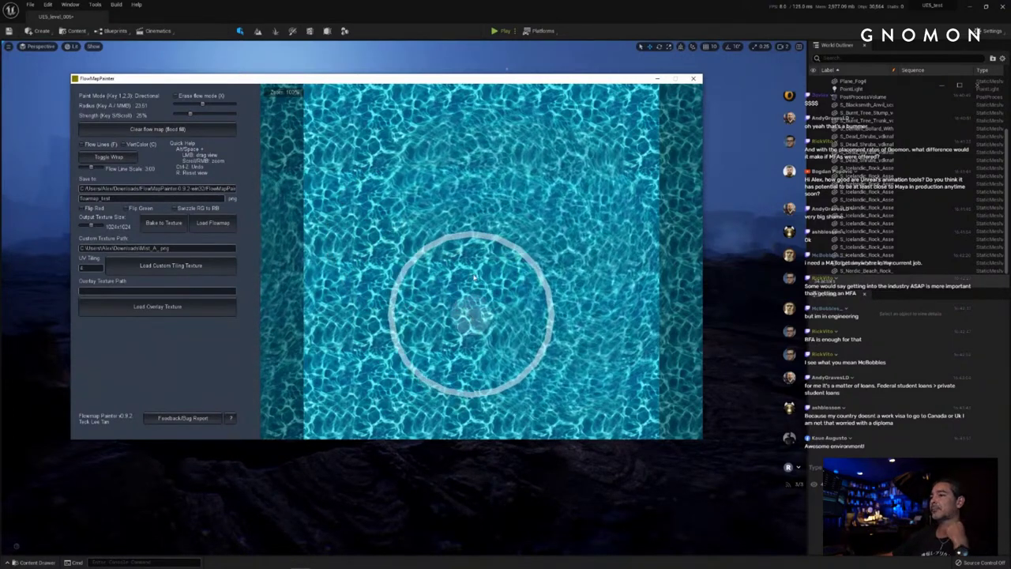
left_click_drag(486, 78, 494, 77)
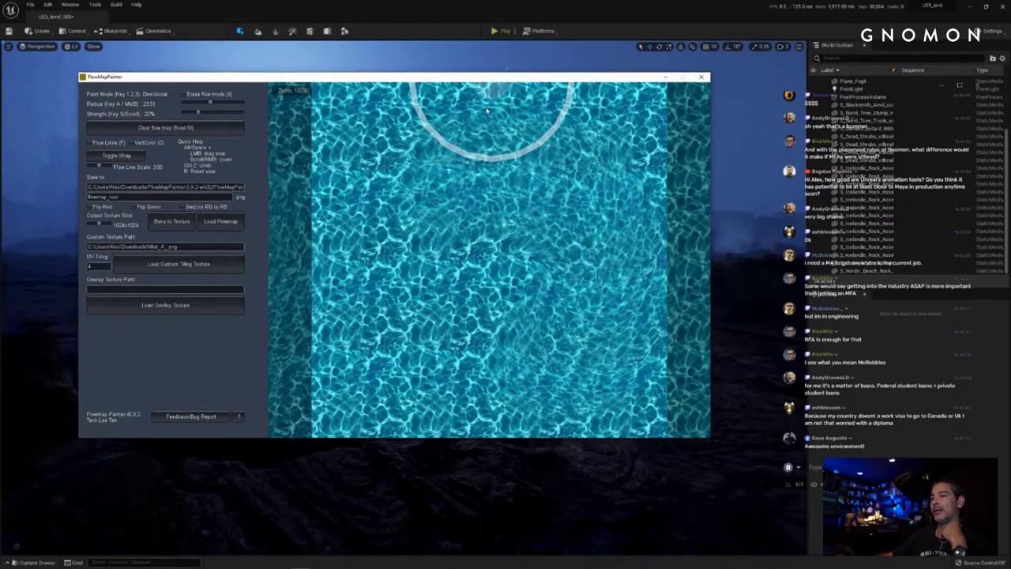
mouse_move(487, 111)
left_mouse_down()
mouse_move(384, 248)
mouse_move(477, 352)
mouse_move(542, 312)
left_mouse_up()
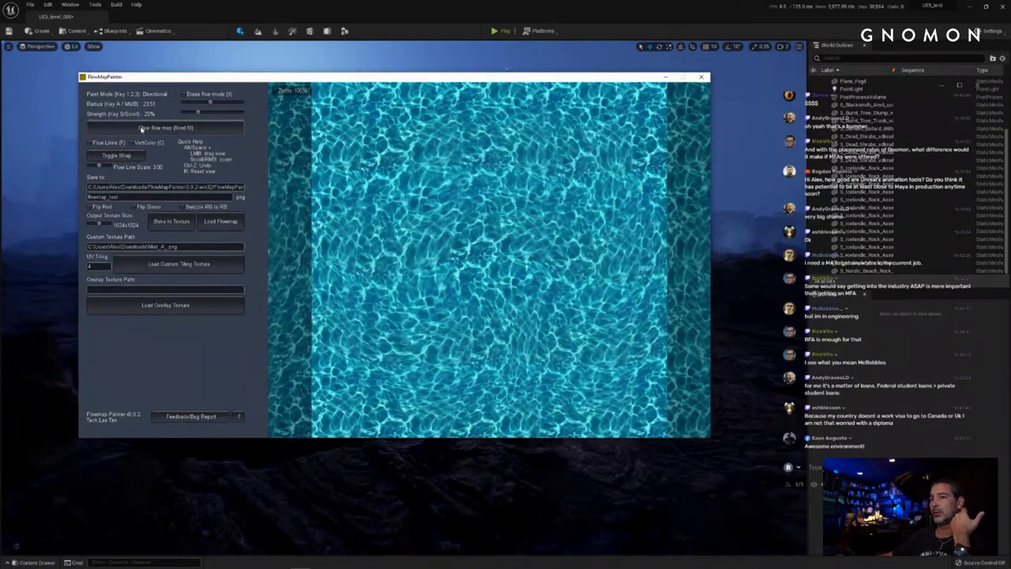
left_click(142, 128)
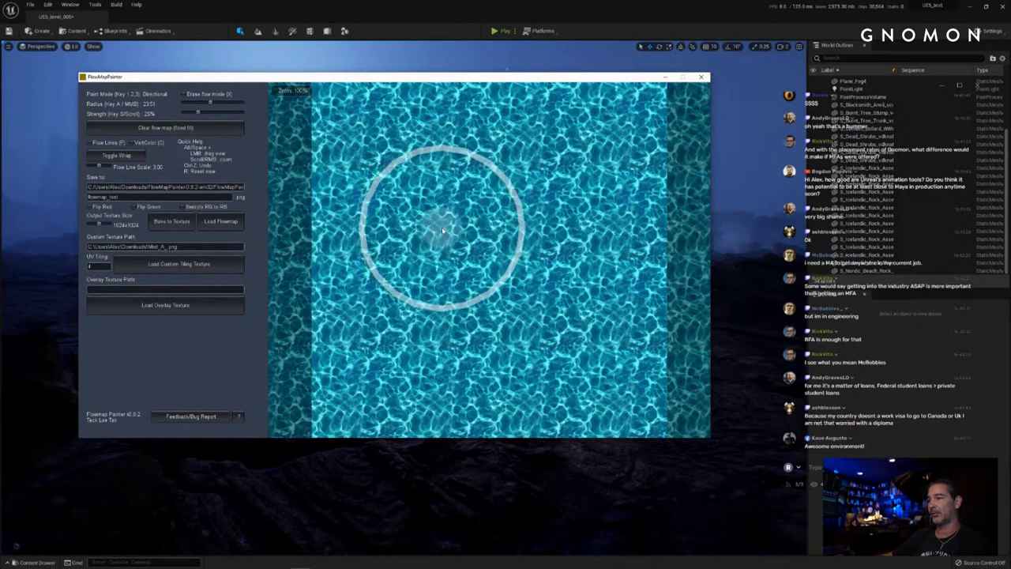
Step: Try painting flow in Pinch/Inflate mode and switch the paint mode to Vortex
key("2")
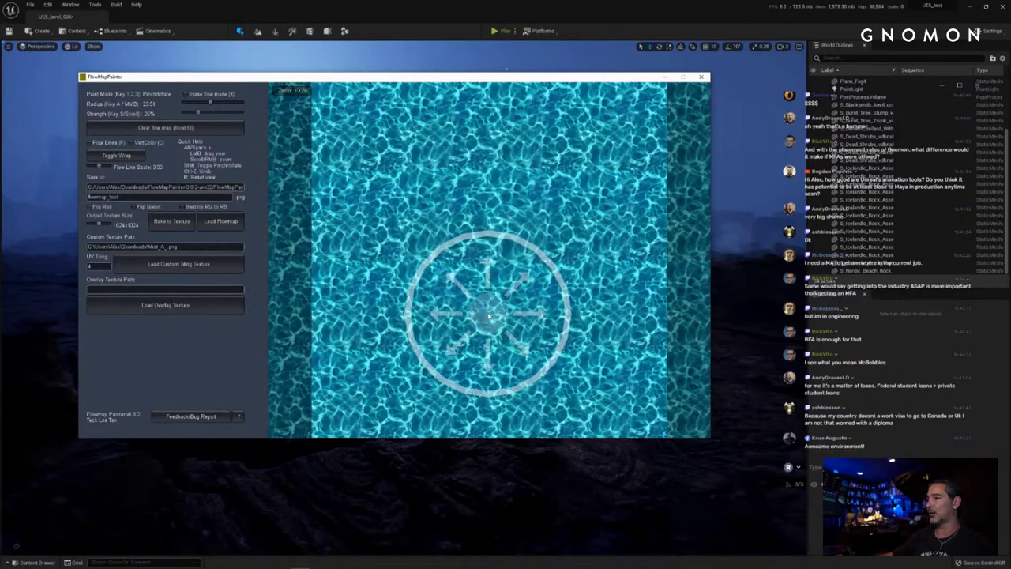
left_click_drag(489, 316, 451, 248)
key("2")
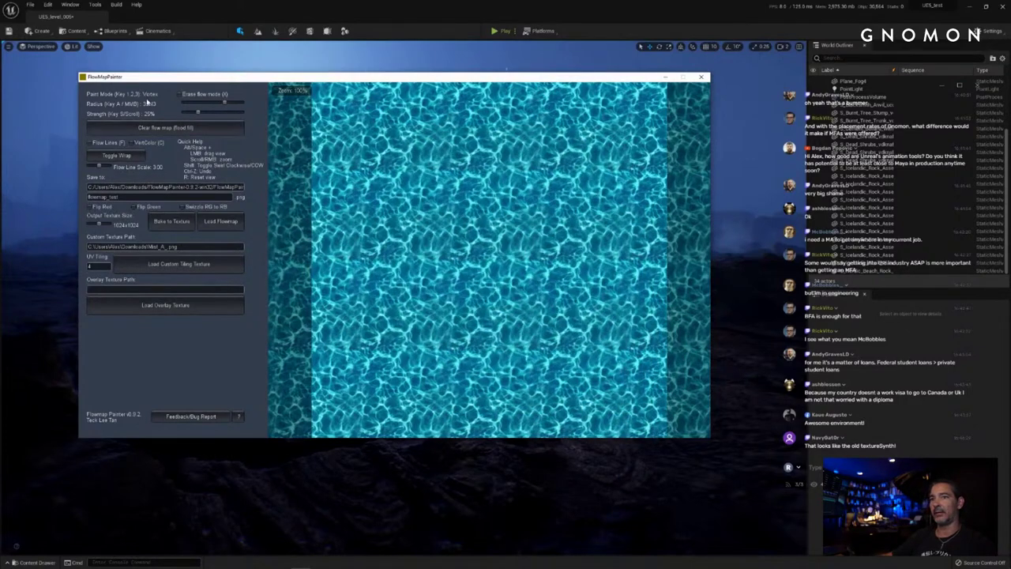
Step: Return to Directional paint mode with a brush radius of 21.86, paint sweeping flow strokes, and clear the flow map
key("1")
left_click_drag(226, 102, 210, 103)
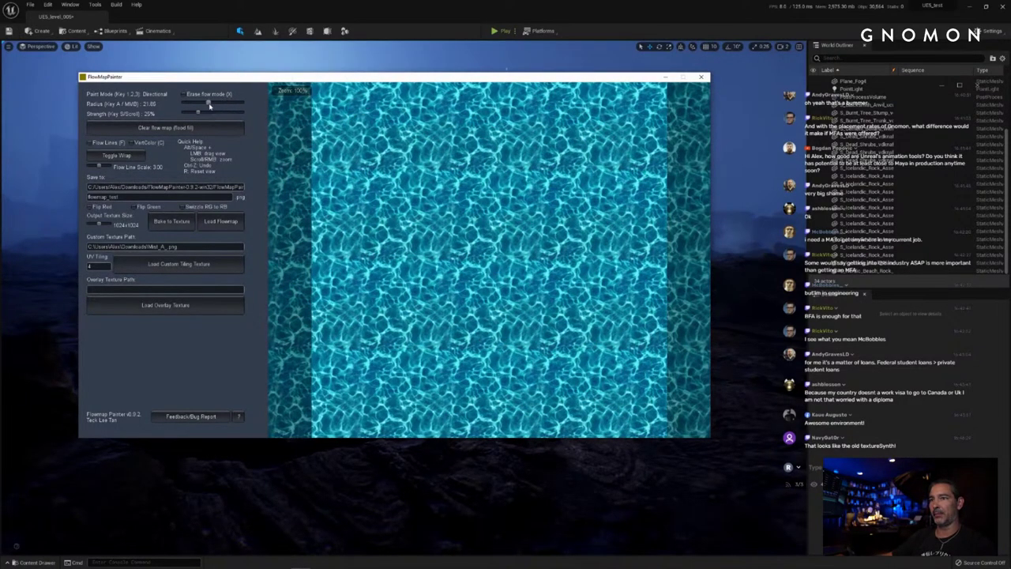
mouse_move(298, 150)
left_mouse_down()
mouse_move(429, 169)
mouse_move(479, 357)
mouse_move(463, 339)
mouse_move(551, 324)
left_mouse_up()
key("ctrl+z")
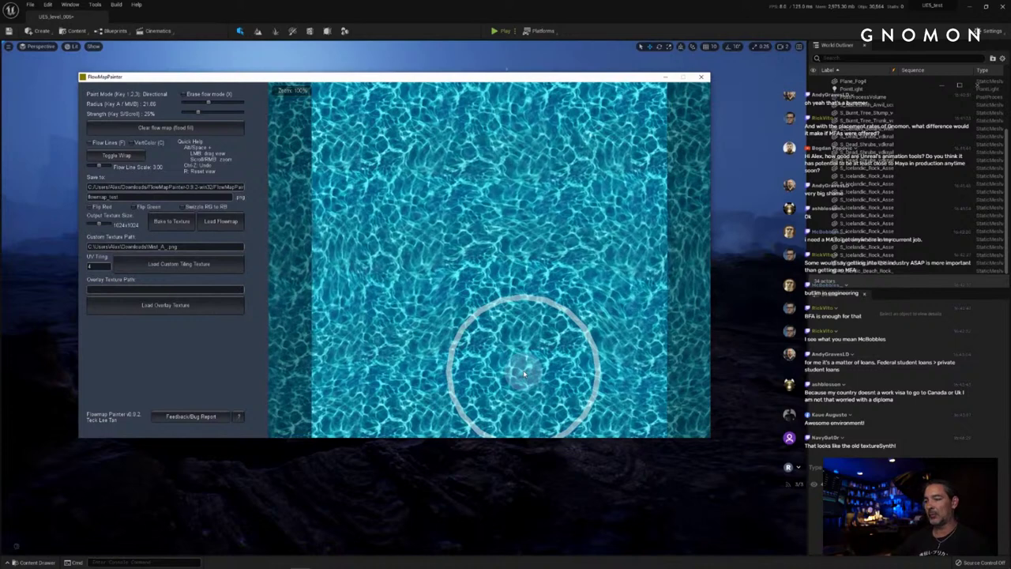
left_click(189, 128)
left_click_drag(437, 78, 453, 89)
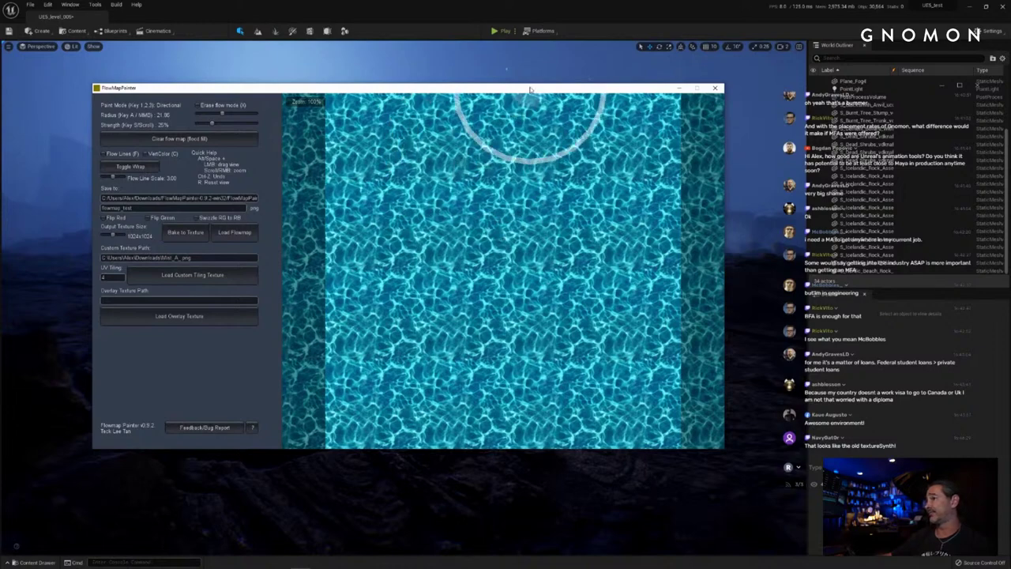
mouse_move(531, 89)
left_mouse_down()
mouse_move(519, 90)
mouse_move(520, 331)
mouse_move(532, 88)
left_mouse_up()
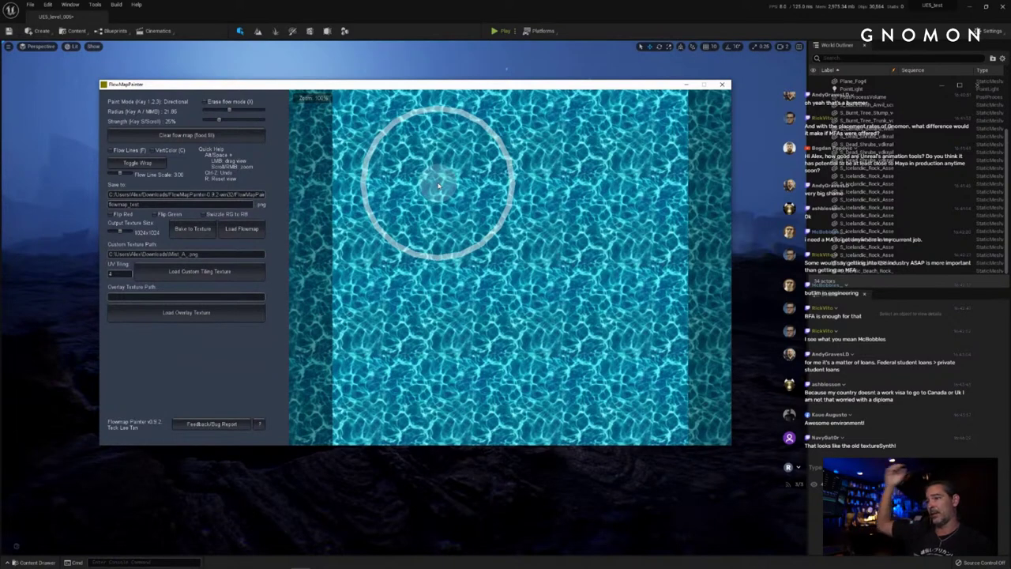
mouse_move(484, 89)
left_mouse_down()
mouse_move(488, 98)
mouse_move(450, 100)
left_mouse_up()
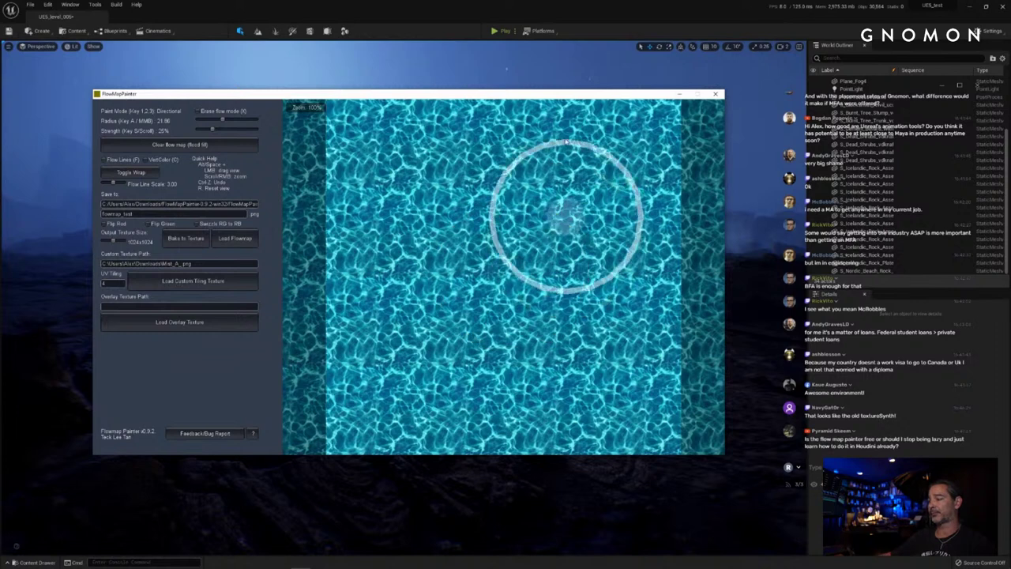
mouse_move(557, 96)
left_mouse_down()
mouse_move(550, 85)
mouse_move(556, 92)
left_mouse_up()
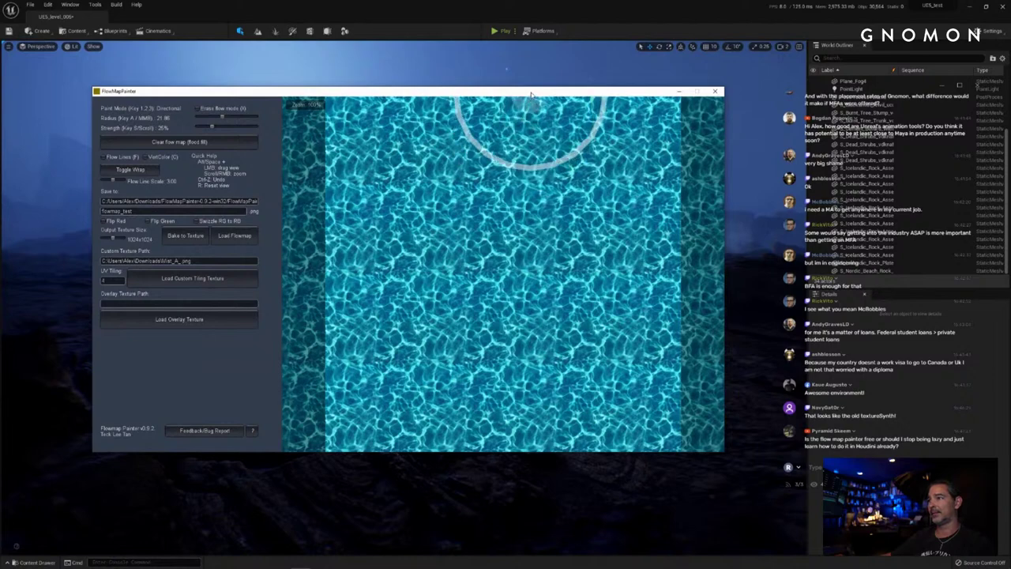
left_click_drag(531, 95, 535, 79)
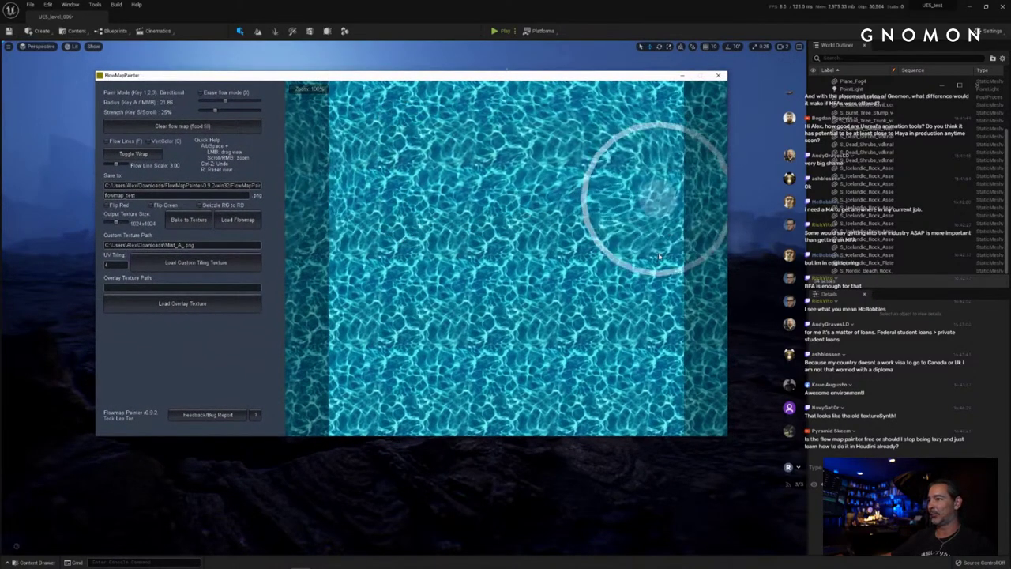
Step: Paint a directional flow pattern across the water preview and clear the flow map
mouse_move(660, 257)
left_mouse_down()
mouse_move(554, 372)
mouse_move(463, 124)
mouse_move(524, 170)
mouse_move(241, 138)
left_mouse_up()
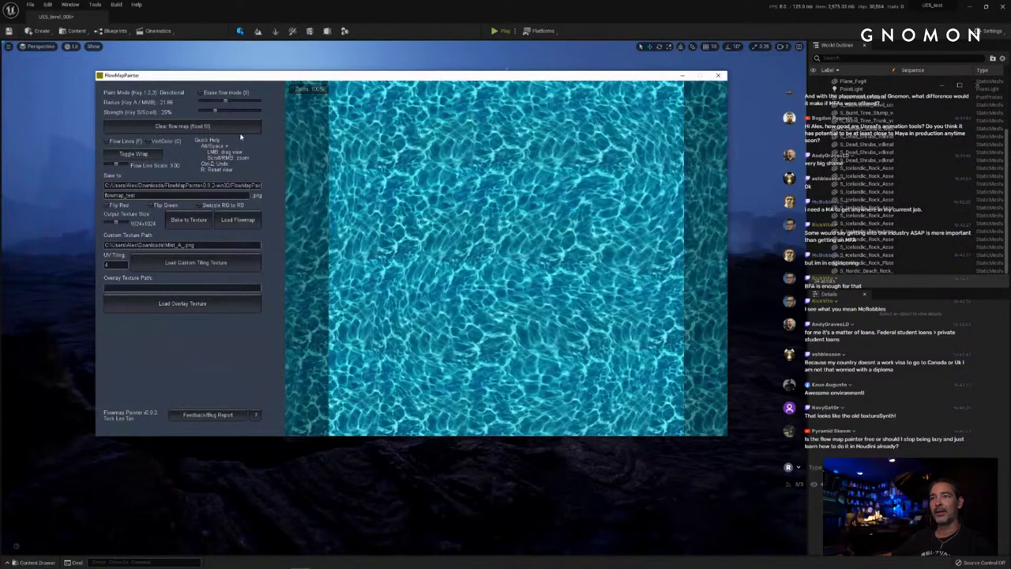
left_click(233, 127)
left_click_drag(494, 79, 496, 91)
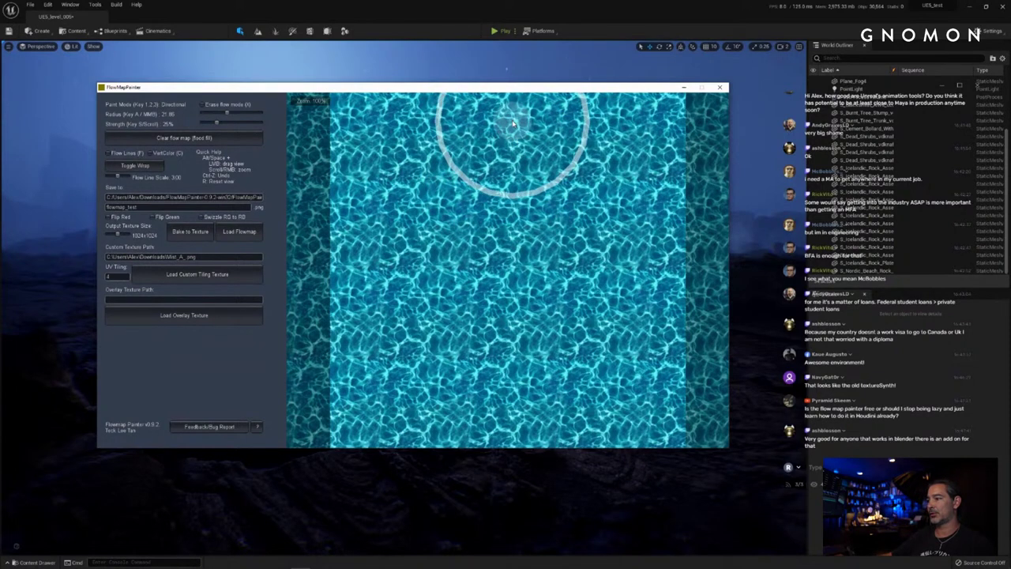
left_click_drag(510, 89, 505, 95)
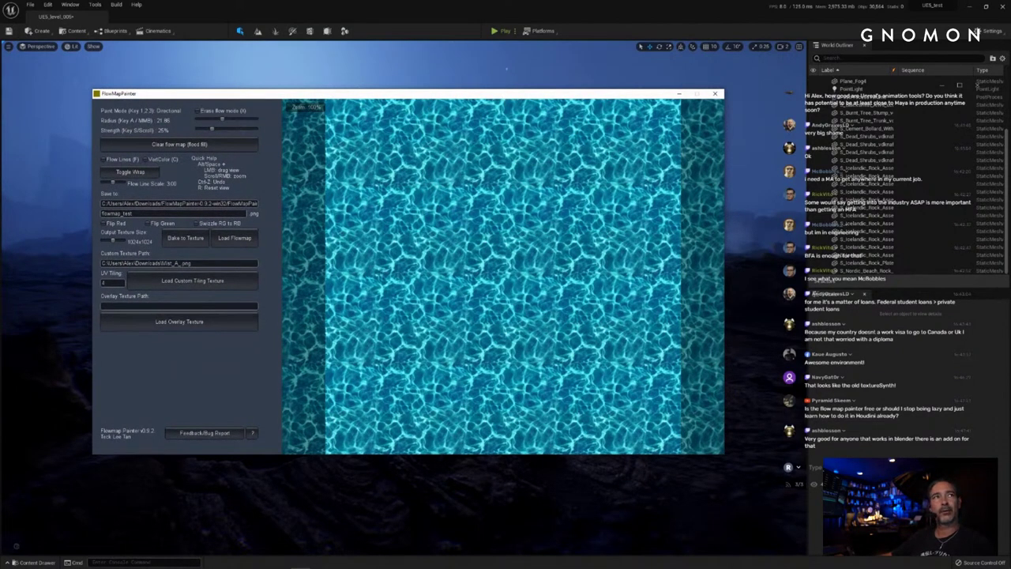
left_click(506, 69)
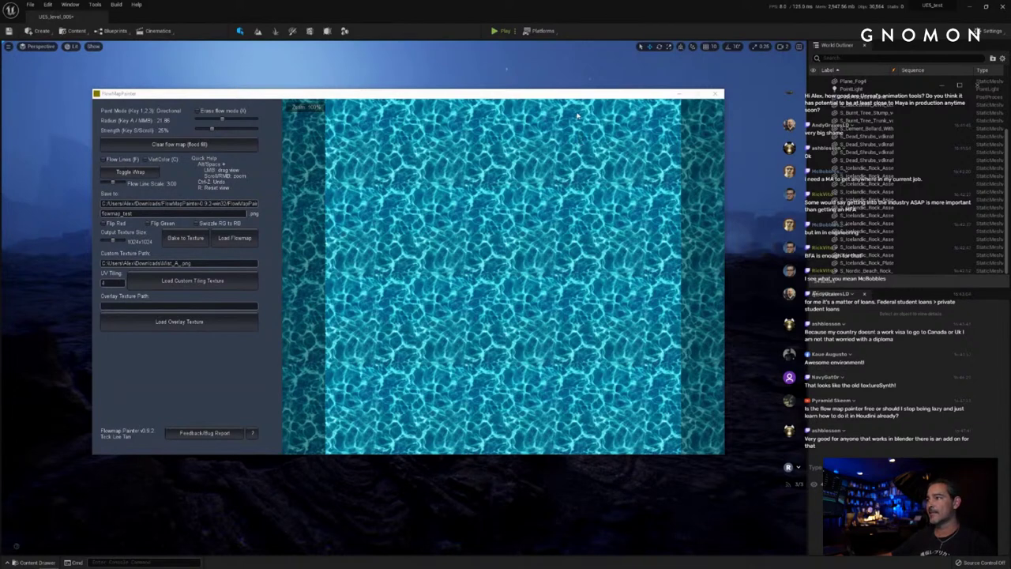
Step: Close the FlowMapPainter window and return to the night scene in Unreal Engine
left_click_drag(580, 94, 614, 91)
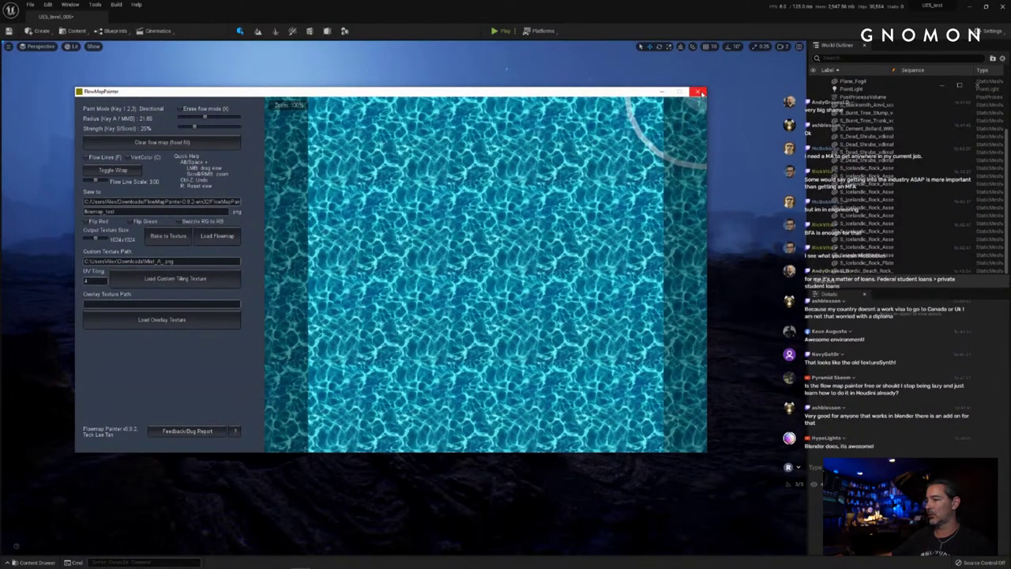
mouse_move(497, 93)
left_mouse_down()
mouse_move(511, 93)
mouse_move(496, 95)
left_mouse_up()
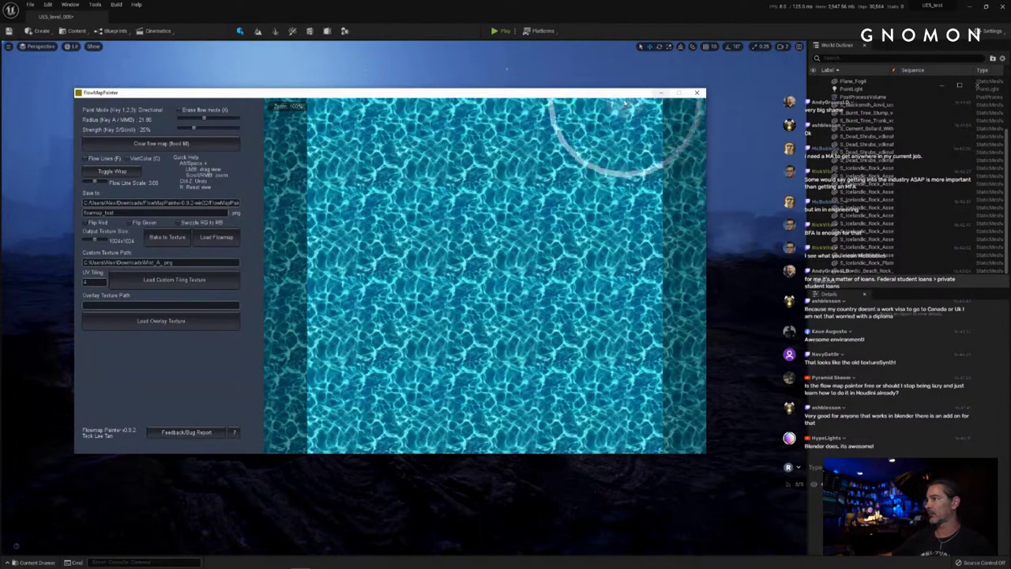
left_click(688, 99)
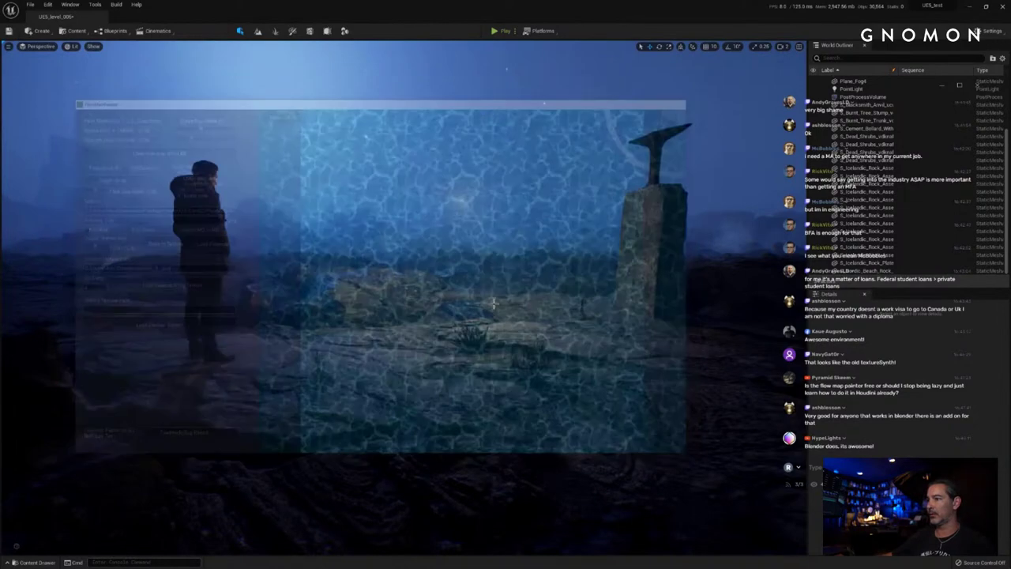
right_click_drag(466, 313, 429, 322)
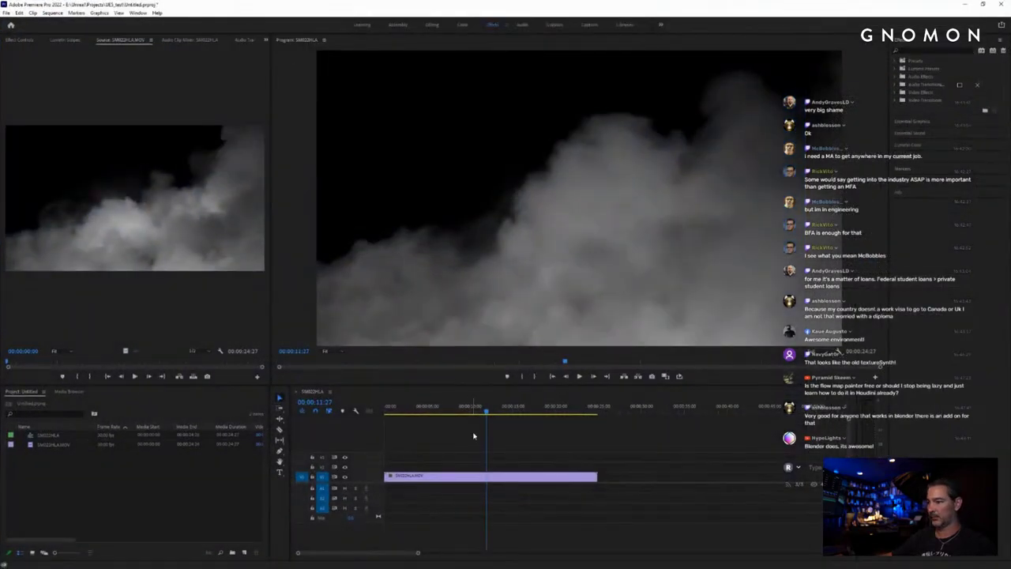
Step: Switch to Adobe Premiere Pro, scrub through the smoke clip in the sequence, and return the playhead to its start
left_click(470, 410)
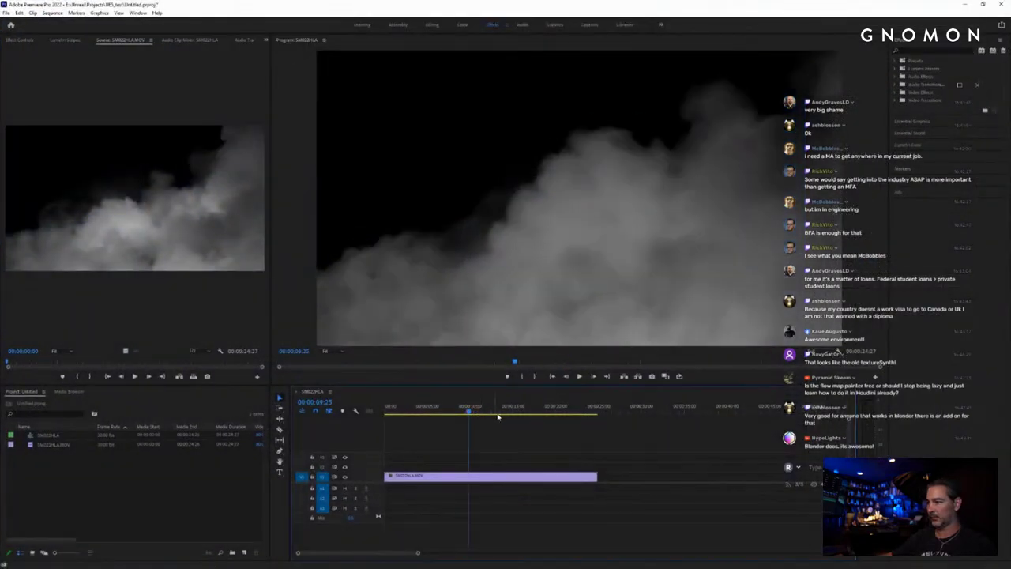
left_click_drag(497, 411, 406, 419)
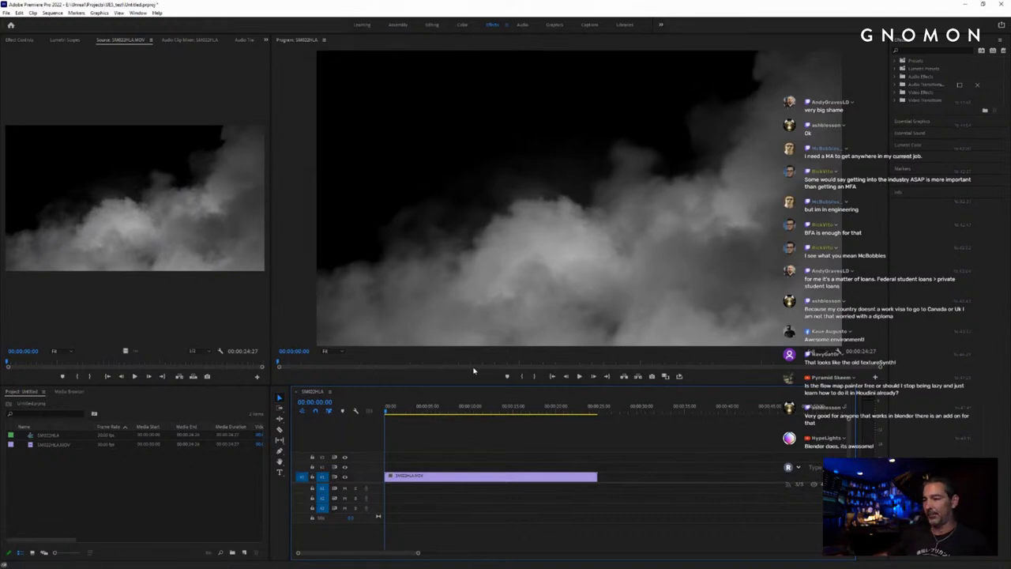
left_click(429, 410)
key("Home")
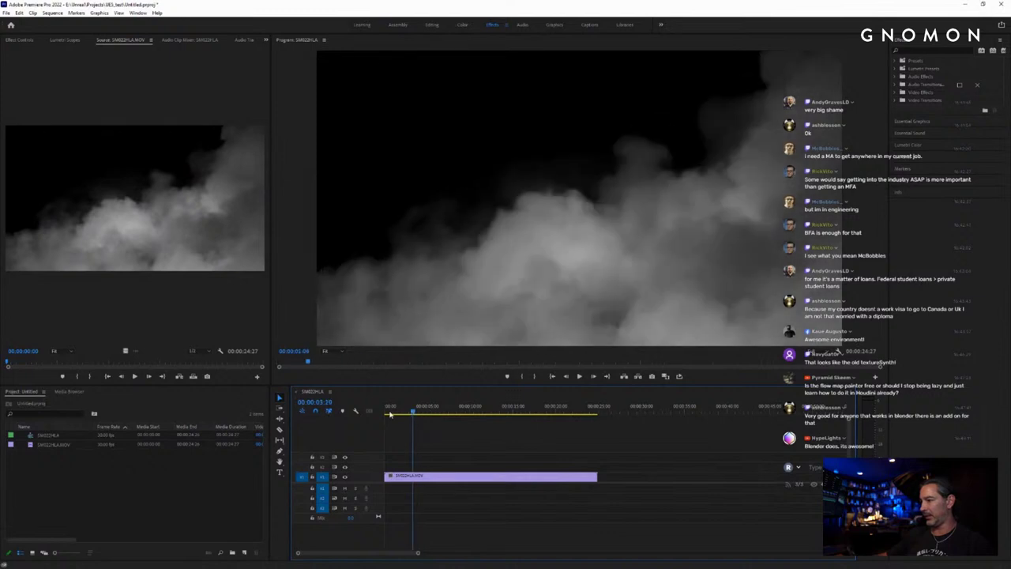
Step: Play the smoke clip from the beginning, scrub back to its start, and briefly replay it
left_click(60, 474)
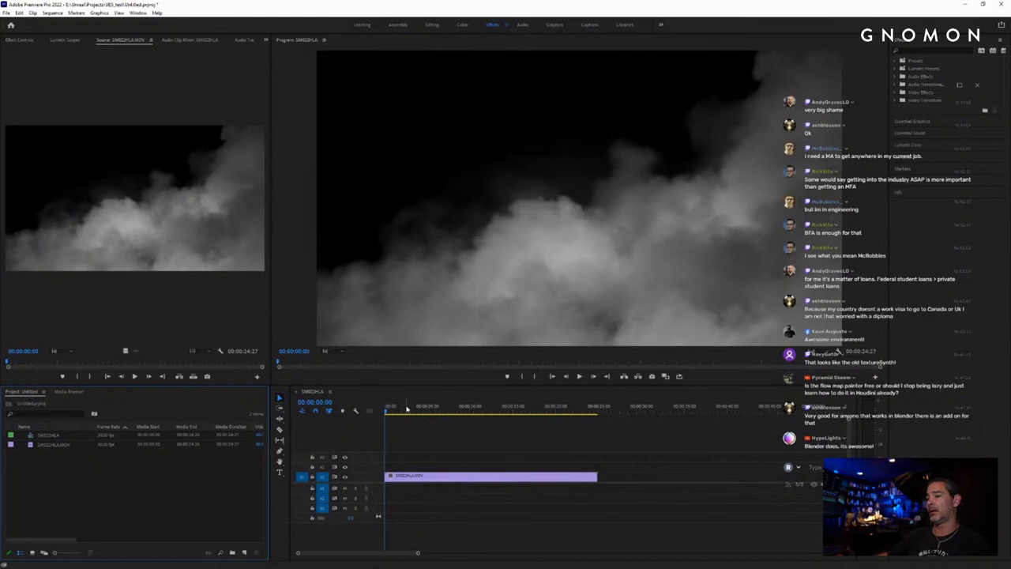
left_click(377, 416)
key("space")
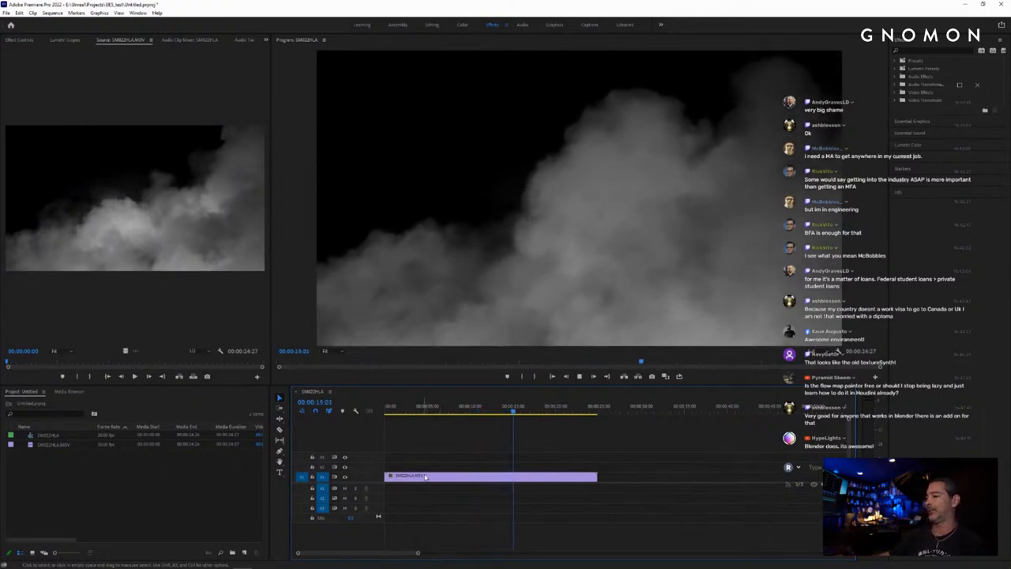
left_click(499, 408)
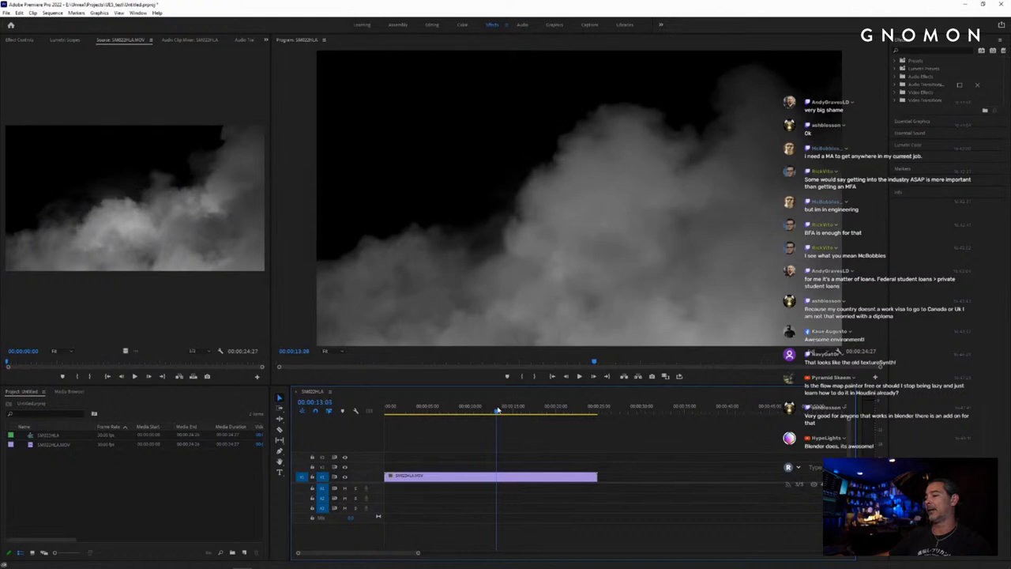
left_click_drag(498, 409, 381, 415)
key("space")
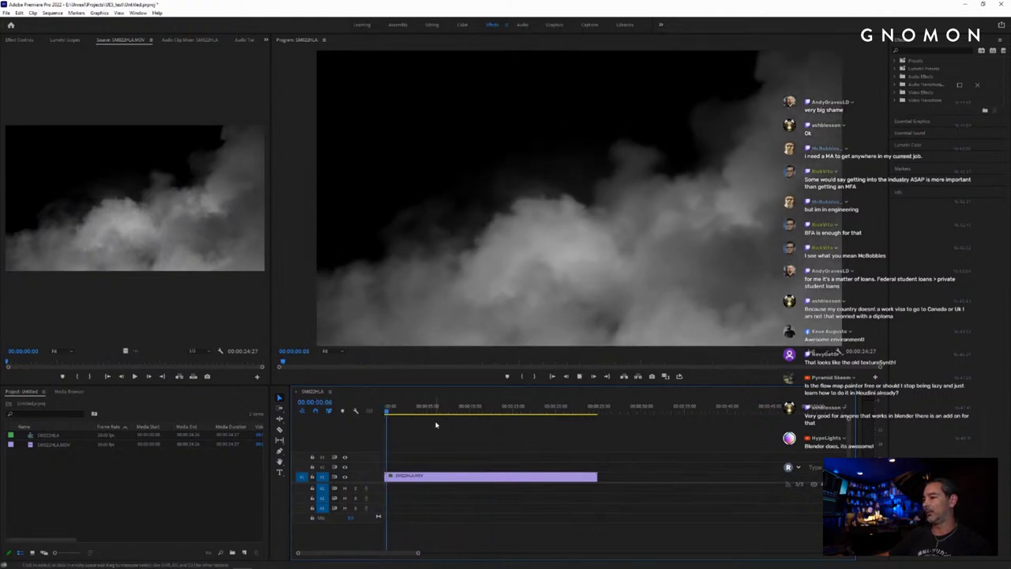
key("space")
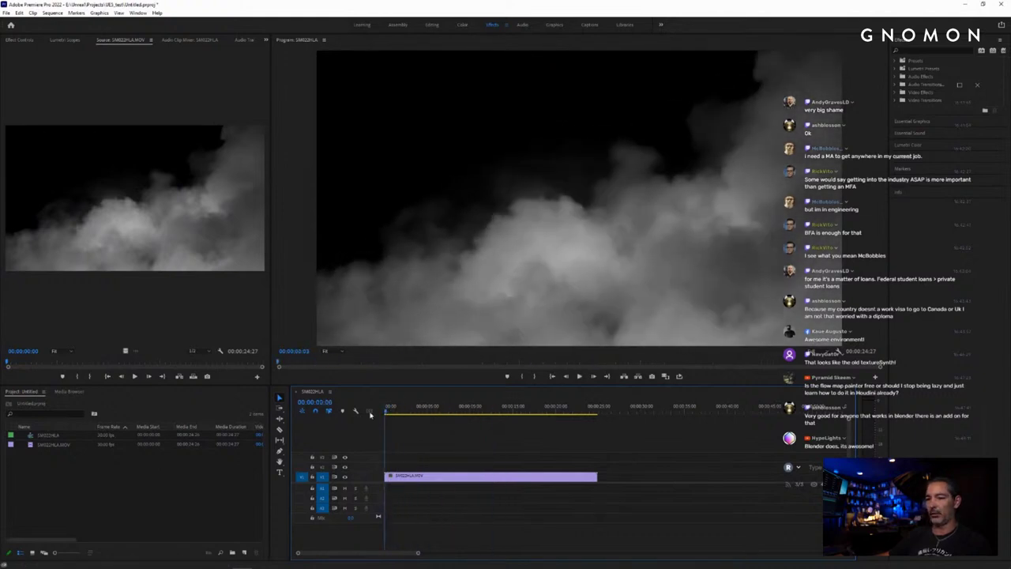
right_click(95, 487)
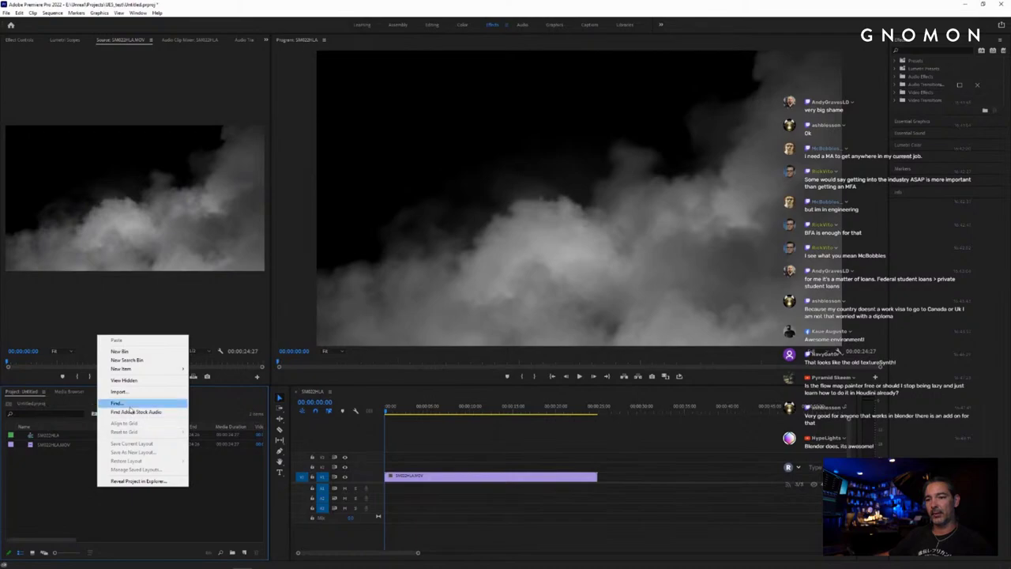
left_click(139, 394)
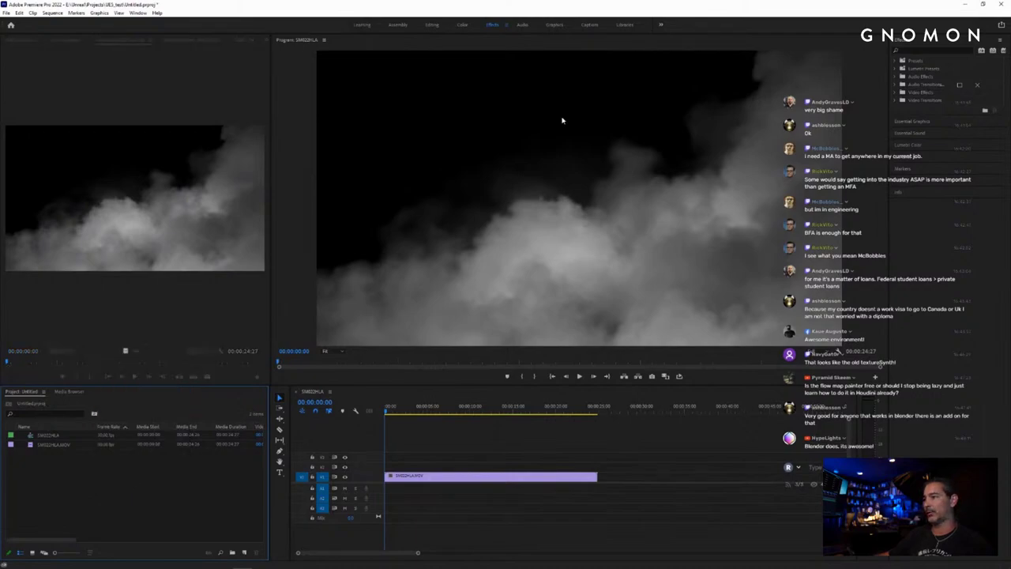
key("ctrl+i")
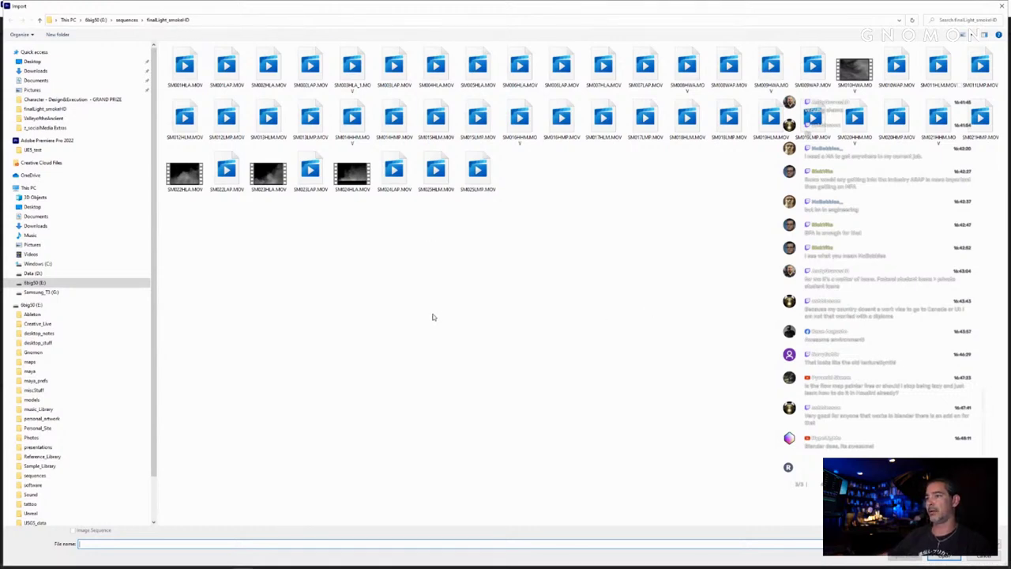
left_click(986, 558)
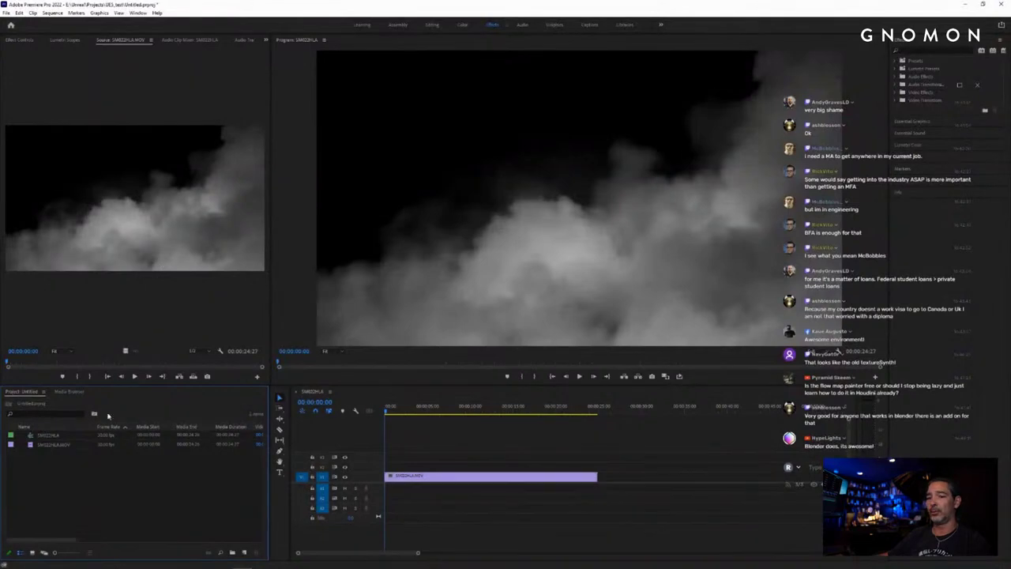
Step: Browse the drive's media folders to the finalLight_smokeHD folder inside sequences and show its smoke clips
left_click(68, 391)
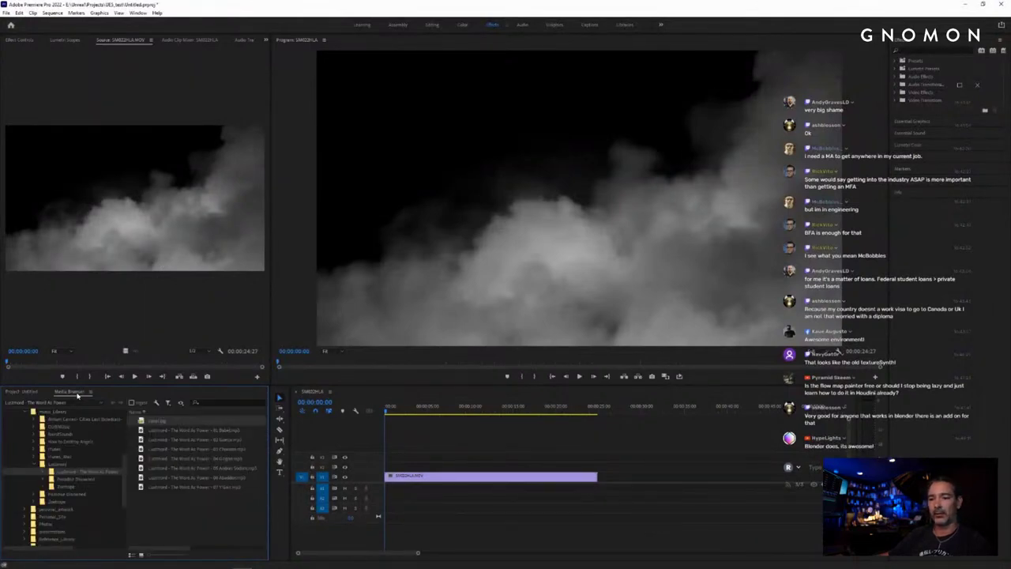
left_click(34, 468)
scroll(29, 473, "up", 3)
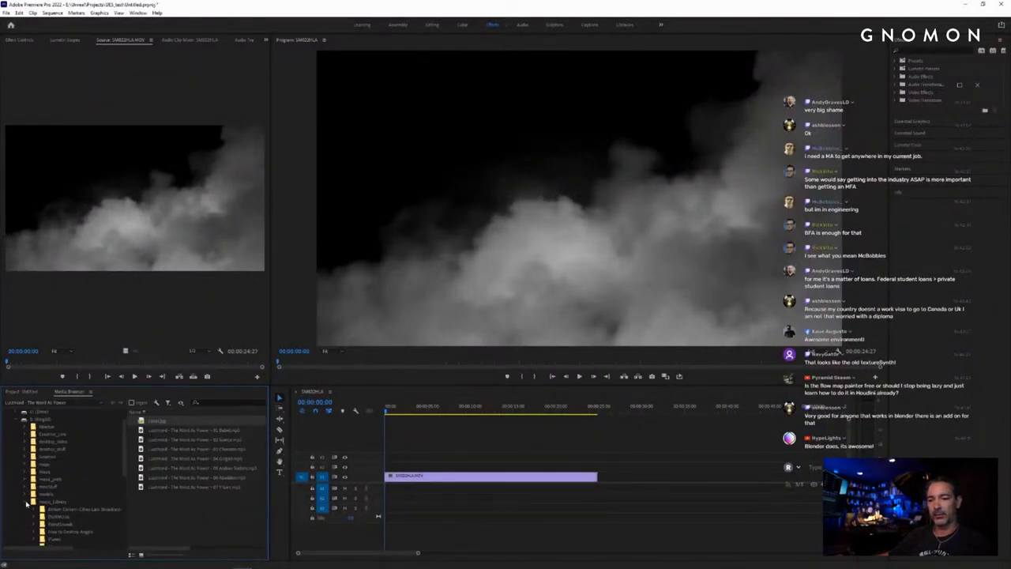
left_click(26, 503)
scroll(66, 471, "down", 3)
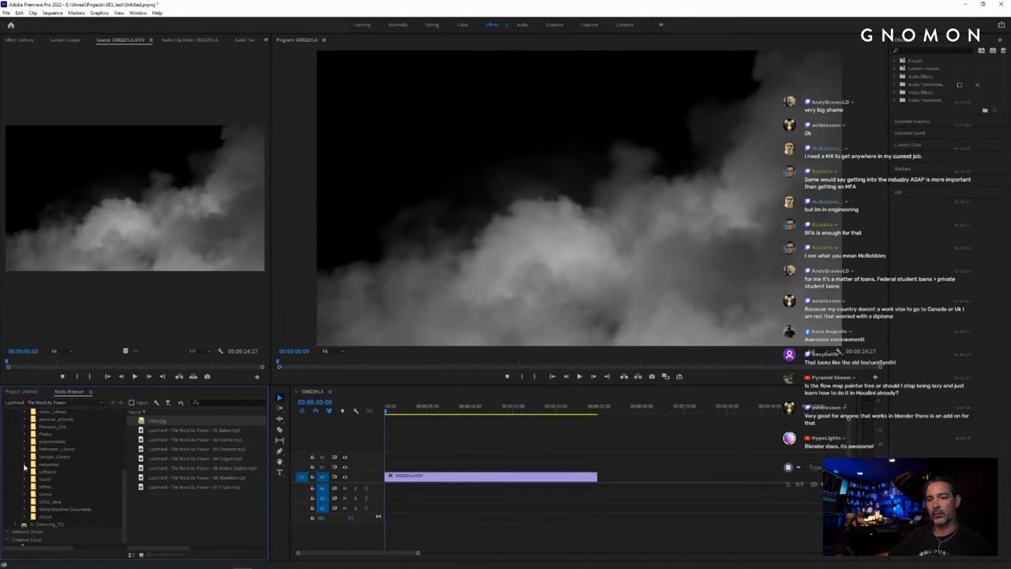
left_click(25, 468)
scroll(103, 471, "down", 2)
scroll(103, 473, "down", 2)
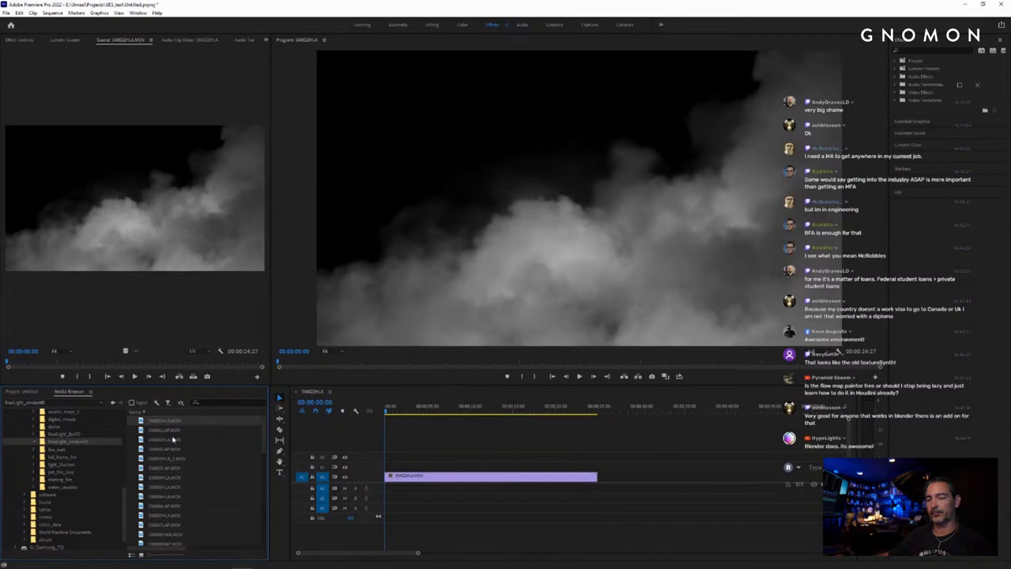
Step: Load the clip SM001LAP.MOV for source preview and play it
double_click(142, 430)
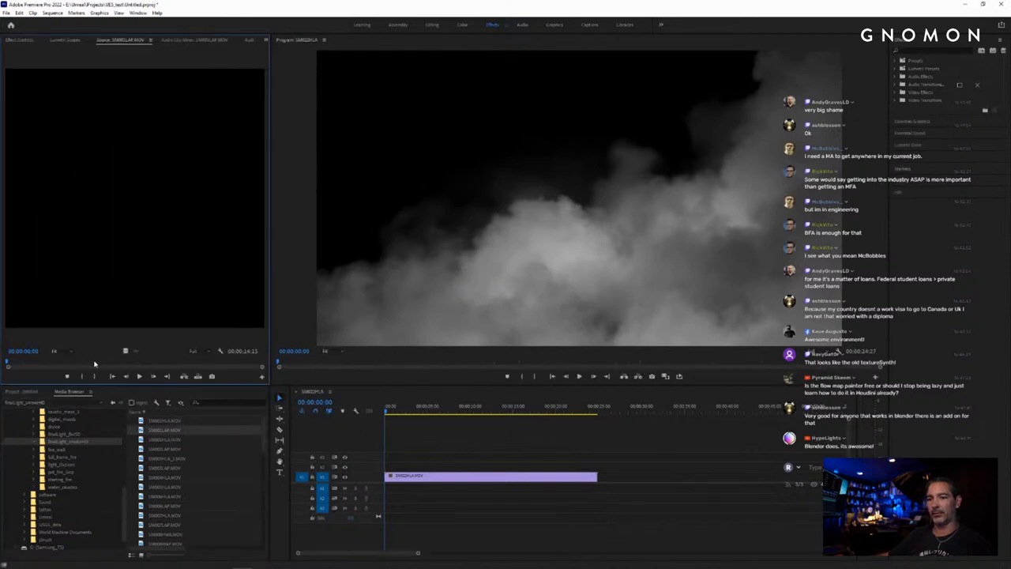
key("space")
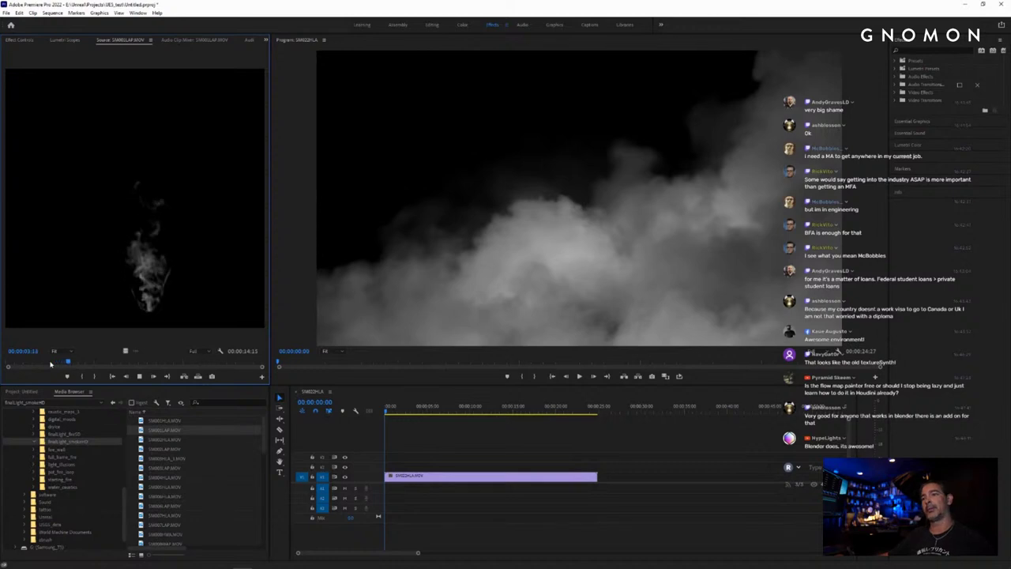
Step: Play and scrub through the open smoke clip in the source monitor to about 00:00:10:29
key("space")
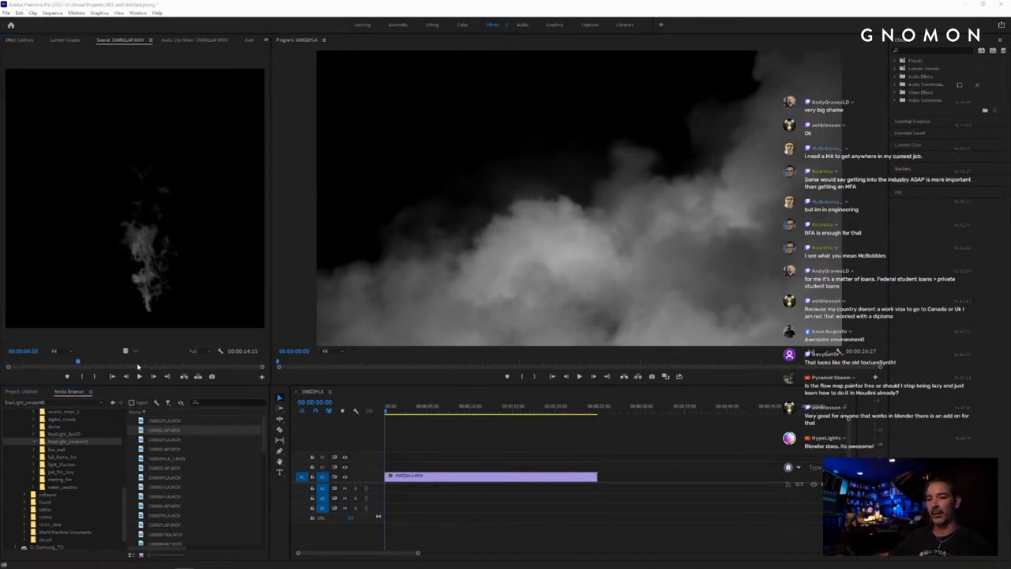
left_click(140, 377)
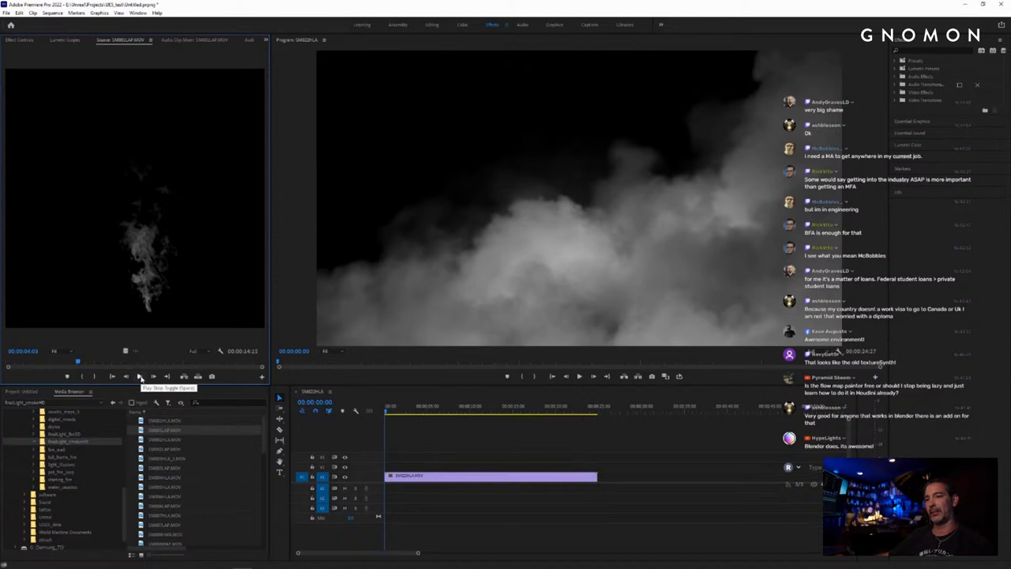
left_click(139, 378)
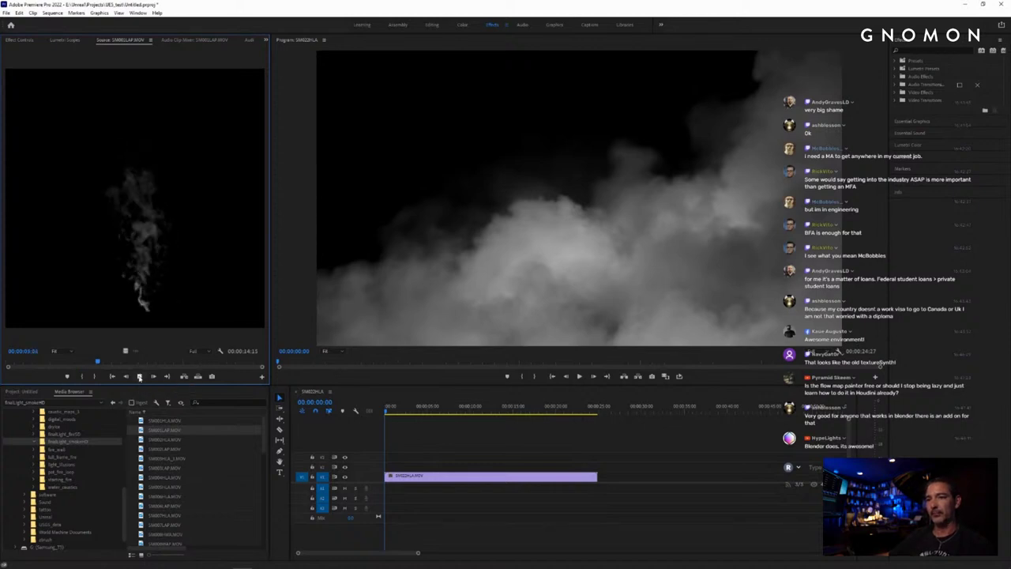
left_click(135, 361)
left_click_drag(134, 361, 199, 362)
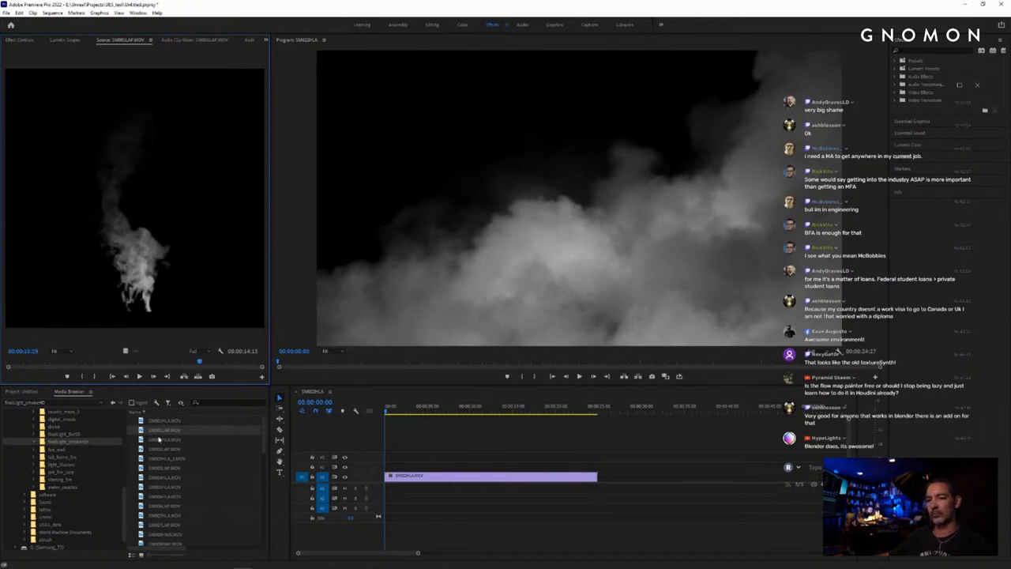
Step: Preview the fourth smoke clip in the media browser list and enlarge the source monitor while it plays
left_click(159, 440)
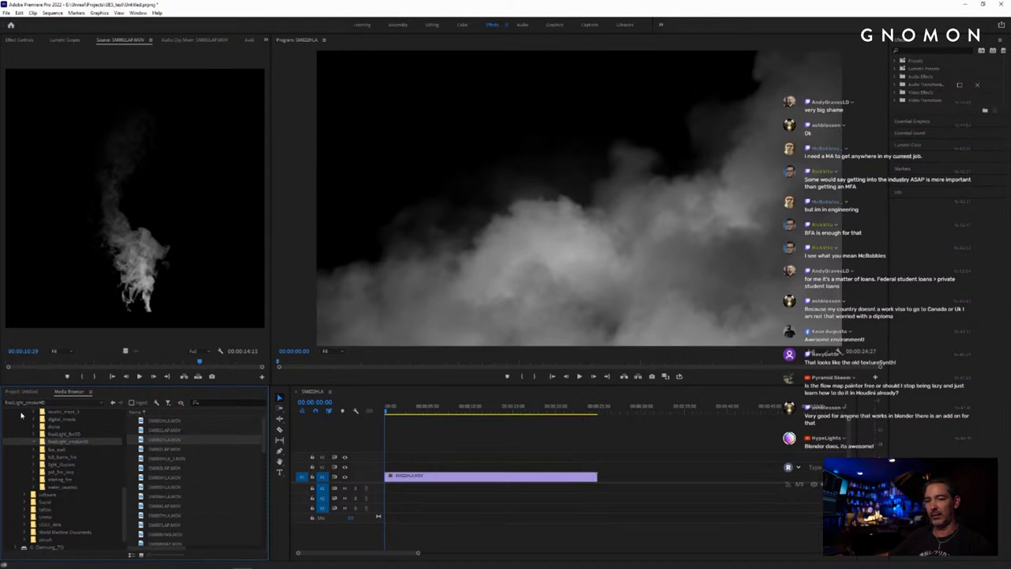
left_click(157, 449)
double_click(143, 452)
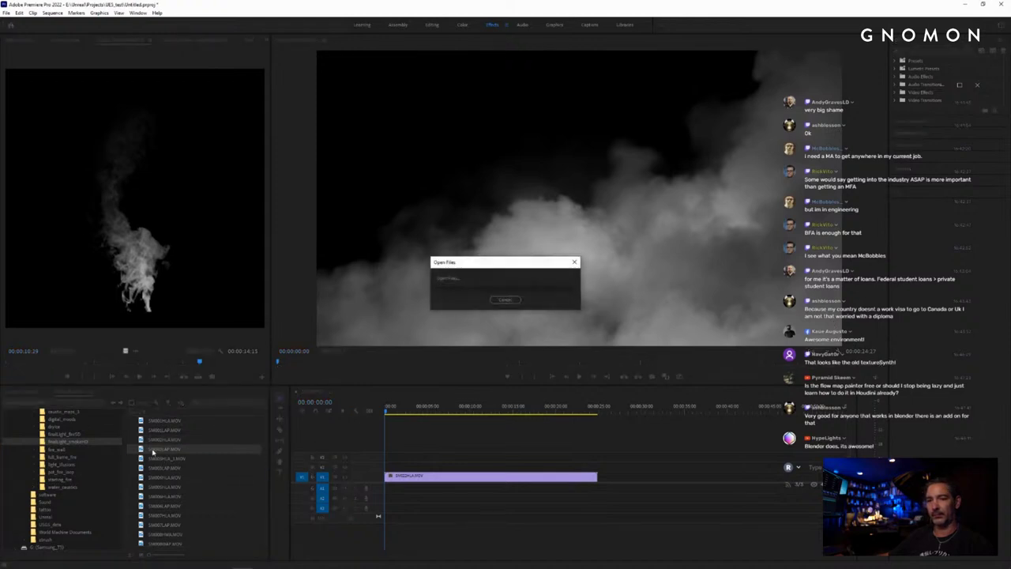
left_click(139, 377)
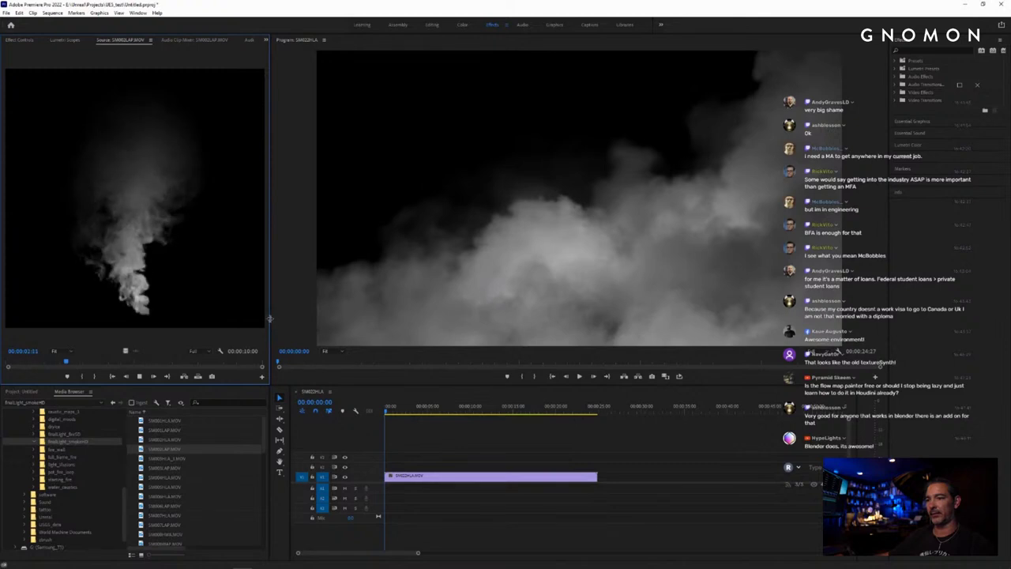
left_click_drag(269, 320, 455, 431)
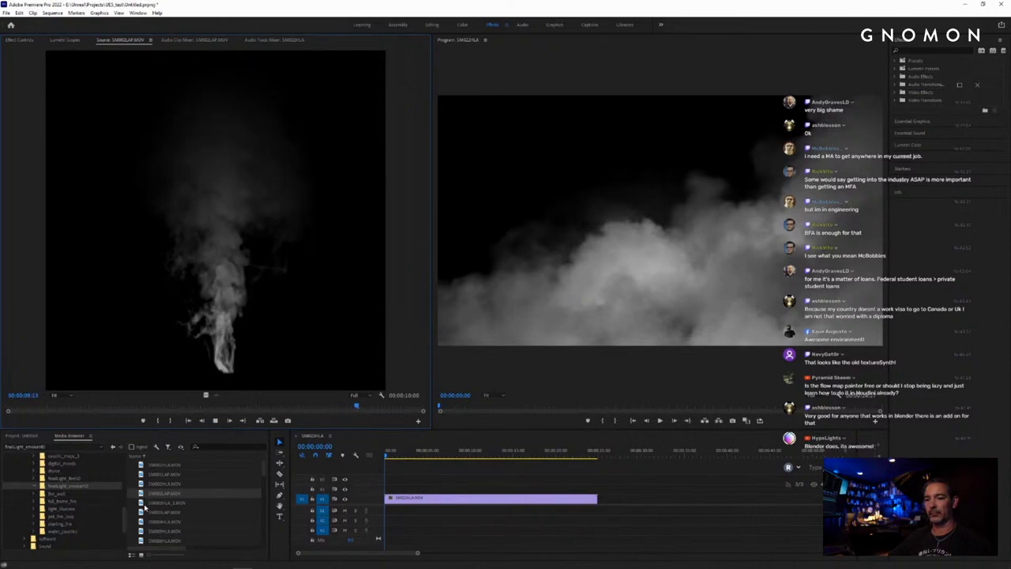
Step: Preview the next two smoke clips in the list, playing the second from late in its footage
double_click(141, 504)
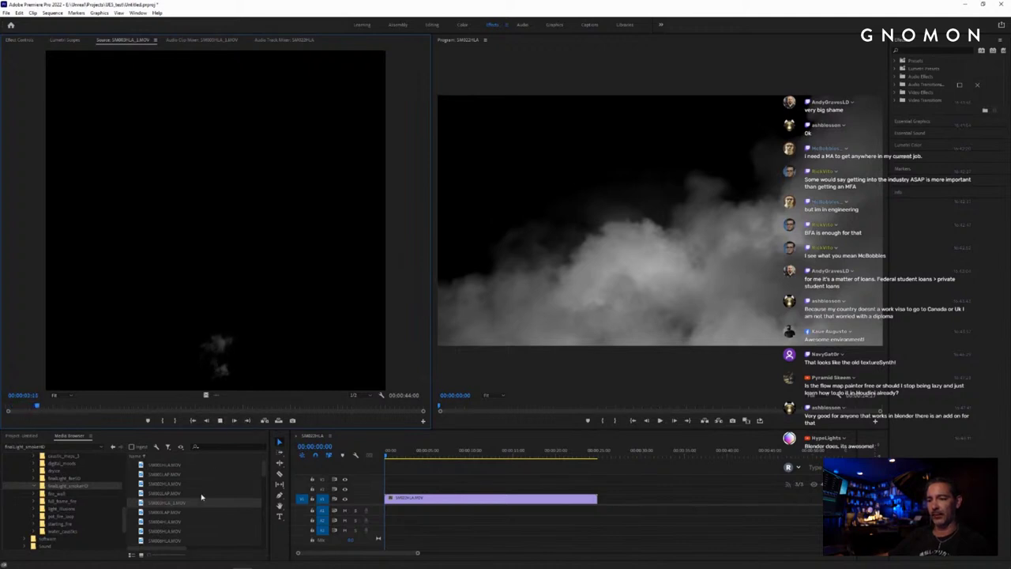
left_click(162, 515)
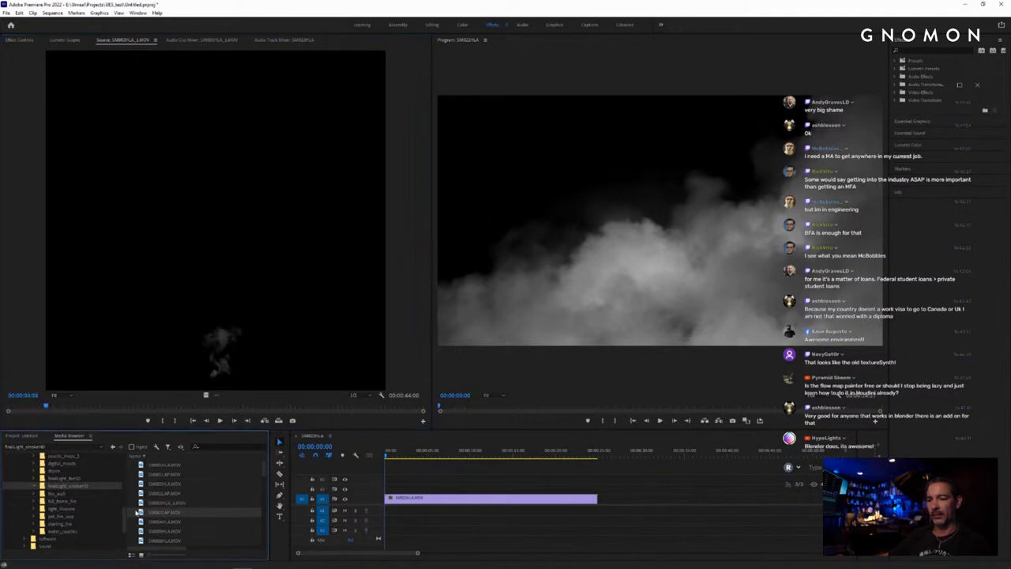
double_click(152, 515)
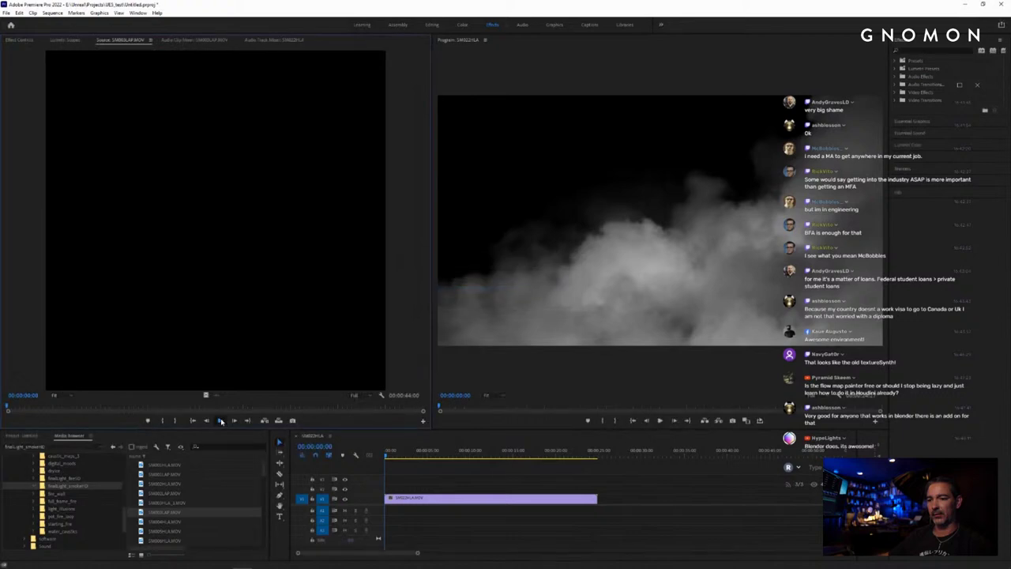
left_click(221, 422)
left_click_drag(108, 405, 365, 412)
key("space")
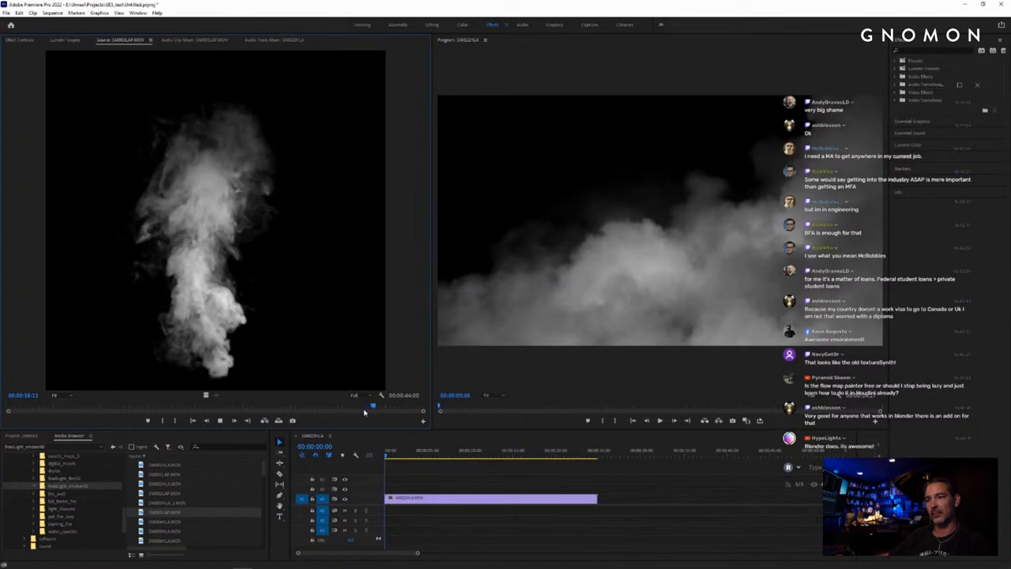
key("space")
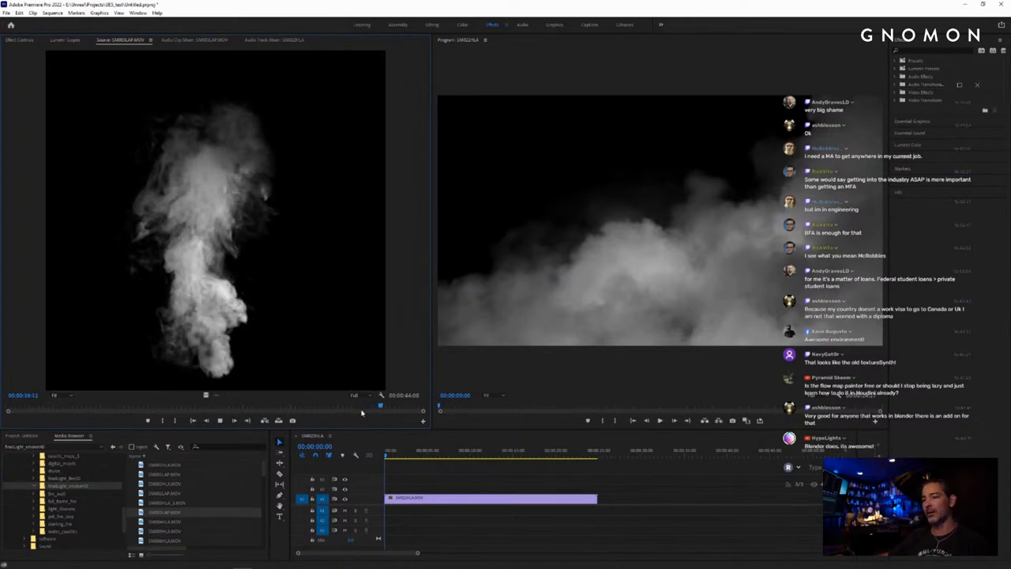
Step: Scrub the final seconds of the previewed smoke clip to examine the full plume, stopping at about 42 seconds
mouse_move(388, 407)
left_mouse_down()
mouse_move(347, 407)
mouse_move(422, 408)
mouse_move(153, 403)
mouse_move(419, 407)
mouse_move(402, 407)
left_mouse_up()
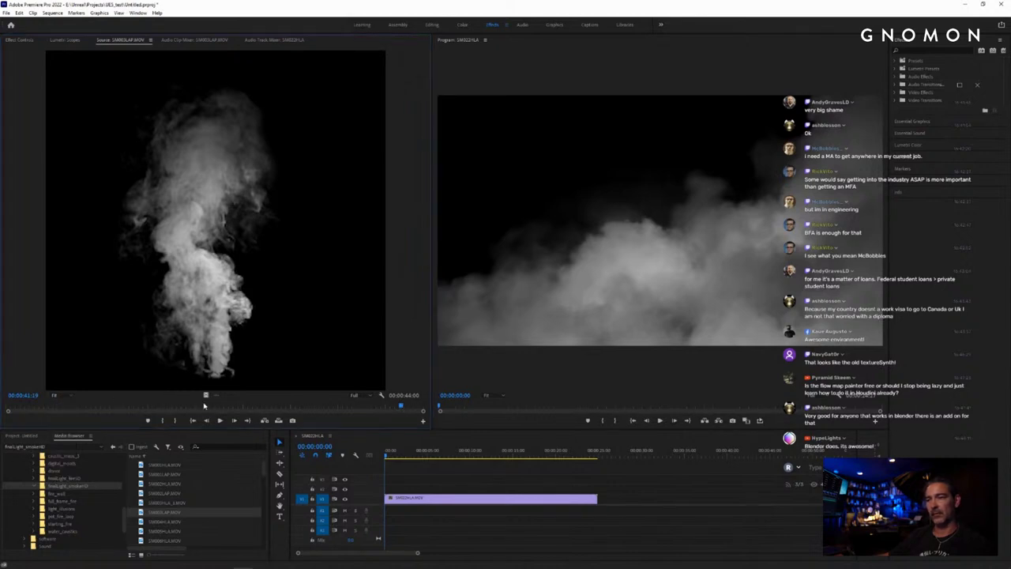
left_click_drag(401, 408, 403, 406)
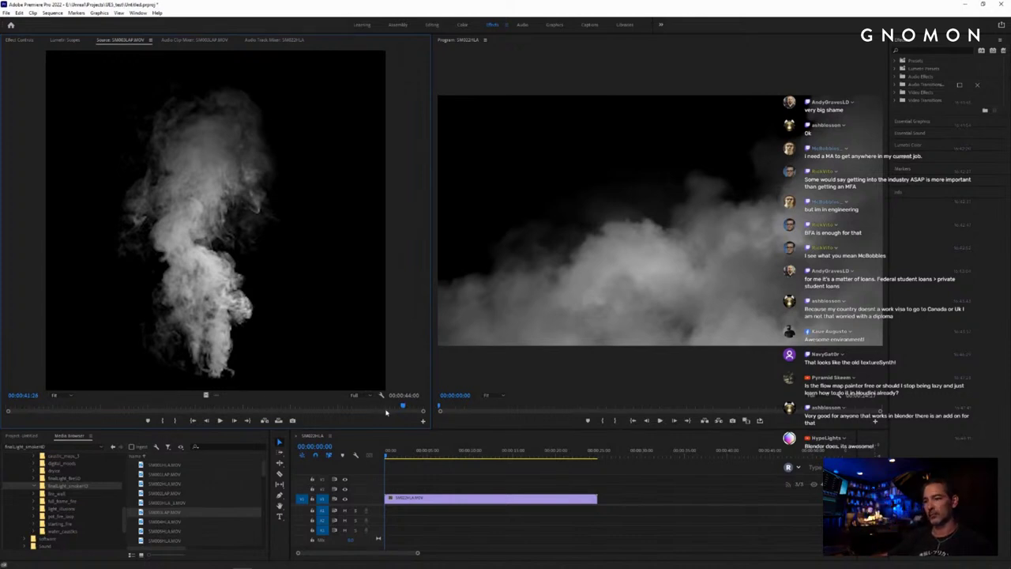
mouse_move(396, 407)
left_mouse_down()
mouse_move(430, 407)
mouse_move(393, 408)
mouse_move(412, 408)
left_mouse_up()
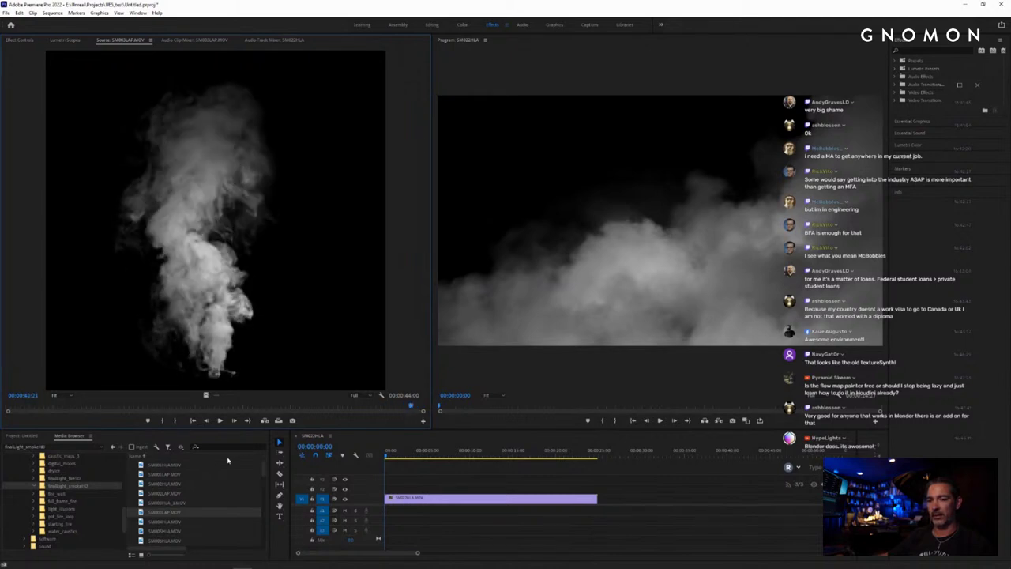
Step: Import the smoke clip whose name ends in _1.MOV from the media browser into the project
right_click(168, 515)
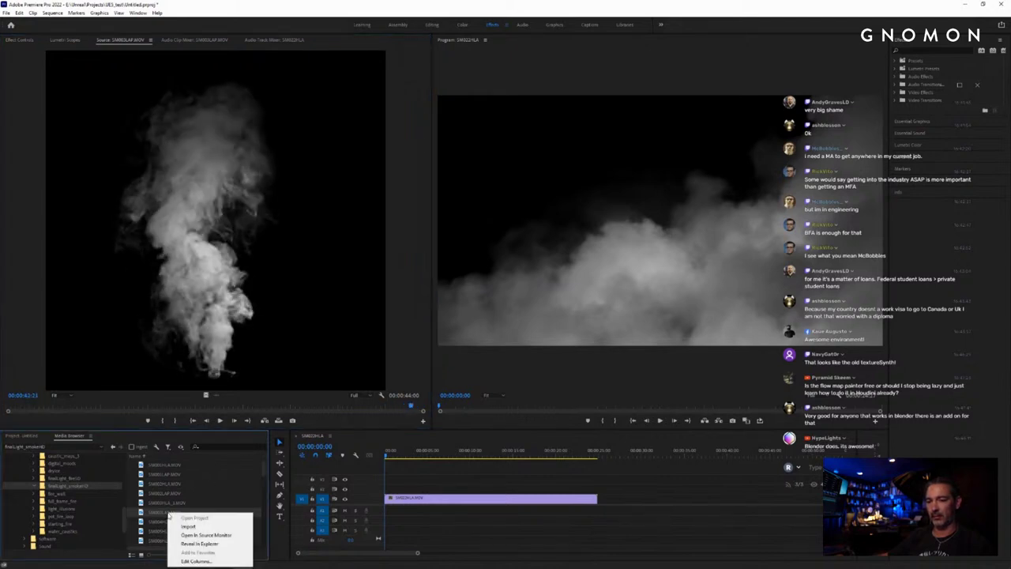
left_click(158, 516)
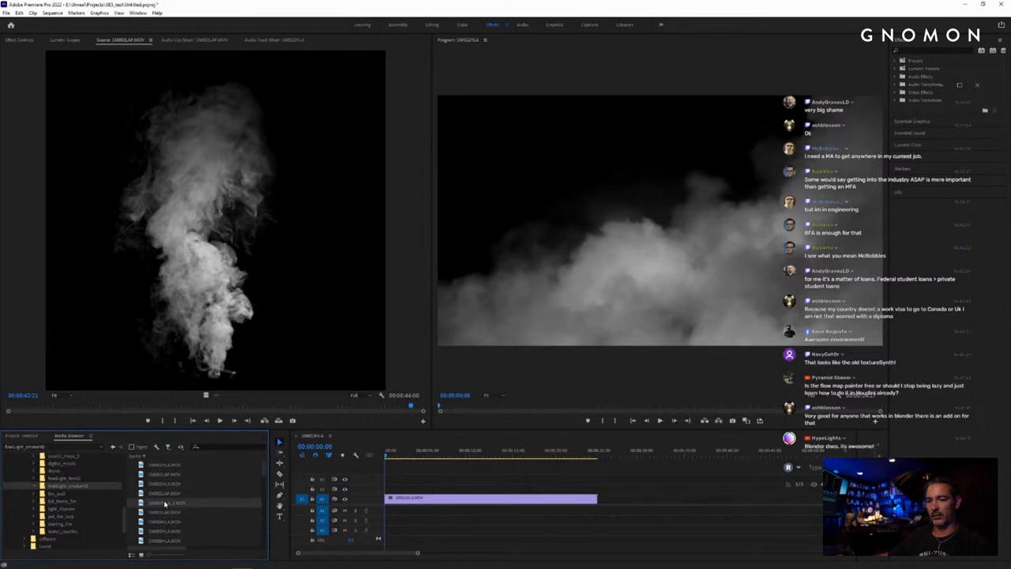
right_click(163, 503)
left_click(194, 517)
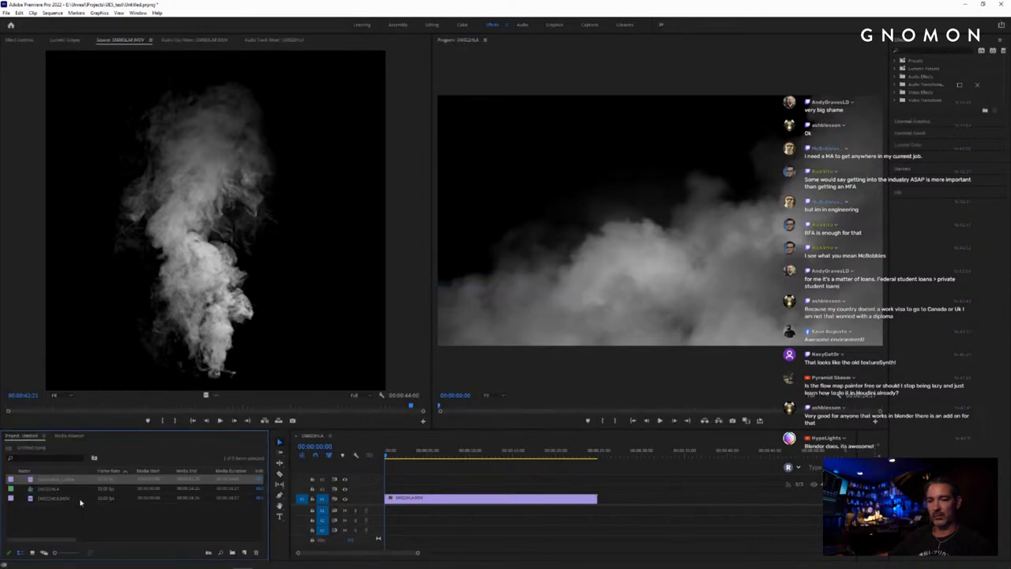
Step: Check the file properties of the newly imported smoke clip
right_click(57, 480)
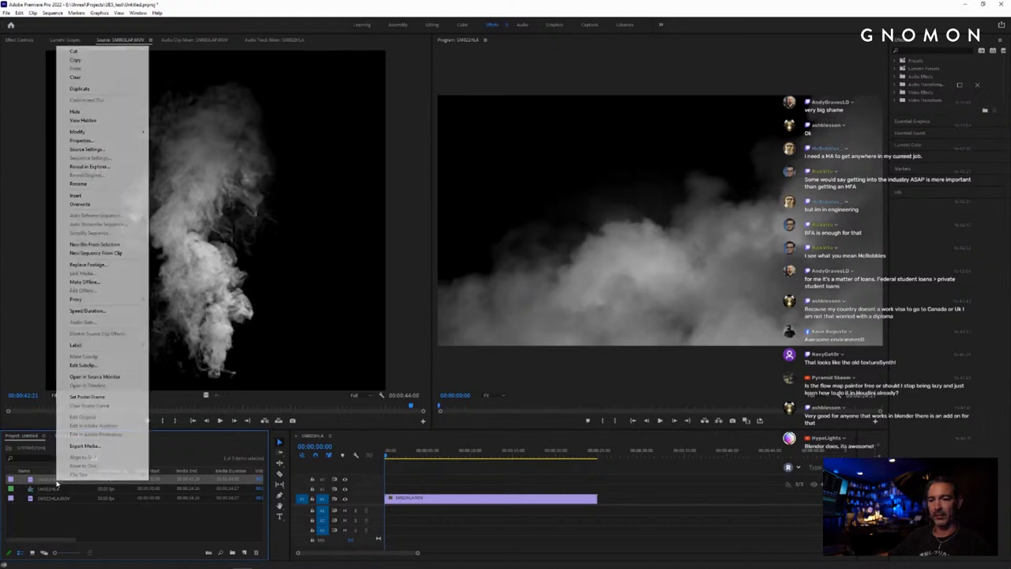
left_click(89, 140)
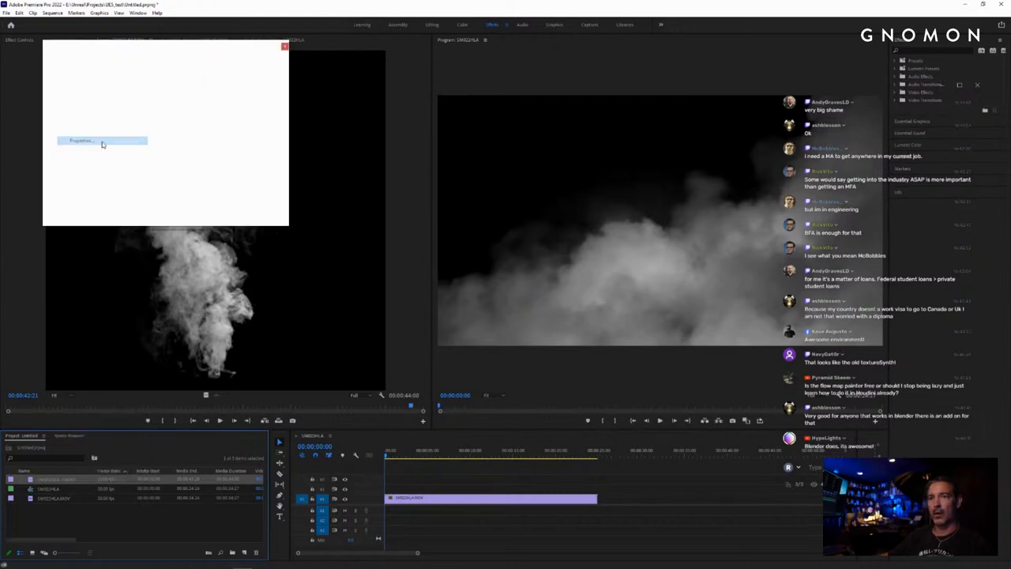
left_click(285, 46)
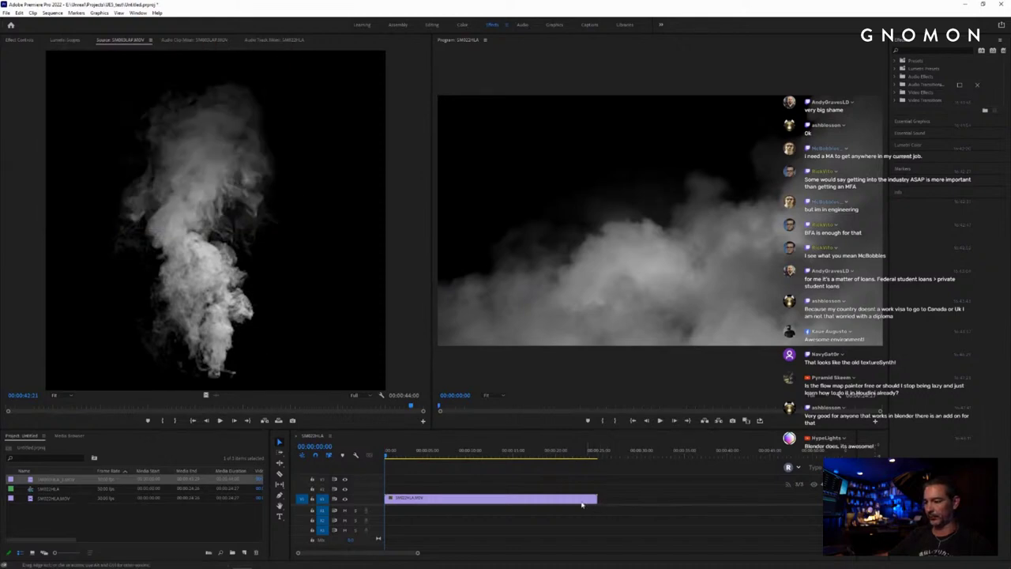
Step: Replace the cloud clip on the timeline with the imported smoke clip, changing the sequence settings to match it
left_click(493, 503)
key("Delete")
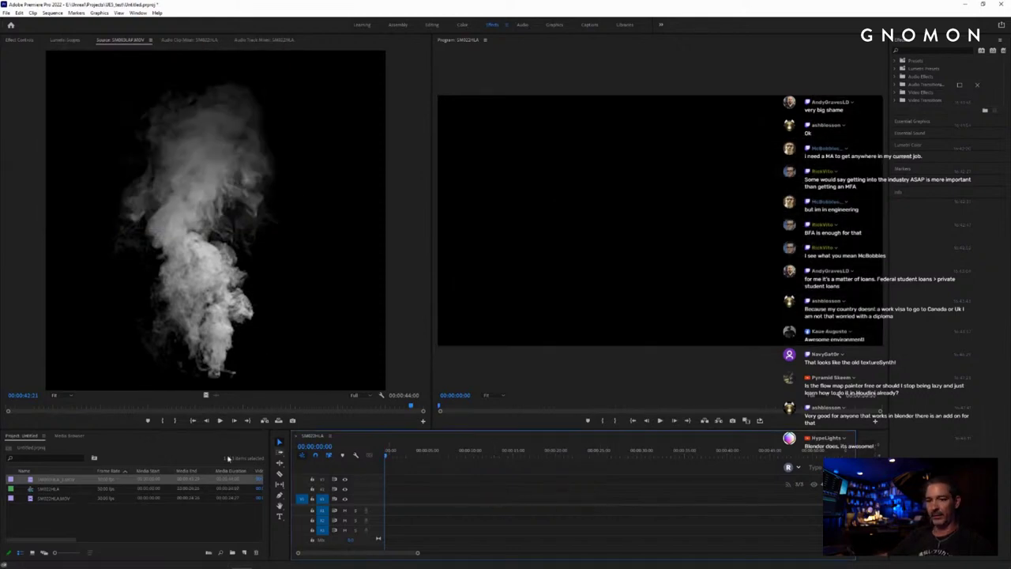
left_click_drag(51, 476, 387, 502)
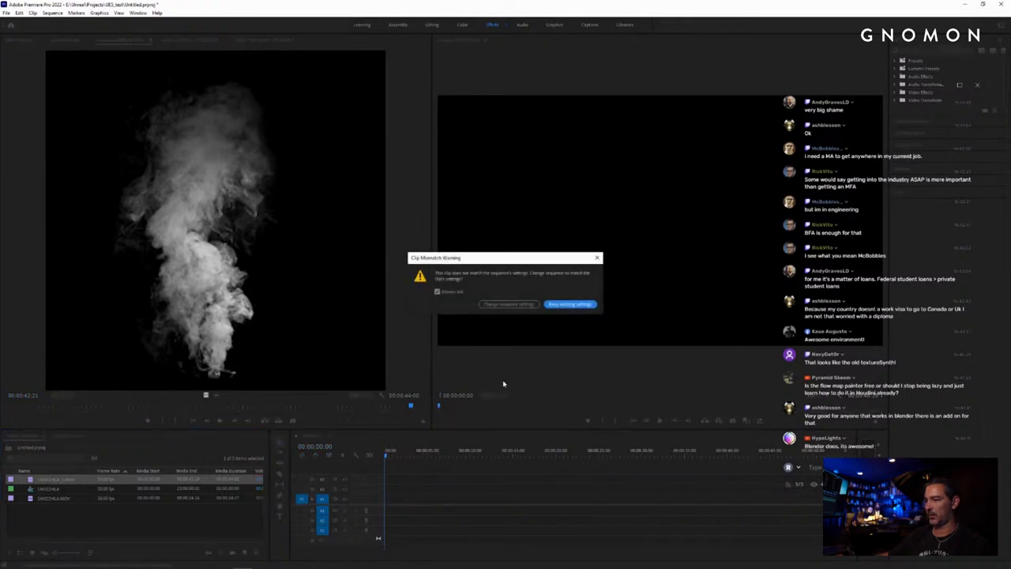
left_click(506, 305)
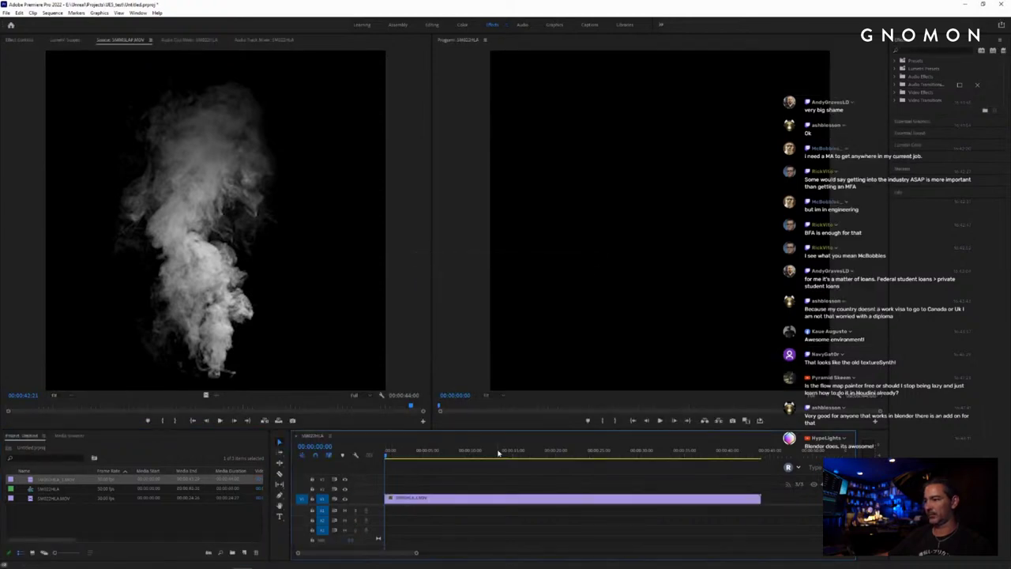
Step: Move the playhead to 00:00:32:20, enlarge the program monitor and set its zoom level to 100%
left_click(431, 455)
left_click_drag(432, 456, 664, 454)
left_click_drag(431, 346, 220, 347)
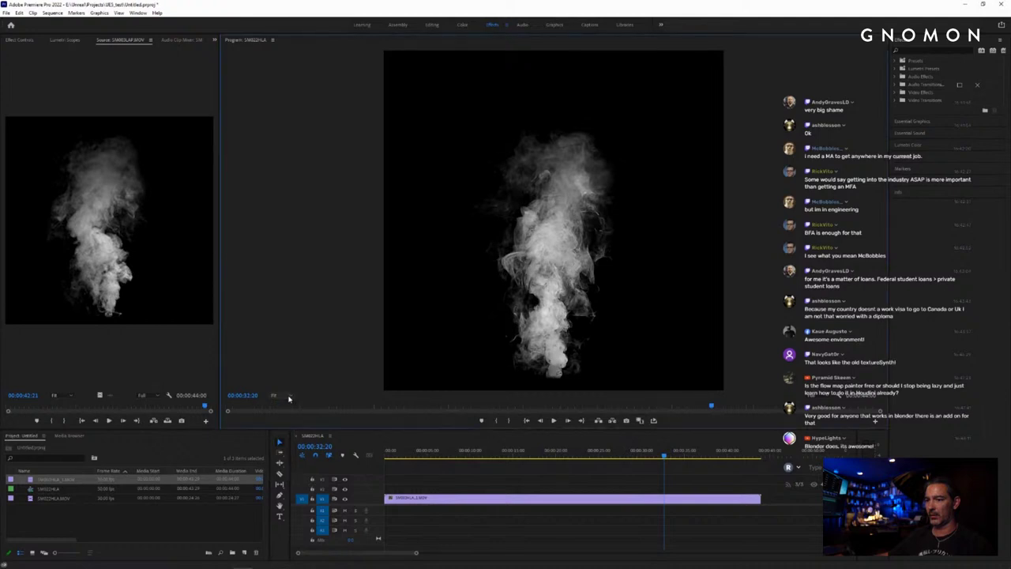
left_click(289, 395)
left_click(285, 449)
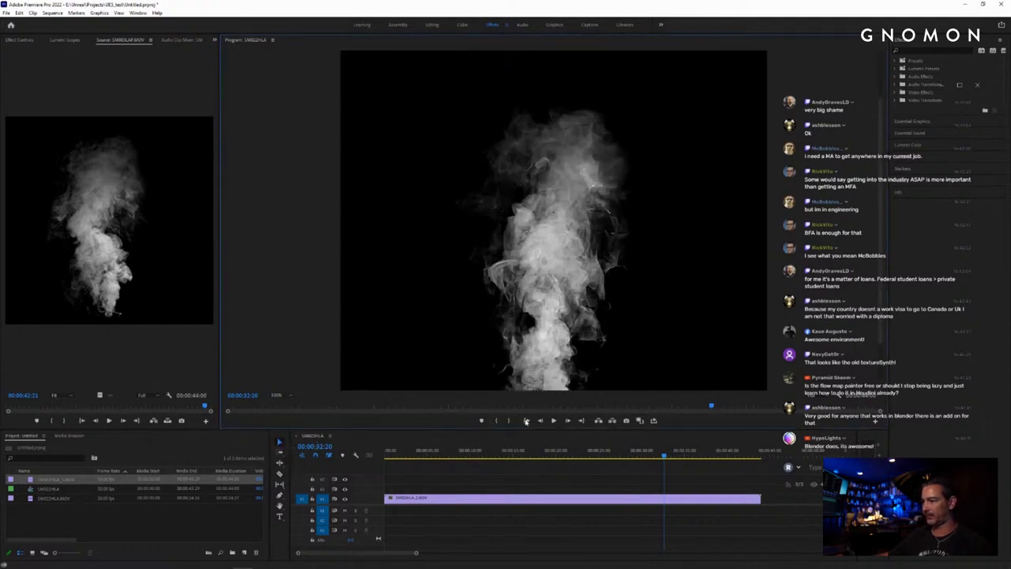
Step: Play and scrub the sequence to find a well-formed smoke plume, placing the playhead at about 00:00:38:03
left_click_drag(648, 456, 687, 461)
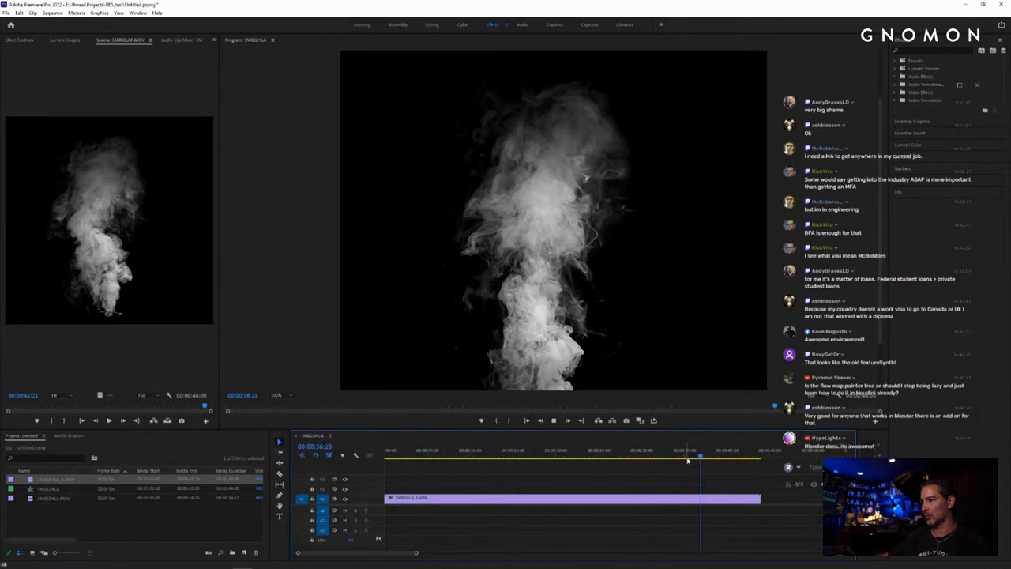
key("space")
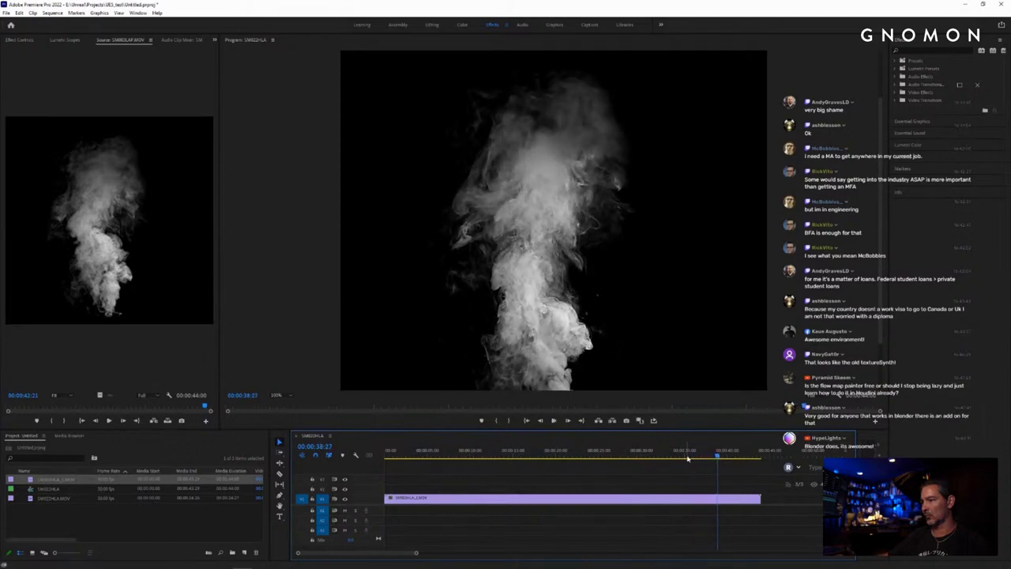
left_click_drag(715, 456, 736, 465)
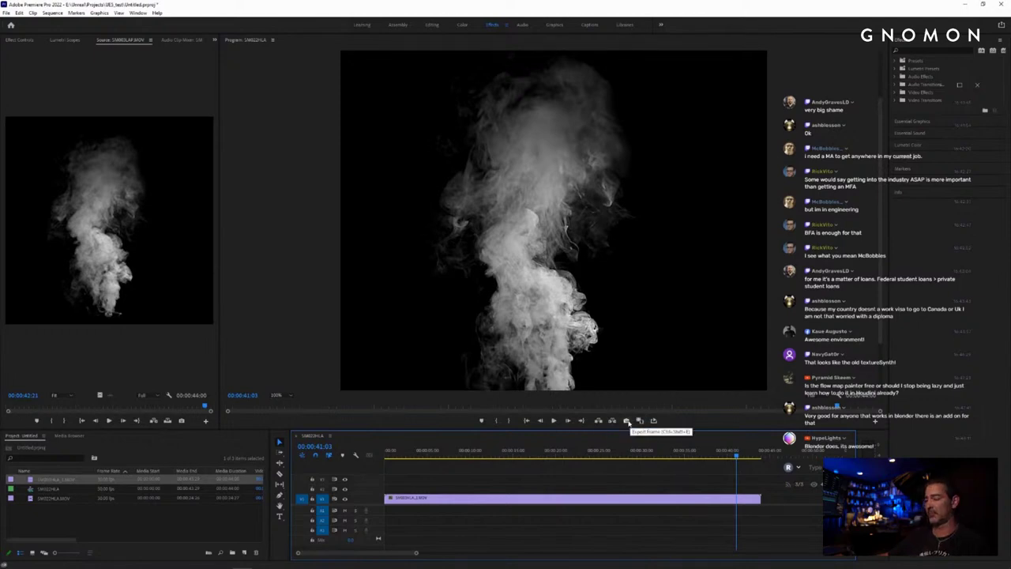
left_click_drag(737, 456, 710, 466)
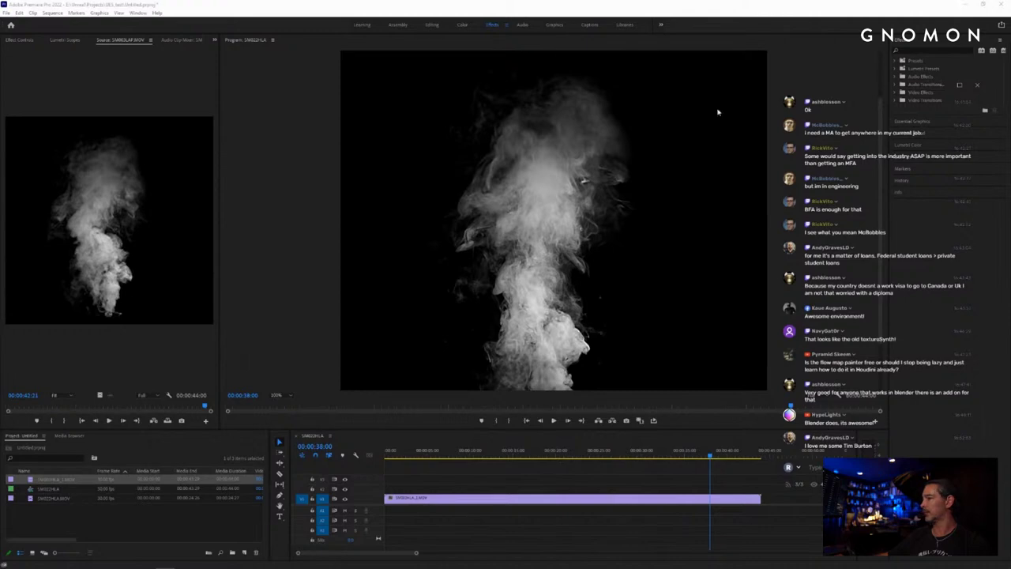
left_click_drag(709, 456, 711, 456)
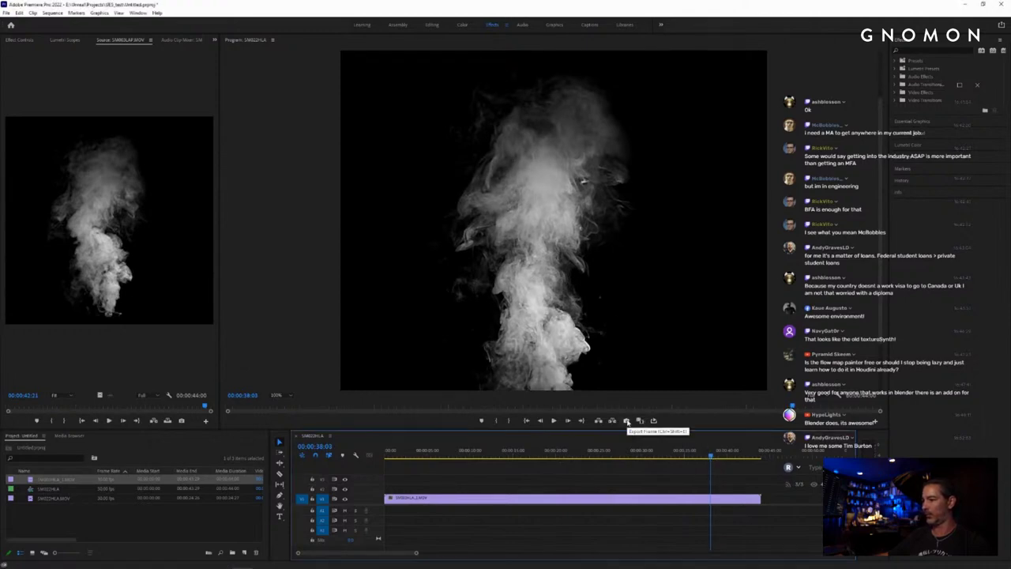
left_click(626, 421)
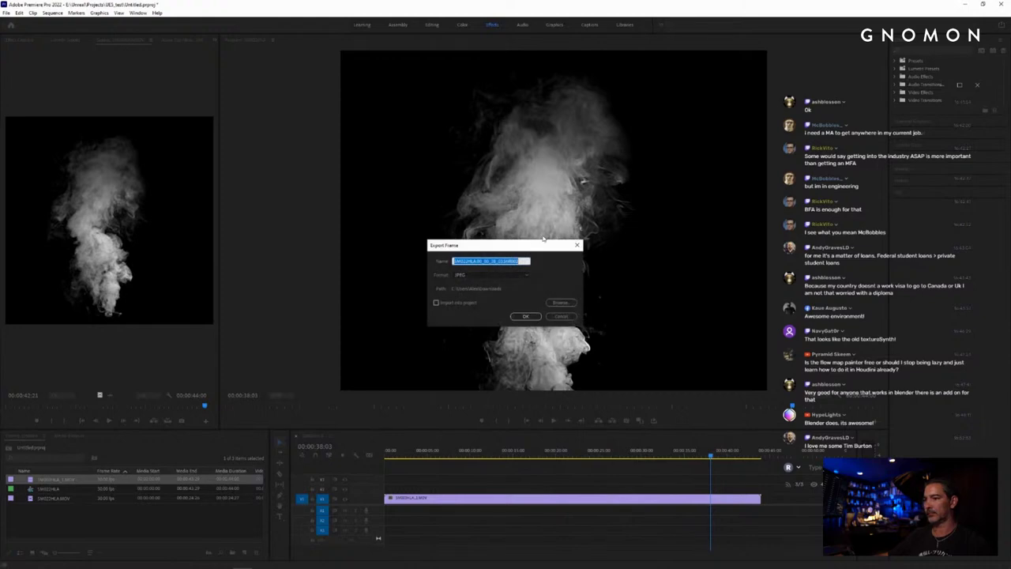
left_click_drag(518, 250, 392, 221)
left_click(364, 246)
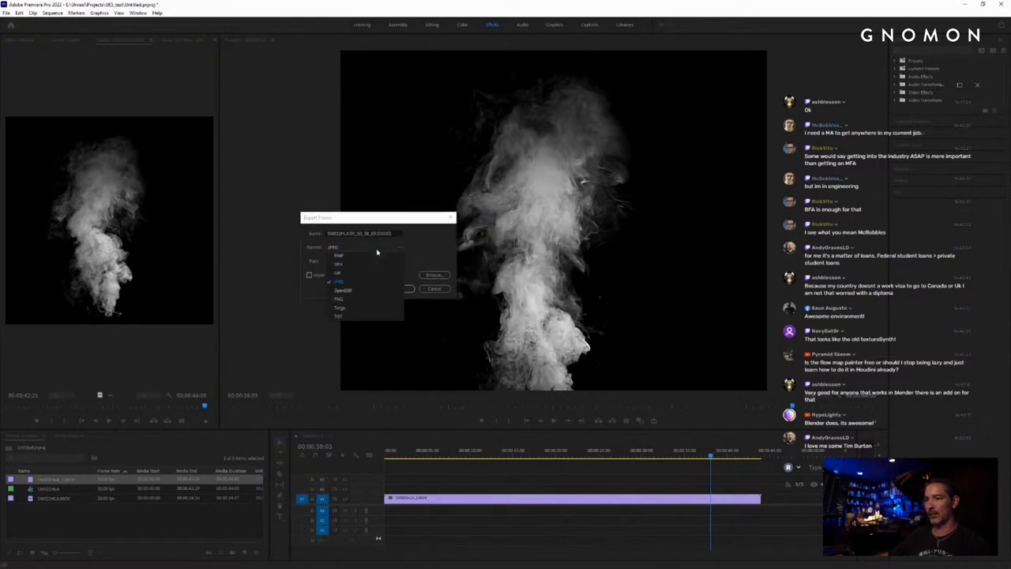
left_click(335, 304)
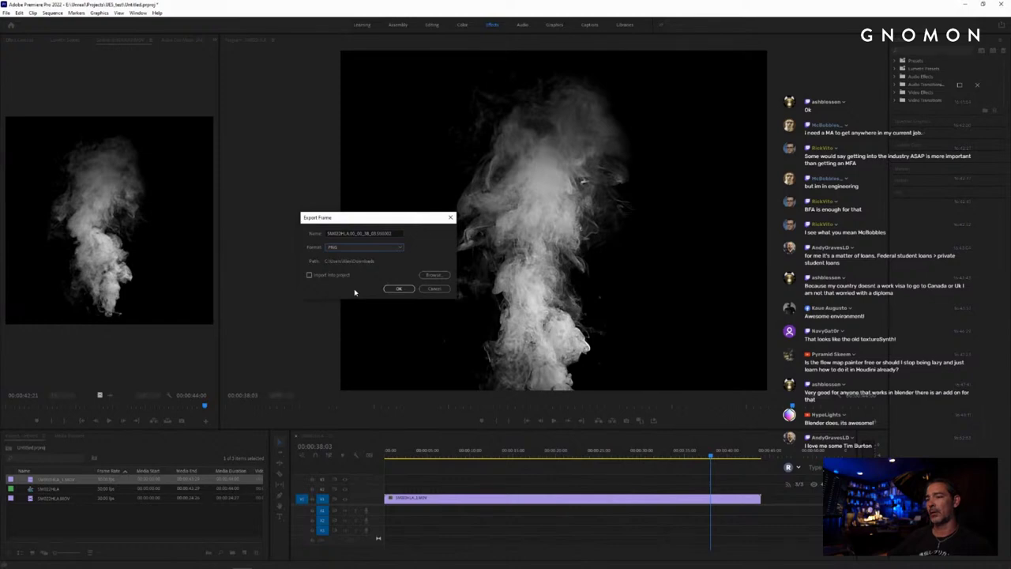
left_click_drag(399, 226, 371, 233)
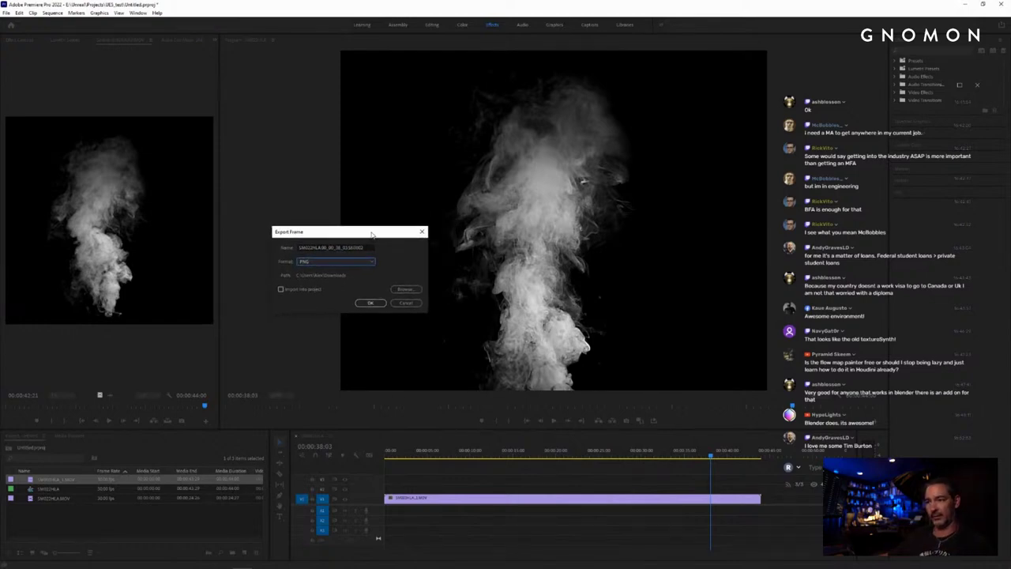
left_click(364, 247)
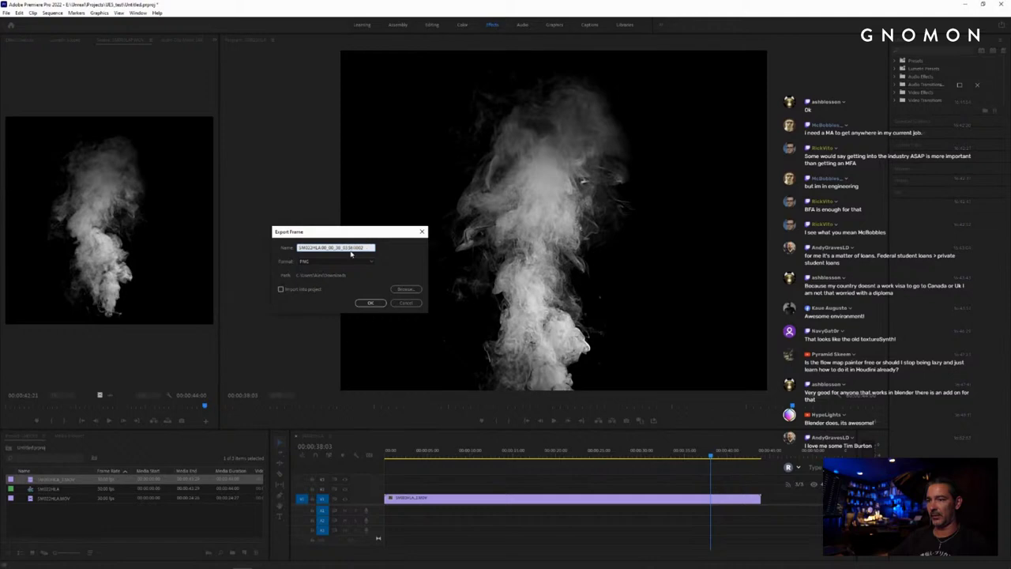
left_click_drag(368, 248, 280, 249)
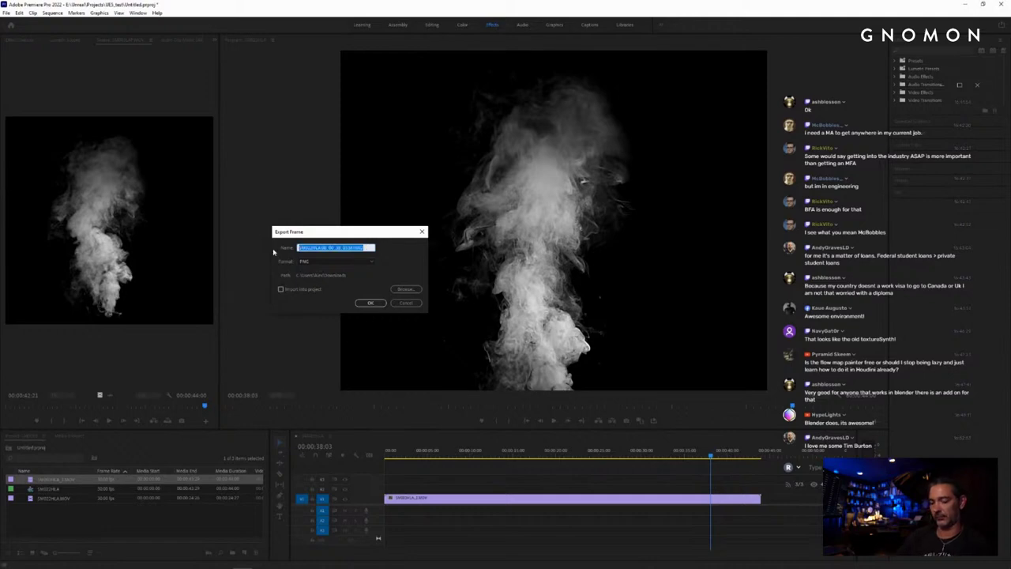
type("test_A")
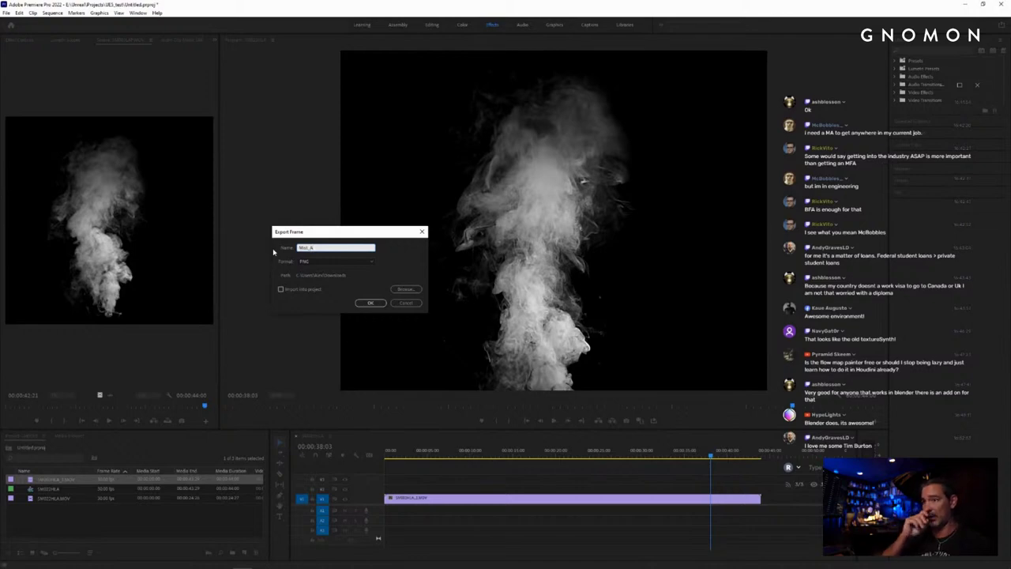
left_click(370, 302)
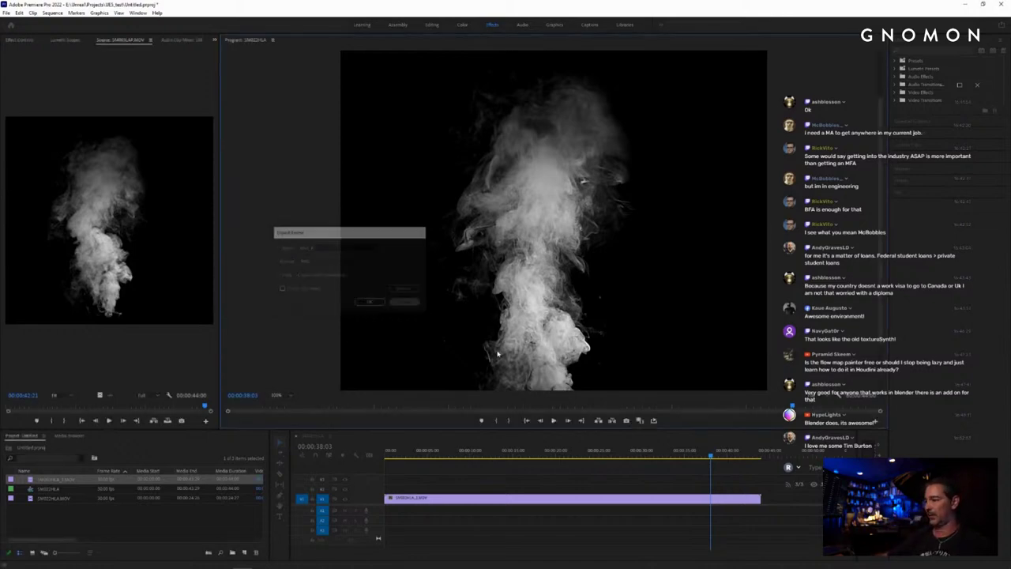
Step: Export the current frame as a PNG still, appending "_Mist_A" to the default name after the 38_03 timecode
left_click(629, 420)
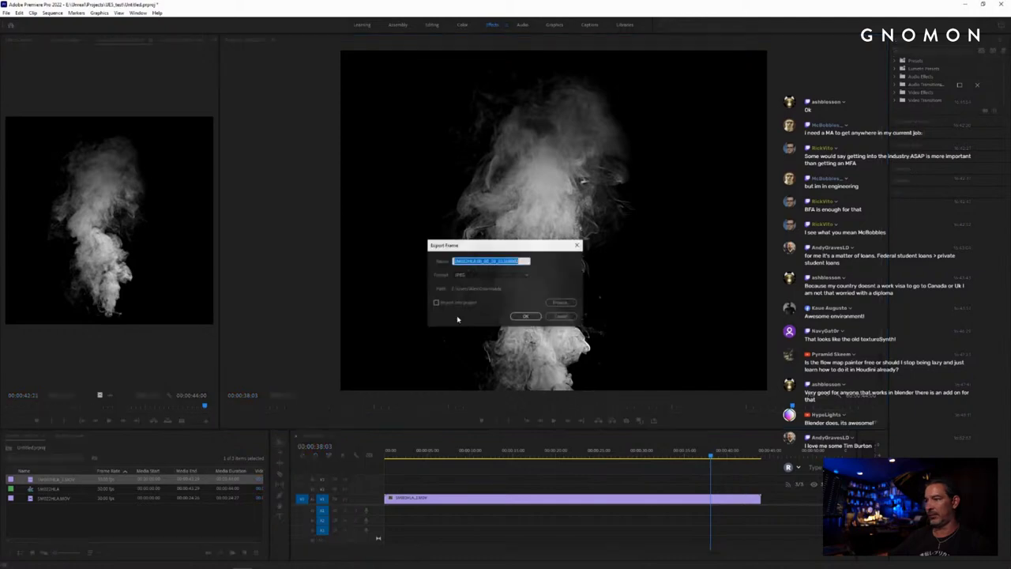
left_click_drag(490, 238, 291, 222)
left_click(322, 237)
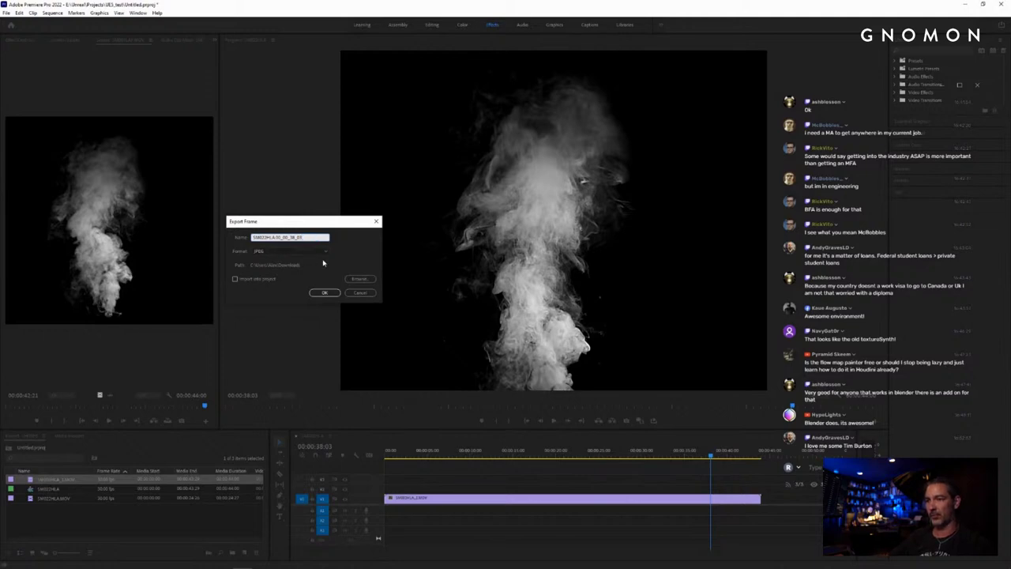
type("_Mist_A")
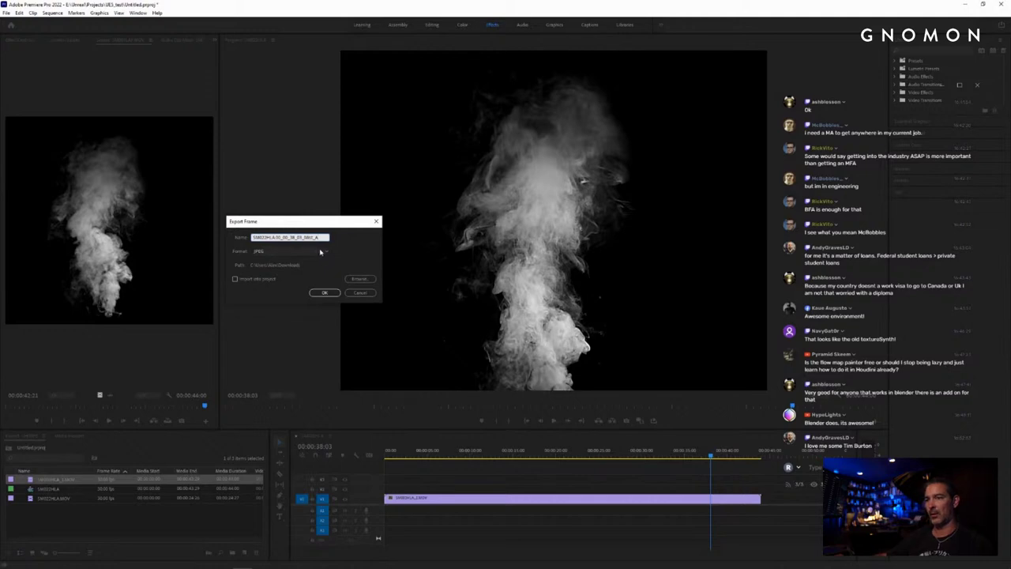
left_click(320, 251)
left_click(267, 300)
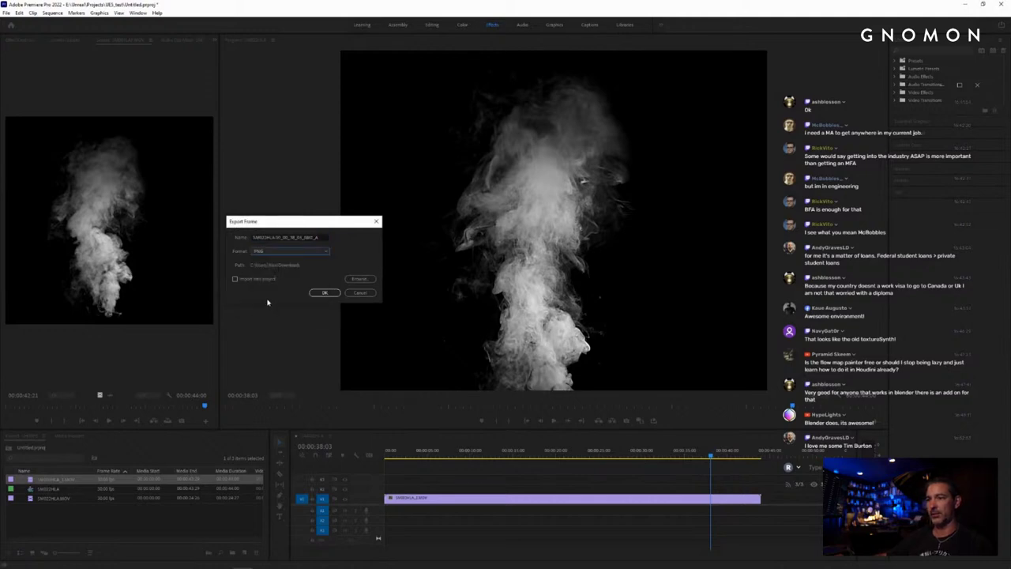
left_click(324, 292)
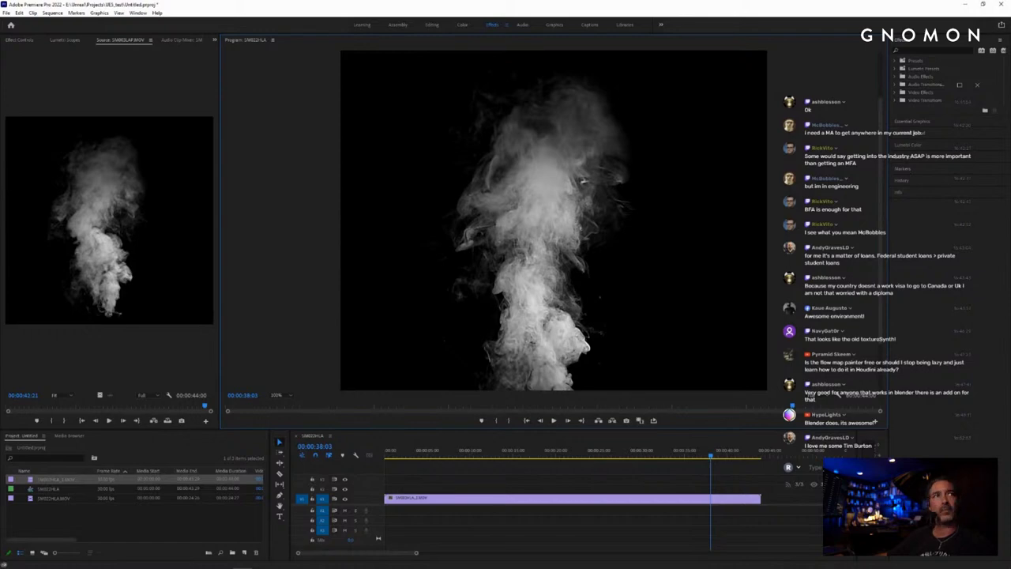
Step: Switch to Photoshop and open the exported still SM022HLA.00_00_38_03_Mist_A.png from the Downloads folder
key("alt+Tab")
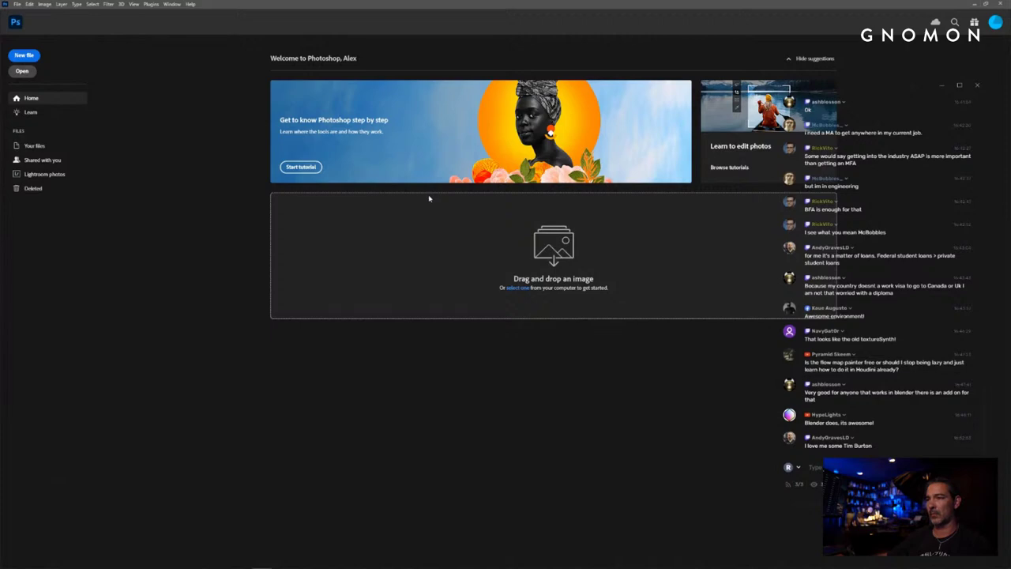
key("ctrl+o")
left_click(49, 73)
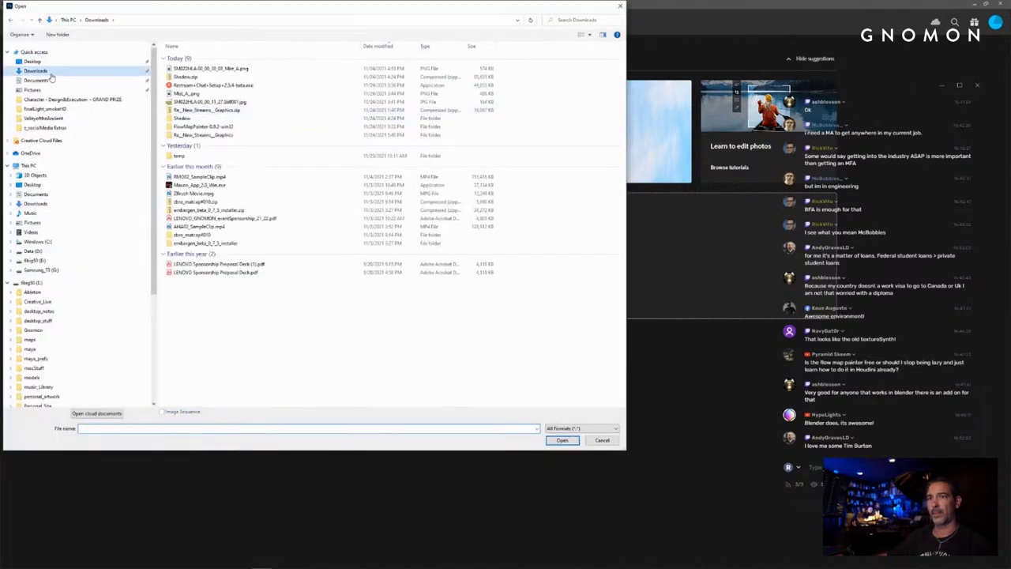
left_click(210, 69)
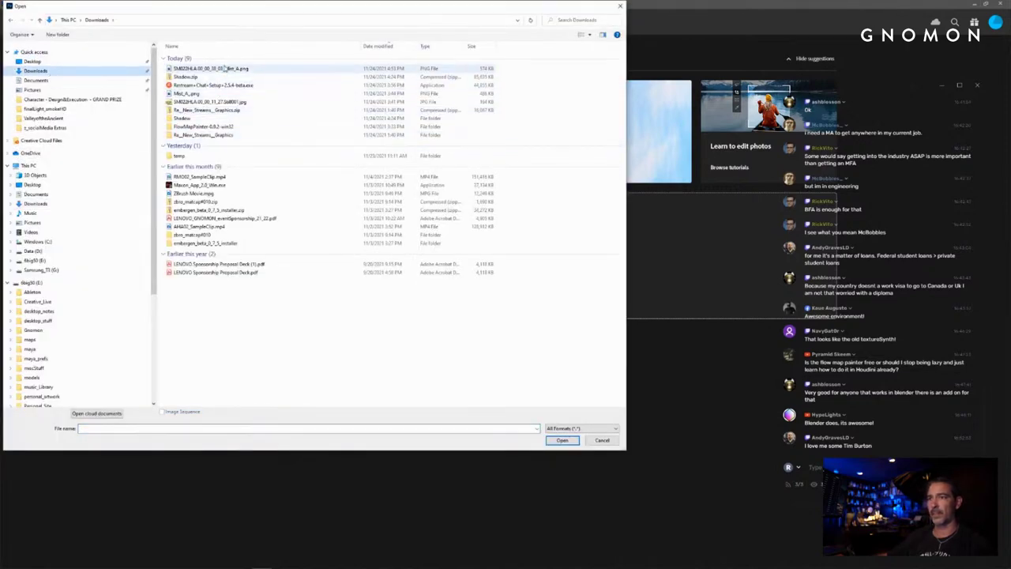
left_click(562, 441)
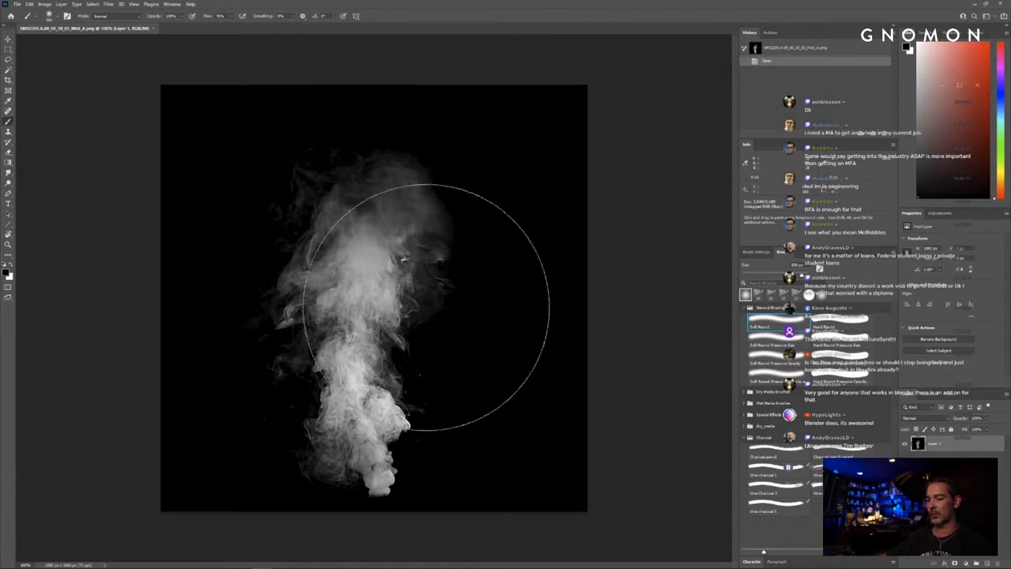
Step: Reduce the soft round brush and paint black over the edges of the smoke plume's base, undoing the first stroke
key("bracketleft")
key("bracketleft")
key("bracketleft")
key("bracketleft")
key("bracketleft")
key("bracketleft")
key("bracketleft")
key("bracketleft")
key("bracketleft")
key("bracketright")
key("bracketright")
key("bracketright")
key("bracketright")
key("bracketright")
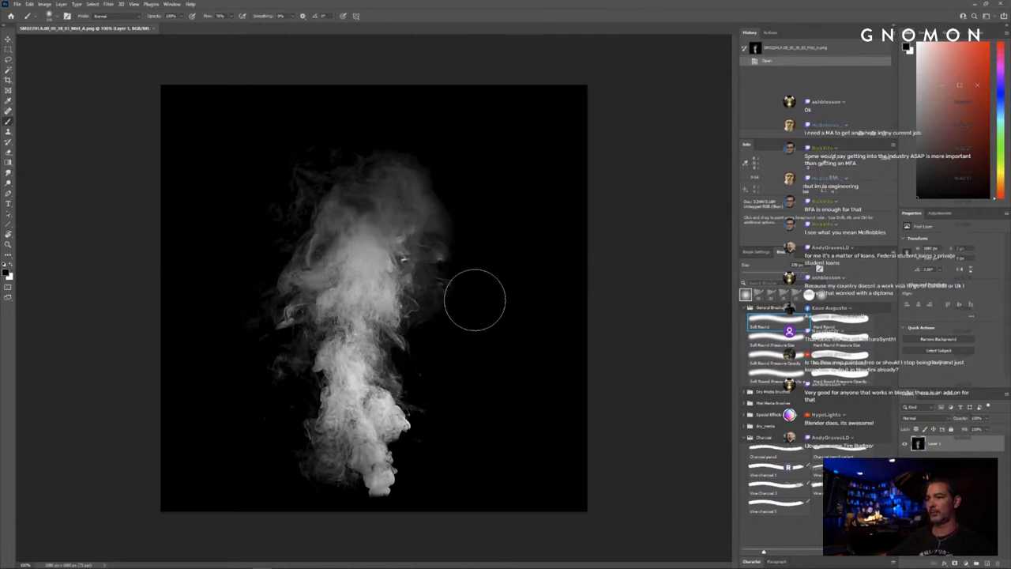
key("bracketright")
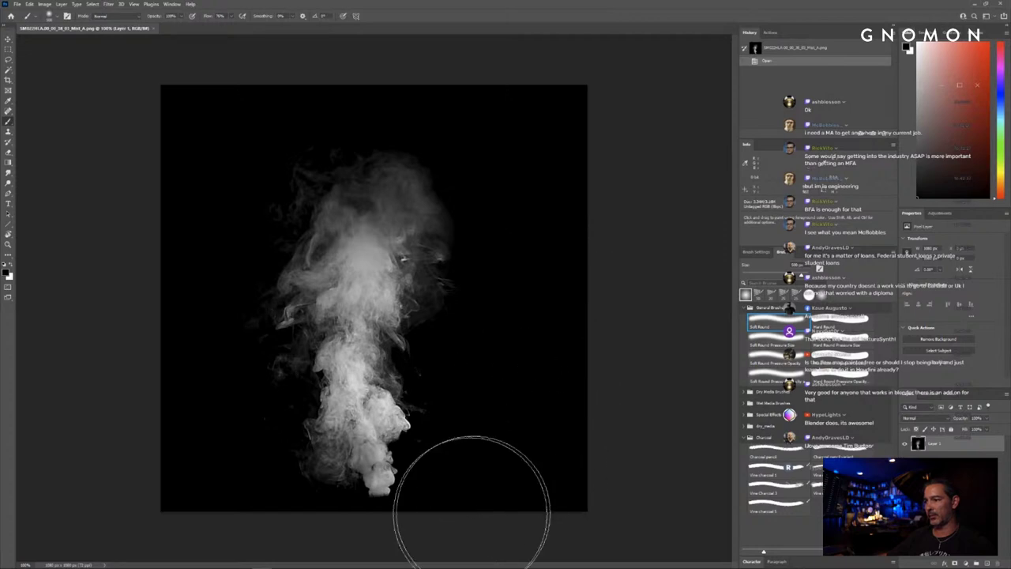
left_click_drag(456, 501, 385, 528)
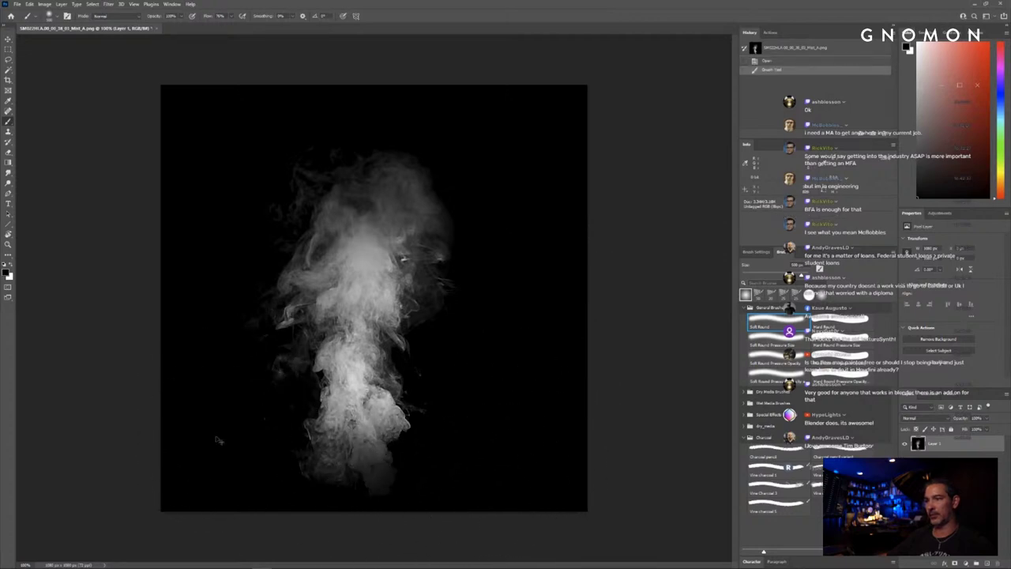
key("ctrl+z")
left_click_drag(229, 474, 273, 506)
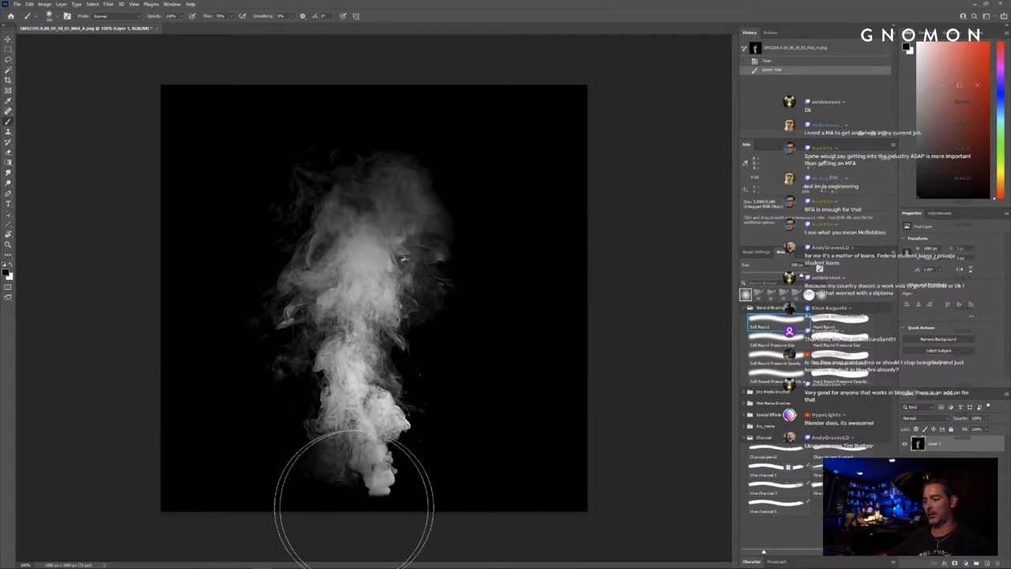
left_click_drag(440, 531, 425, 542)
key("bracketleft")
key("bracketleft")
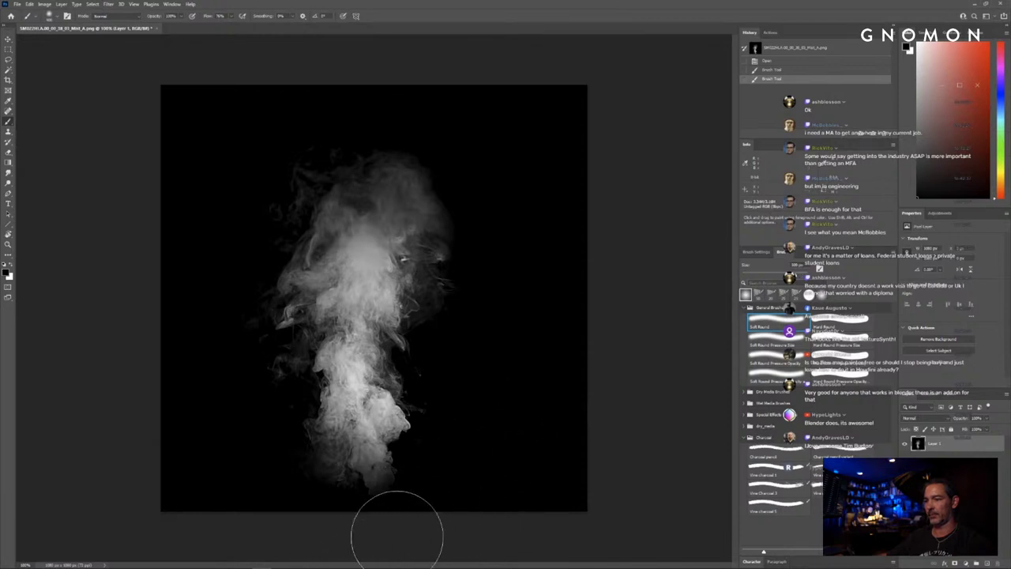
left_click_drag(312, 554, 296, 536)
Step: Enlarge the soft brush, fade the plume's base into black with strokes from both sides, and shrink the brush again
key("bracketright")
key("bracketright")
key("bracketright")
key("bracketright")
left_click_drag(211, 468, 304, 568)
left_click_drag(246, 493, 259, 553)
left_click_drag(538, 490, 498, 548)
left_click_drag(498, 548, 485, 551)
left_click_drag(505, 512, 495, 535)
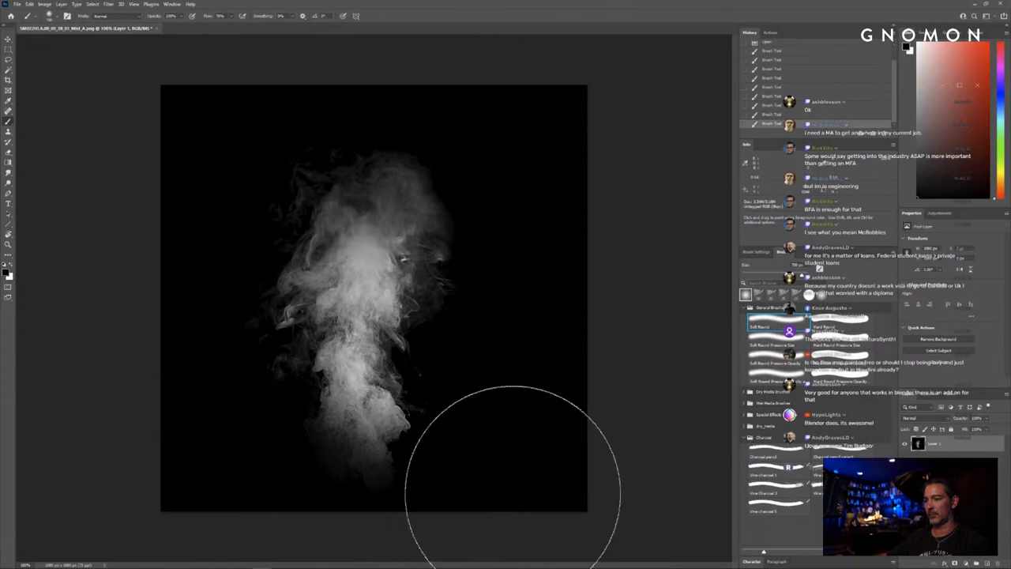
left_click_drag(514, 494, 492, 534)
key("bracketleft")
key("bracketleft")
key("bracketleft")
key("bracketleft")
key("bracketleft")
key("bracketleft")
key("bracketleft")
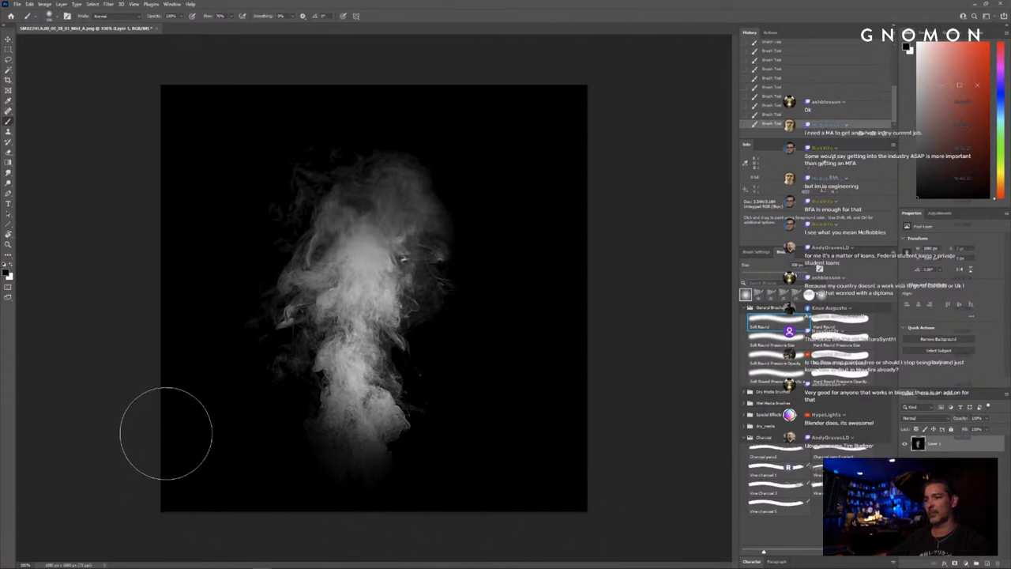
Step: Resize the smoke image to 1024 by 1024 pixels
left_click(45, 4)
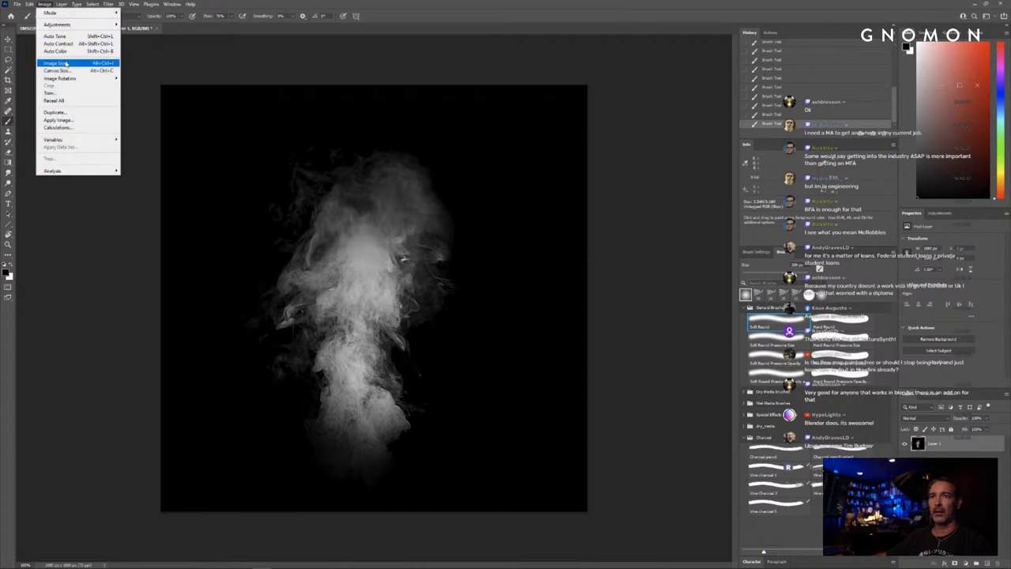
key("Escape")
key("ctrl+alt+i")
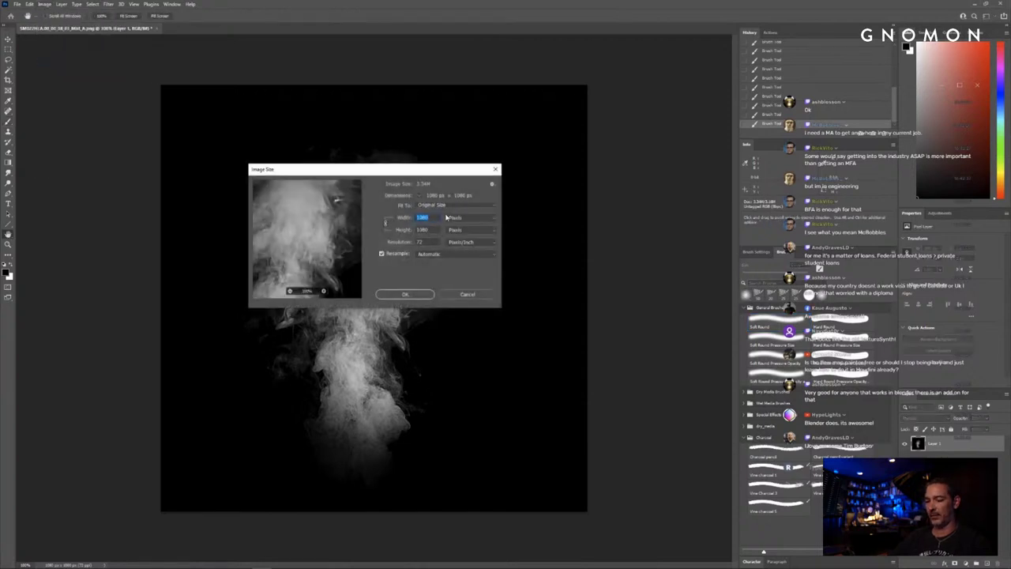
type("1024")
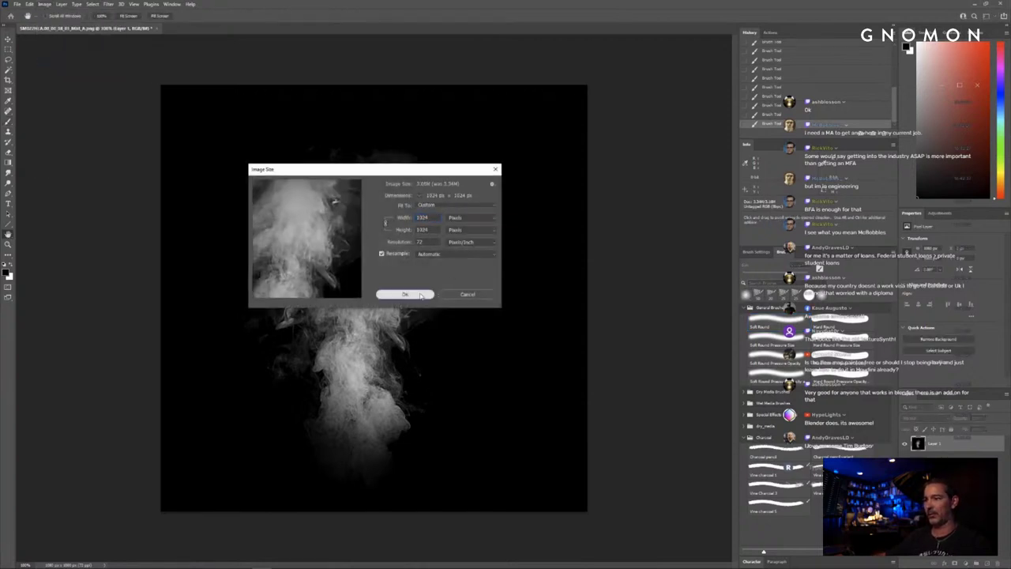
key("Return")
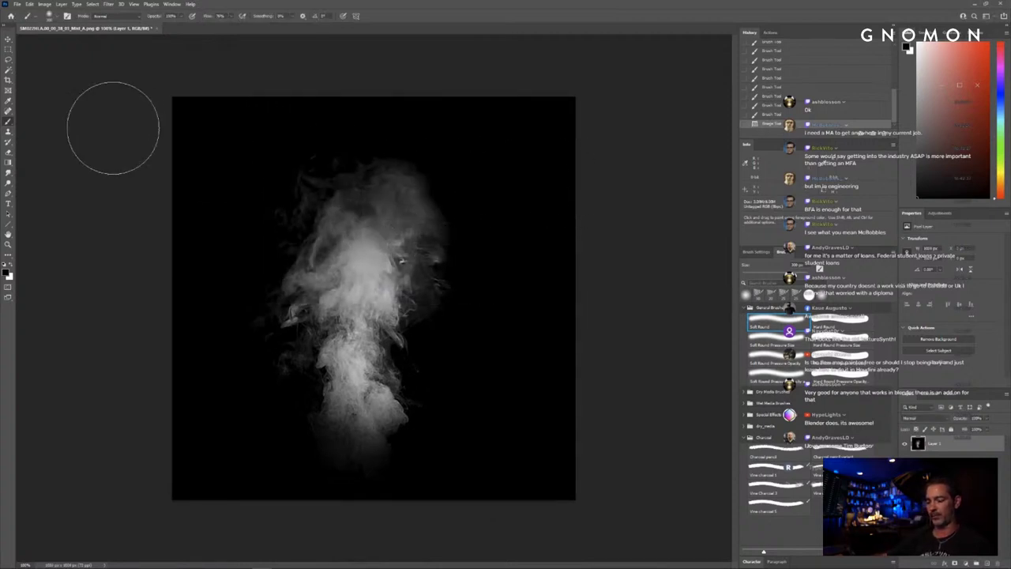
Step: Rotate the smoke image 90° clockwise so the plume lies horizontally, and save the file
key("m")
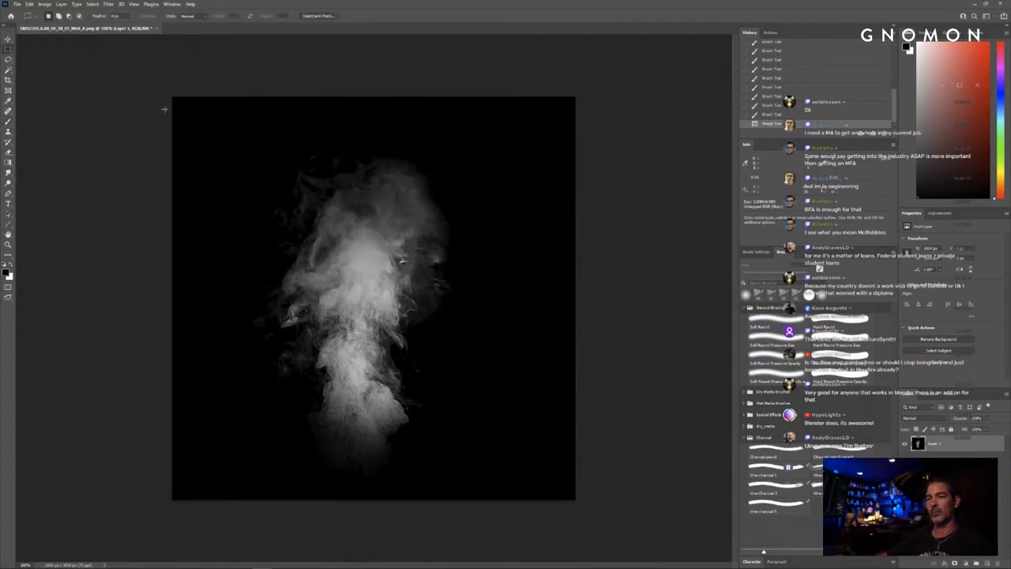
left_click(47, 4)
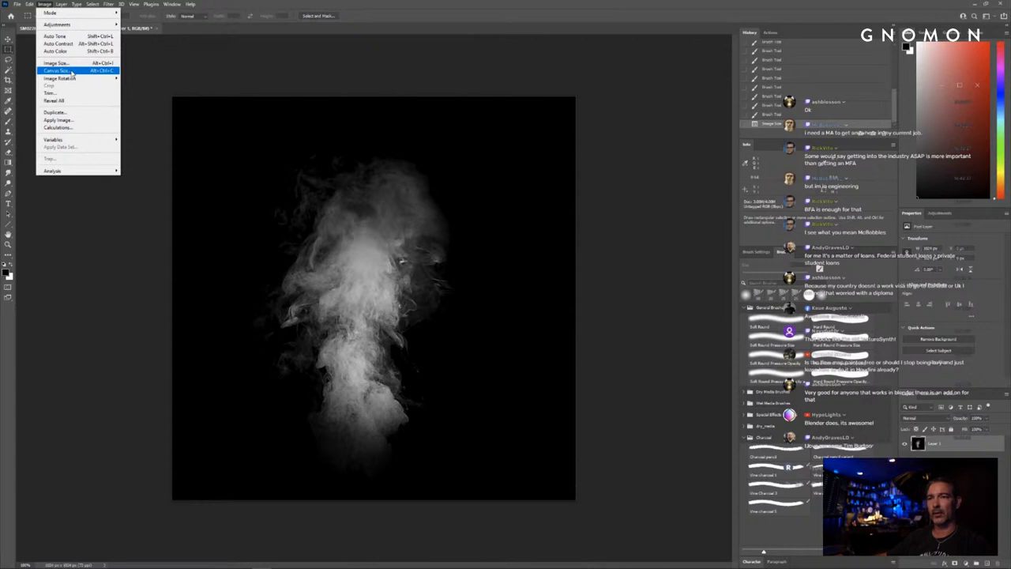
mouse_move(71, 78)
left_click(150, 83)
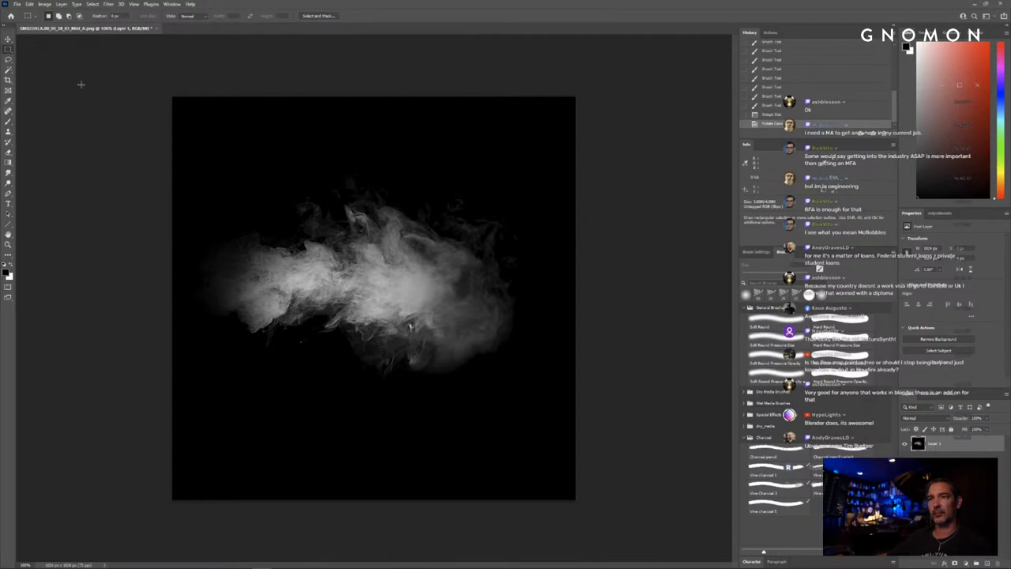
left_click(16, 4)
left_click(39, 93)
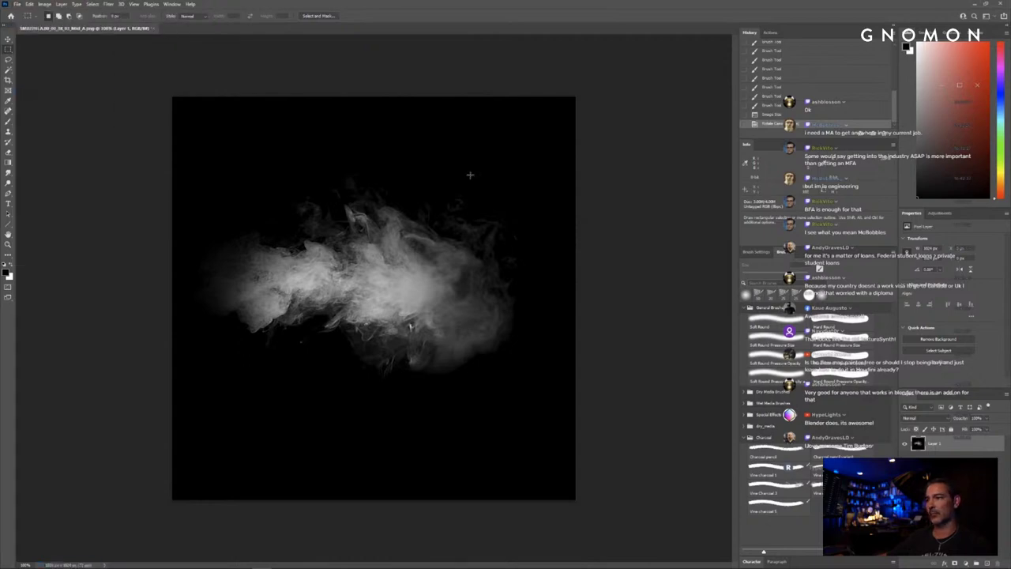
Step: Switch to Premiere Pro and preview the next smoke clips in the footage folder, scrubbing through one of them
left_click(974, 5)
left_click(61, 517)
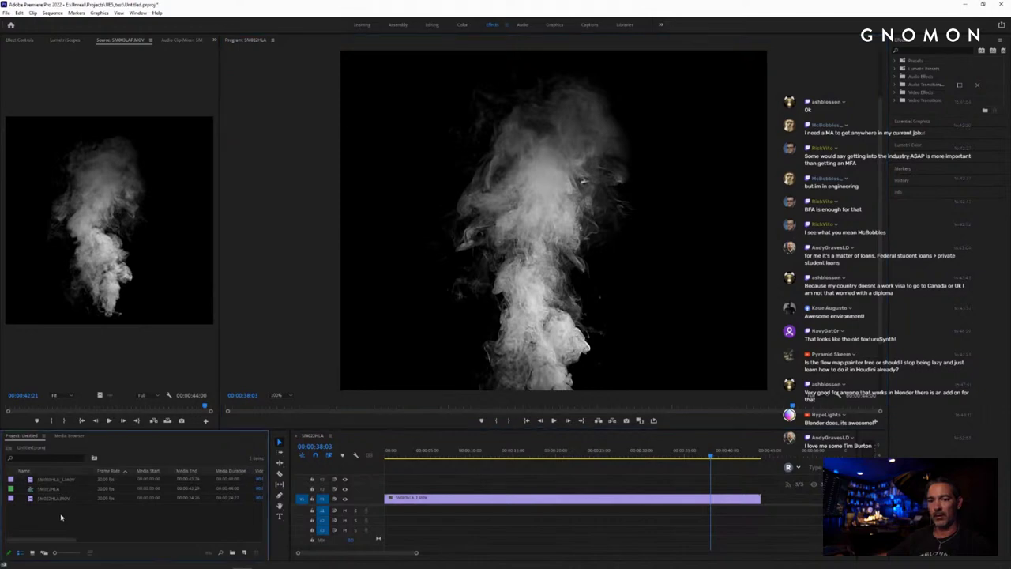
left_click(68, 436)
left_click(143, 513)
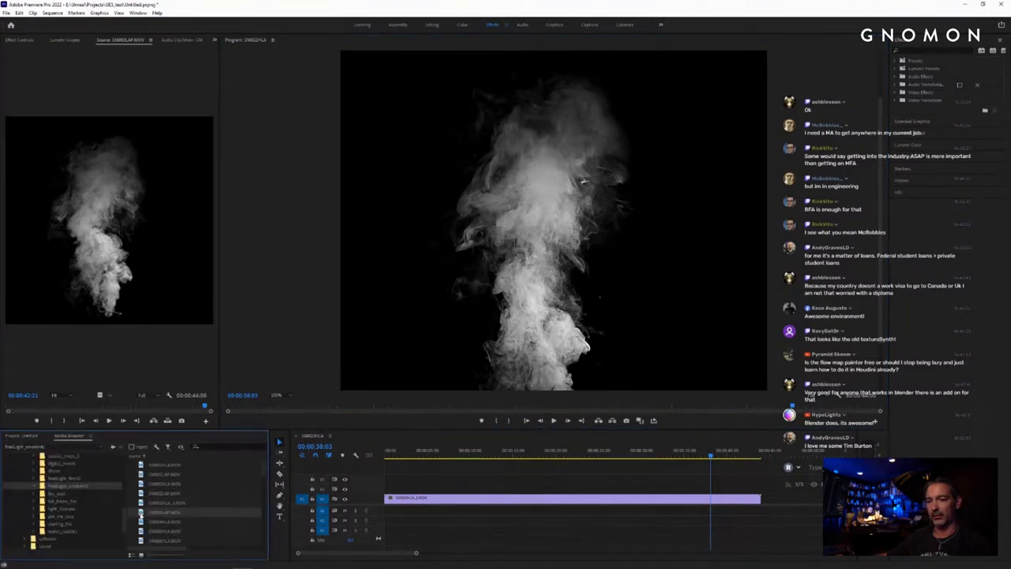
scroll(176, 499, "down", 2)
scroll(156, 491, "up", 1)
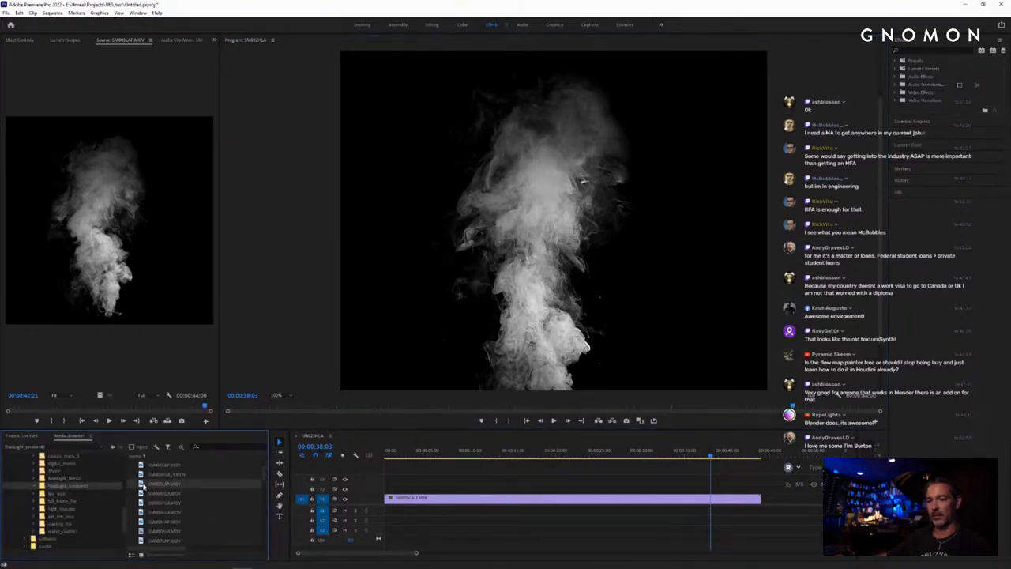
double_click(143, 486)
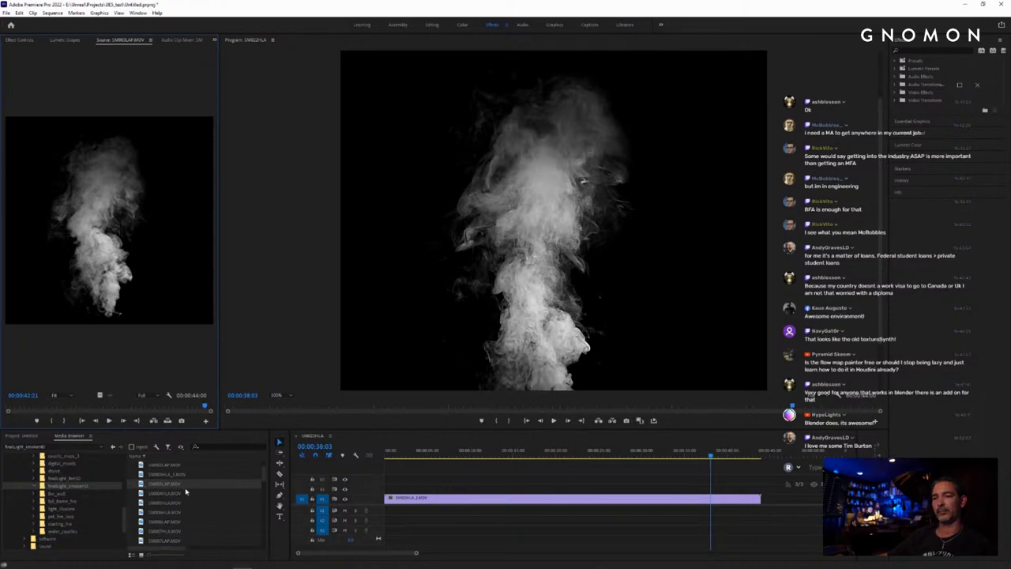
double_click(174, 494)
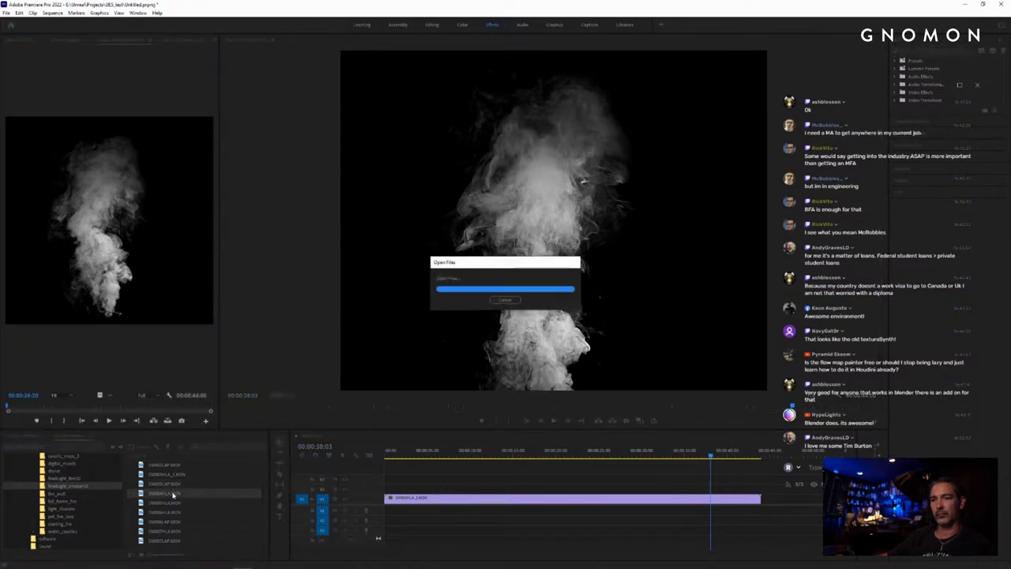
left_click_drag(75, 408, 166, 407)
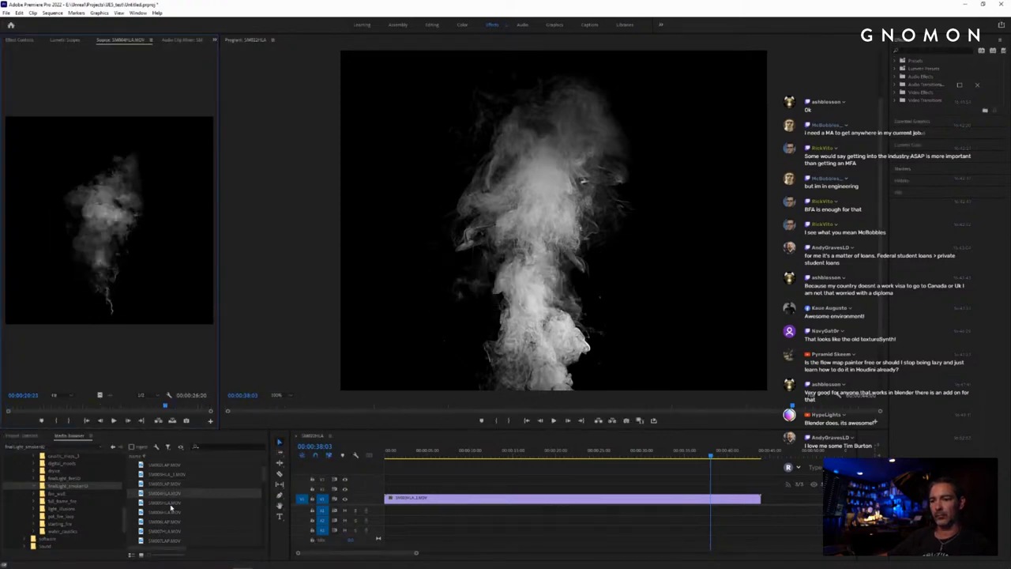
Step: Preview the following two smoke clips in the folder by scrubbing through each for a usable plume shape
double_click(169, 505)
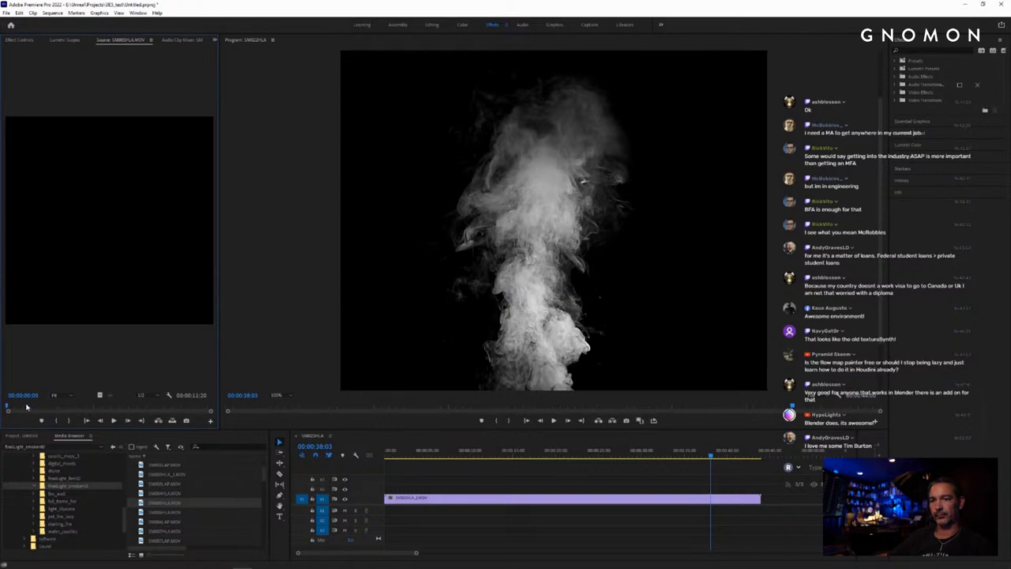
left_click_drag(26, 407, 113, 409)
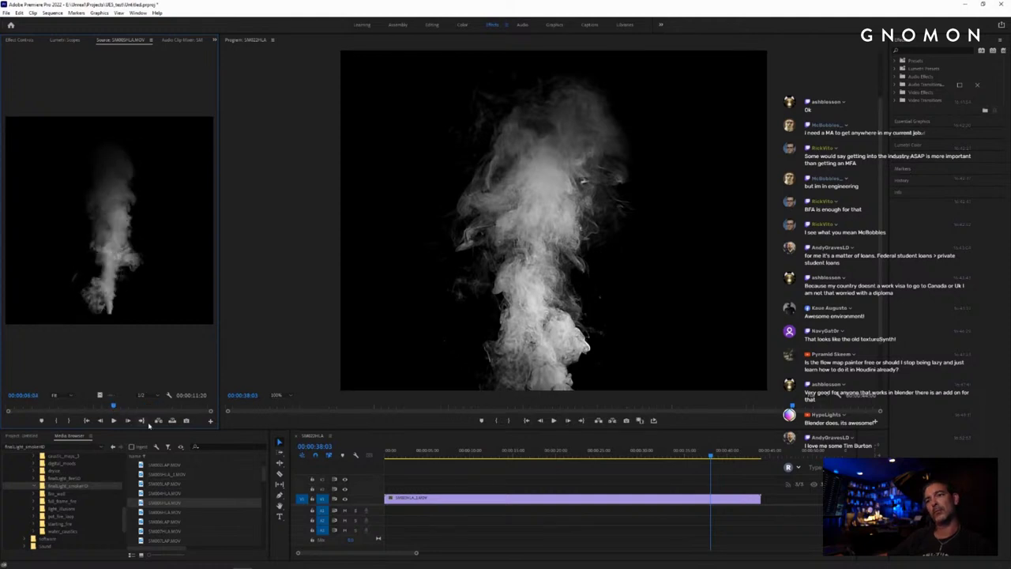
left_click(161, 514)
double_click(161, 514)
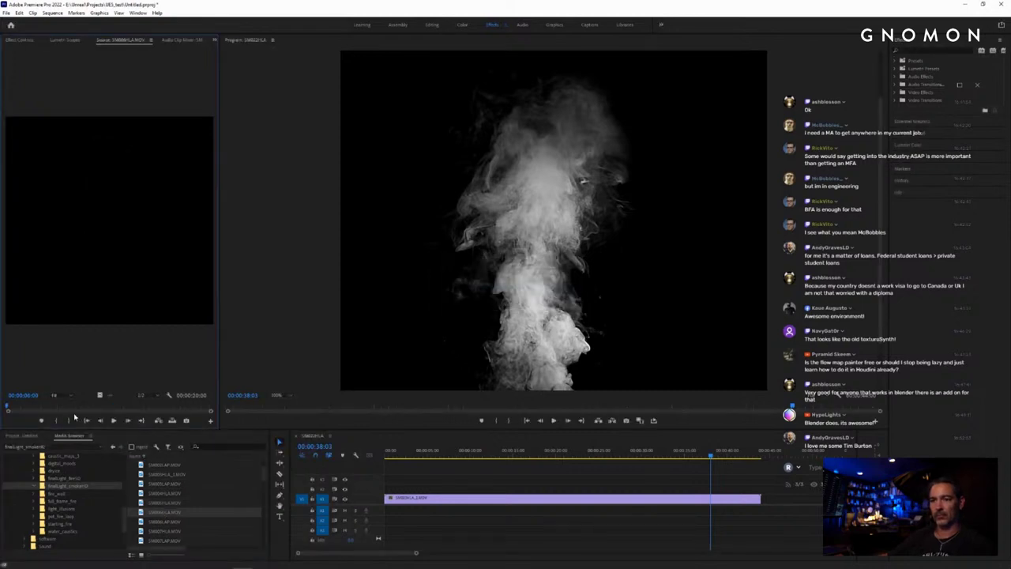
left_click_drag(76, 410, 189, 406)
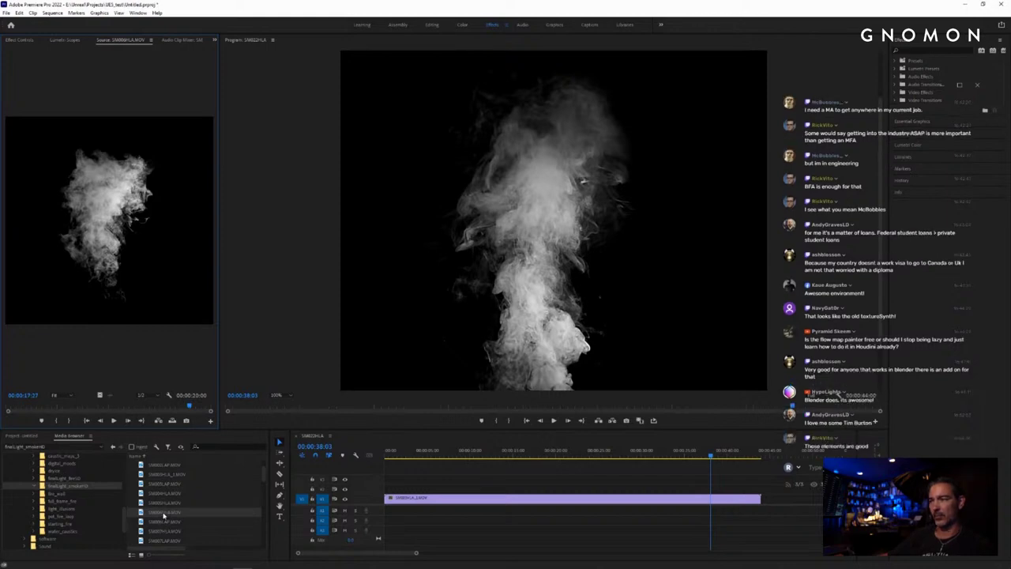
Step: Import the last previewed smoke clip into the project and replace the existing clip on the timeline with it
left_click(141, 512)
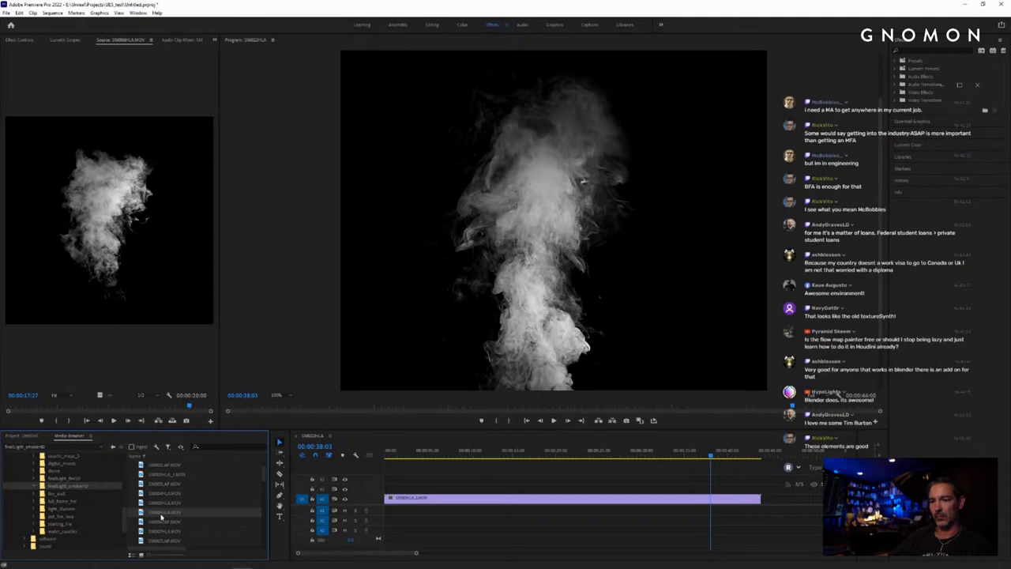
right_click(161, 517)
left_click(175, 523)
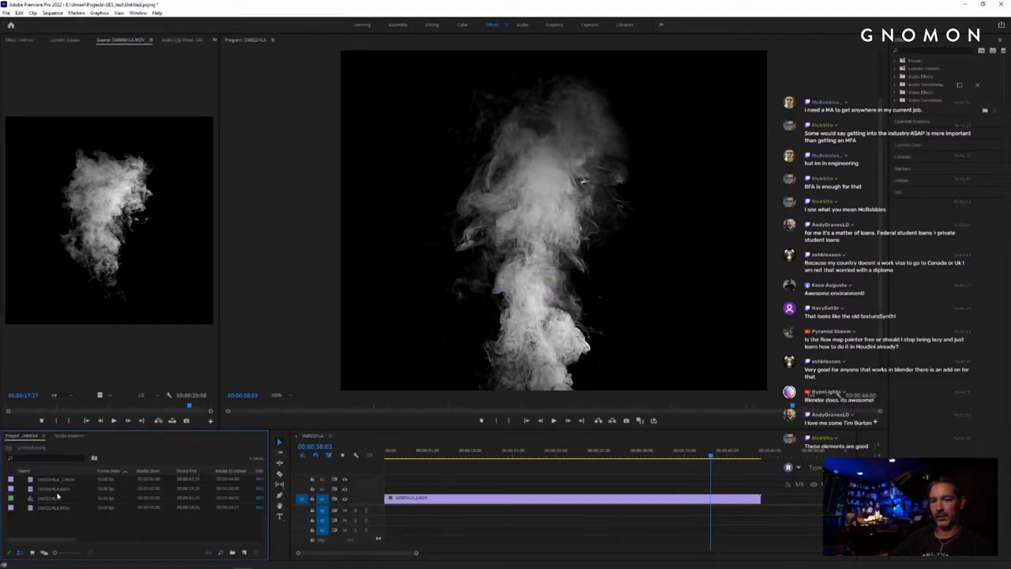
left_click(57, 491)
left_click(444, 498)
key("Delete")
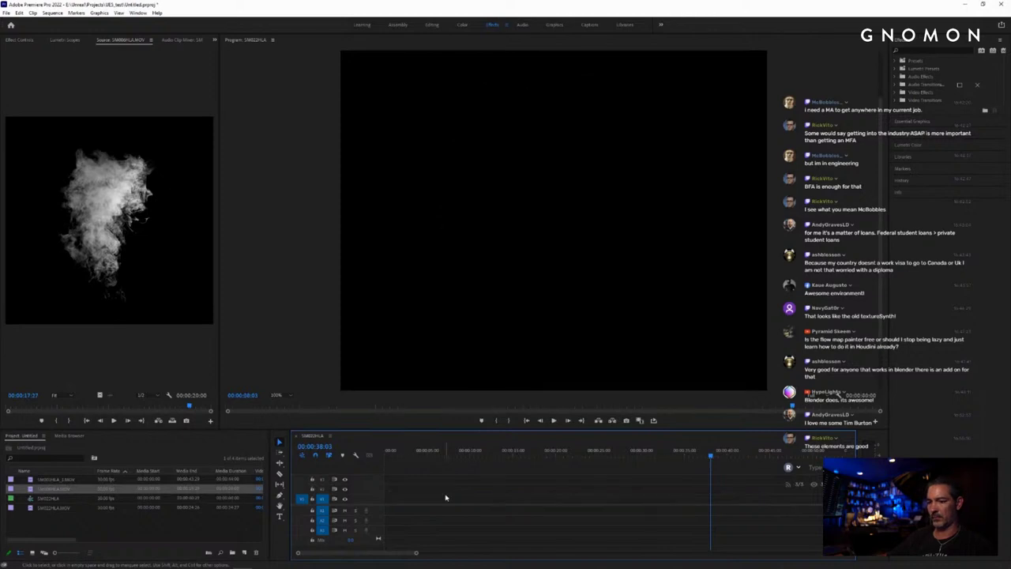
left_click_drag(52, 494, 388, 499)
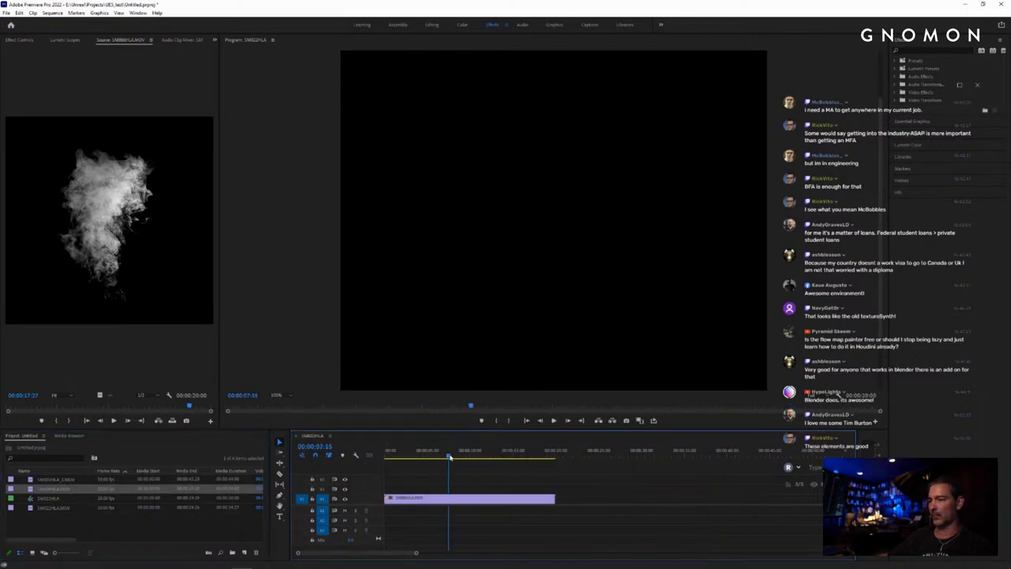
Step: Find the full smoke plume at 00:00:17:02 and export that frame as a PNG with its name ending in Mist_B
left_click_drag(452, 453, 531, 457)
key("space")
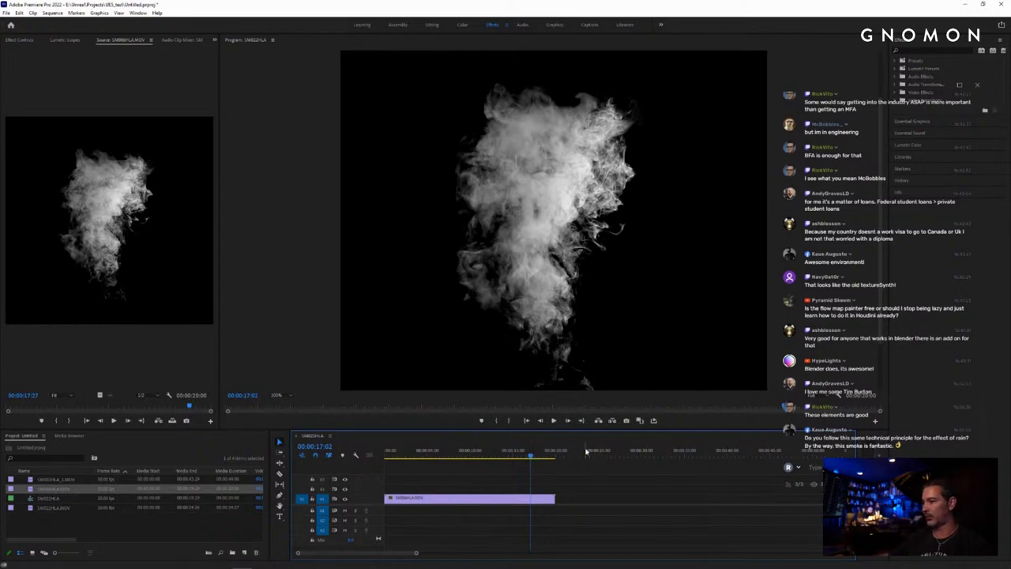
left_click(626, 421)
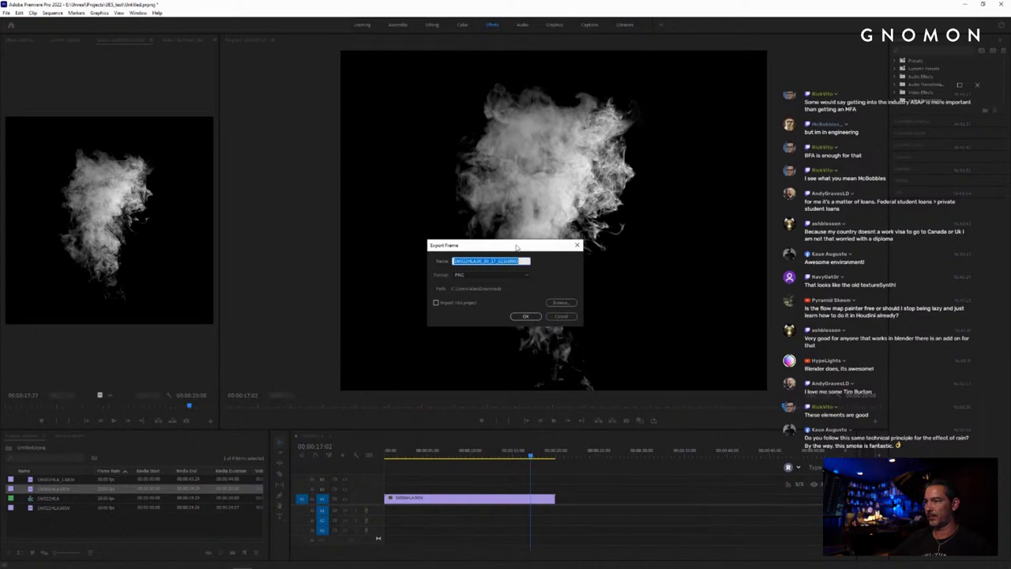
left_click_drag(516, 248, 359, 248)
left_click(329, 261)
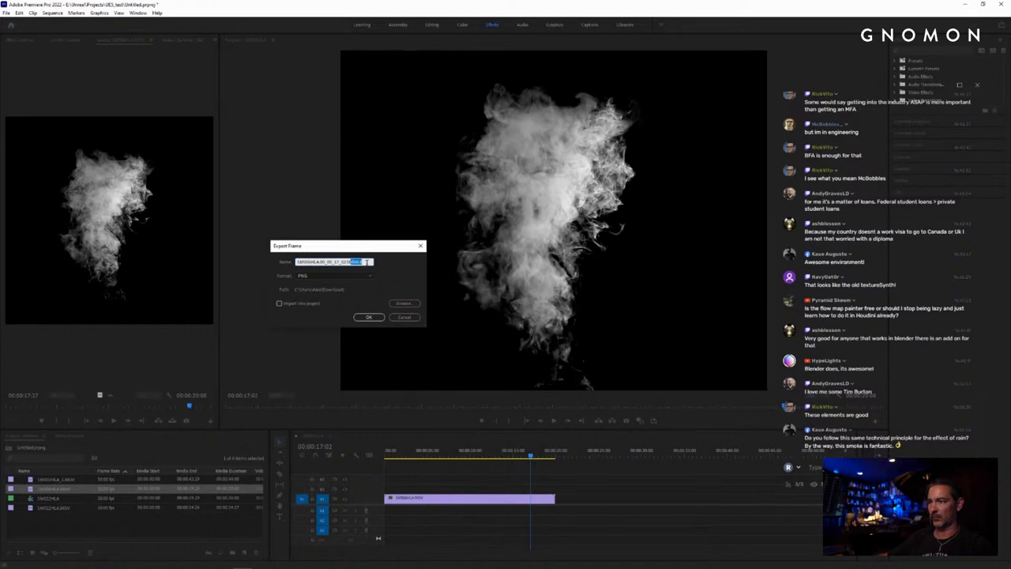
key("BackSpace")
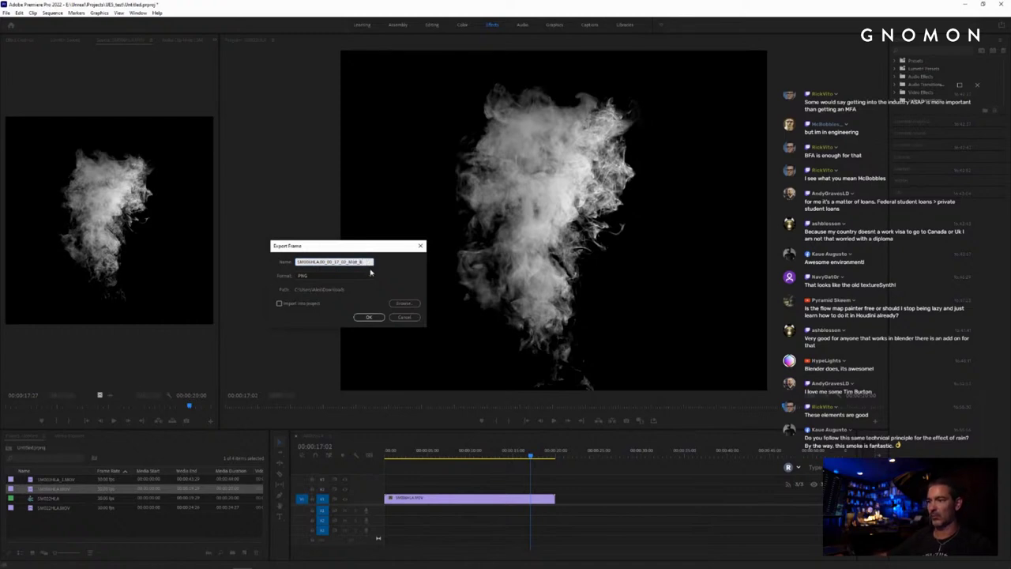
left_click(368, 317)
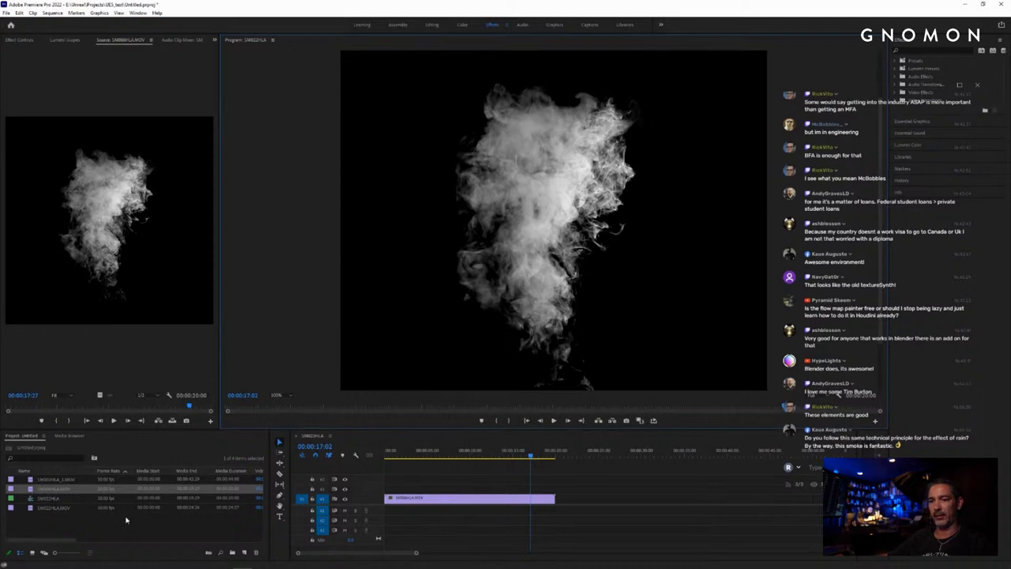
left_click(68, 436)
scroll(180, 484, "down", 2)
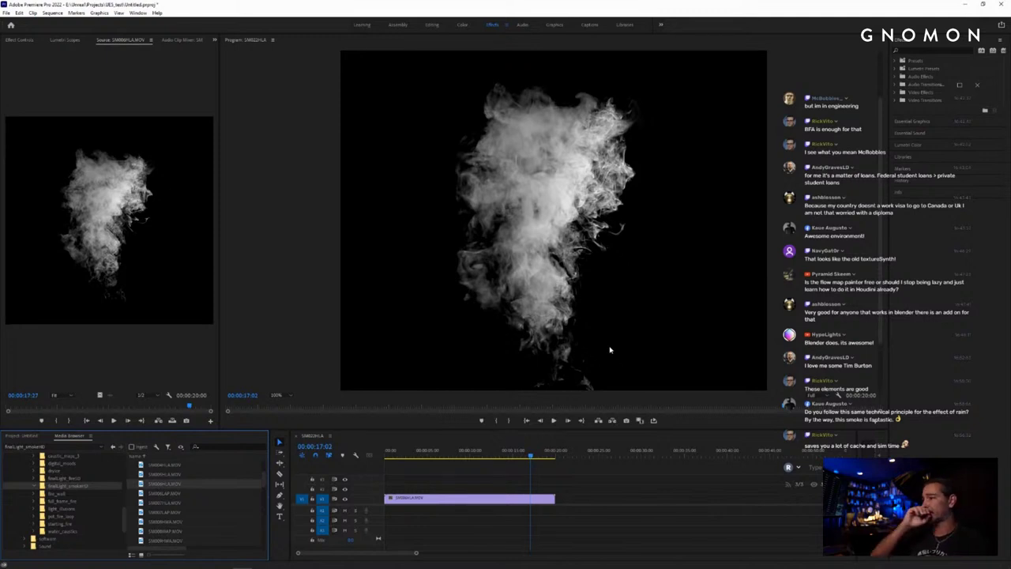
mouse_move(530, 445)
left_mouse_down()
mouse_move(542, 458)
mouse_move(530, 457)
left_mouse_up()
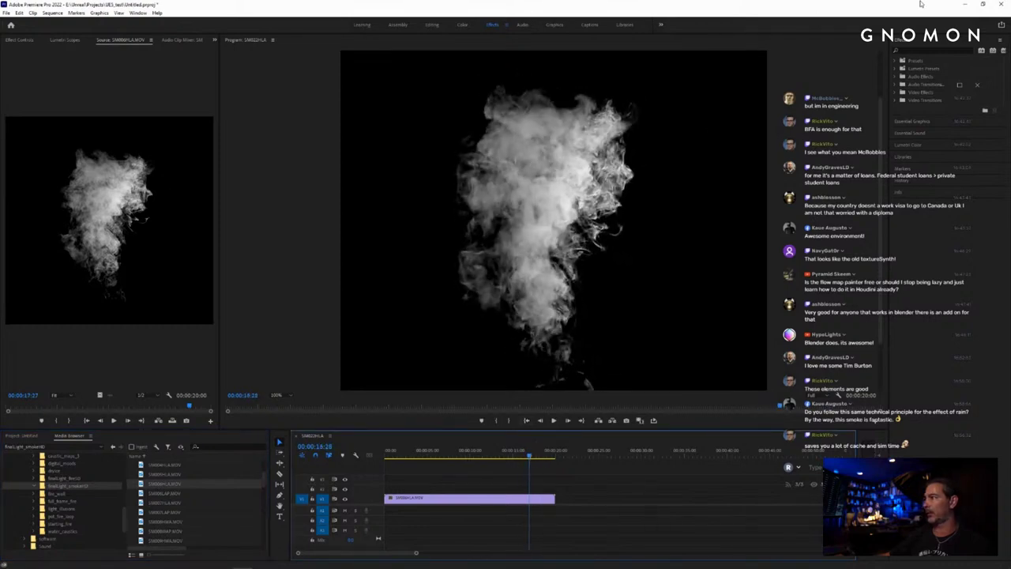
Step: Leave Premiere Pro and start FlowMapPainter in a 1600 x 900 window with Good graphics quality over the Unreal scene
left_click(965, 5)
left_click_drag(388, 347, 384, 343, "alt")
right_click_drag(384, 345, 334, 303)
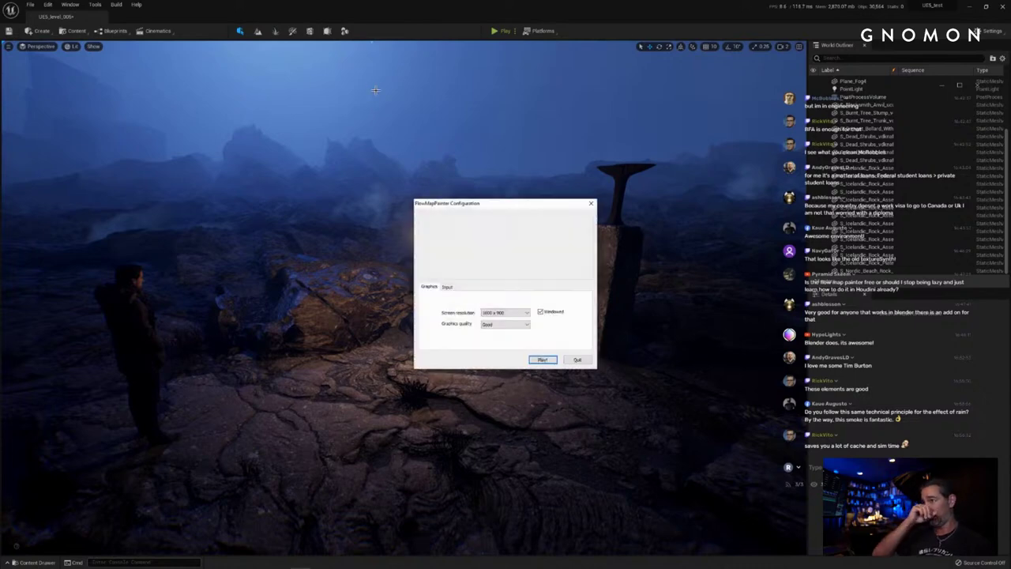
mouse_move(493, 205)
left_mouse_down()
mouse_move(471, 155)
mouse_move(467, 178)
mouse_move(485, 183)
mouse_move(477, 200)
mouse_move(488, 188)
left_mouse_up()
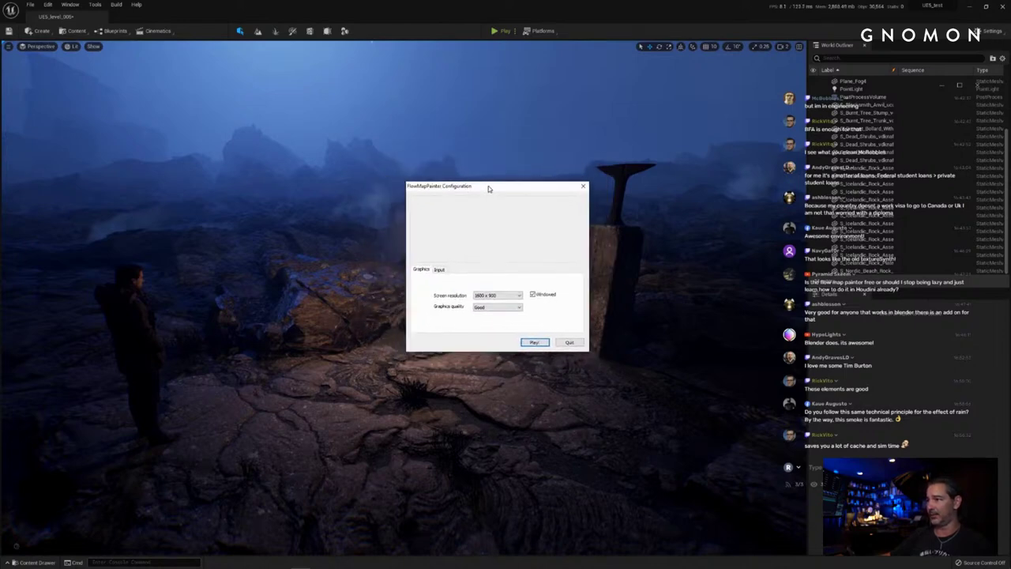
left_click(535, 342)
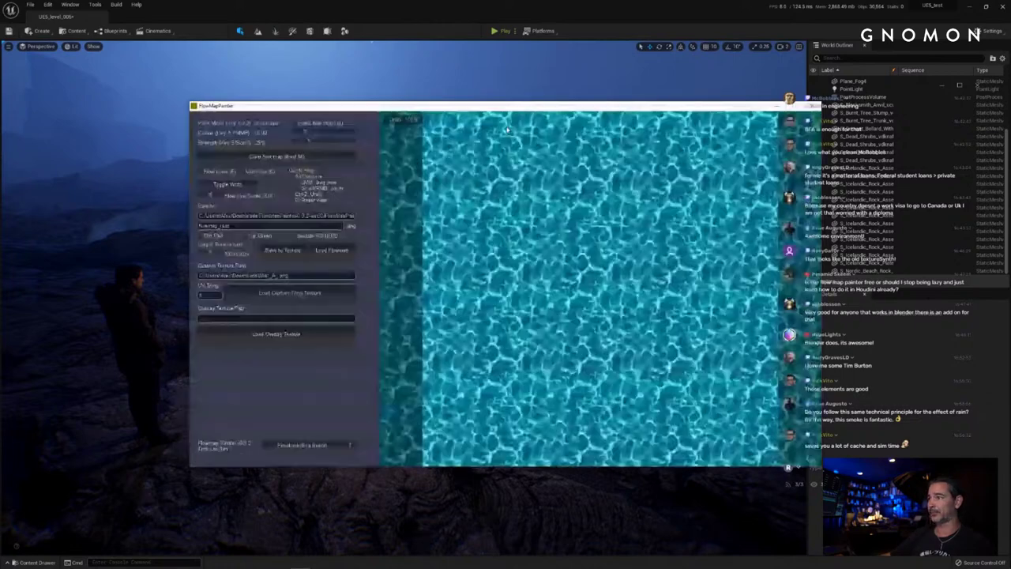
left_click_drag(536, 106, 450, 96)
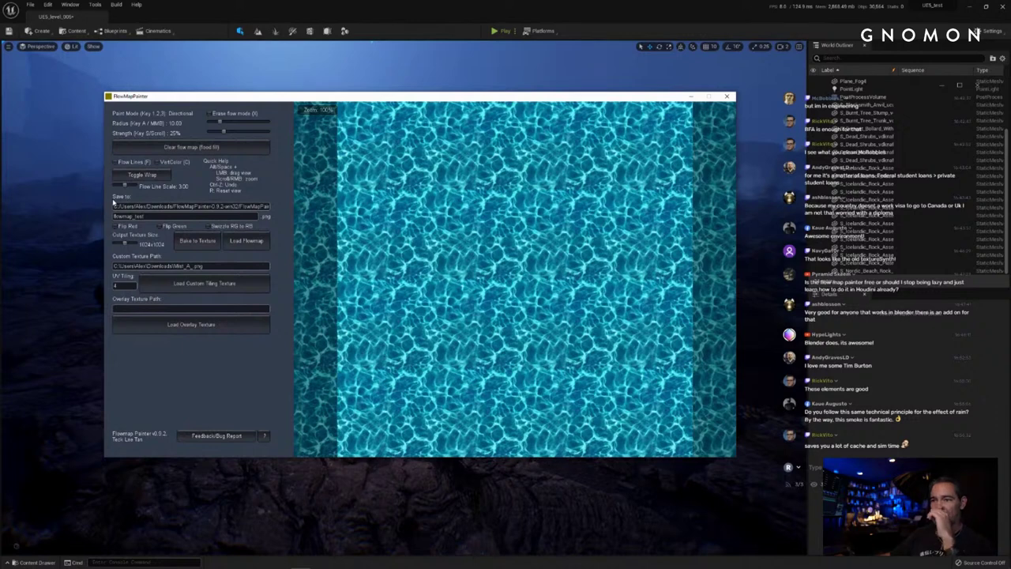
left_click_drag(265, 98, 269, 98)
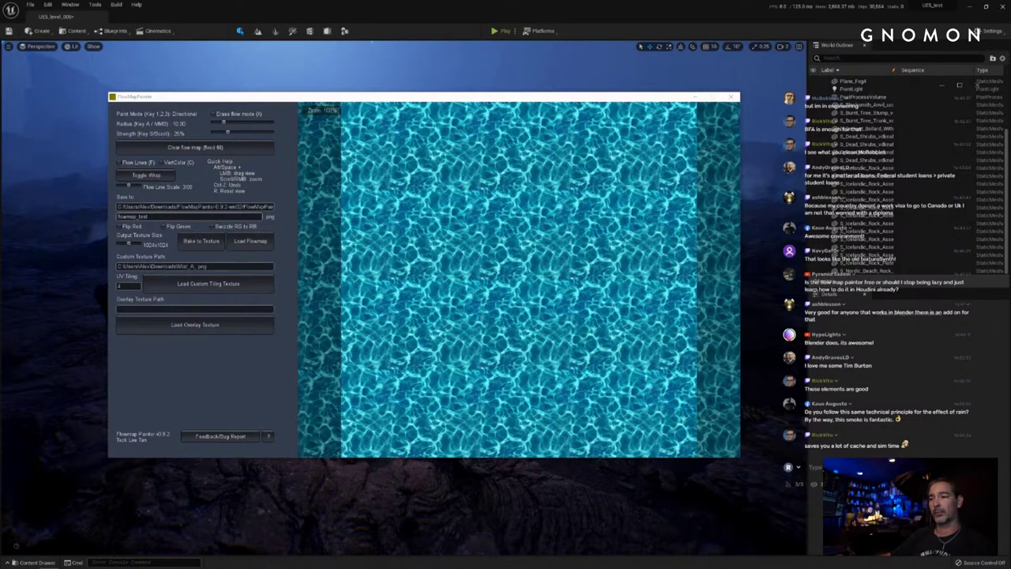
Step: Load SM022HLA.00_00_38_03_Mist_A.png from the Downloads folder as the custom tiling texture and set its UV tiling to 1
left_click(224, 267)
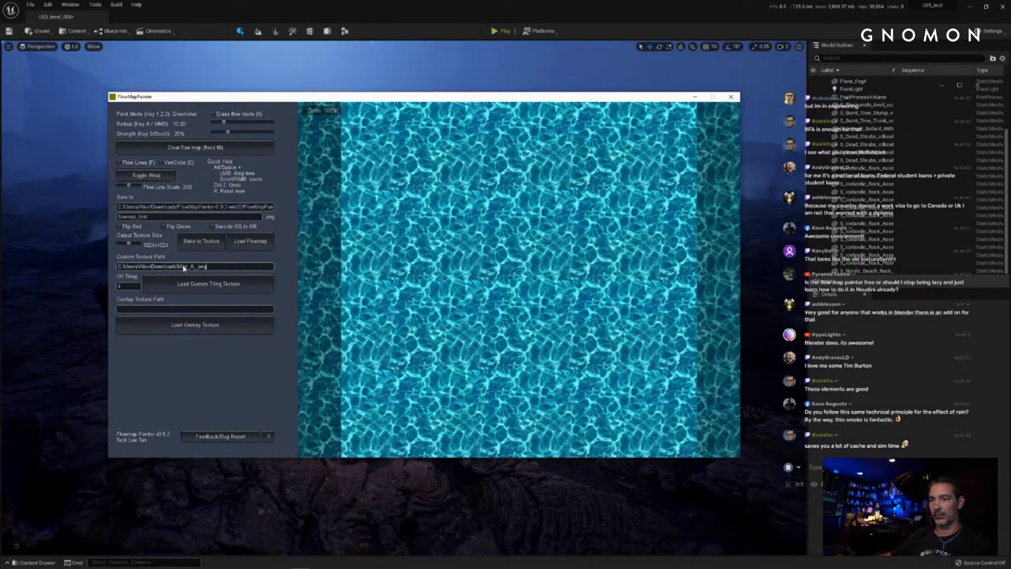
type("SM22HLA_00_08_03_Mist_A.png")
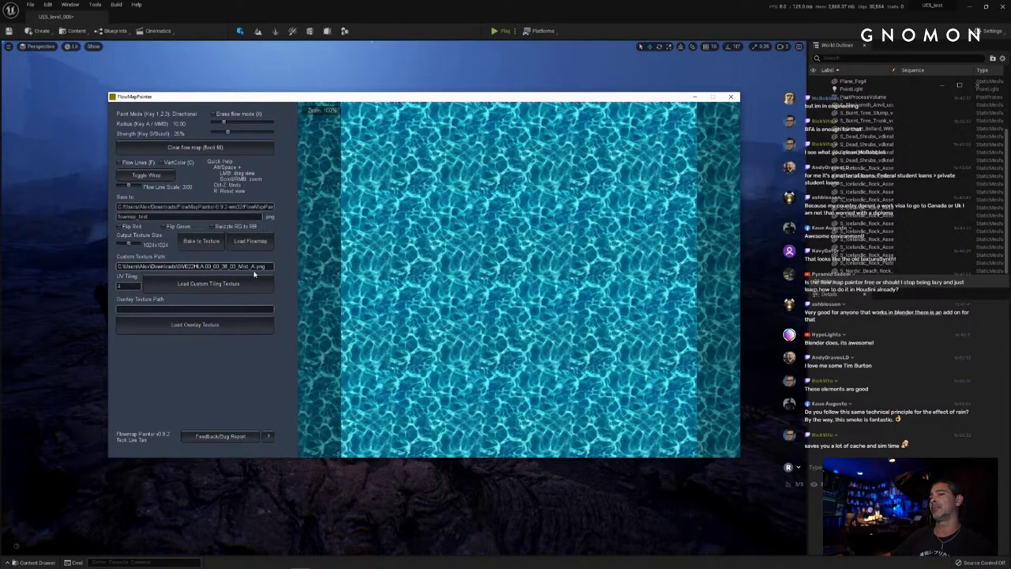
left_click(229, 284)
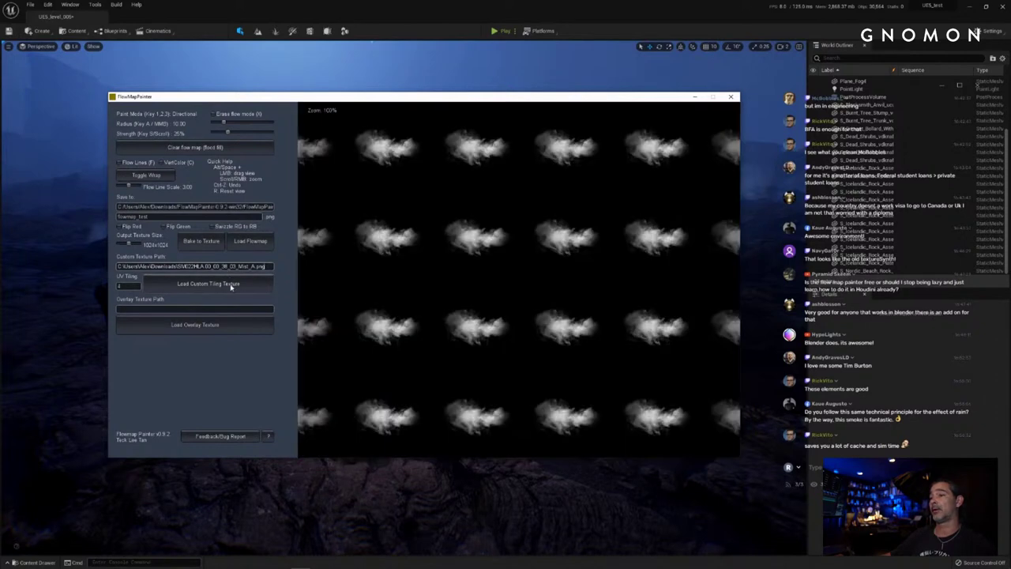
left_click_drag(129, 287, 111, 290)
type("1")
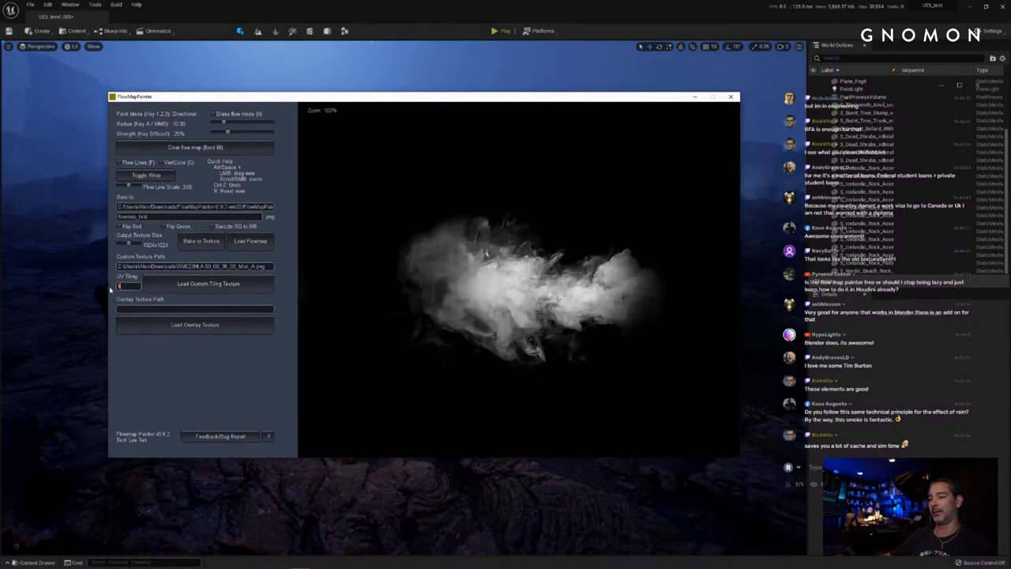
Step: Paint directional flow strokes across the upper smoke plume at radius 10, lowering the brush strength to 5%
left_click_drag(445, 97, 414, 85)
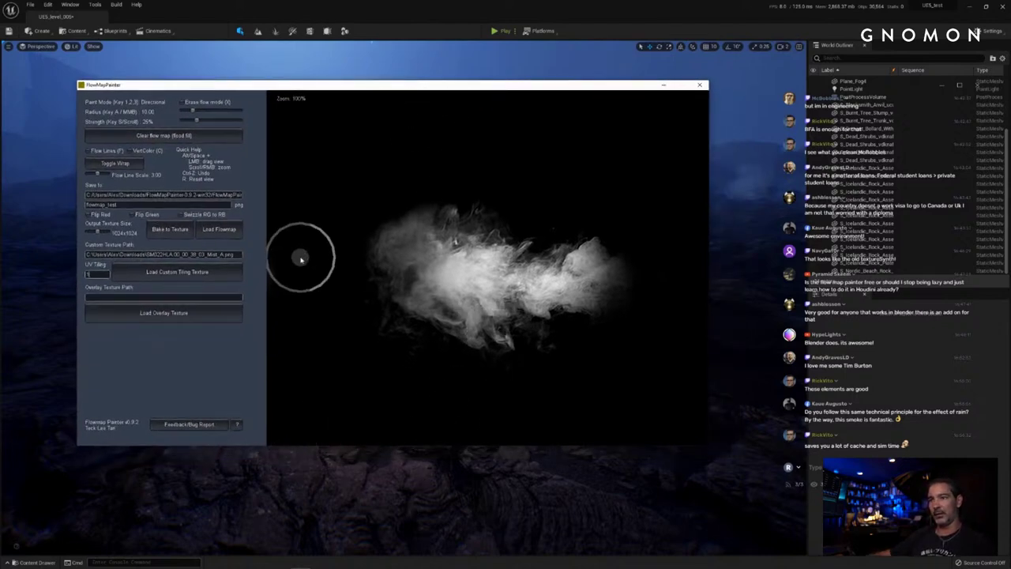
left_click_drag(477, 87, 467, 77)
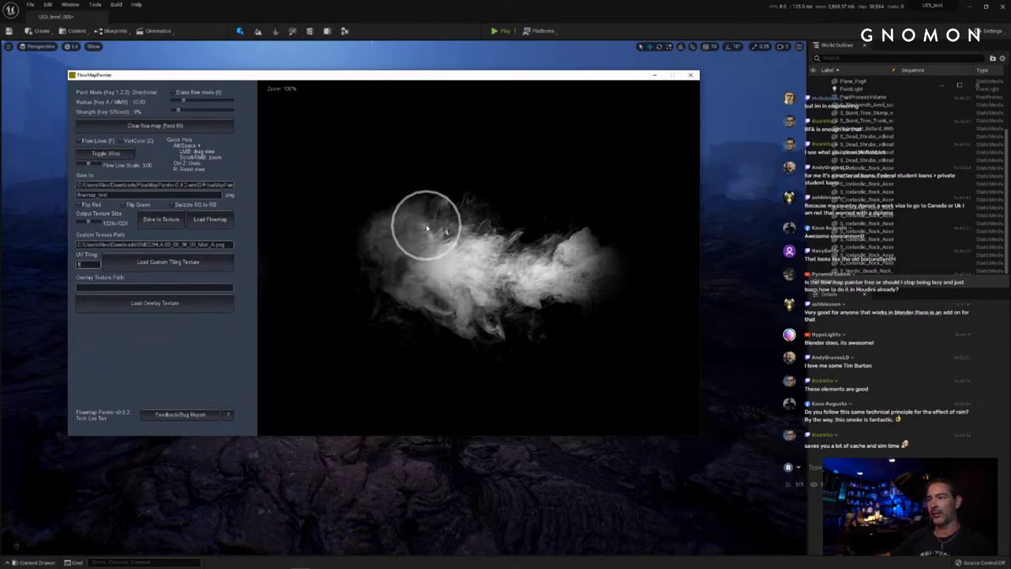
mouse_move(429, 226)
left_mouse_down()
mouse_move(350, 237)
mouse_move(424, 208)
mouse_move(588, 229)
left_mouse_up()
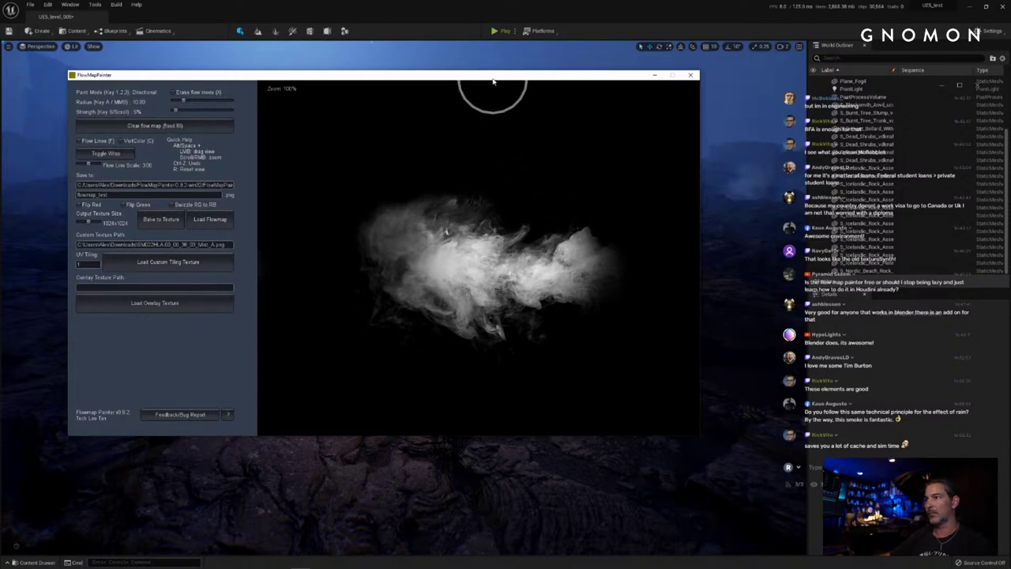
left_click_drag(494, 77, 473, 72)
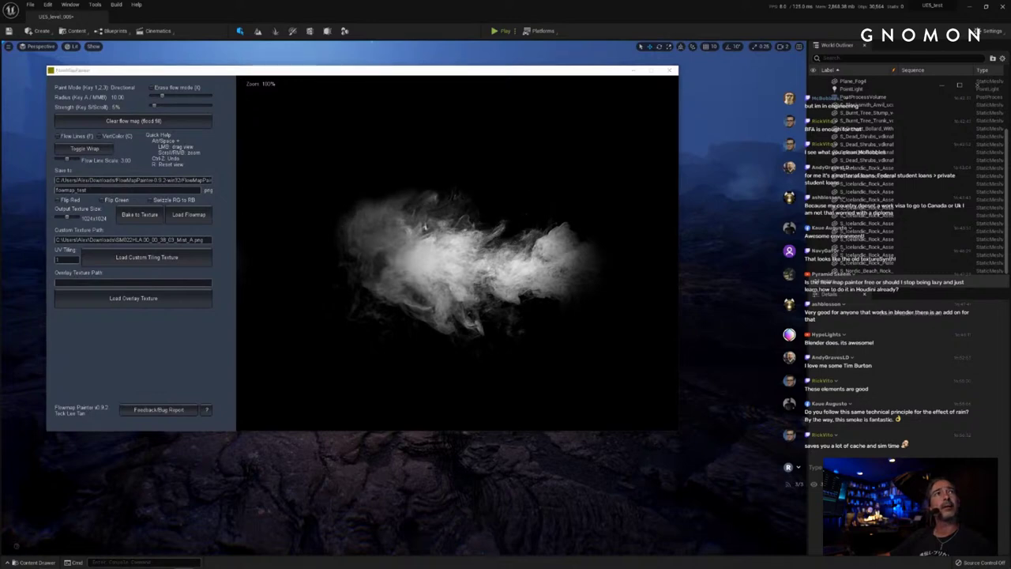
mouse_move(448, 239)
left_mouse_down()
mouse_move(444, 229)
mouse_move(511, 235)
mouse_move(510, 255)
mouse_move(542, 264)
mouse_move(501, 240)
mouse_move(474, 245)
mouse_move(495, 233)
mouse_move(552, 242)
mouse_move(569, 226)
mouse_move(564, 248)
mouse_move(587, 237)
mouse_move(596, 250)
mouse_move(608, 230)
mouse_move(580, 203)
left_mouse_up()
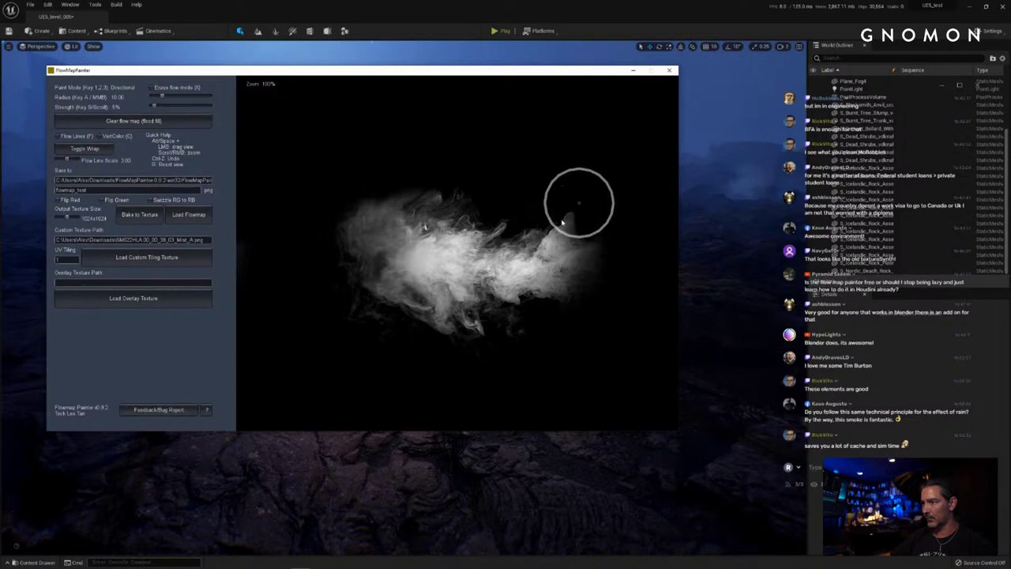
mouse_move(356, 244)
left_mouse_down()
mouse_move(350, 226)
mouse_move(368, 217)
left_mouse_up()
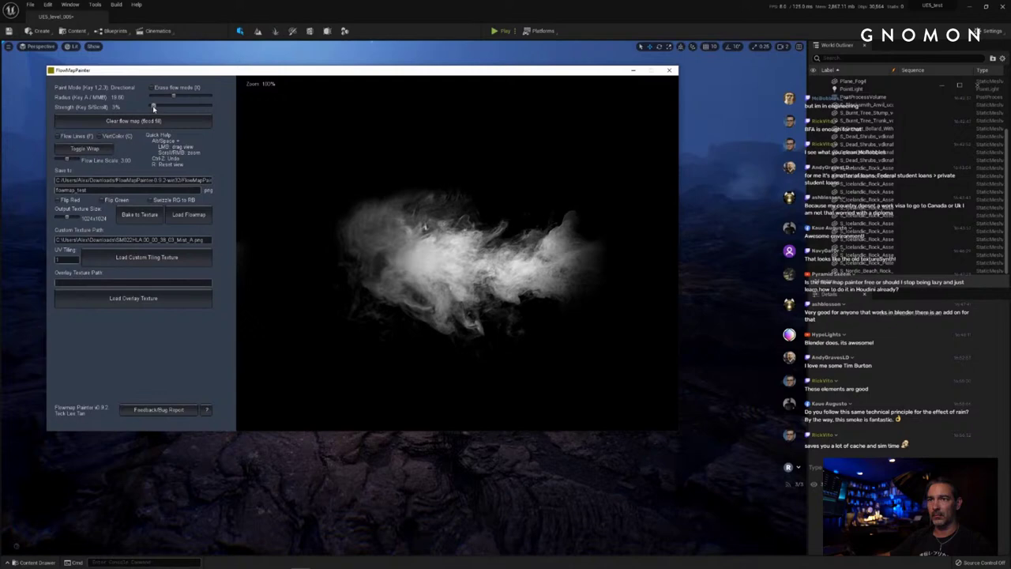
Step: Paint directional flow along the lower part of the smoke at 3% strength, with radius 18 and a smaller radius of about 10
mouse_move(392, 281)
left_mouse_down()
mouse_move(467, 285)
mouse_move(488, 282)
mouse_move(474, 269)
mouse_move(557, 268)
mouse_move(517, 277)
mouse_move(490, 267)
mouse_move(555, 275)
mouse_move(418, 237)
mouse_move(602, 347)
left_mouse_up()
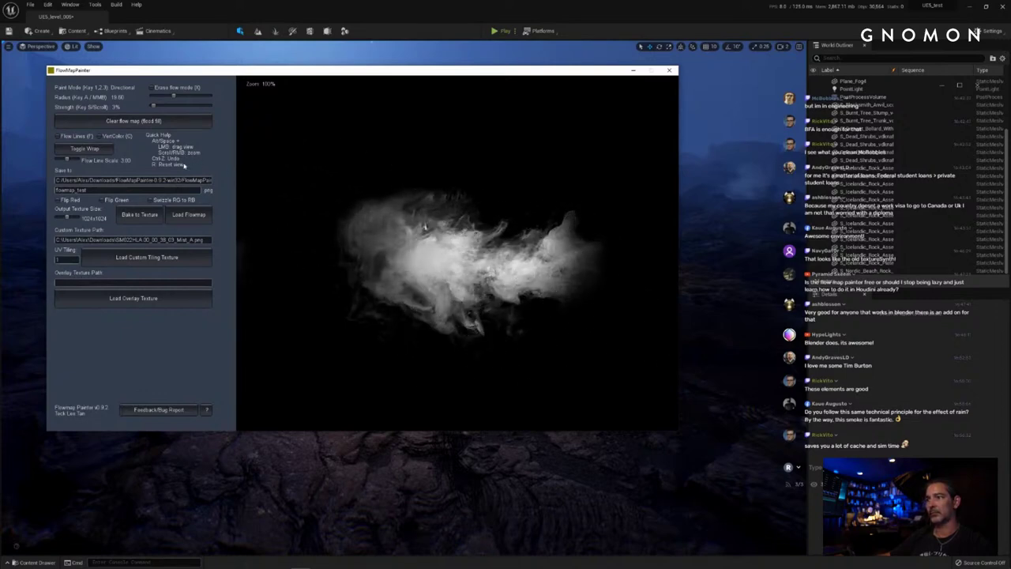
left_click_drag(166, 96, 162, 96)
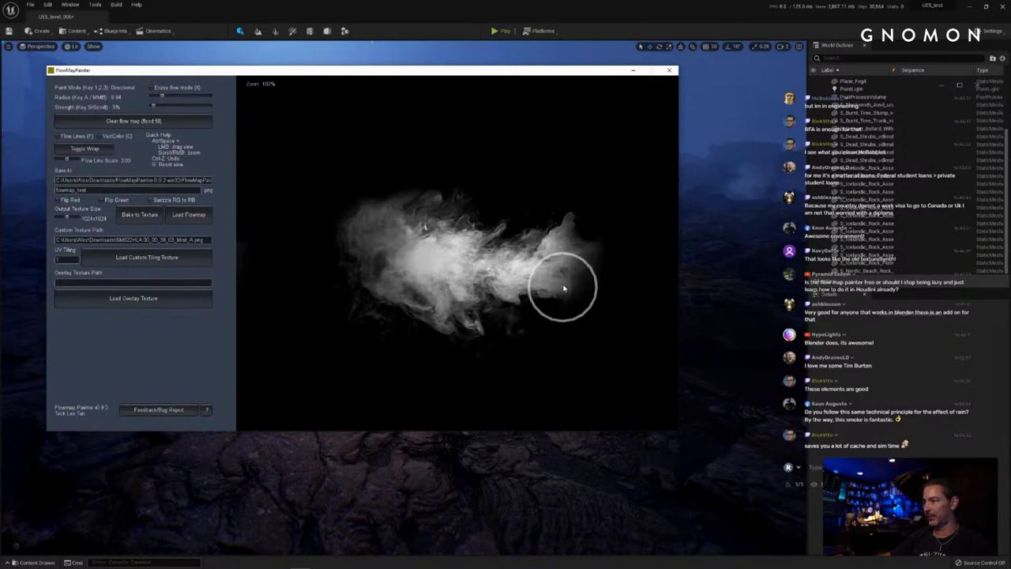
mouse_move(512, 303)
left_mouse_down()
mouse_move(497, 295)
mouse_move(558, 311)
mouse_move(554, 293)
mouse_move(591, 263)
mouse_move(485, 300)
mouse_move(395, 289)
mouse_move(387, 267)
mouse_move(355, 271)
mouse_move(384, 253)
mouse_move(386, 271)
mouse_move(351, 219)
mouse_move(424, 313)
mouse_move(352, 304)
mouse_move(444, 320)
mouse_move(478, 316)
mouse_move(454, 296)
mouse_move(533, 315)
mouse_move(505, 296)
mouse_move(569, 303)
mouse_move(455, 295)
mouse_move(489, 335)
mouse_move(506, 334)
mouse_move(465, 296)
mouse_move(504, 308)
mouse_move(472, 312)
mouse_move(430, 280)
left_mouse_up()
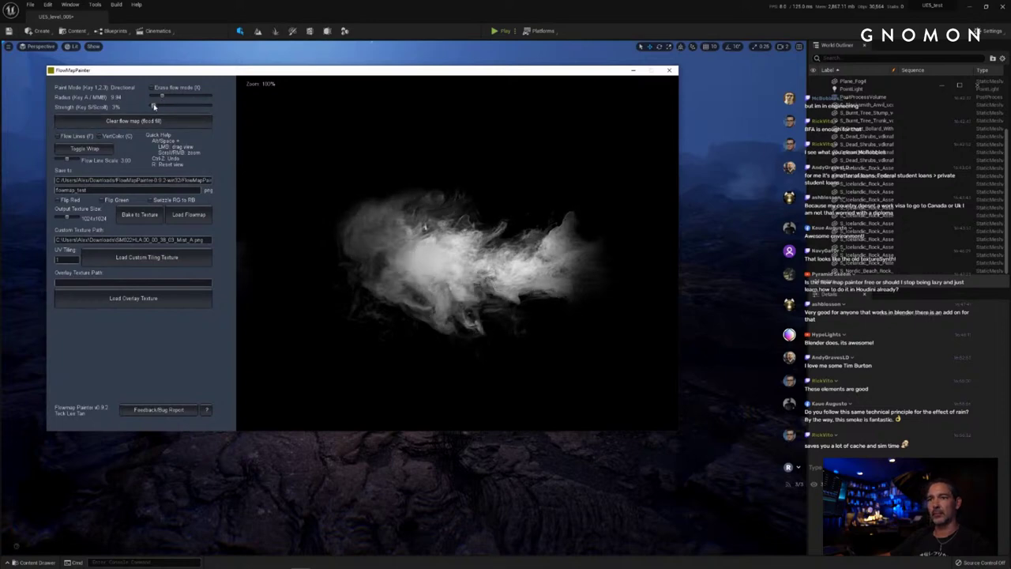
Step: Enlarge the brush radius to about 20 and paint upward directional flow through the bottom and middle of the plume
left_click_drag(162, 96, 174, 97)
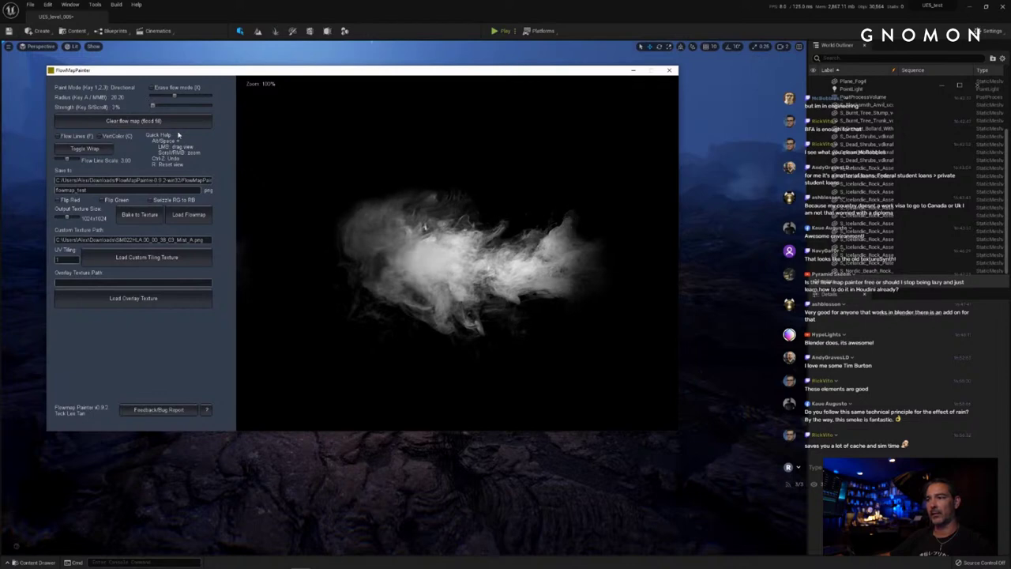
mouse_move(461, 380)
left_mouse_down()
mouse_move(418, 305)
mouse_move(449, 287)
left_mouse_up()
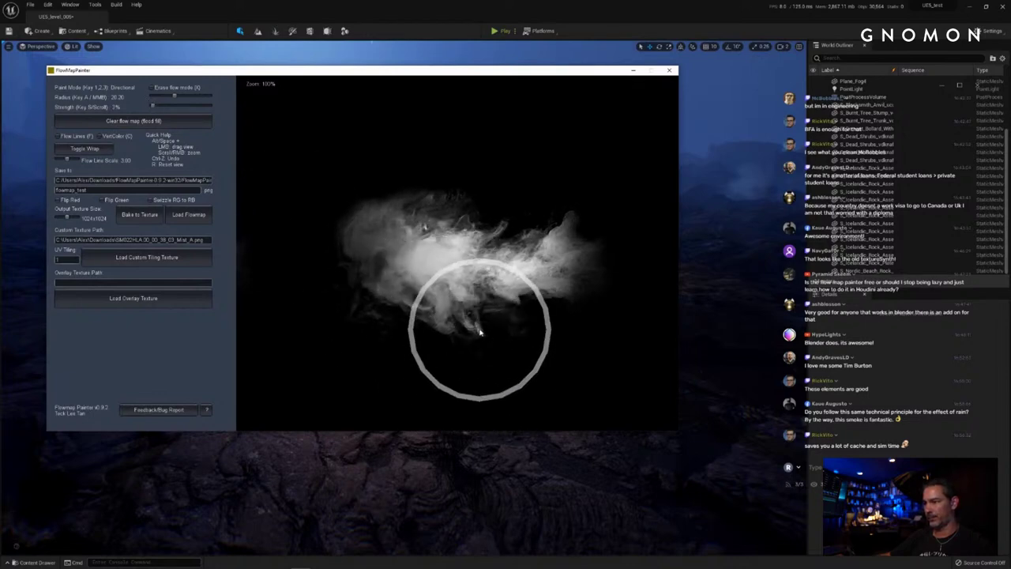
mouse_move(479, 332)
left_mouse_down()
mouse_move(551, 282)
mouse_move(486, 248)
mouse_move(465, 283)
mouse_move(546, 264)
mouse_move(477, 261)
mouse_move(508, 261)
mouse_move(390, 232)
mouse_move(429, 226)
mouse_move(402, 248)
mouse_move(455, 211)
mouse_move(447, 242)
left_mouse_up()
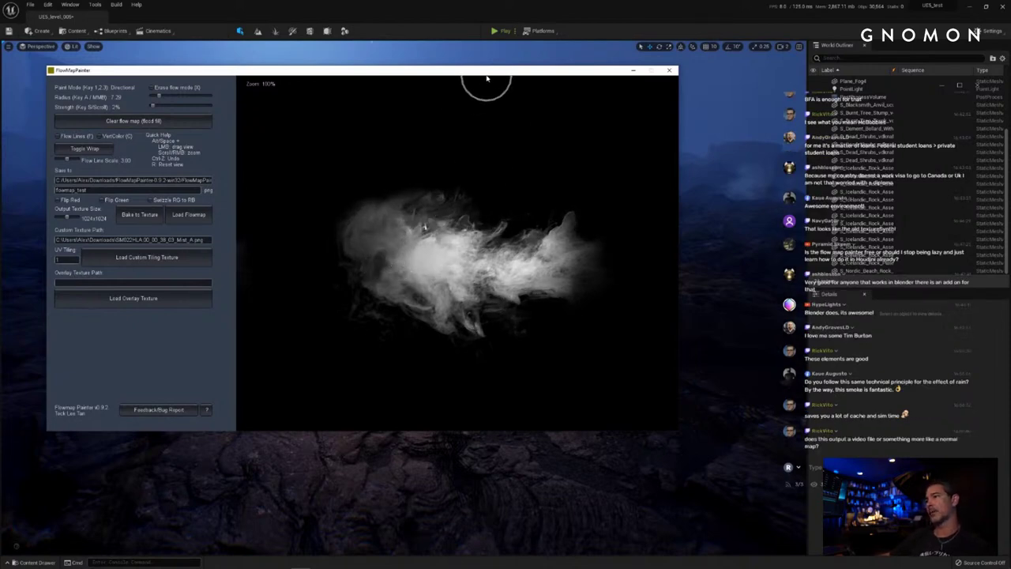
Step: Inspect the painted flow as vertex colours and return to the smoke preview
left_click_drag(488, 72, 505, 77)
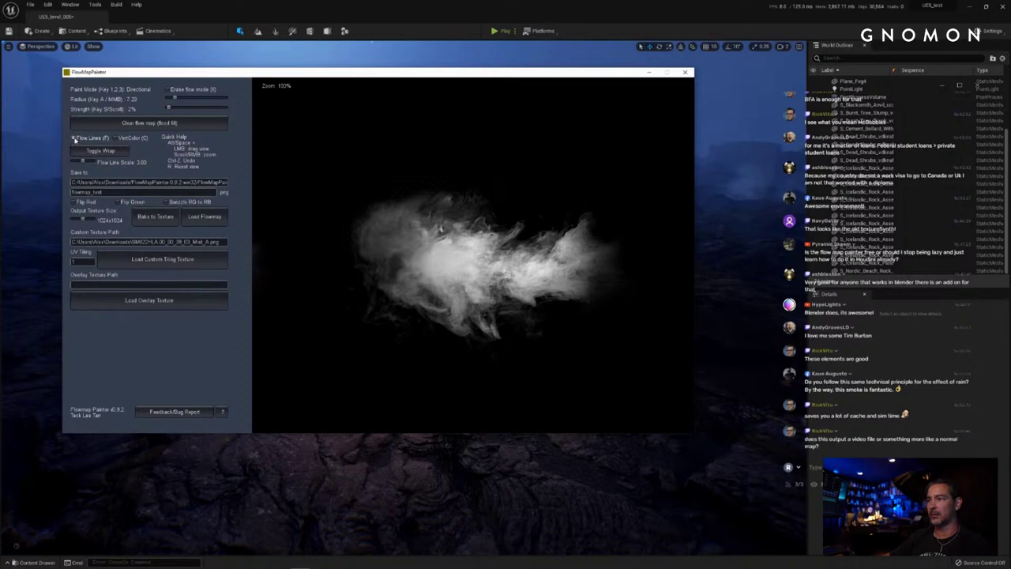
left_click(115, 138)
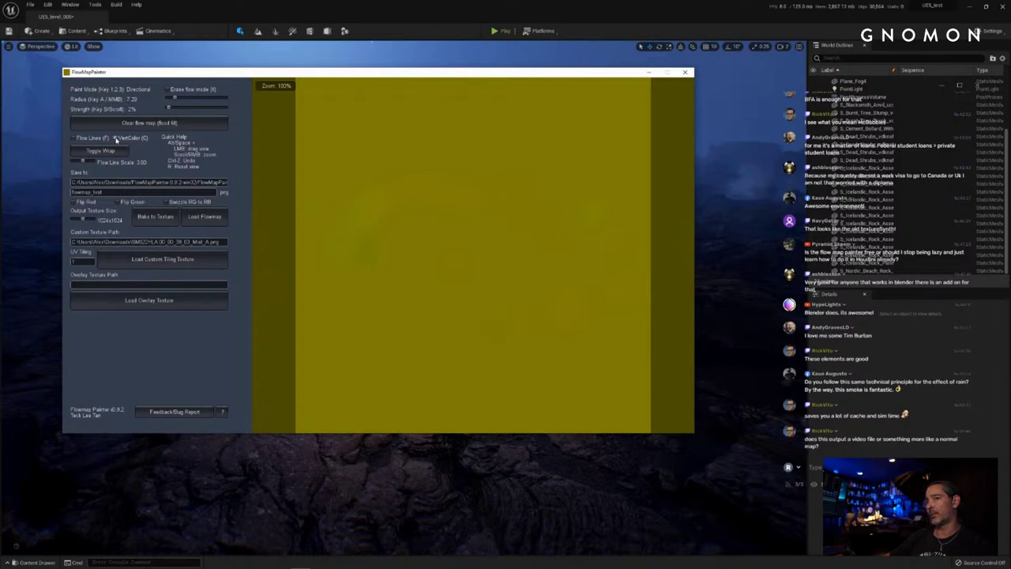
left_click(116, 138)
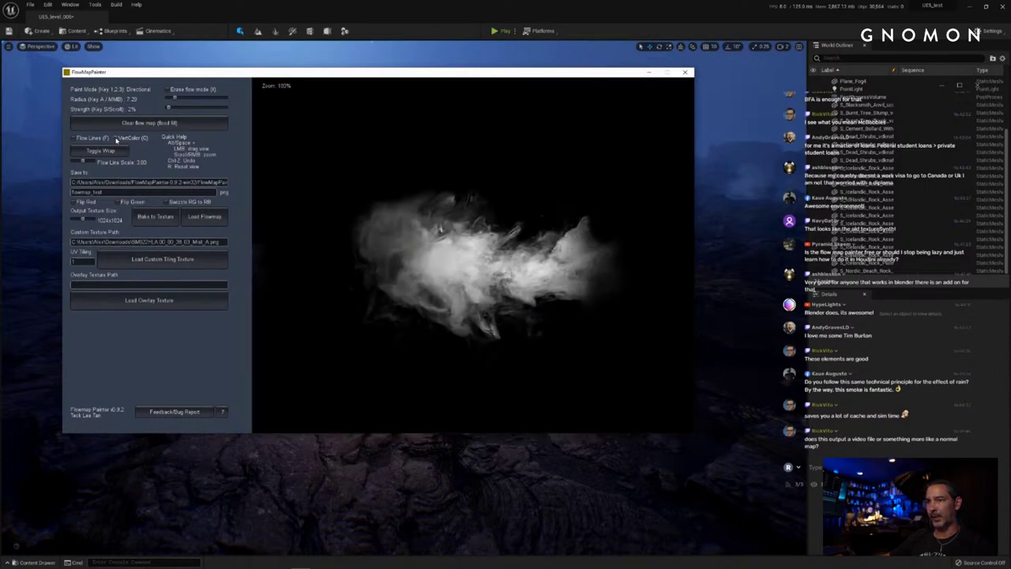
left_click(116, 138)
left_click(115, 138)
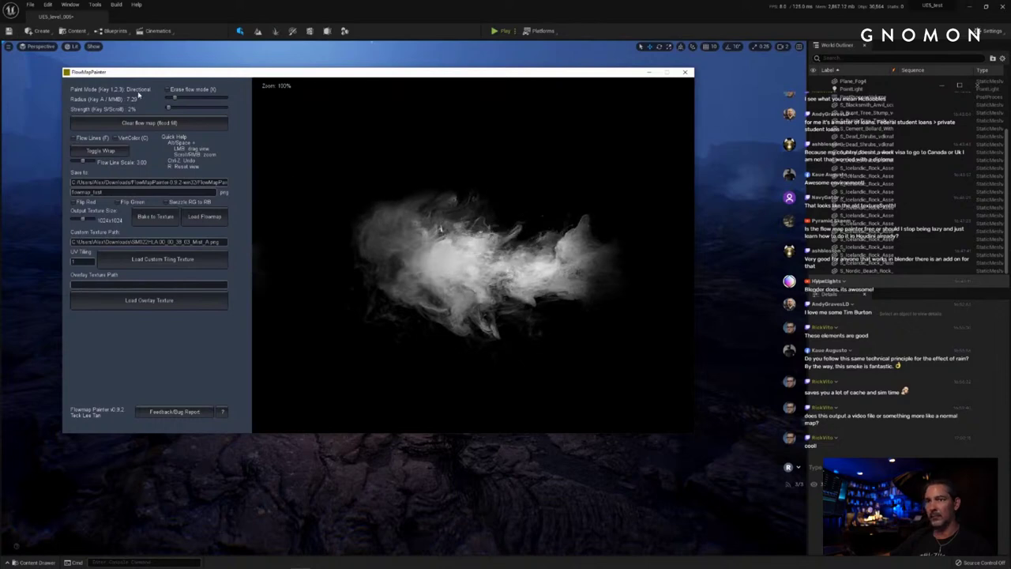
Step: Switch the paint mode to Vortex, paint swirls in the smoke at about 6% strength, and enlarge the brush radius to about 13
key("3")
key("4")
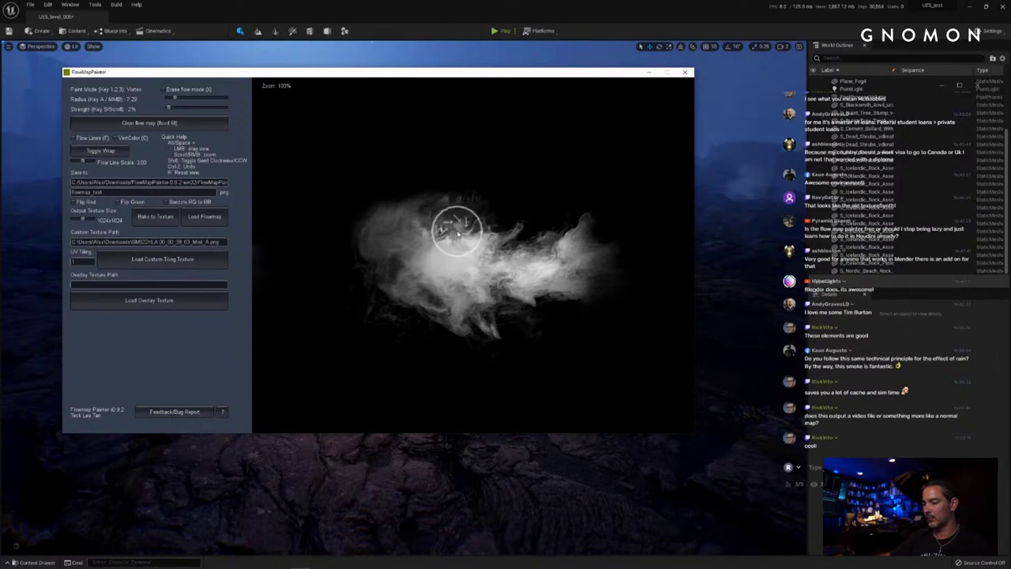
left_click_drag(169, 109, 171, 108)
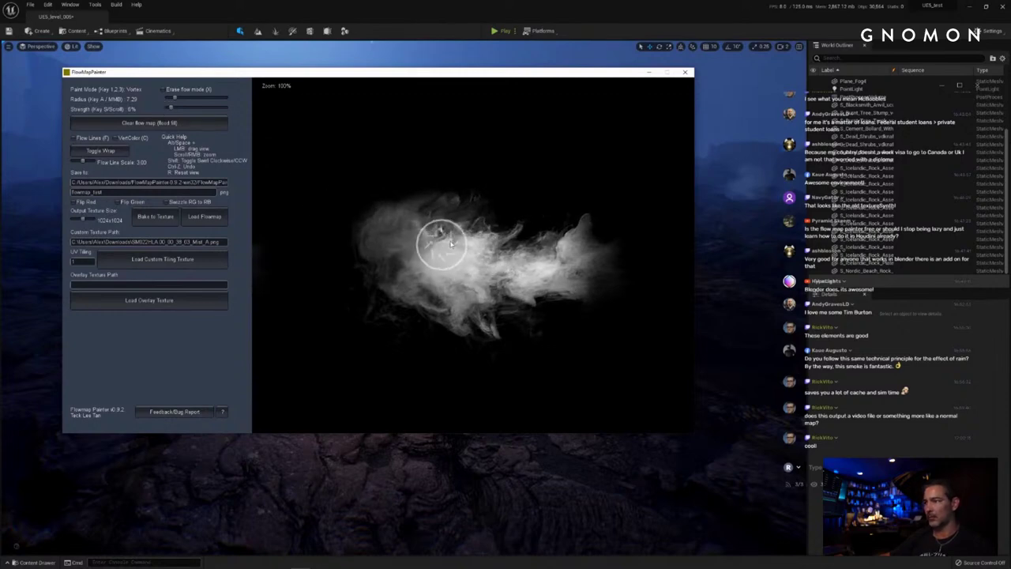
mouse_move(483, 236)
left_mouse_down()
mouse_move(459, 229)
mouse_move(485, 233)
left_mouse_up()
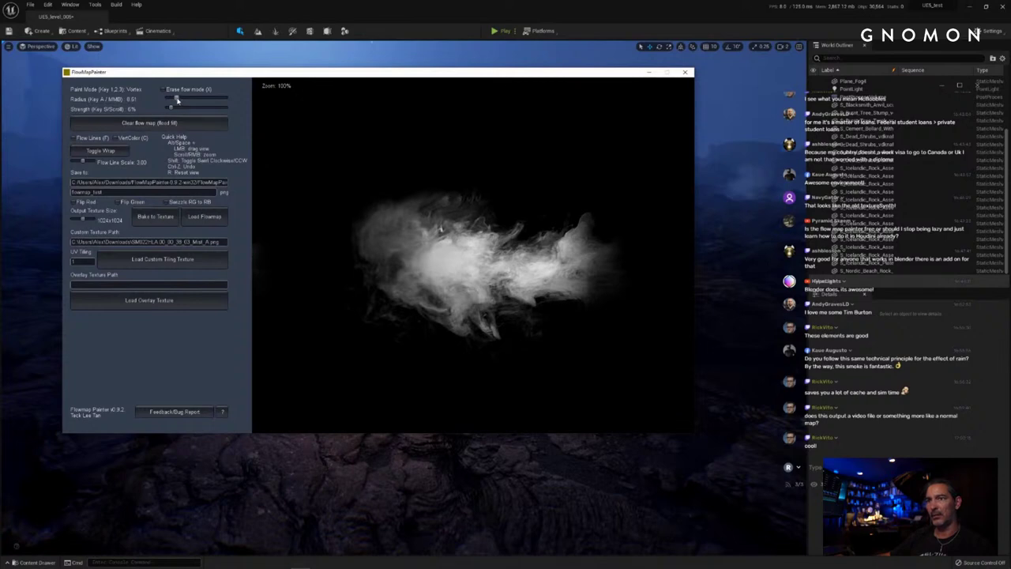
left_click_drag(177, 99, 183, 99)
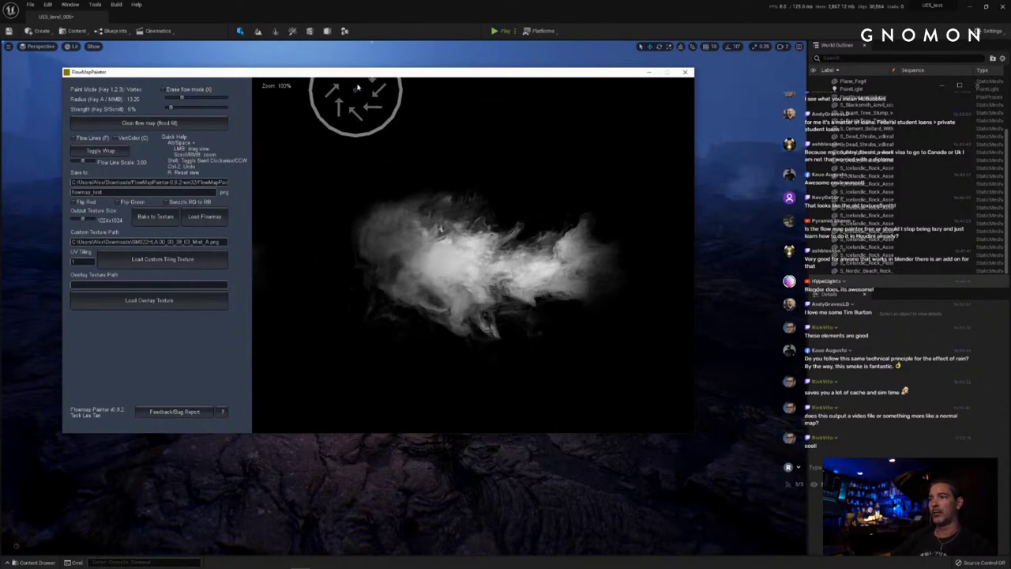
left_click_drag(364, 76, 369, 76)
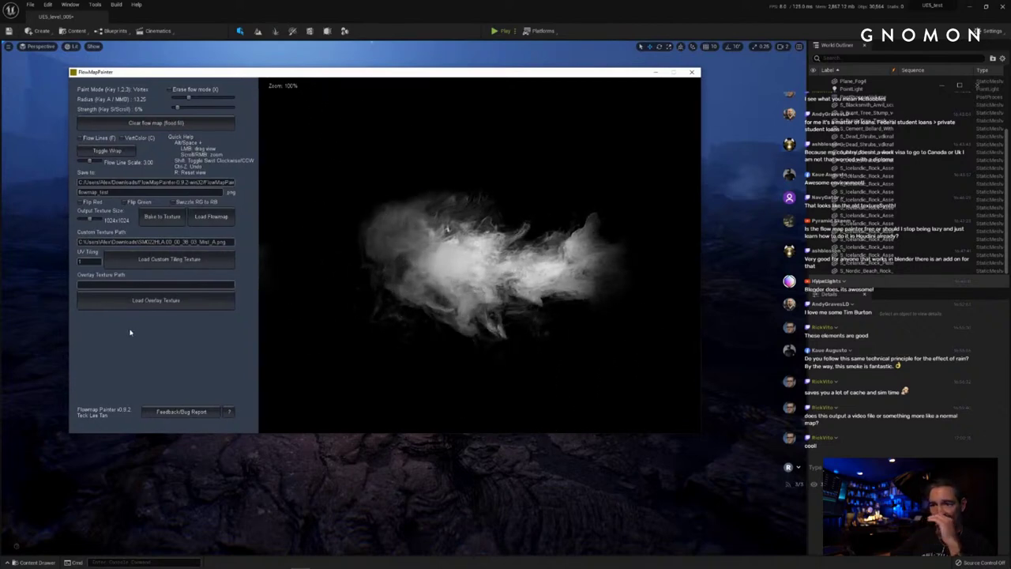
Step: Set the flow map's output file name to SM022HLA.00_00_38_03_Mist_A_Flowmap, based on the source texture's name
left_click(175, 222)
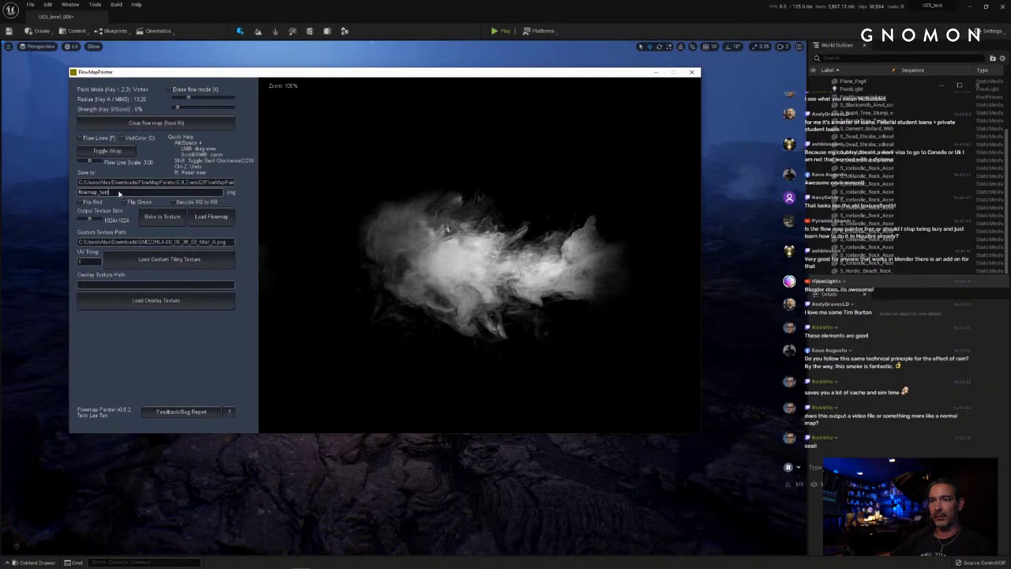
left_click_drag(108, 193, 76, 198)
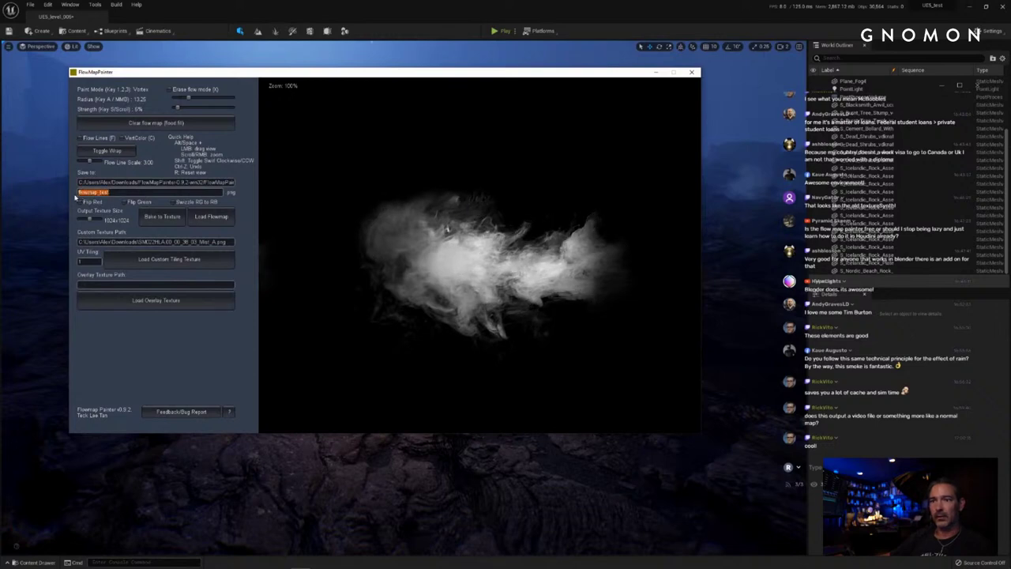
key("BackSpace")
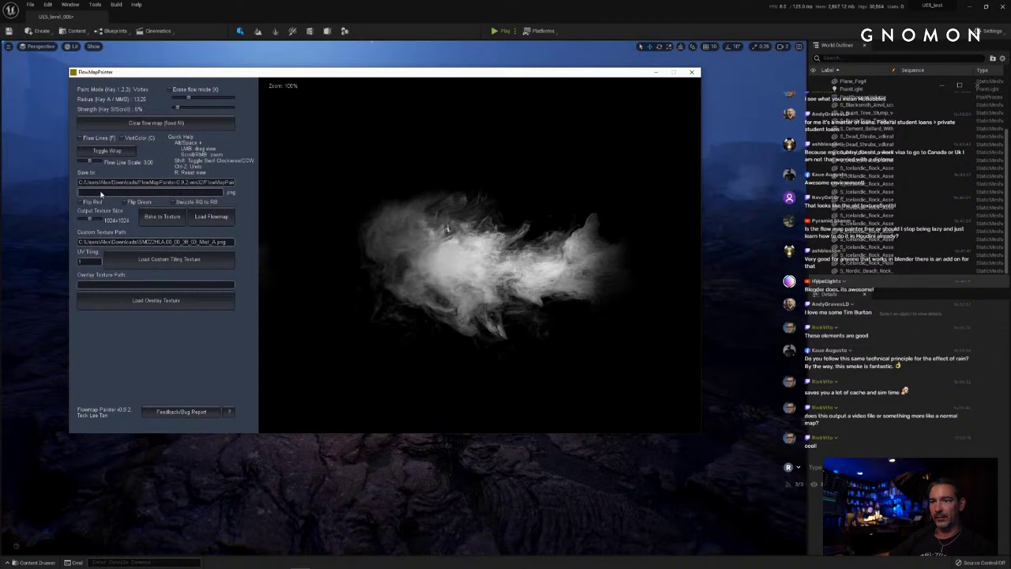
left_click(152, 244)
left_click_drag(140, 243, 214, 246)
left_click(150, 192)
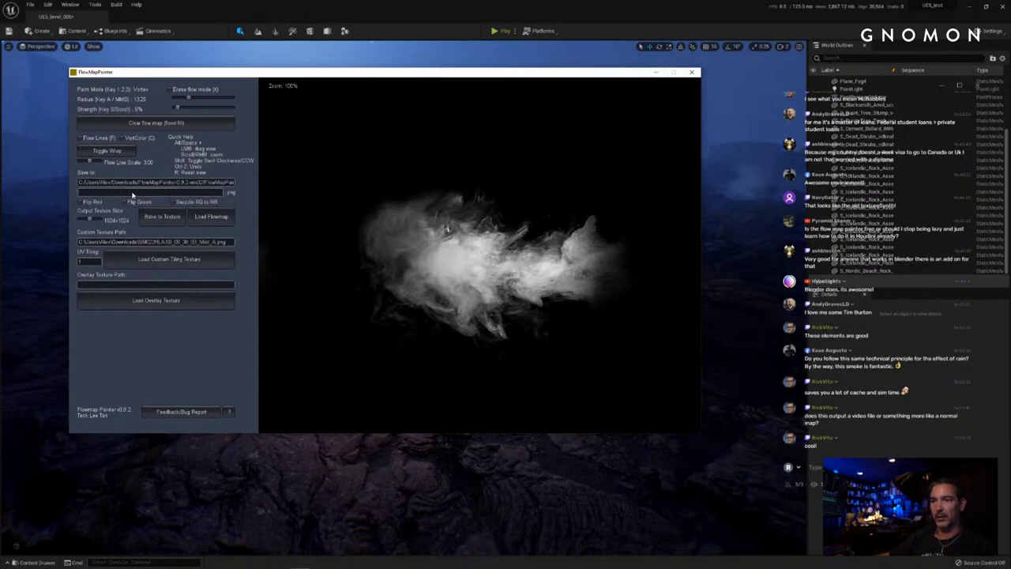
type("SM02HLA_00_00_38_03_Mist_A")
type("_F")
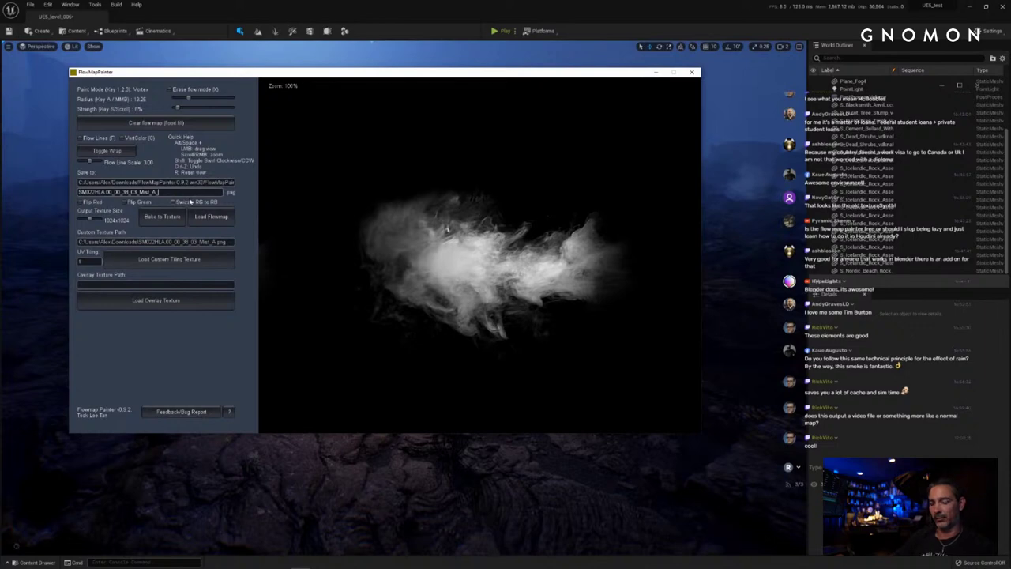
type("lowmap")
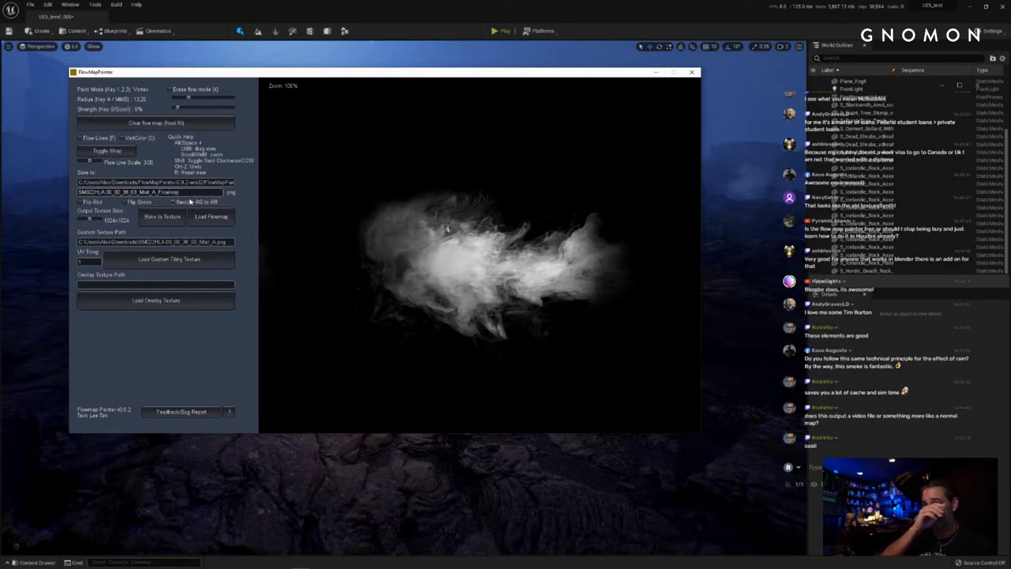
Step: Bake the flow map to a 1024x1024 PNG texture, view the baked image, and close the viewer
left_click(170, 220)
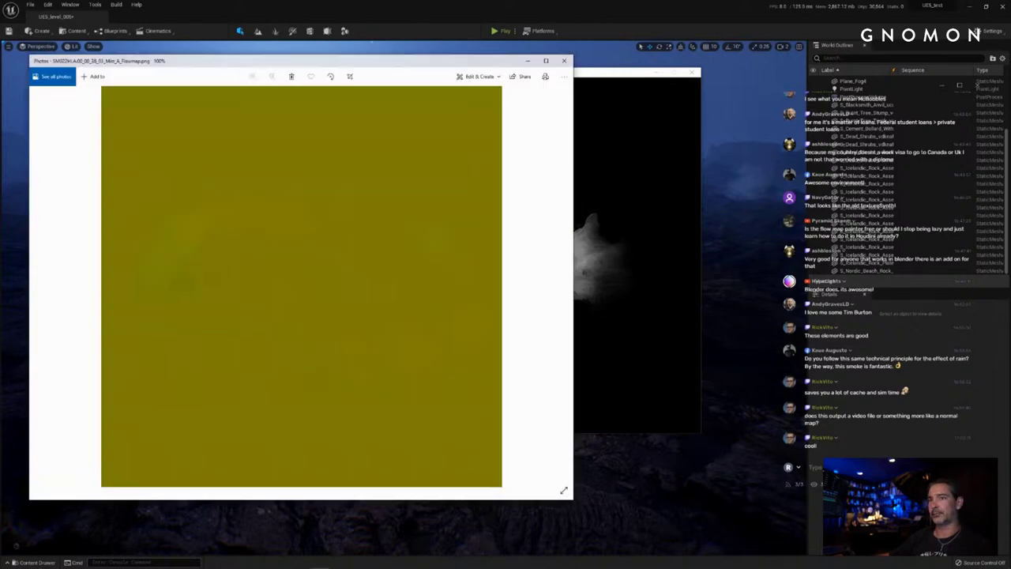
left_click_drag(437, 61, 528, 77)
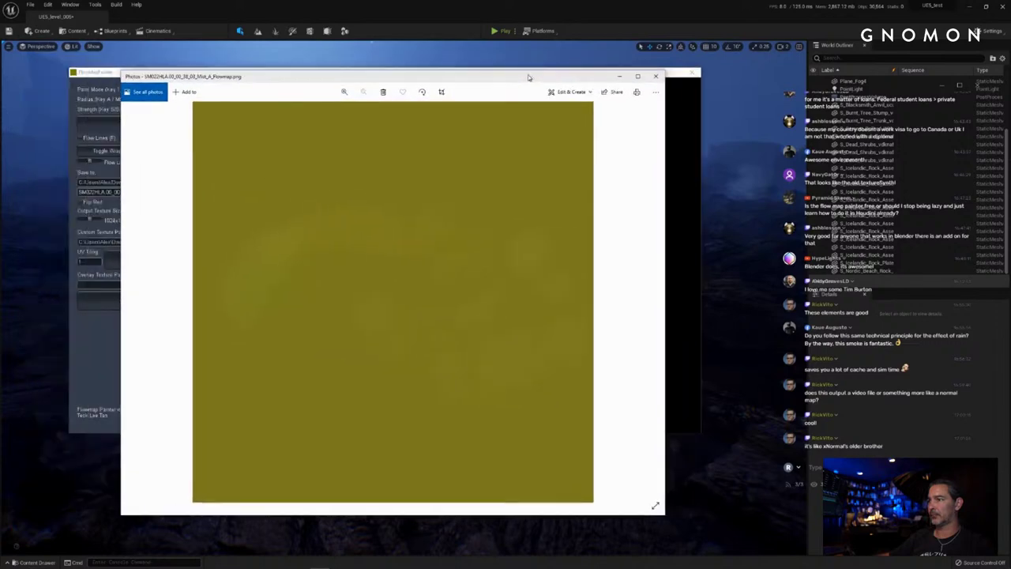
left_click(653, 79)
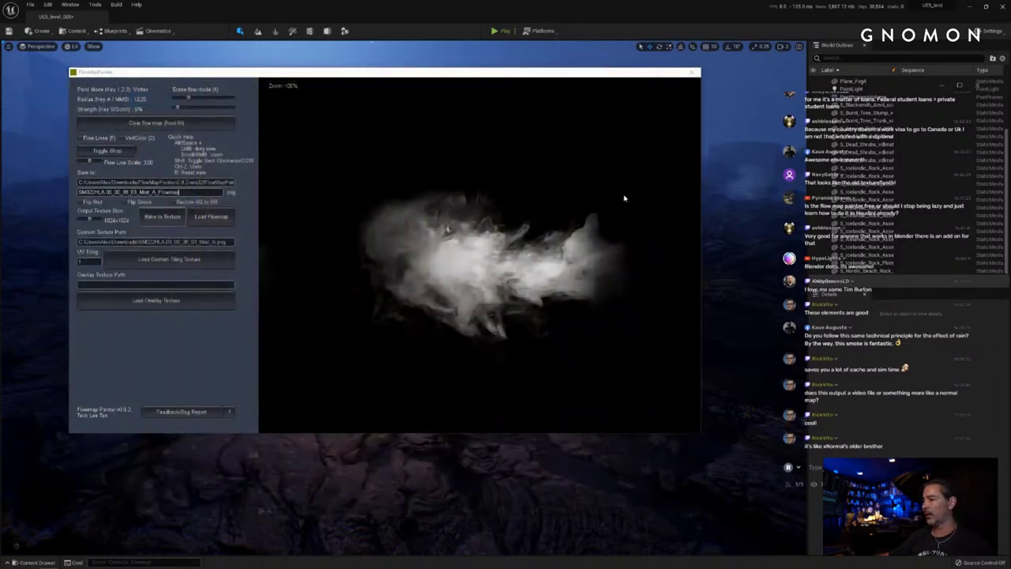
Step: Switch from FlowMapPainter back to Unreal Engine and look over the lava-field scene in the viewport
mouse_move(426, 75)
left_mouse_down()
mouse_move(441, 78)
mouse_move(425, 91)
left_mouse_up()
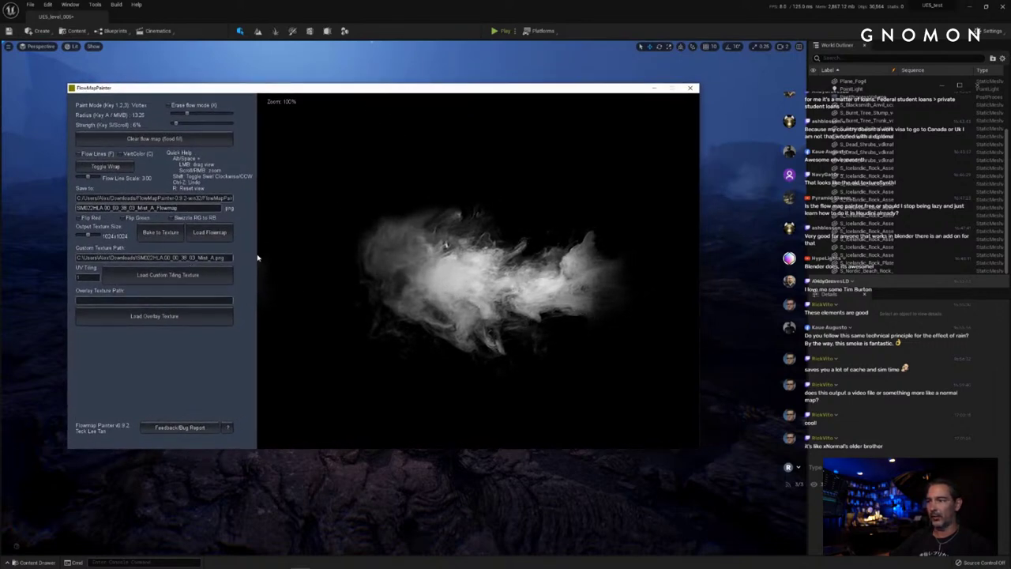
left_click_drag(506, 69, 520, 66)
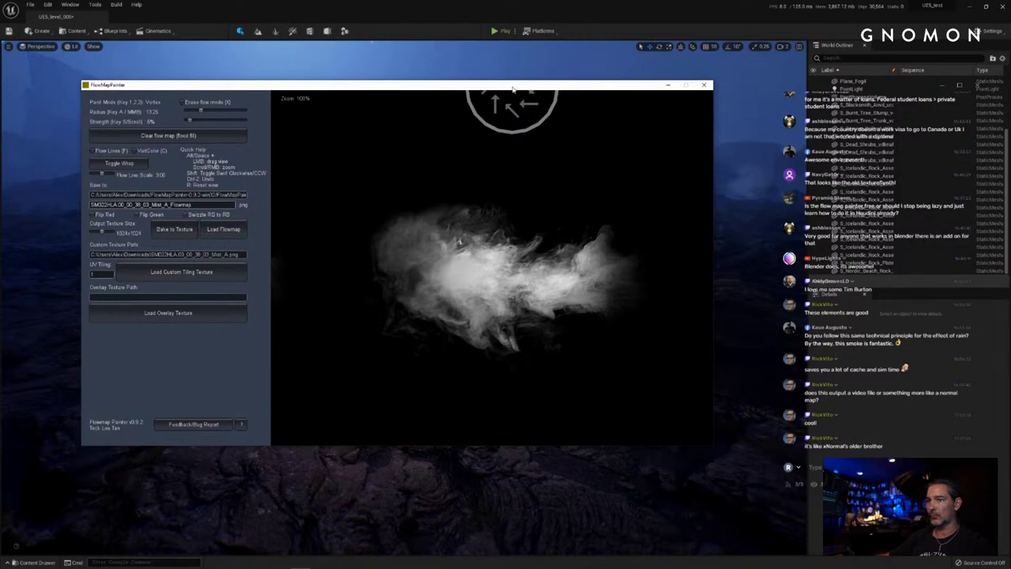
left_click_drag(511, 86, 519, 94)
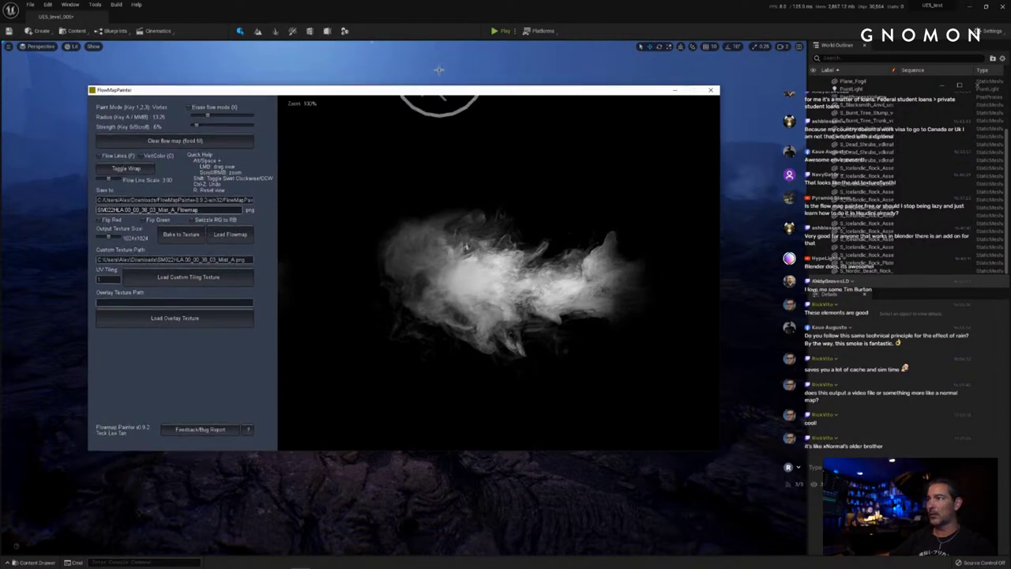
left_click(482, 11)
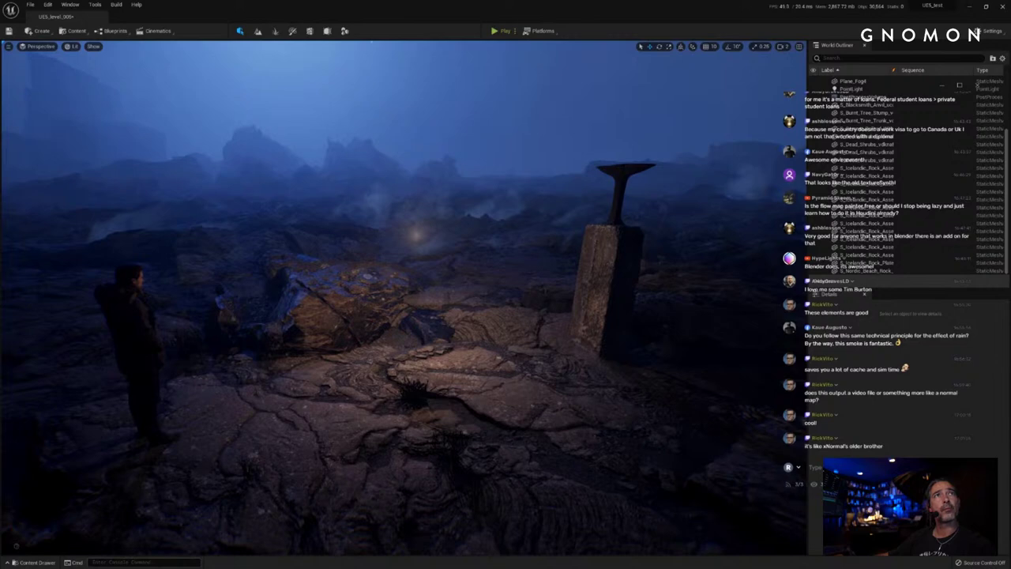
right_click_drag(422, 411, 107, 512)
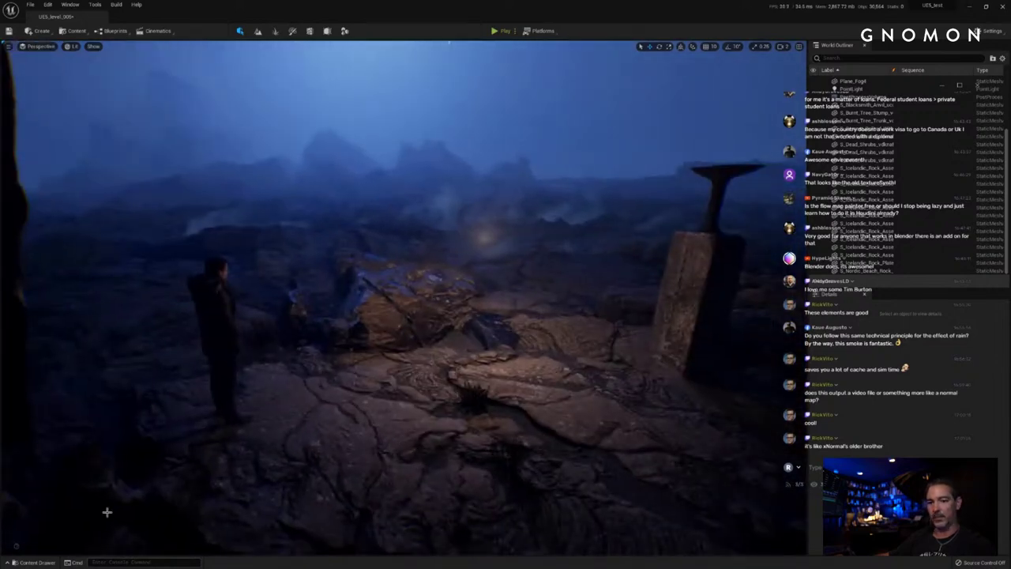
Step: Open the smoke_puff_A texture from the Flowmaps Textures folder, examine its image size and settings, and close it
left_click(37, 562)
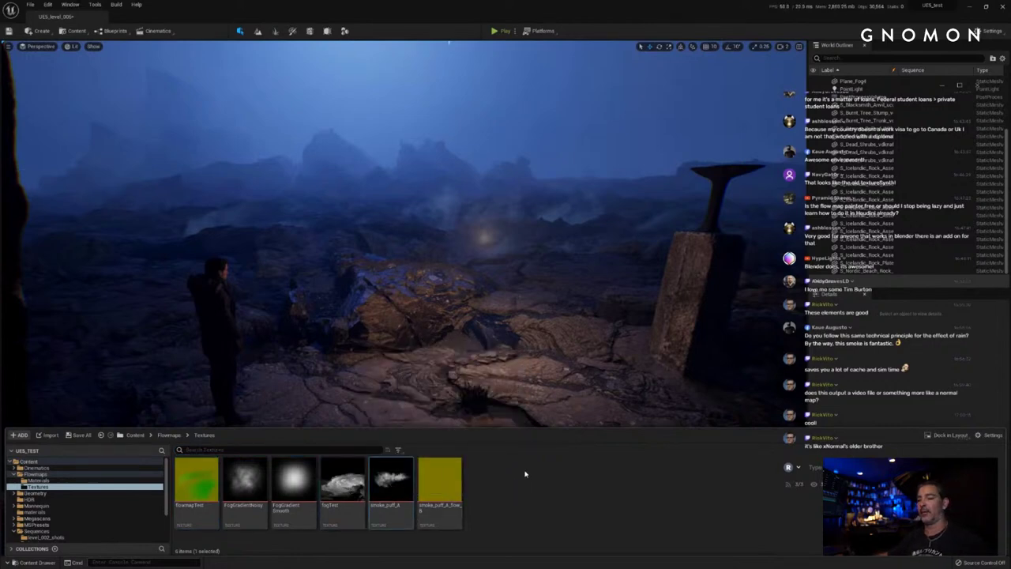
double_click(391, 483)
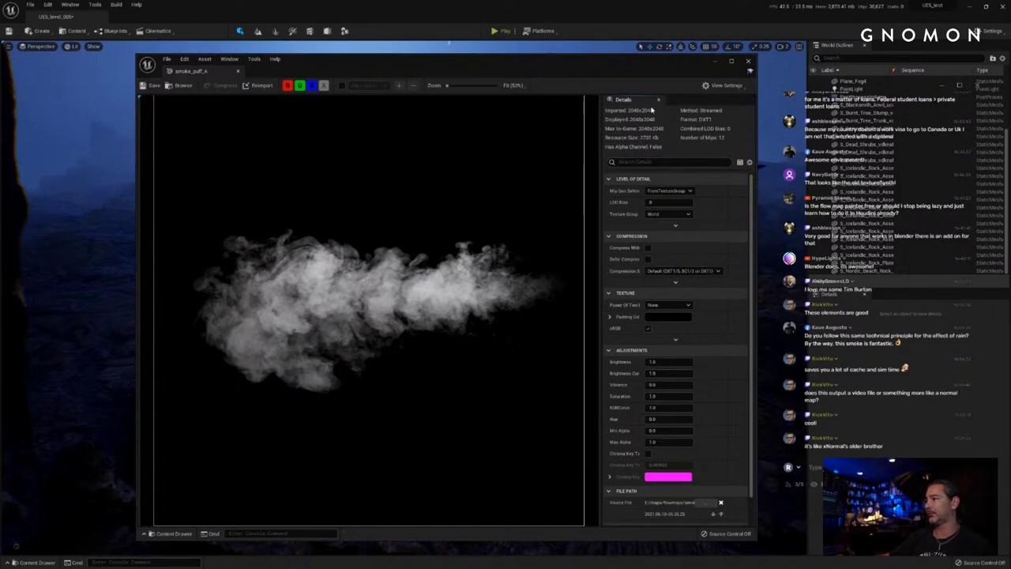
left_click_drag(751, 225, 750, 268)
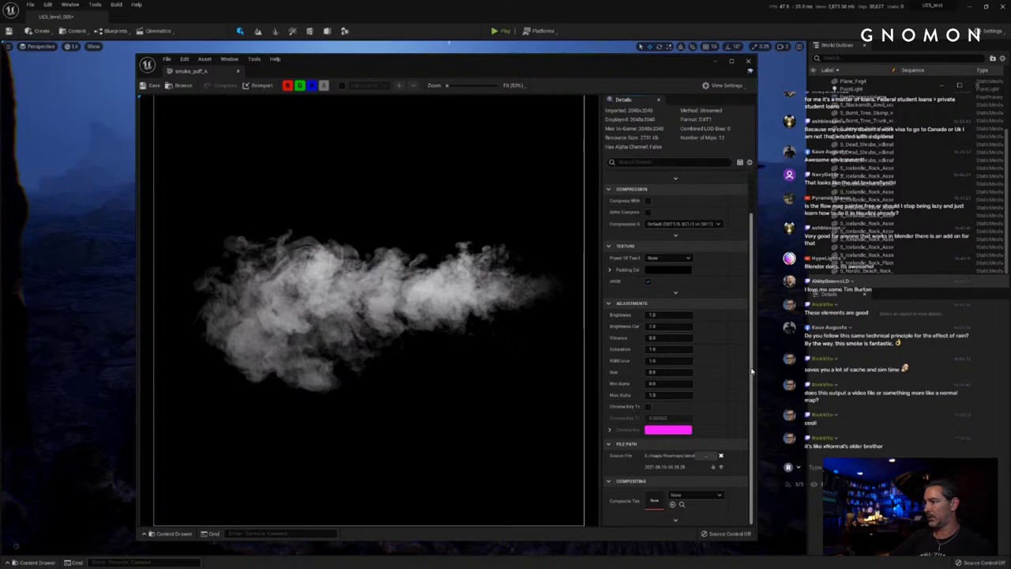
scroll(751, 372, "up", 2)
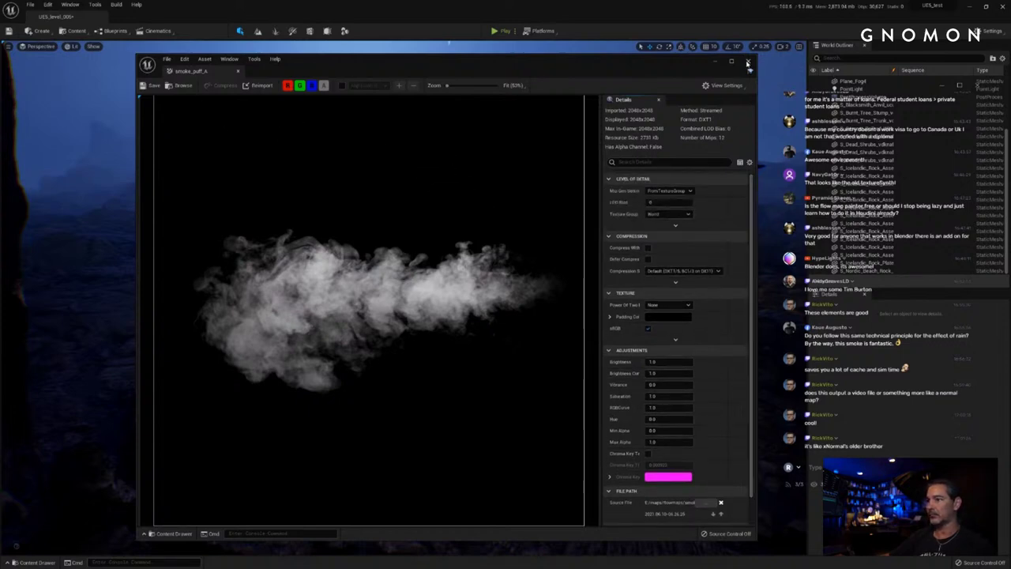
left_click(748, 62)
left_click(37, 562)
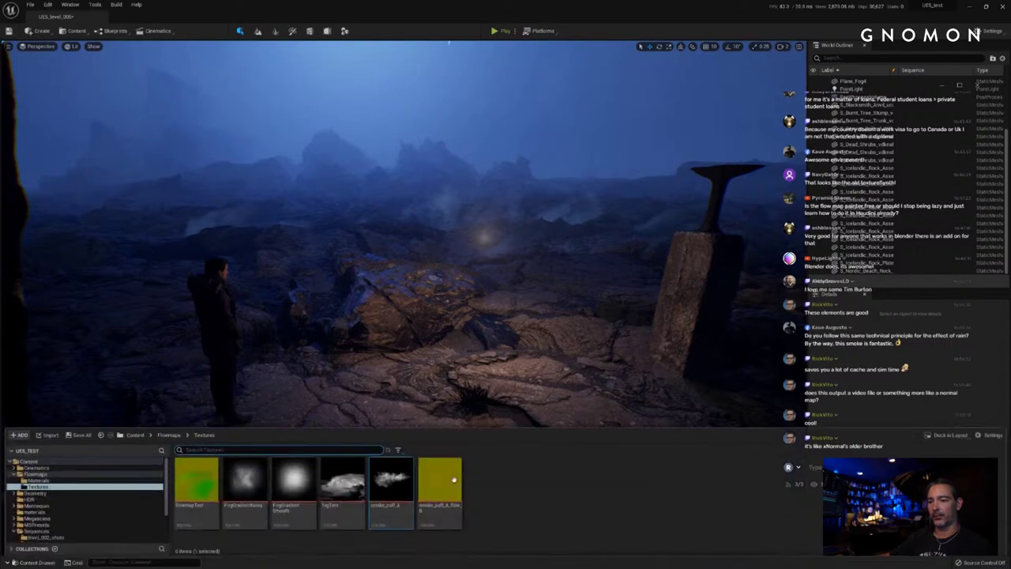
Step: Switch to Photoshop and open SM006HLA.00_00_17_02_Mist_B.png from the Downloads folder
left_click(519, 499)
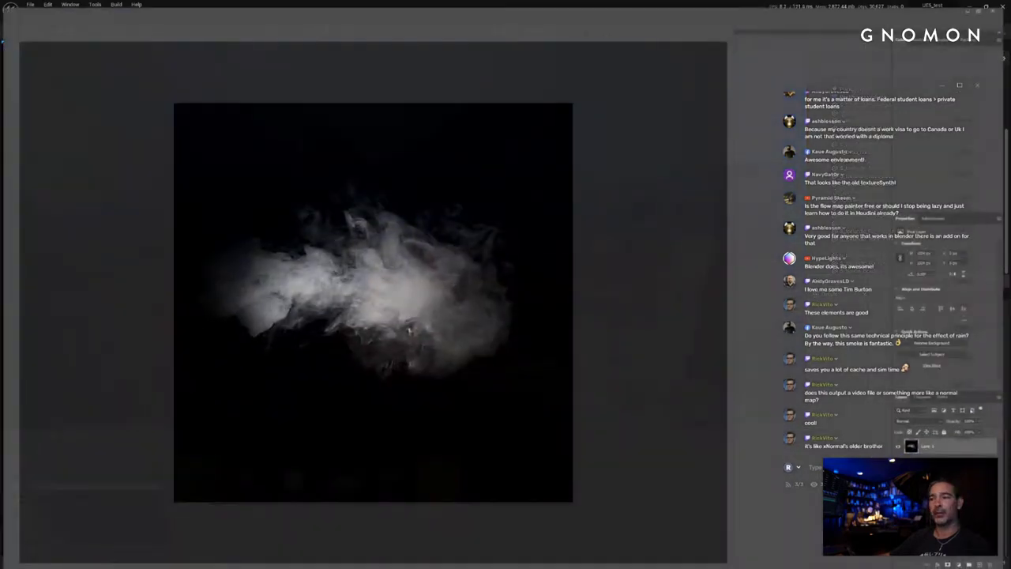
left_click(21, 5)
left_click(36, 20)
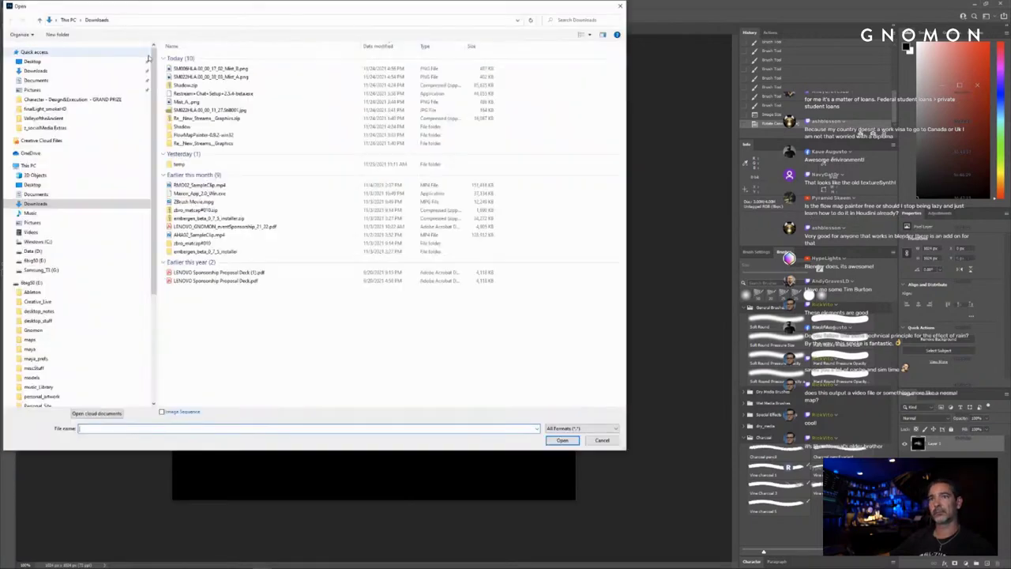
left_click(224, 70)
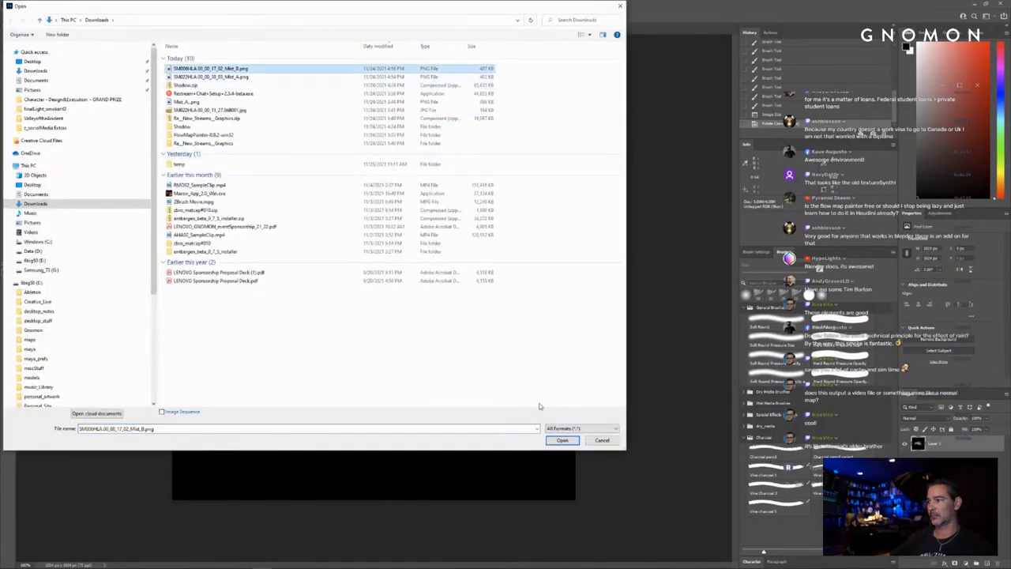
left_click(561, 440)
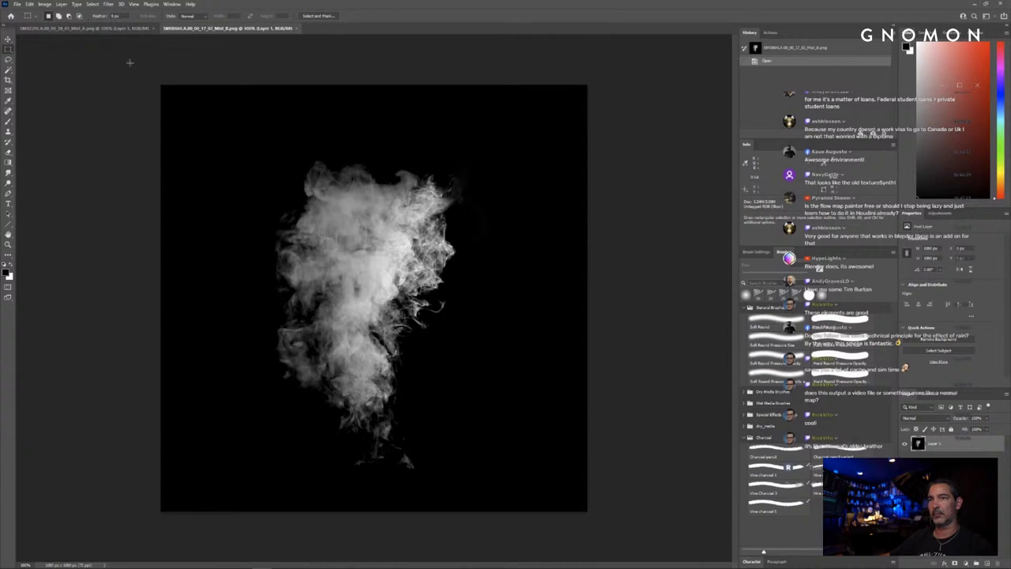
Step: Rotate the Mist_B image 90° clockwise and resize it to 1024 x 1024 pixels
left_click(45, 4)
mouse_move(103, 79)
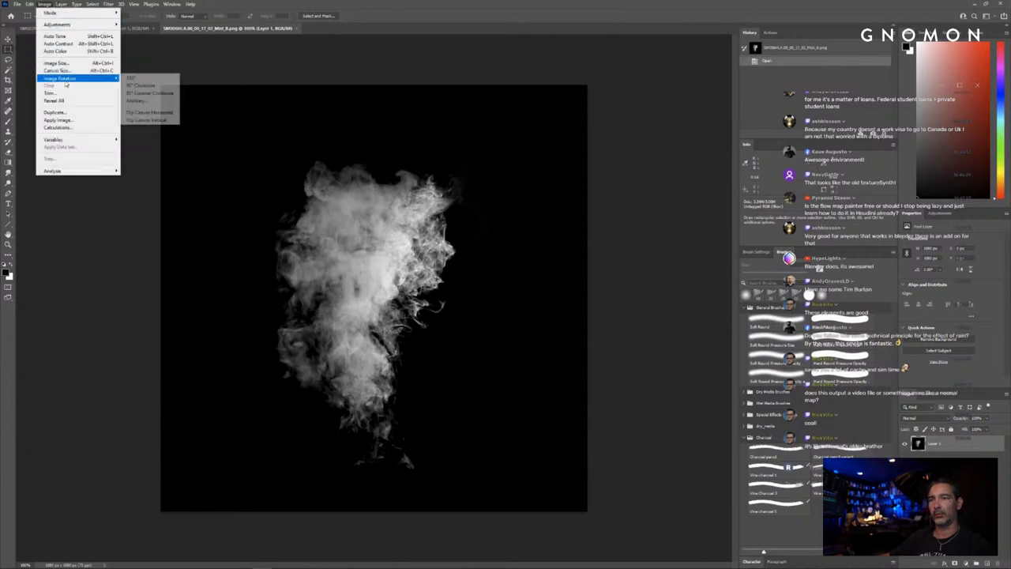
left_click(146, 85)
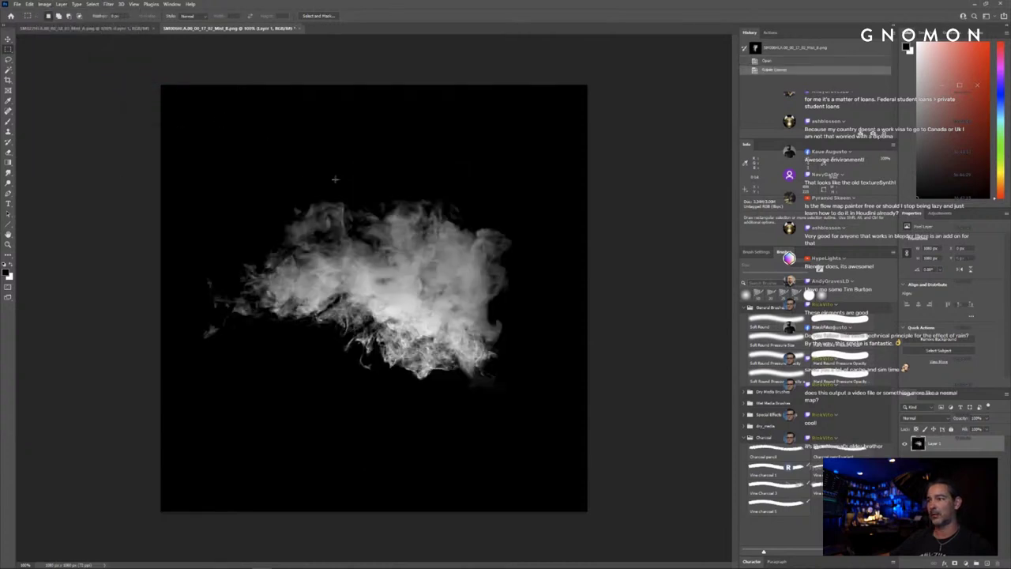
left_click(45, 5)
left_click(83, 62)
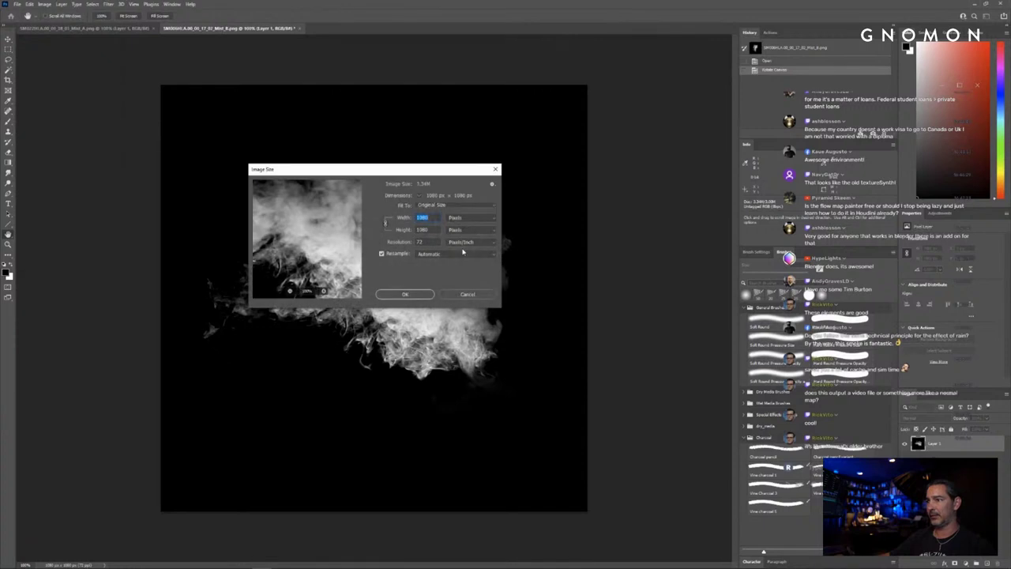
type("1024")
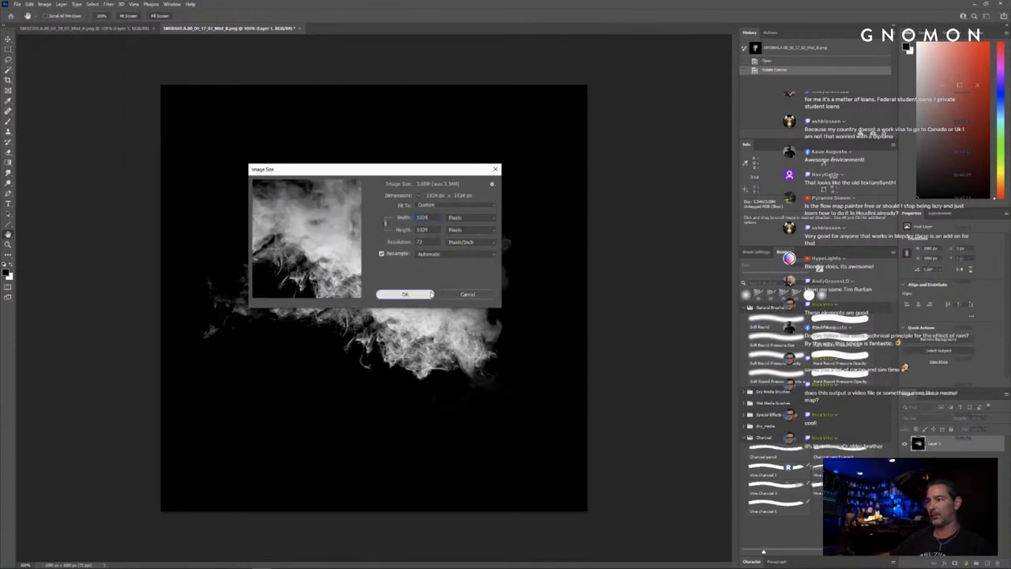
left_click(405, 294)
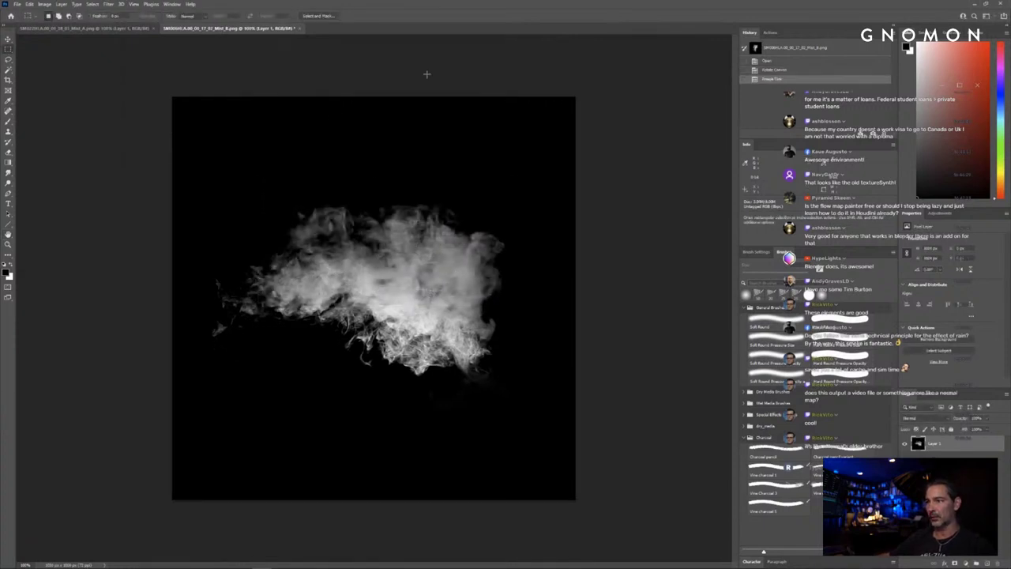
Step: Flatten the Mist_B image and the Mist_A image to a single background layer each
left_click(63, 5)
left_click(79, 314)
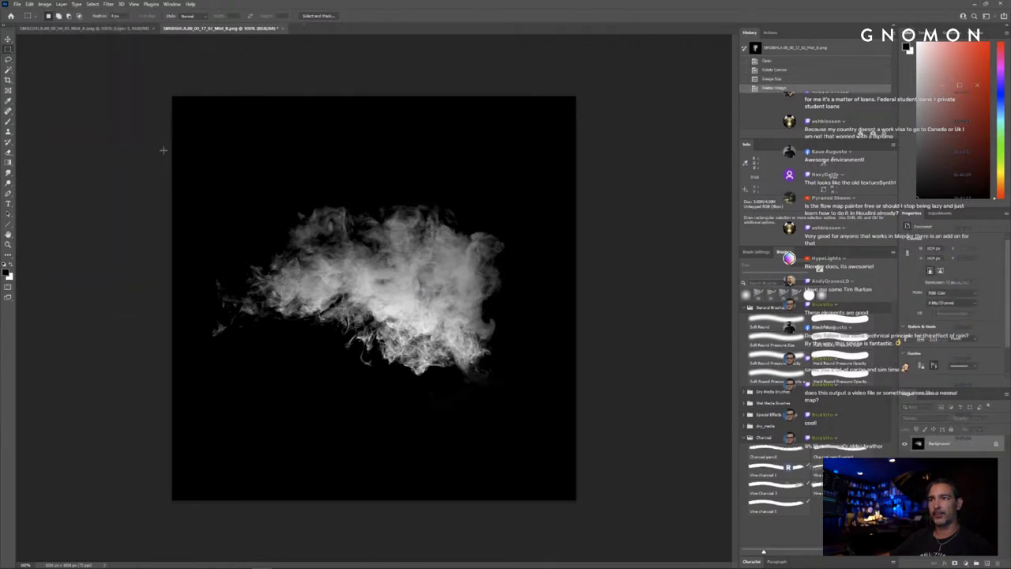
left_click(41, 29)
left_click(61, 4)
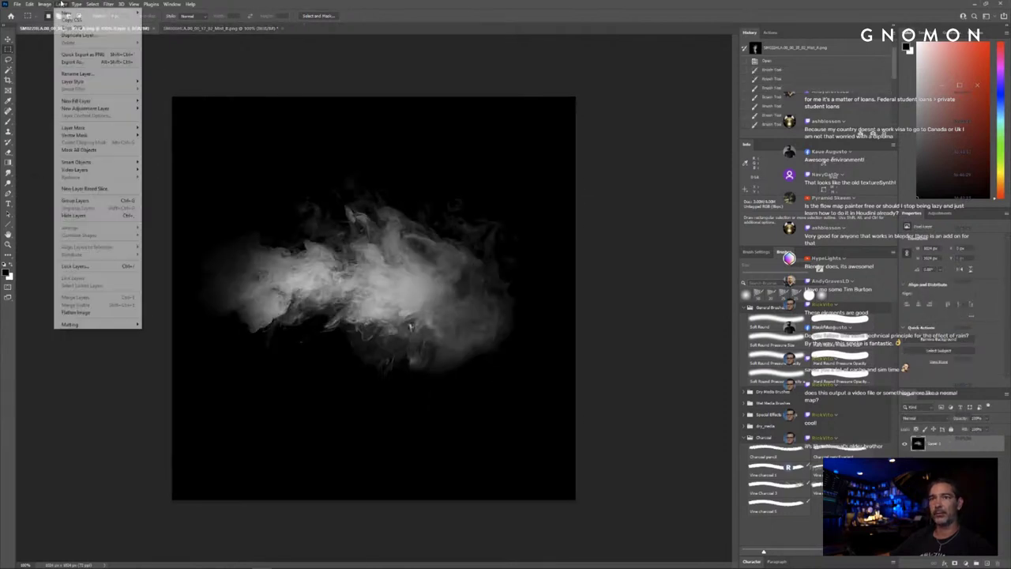
left_click(79, 312)
Step: Apply Levels to the Mist_B image, sampling its dark background as the black point
left_click(212, 30)
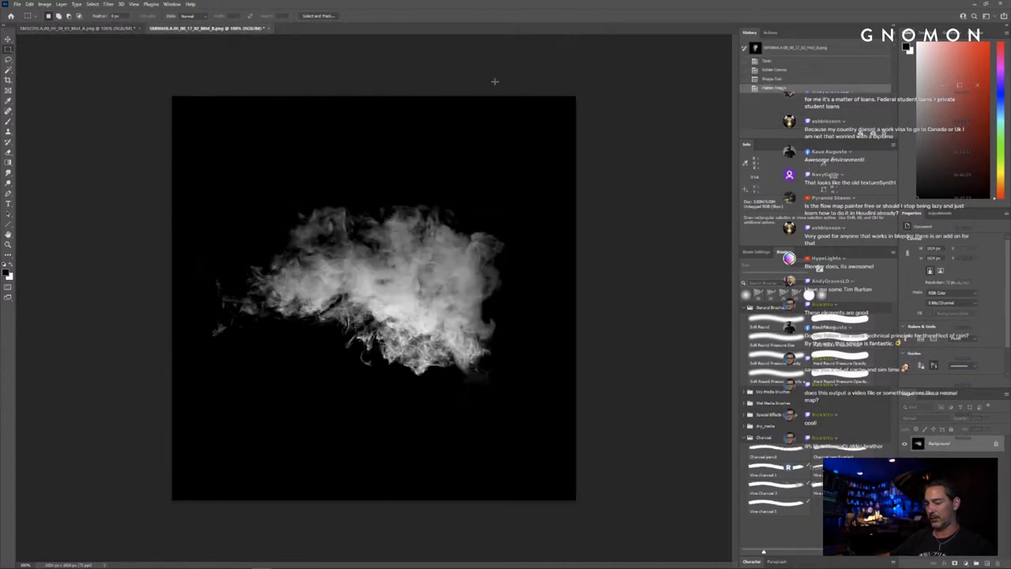
key("ctrl+l")
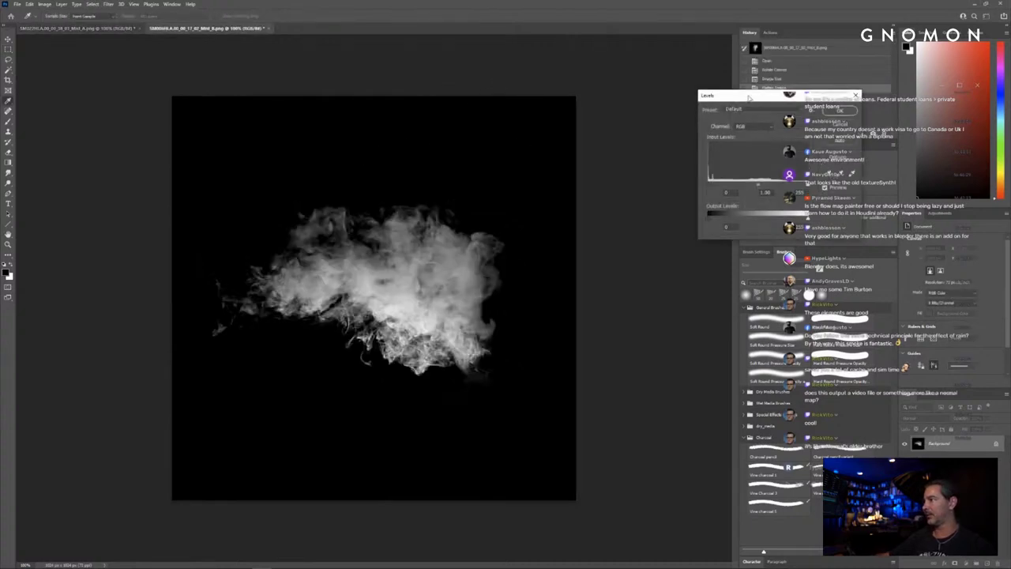
left_click_drag(749, 97, 561, 71)
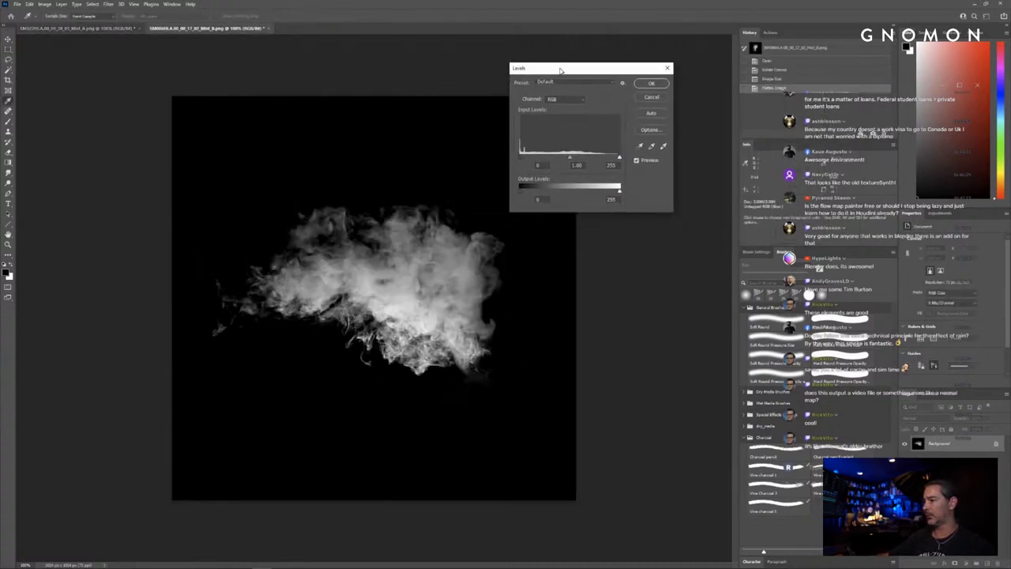
left_click(640, 146)
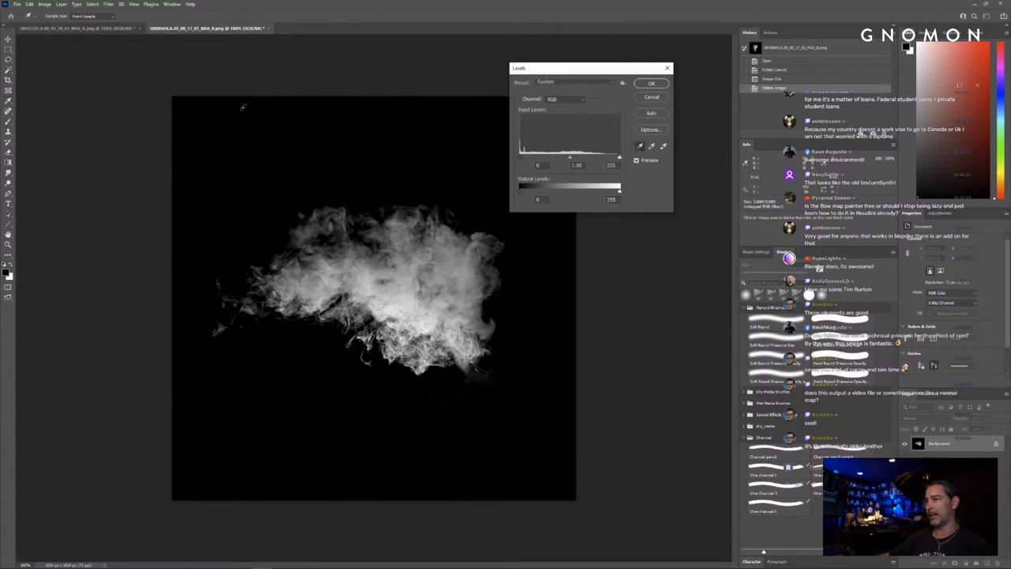
left_click(652, 83)
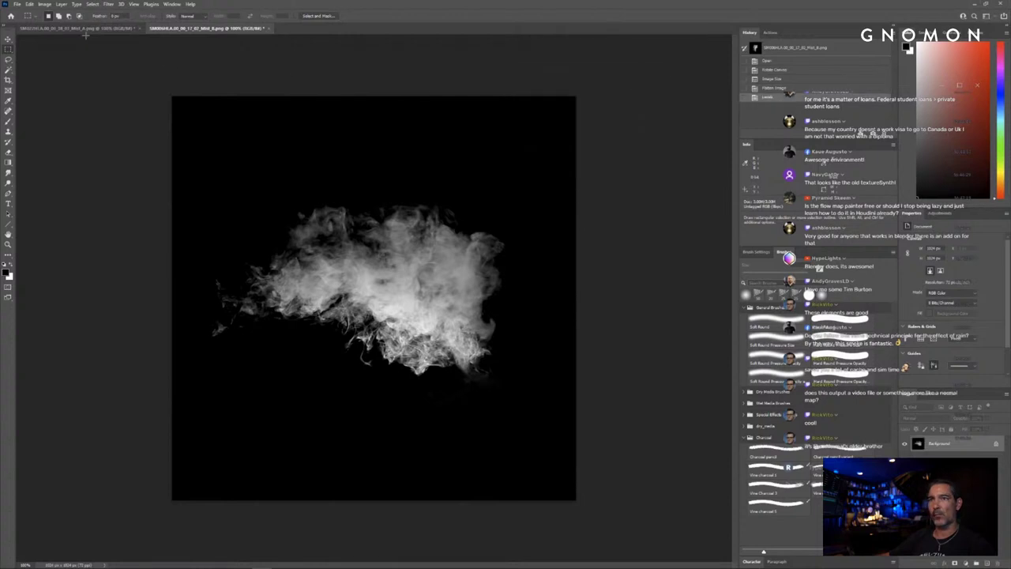
Step: Apply Levels to the Mist_A image, setting the black point from its dark background
key("ctrl+Tab")
key("ctrl+l")
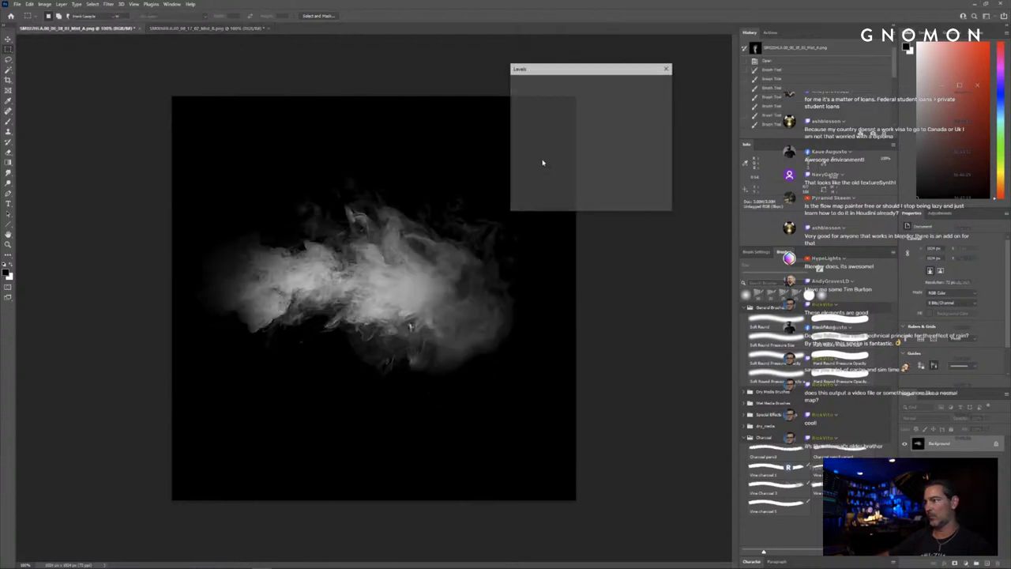
left_click(641, 148)
left_click(489, 118)
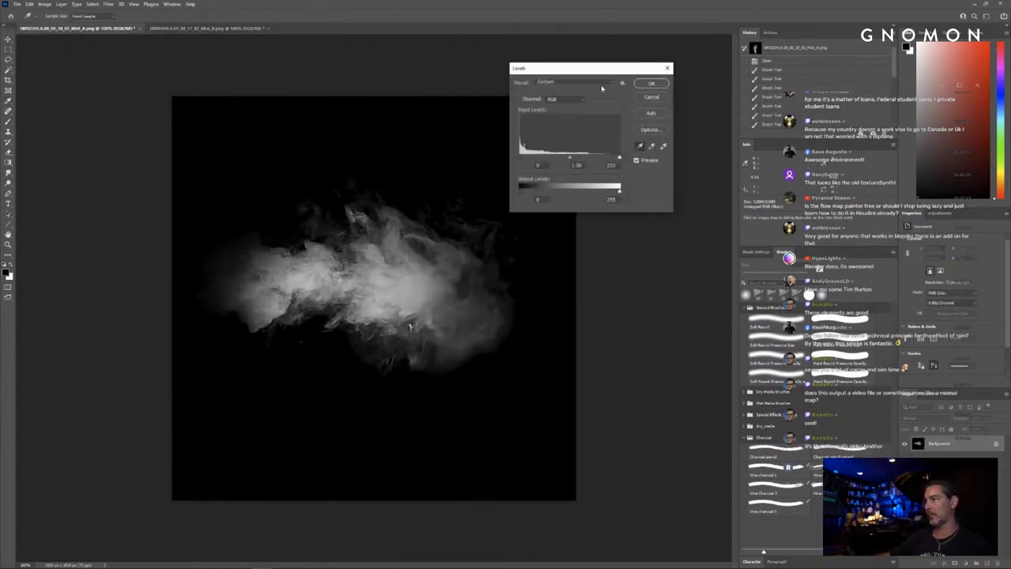
left_click(652, 84)
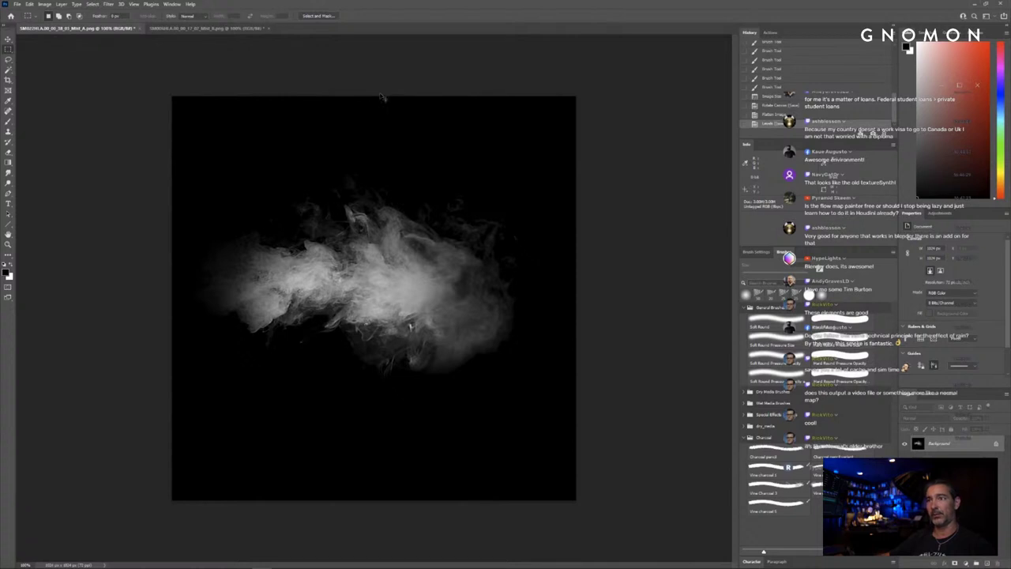
Step: Save and close both mist images, and switch back to Unreal Engine
left_click(234, 29)
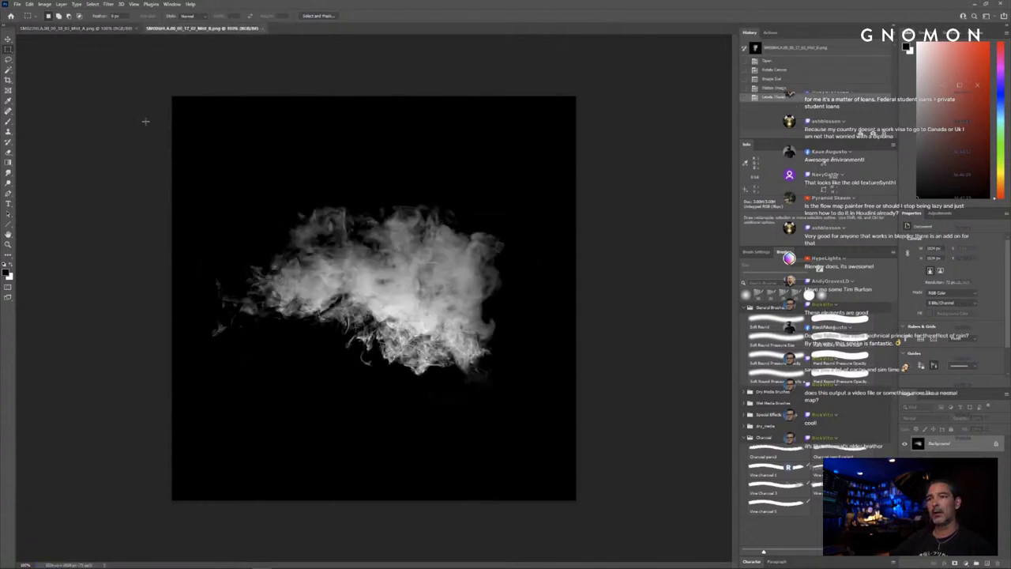
left_click(135, 30)
left_click(135, 29)
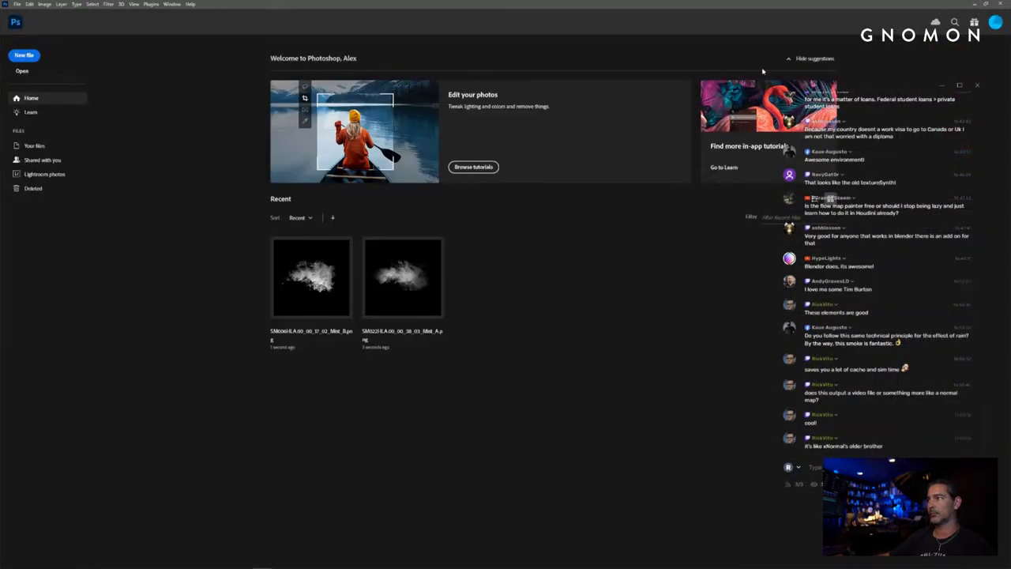
left_click(977, 6)
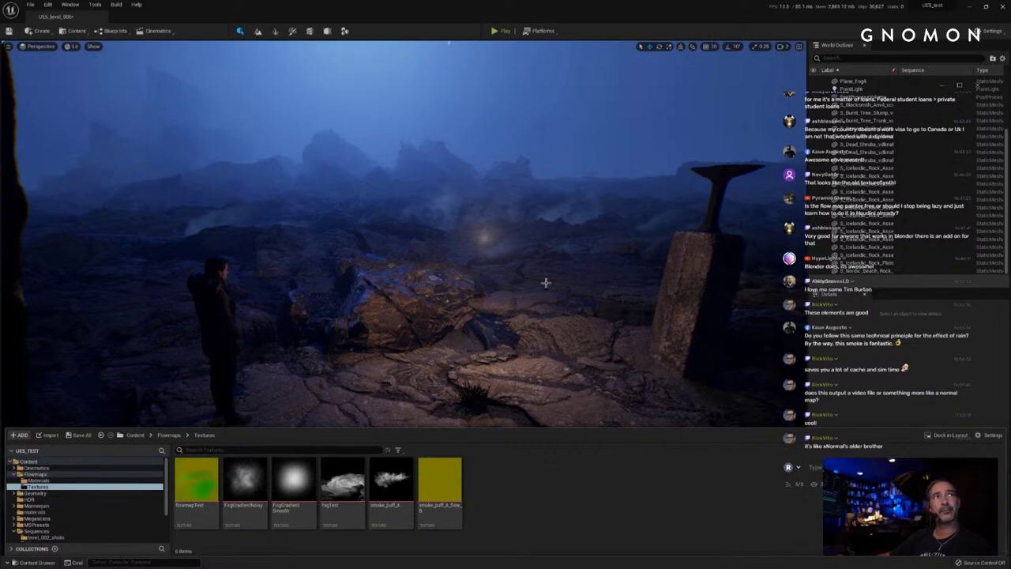
Step: Import the Mist_B and Mist_A PNG files from Downloads into the Flowmaps Textures folder
right_click(521, 484)
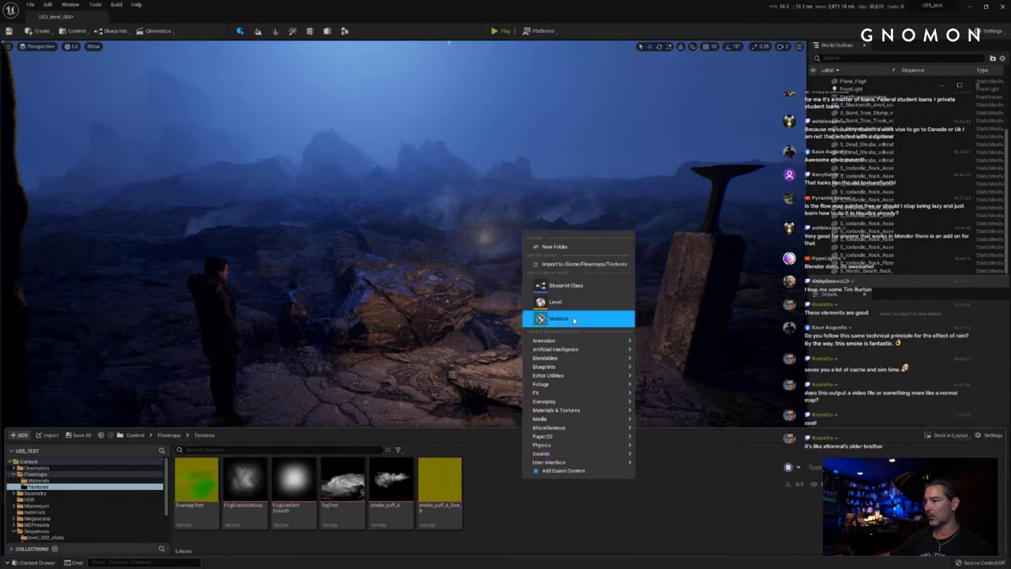
left_click(565, 265)
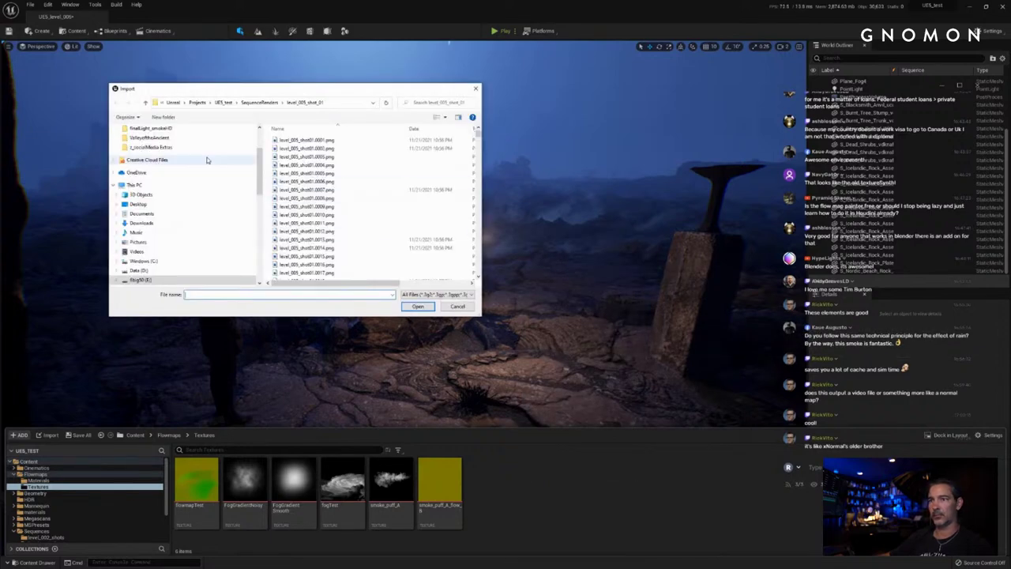
scroll(208, 180, "up", 2)
scroll(208, 180, "up", 1)
left_click(141, 153)
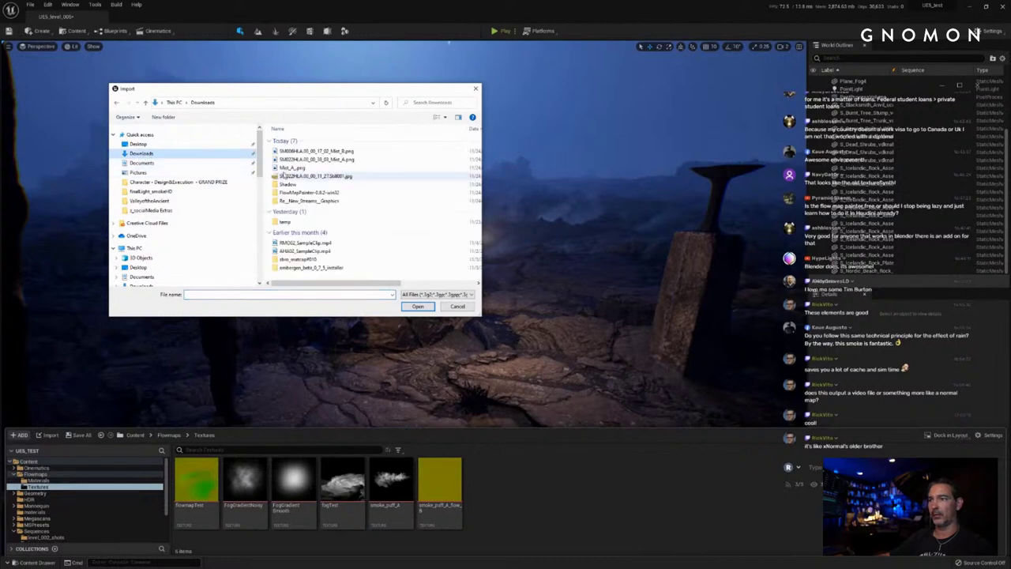
left_click(317, 150)
left_click(316, 160, "shift")
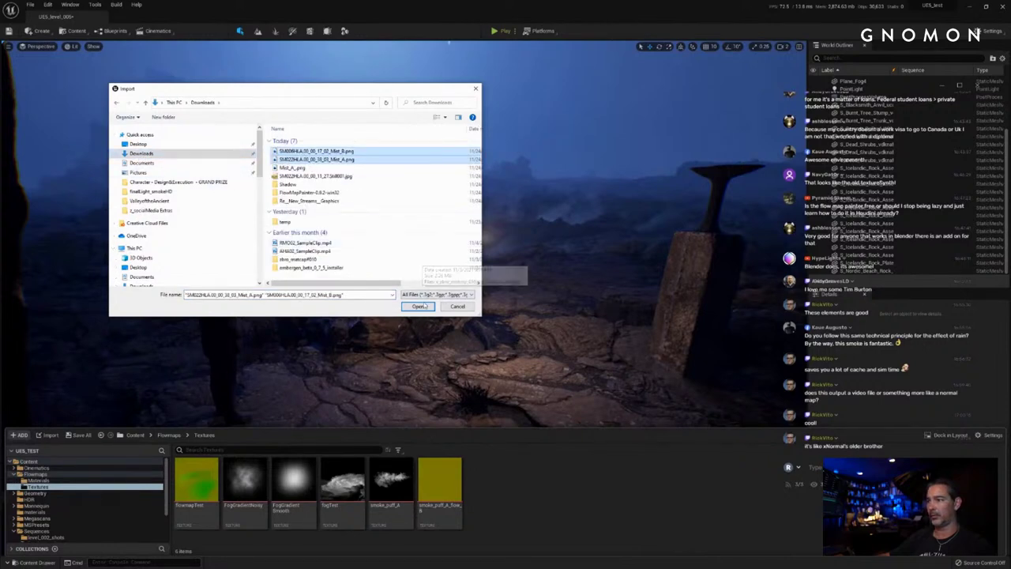
left_click(417, 306)
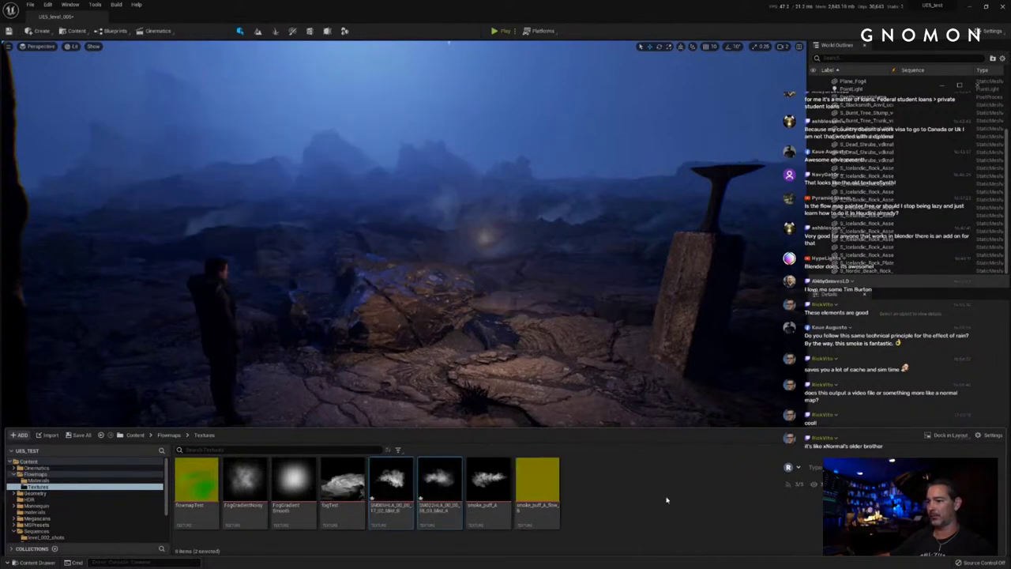
Step: Open the imported Mist_B texture, check its image and size, and close it
left_click(666, 500)
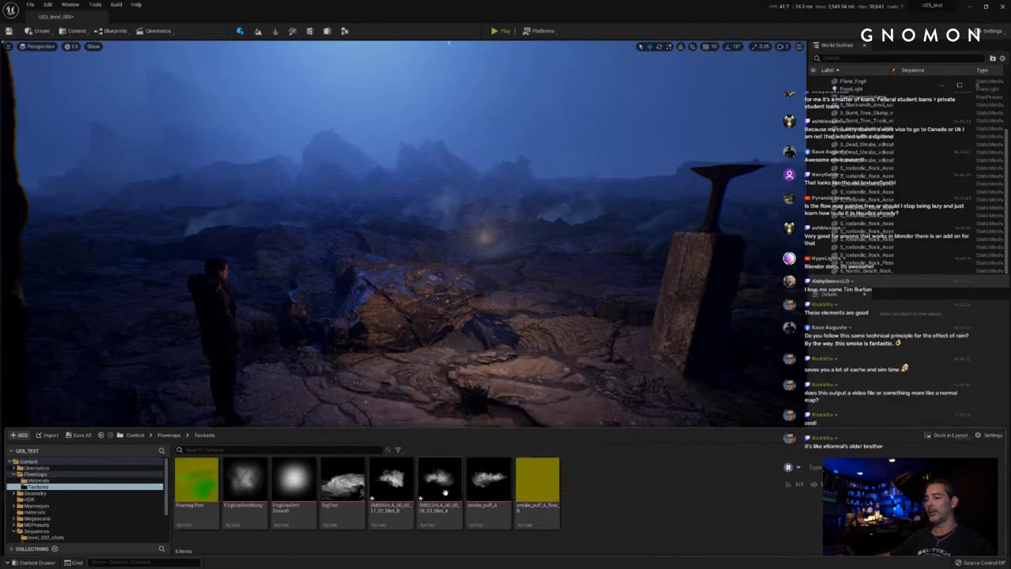
double_click(389, 480)
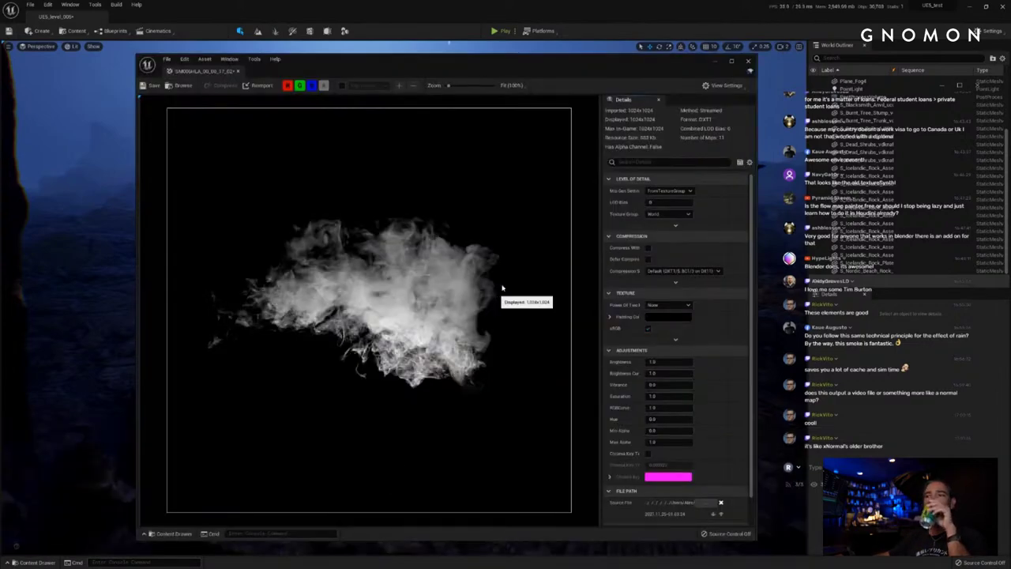
left_click(748, 62)
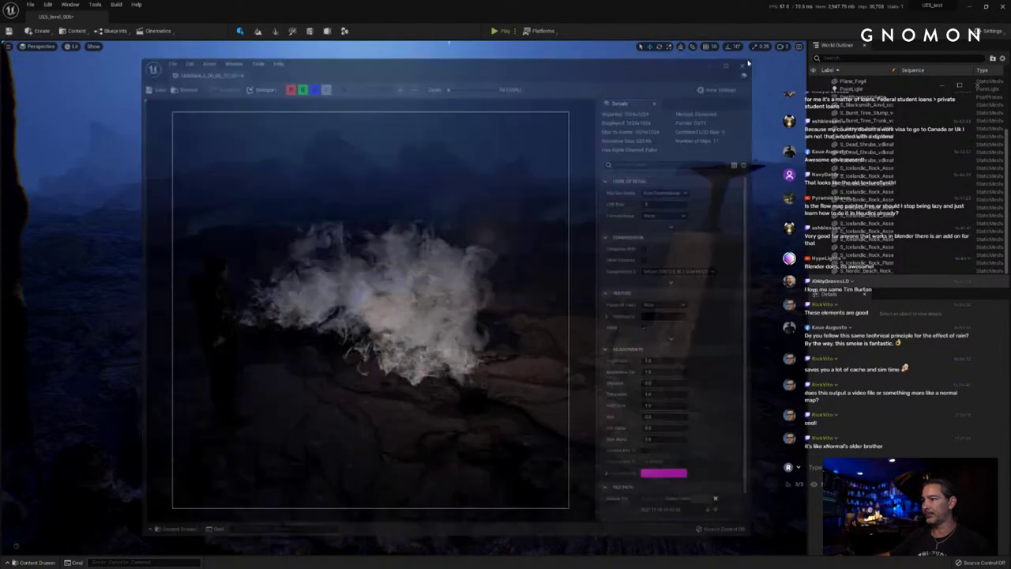
Step: Open the imported Mist_A texture from the Flowmaps Textures folder, check its image and size, and close it
left_click(55, 561)
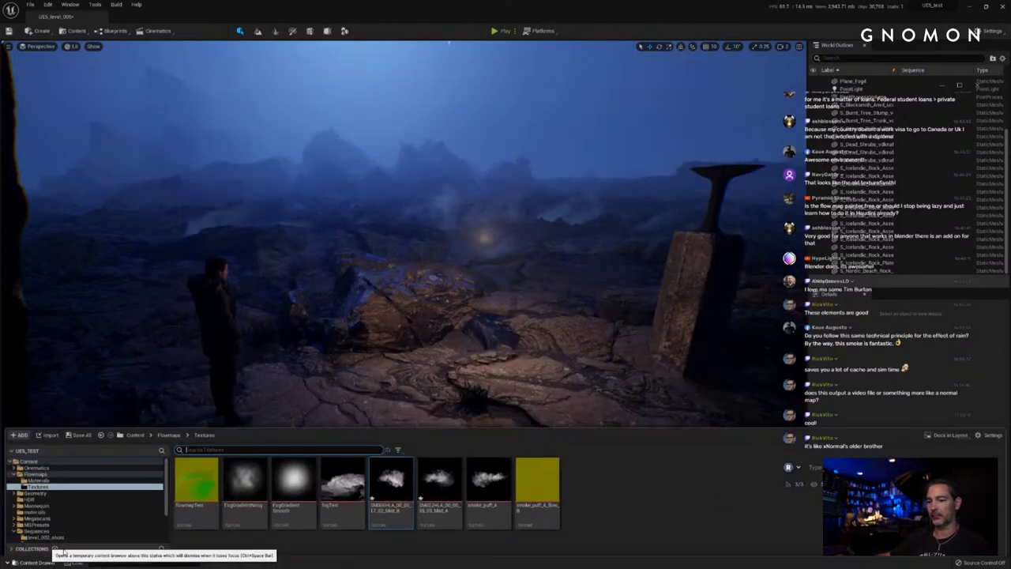
double_click(440, 480)
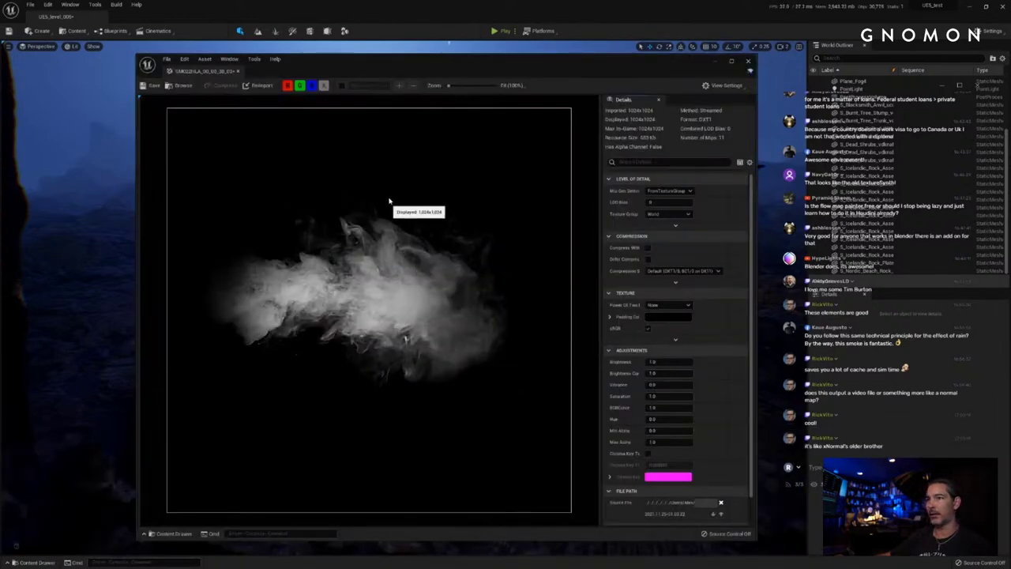
left_click(750, 61)
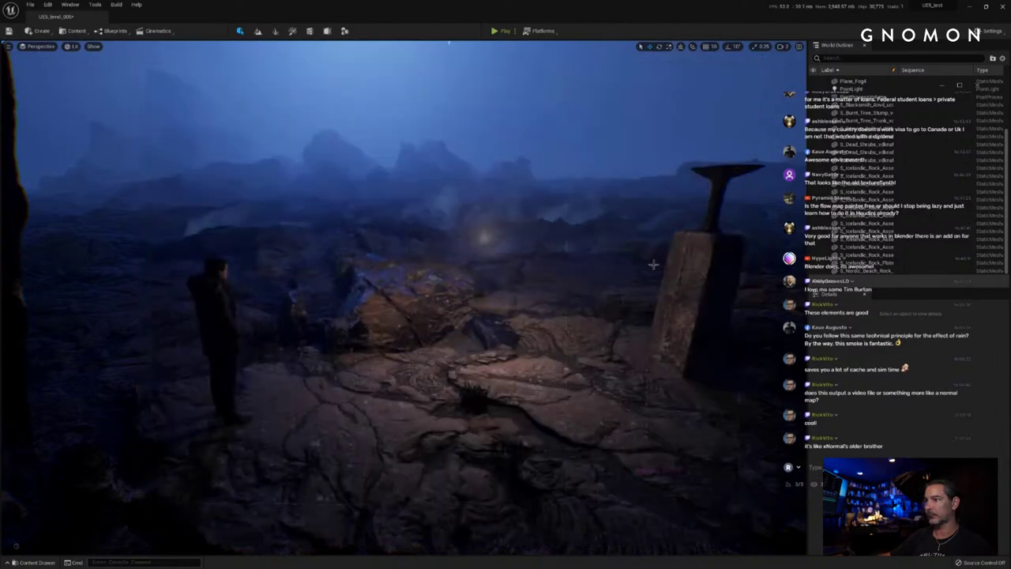
right_click_drag(482, 316, 483, 318)
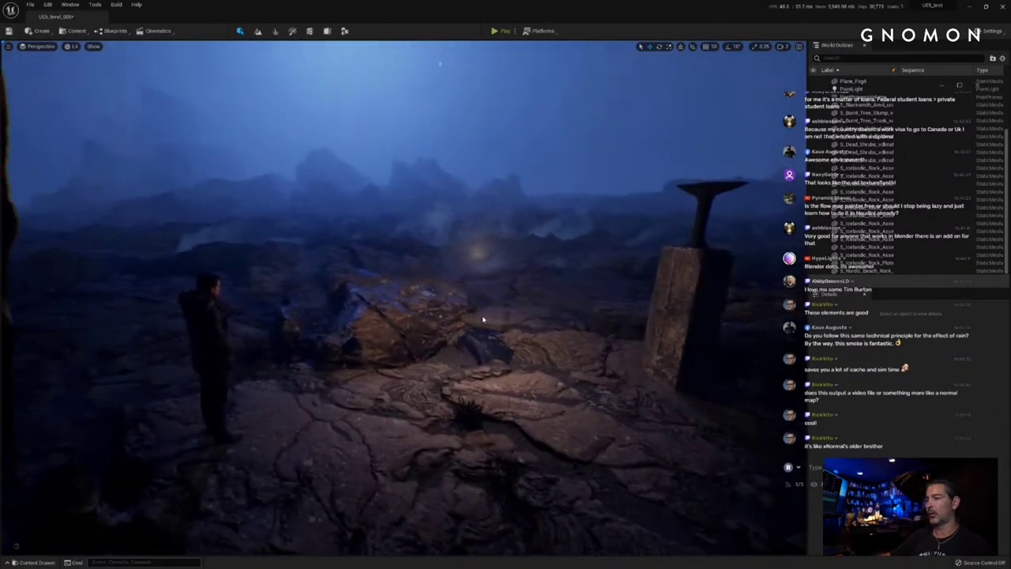
Step: Find the M_FogCard_Flow material in the Flowmaps Materials folder and open it
left_click(33, 563)
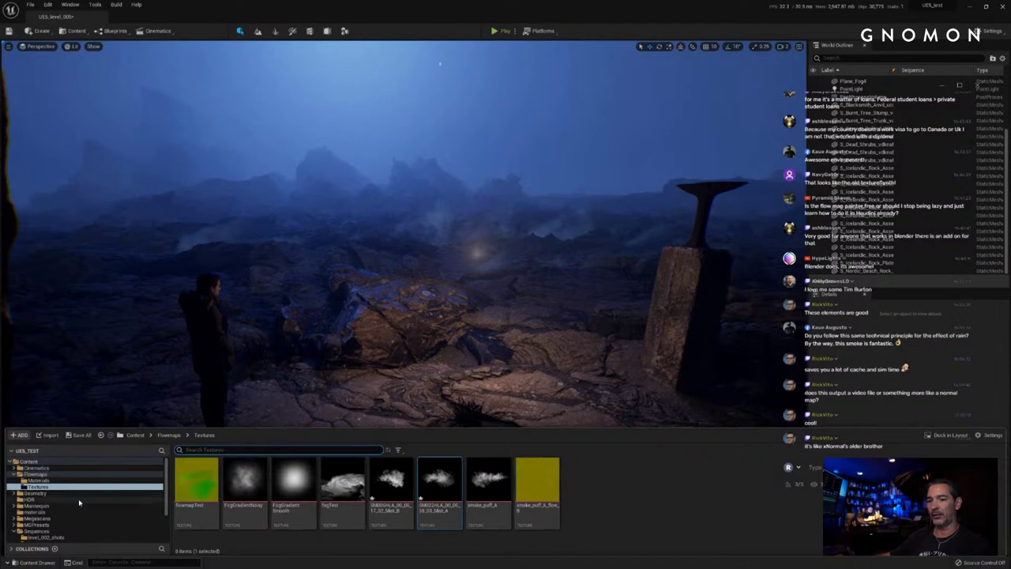
left_click(37, 481)
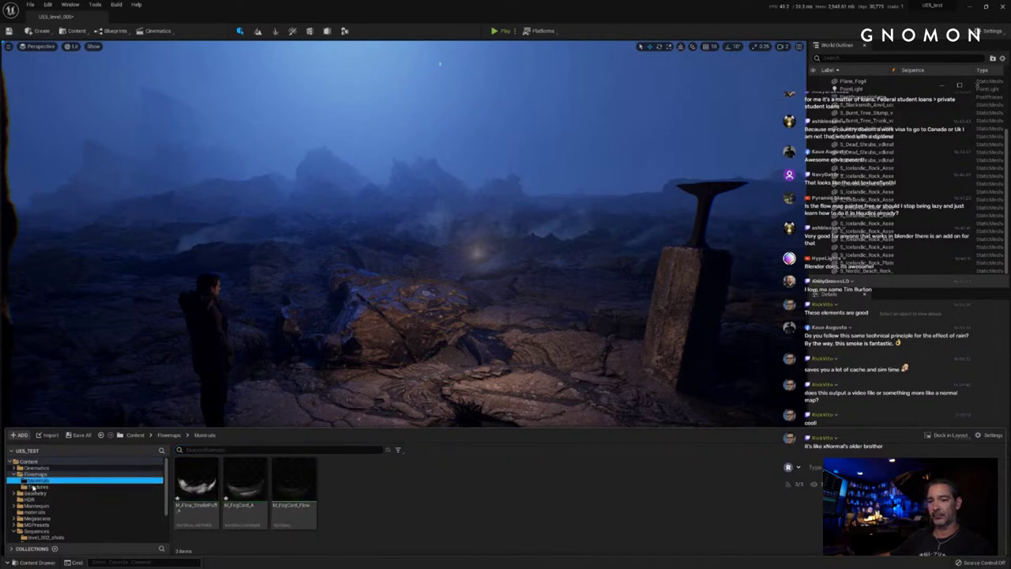
left_click(35, 487)
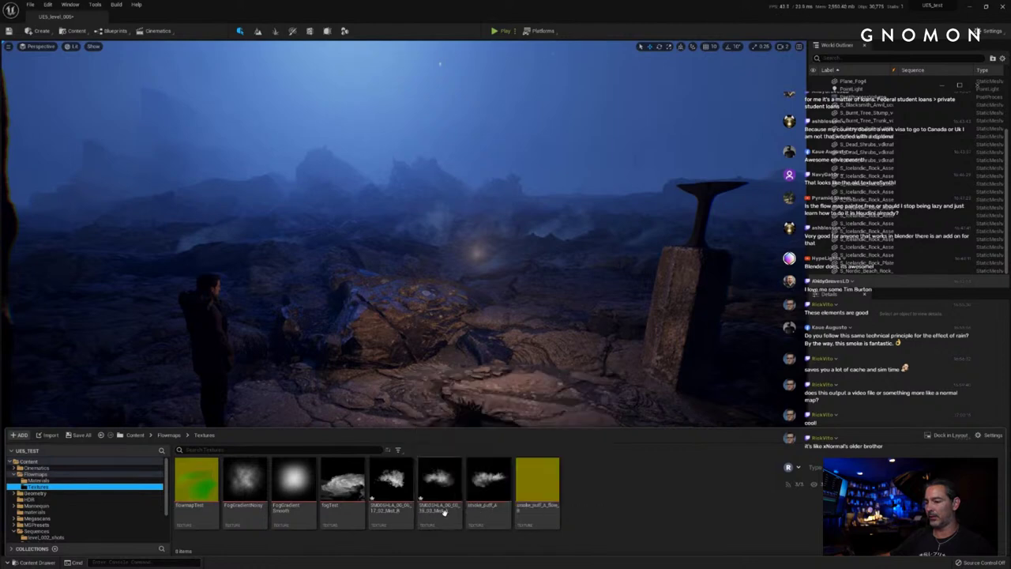
left_click(38, 474)
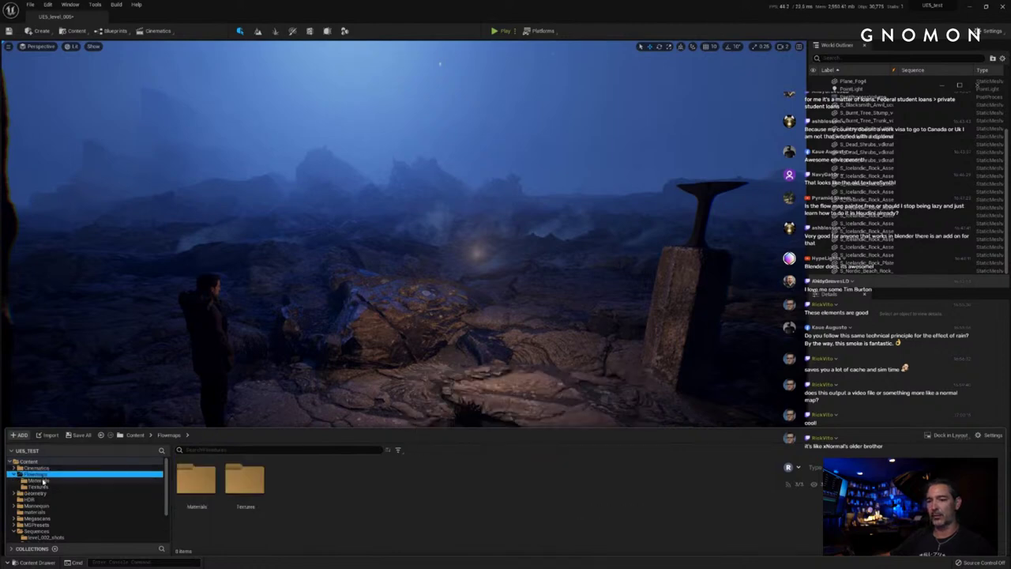
left_click(44, 481)
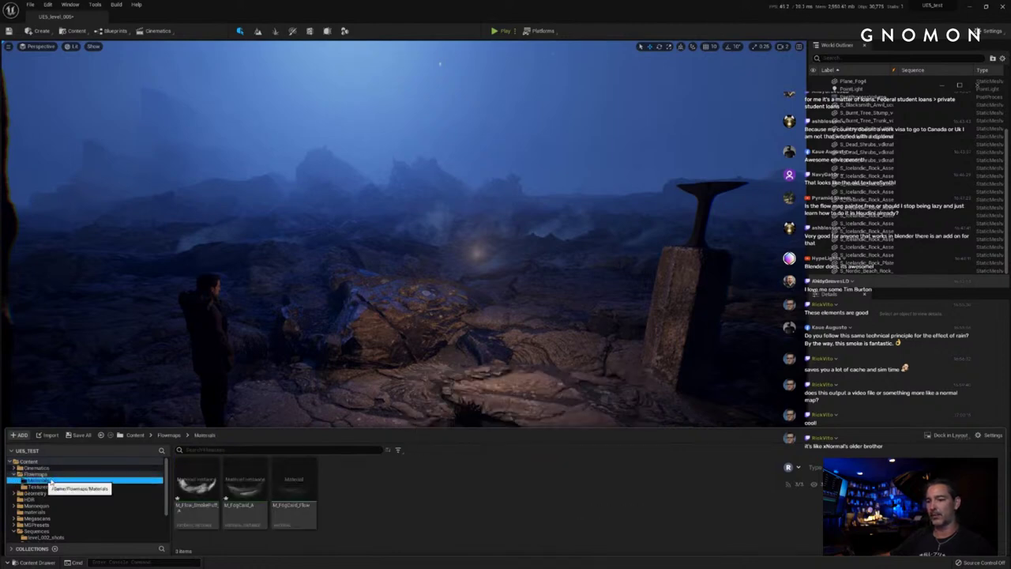
double_click(294, 484)
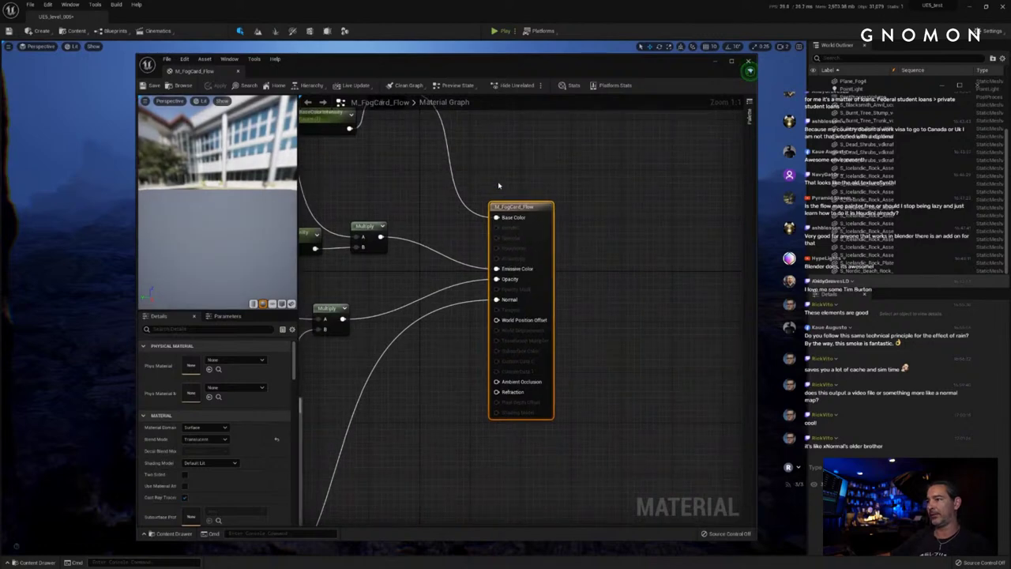
Step: Examine the M_FogCard_Flow graph from the Flowmap section through to the material output, and close the material
scroll(499, 185, "down", 6)
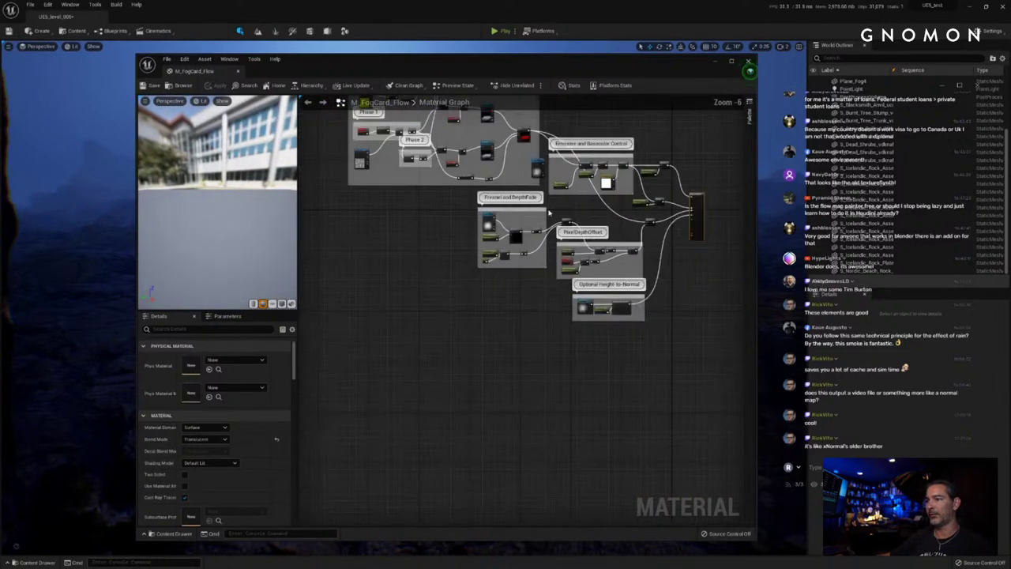
right_click_drag(372, 228, 372, 404)
left_click_drag(135, 268, 65, 269)
scroll(487, 173, "up", 1)
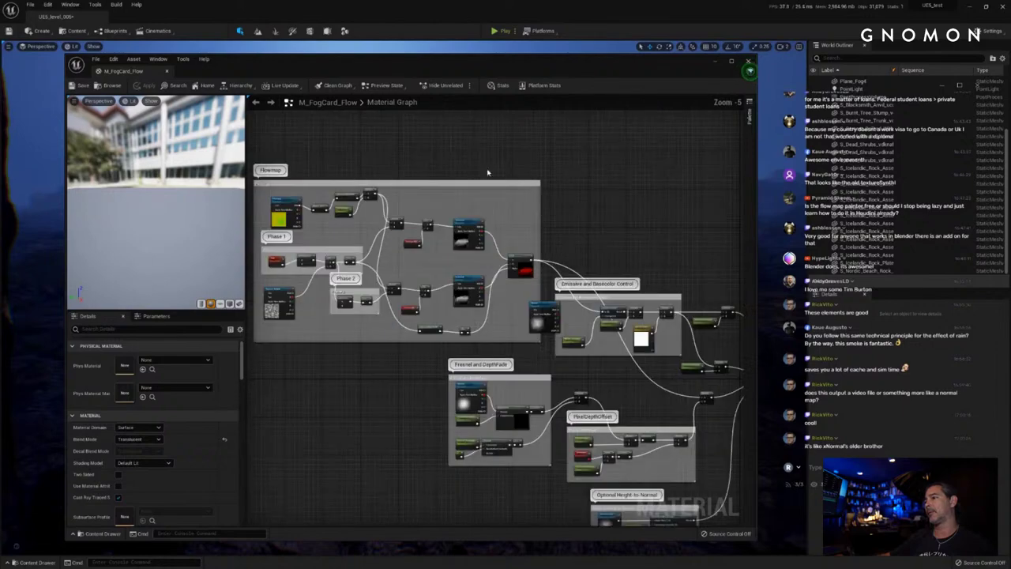
right_click_drag(530, 197, 523, 153)
mouse_move(584, 168)
right_mouse_down()
mouse_move(397, 142)
mouse_move(542, 169)
right_mouse_up()
mouse_move(308, 327)
right_mouse_down()
mouse_move(398, 379)
mouse_move(273, 318)
right_mouse_up()
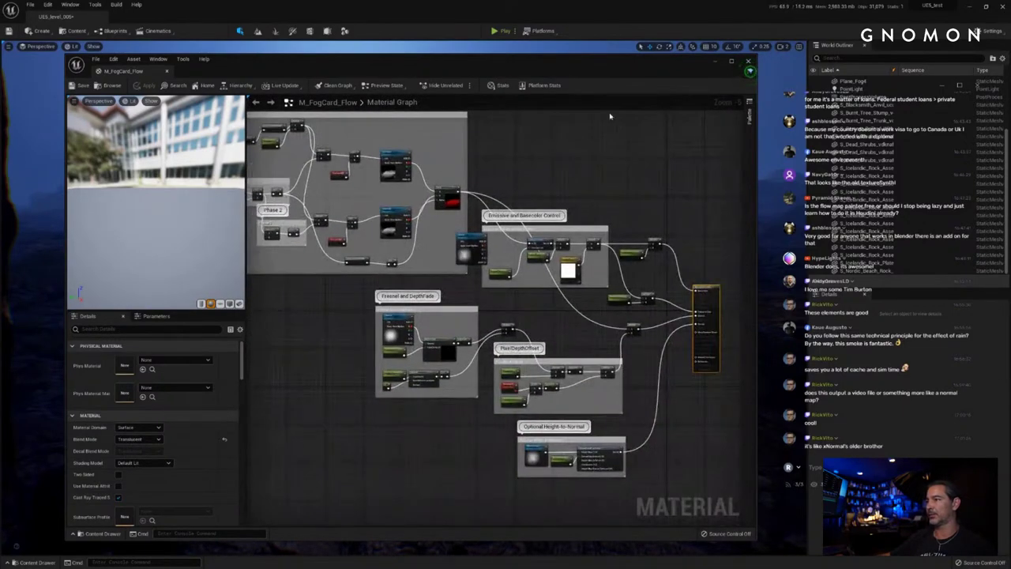
left_click(748, 61)
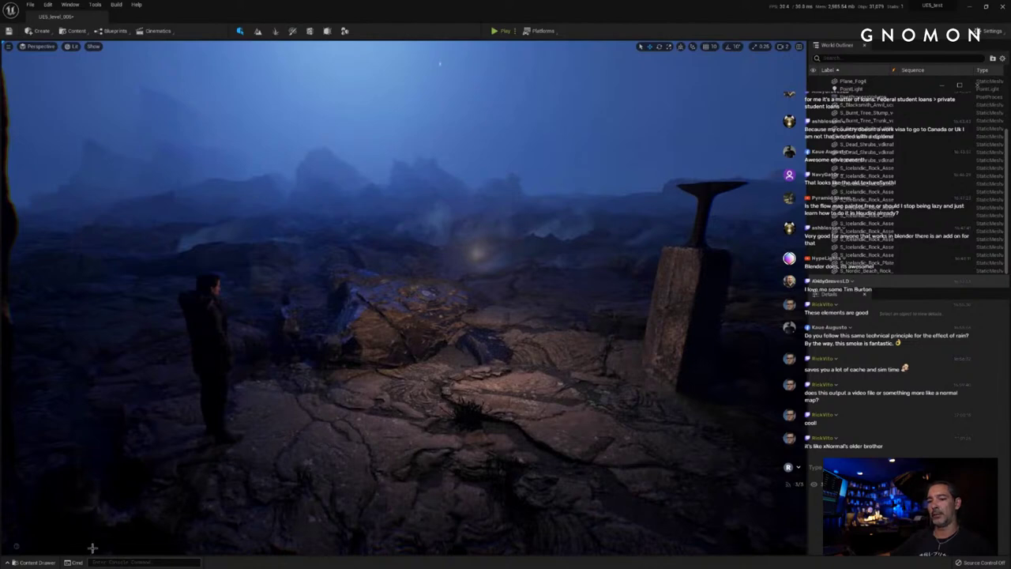
Step: Create a material instance from M_FogCard_Flow and name it MI_FogCard_SM006
left_click(35, 563)
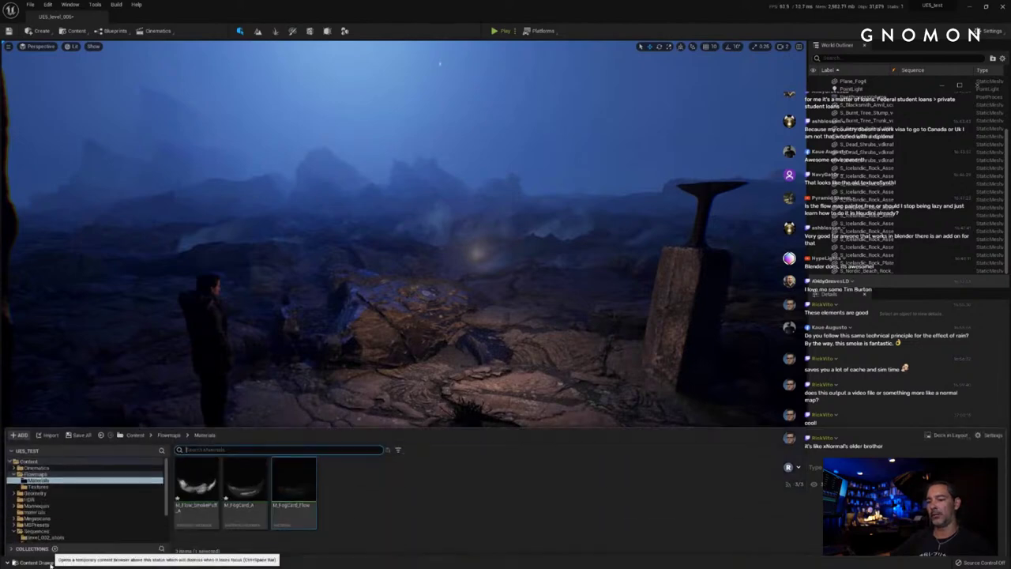
right_click(306, 484)
left_click(365, 309)
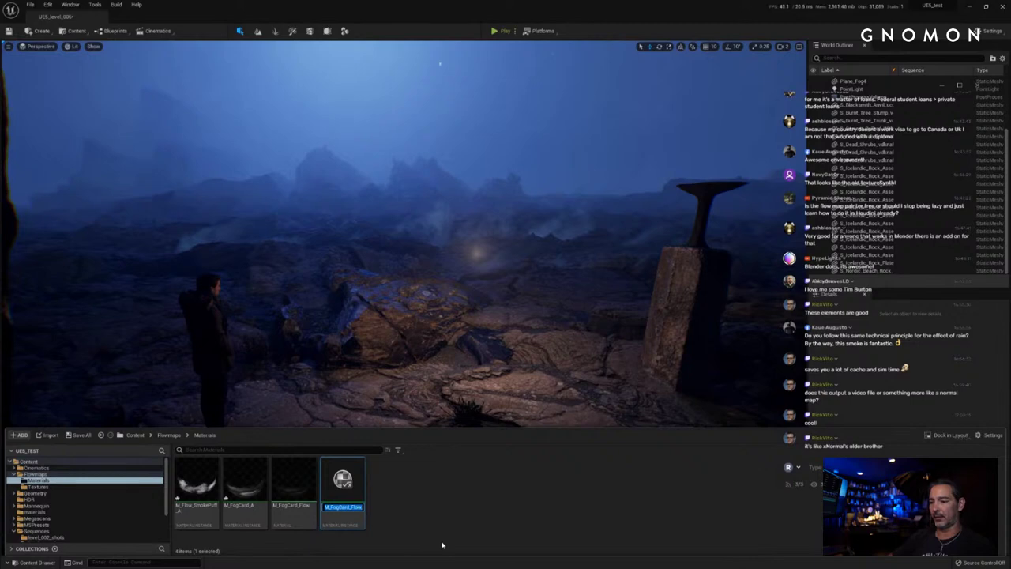
type("M")
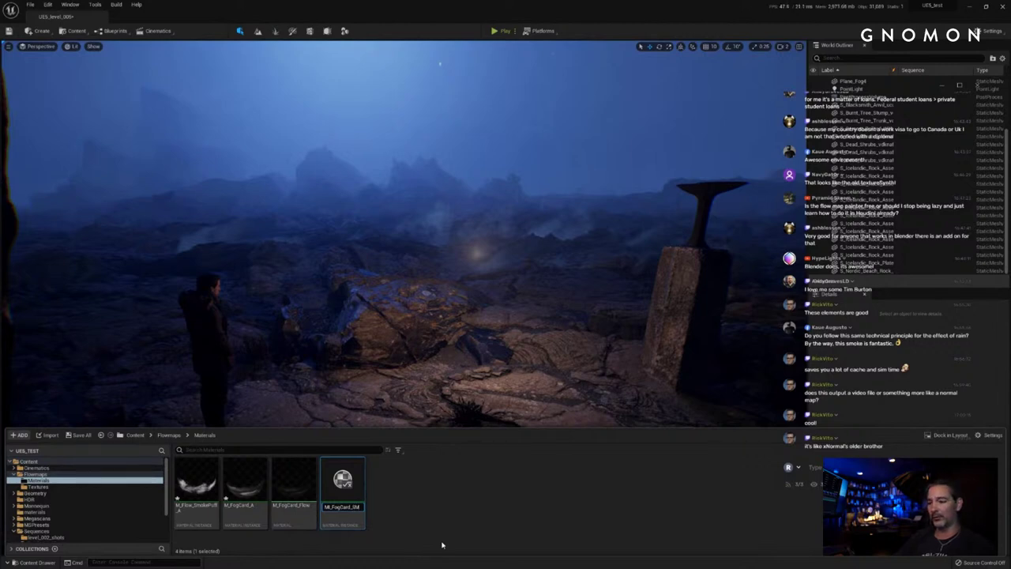
type("009")
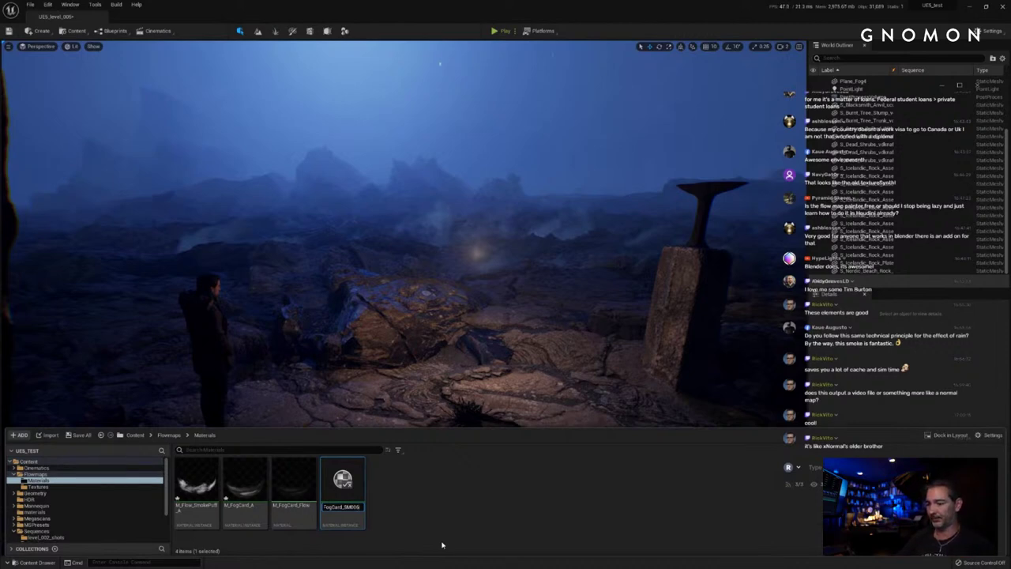
key("Return")
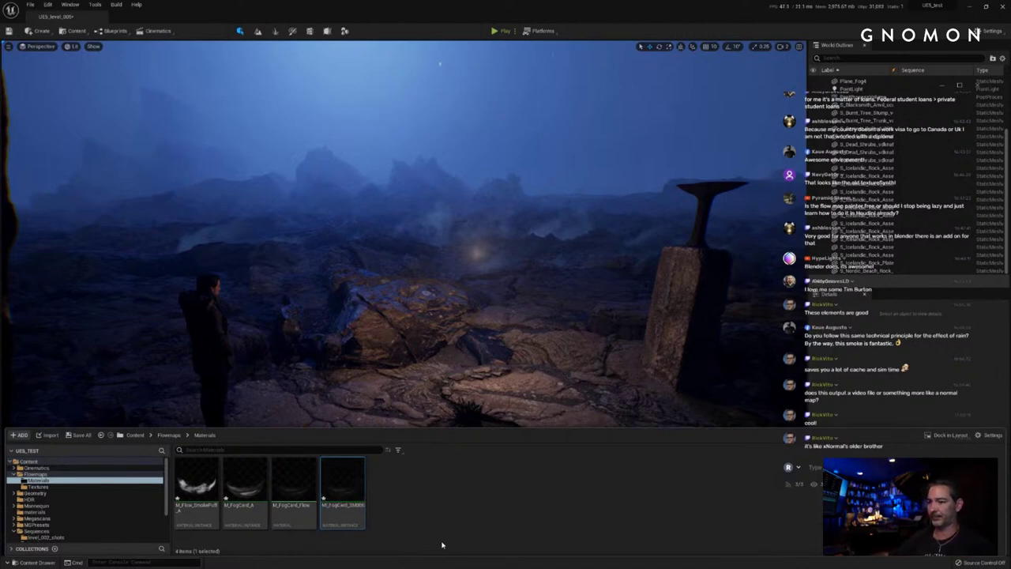
Step: Open the new fog card material instance and resize its editor window so the level stays partly visible
double_click(351, 482)
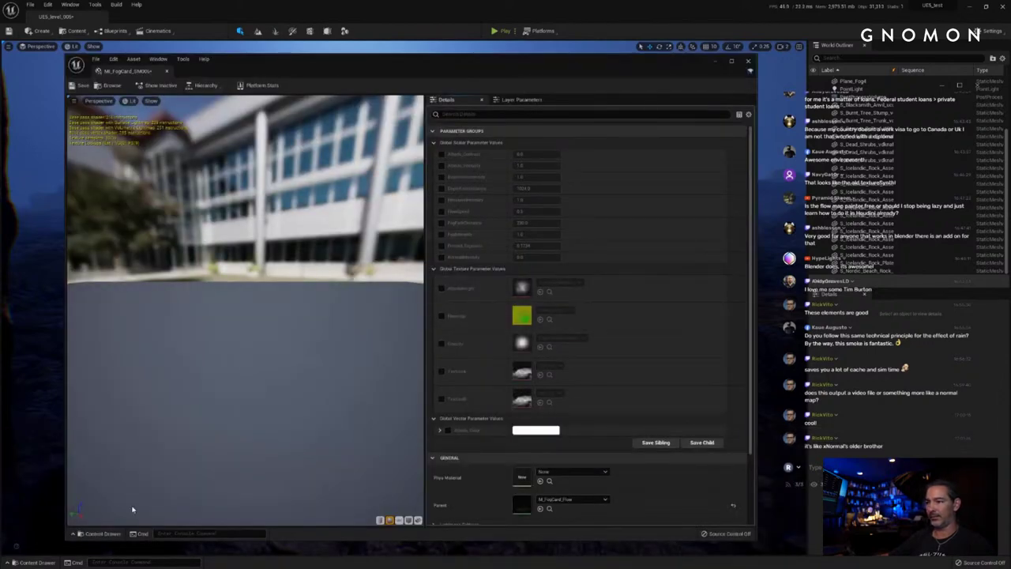
left_click_drag(66, 540, 198, 378)
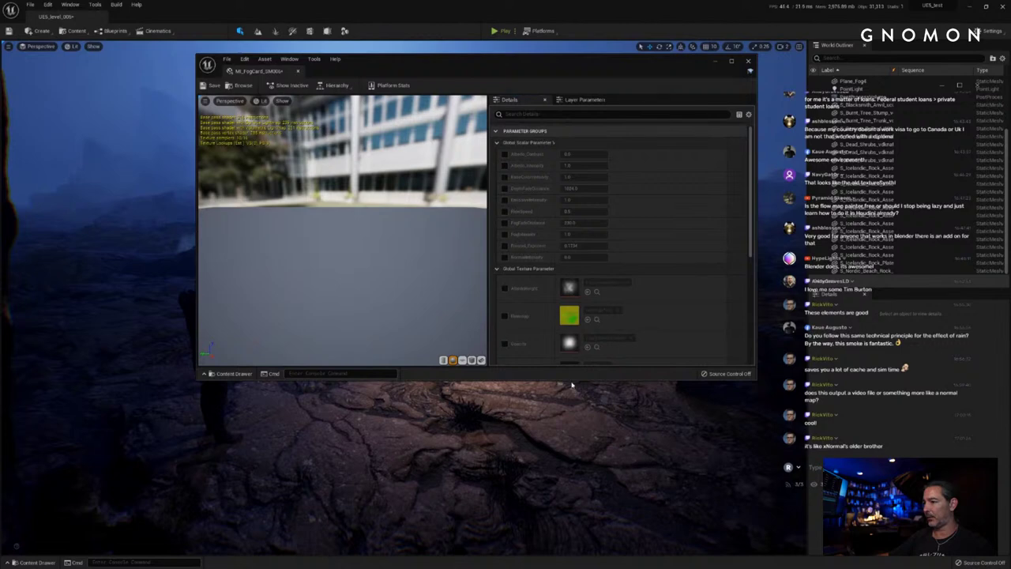
left_click(572, 385)
left_click_drag(572, 380, 570, 503)
Step: Enable all scalar parameter overrides in the fog card instance, from Albedo_Contrast through NormalIntensity
left_click(505, 154)
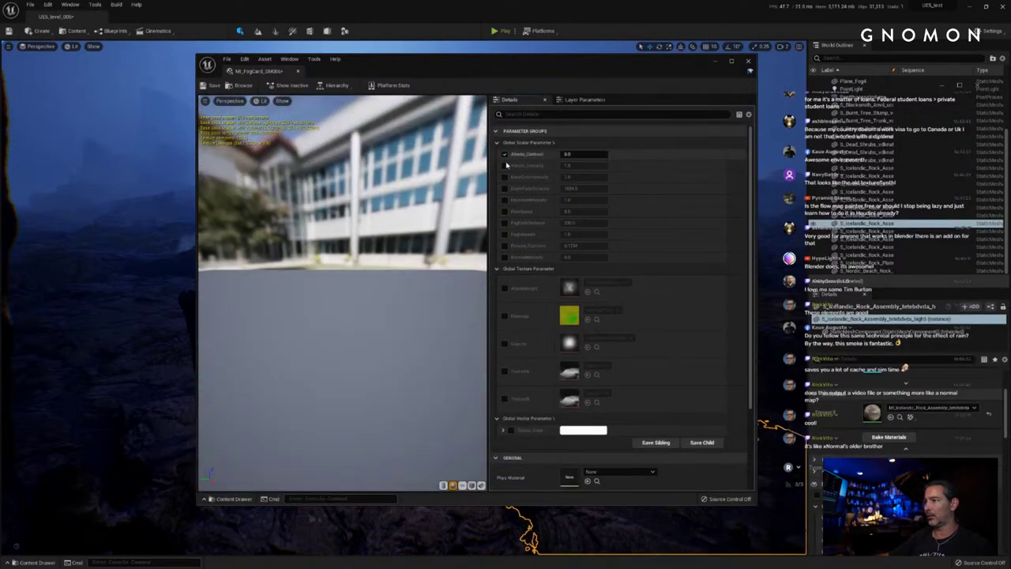
left_click(505, 165)
left_click(505, 177)
left_click(505, 188)
left_click(505, 200)
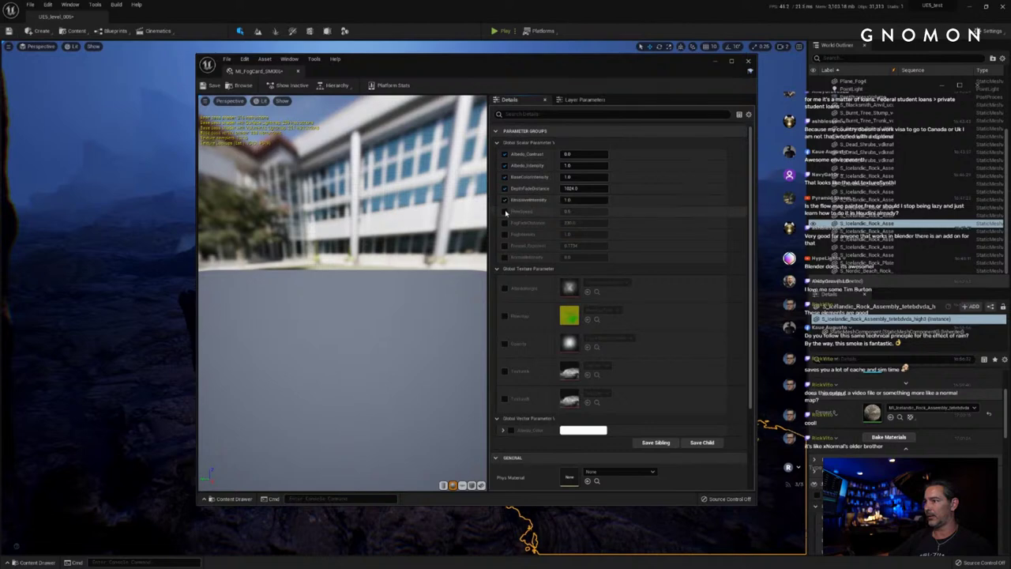
left_click(505, 211)
left_click(505, 223)
left_click(505, 234)
left_click(505, 246)
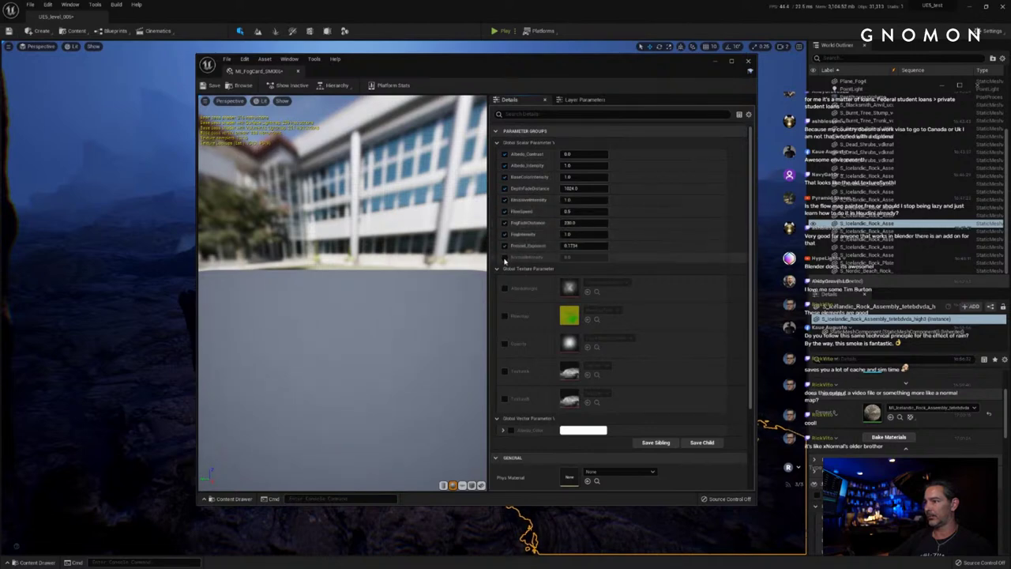
left_click(505, 257)
Step: Enable the AlbedoHeight, Flowmap, Opacity and TextureA overrides in the fog card instance
left_click(505, 289)
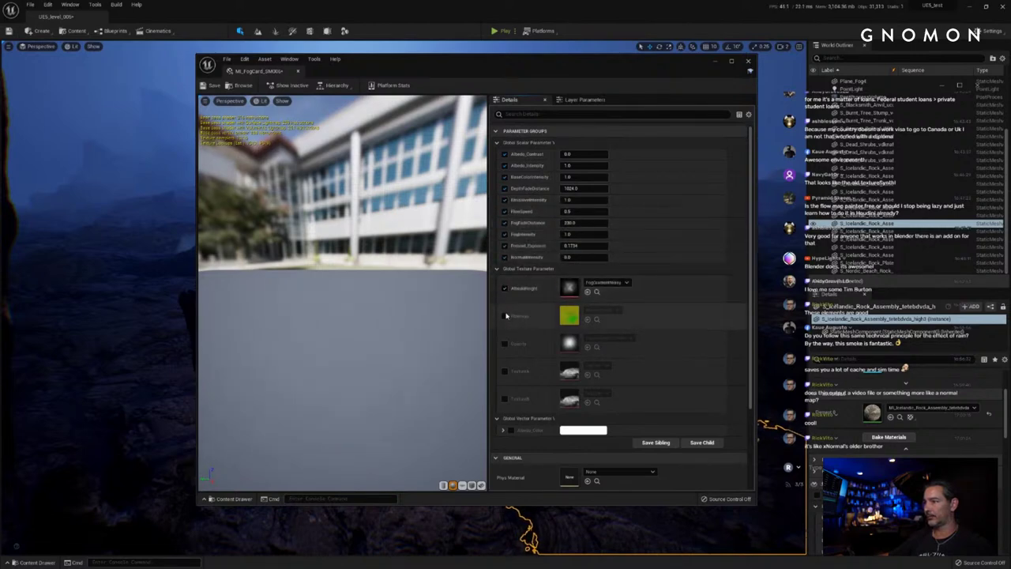
left_click(505, 316)
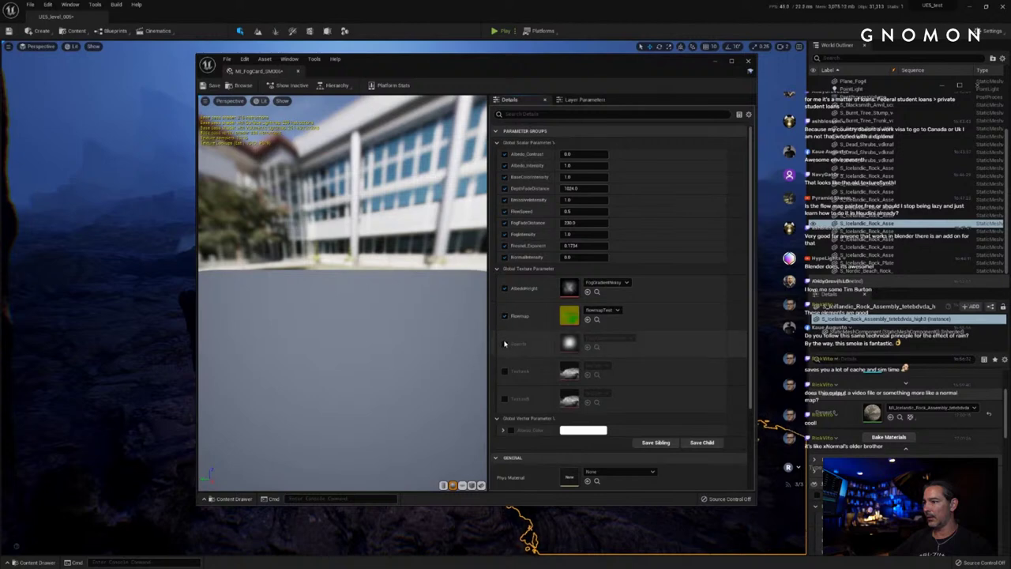
left_click(505, 345)
left_click(505, 372)
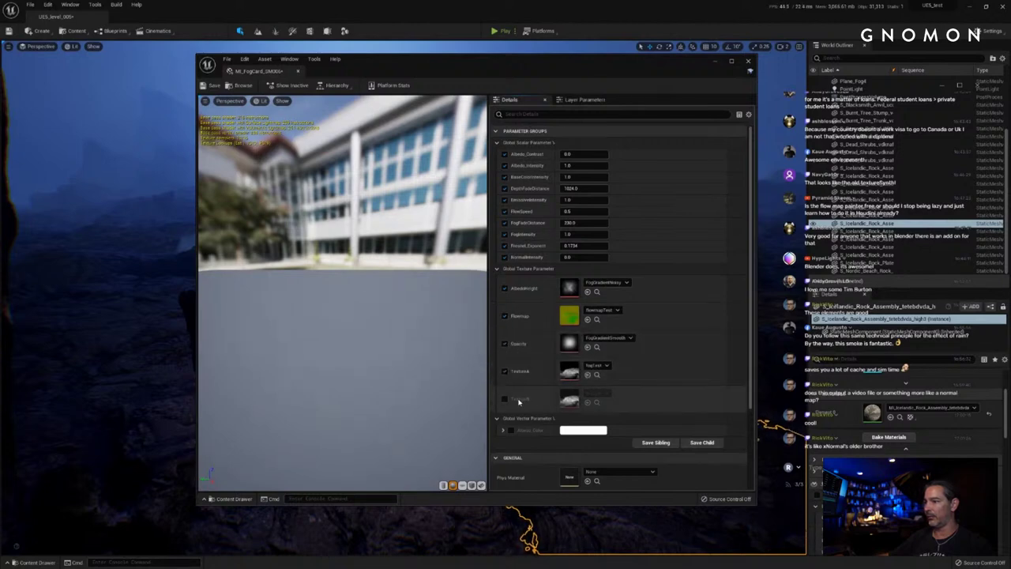
scroll(680, 401, "down", 1)
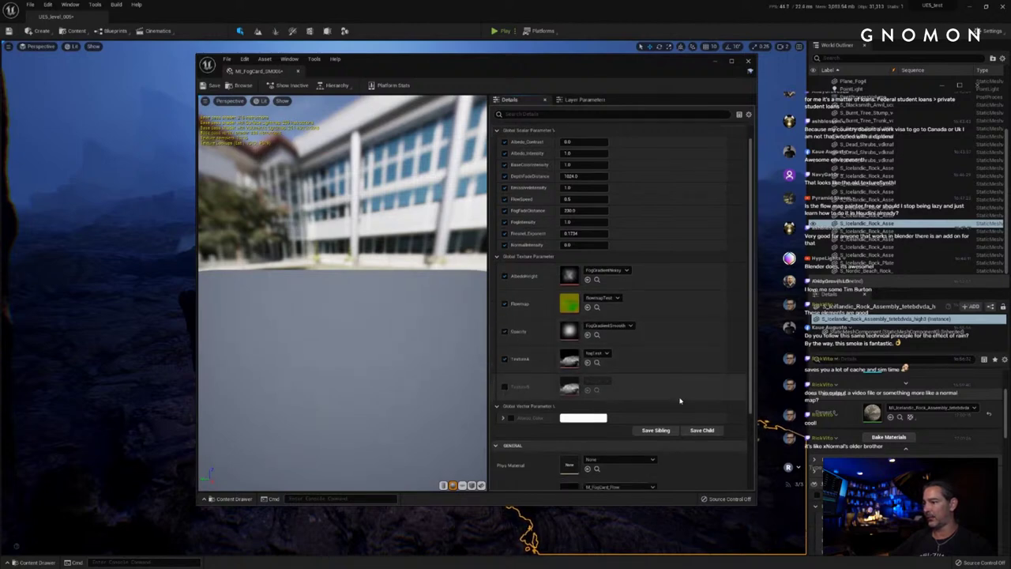
scroll(680, 401, "up", 1)
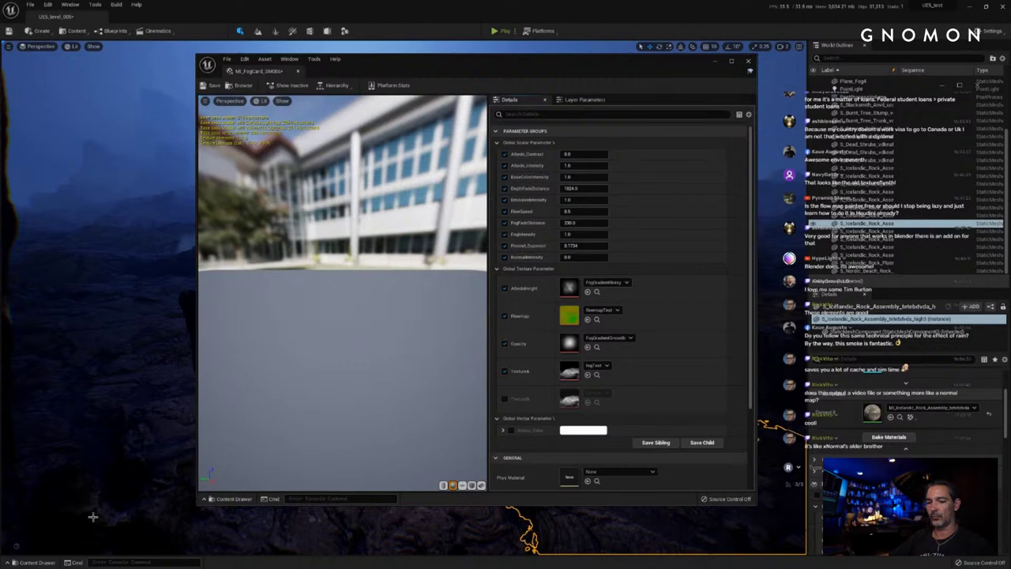
Step: Shrink the instance editor window and assign the Mist_B texture from the Flowmaps Textures folder to TextureA
left_click_drag(198, 504, 221, 401)
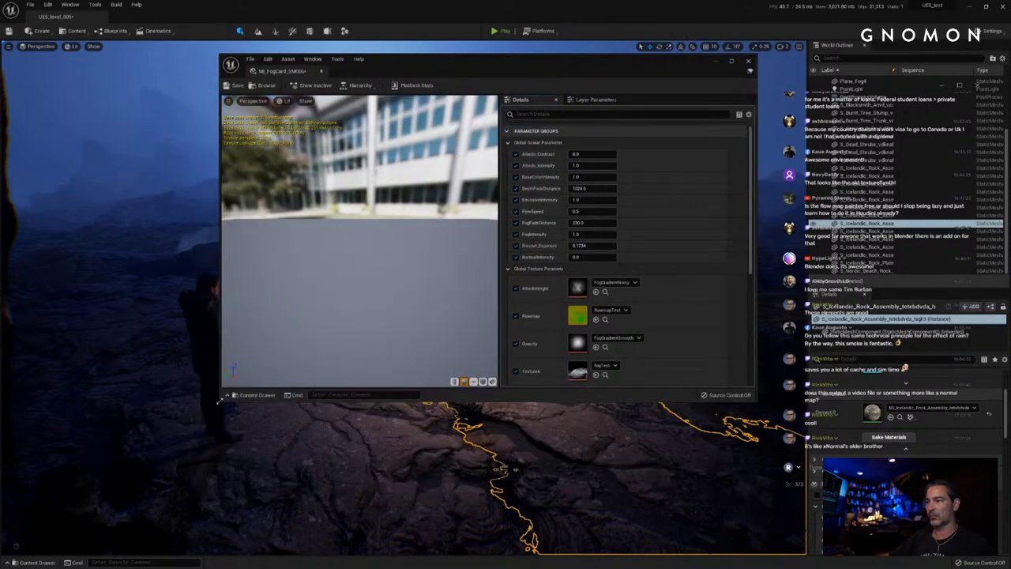
scroll(624, 237, "down", 2)
left_click(48, 562)
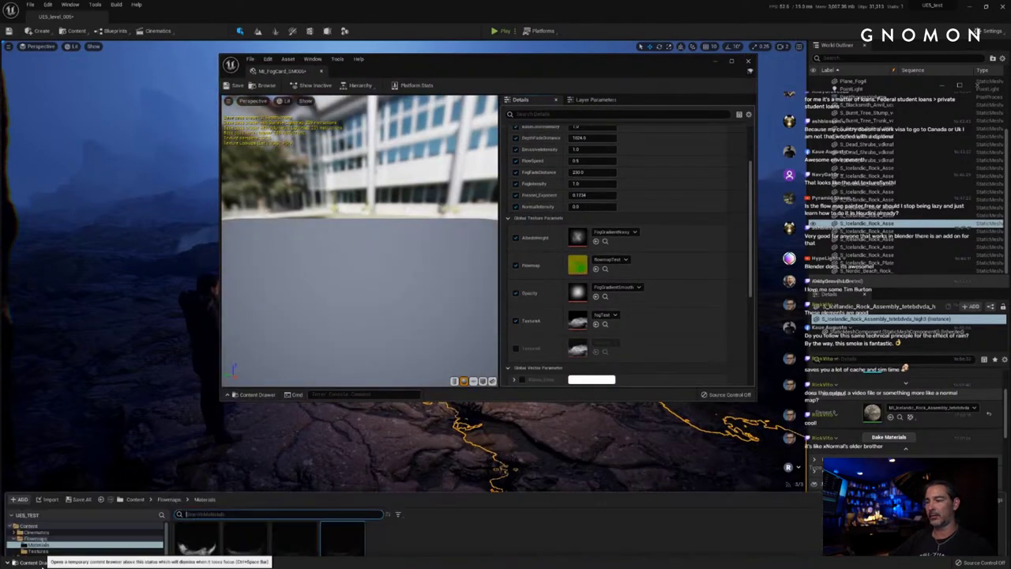
left_click(38, 487)
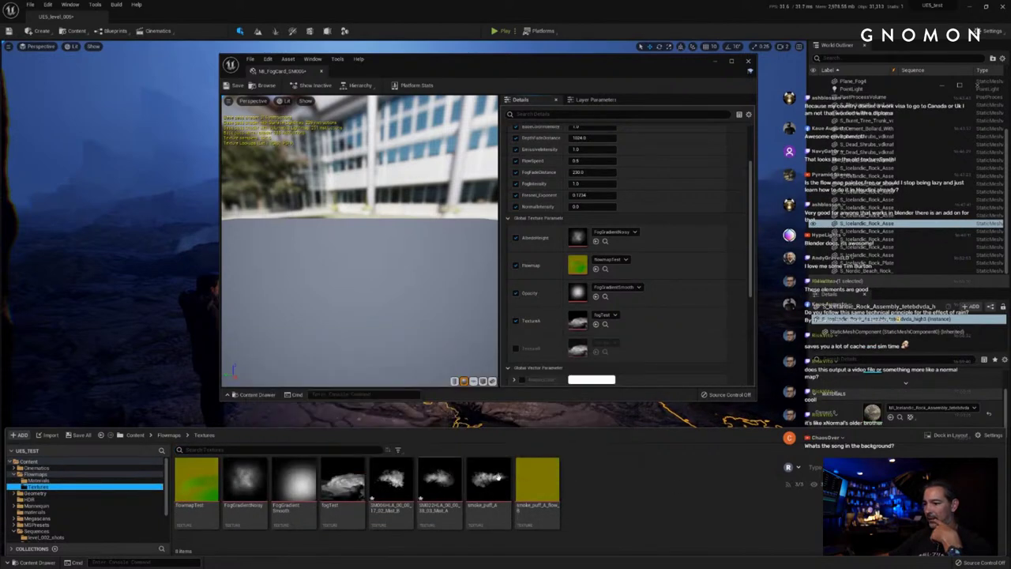
left_click(395, 482)
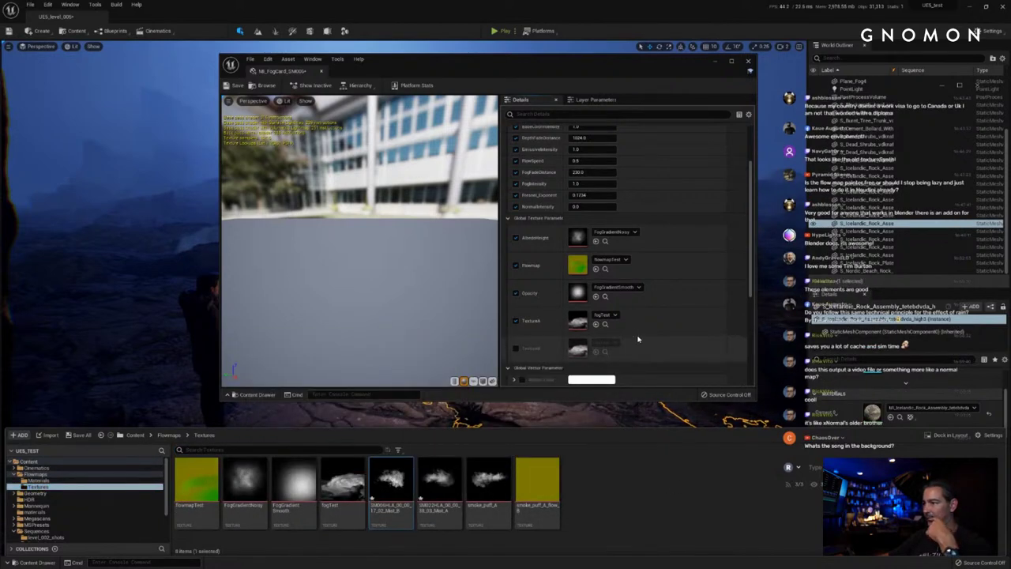
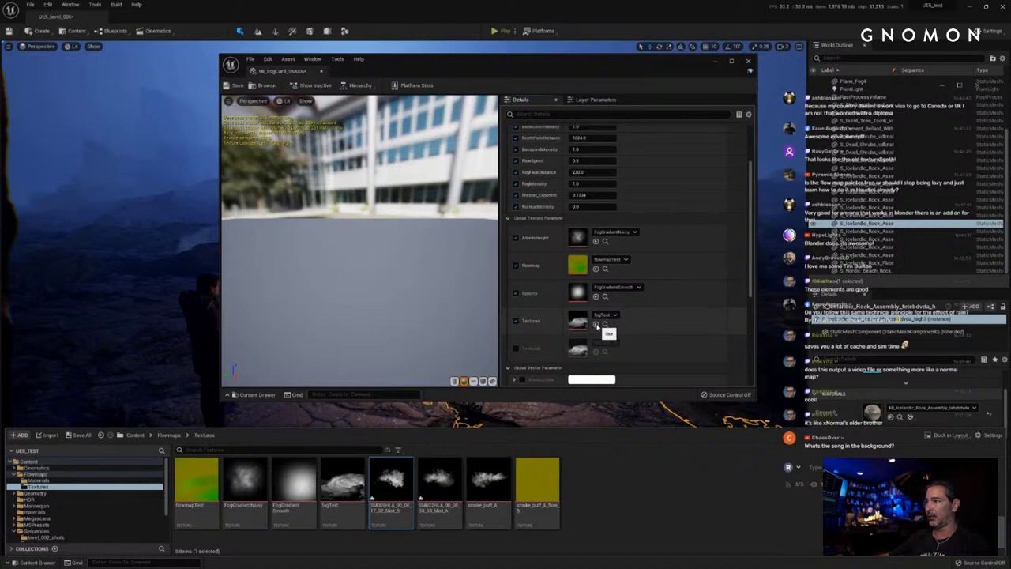
left_click(596, 325)
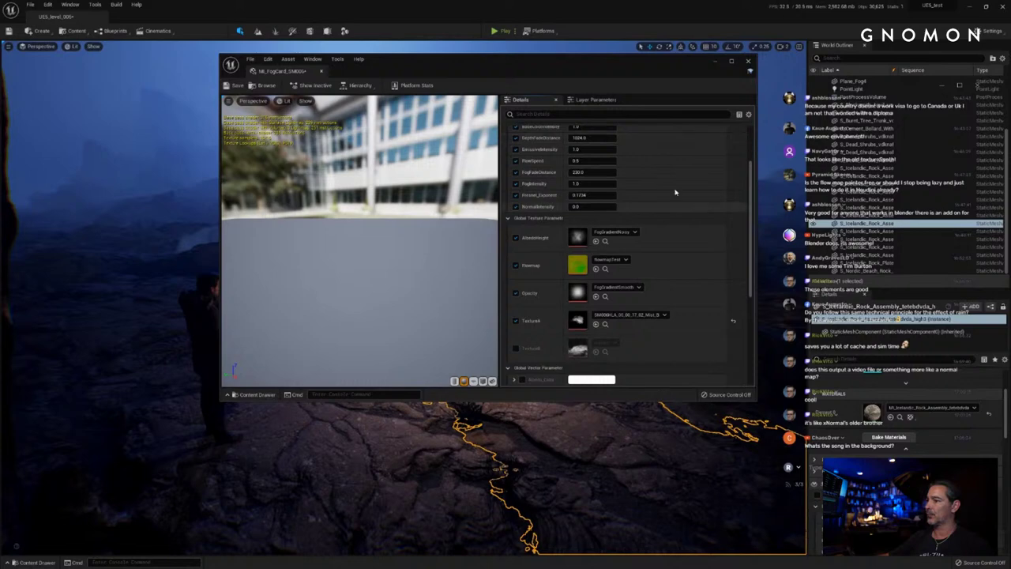
Step: Enable the TextureB override with the Mist_B texture in the fog card instance, switch that override off again, and close the editor
left_click(516, 349)
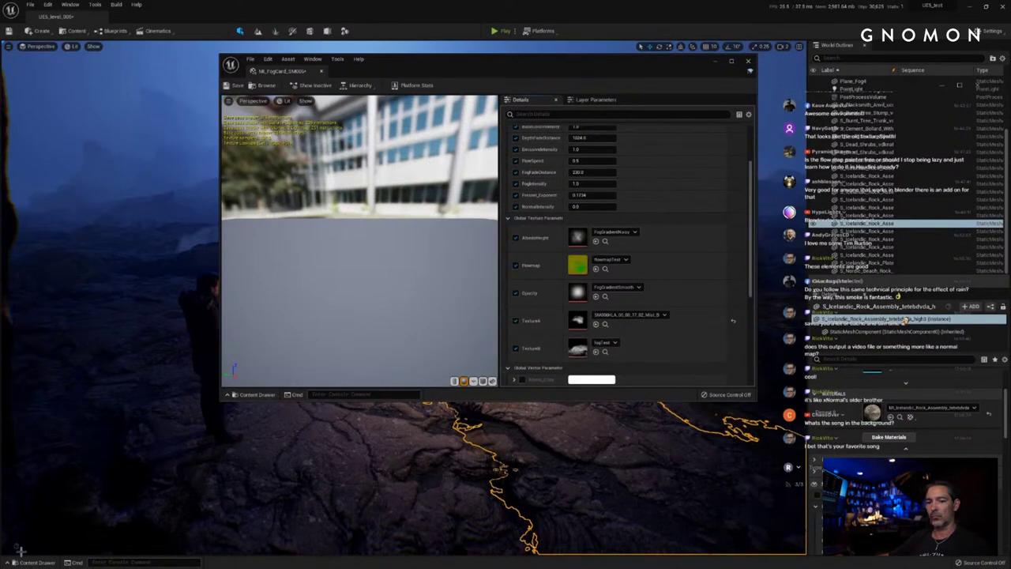
key("ctrl+space")
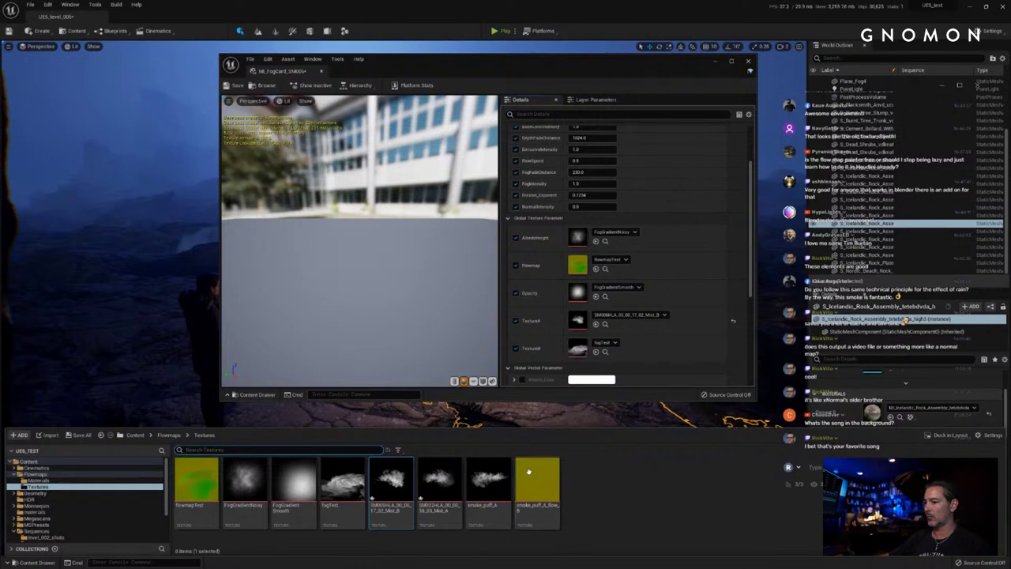
left_click(596, 352)
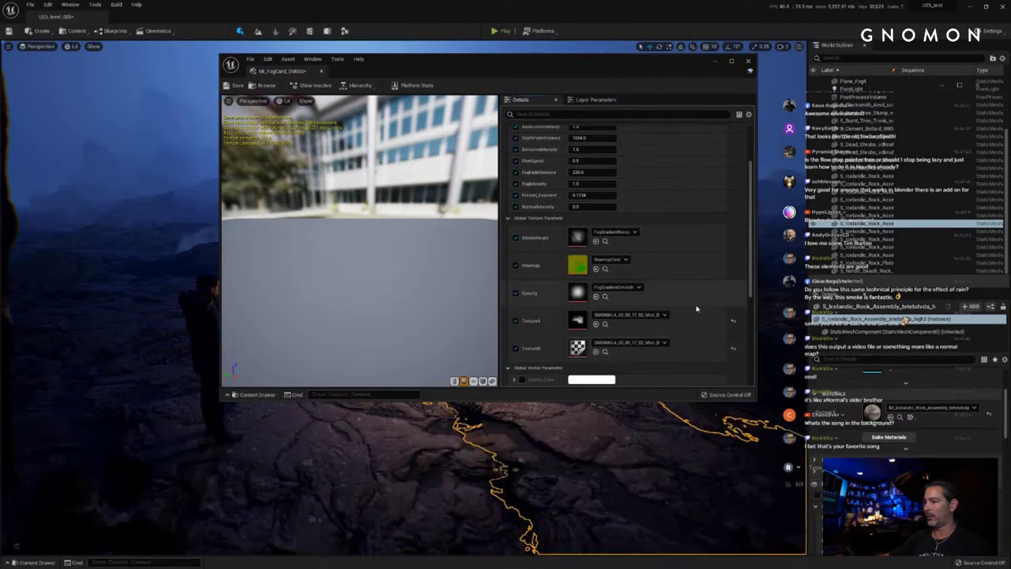
left_click(516, 348)
left_click(749, 63)
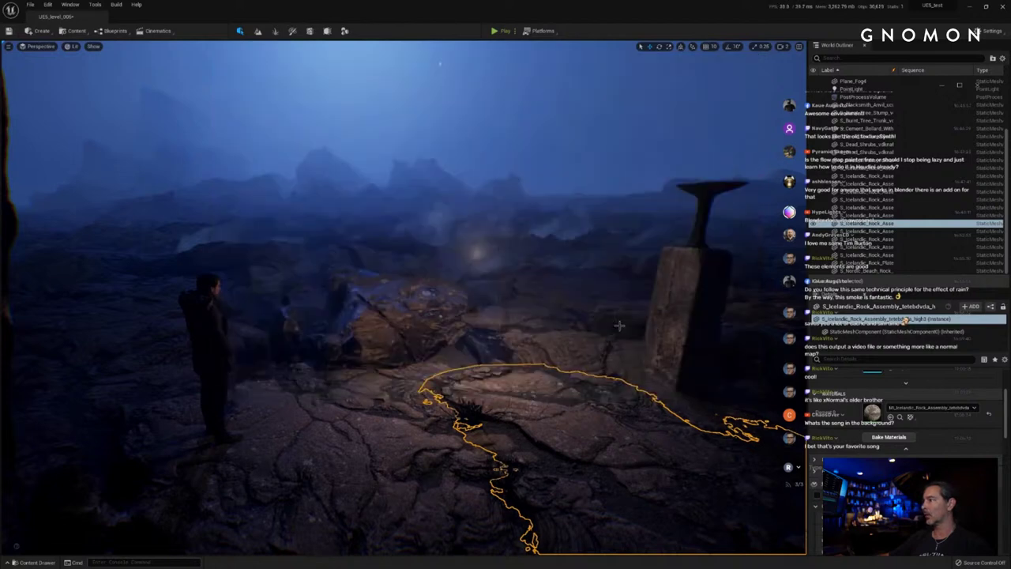
Step: Duplicate the Plane_Fog4 fog card and move the copy into the nearer area beside the anvil pillar
left_click(893, 137)
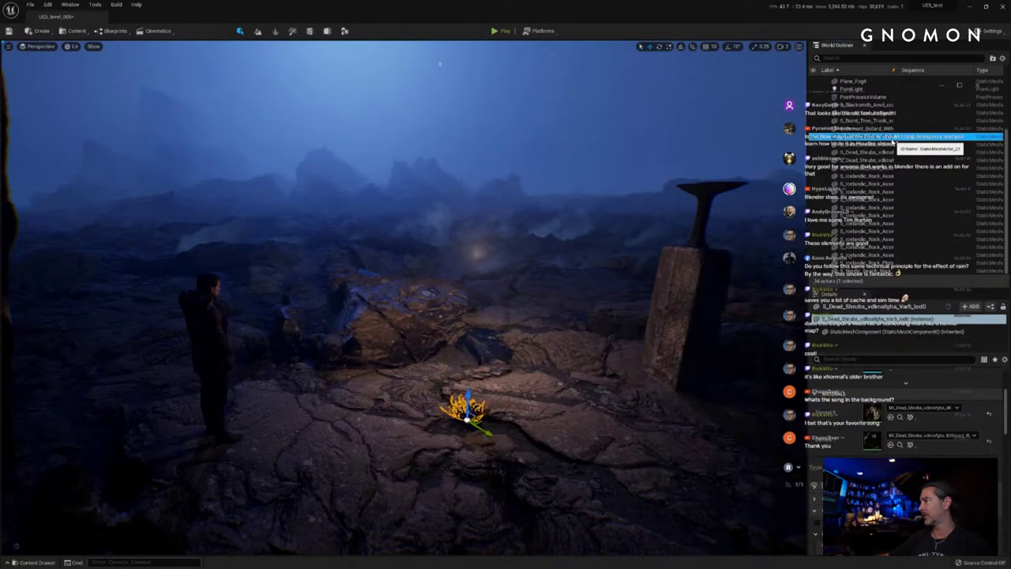
scroll(893, 141, "up", 3)
scroll(866, 162, "up", 1)
left_click(853, 157)
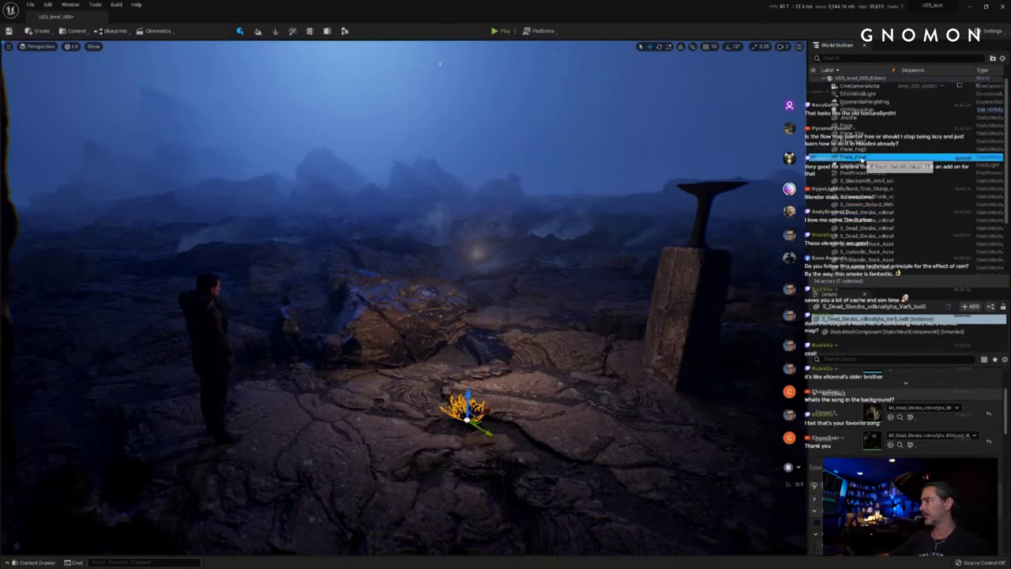
key("f")
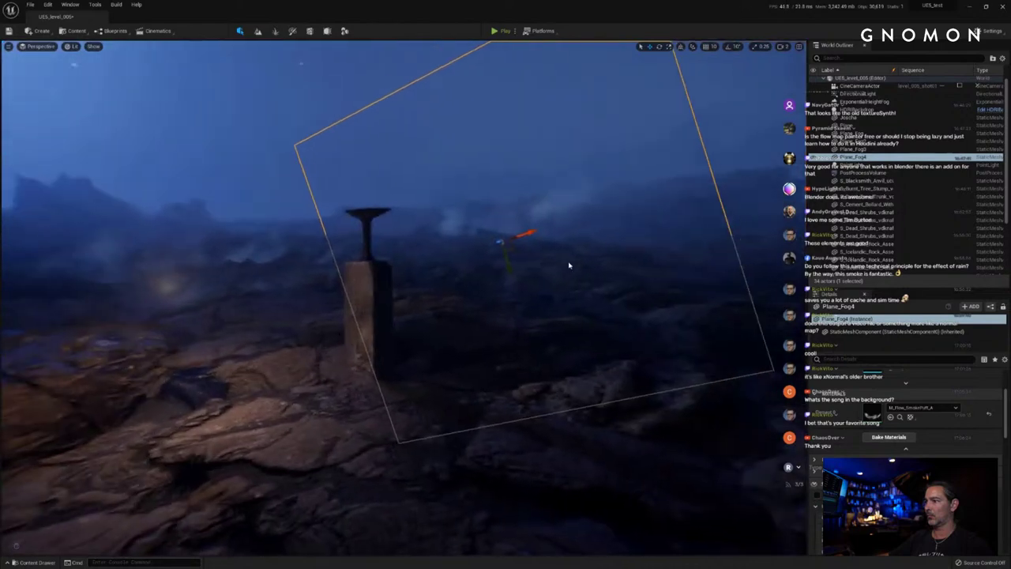
right_click_drag(572, 265, 547, 267)
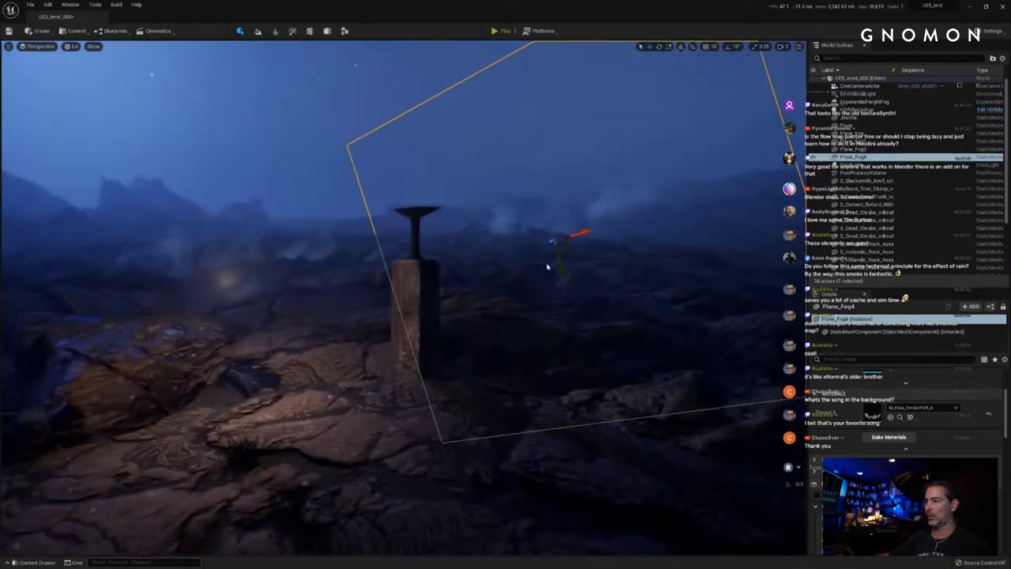
mouse_move(561, 273)
left_mouse_down("alt")
mouse_move(551, 186)
mouse_move(388, 194)
mouse_move(348, 253)
mouse_move(354, 273)
mouse_move(344, 241)
mouse_move(382, 253)
mouse_move(413, 181)
mouse_move(419, 355)
mouse_move(413, 306)
mouse_move(559, 271)
left_mouse_up("alt")
key("e")
key("w")
left_click_drag(526, 310, 412, 394)
key("e")
Step: Assign the MI_FogCard_SM006 instance from the Flowmaps Materials folder to the duplicated fog plane
left_click(40, 563)
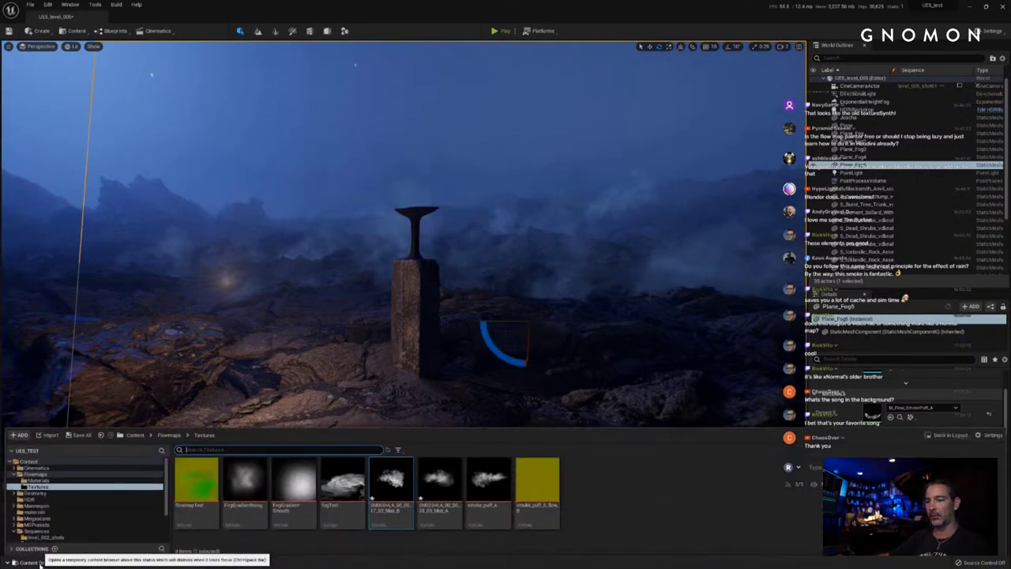
left_click(43, 481)
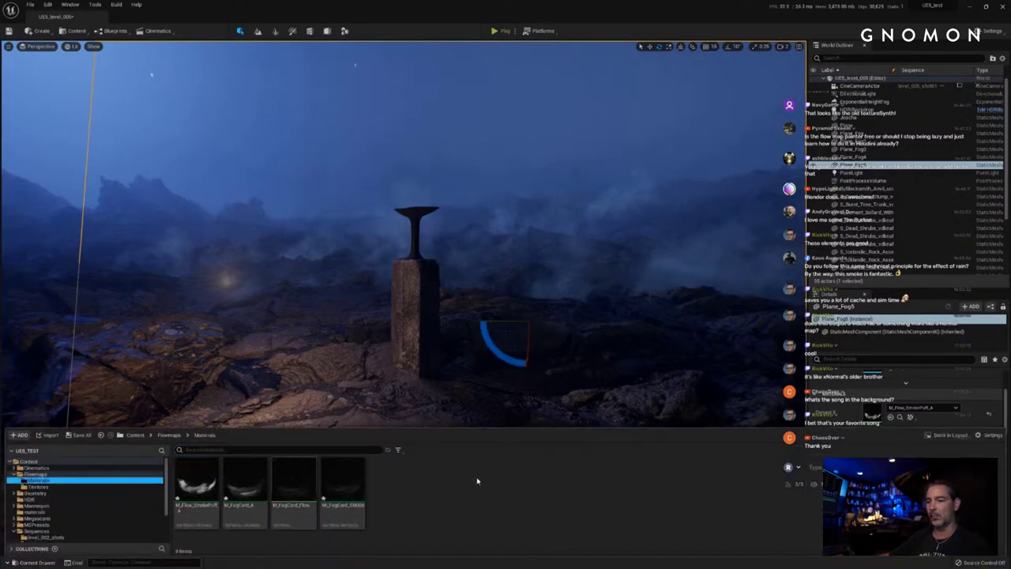
left_click(342, 484)
scroll(935, 417, "down", 3)
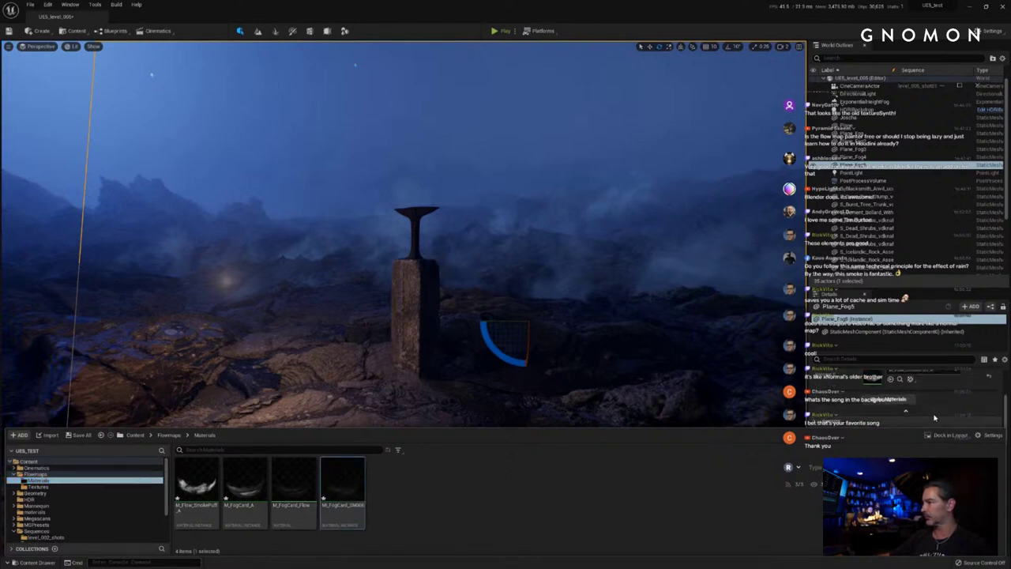
scroll(934, 418, "up", 1)
left_click(891, 393)
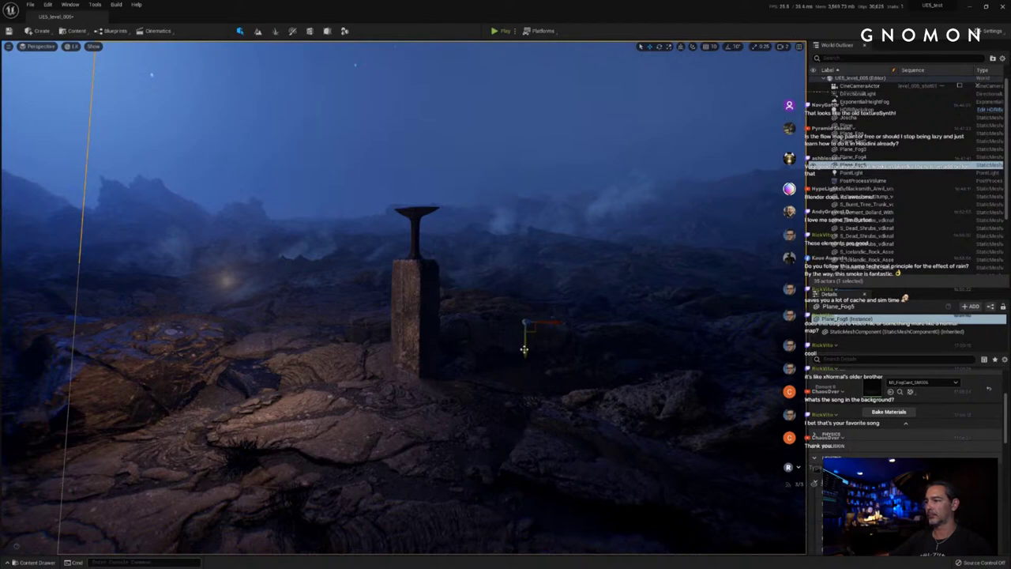
Step: Reposition the duplicated fog plane over the lava rocks behind the anvil pillar and clear the selection
left_click_drag(524, 349, 567, 266)
mouse_move(536, 297)
left_mouse_down()
mouse_move(540, 320)
mouse_move(536, 307)
left_mouse_up()
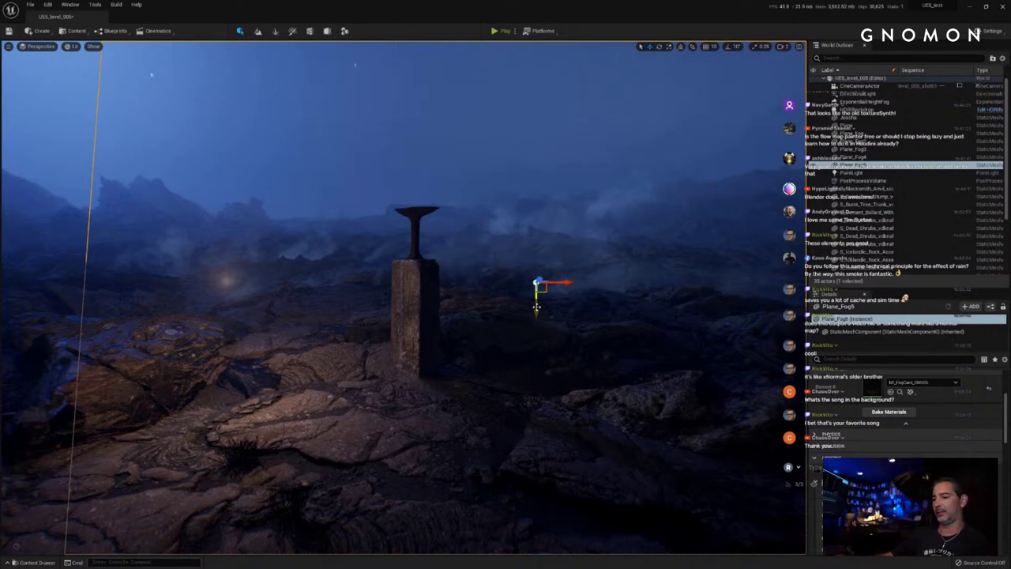
left_click_drag(474, 358, 470, 373, "alt")
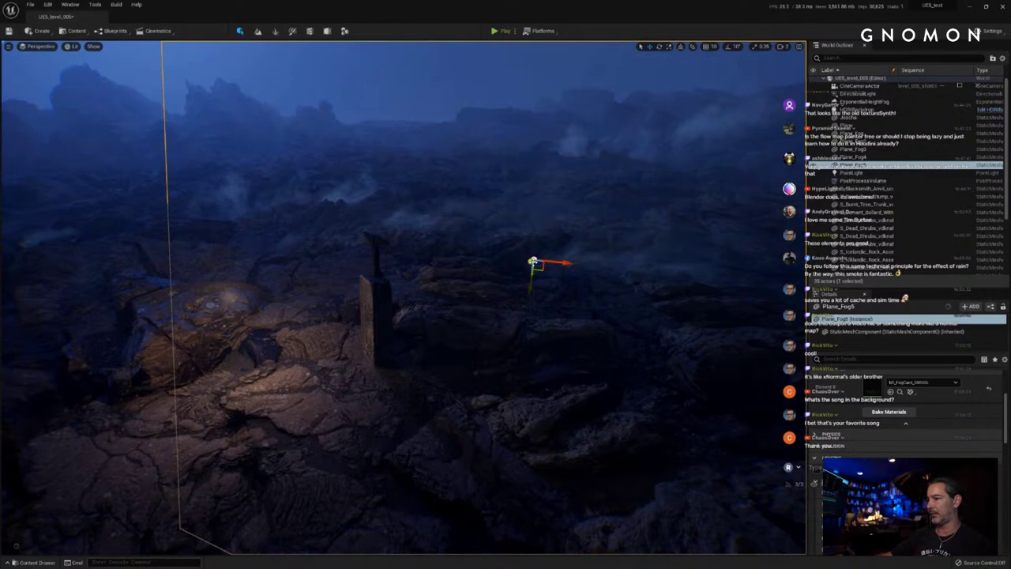
mouse_move(533, 262)
left_mouse_down()
mouse_move(512, 283)
mouse_move(516, 261)
left_mouse_up()
key("e")
left_click(410, 323)
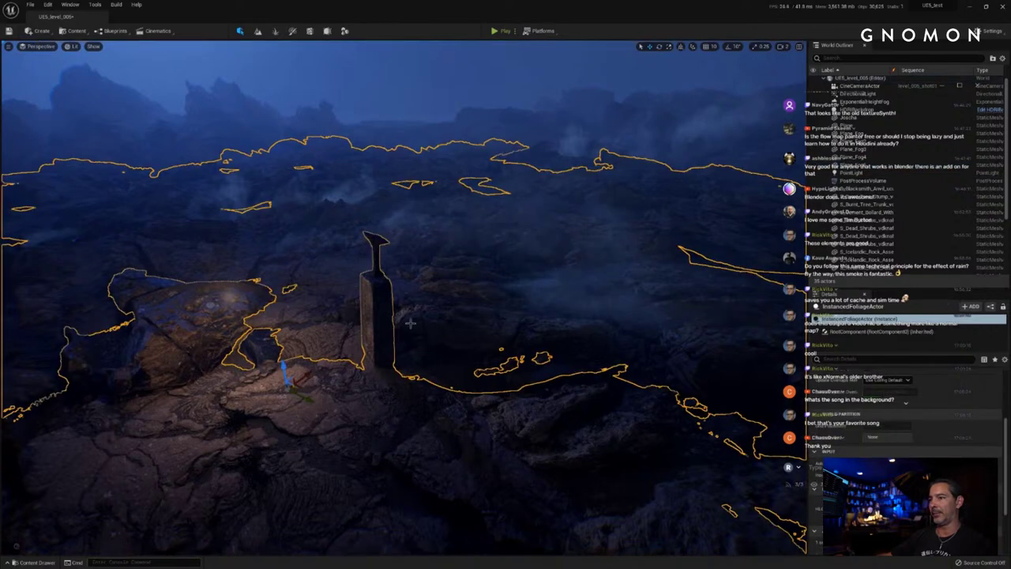
mouse_move(441, 323)
right_mouse_down()
mouse_move(451, 324)
mouse_move(439, 322)
right_mouse_up()
key("Escape")
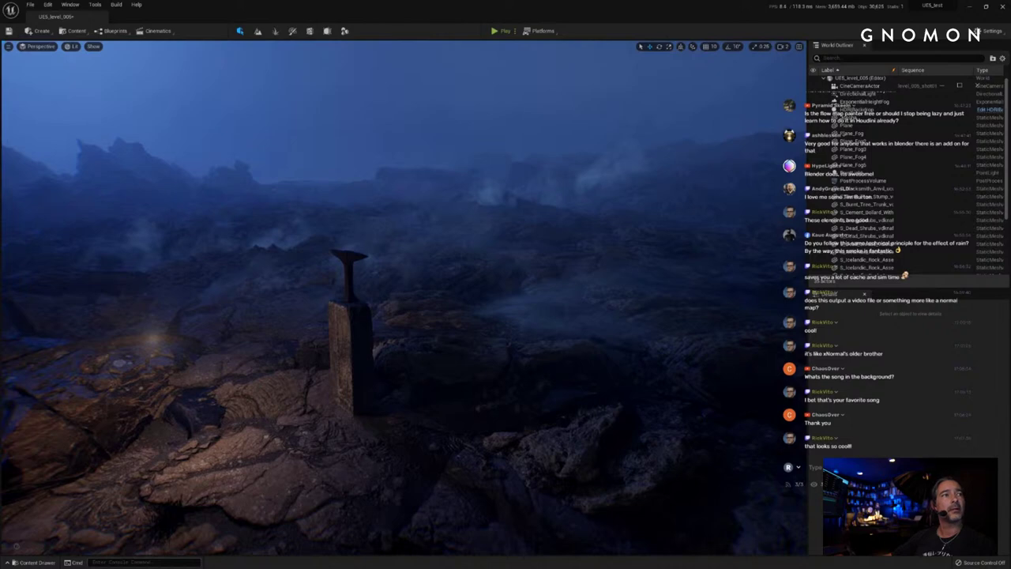
Step: Review the Mist_A texture in FlowMapPainter, return to the Unreal level and inspect the fog around the anvil pillar
key("alt+Tab")
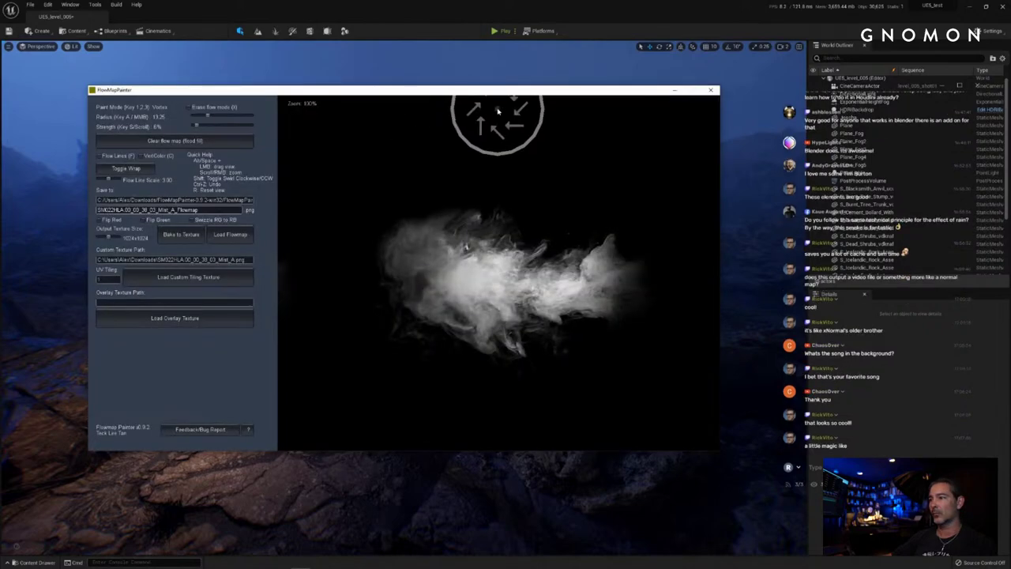
mouse_move(500, 92)
left_mouse_down()
mouse_move(374, 103)
mouse_move(497, 103)
left_mouse_up()
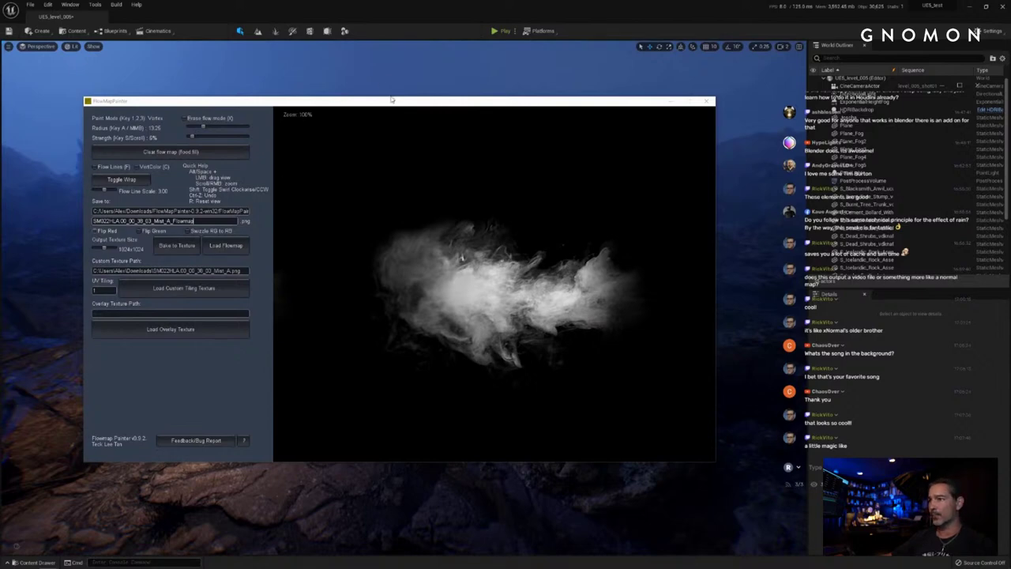
mouse_move(392, 100)
left_mouse_down()
mouse_move(414, 92)
mouse_move(388, 101)
left_mouse_up()
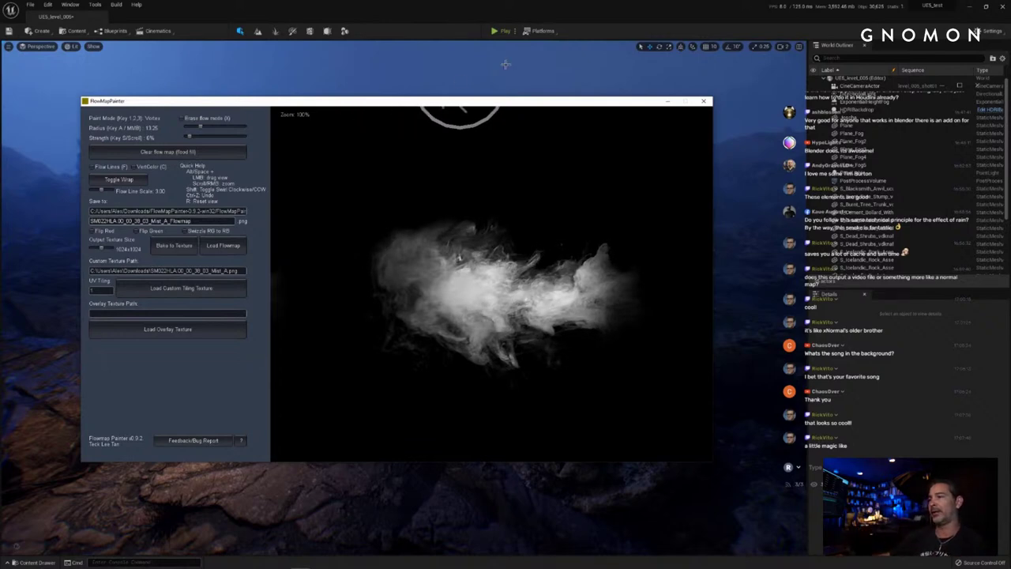
left_click(655, 16)
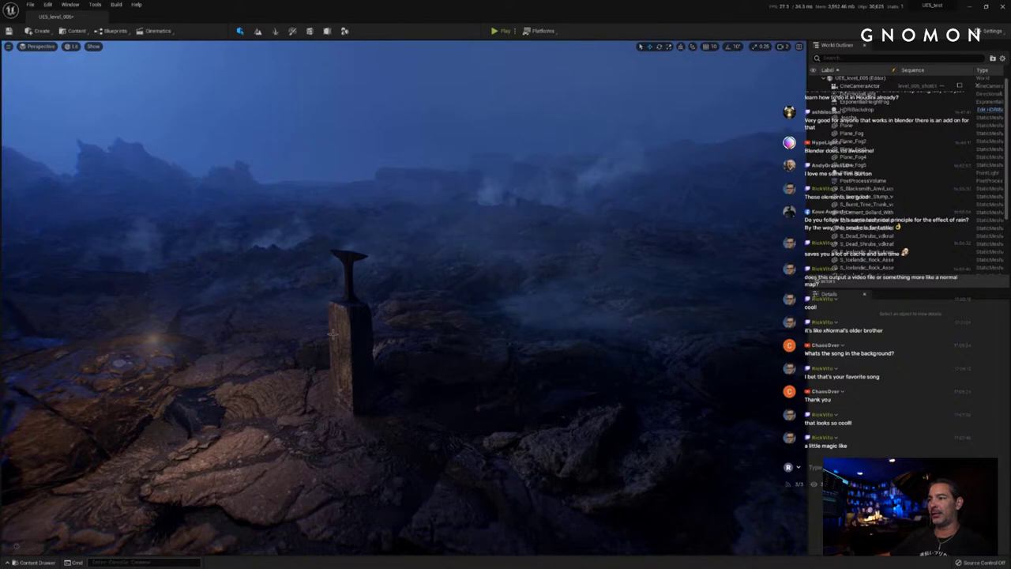
right_click_drag(340, 339, 343, 341)
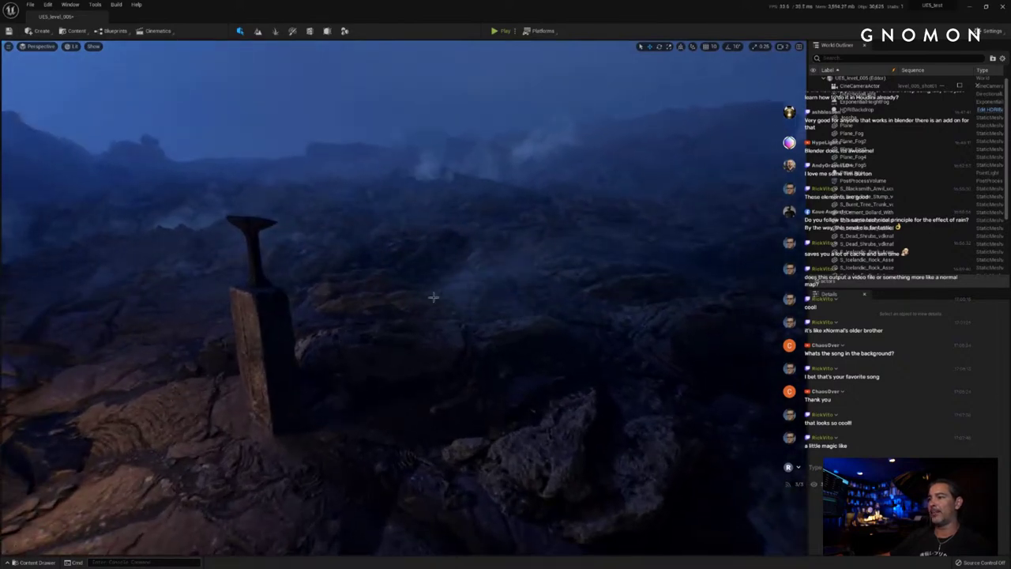
right_click_drag(434, 345, 411, 286)
right_click_drag(492, 261, 493, 262)
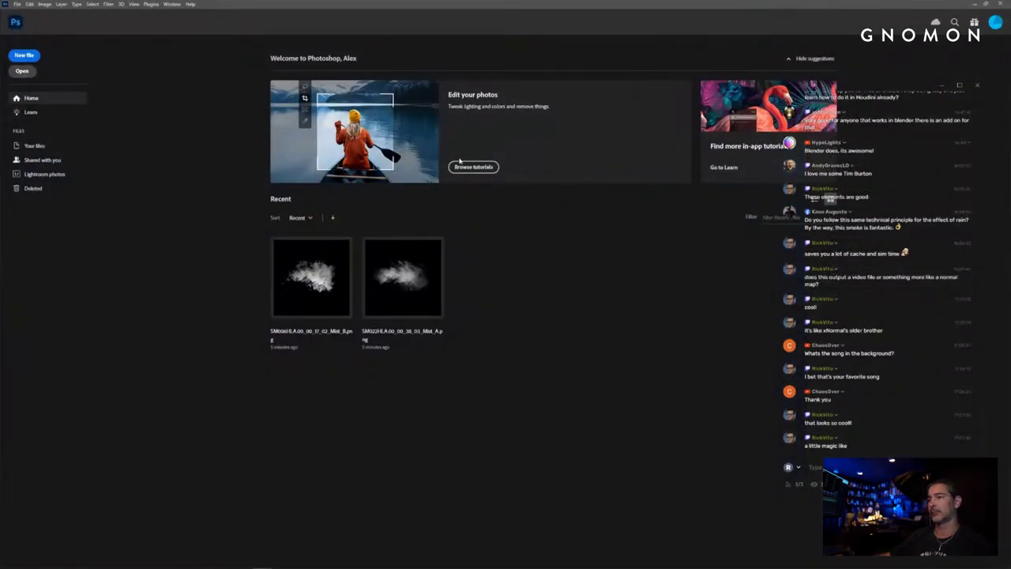
Step: In Photoshop, open SM022HLA.00_00_38_03_Mist_A_Flowmap.png from the FlowMapPainter_Data folder in Downloads
key("ctrl+o")
left_click_drag(264, 8, 410, 39)
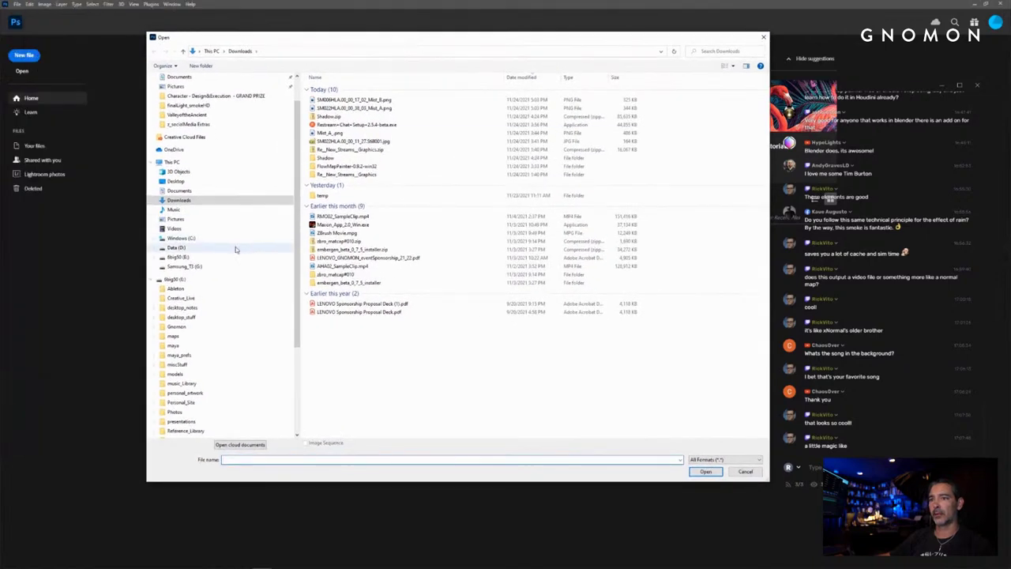
left_click(181, 201)
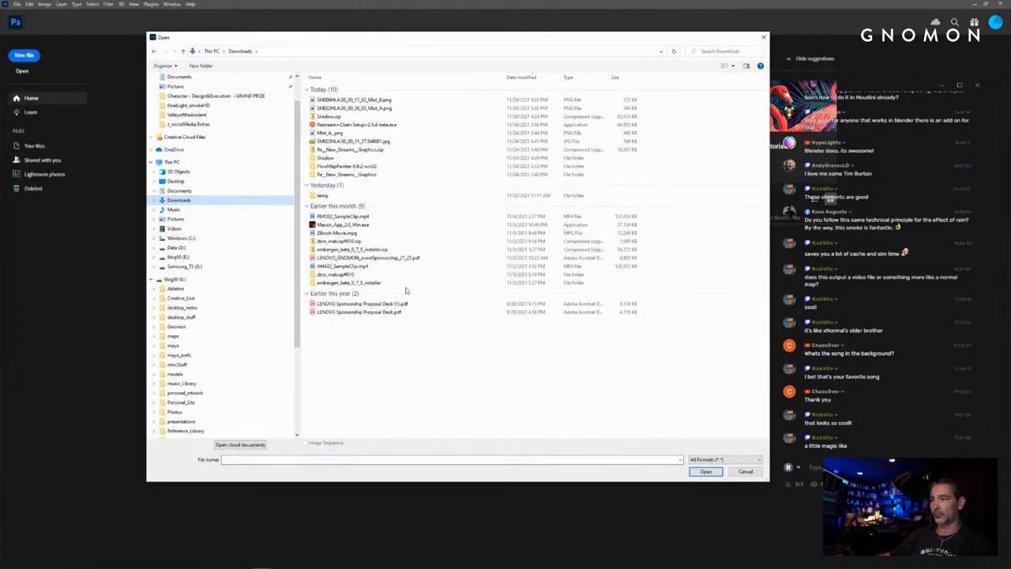
left_click(188, 105)
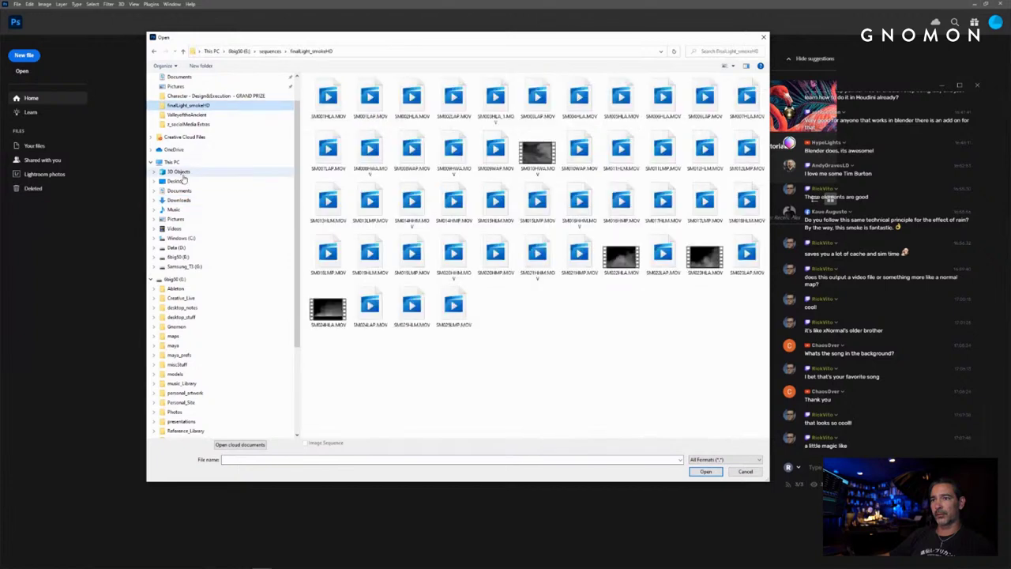
left_click(175, 202)
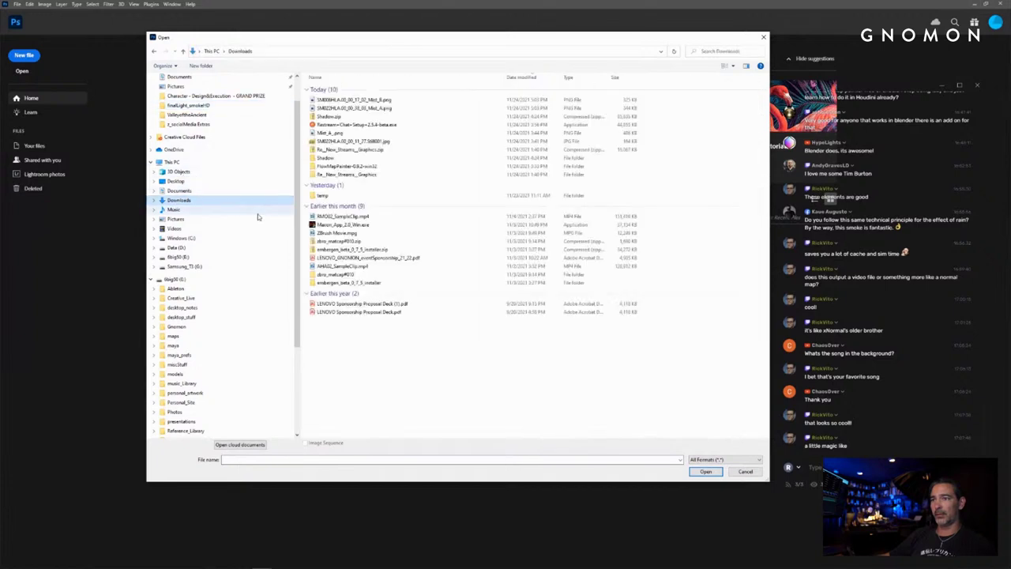
left_click(376, 167)
double_click(378, 167)
double_click(341, 89)
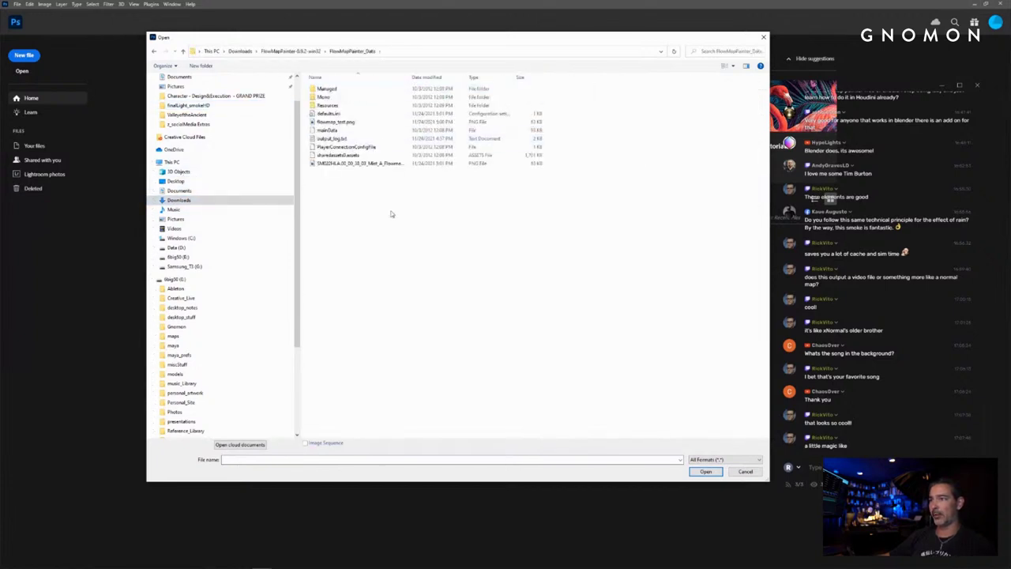
left_click(339, 123)
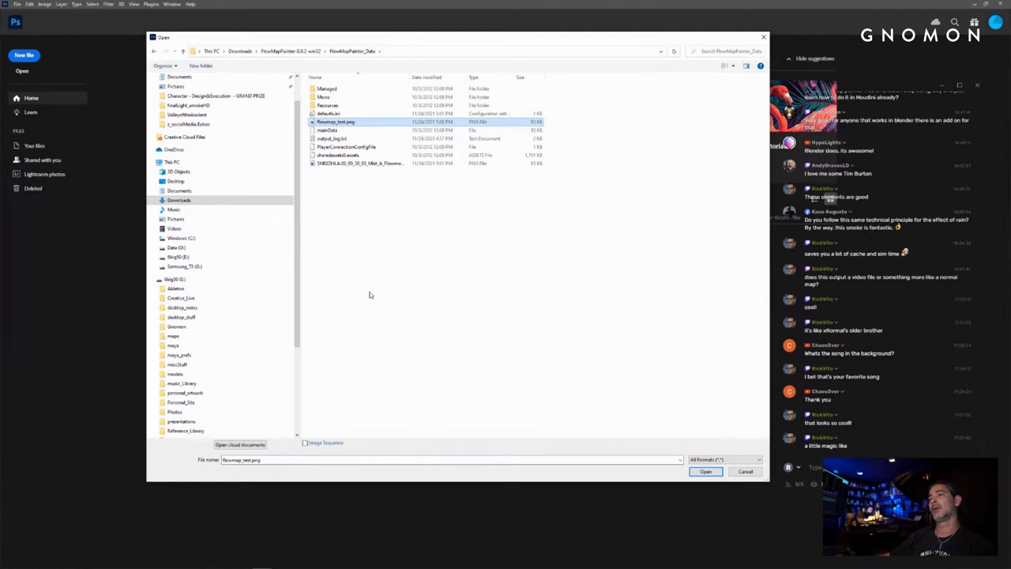
double_click(360, 163)
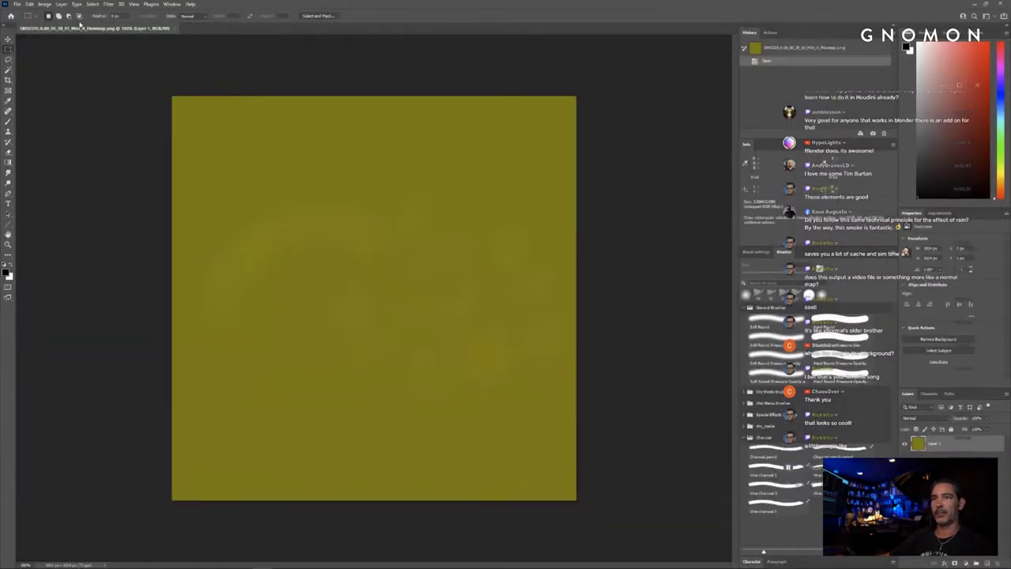
Step: Flip the canvas of the Mist_A flow map vertically and save the PNG
left_click(51, 7)
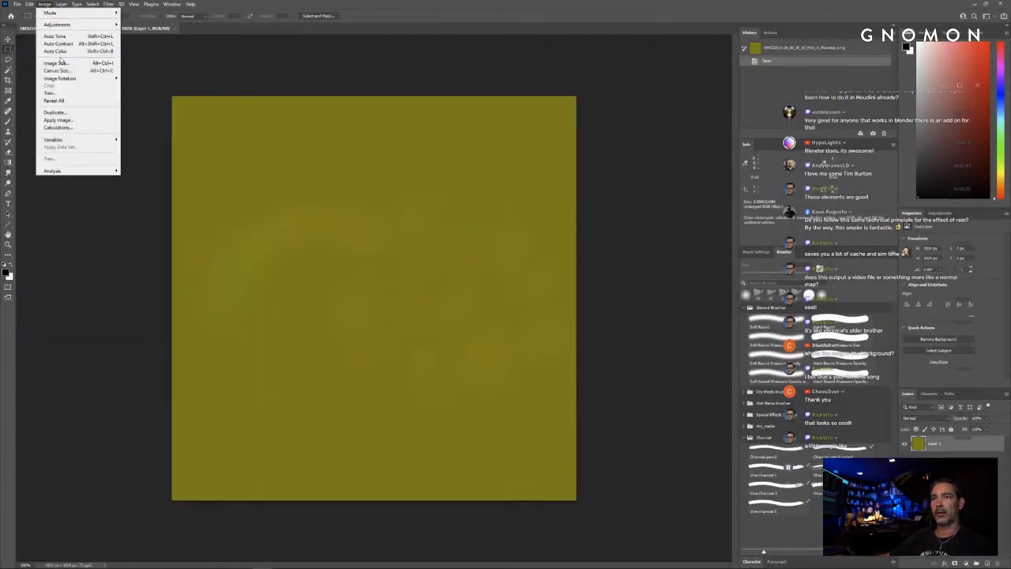
left_click(234, 5)
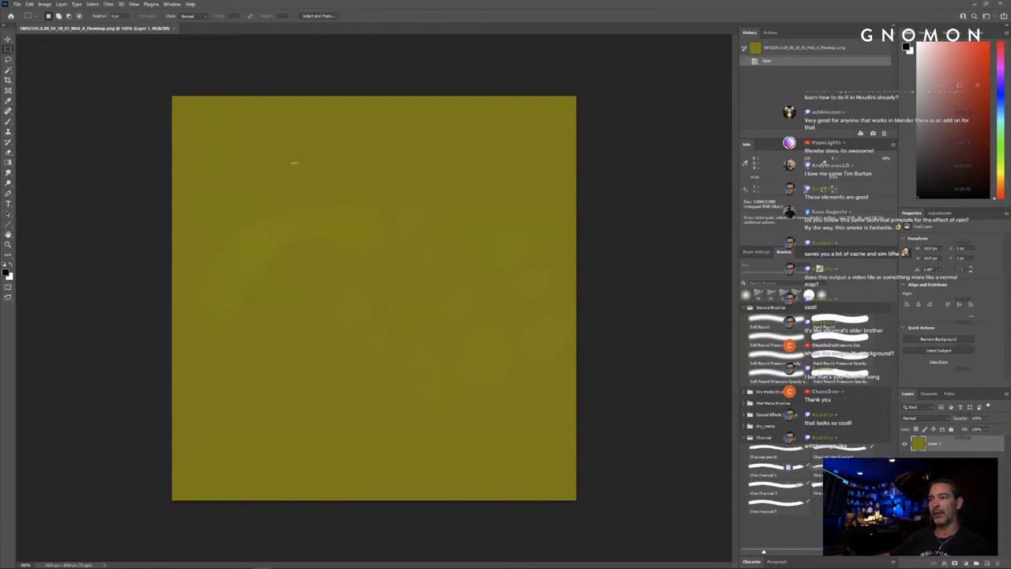
left_click(49, 6)
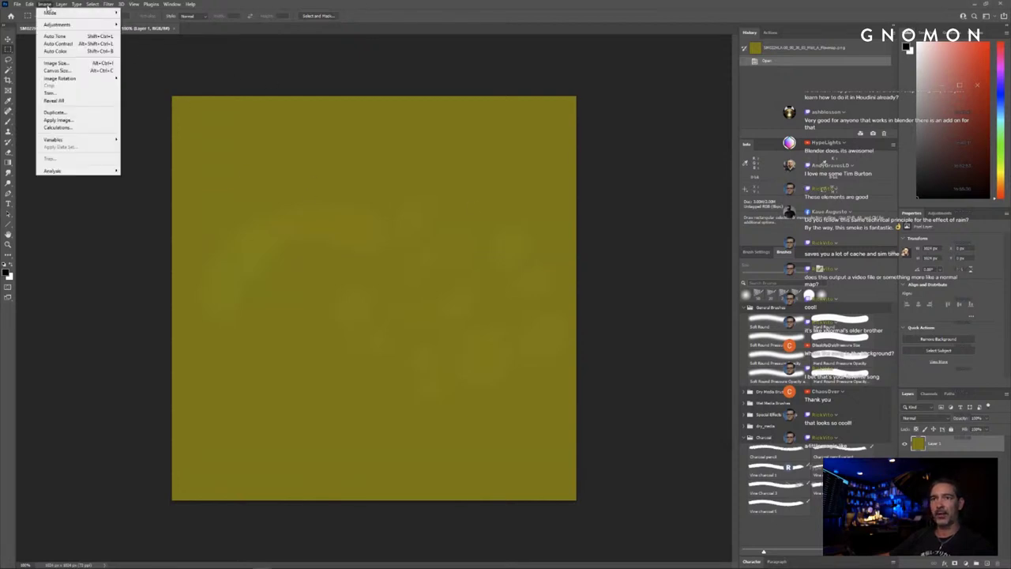
mouse_move(79, 78)
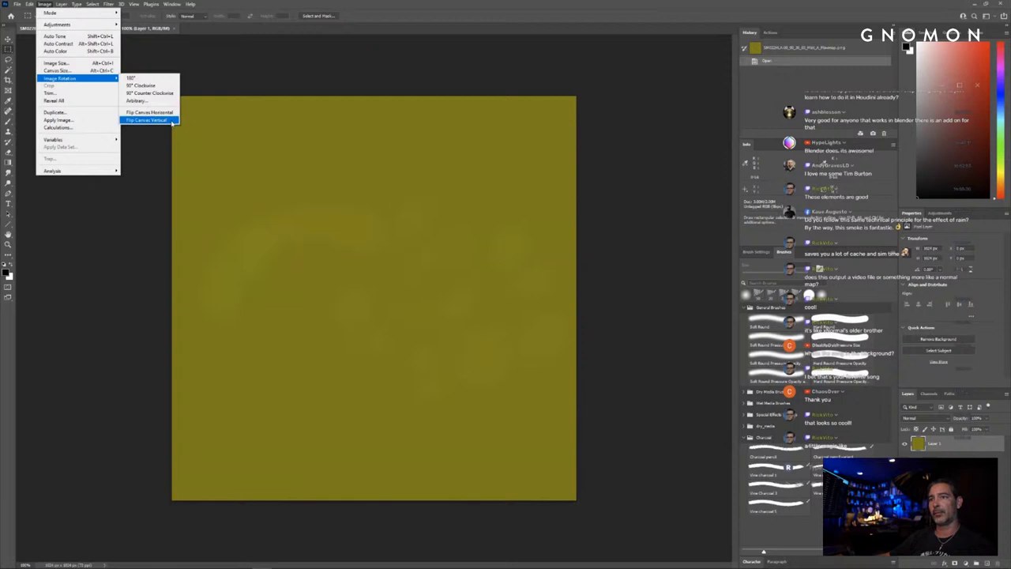
left_click(172, 120)
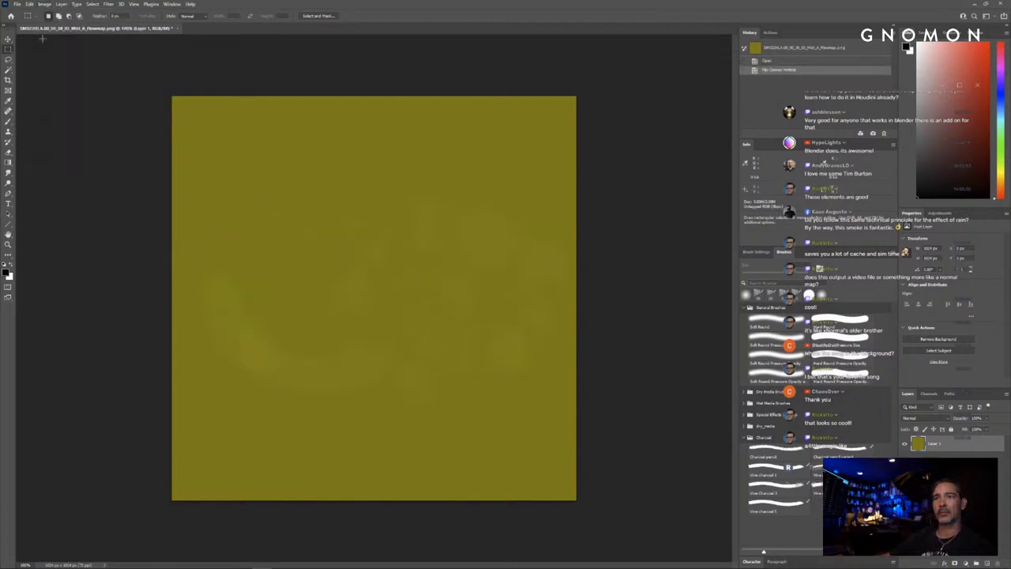
left_click(18, 4)
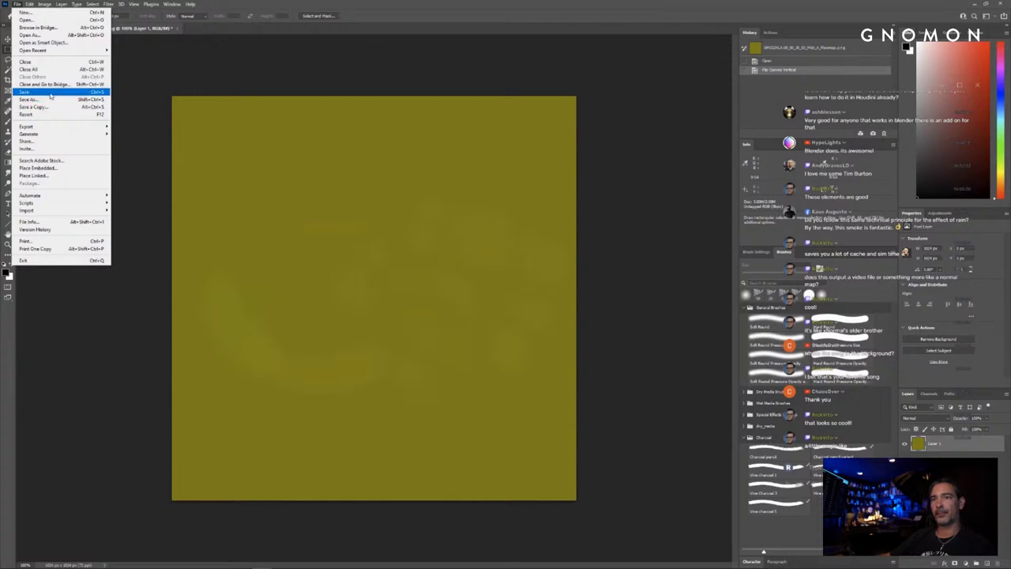
left_click(50, 95)
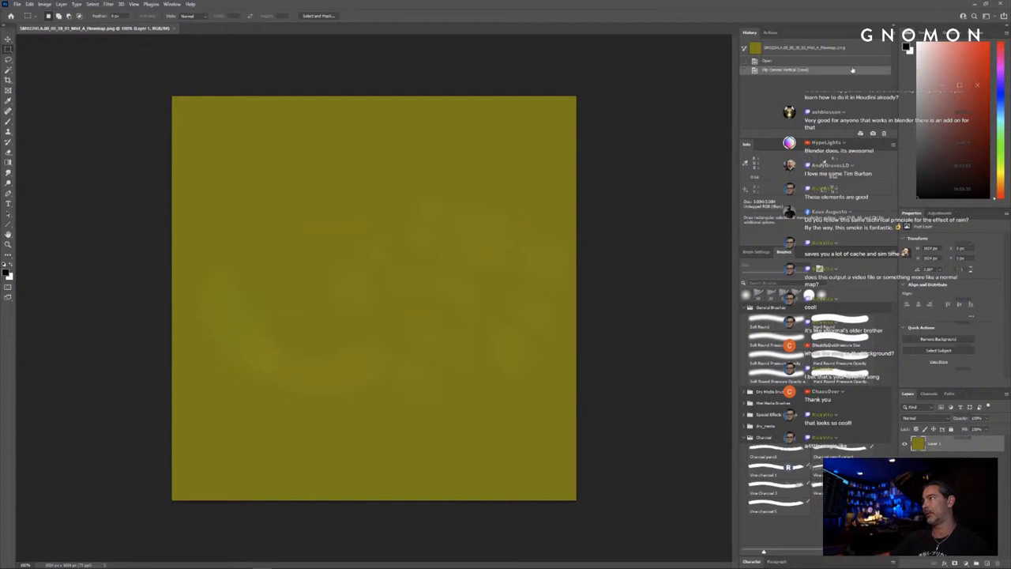
Step: Switch to Unreal and import the SM022HLA Mist_A flow map into the Flowmaps Textures folder
left_click(974, 5)
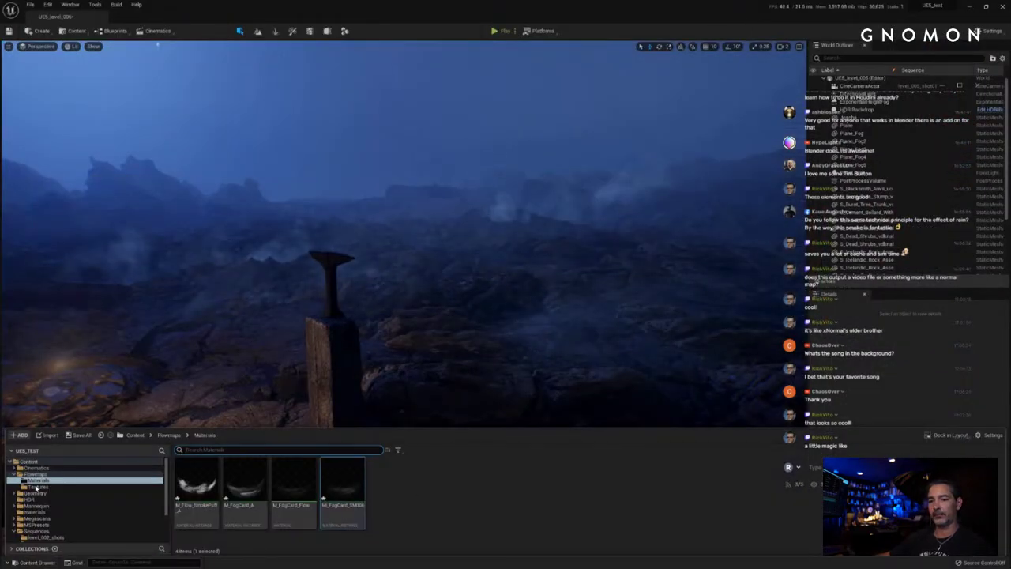
left_click(37, 487)
left_click(624, 488)
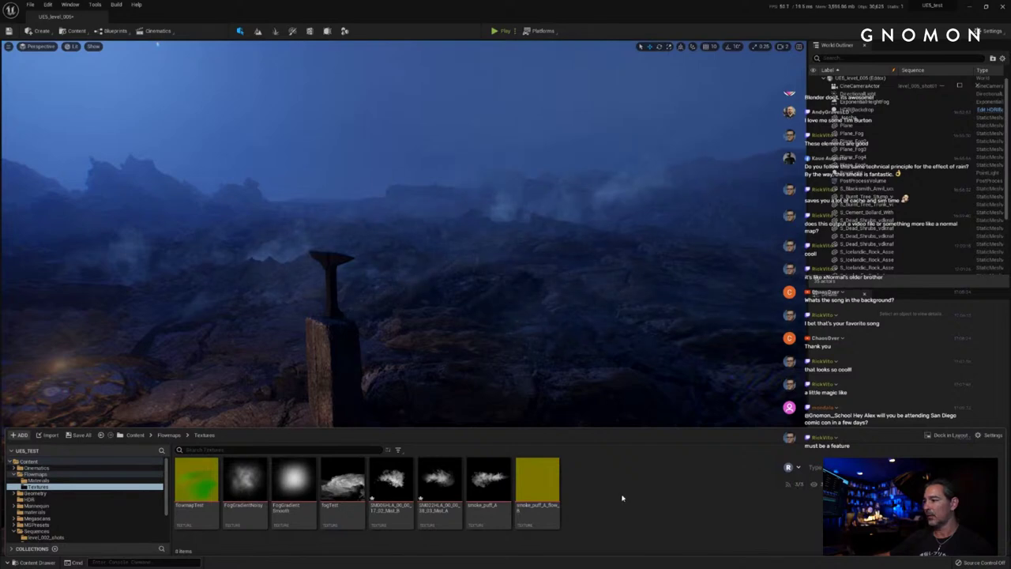
right_click(609, 491)
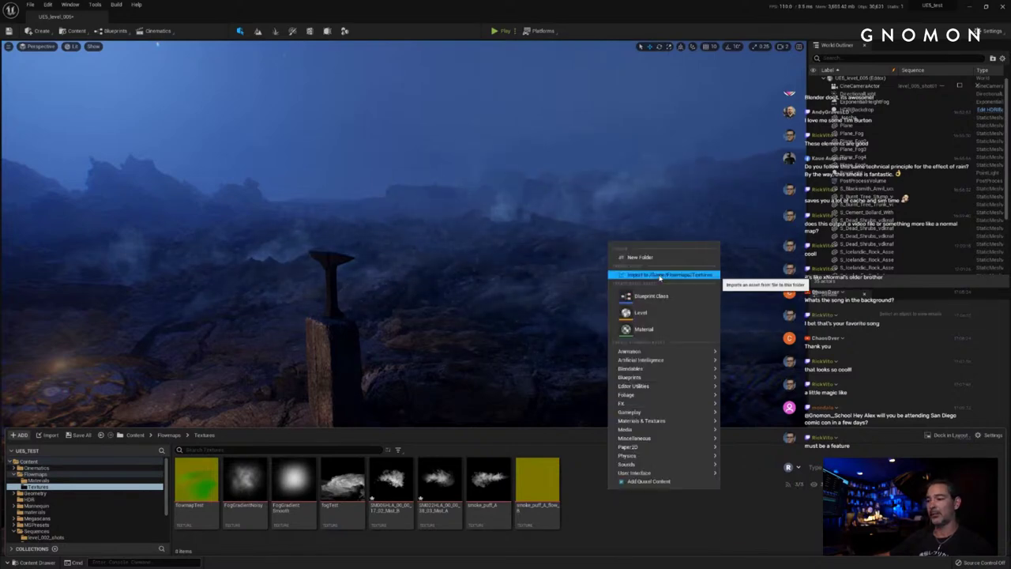
left_click(587, 518)
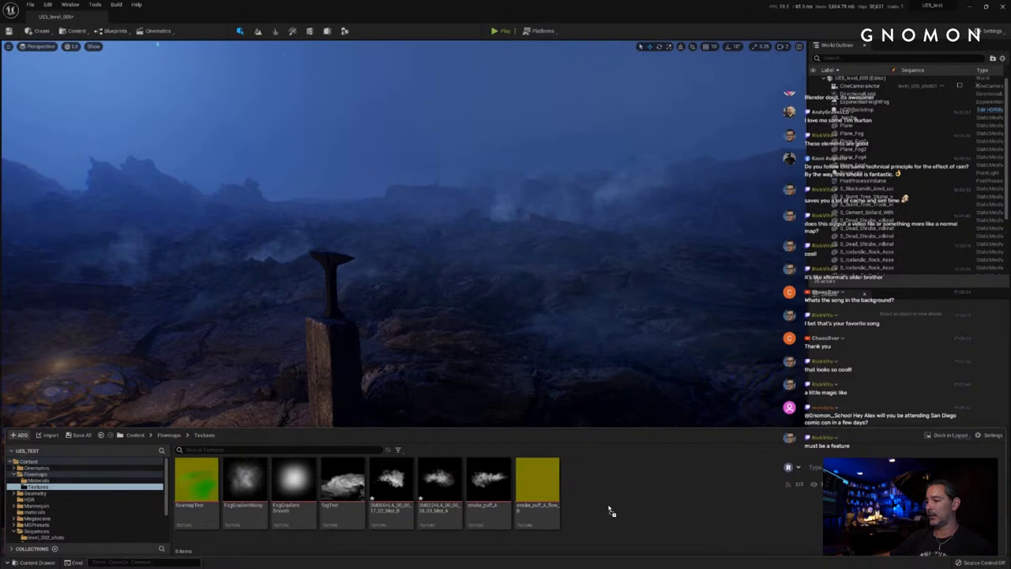
key("ctrl+space")
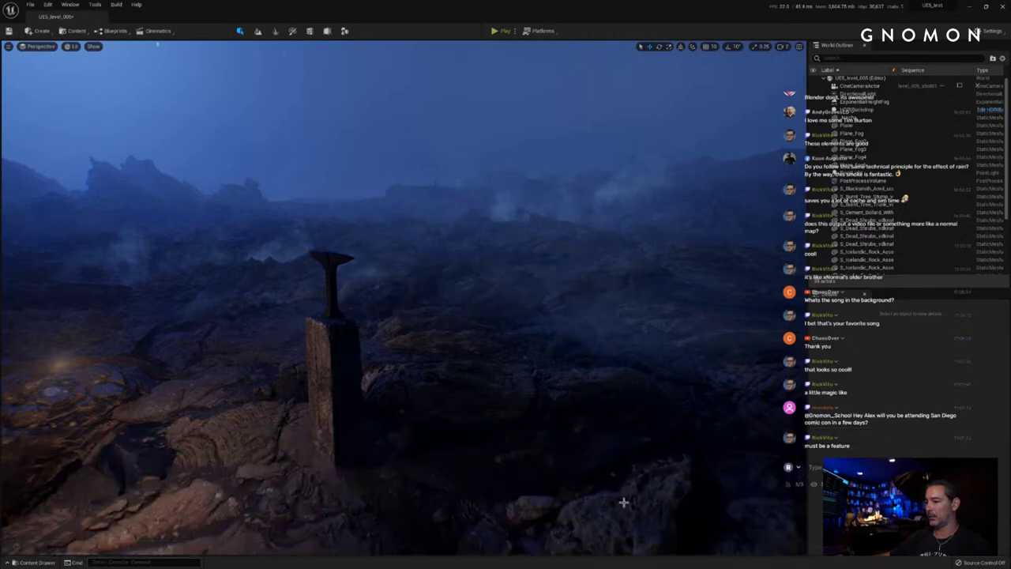
left_click(37, 563)
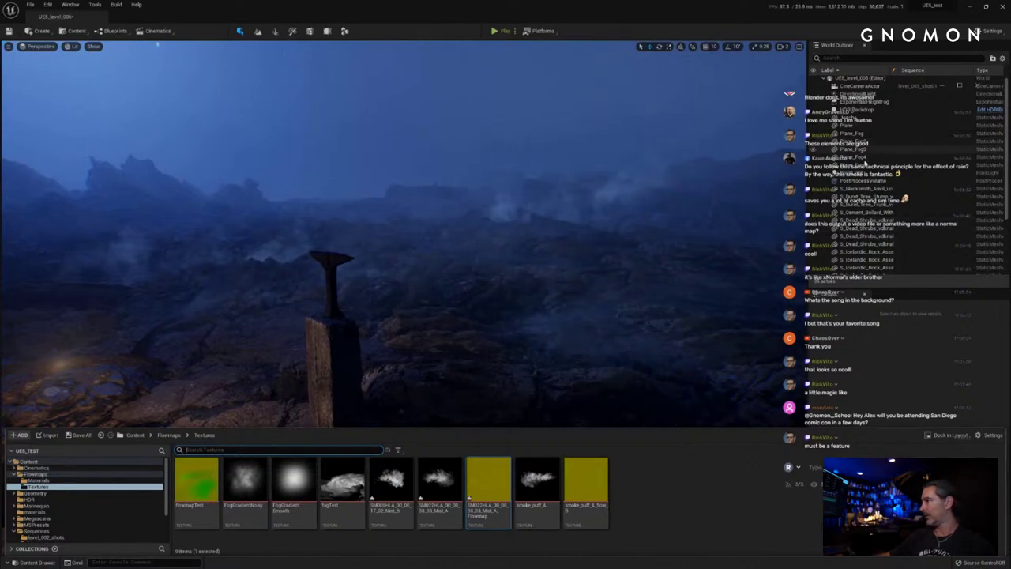
Step: Assign the SM022HLA Mist_A flow map to the Flowmap parameter of Plane_Fog5's MI_FogCard_SM006 instance and clear its editor from the viewport
left_click(878, 166)
scroll(877, 407, "down", 1)
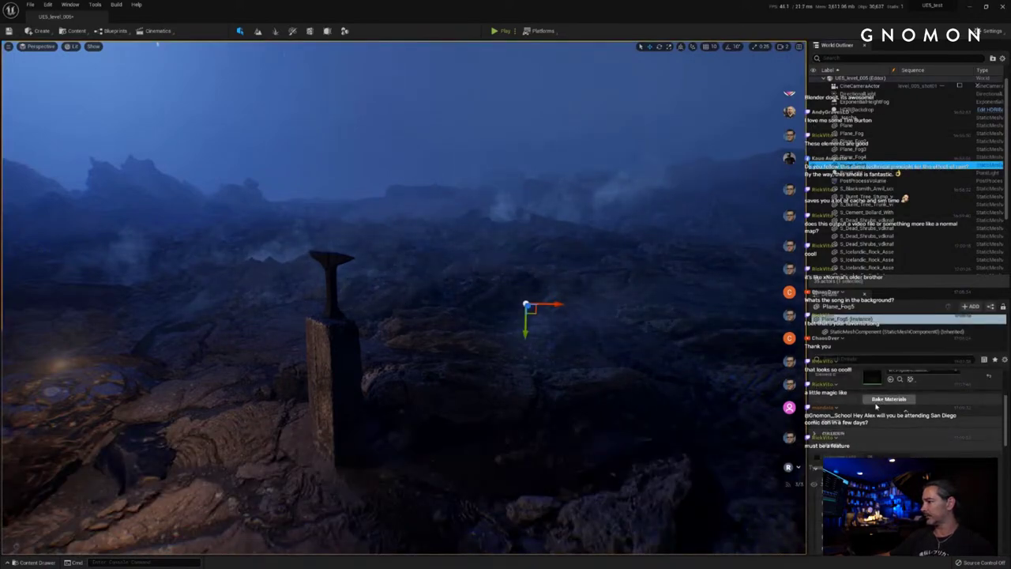
scroll(876, 407, "up", 1)
double_click(872, 388)
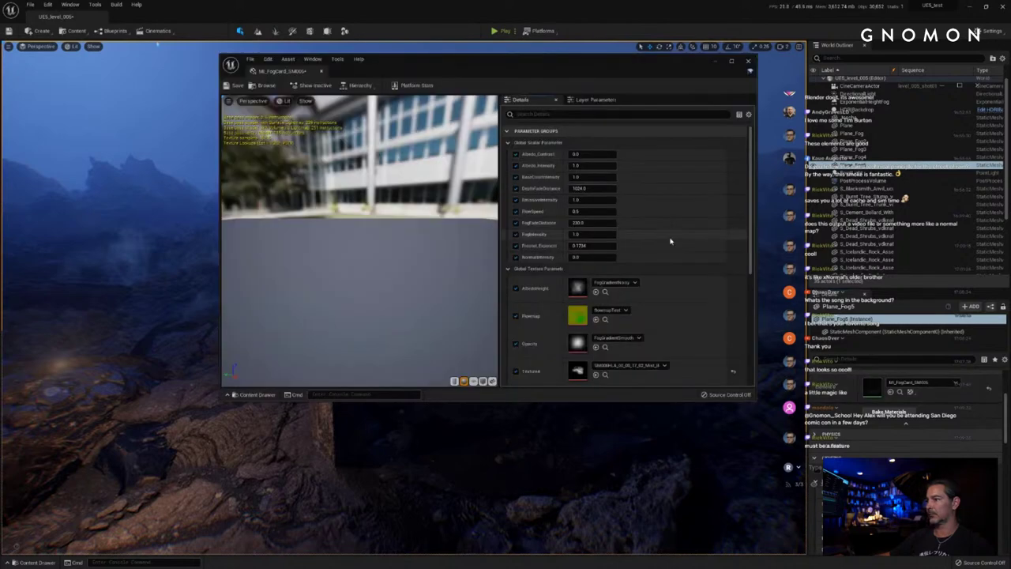
left_click_drag(610, 65, 698, 71)
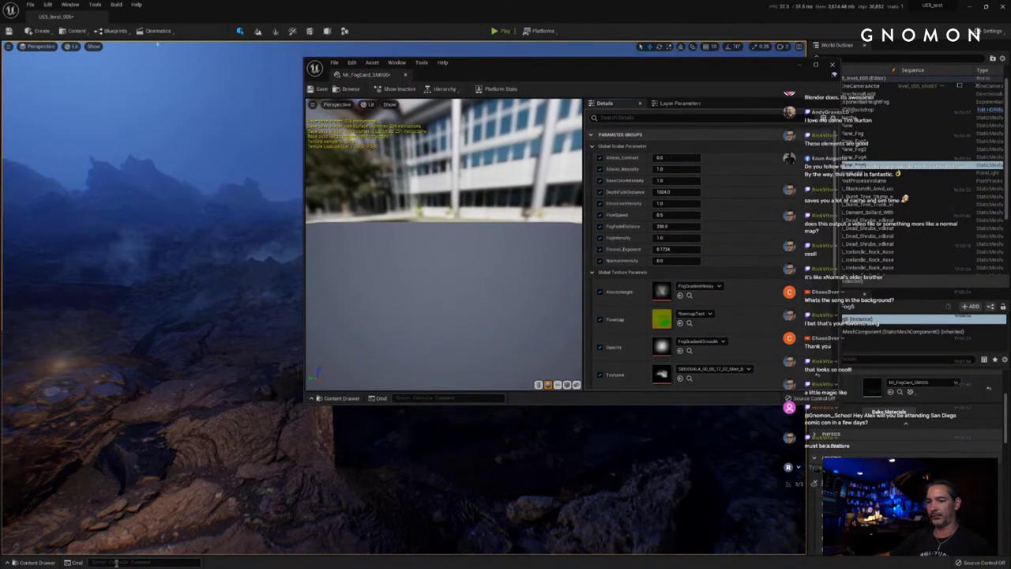
left_click(33, 562)
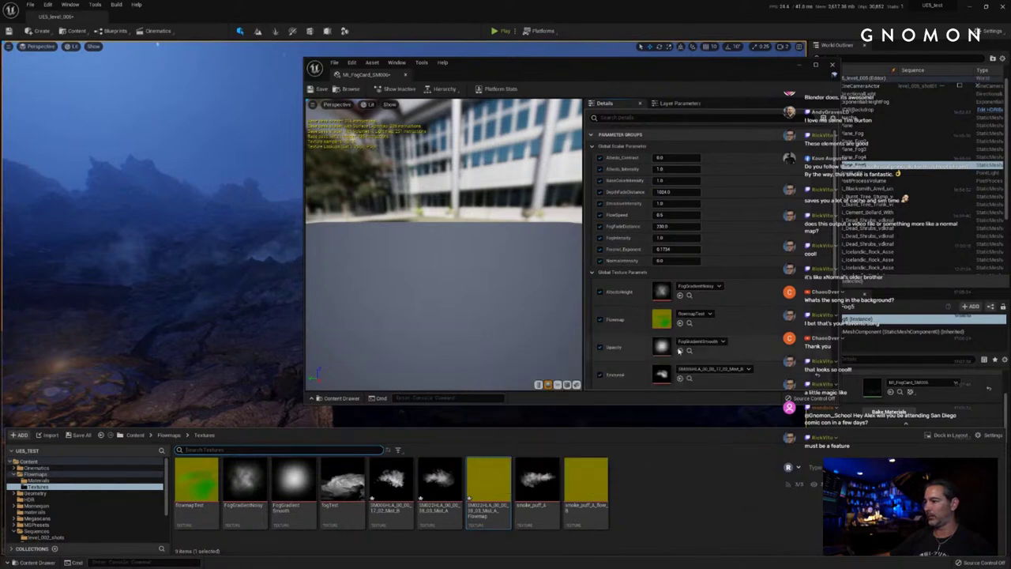
left_click(680, 323)
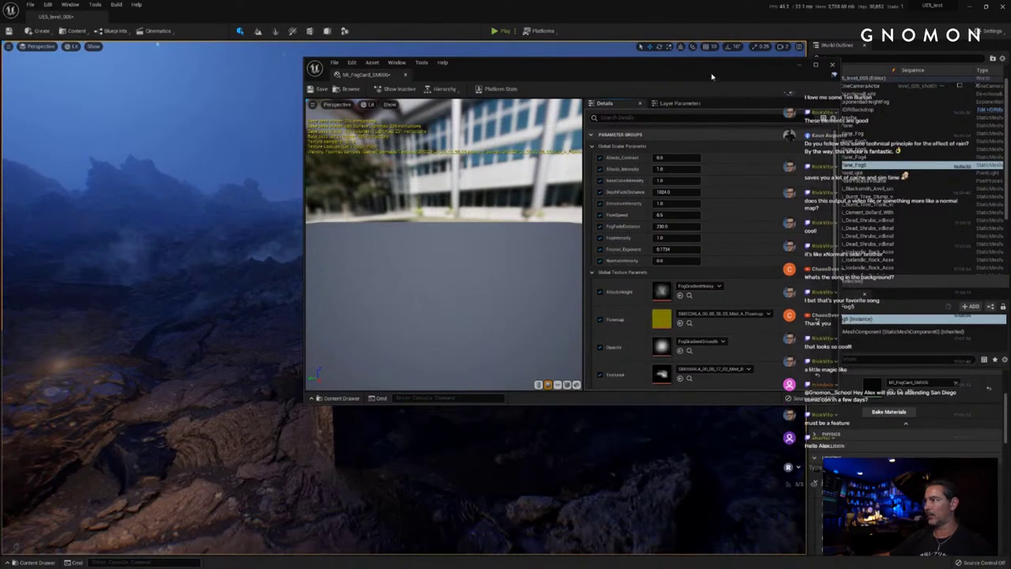
left_click_drag(711, 76, 559, 156)
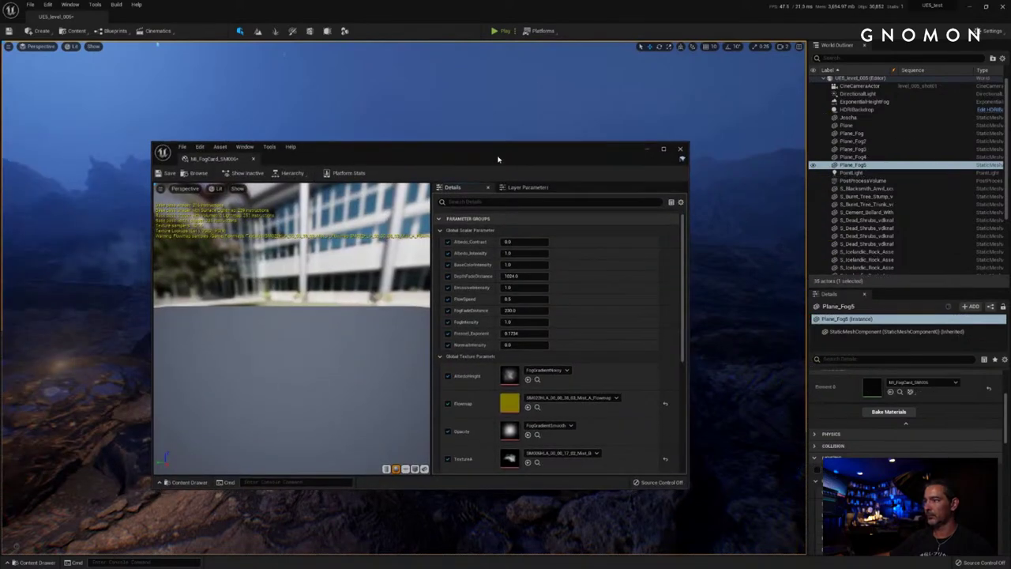
left_click_drag(497, 159, 484, 122)
scroll(577, 287, "down", 2)
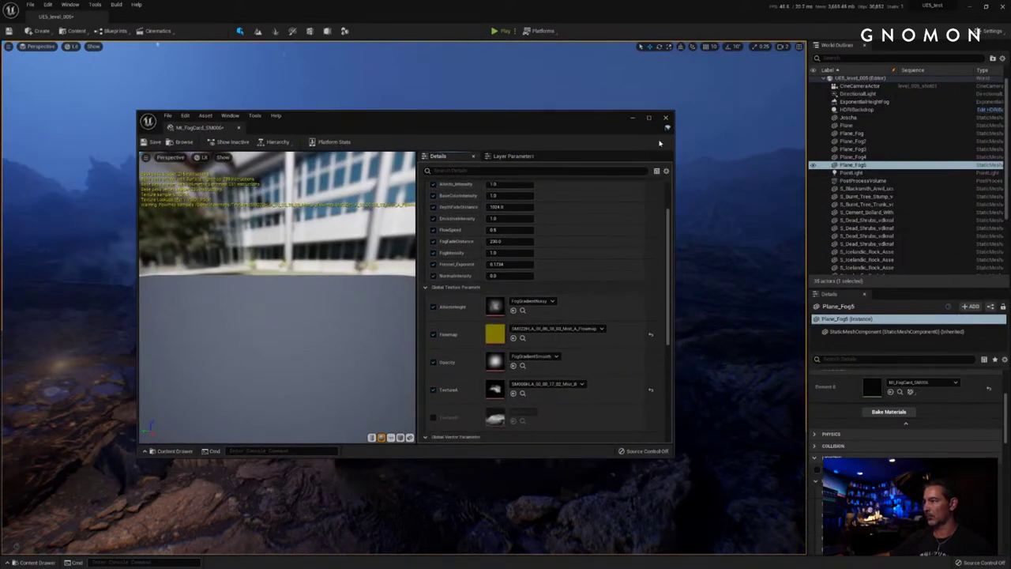
left_click(852, 165)
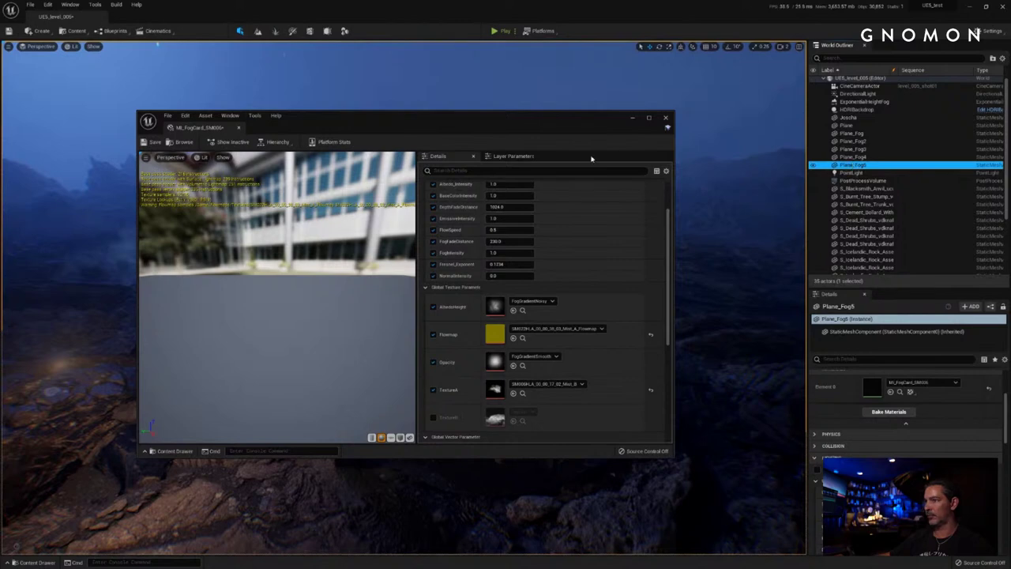
left_click_drag(589, 118, 1010, 166)
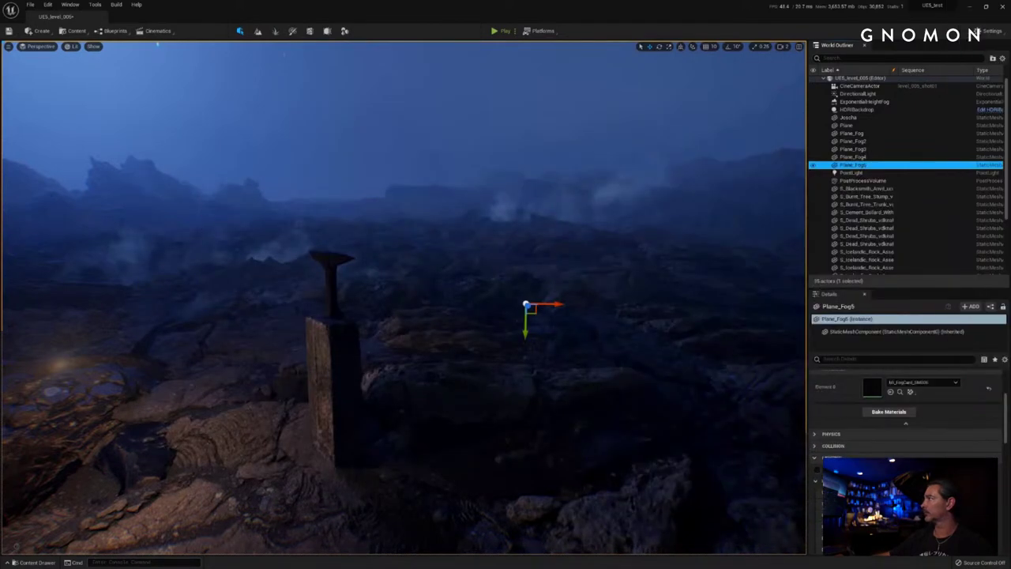
Step: Raise Plane_Fog5 above the horizon to examine its mist flow against the sky
key("w")
right_click_drag(531, 354, 535, 355)
left_click_drag(471, 306, 458, 195)
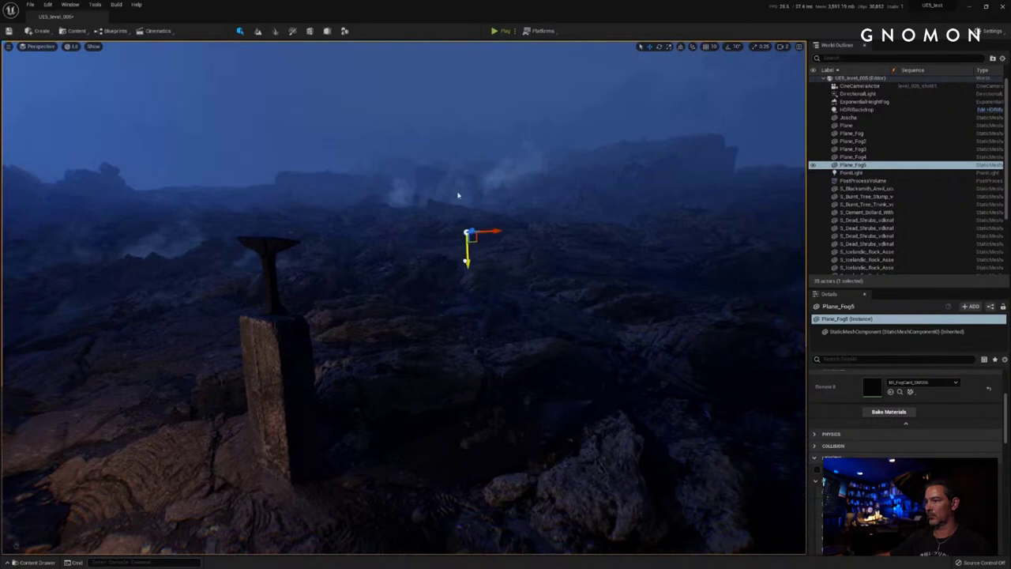
left_click_drag(463, 56, 463, 45)
scroll(474, 346, "down", 3)
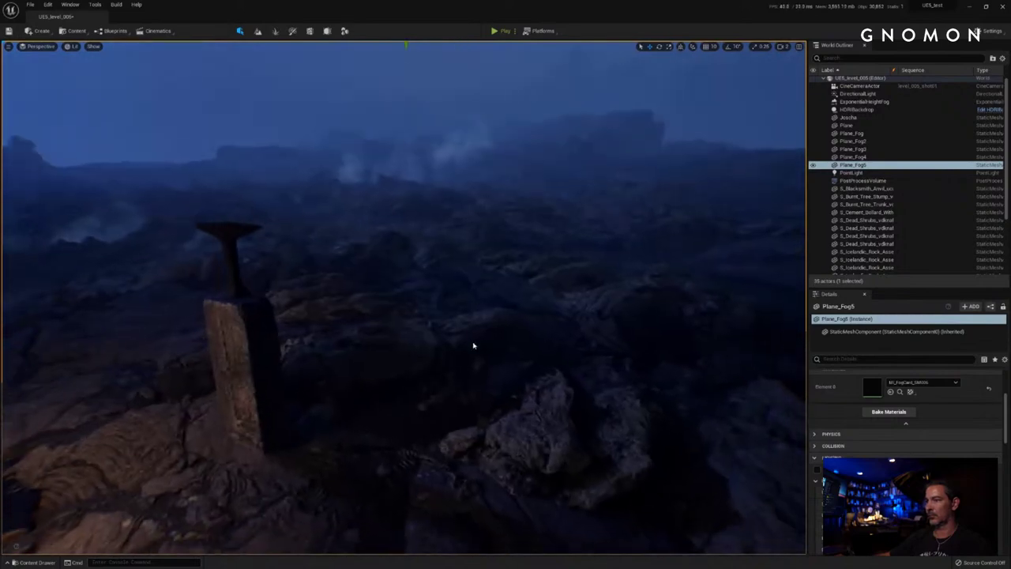
scroll(473, 340, "down", 3)
right_click_drag(472, 340, 475, 346)
left_click_drag(470, 215, 454, 118)
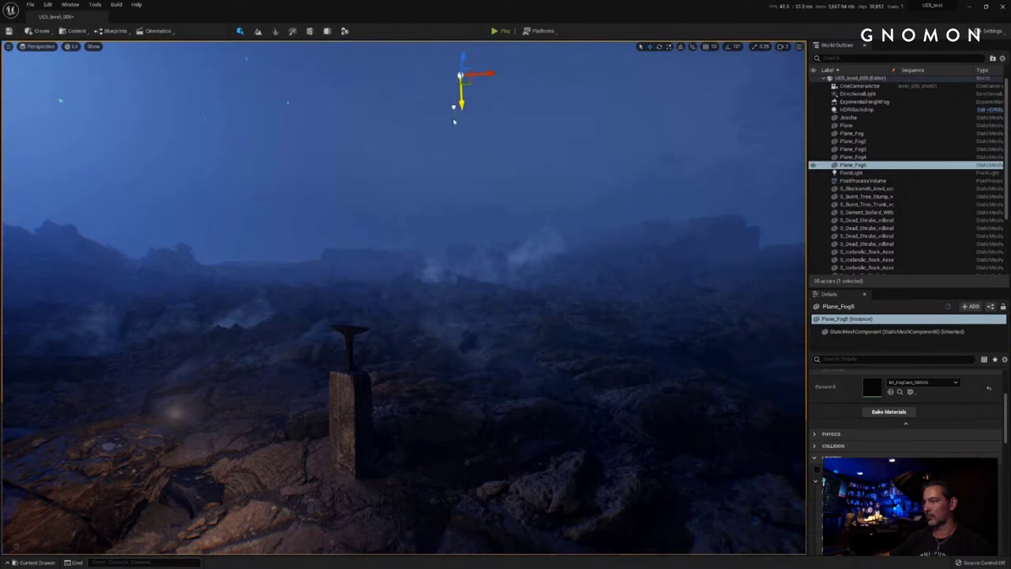
right_click_drag(520, 403, 521, 404)
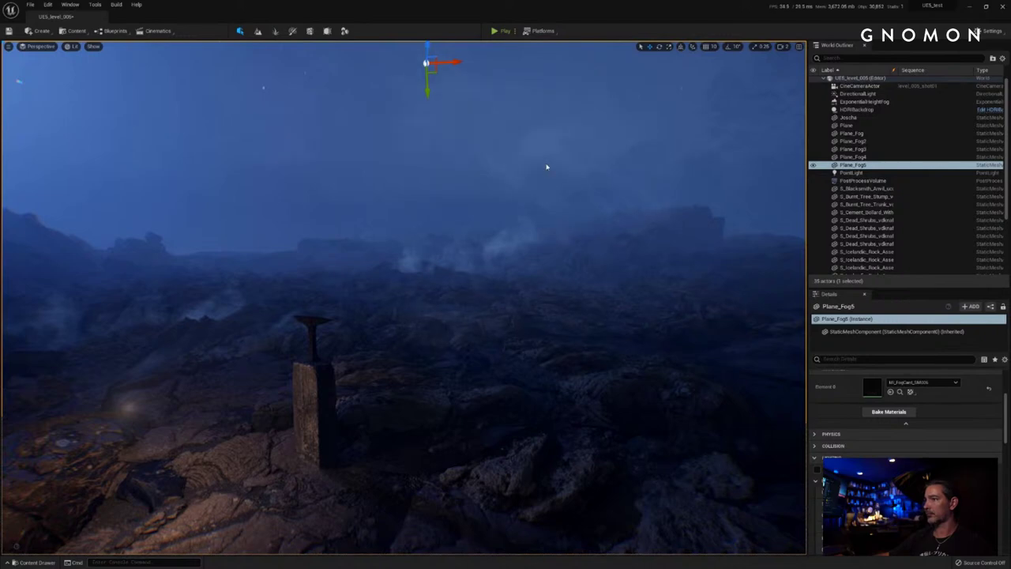
right_click_drag(546, 164, 546, 134)
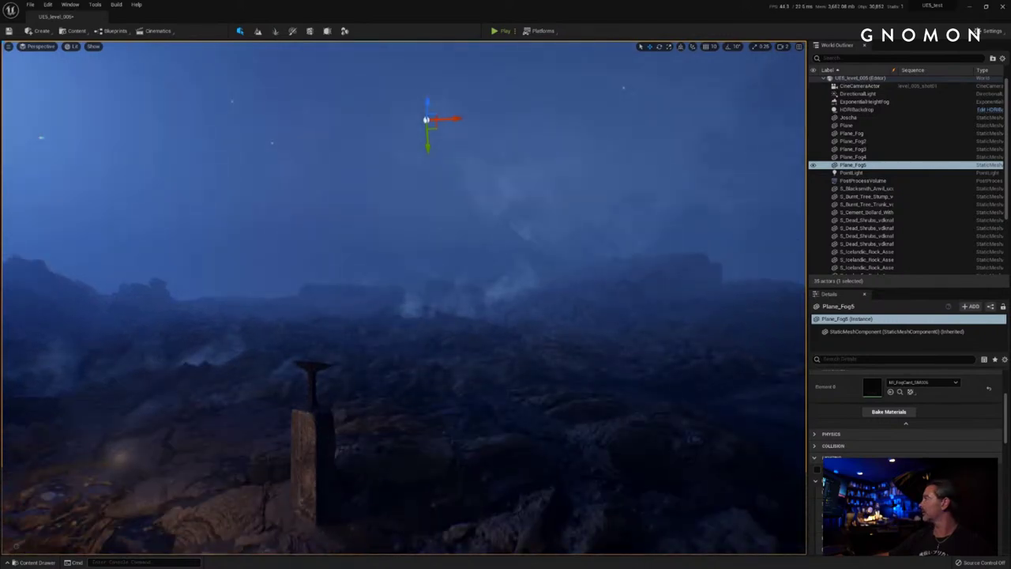
Step: Set FlowSpeed to 0.1 in the MI_FogCard_SM006 instance and move its editor off the level view
left_click_drag(1010, 0, 562, 145)
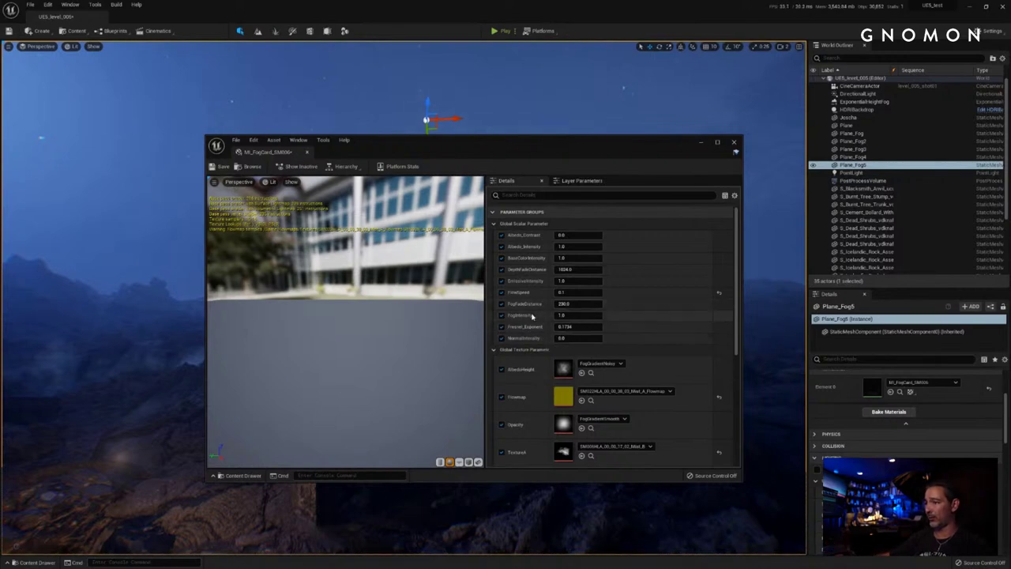
left_click(579, 293)
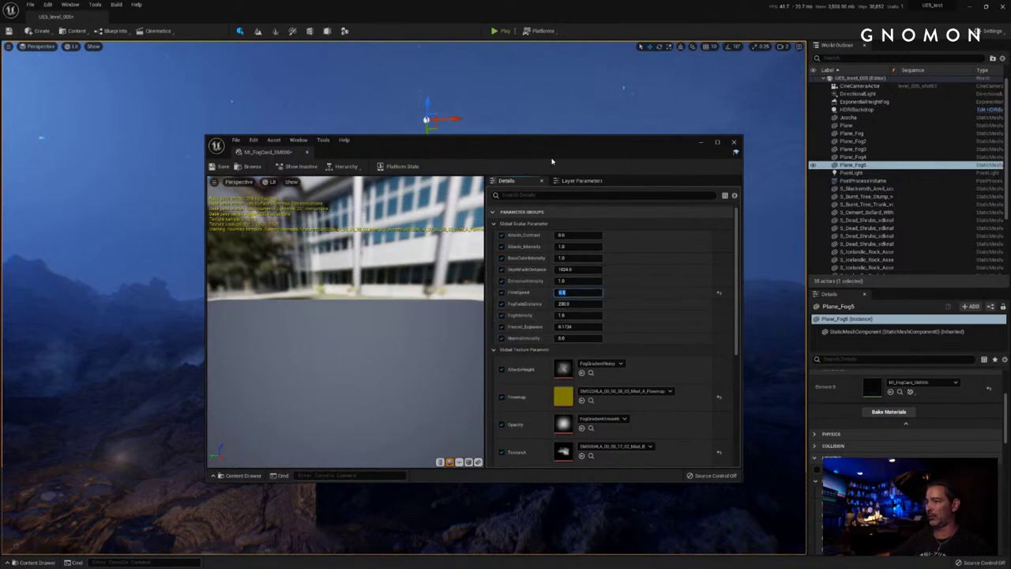
left_click_drag(541, 150, 1010, 119)
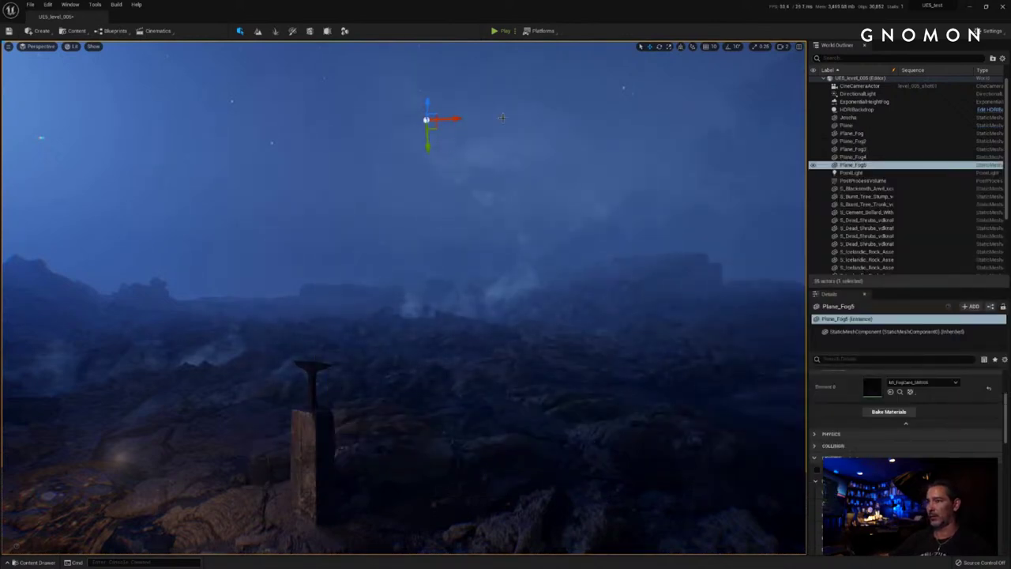
Step: Lower Plane_Fog5 from the sky onto the lava rocks behind the anvil pillar
right_click_drag(472, 181, 470, 178)
key("w")
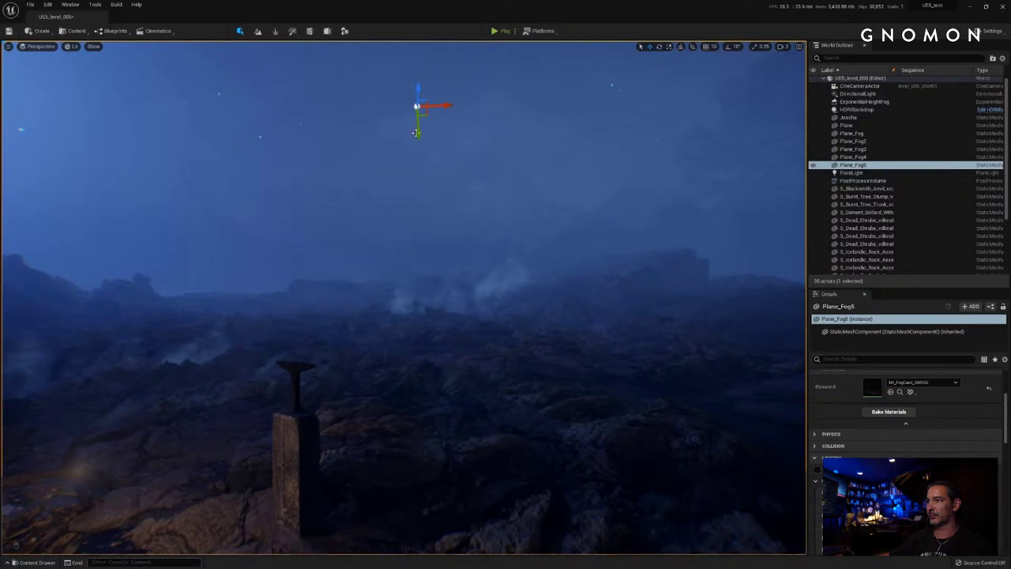
left_click_drag(416, 133, 440, 390)
right_click_drag(451, 392, 452, 392)
key("s")
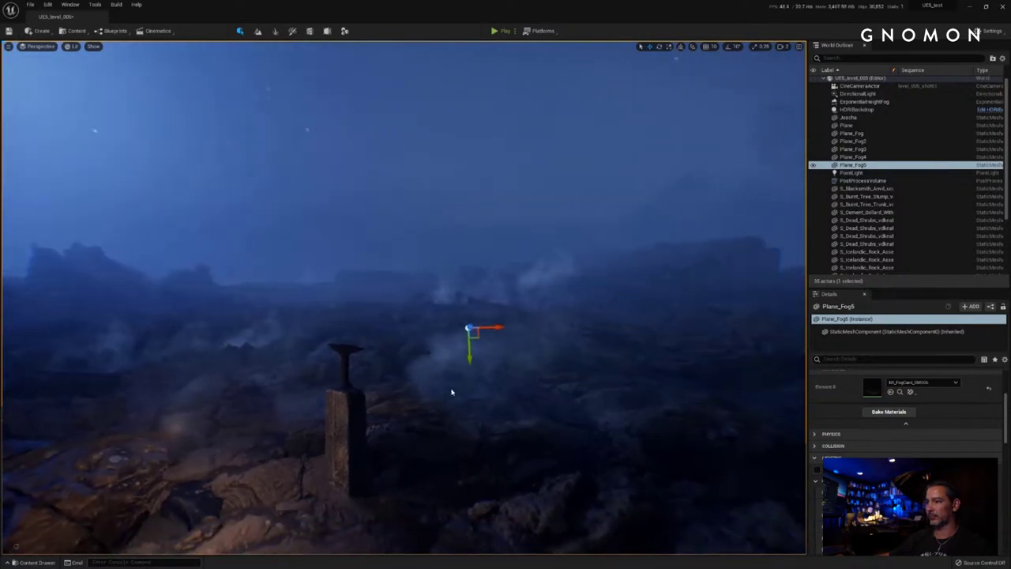
left_click_drag(452, 392, 451, 390)
Step: Rotate Plane_Fog5 to flip its mist direction and reposition it over the rocks beside the anvil pillar
key("e")
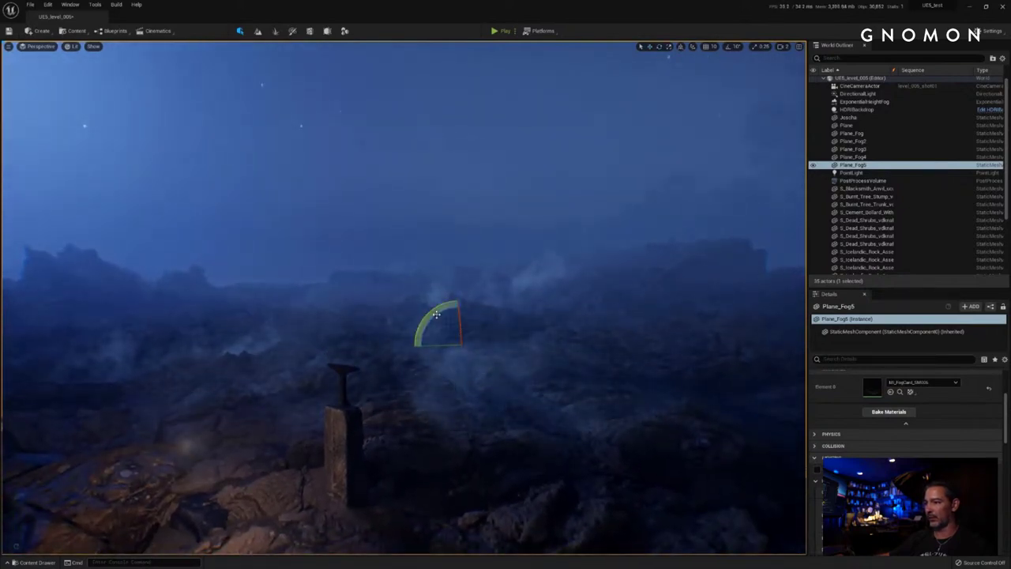
left_click_drag(435, 315, 510, 447)
key("e")
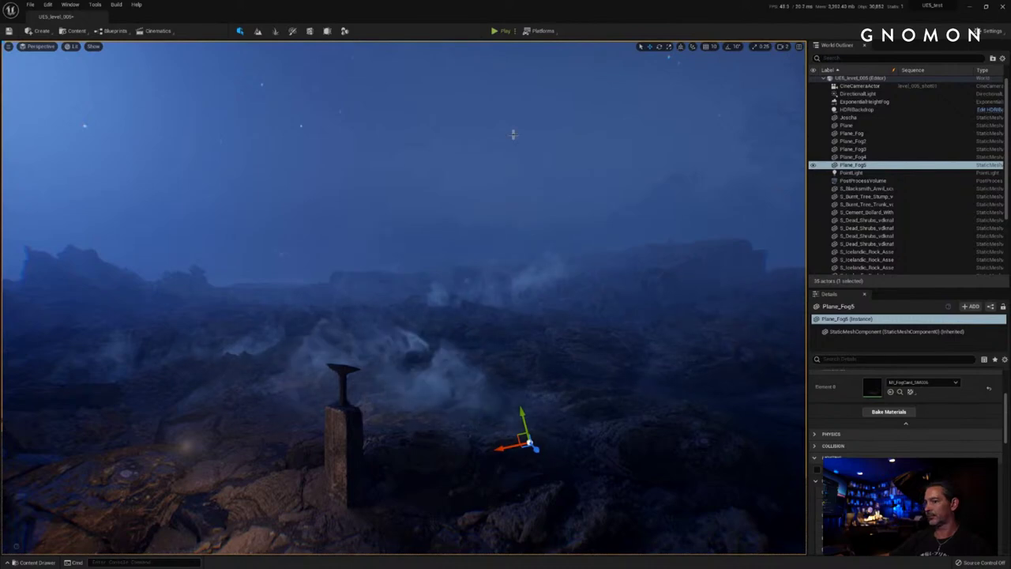
right_click_drag(535, 324, 532, 328)
scroll(532, 328, "up", 1)
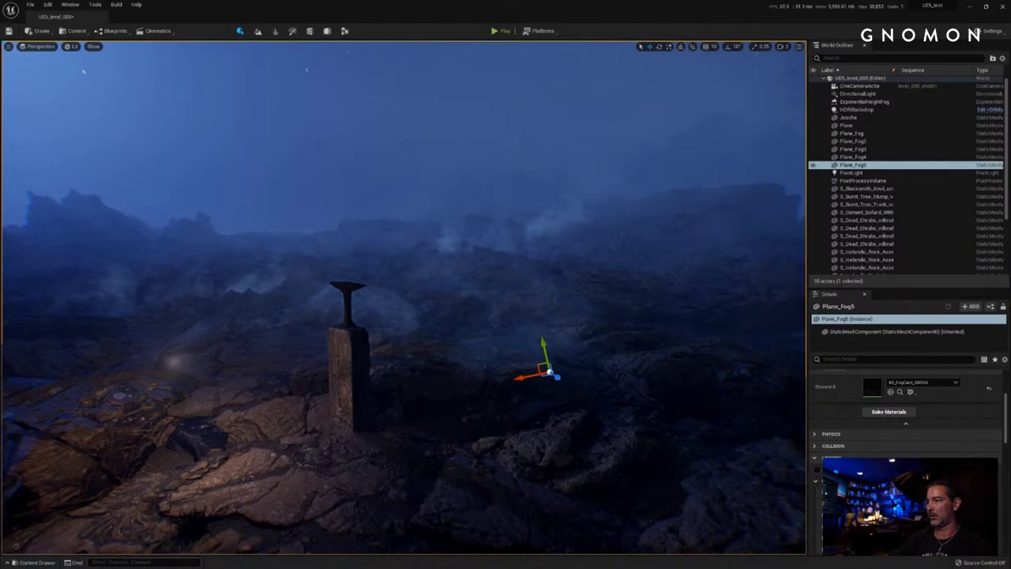
Step: Move Plane_Fog5 from the rocks up to the horizon behind the anvil pillar
right_click_drag(533, 360, 505, 367)
left_click_drag(494, 331, 318, 176)
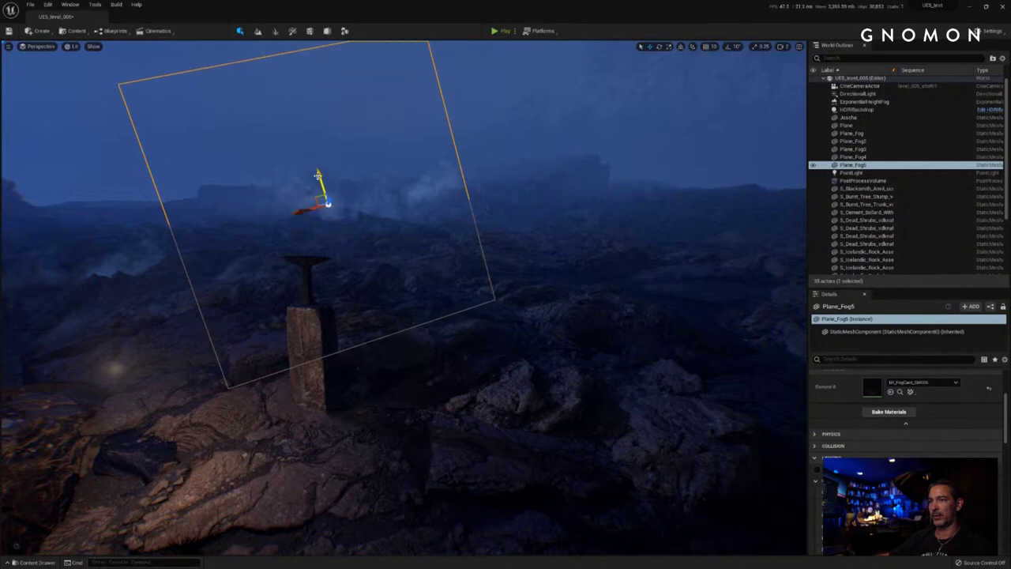
left_click_drag(297, 208, 324, 207)
Step: Rotate Plane_Fog5 so its card stands more upright at the horizon behind the anvil
key("e")
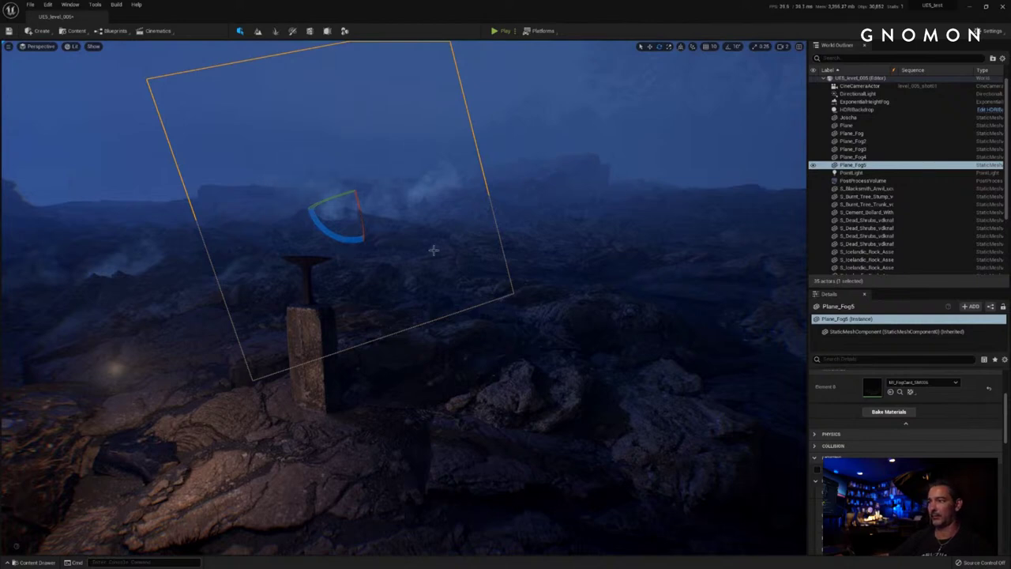
right_click_drag(435, 250, 454, 251)
mouse_move(319, 198)
left_mouse_down()
mouse_move(322, 210)
mouse_move(300, 199)
left_mouse_up()
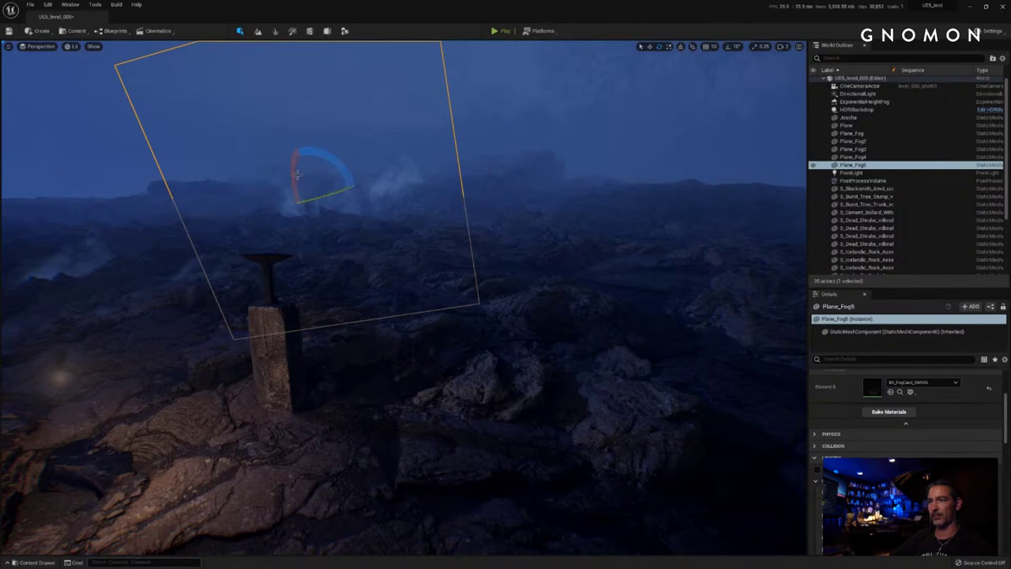
left_click_drag(324, 155, 327, 159)
key("w")
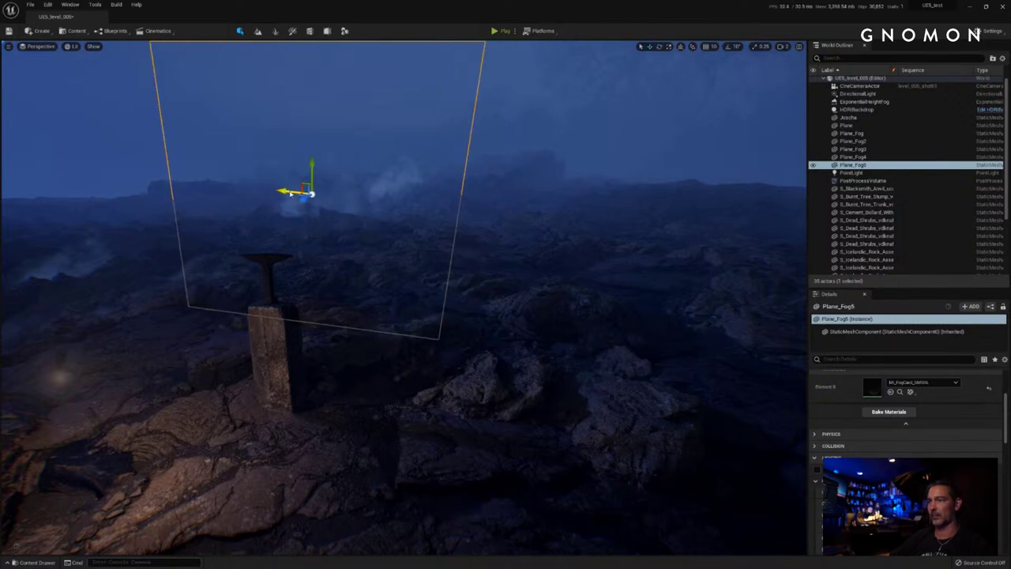
Step: Shift Plane_Fog5 sideways past the anvil and rotate it to turn its card toward the view
left_click_drag(312, 193, 234, 174)
key("e")
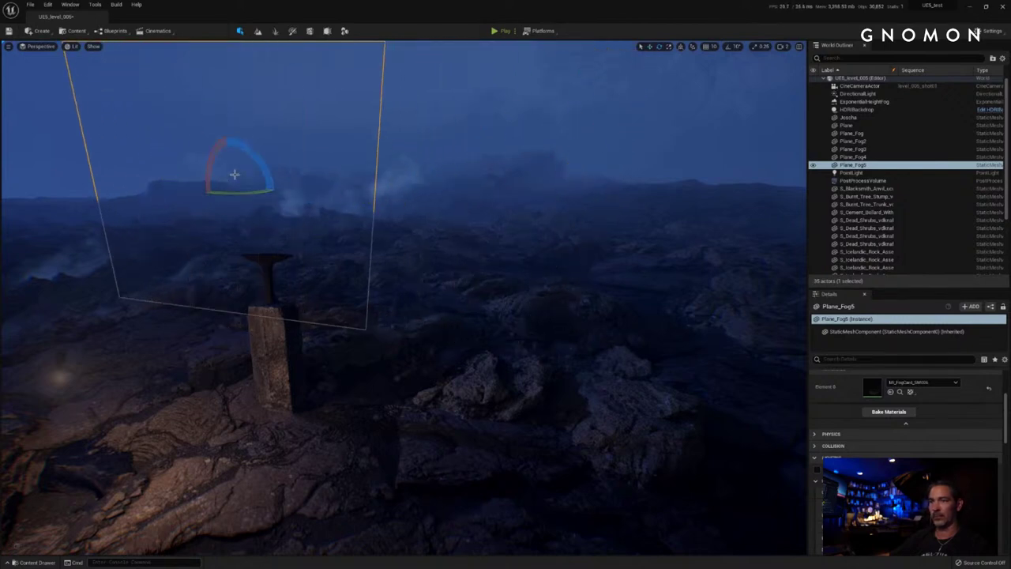
right_click_drag(235, 161, 237, 160)
left_click_drag(191, 164, 210, 182)
key("w")
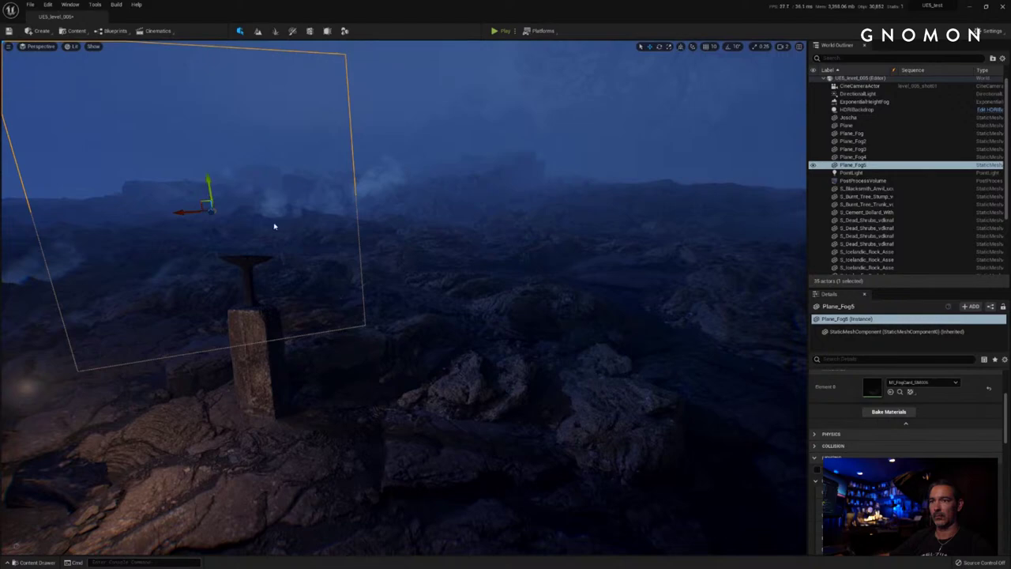
Step: Reposition Plane_Fog5 so its card spans the rocks between the glowing light and the anvil pillar
right_click_drag(274, 227, 310, 218)
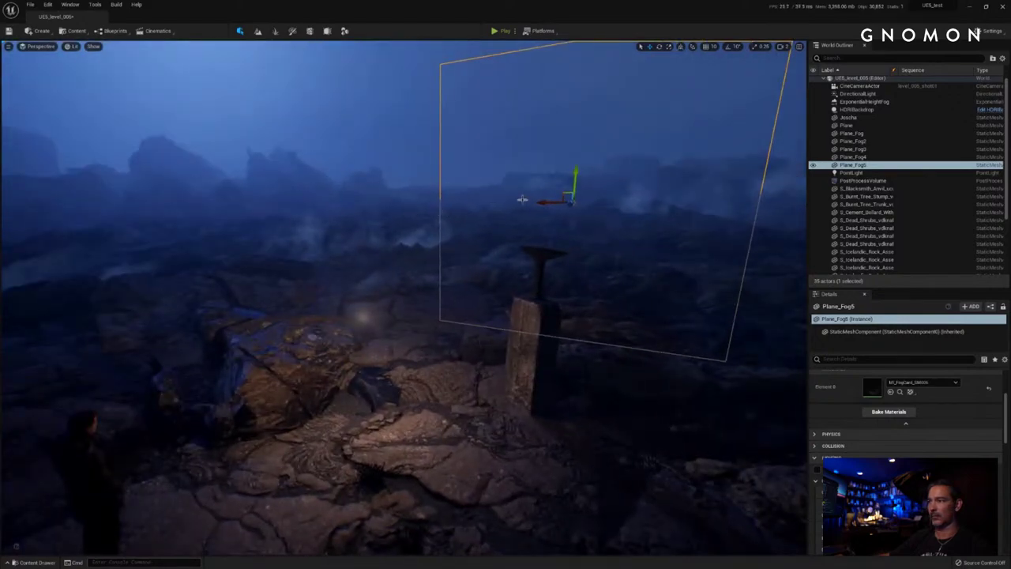
left_click_drag(567, 204, 352, 216)
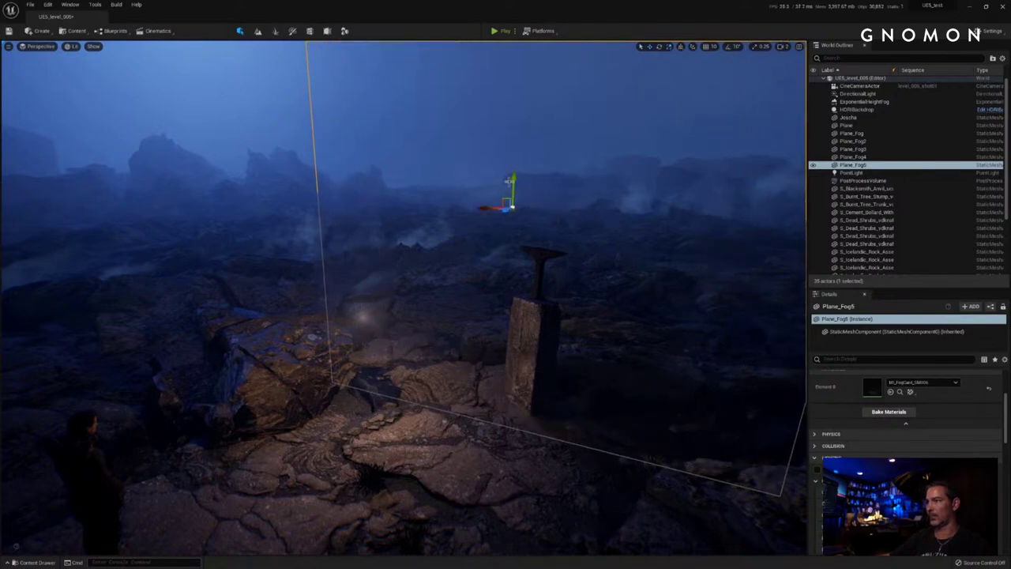
left_click_drag(513, 177, 514, 174)
Step: Frame the standing figure and anvil from a low viewpoint and place the chat window over the level view
right_click_drag(443, 254, 439, 256)
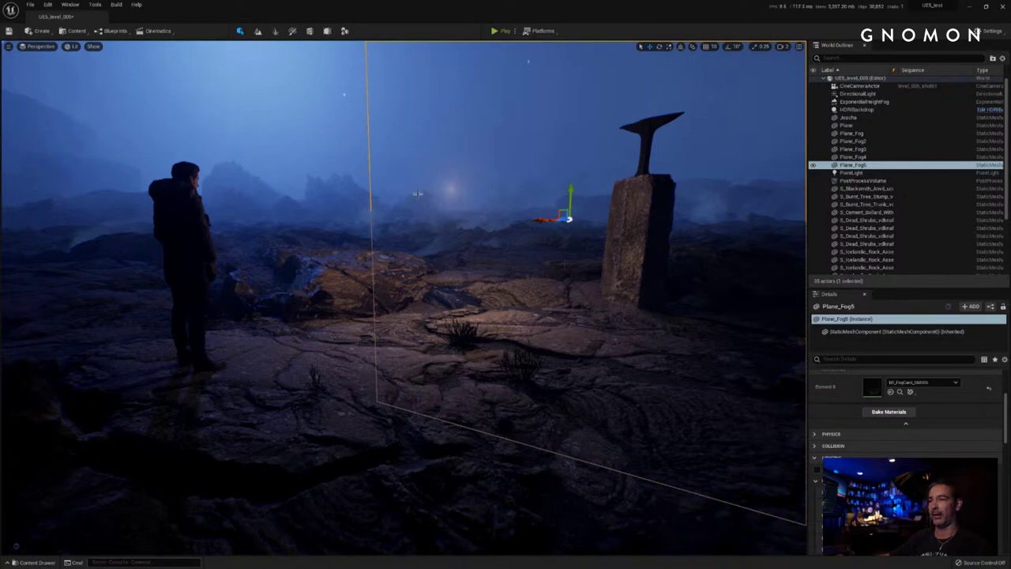
right_click_drag(450, 244, 446, 241)
right_click_drag(411, 280, 386, 296)
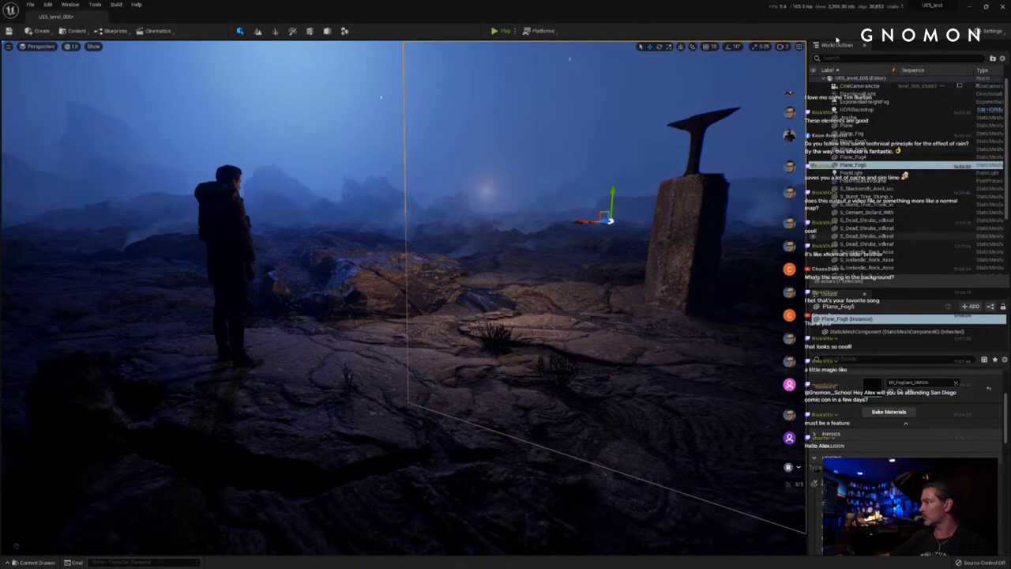
left_click_drag(927, 87, 734, 75)
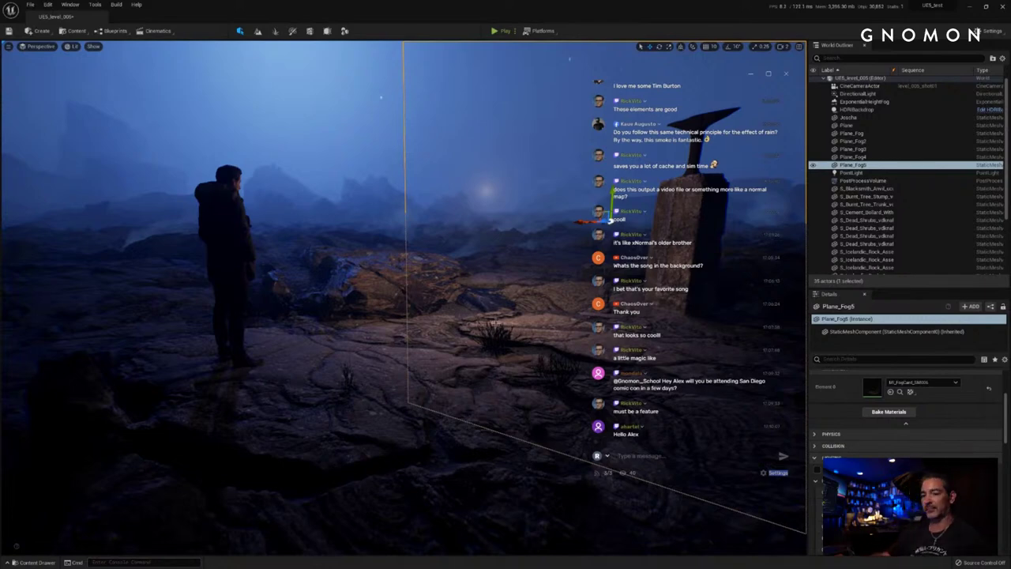
mouse_move(350, 327)
left_mouse_down("alt")
mouse_move(341, 322)
mouse_move(343, 340)
left_mouse_up("alt")
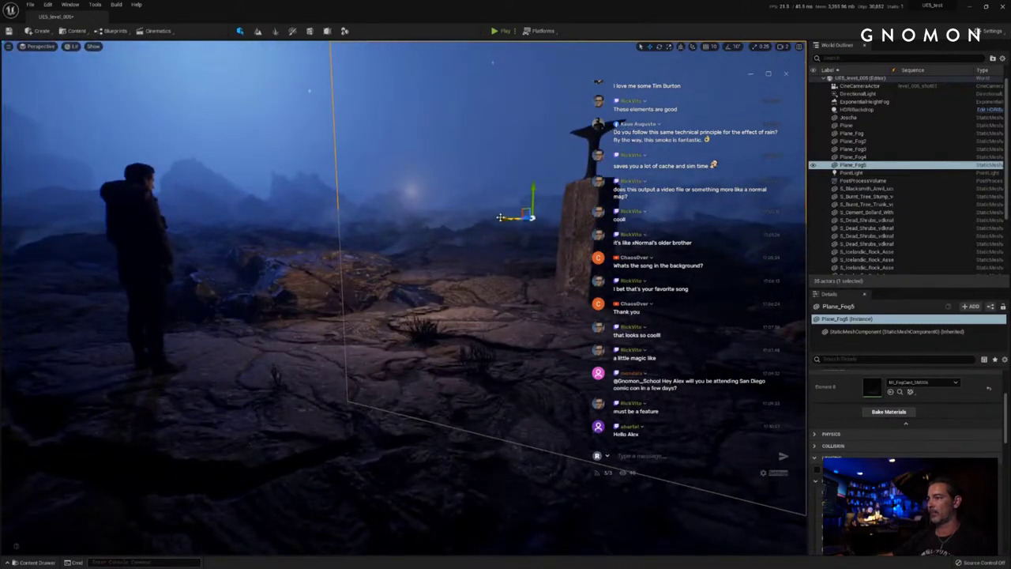
Step: Scale up Plane_Fog5 and reposition it low over the rocks between the standing figure and the anvil pillar
left_click_drag(499, 216, 821, 191)
key("space")
key("space")
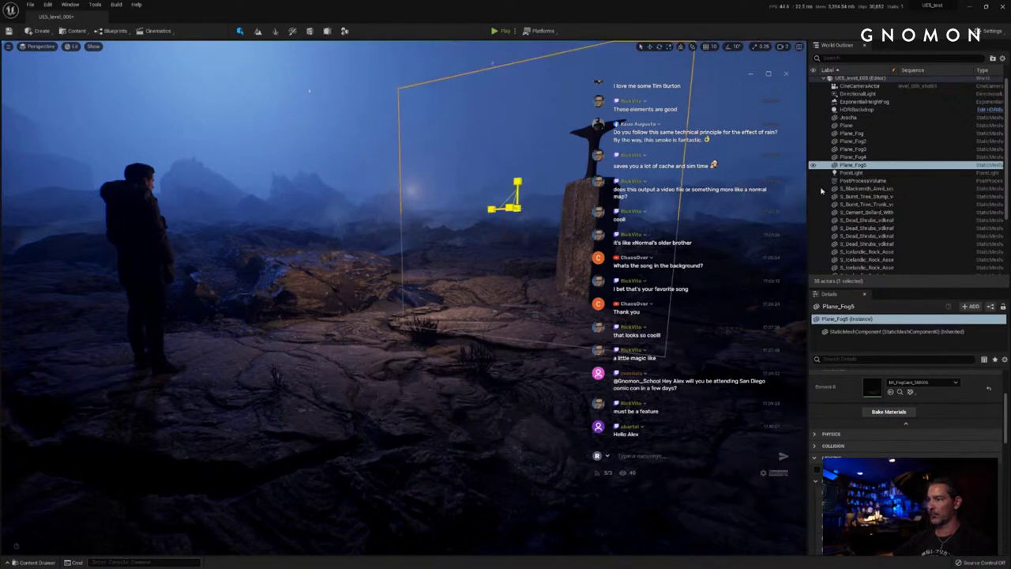
left_click_drag(519, 180, 521, 129)
left_click_drag(524, 139, 407, 216)
left_click_drag(426, 176, 508, 199)
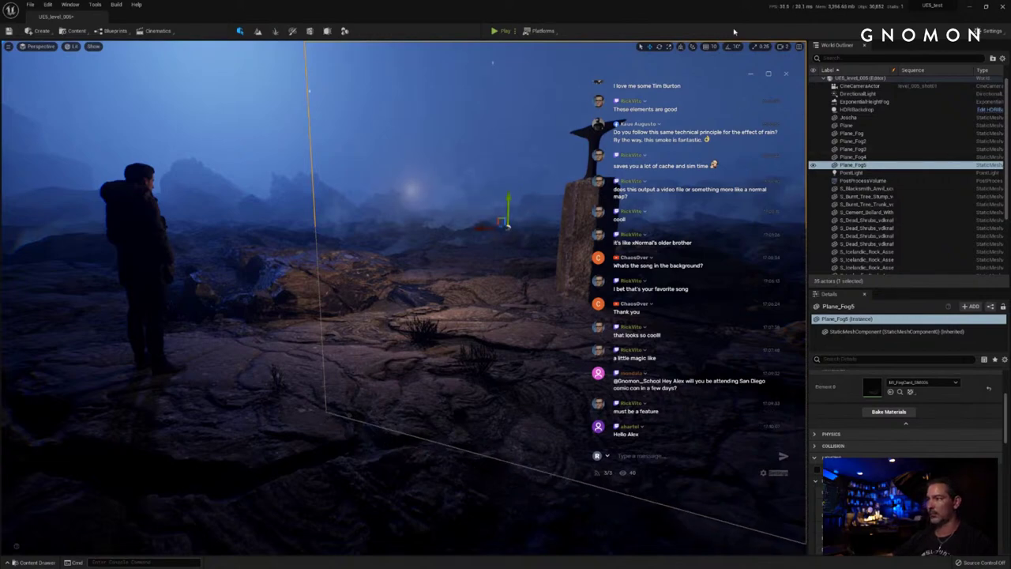
left_click_drag(506, 198, 509, 200)
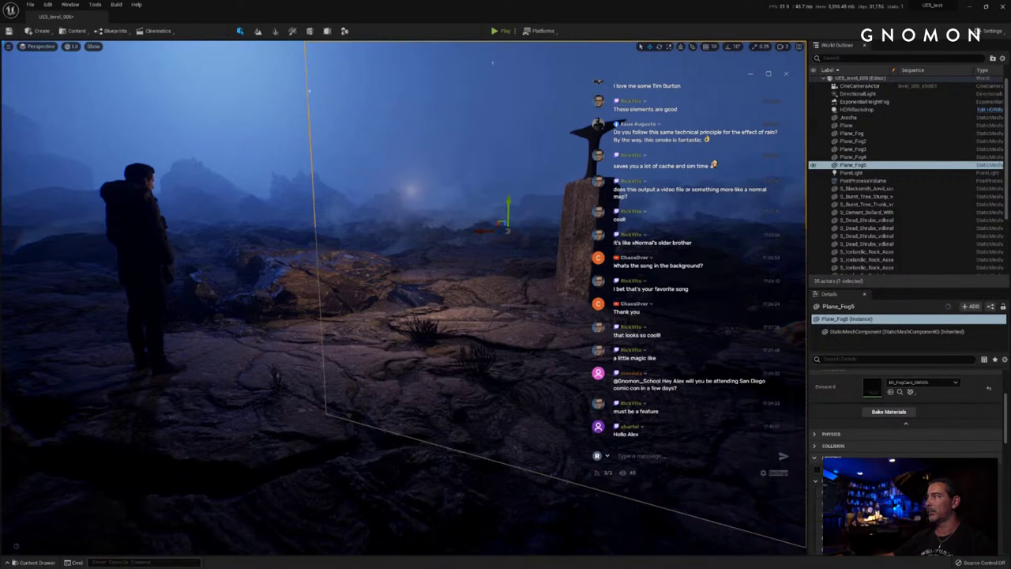
Step: Bring the M_FogCard_Flow material graph over the level view and examine the nodes in its Flowmap group
left_click_drag(1010, 71, 304, 192)
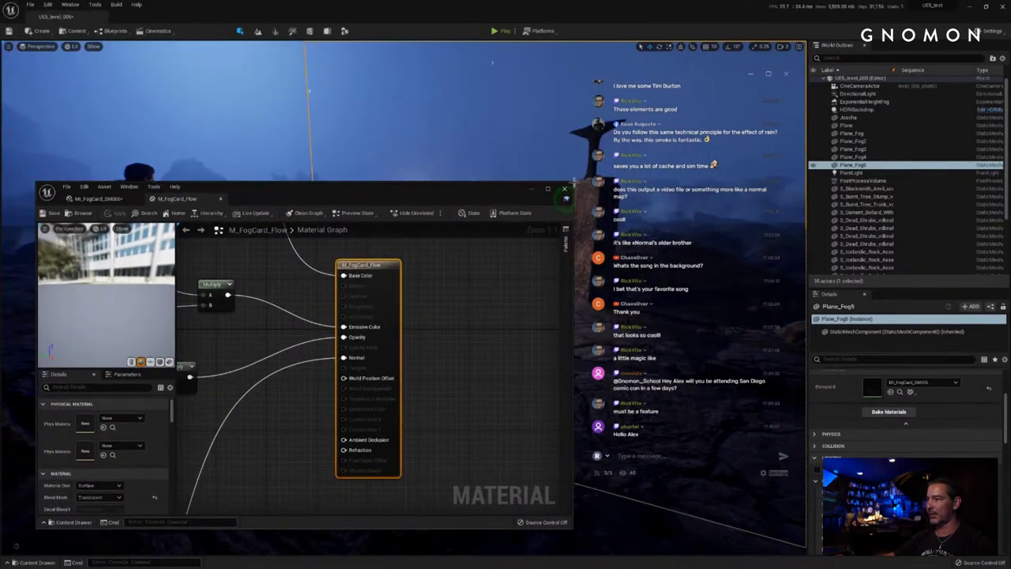
left_click_drag(574, 185, 602, 65)
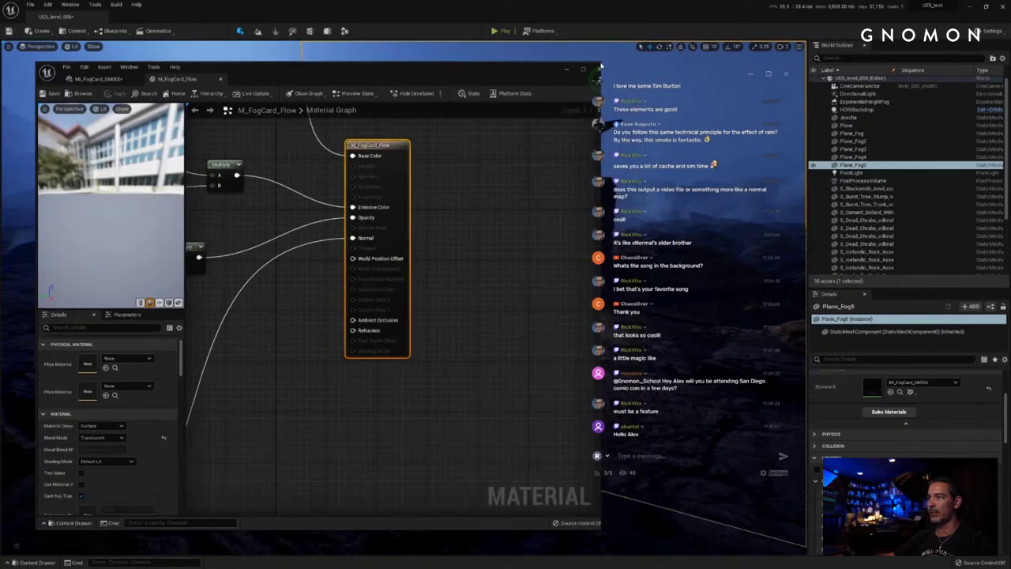
right_click_drag(380, 223, 494, 250)
scroll(380, 224, "down", 3)
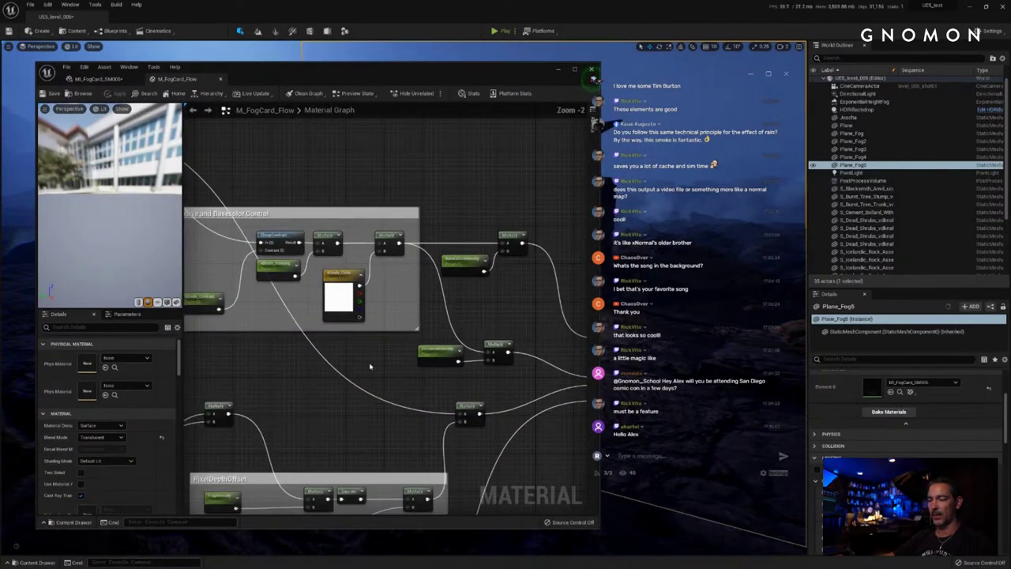
right_click_drag(267, 279, 535, 384)
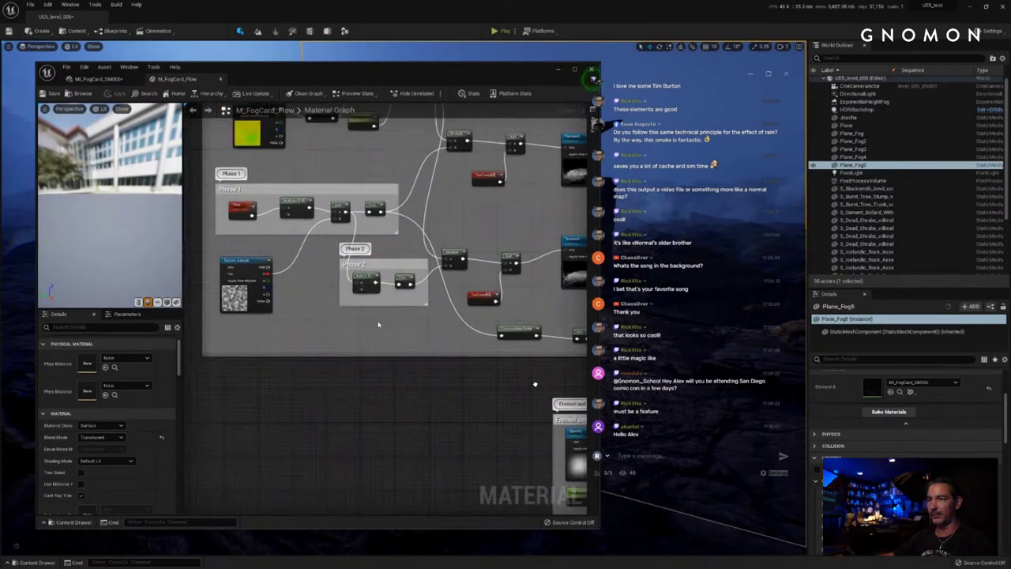
right_click_drag(396, 357, 510, 391)
scroll(264, 273, "up", 2)
right_click_drag(294, 215, 184, 268)
left_click(355, 171)
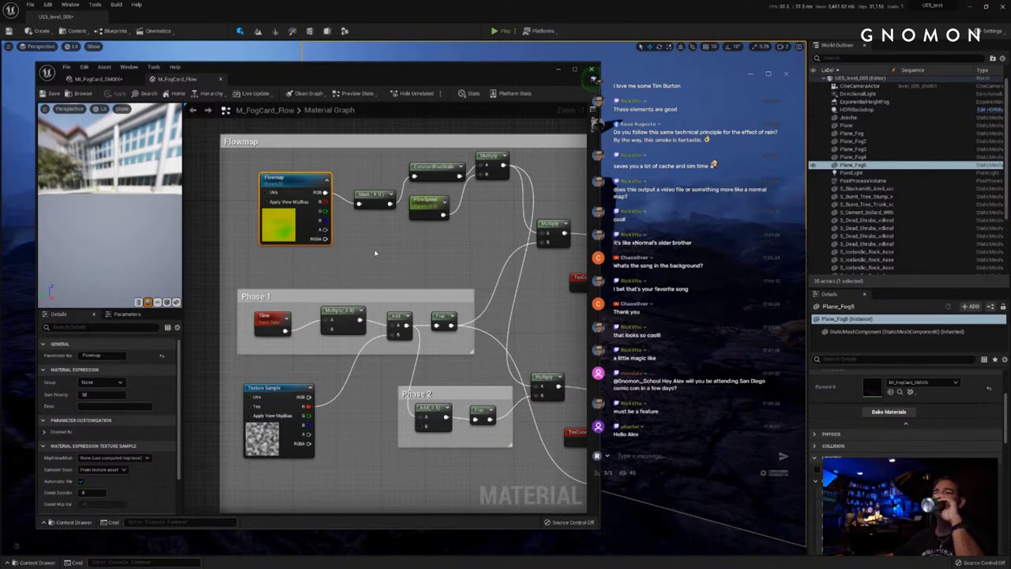
Step: Trace the graph from the Phase 1 and Phase 2 groups through the PixelDepthOffset and Optional Height-to-Normal groups to the material output
right_click_drag(381, 293, 374, 239)
scroll(370, 195, "down", 3)
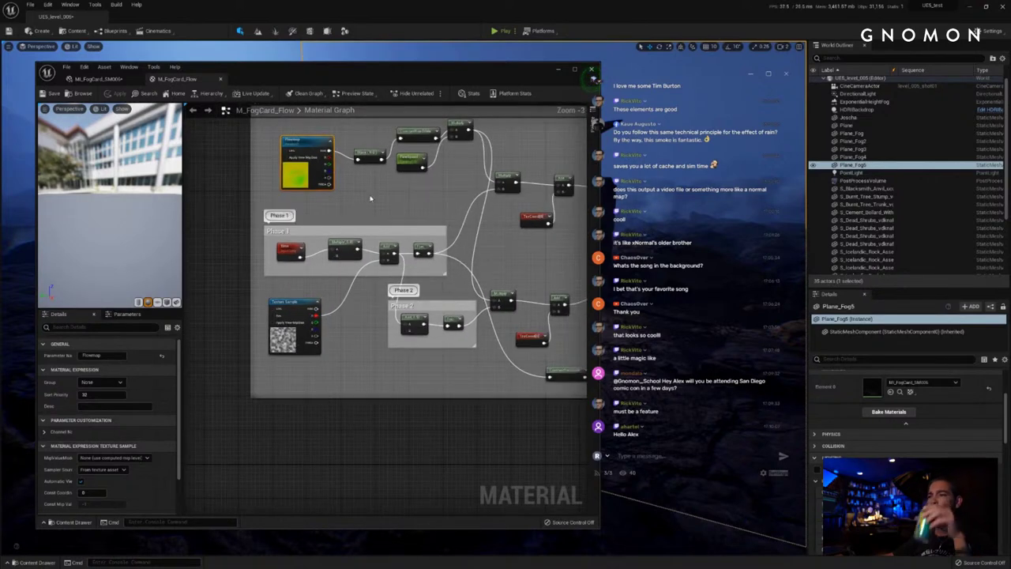
right_click_drag(370, 195, 205, 175)
right_click_drag(343, 240, 304, 104)
scroll(316, 247, "down", 2)
right_click_drag(455, 256, 221, 240)
scroll(365, 254, "up", 1)
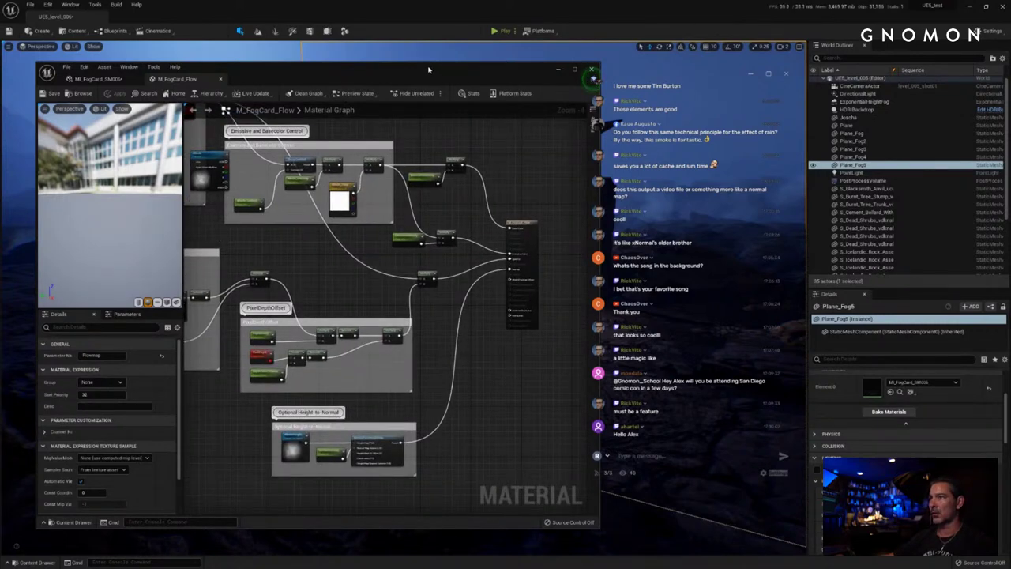
Step: Put the M_FogCard_Flow graph away and view the fog card assets in the Flowmaps Materials folder
left_click_drag(428, 70, 415, 64)
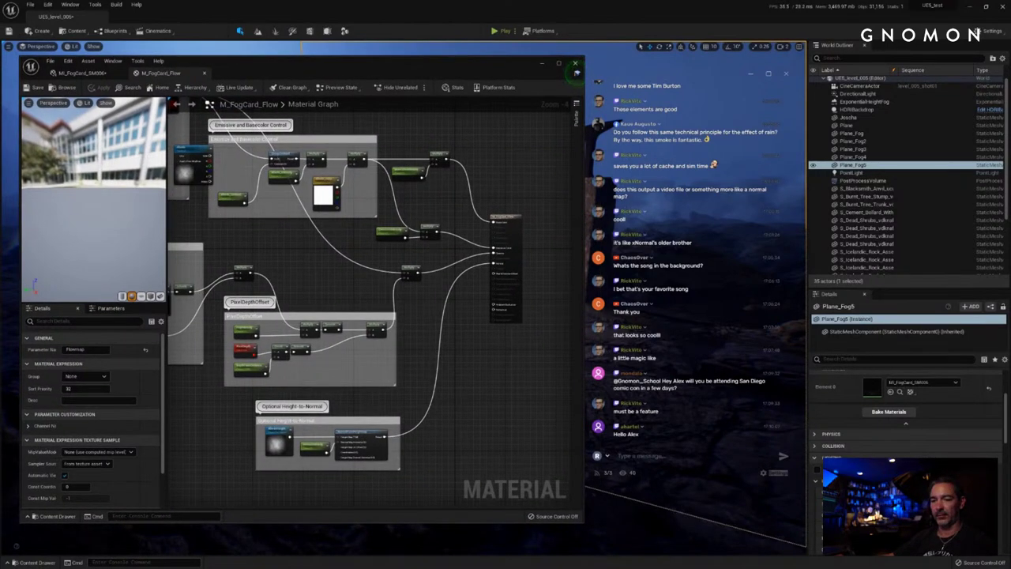
left_click(33, 563)
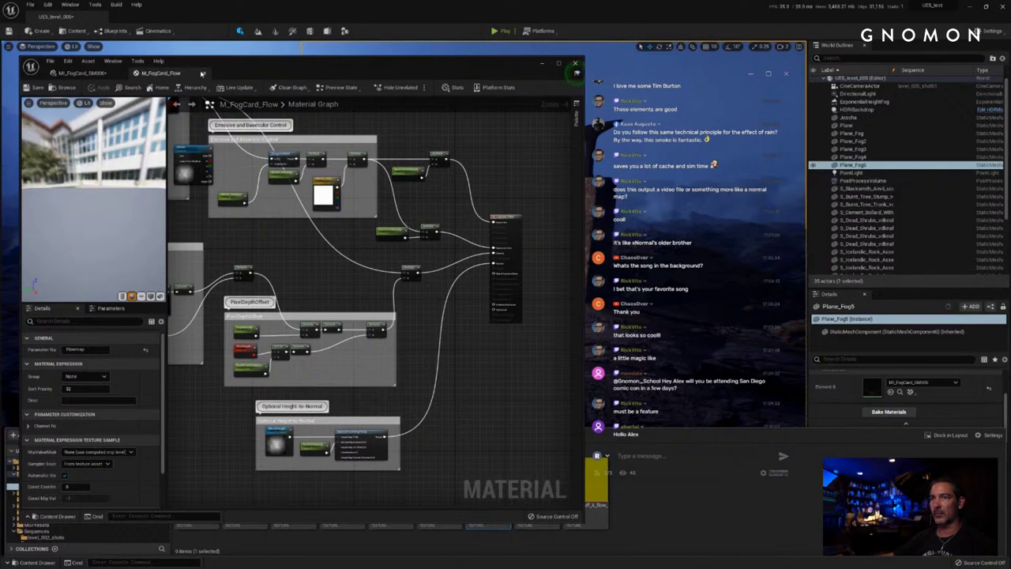
left_click(542, 63)
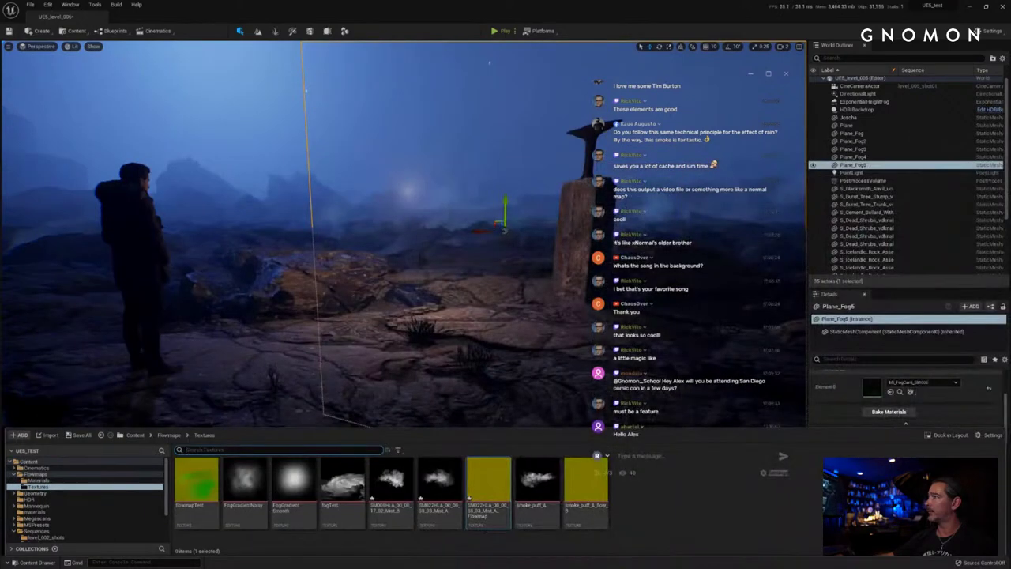
left_click(150, 480)
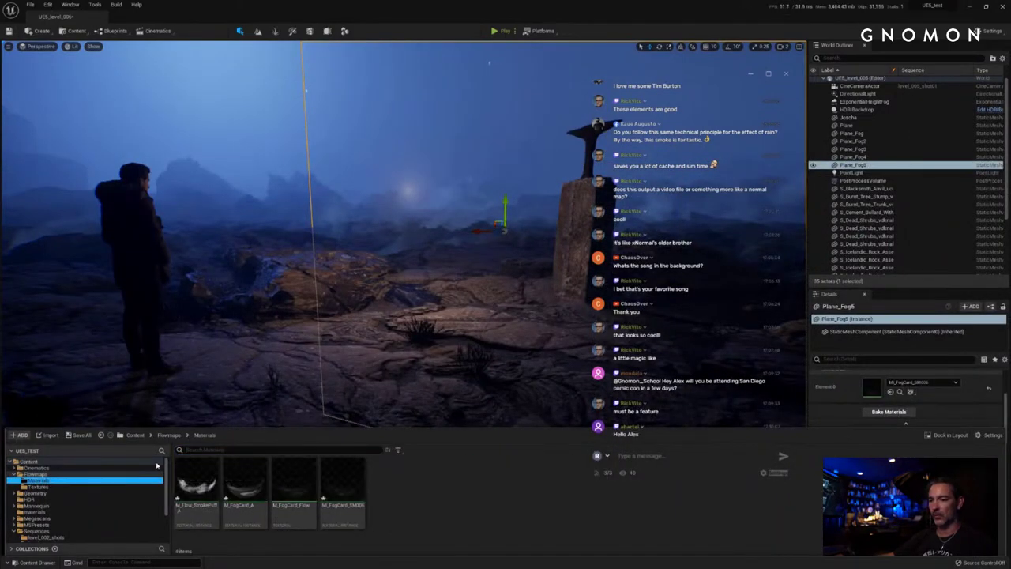
left_click(527, 348)
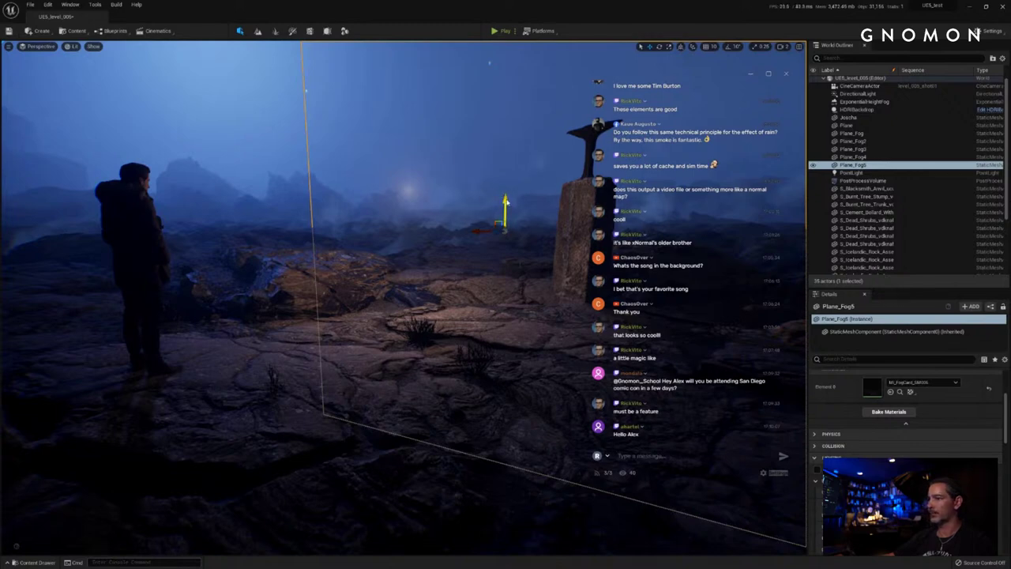
Step: Raise Plane_Fog5 above the horizon and check its mist from several viewpoints around the standing figure
left_click_drag(506, 202, 511, 140)
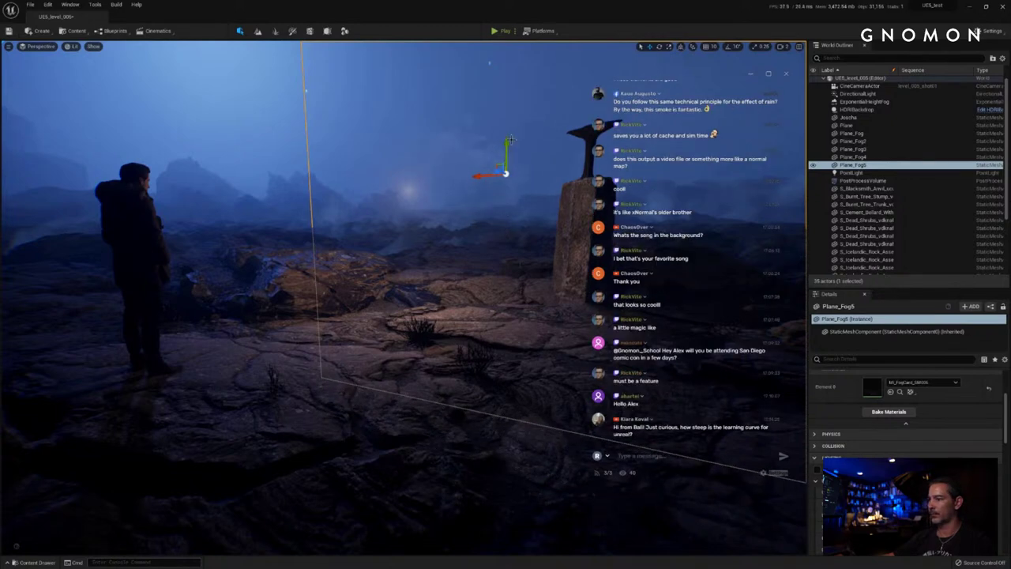
middle_click_drag(387, 252, 395, 260)
mouse_move(394, 261)
right_mouse_down()
mouse_move(388, 269)
mouse_move(386, 256)
right_mouse_up()
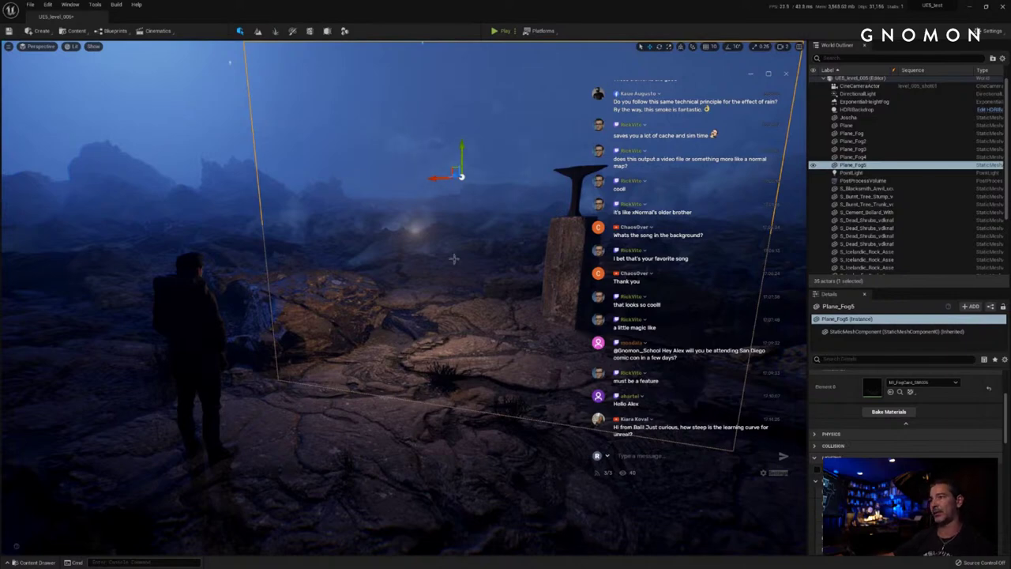
right_click_drag(455, 259, 458, 262)
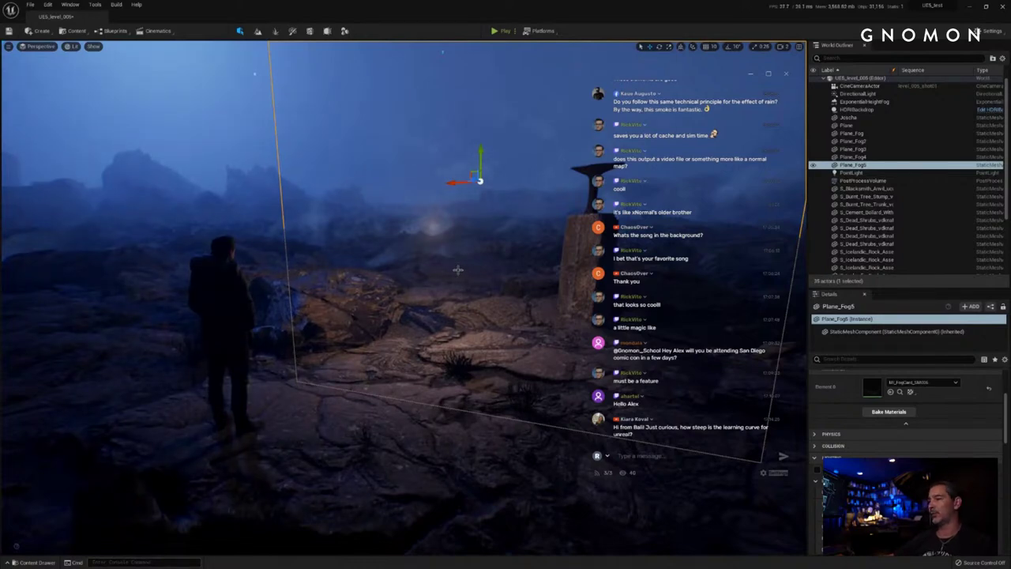
right_click_drag(460, 267, 458, 271)
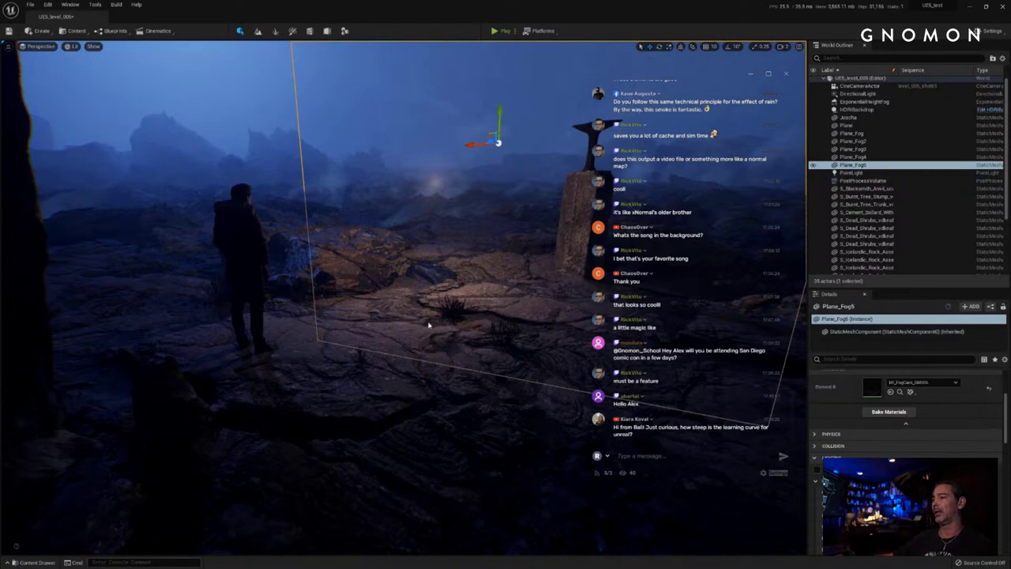
right_click_drag(429, 323, 441, 305)
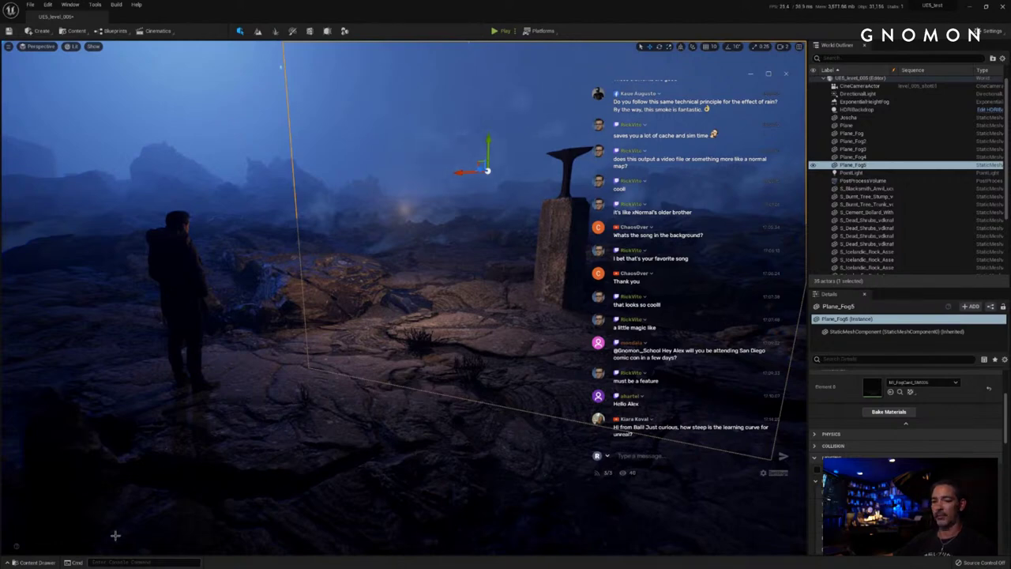
Step: Inspect the mist textures in the Flowmaps Textures folder, including SM006HLA_00_00_17_02_Mist_B, and dismiss the asset browser
left_click(30, 562)
left_click(38, 486)
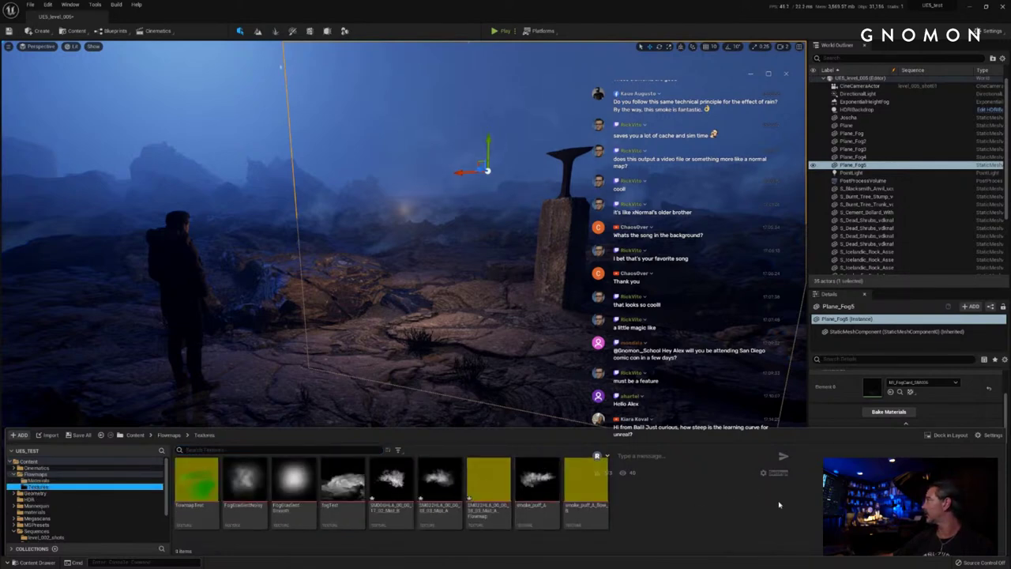
mouse_move(444, 483)
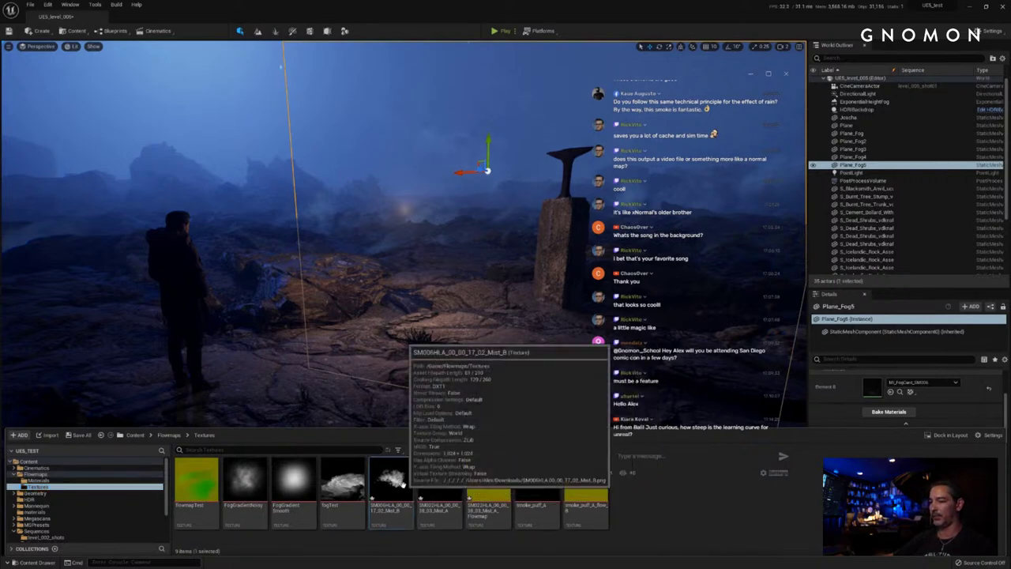
left_click(391, 478)
key("ctrl+space")
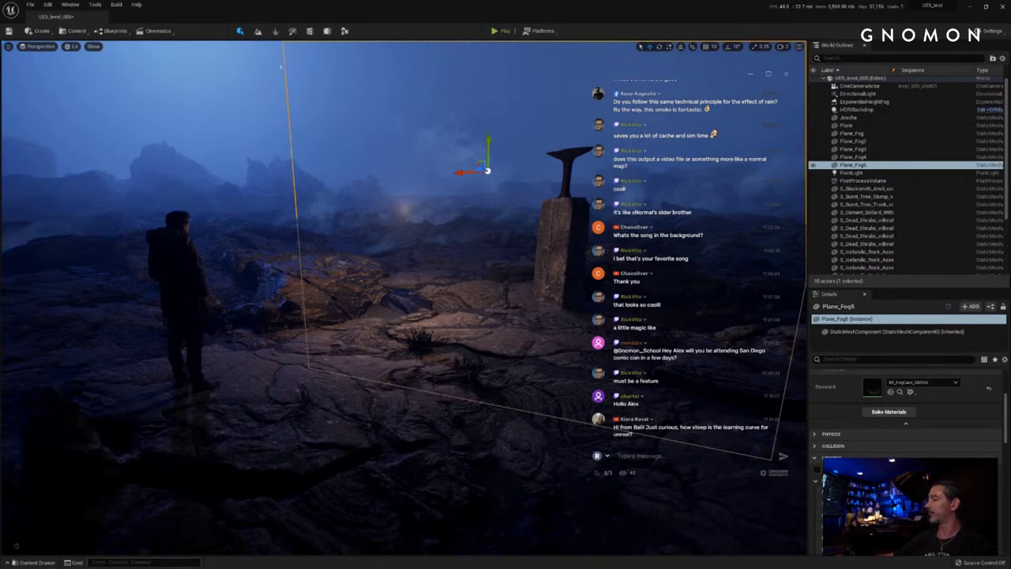
Step: Bring the fog card material editor over the level, narrow its window and show the M_FogCard_Flow material graph
right_click_drag(475, 264, 473, 263)
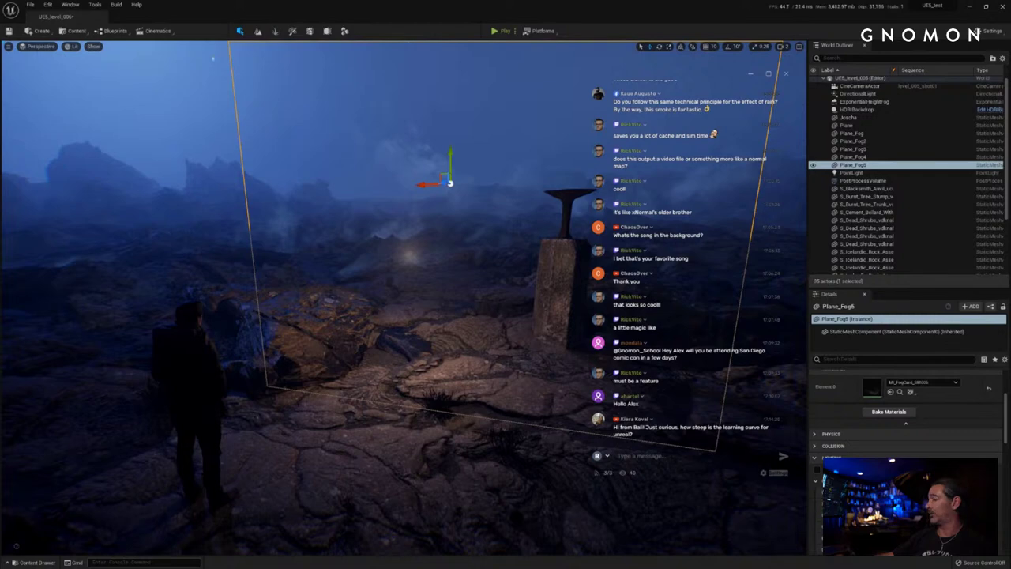
left_click_drag(1010, 48, 384, 96)
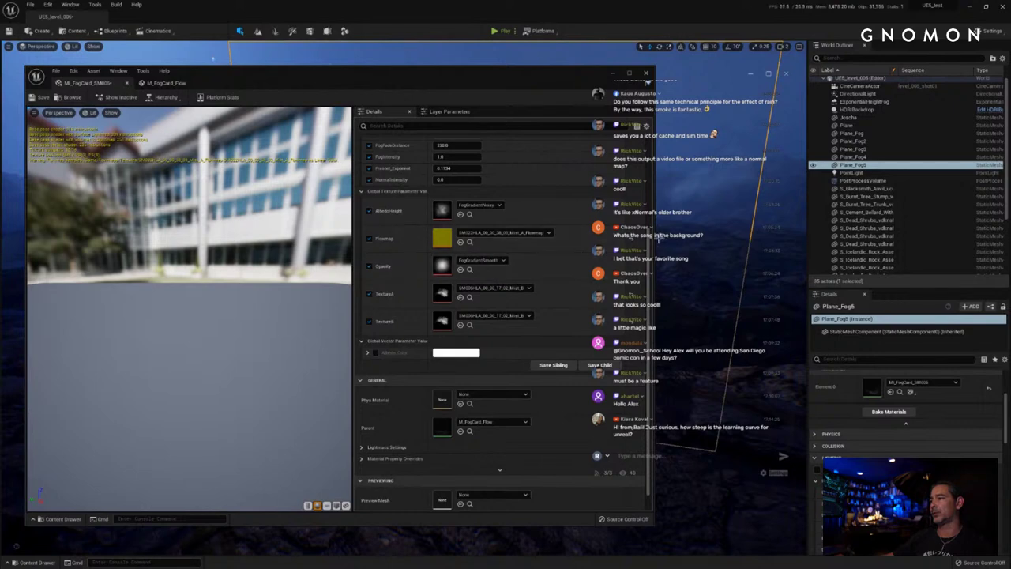
left_click_drag(654, 244, 610, 245)
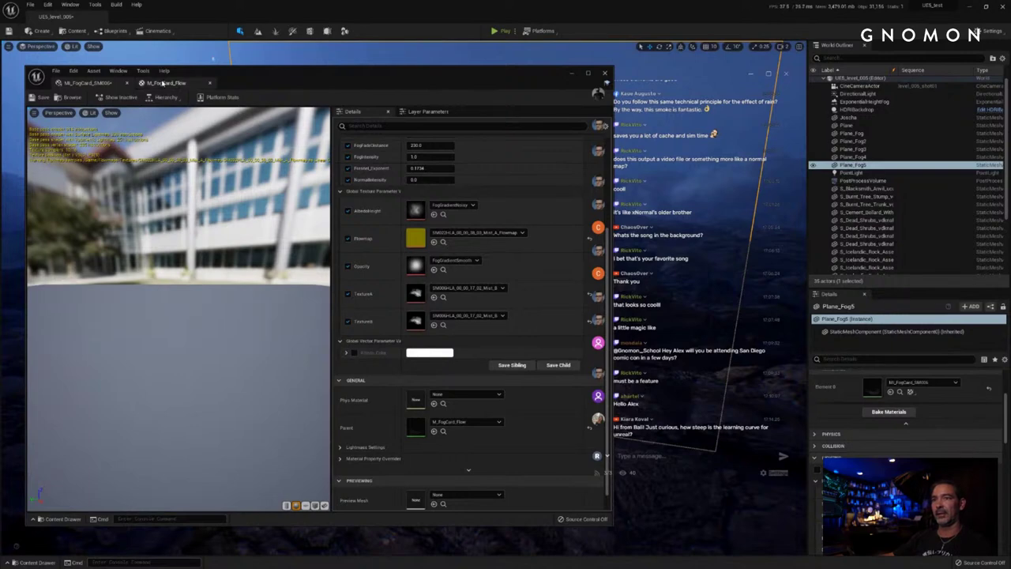
left_click(164, 83)
scroll(379, 309, "up", 4)
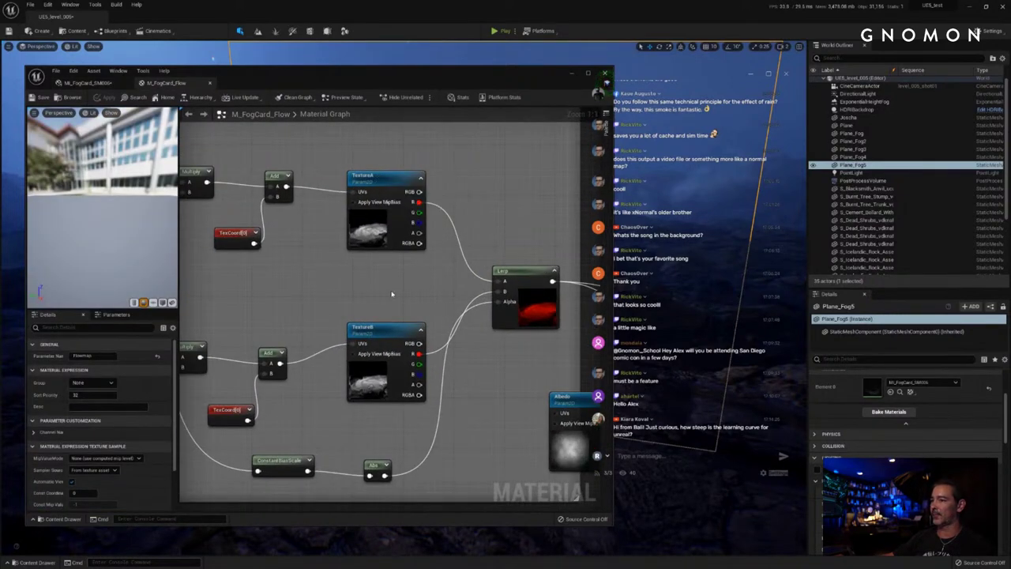
Step: Inspect the TextureA and TextureB nodes and reposition the Lerp node that blends them
right_click_drag(453, 205, 424, 169)
right_click_drag(481, 224, 452, 263)
left_click(457, 273)
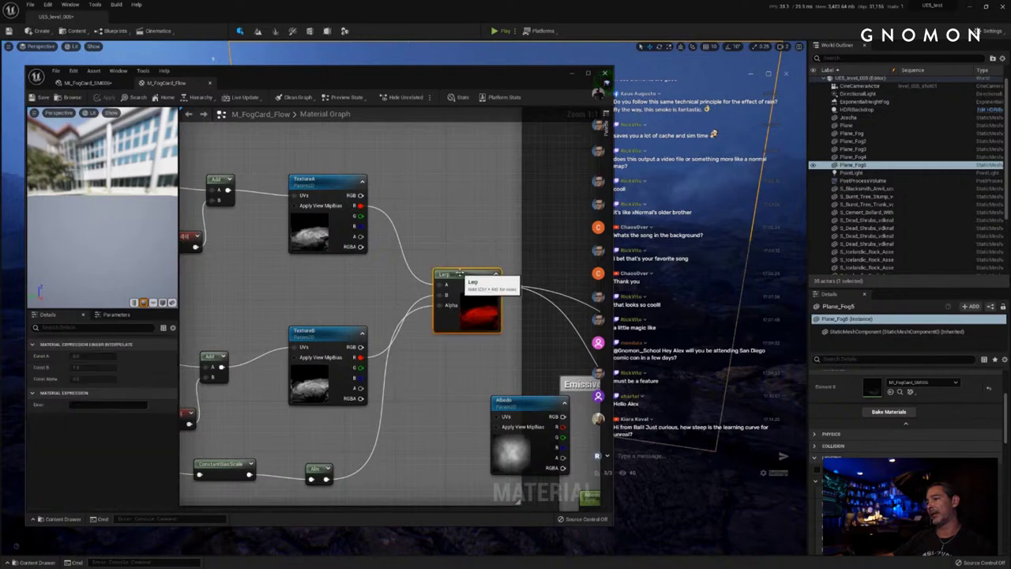
left_click_drag(461, 275, 459, 255)
left_click(343, 180)
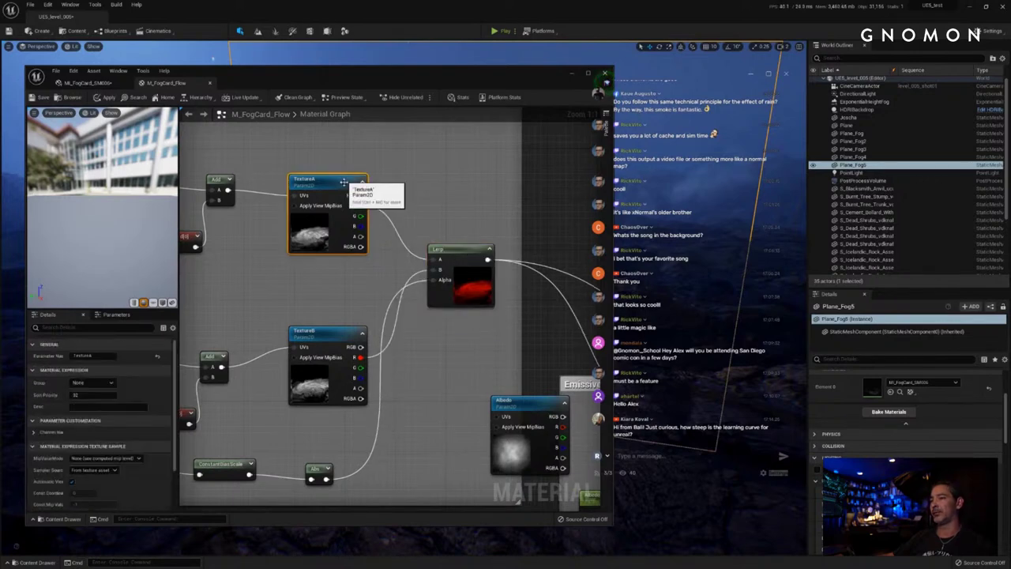
left_click(345, 356)
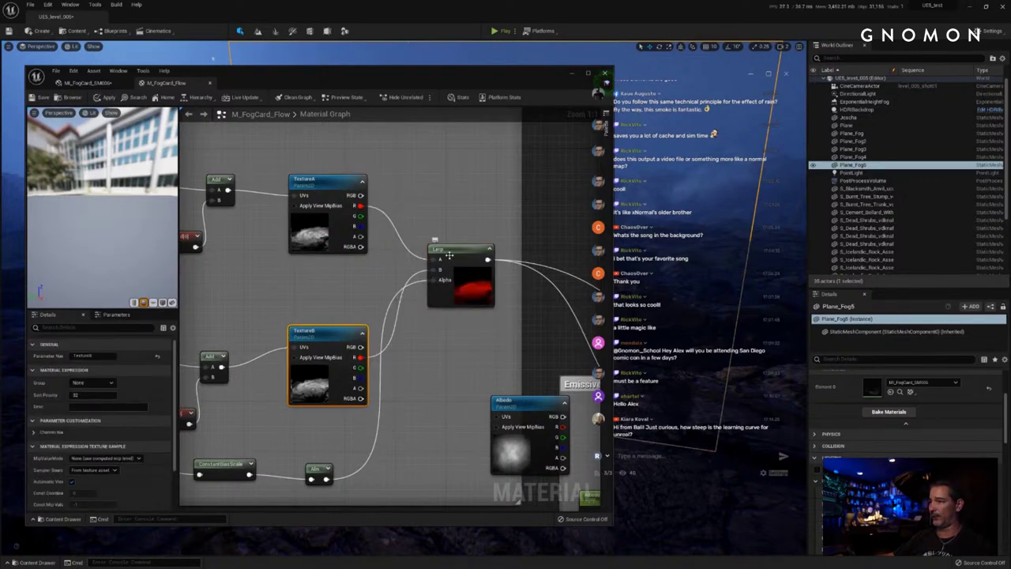
left_click_drag(452, 256, 497, 300)
Step: Examine the Flowmap group of the material graph, following Phase 1 and Phase 2 through to TextureA, TextureB and the Lerp node
scroll(384, 347, "down", 4)
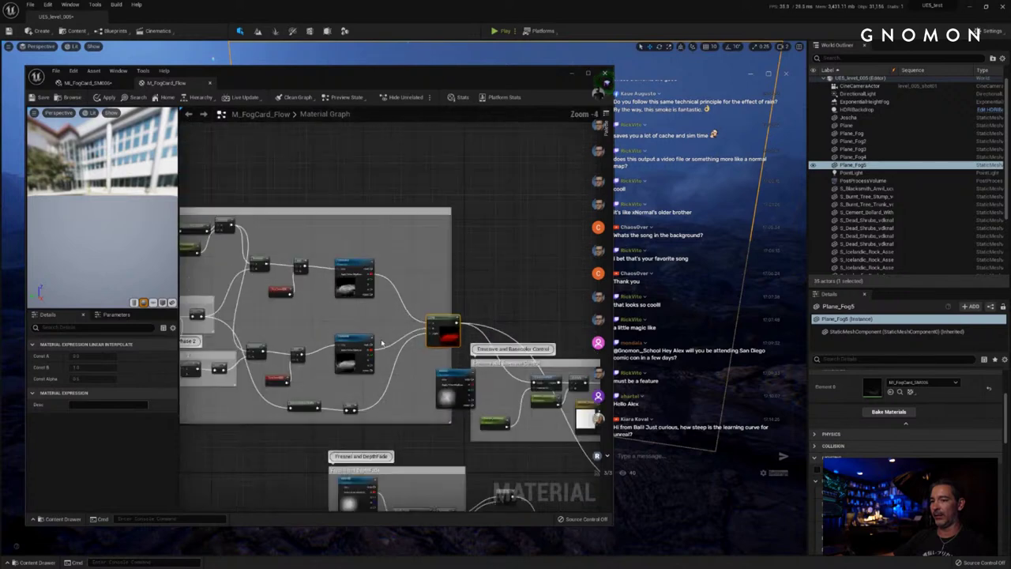
scroll(325, 336, "up", 4)
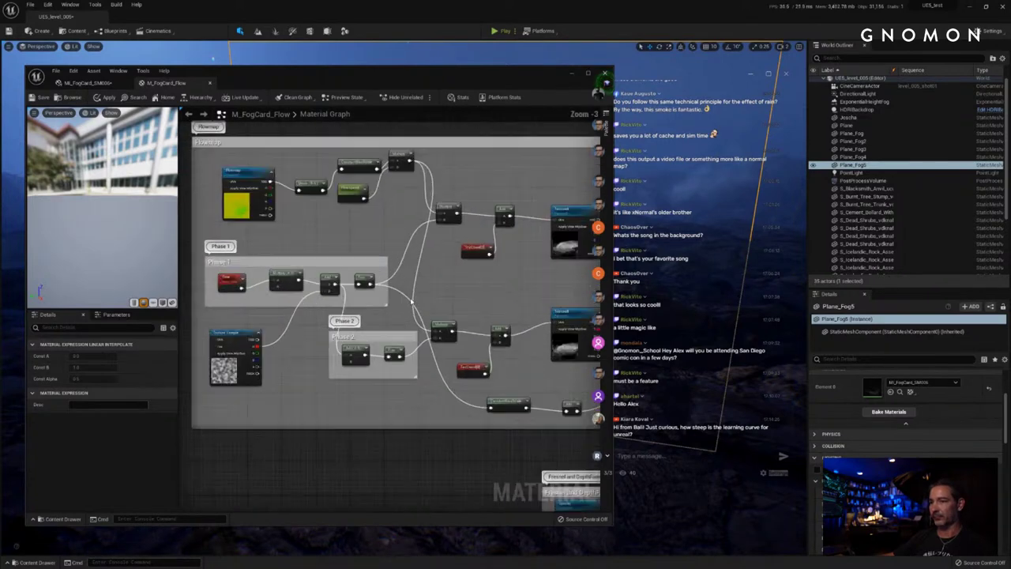
right_click_drag(383, 242, 398, 274)
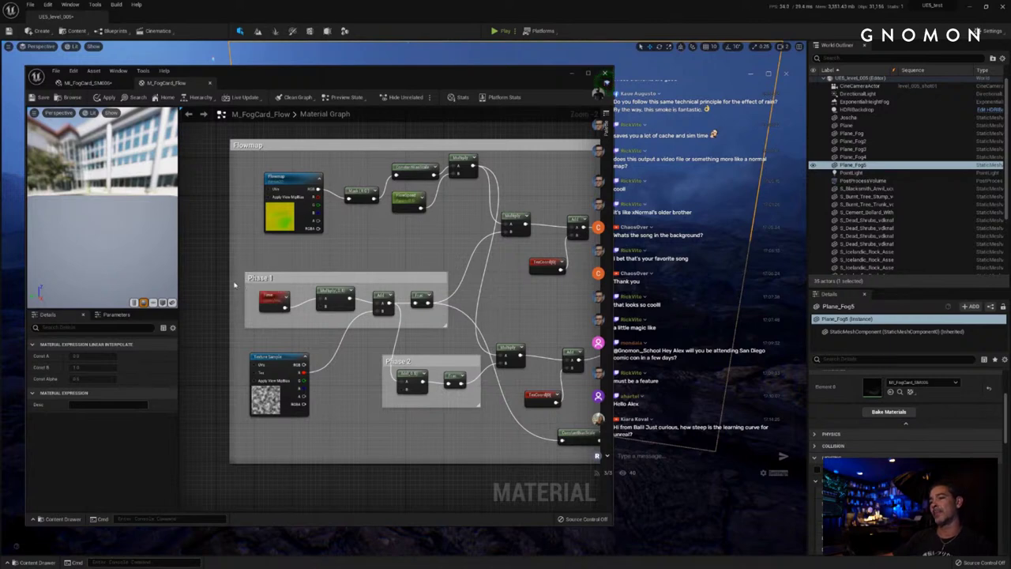
scroll(350, 250, "down", 1)
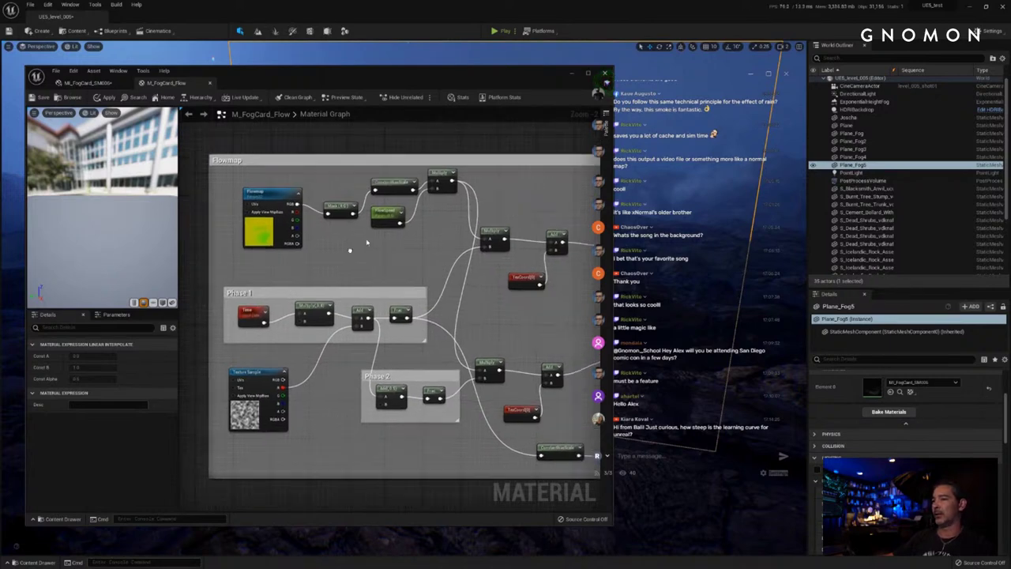
scroll(362, 253, "down", 2)
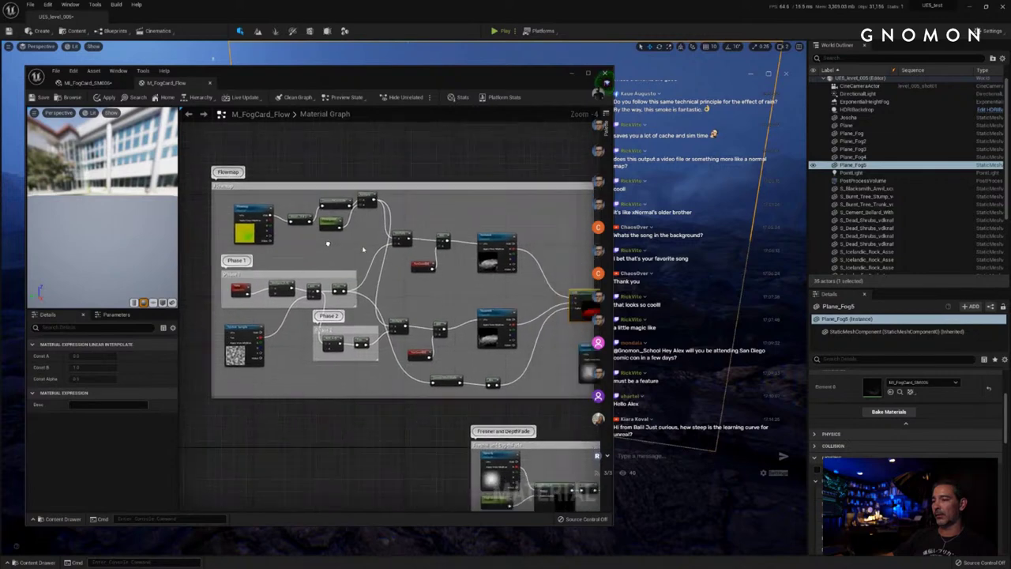
scroll(322, 237, "up", 1)
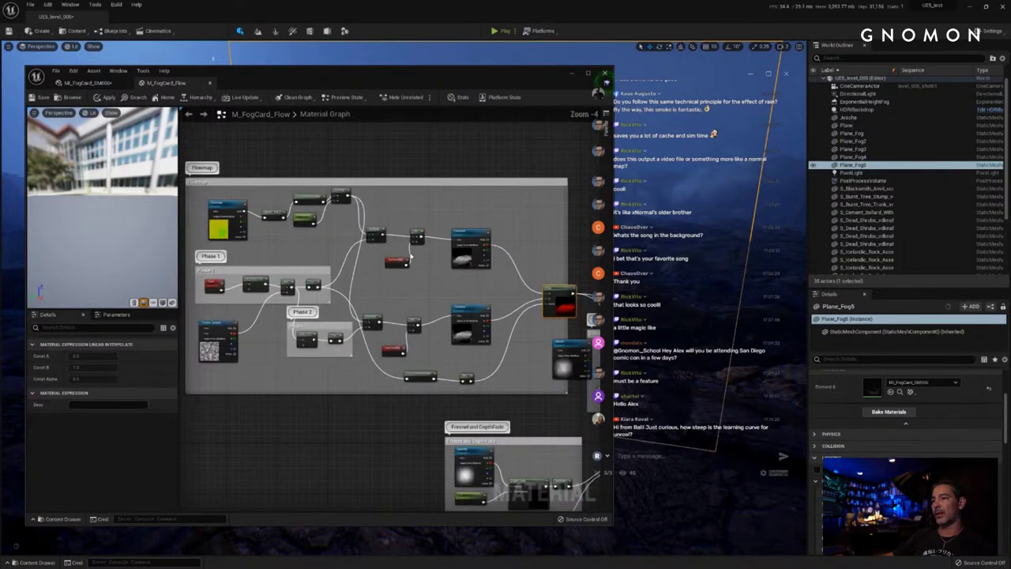
right_click_drag(478, 242, 500, 252)
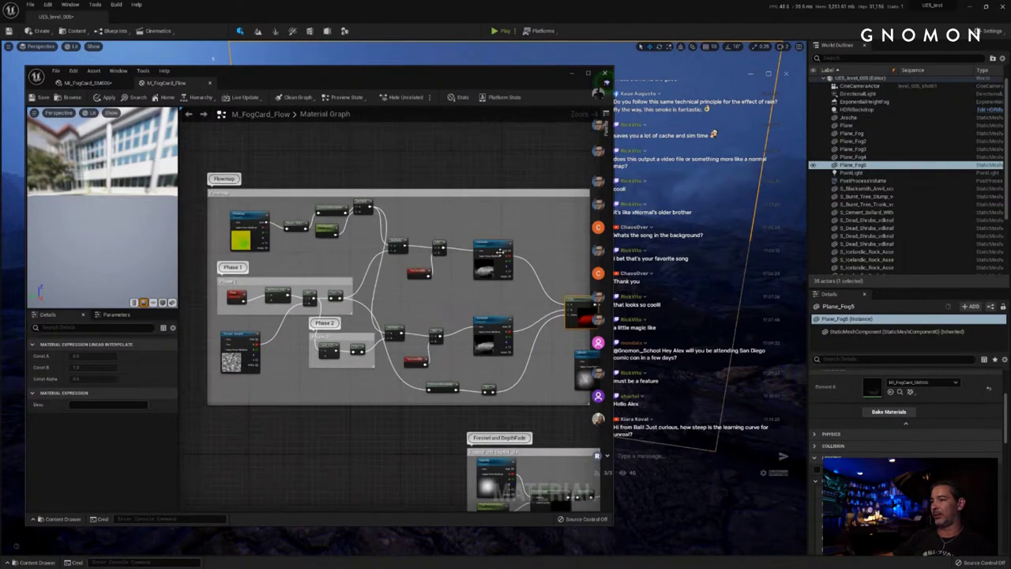
right_click_drag(480, 318, 377, 291)
scroll(407, 280, "up", 1)
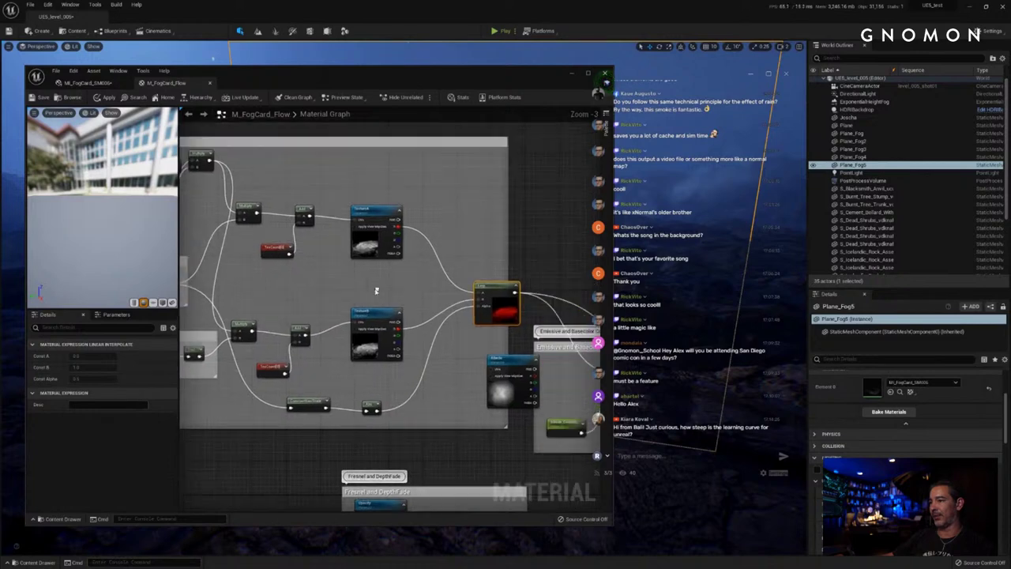
Step: Compare the fog card in the level with the Flowmap texture assigned in its material instance, moving the editor window out of the way
left_click_drag(495, 76, 1, 122)
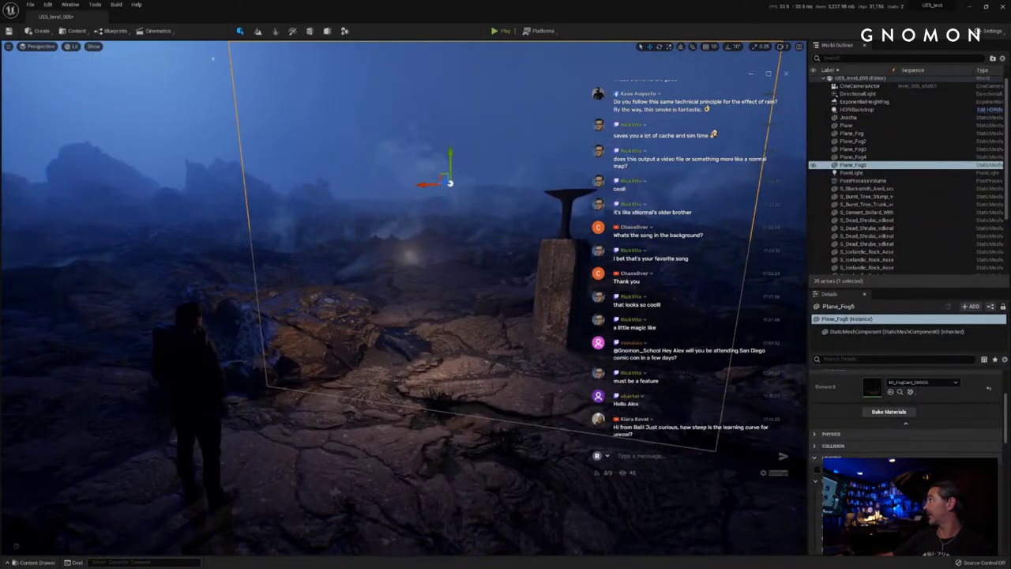
right_click_drag(433, 244, 427, 234)
key("w")
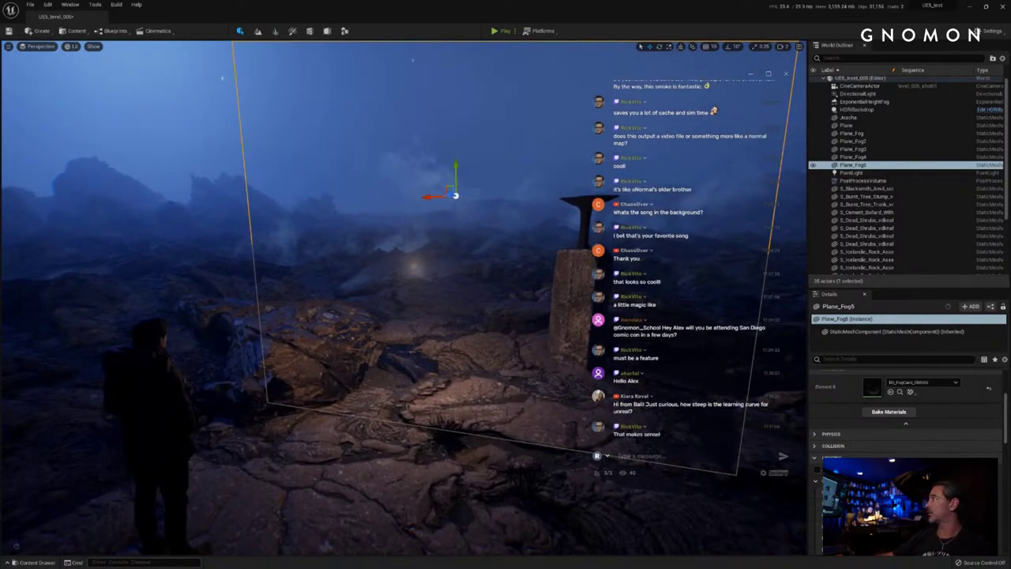
left_click_drag(1010, 176, 254, 58)
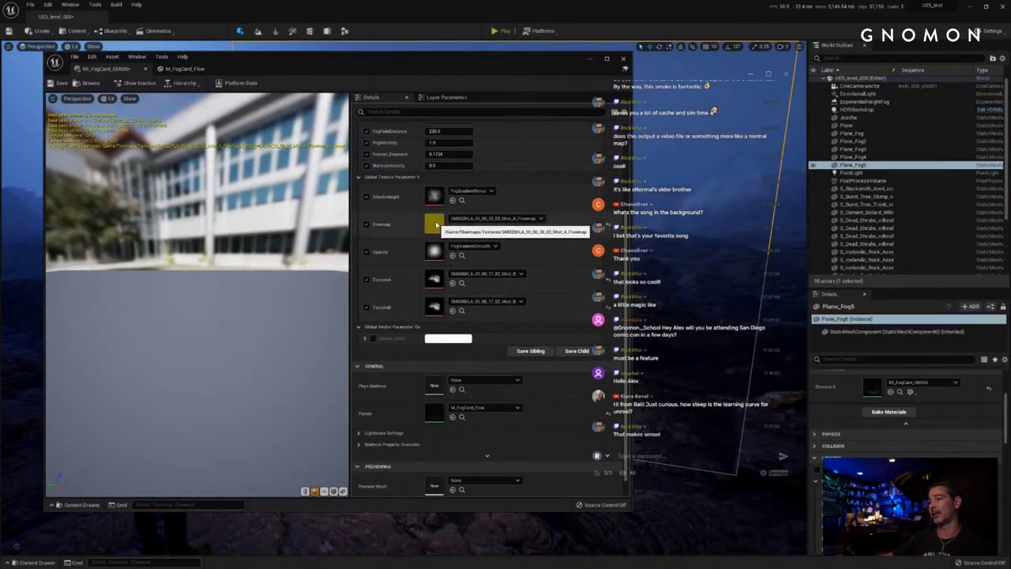
left_click_drag(452, 58, 1010, 112)
Step: Raise Plane_Fog5 above the lava ground and rotate it so the fog card leans sideways
right_click_drag(454, 234, 446, 237)
key("q")
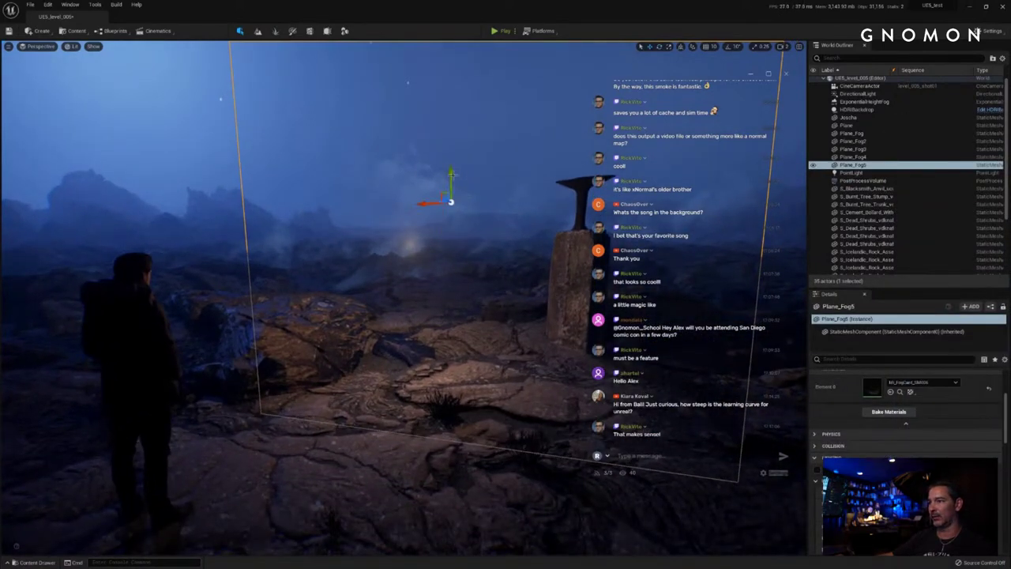
left_click_drag(451, 174, 449, 123)
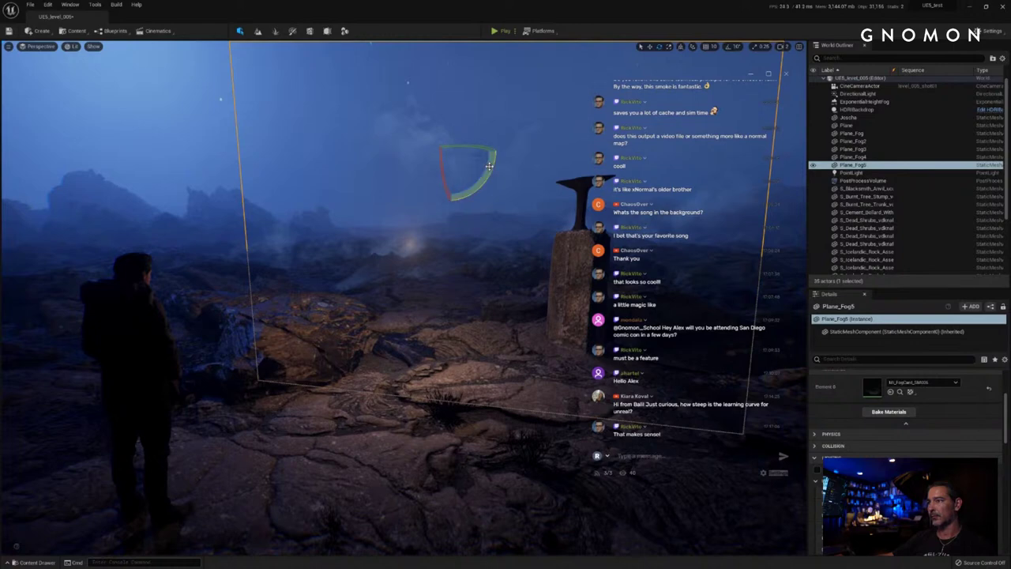
left_click_drag(489, 166, 489, 184)
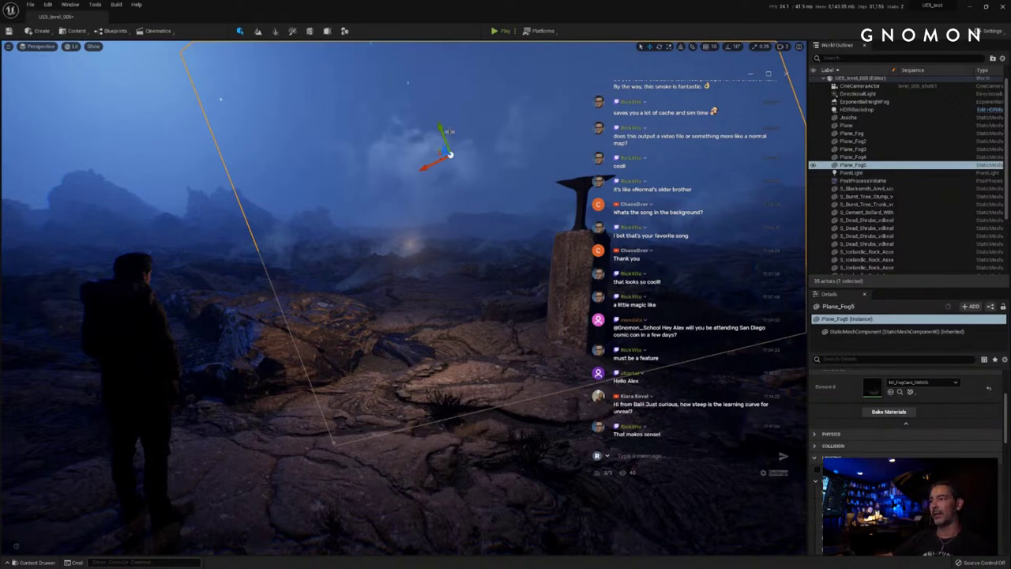
Step: Fly closer to the smoke and push Plane_Fog5 farther back toward the distant ridge
right_click_drag(461, 187, 465, 180)
key("w")
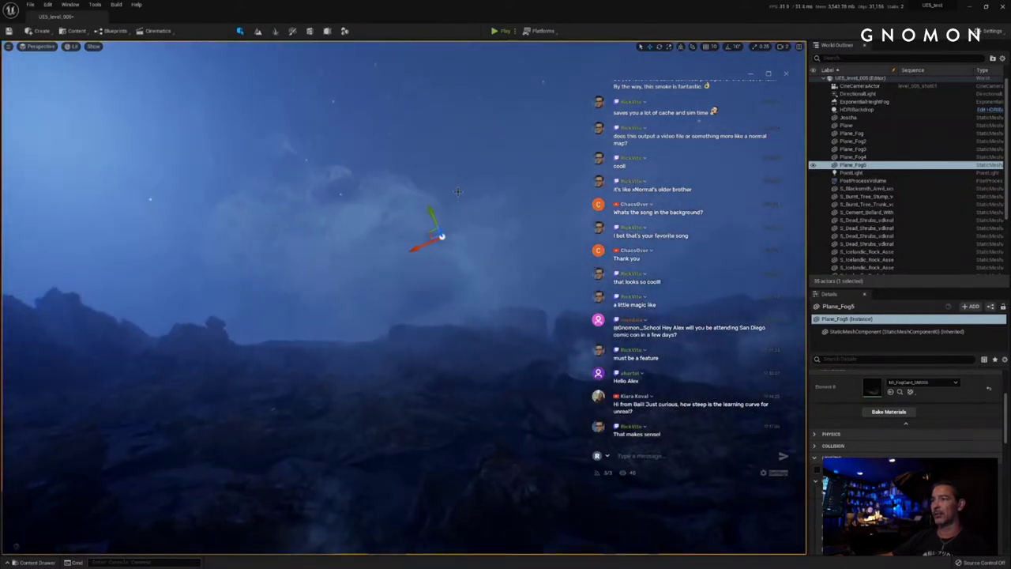
left_click_drag(442, 235, 456, 219)
right_click_drag(456, 219, 452, 223)
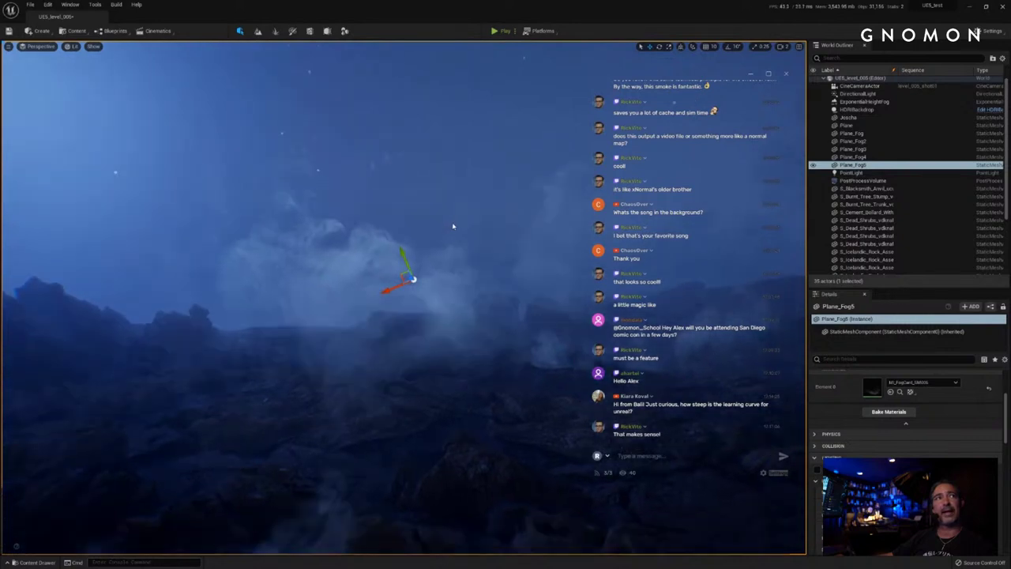
right_click_drag(422, 286, 422, 289)
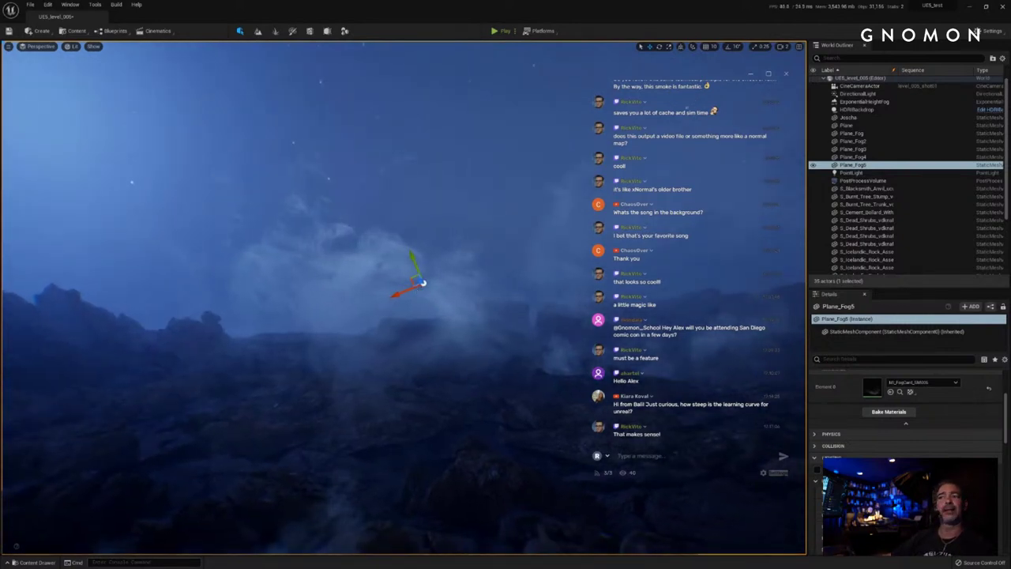
left_click_drag(395, 291, 389, 276)
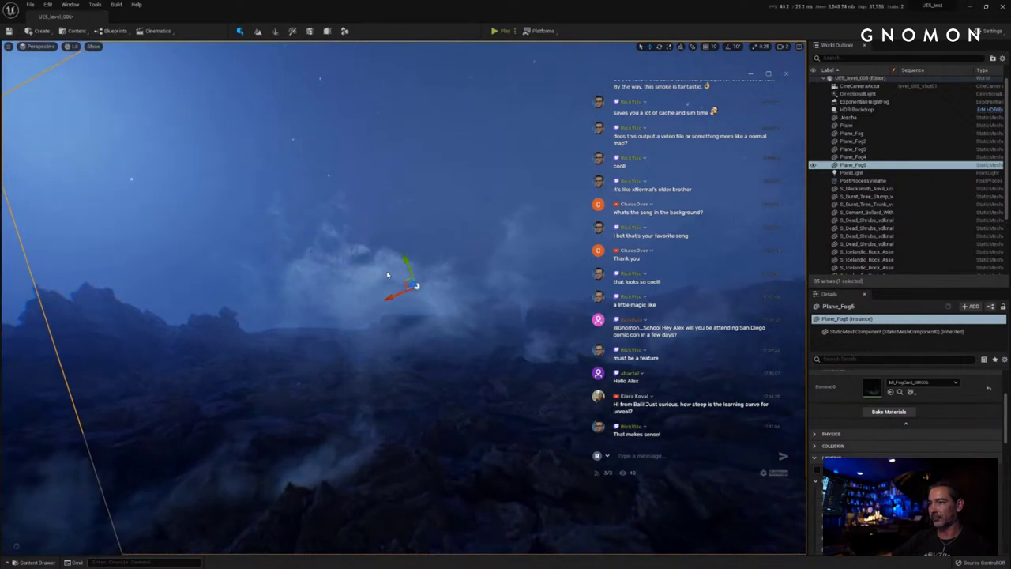
Step: Check the placement of the tilted fog card from closer and wider views of the rocks, figure and anvil
right_click_drag(389, 276, 371, 278)
key("a")
key("w")
key("s")
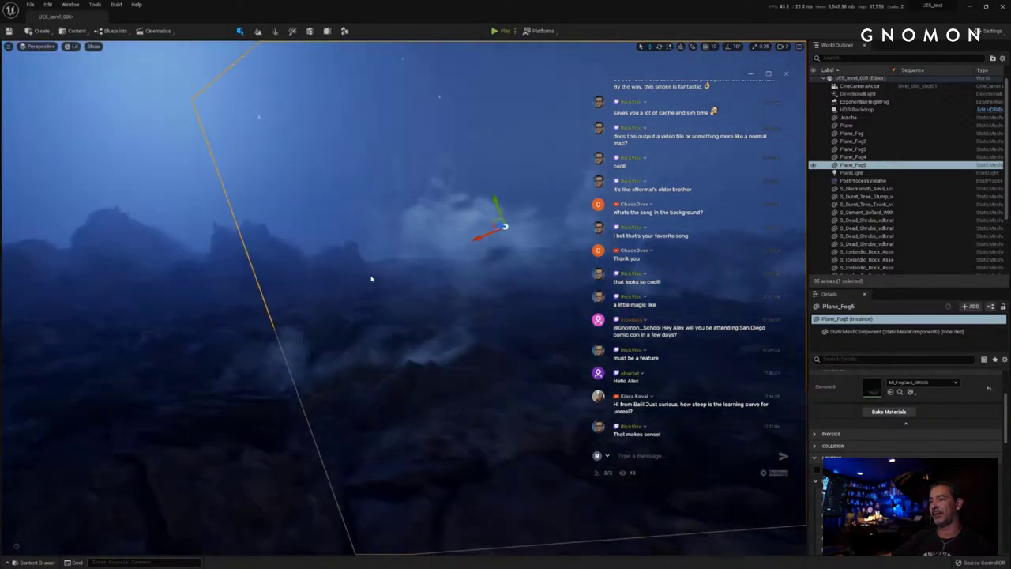
key("s")
key("d")
key("a")
key("d")
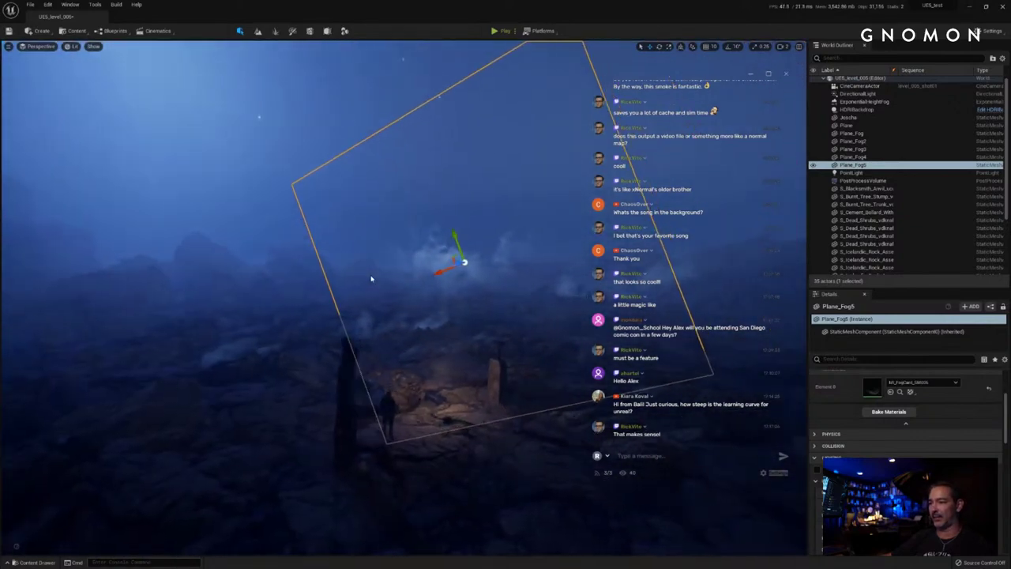
key("Up")
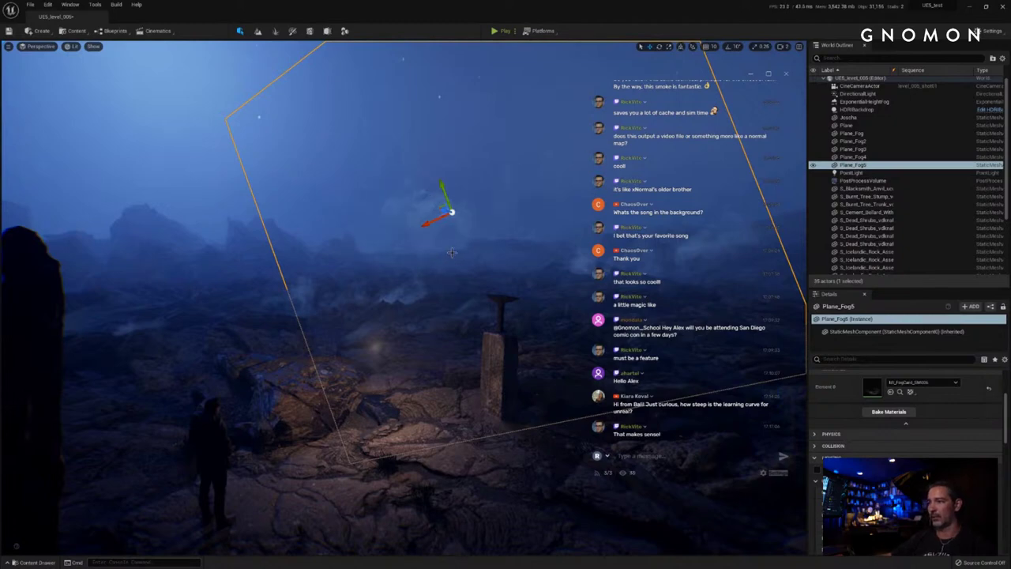
Step: Lower Plane_Fog5 and rotate the fog card back to a nearly upright orientation behind the anvil
key("Left")
left_click_drag(497, 190, 534, 198)
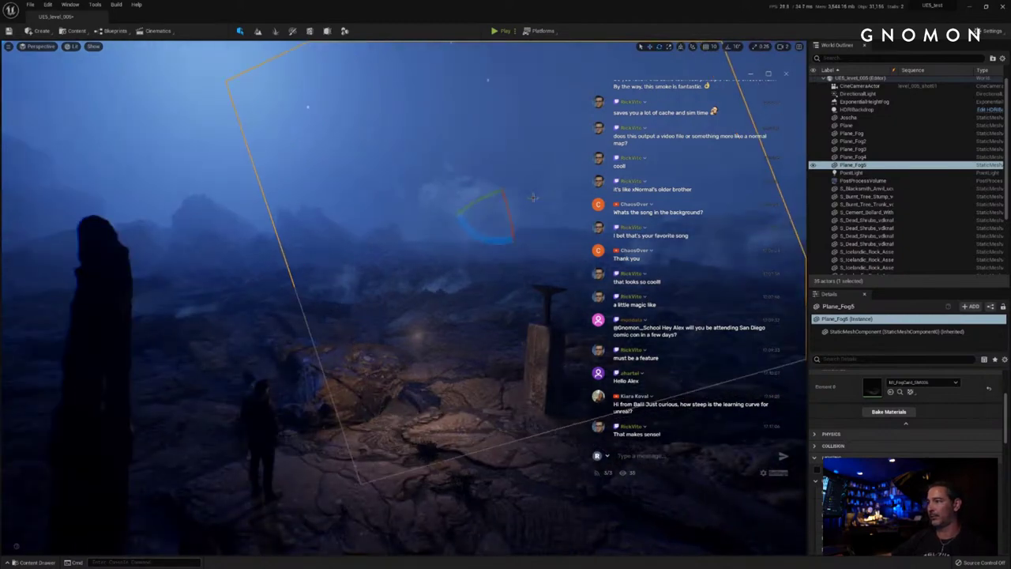
mouse_move(485, 237)
left_mouse_down()
mouse_move(435, 208)
mouse_move(493, 192)
mouse_move(497, 241)
left_mouse_up()
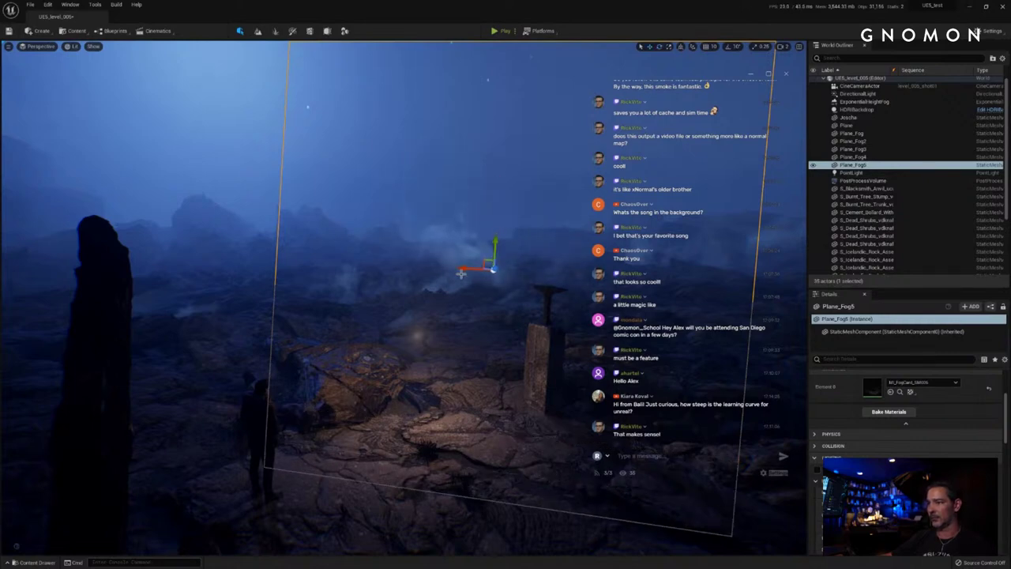
Step: Slide Plane_Fog5 sideways behind the standing figure and turn it to a new angle toward the camera
left_click_drag(461, 273, 260, 256)
key("e")
key("w")
key("w")
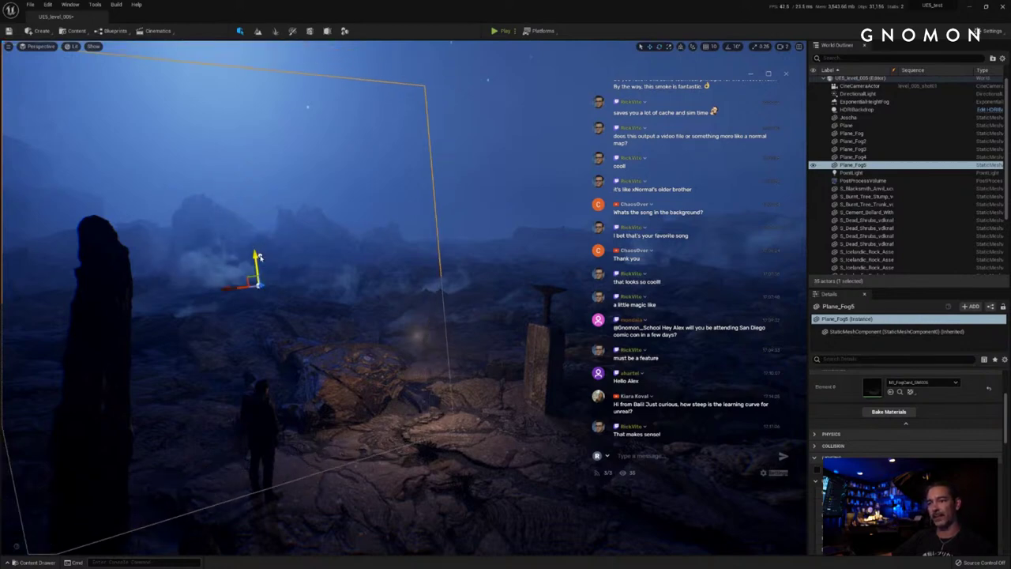
left_click_drag(227, 287, 256, 285)
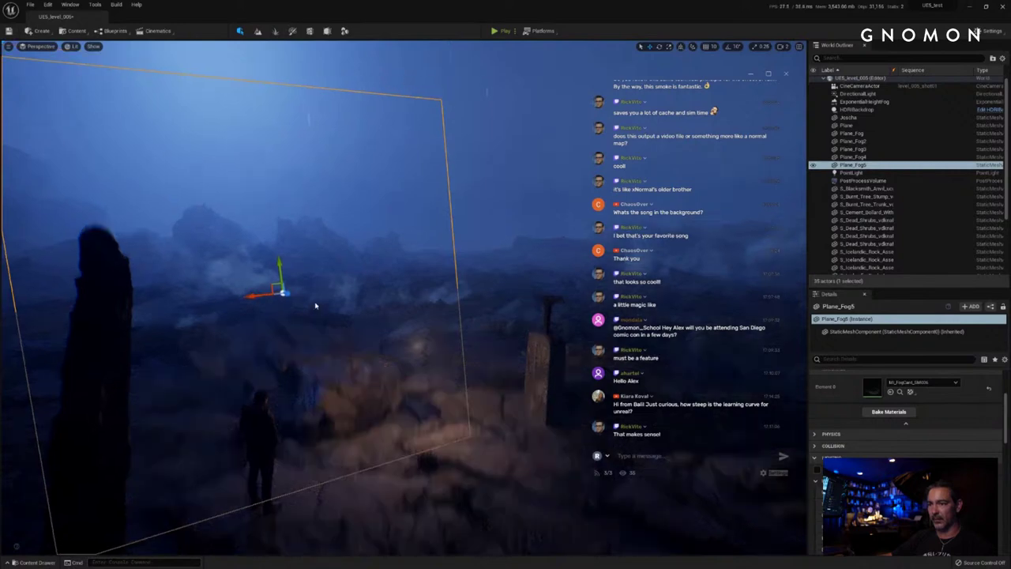
Step: Fine-tune the height and sideways position of Plane_Fog5 so its smoke sits over the ridge behind the figure
left_click_drag(317, 305, 316, 305, "alt")
right_click_drag(316, 305, 316, 305)
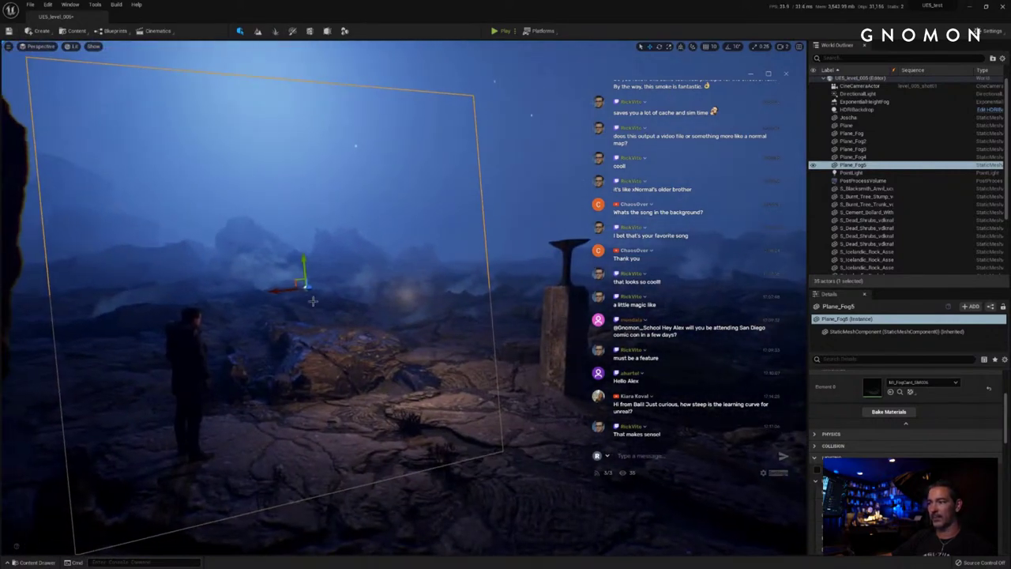
left_click_drag(303, 255, 304, 257)
mouse_move(273, 293)
left_mouse_down()
mouse_move(255, 296)
mouse_move(264, 295)
left_mouse_up()
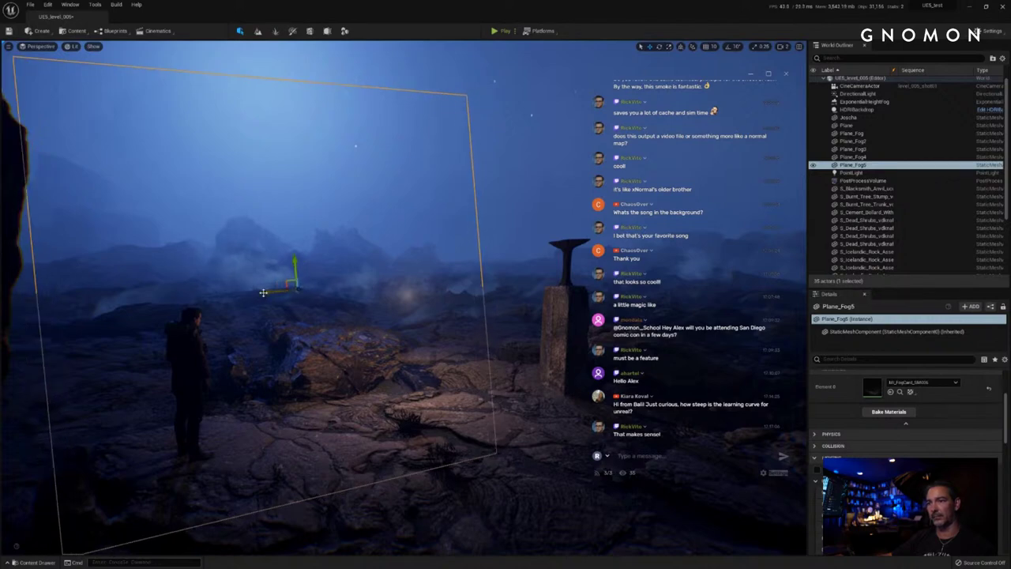
right_click_drag(334, 307, 334, 306)
scroll(334, 306, "up", 1)
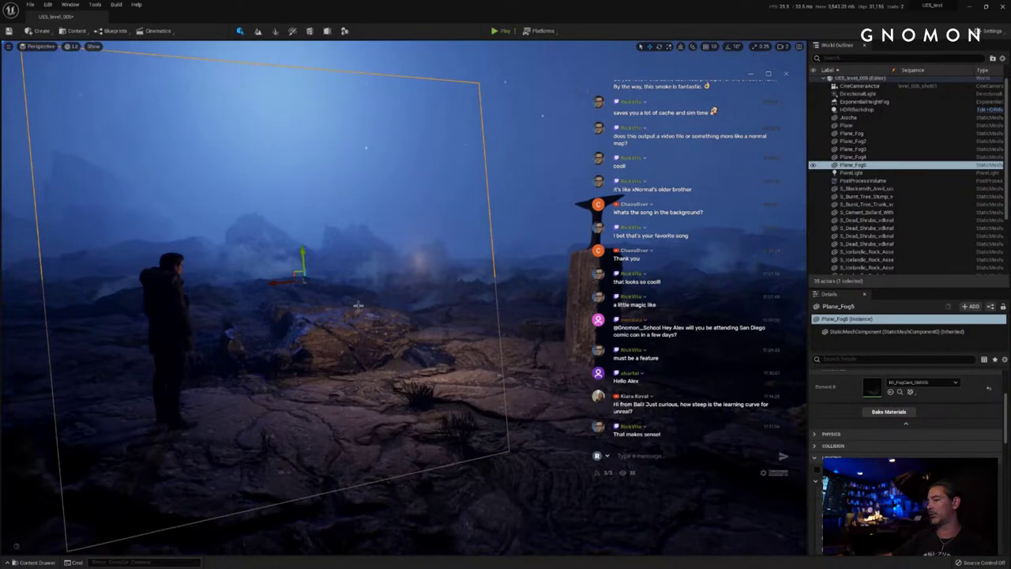
Step: Try a different FlowSpeed on the MI_FogCard_SM006 material instance and watch the smoke's motion up close in the level
right_click_drag(340, 297, 342, 296)
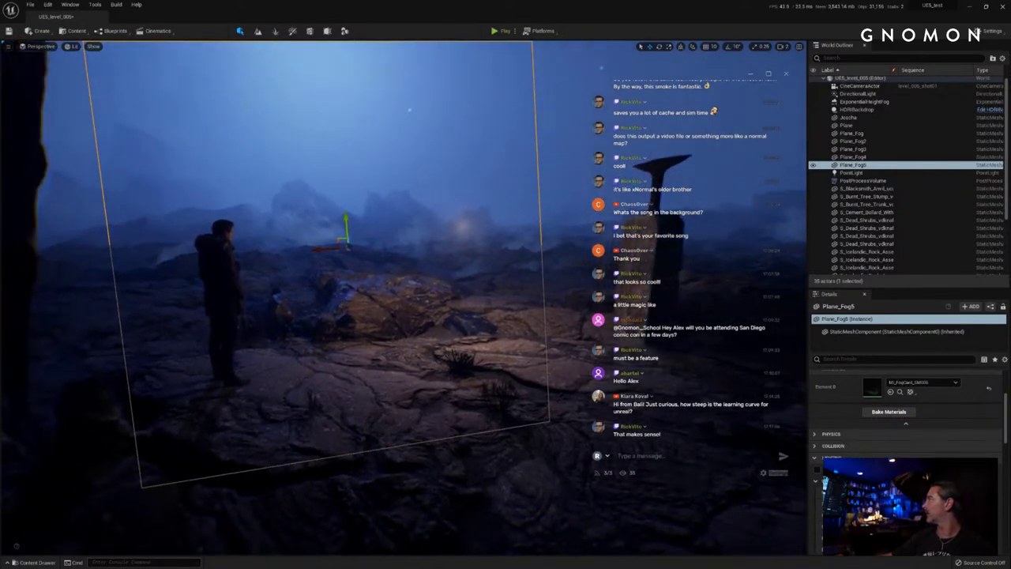
left_click_drag(1010, 0, 519, 94)
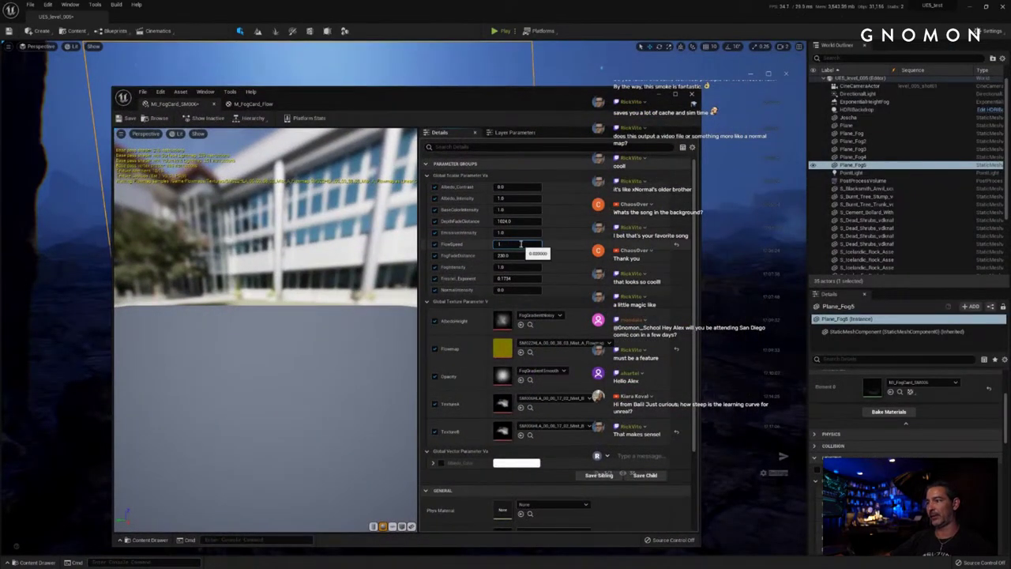
left_click_drag(311, 100, 565, 76)
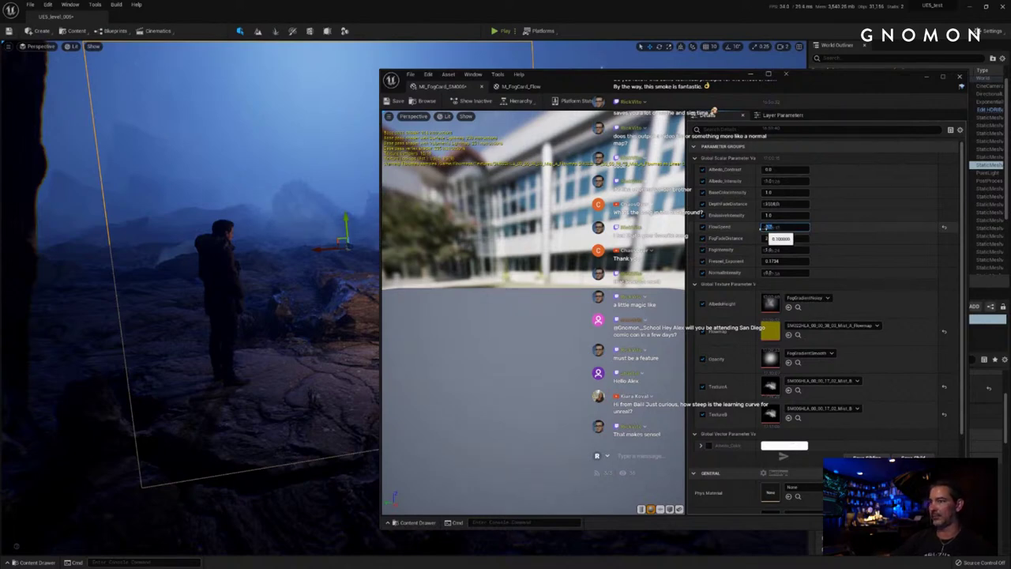
key("w")
right_click_drag(301, 238, 301, 236)
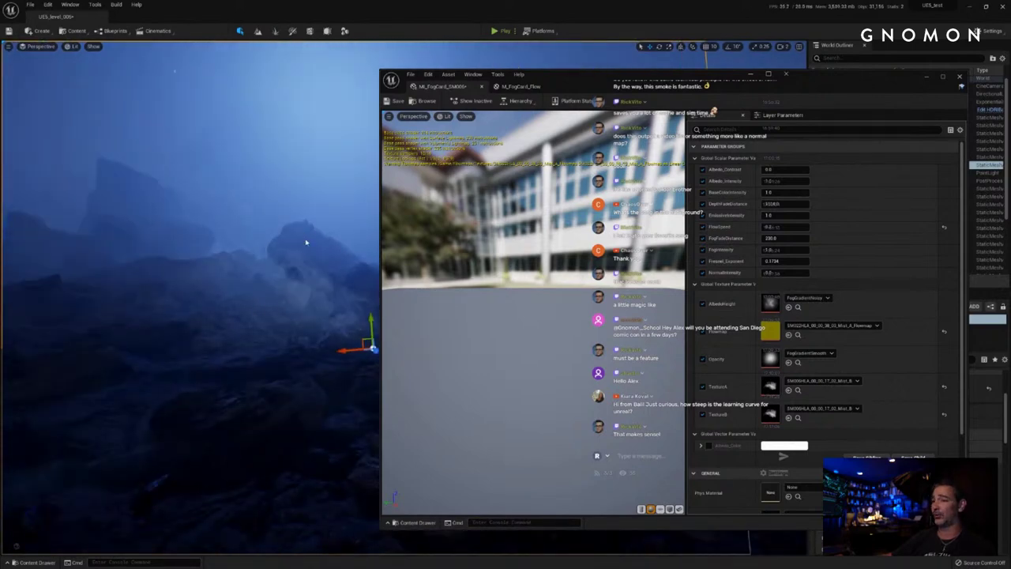
right_click(308, 239)
left_click(281, 289)
left_click(274, 309)
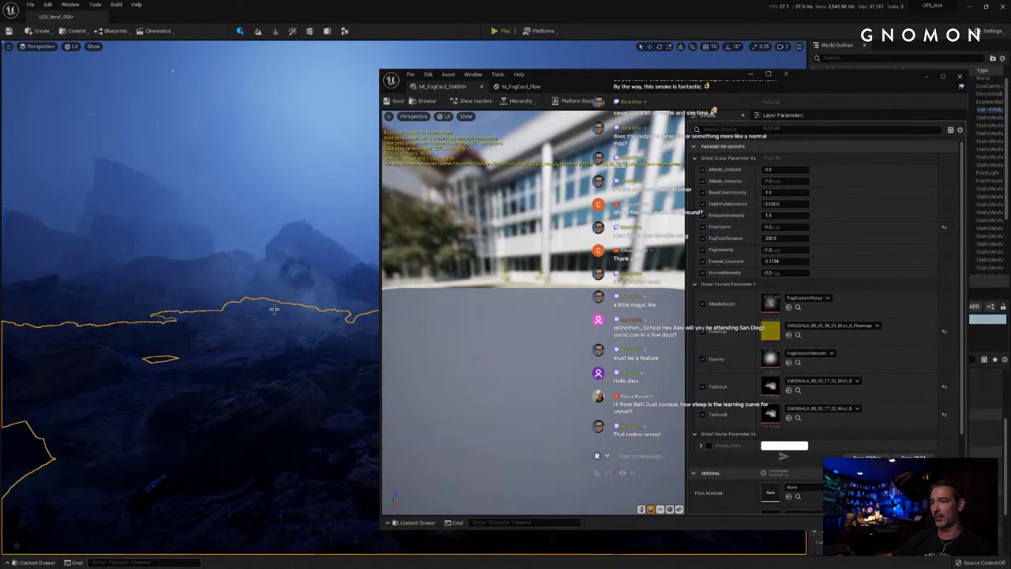
right_click_drag(274, 309, 278, 310)
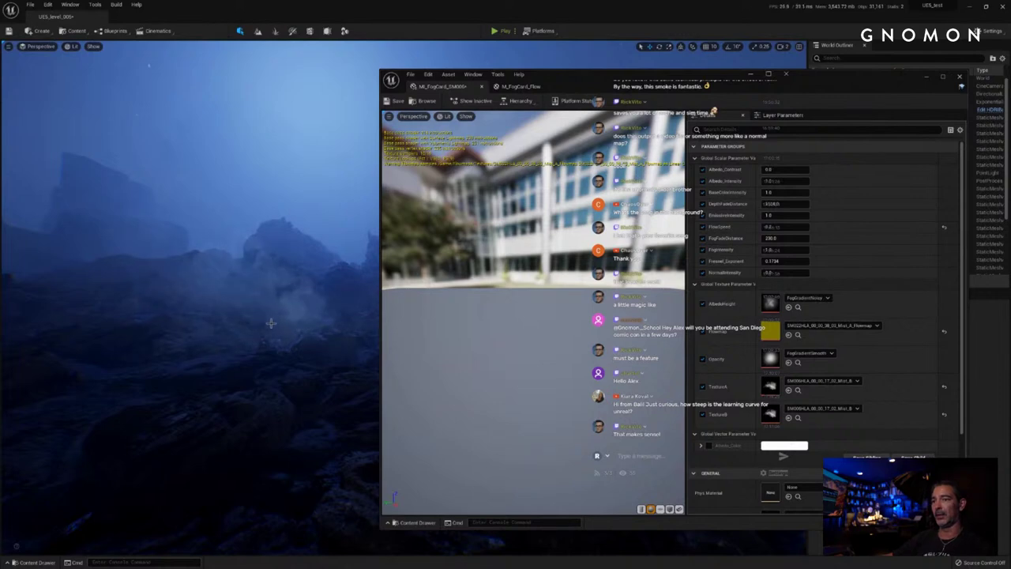
right_click_drag(282, 332, 282, 346)
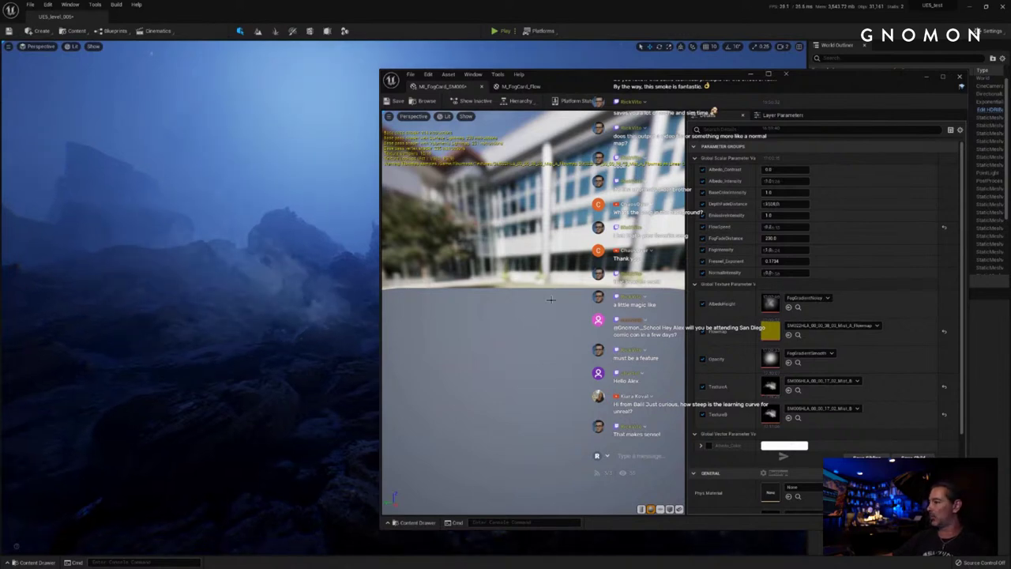
Step: Reduce the FlowSpeed of MI_FogCard_SM006 and move its material window clear of the level view
left_click(786, 226)
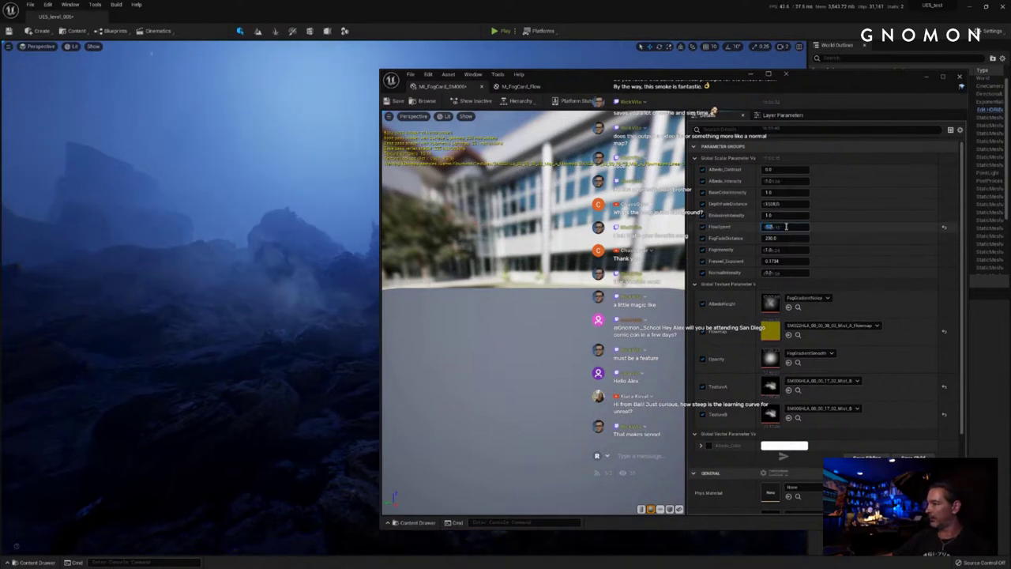
type("0")
key("Return")
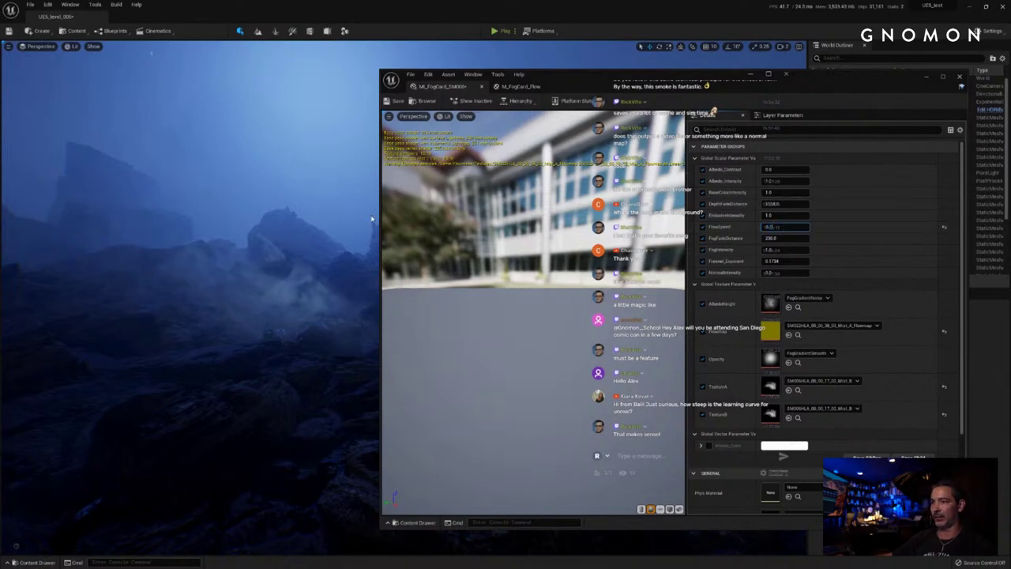
left_click_drag(575, 84, 1010, 167)
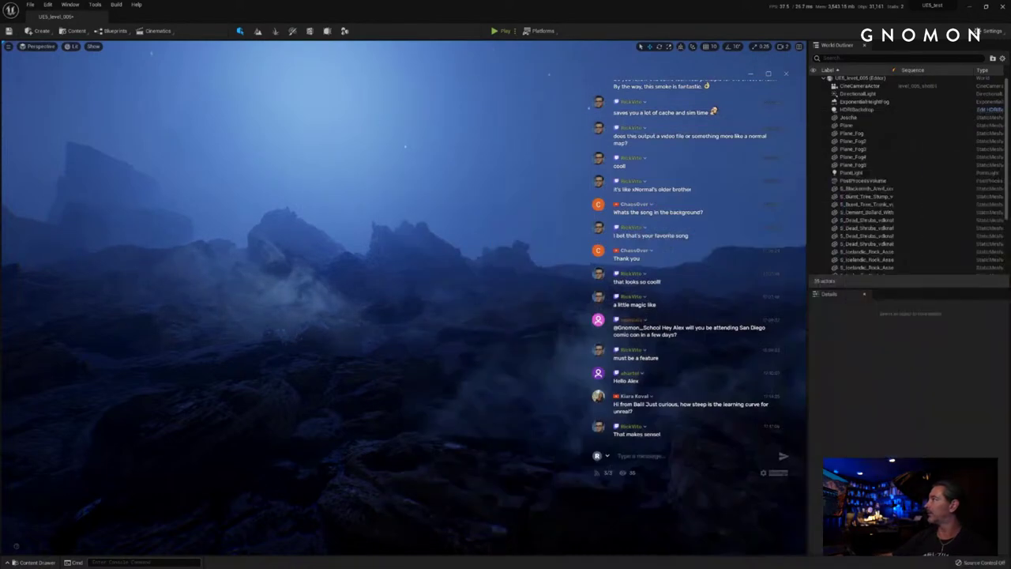
Step: Examine the smoke's motion near the distant rocks and from the wider view with the figure and anvil
mouse_move(328, 292)
right_mouse_down()
mouse_move(303, 293)
mouse_move(329, 293)
right_mouse_up()
key("w")
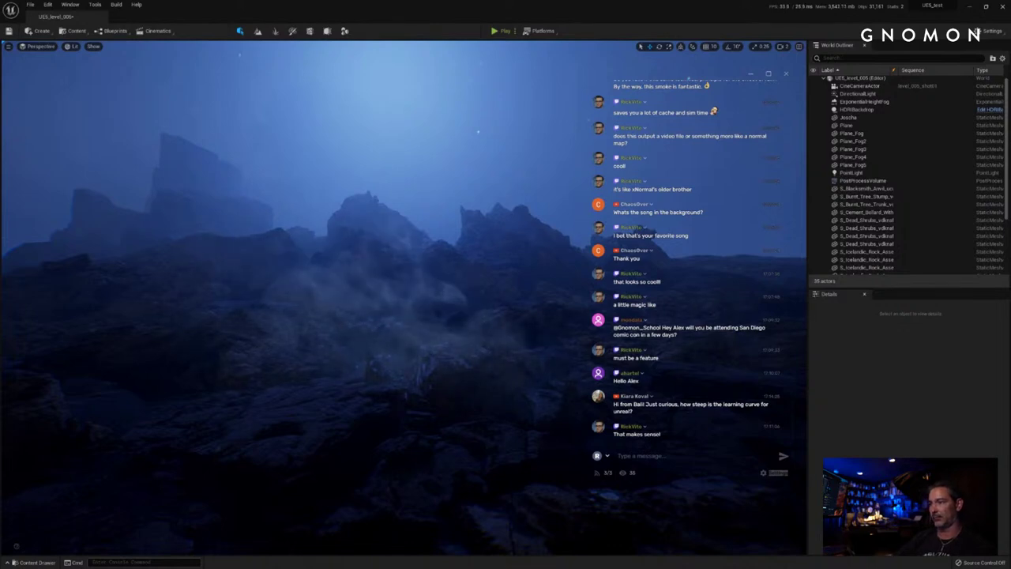
key("s")
right_click_drag(403, 308, 410, 311)
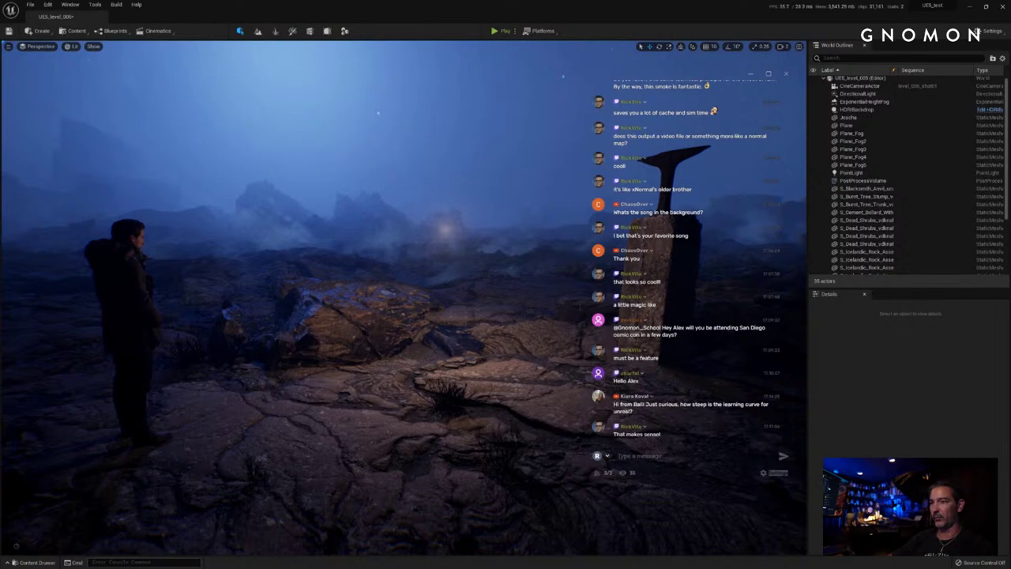
mouse_move(392, 320)
right_mouse_down()
mouse_move(401, 323)
mouse_move(393, 318)
right_mouse_up()
scroll(401, 323, "down", 6)
key("w")
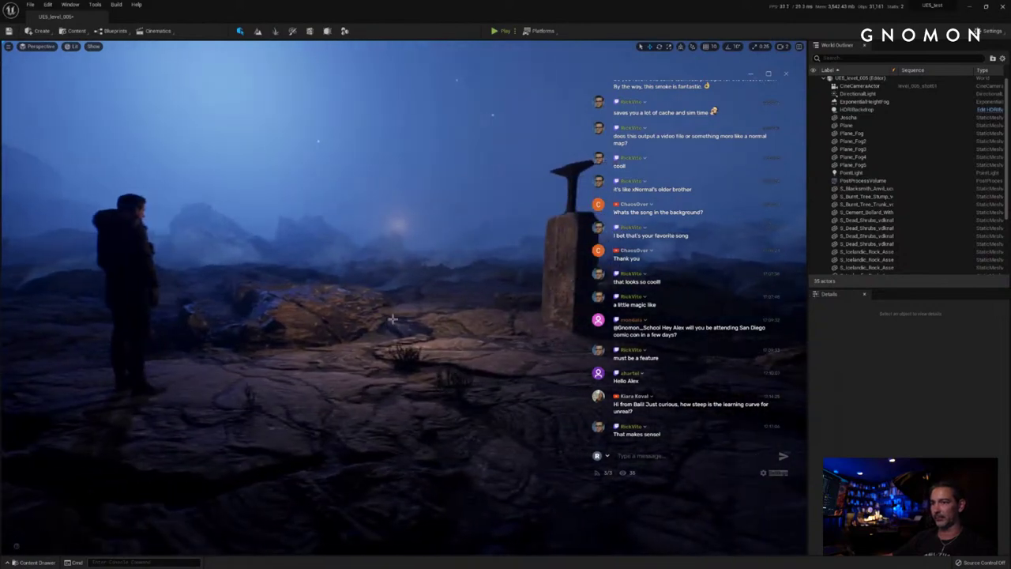
Step: Duplicate the Plane_Fog5 smoke card, offset the copy up and away from the figure, and rotate it to a different tilt
left_click(256, 274)
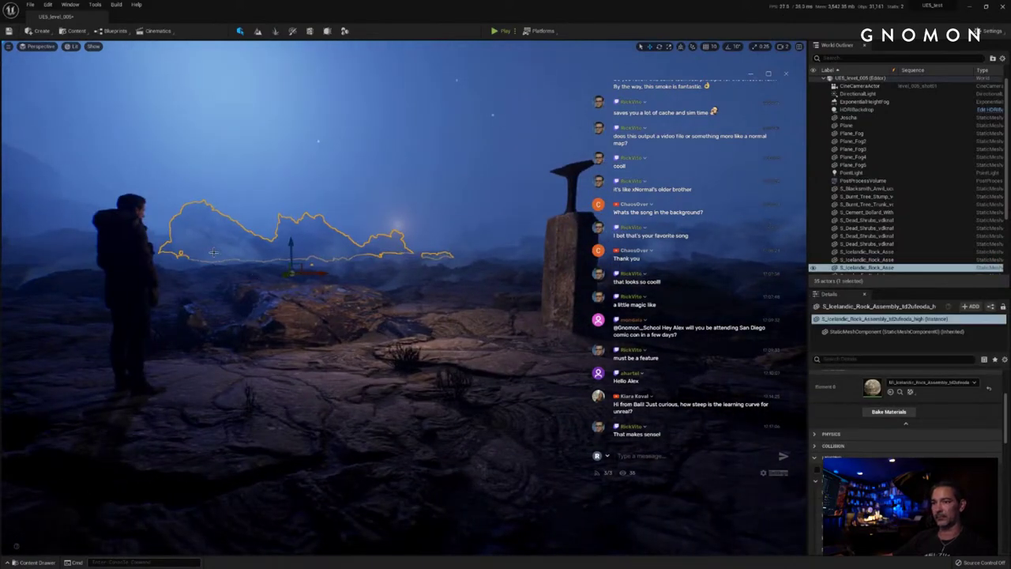
left_click(853, 164)
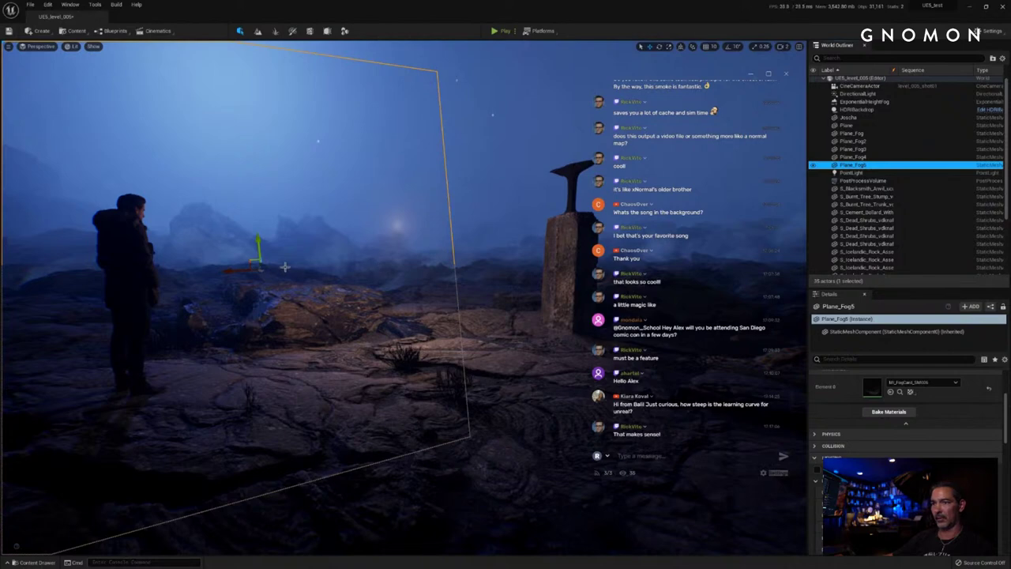
mouse_move(257, 237)
left_mouse_down()
mouse_move(250, 170)
mouse_move(263, 221)
left_mouse_up()
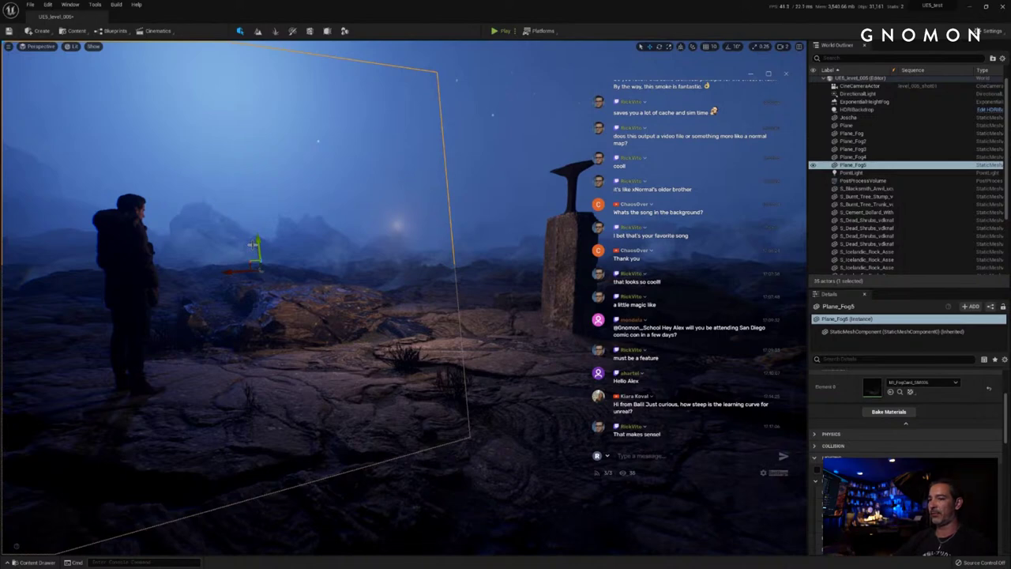
left_click_drag(229, 271, 327, 195, "alt")
key("e")
left_click_drag(288, 243, 442, 229)
key("w")
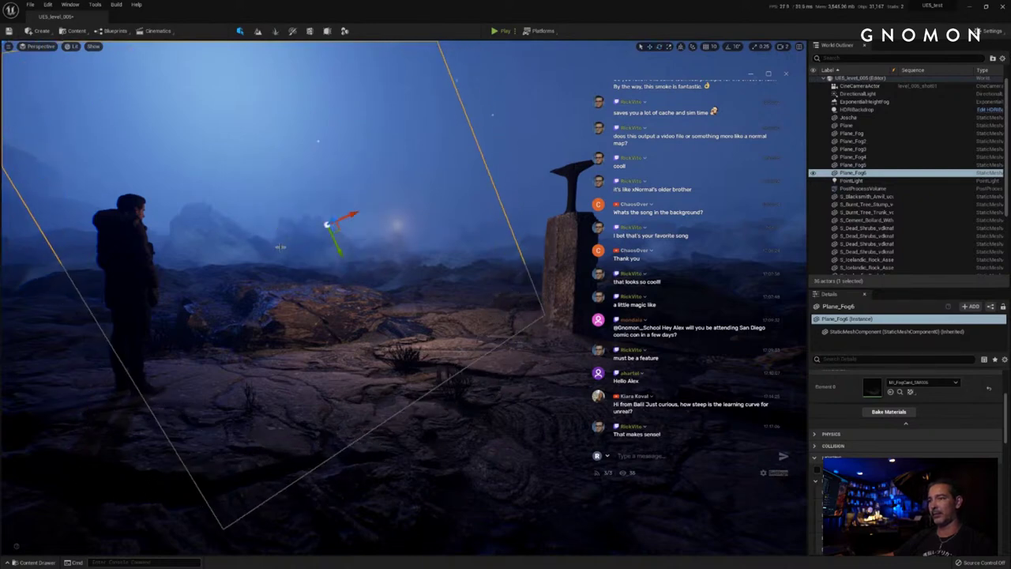
Step: Rotate Plane_Fog6 further and shift it toward the anvil so its smoke differs from the original card
key("e")
left_click_drag(316, 259, 407, 264)
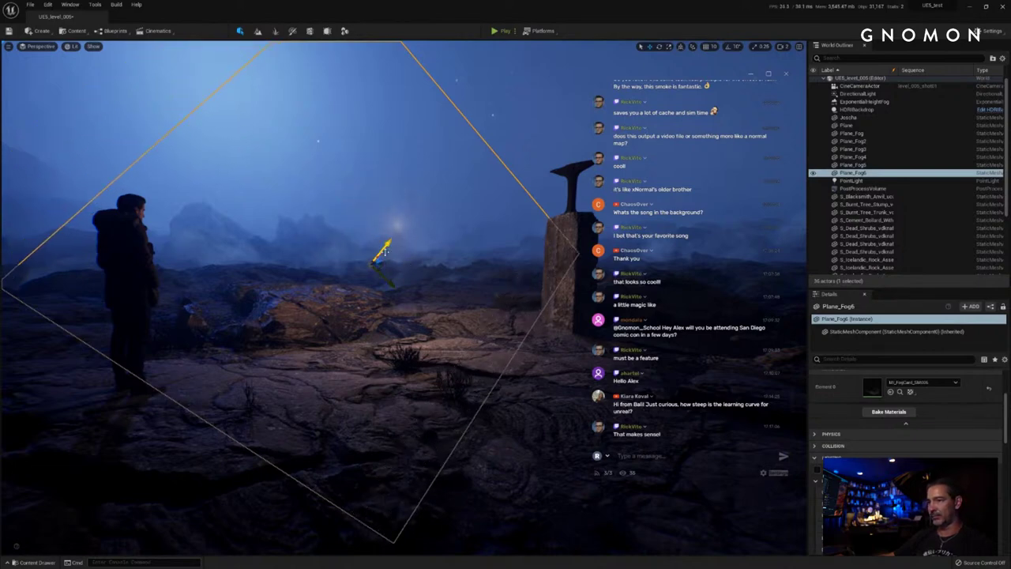
key("e")
left_click_drag(330, 263, 361, 267)
key("w")
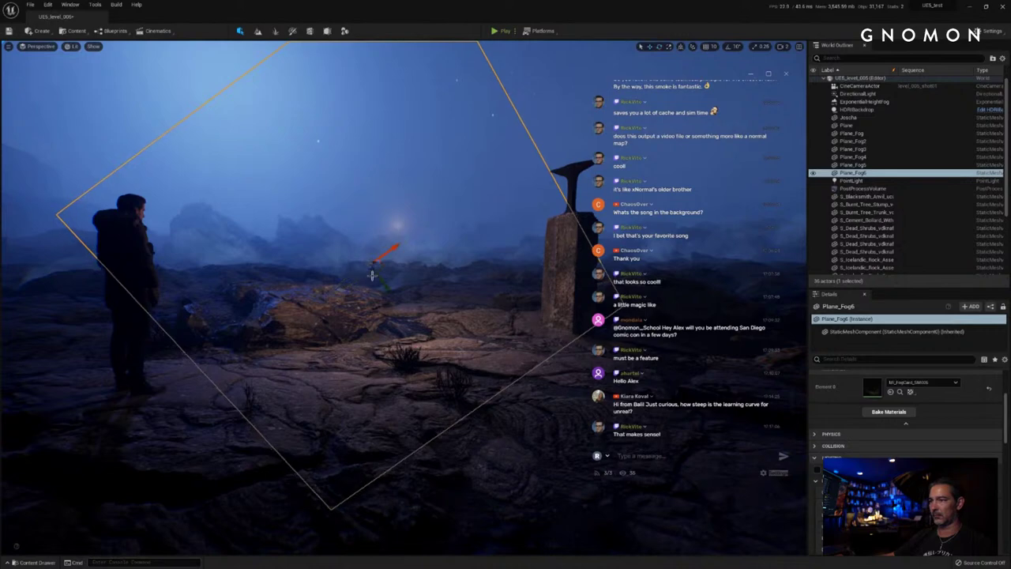
Step: Lower Plane_Fog6 over the lava field, switch its transform to world space, and slide it across toward the anvil's far side
right_click_drag(387, 301, 386, 296)
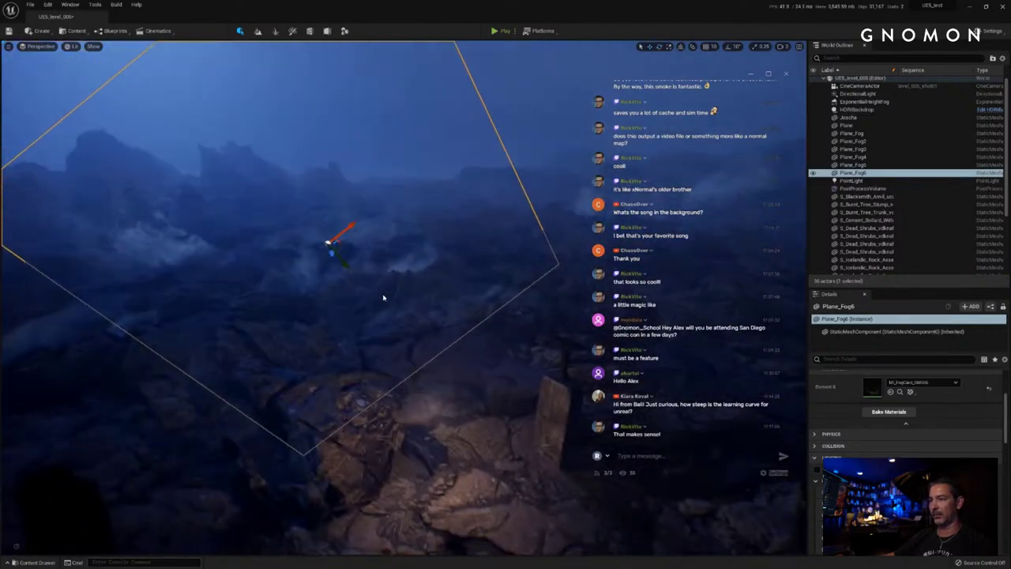
left_click_drag(336, 252, 343, 322)
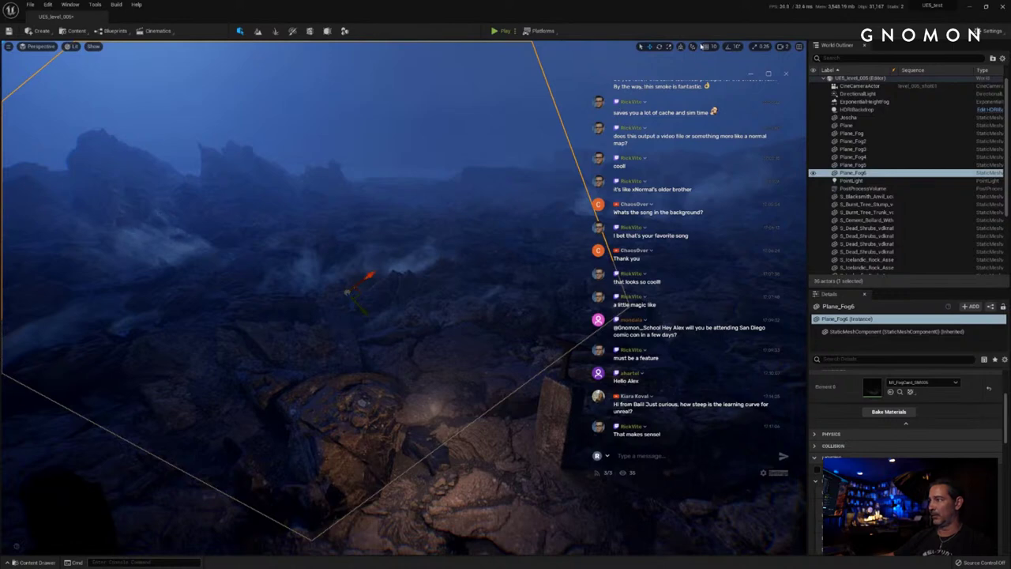
left_click(681, 46)
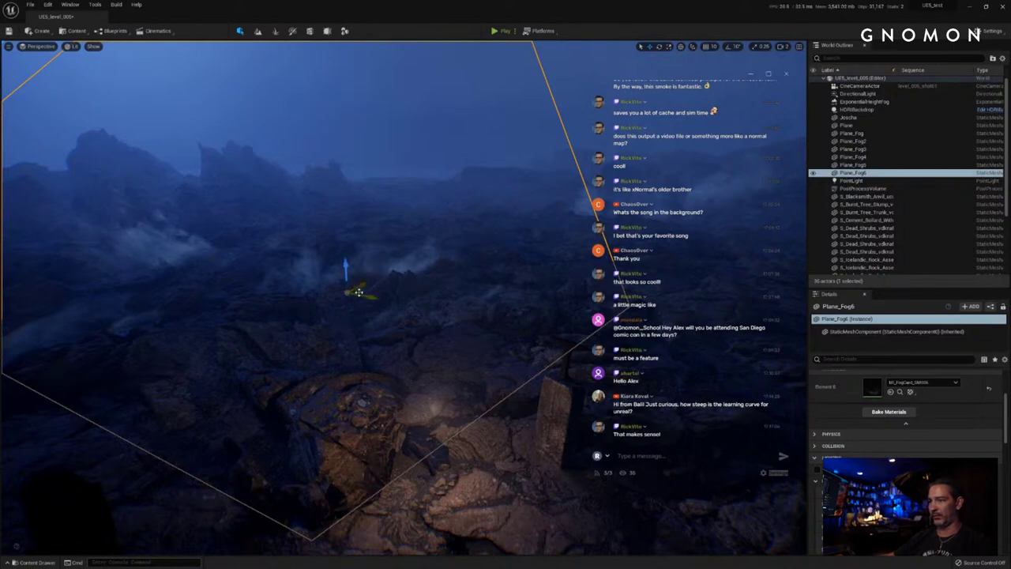
left_click_drag(358, 293, 482, 279)
key("e")
Step: Move Plane_Fog6 closer along the ground so its smoke sits just beyond the anvil pillar
mouse_move(510, 282)
right_mouse_down()
mouse_move(512, 306)
mouse_move(502, 267)
right_mouse_up()
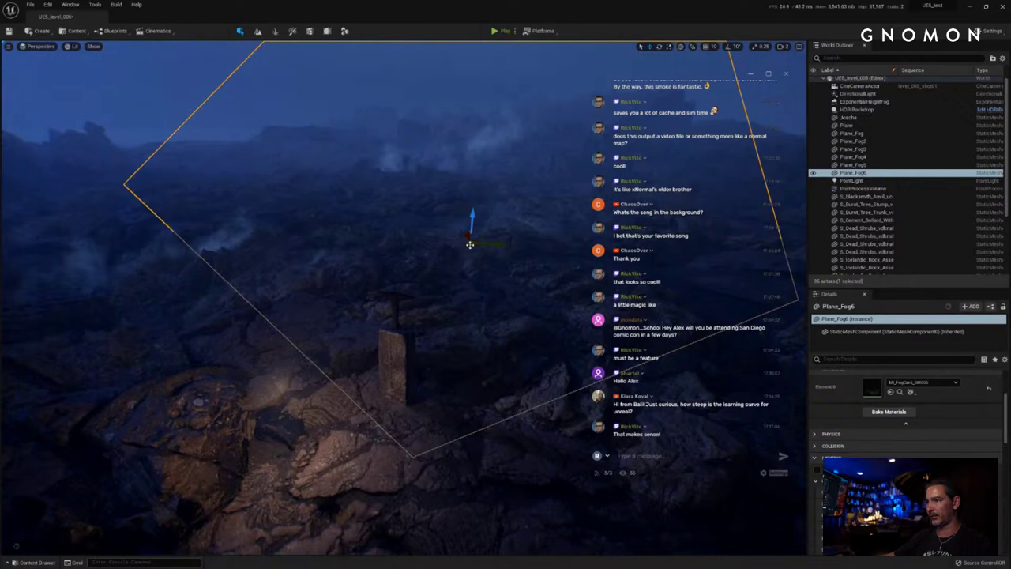
left_click_drag(469, 245, 446, 294)
right_click_drag(483, 303, 458, 354)
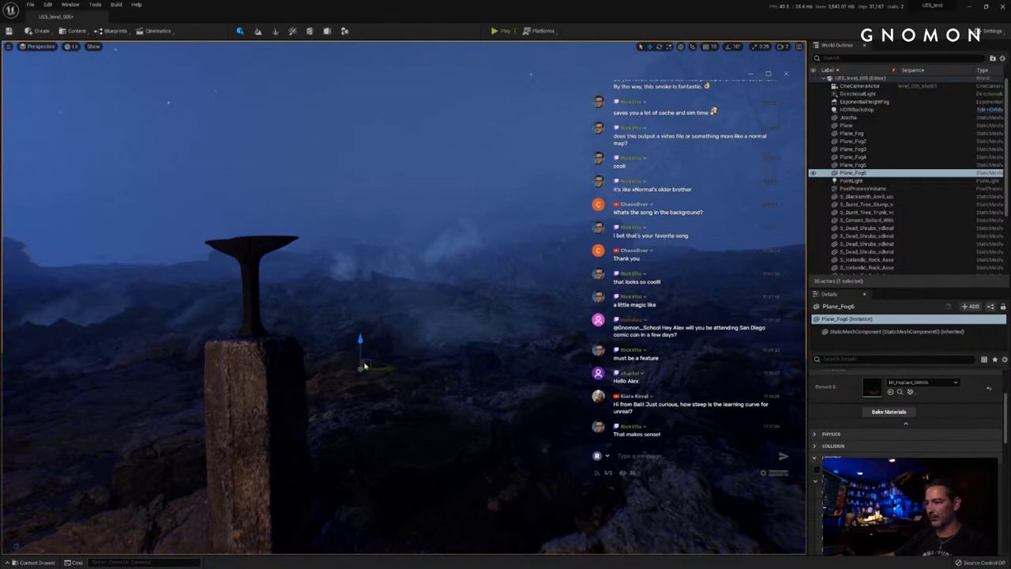
left_click_drag(365, 366, 355, 399)
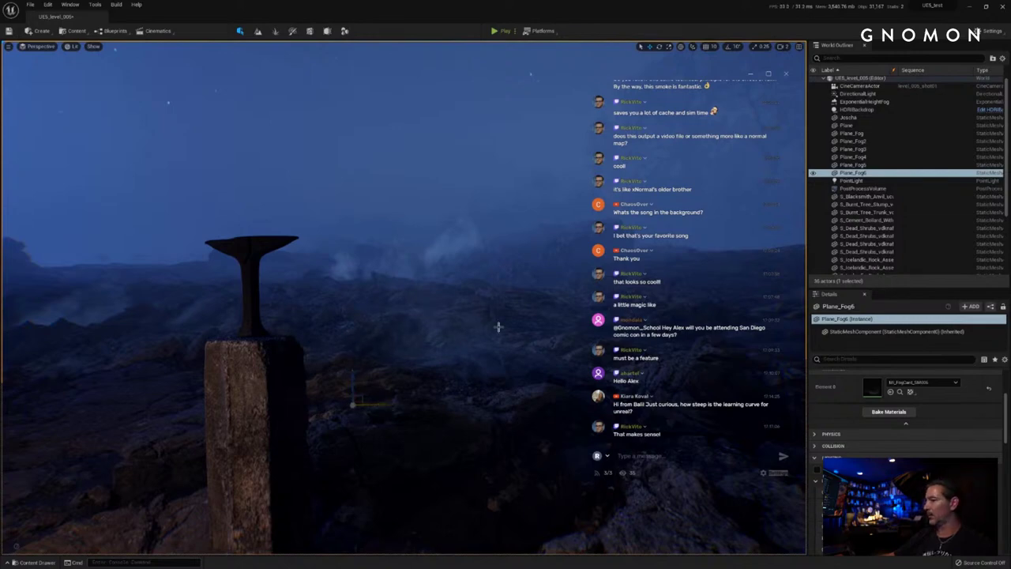
Step: Raise Plane_Fog6 slightly above the rocks behind the anvil pillar
right_click_drag(503, 326, 502, 331)
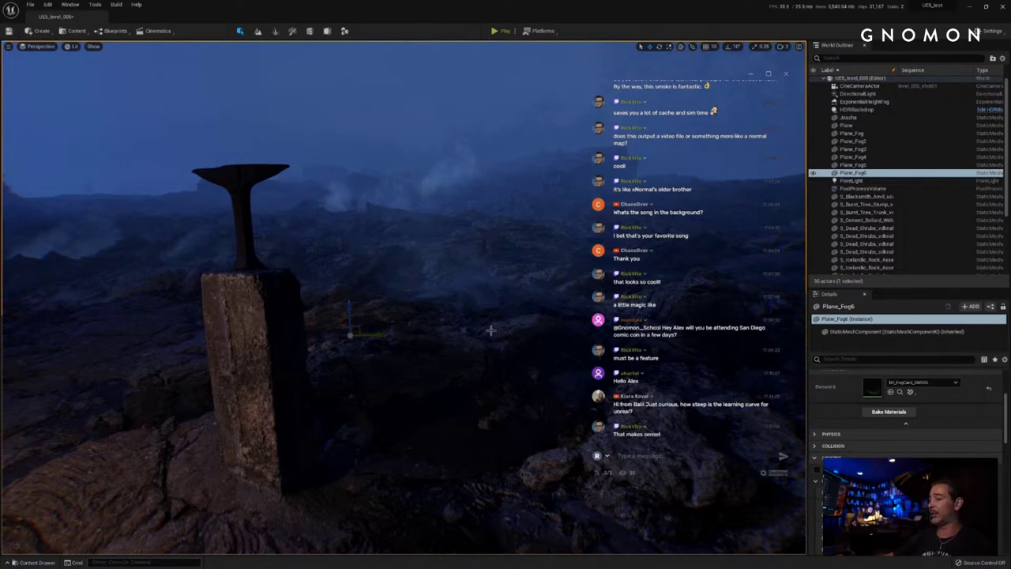
right_click_drag(448, 306, 396, 303)
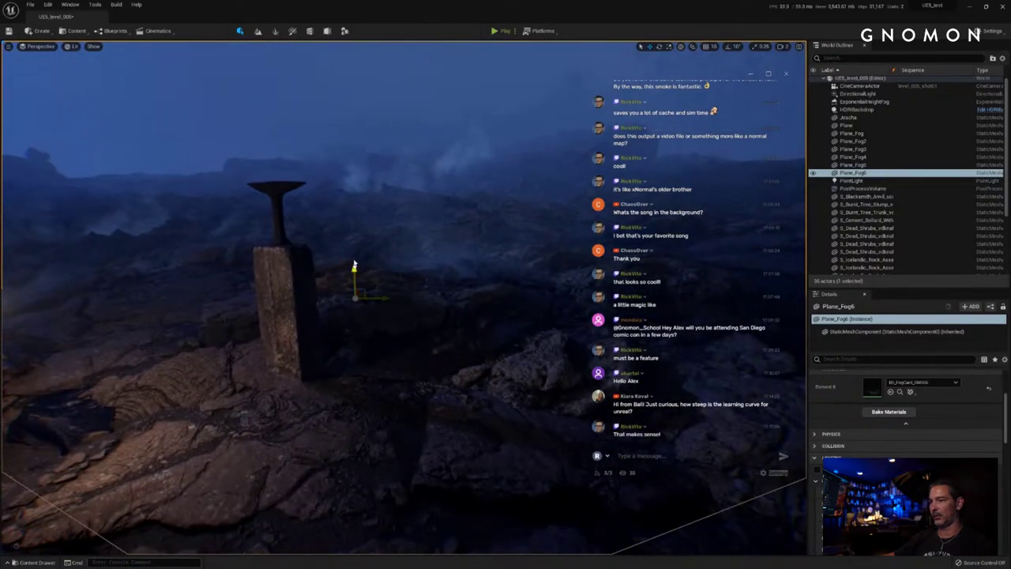
left_click_drag(354, 266, 355, 245)
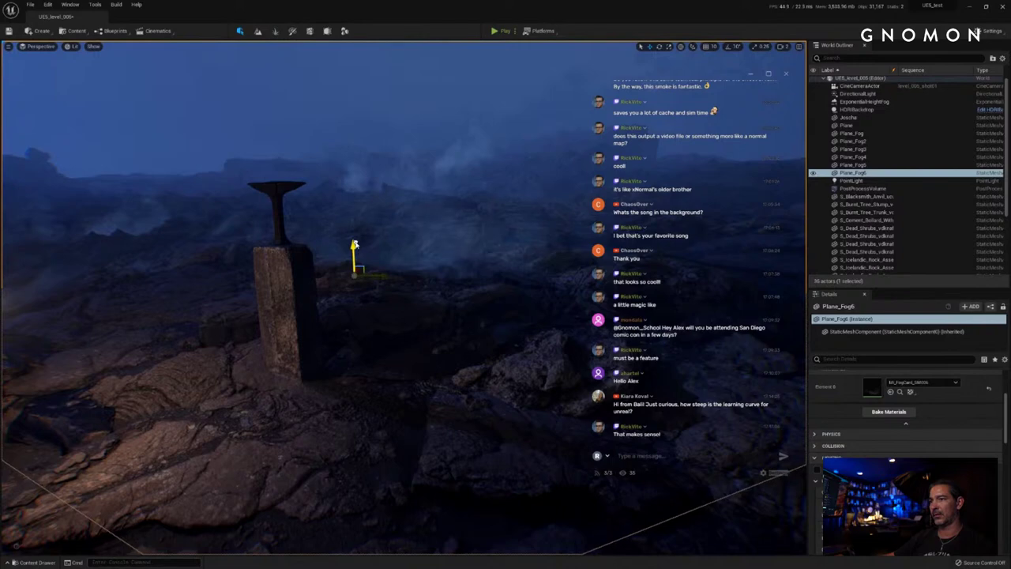
Step: Check the placement of both smoke cards around the anvil from close, ground-level and elevated views
scroll(395, 298, "up", 8)
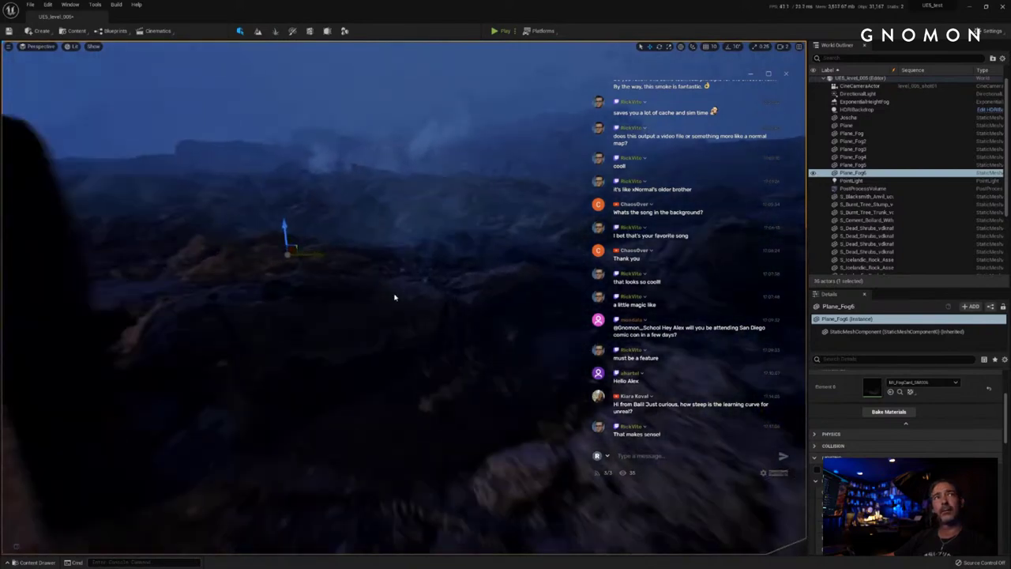
scroll(396, 298, "down", 3)
scroll(395, 298, "down", 8)
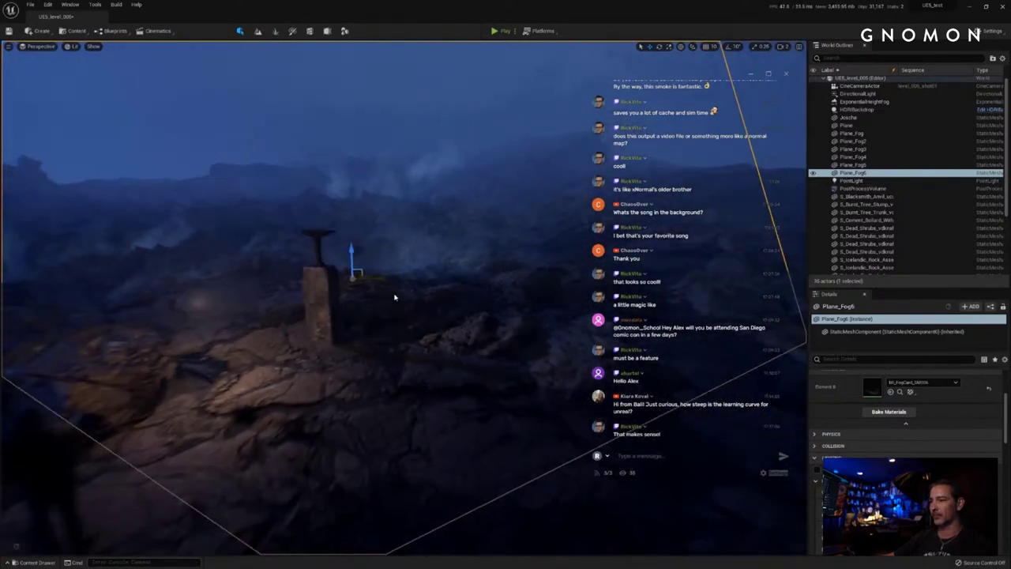
middle_click_drag(389, 297, 390, 297)
key("Left")
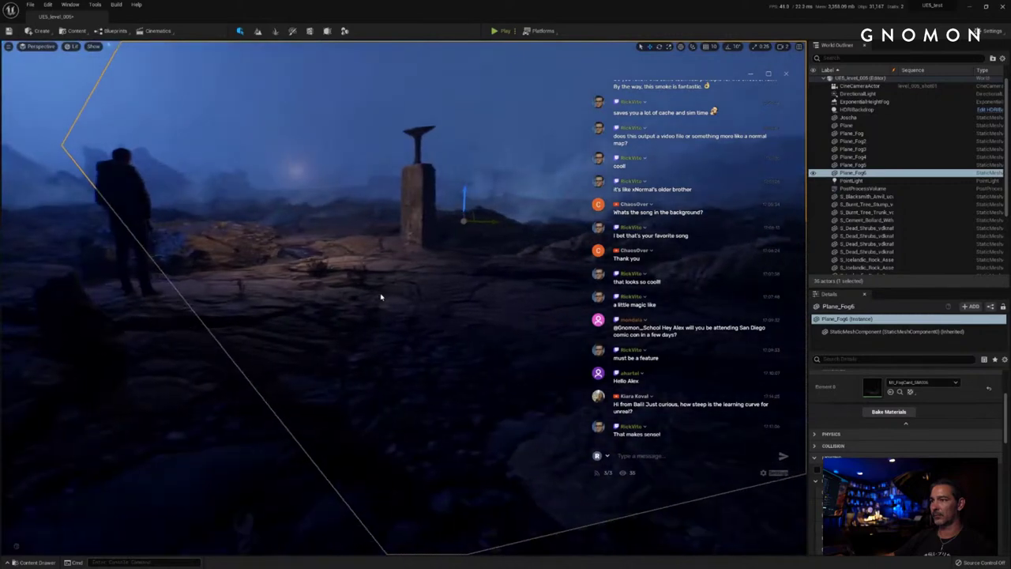
key("w")
right_click_drag(399, 301, 404, 296)
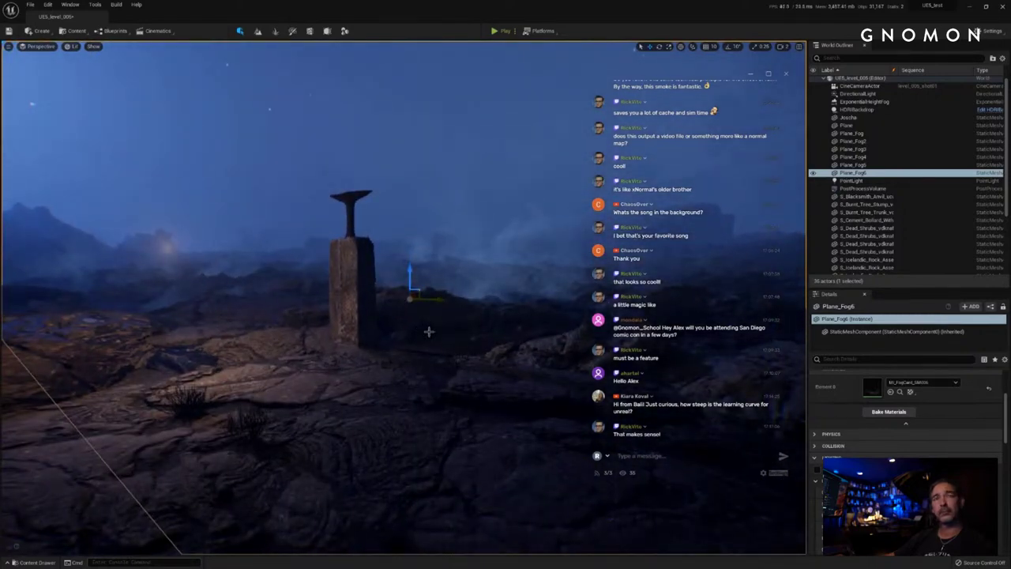
right_click_drag(433, 338, 409, 352)
key("s")
key("e")
key("Right")
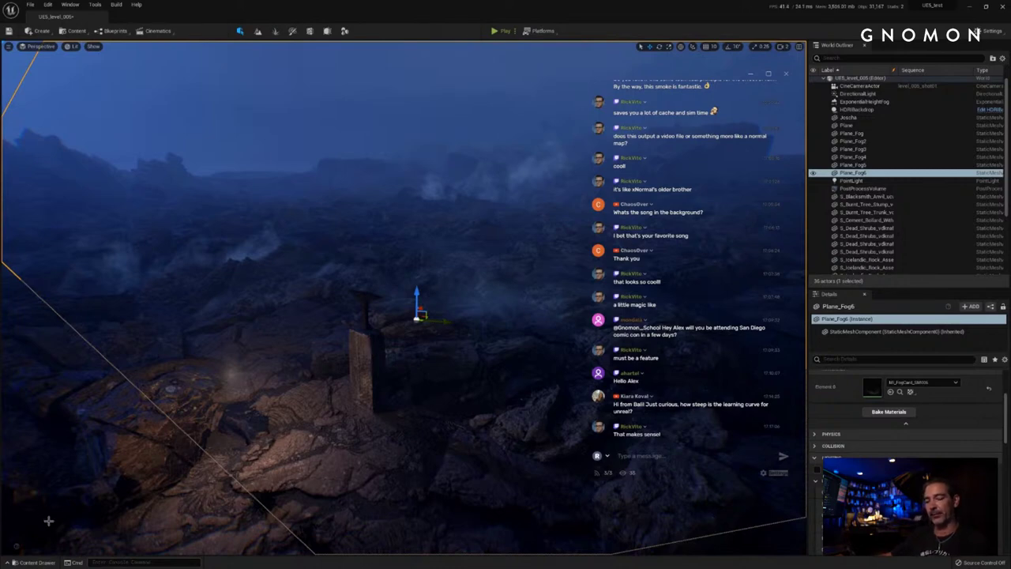
Step: Save all modified content, including the fog card materials, smoke textures and UE5_level_005
left_click(35, 561)
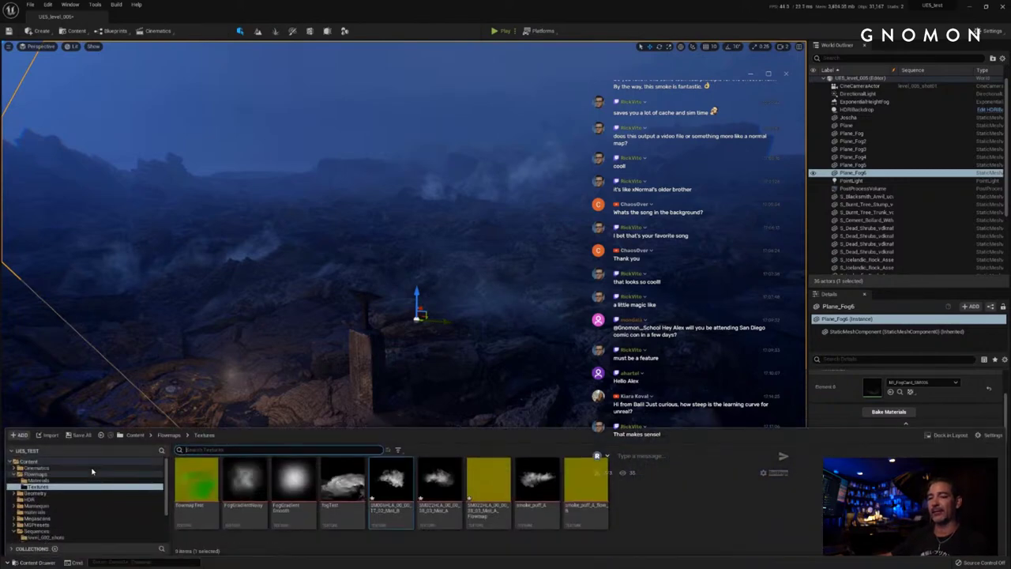
left_click(79, 435)
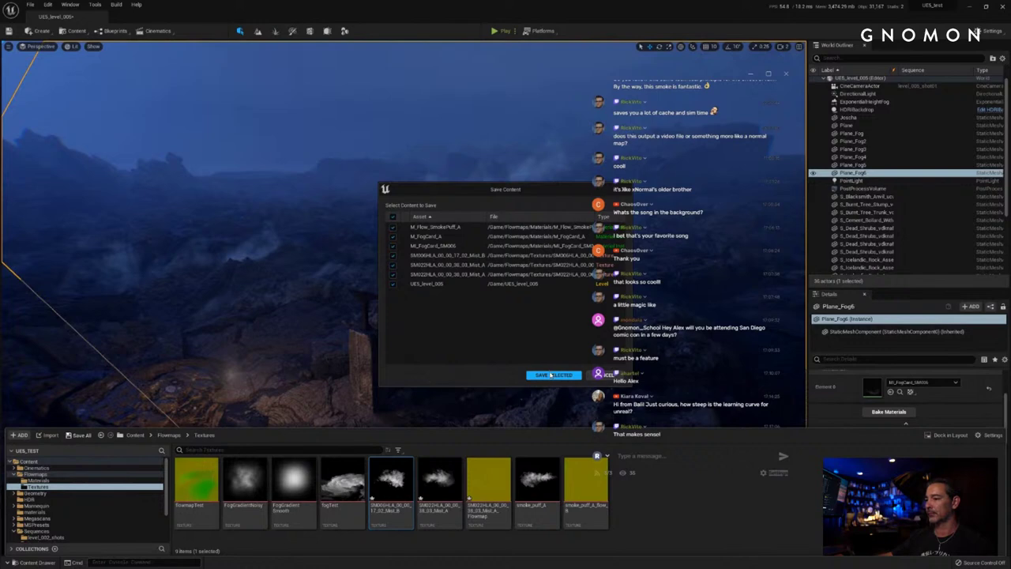
left_click(551, 375)
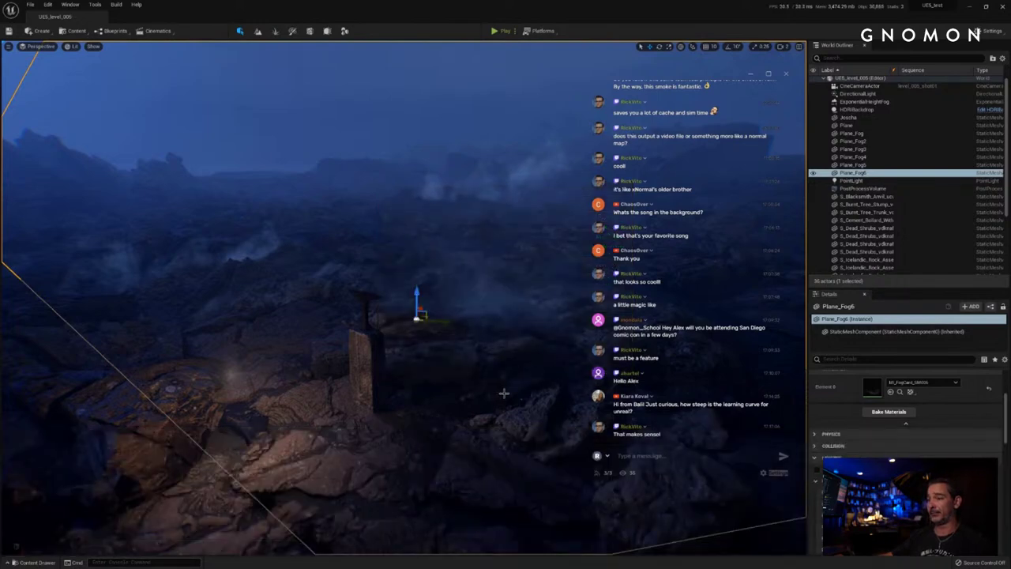
Step: Duplicate Plane_Fog6 and place the copy across the lava field, beyond the glowing rocks on the opposite side of the anvil
right_click_drag(504, 394, 505, 399)
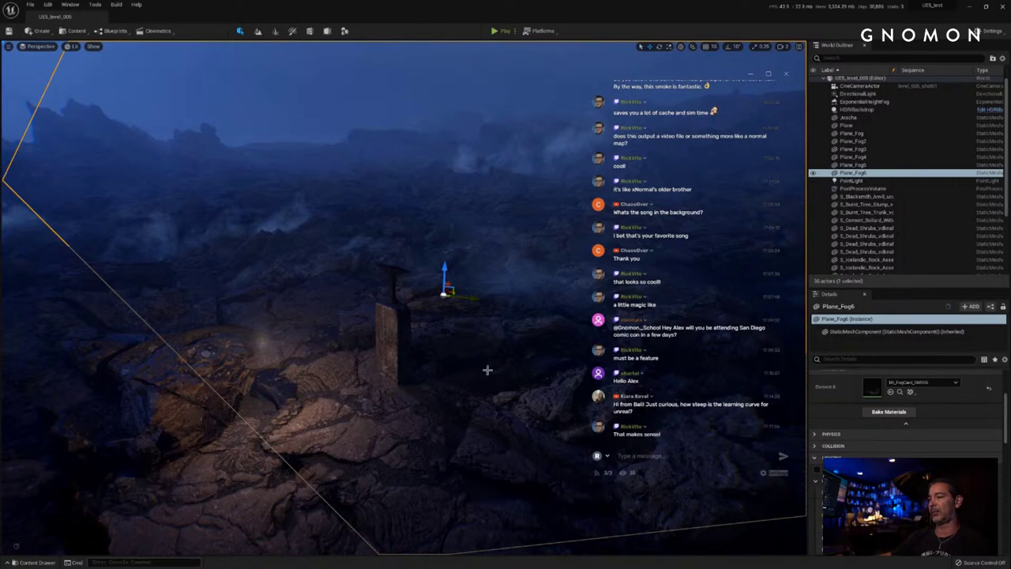
mouse_move(469, 354)
left_mouse_down("alt")
mouse_move(479, 357)
mouse_move(463, 356)
left_mouse_up("alt")
mouse_move(463, 360)
right_mouse_down()
mouse_move(495, 353)
mouse_move(482, 345)
mouse_move(477, 354)
right_mouse_up()
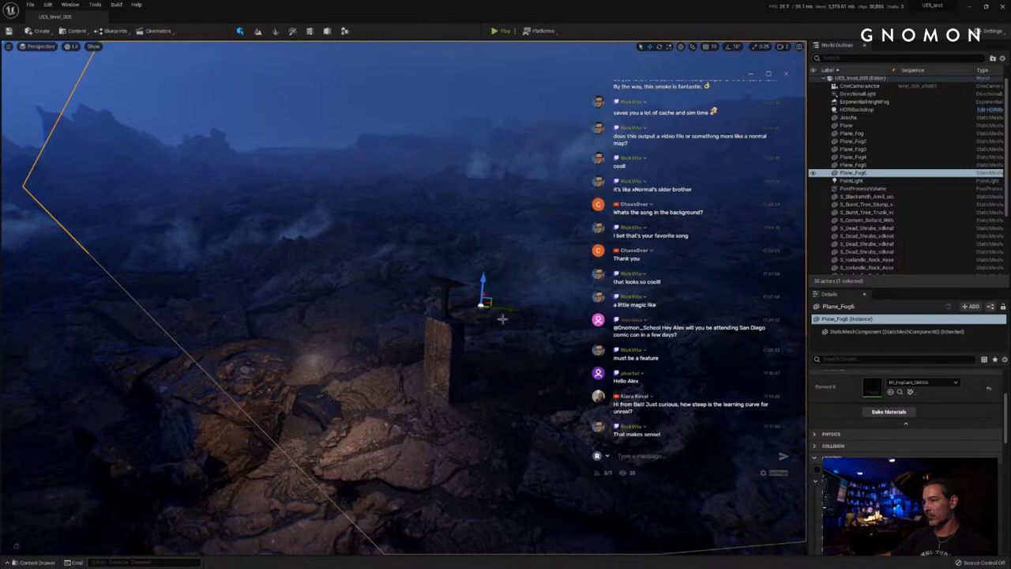
left_click_drag(515, 308, 237, 204, "alt")
Step: Rotate Plane_Fog7 to a new angle, switching the transform to local space, and frame the card in the view
key("e")
key("w")
key("e")
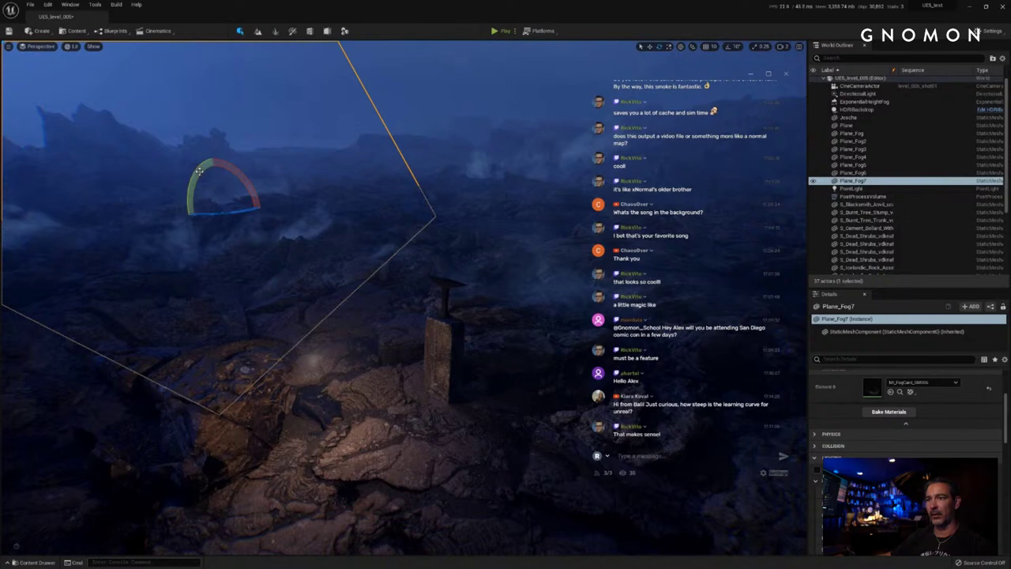
left_click_drag(198, 175, 198, 179)
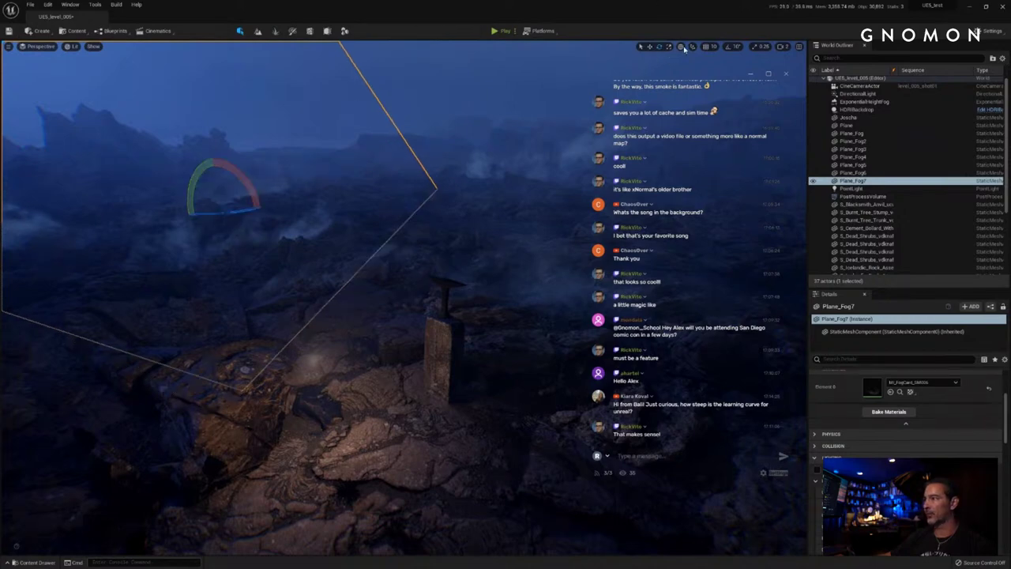
left_click_drag(204, 176, 147, 198)
key("f")
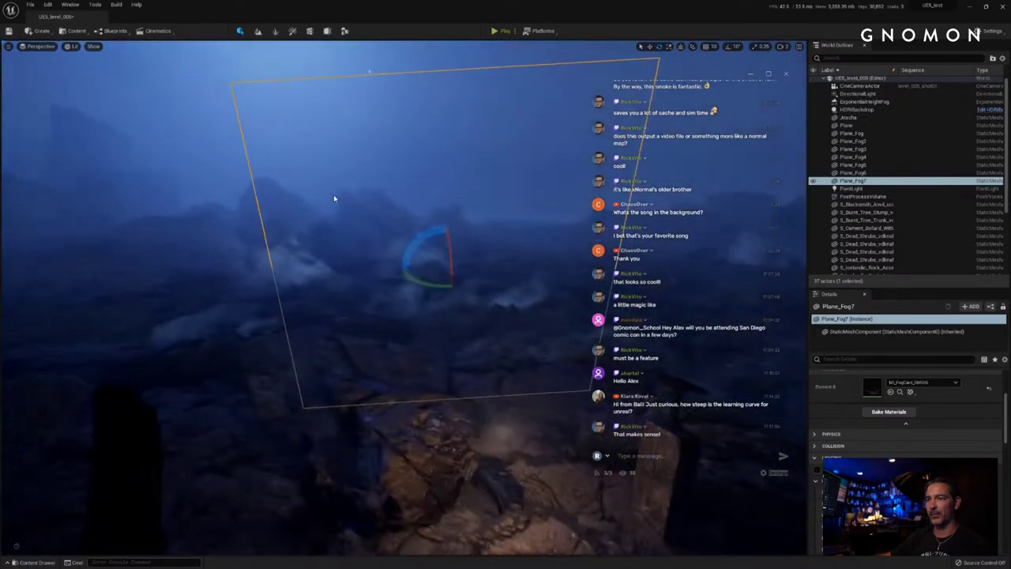
Step: Lower Plane_Fog7 so its smoke settles on the lava ground behind the standing figure, and clear the selection
right_click_drag(450, 250, 456, 250)
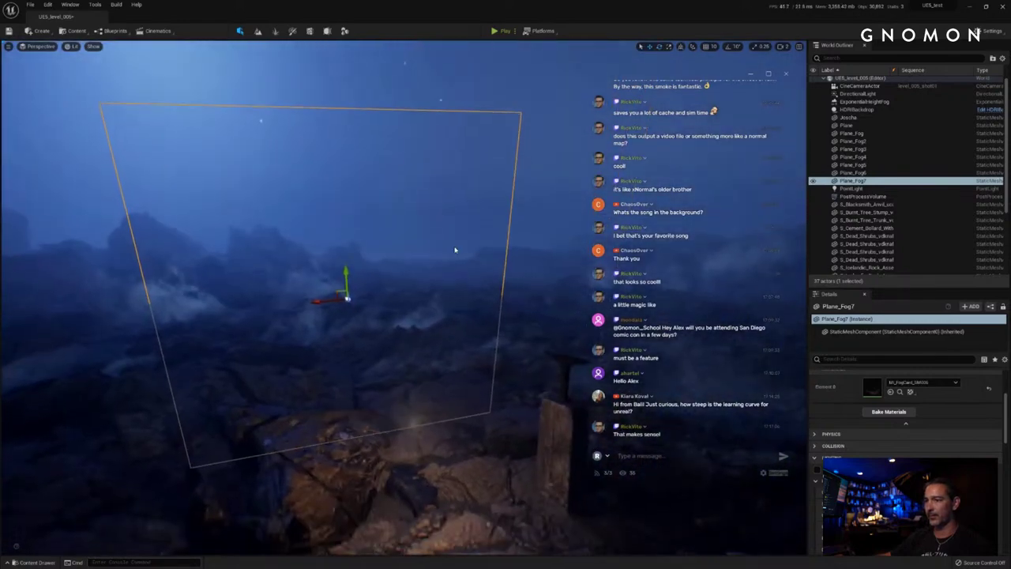
left_click_drag(346, 258, 446, 313)
right_click_drag(446, 313, 439, 316)
key("s")
key("q")
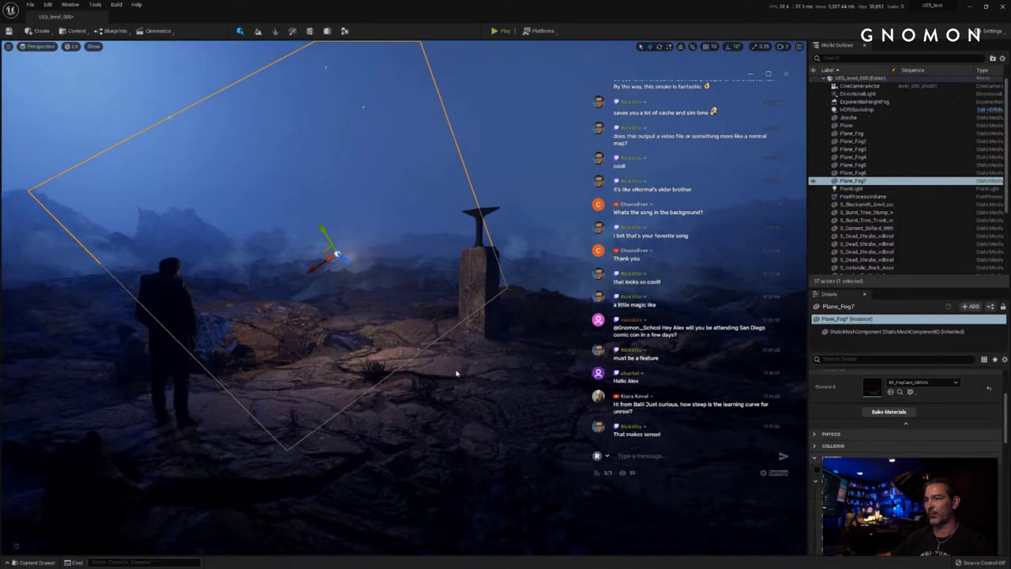
key("Escape")
right_click_drag(463, 366, 438, 366)
key("w")
key("w")
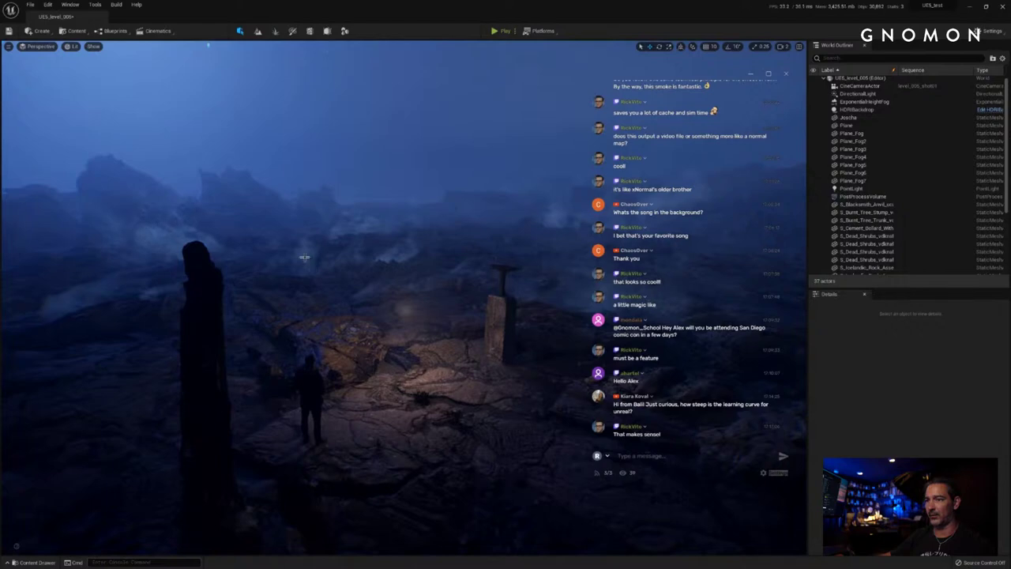
Step: Duplicate the original Plane_Fog card and place the copy beyond the anvil pillar, over the empty rocks
left_click(304, 257)
left_click(859, 134)
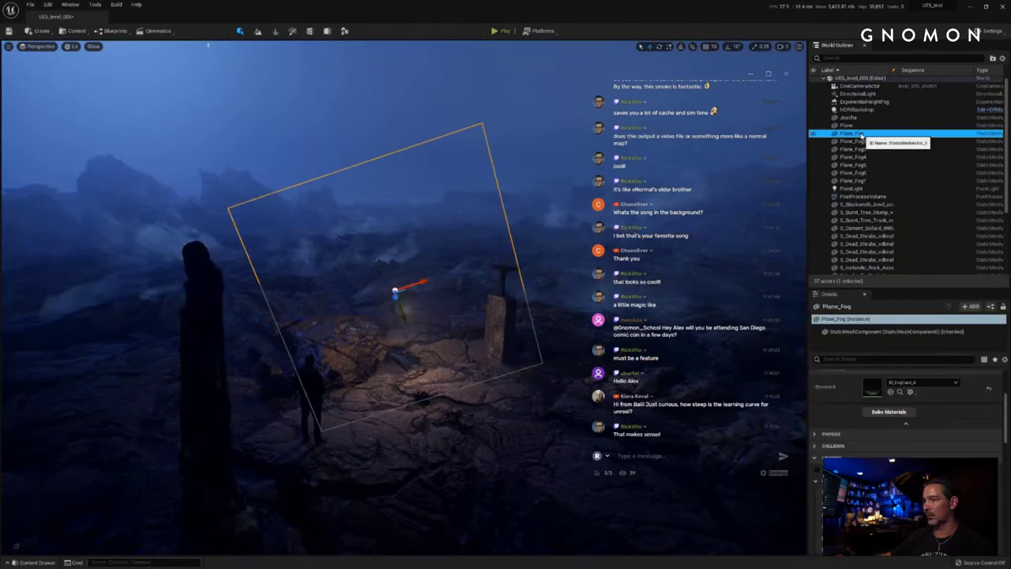
right_click_drag(411, 293, 384, 285)
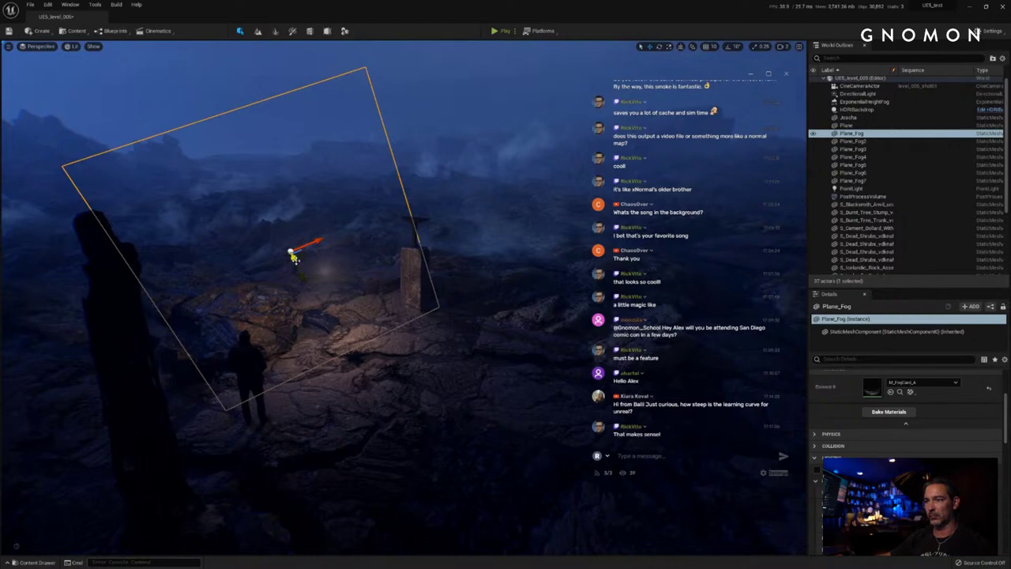
left_click_drag(293, 257, 663, 210, "alt")
Step: Rotate Plane_Fog8 so the card stands at a better angle to the view beyond the anvil
right_click_drag(525, 243, 543, 246)
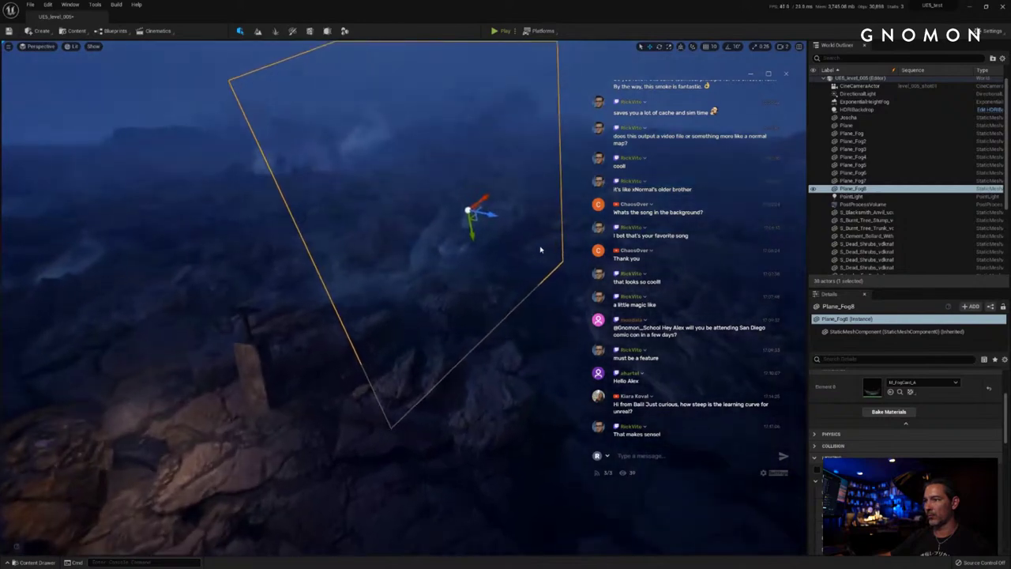
key("e")
left_click_drag(478, 221, 487, 169)
key("w")
Step: Move Plane_Fog8 farther back over the lava field, shift it sideways, and lower it toward the ground
right_click_drag(382, 263, 316, 218)
left_click_drag(285, 213, 212, 170)
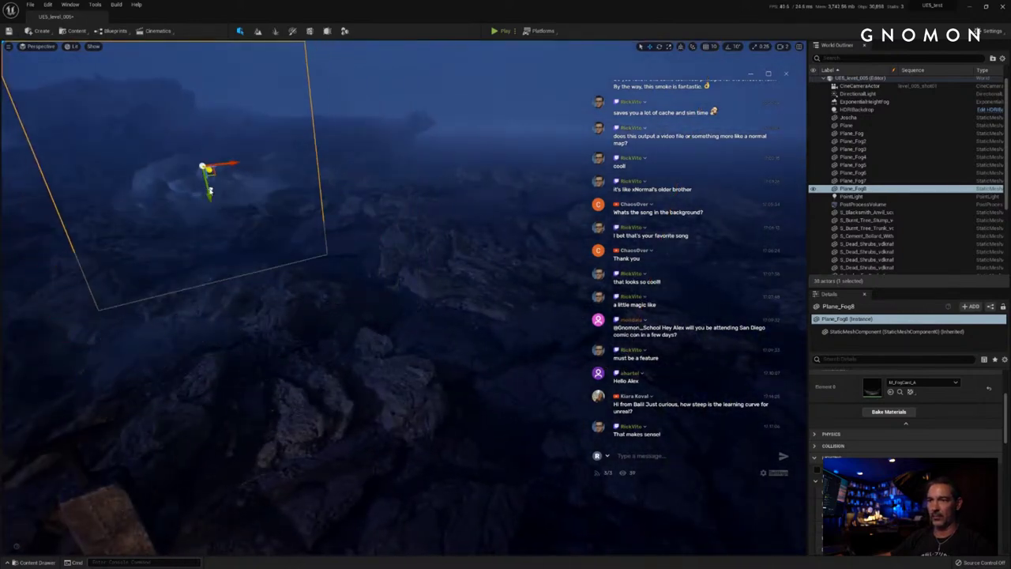
right_click_drag(305, 219, 335, 215)
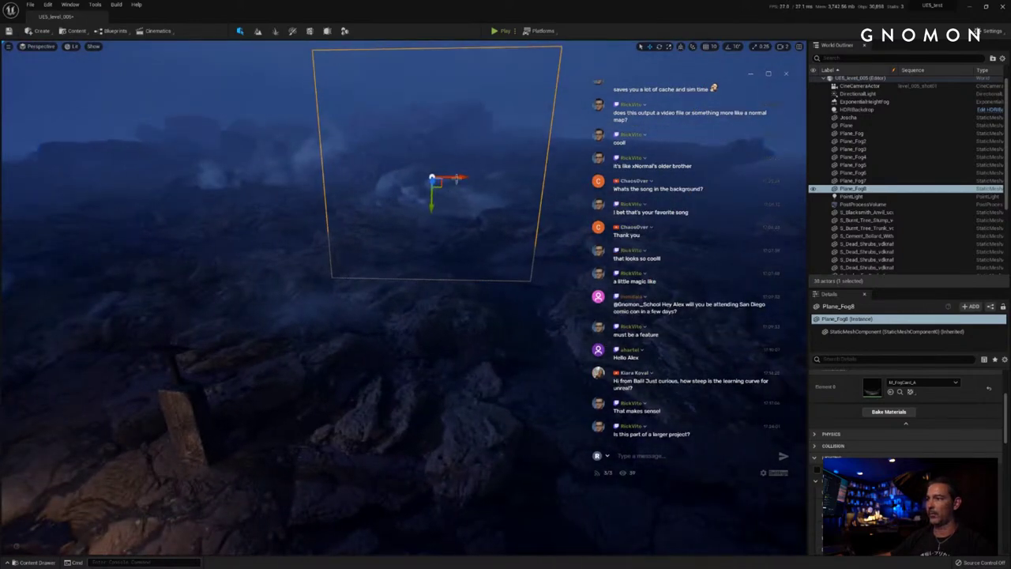
left_click_drag(457, 179, 399, 249)
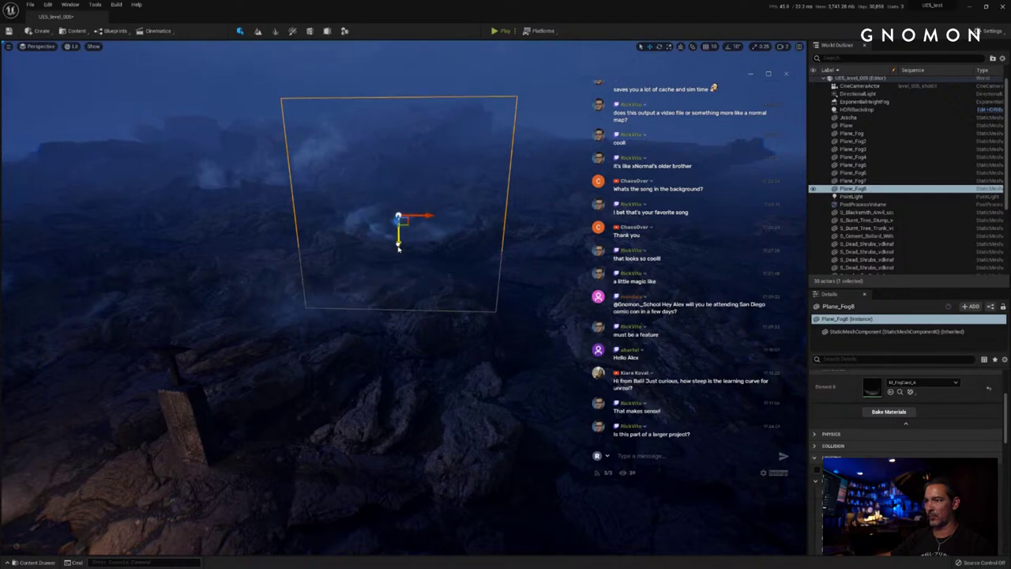
right_click_drag(398, 247, 374, 309)
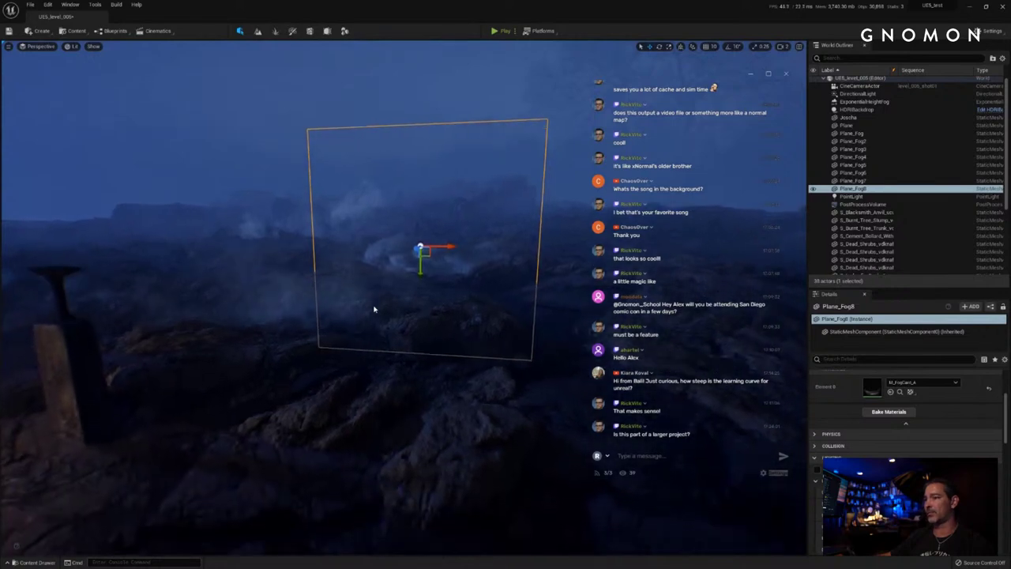
Step: Scale Plane_Fog8 up uniformly so its smoke covers a wider patch of the distant rocks
key("e")
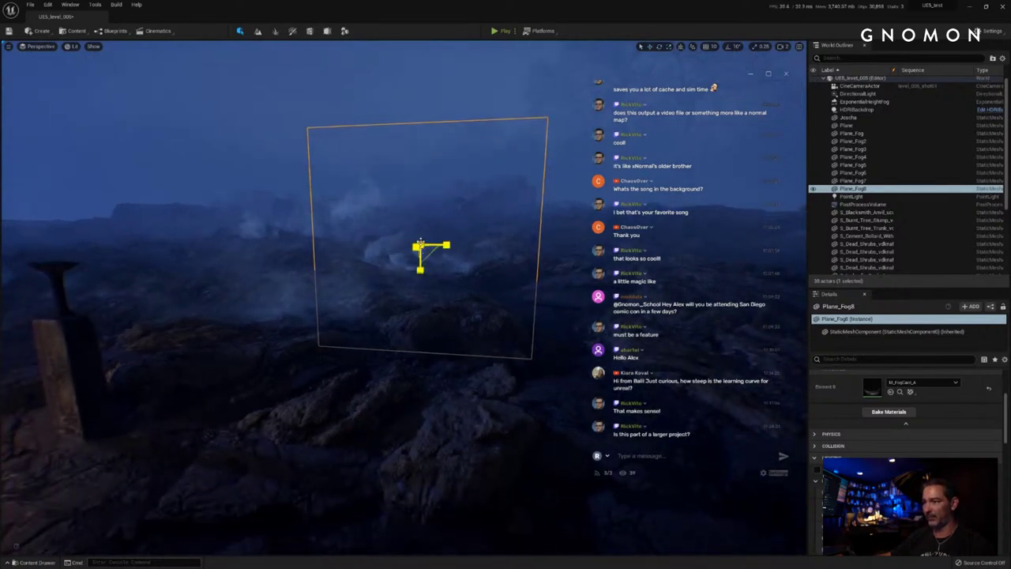
left_click_drag(420, 242, 445, 215)
right_click_drag(418, 325, 431, 285)
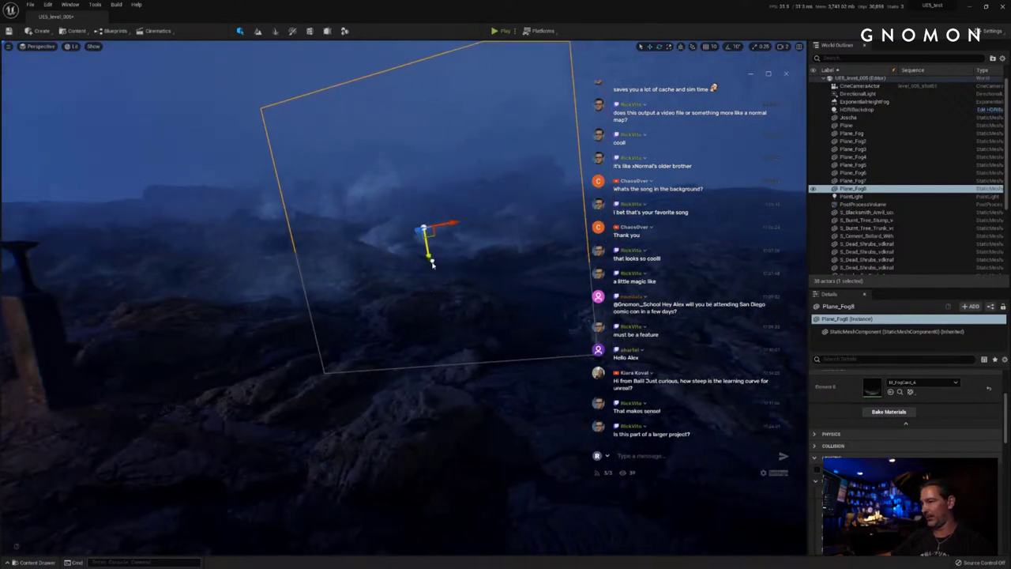
Step: Nudge Plane_Fog8 down slightly, slide it sideways away from the anvil, and adjust its depth over the rocks
left_click_drag(433, 264, 433, 266)
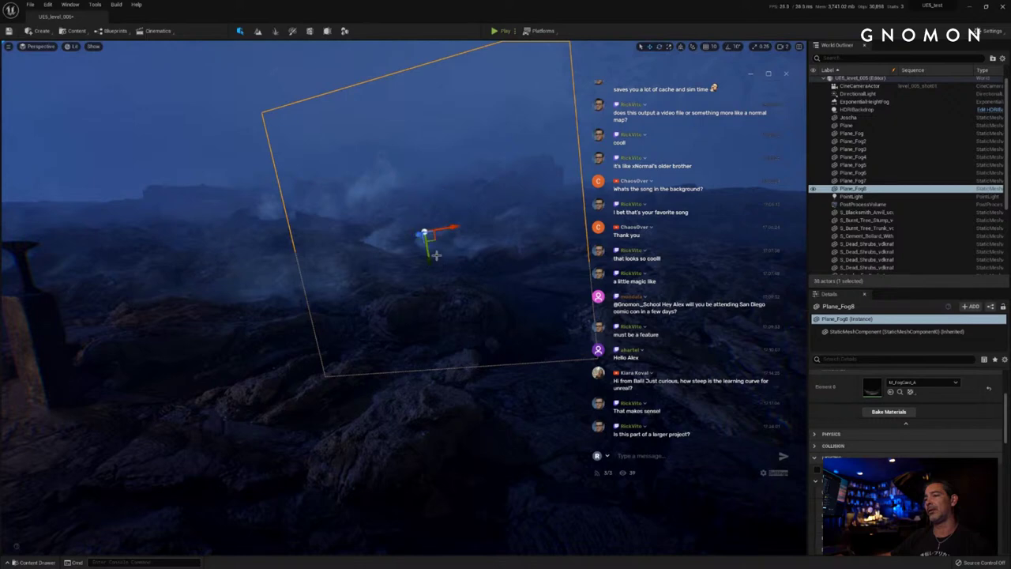
mouse_move(451, 227)
left_mouse_down()
mouse_move(466, 226)
mouse_move(450, 229)
left_mouse_up()
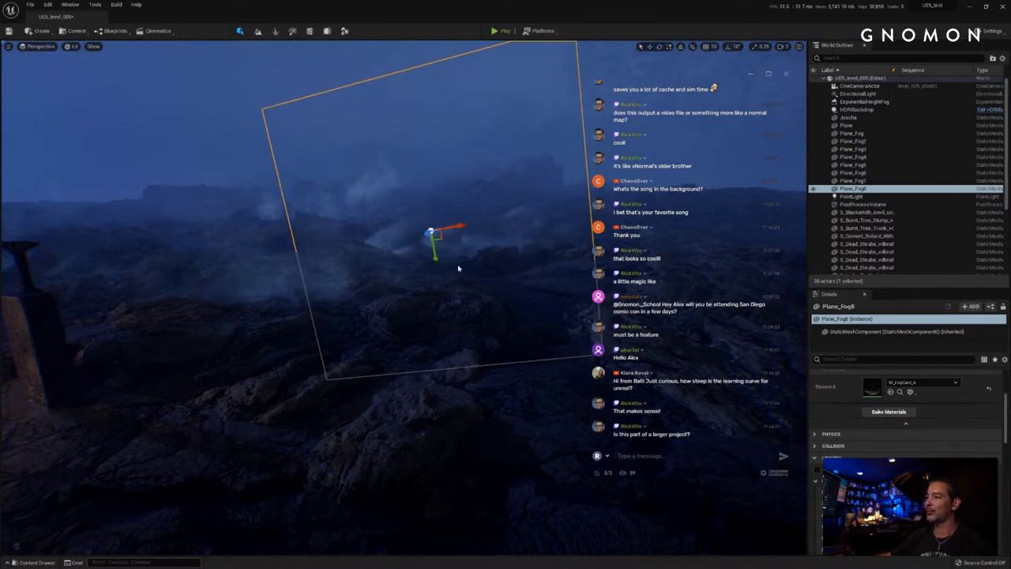
key("d")
right_click_drag(458, 268, 458, 269)
left_click_drag(365, 229, 379, 228)
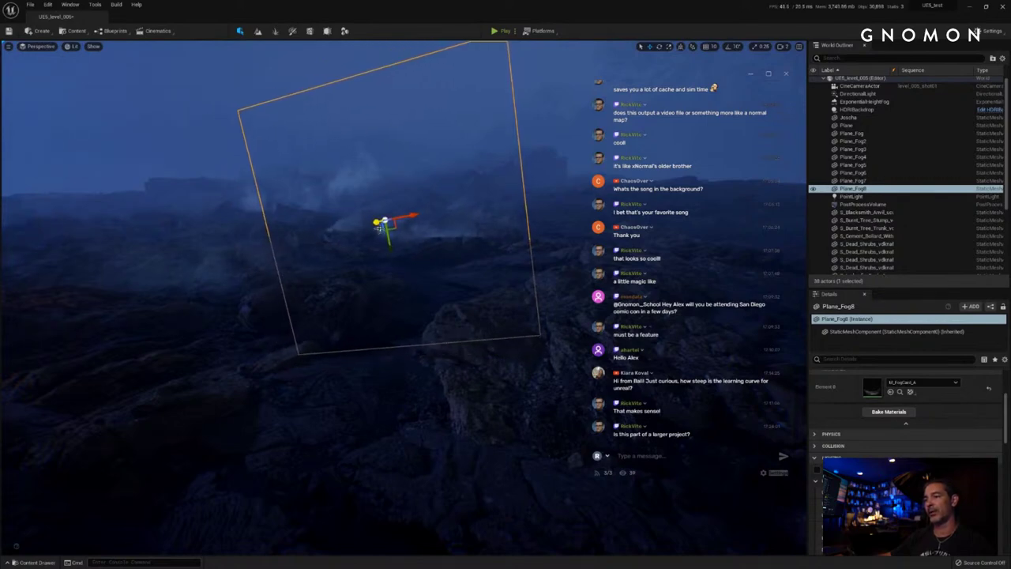
right_click_drag(366, 290, 366, 288)
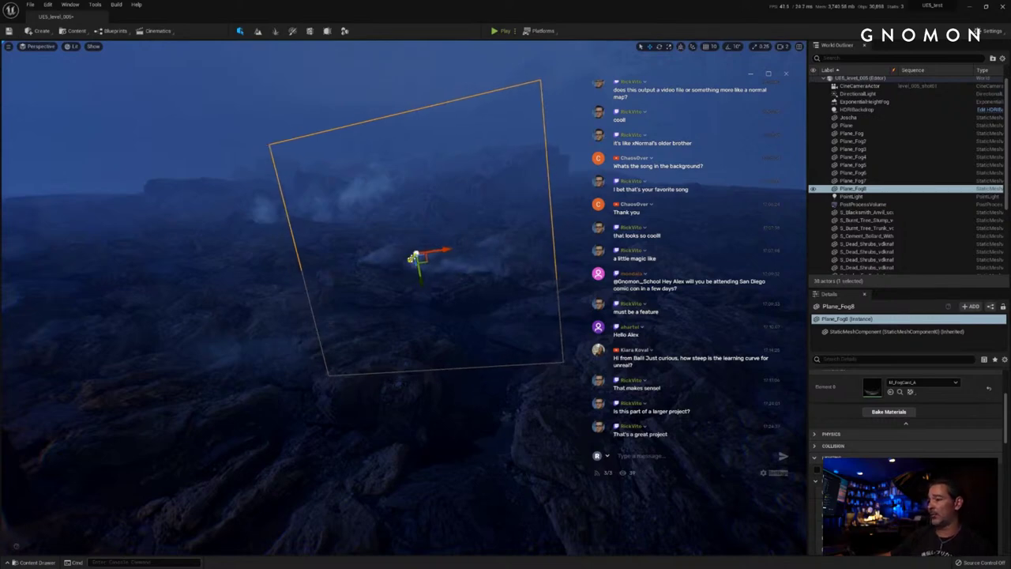
Step: Slide Plane_Fog8 back toward the anvil side and fine-tune its distance along the lava field
left_click_drag(410, 263, 434, 258)
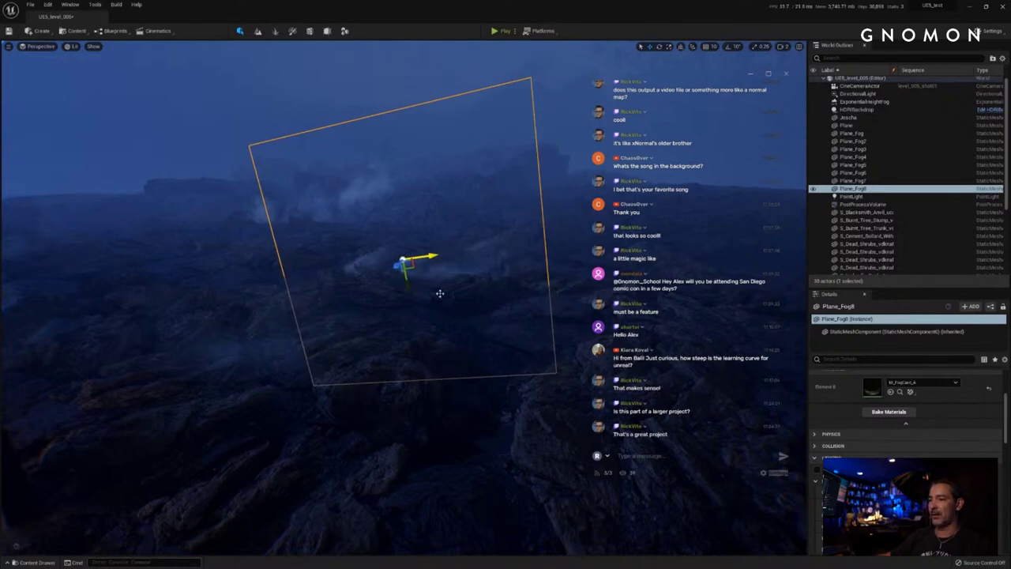
mouse_move(441, 293)
right_mouse_down()
mouse_move(445, 301)
mouse_move(433, 293)
mouse_move(447, 292)
right_mouse_up()
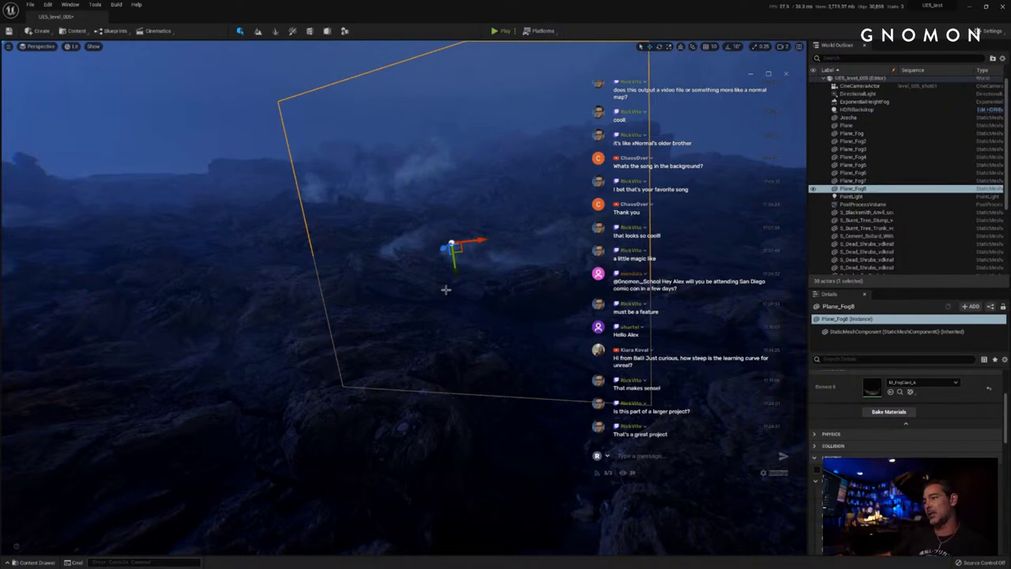
right_click_drag(447, 290, 450, 296)
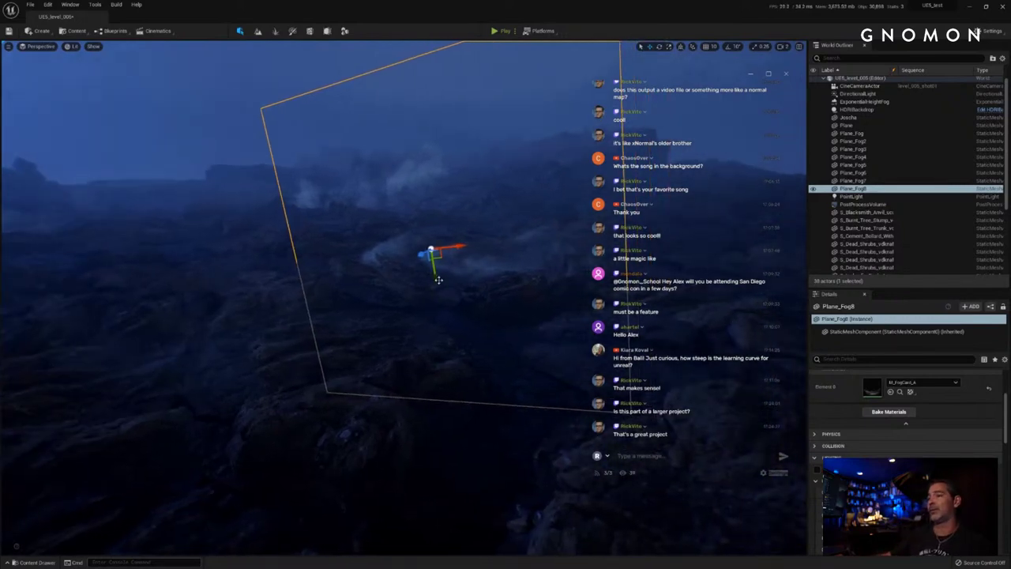
mouse_move(422, 252)
left_mouse_down()
mouse_move(415, 266)
mouse_move(425, 262)
left_mouse_up()
right_click_drag(433, 302, 439, 308)
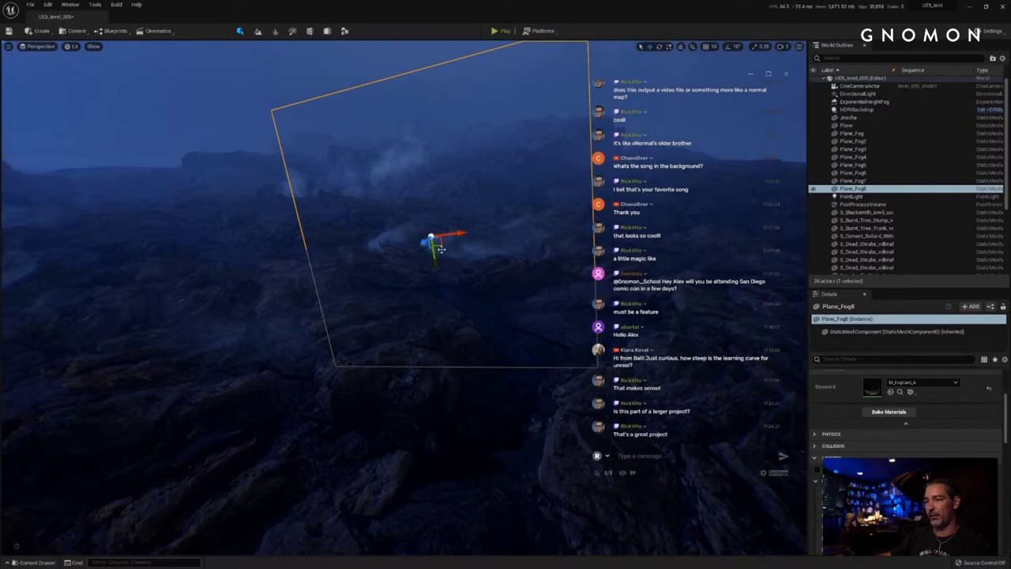
Step: Rotate Plane_Fog8 slightly to refine how its smoke lies along the ground
left_click_drag(456, 208, 456, 249)
key("w")
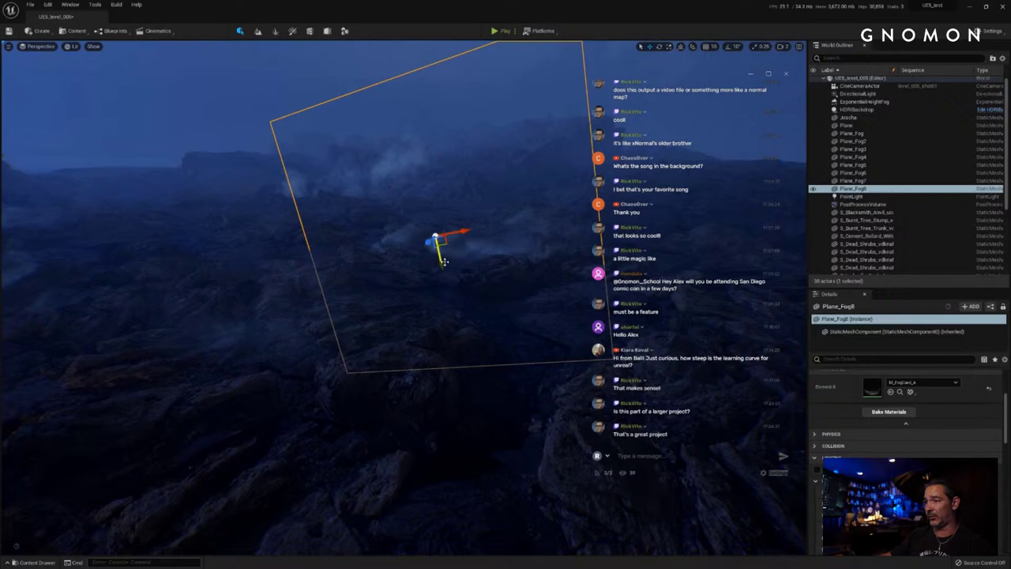
right_click_drag(448, 262, 448, 262)
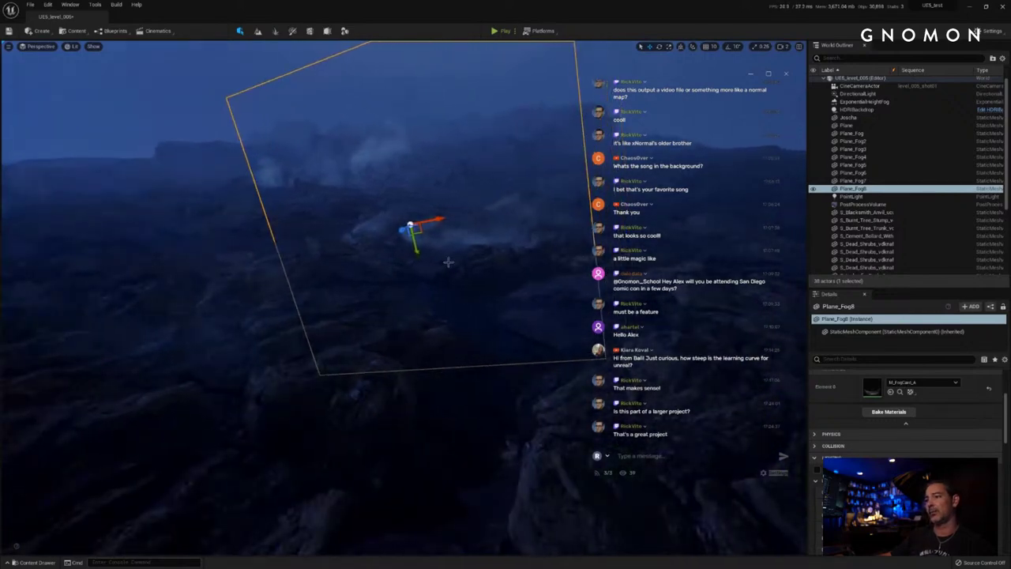
Step: Check the smoke cards around the anvil with nothing selected in the level
right_click_drag(270, 253, 248, 259)
left_click(487, 231)
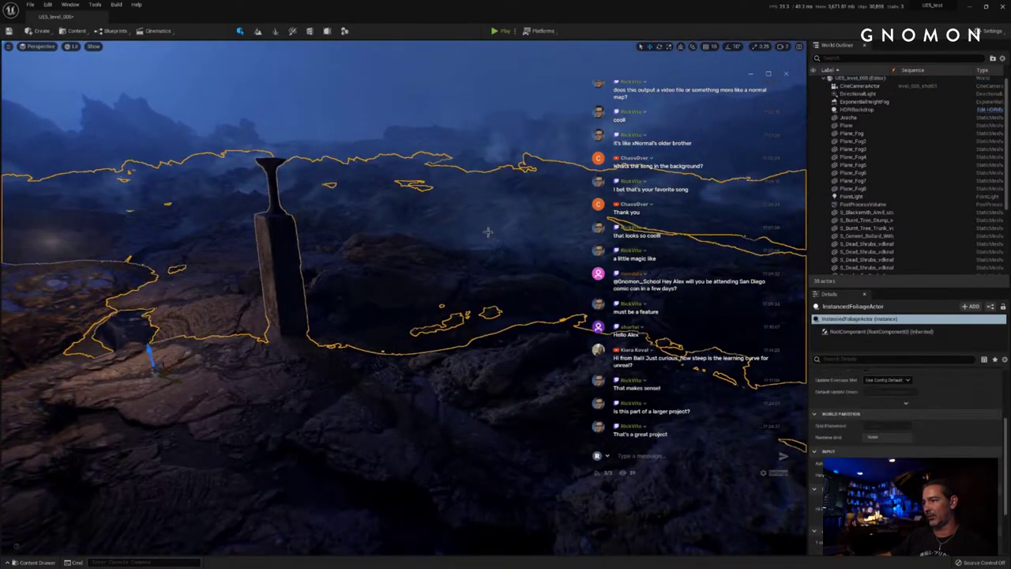
right_click_drag(478, 239, 448, 231)
key("Escape")
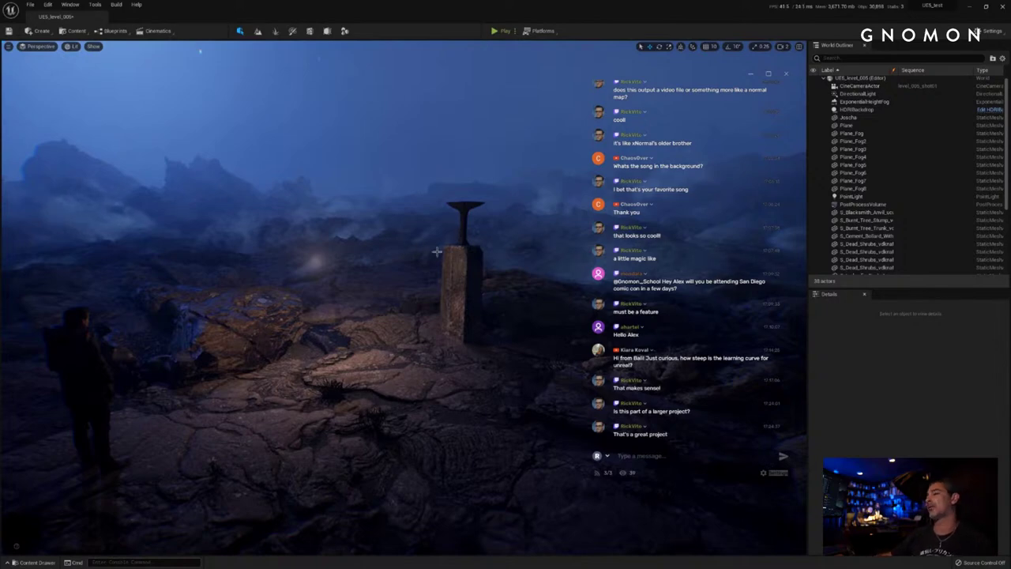
Step: Review the scene near the standing figure, and switch the viewport to look through the CineCameraActor
right_click_drag(432, 257, 401, 291)
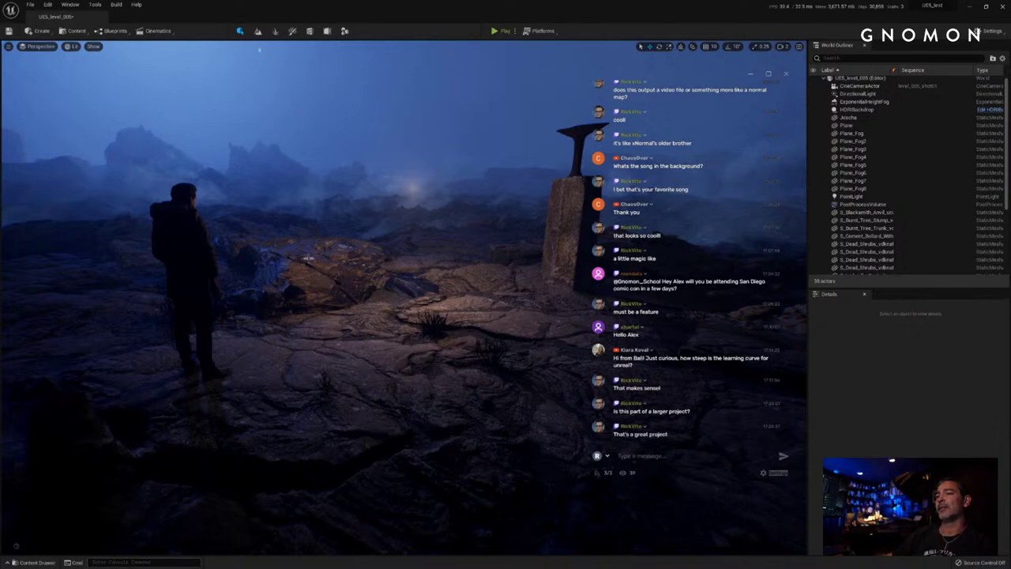
right_click_drag(308, 257, 332, 272)
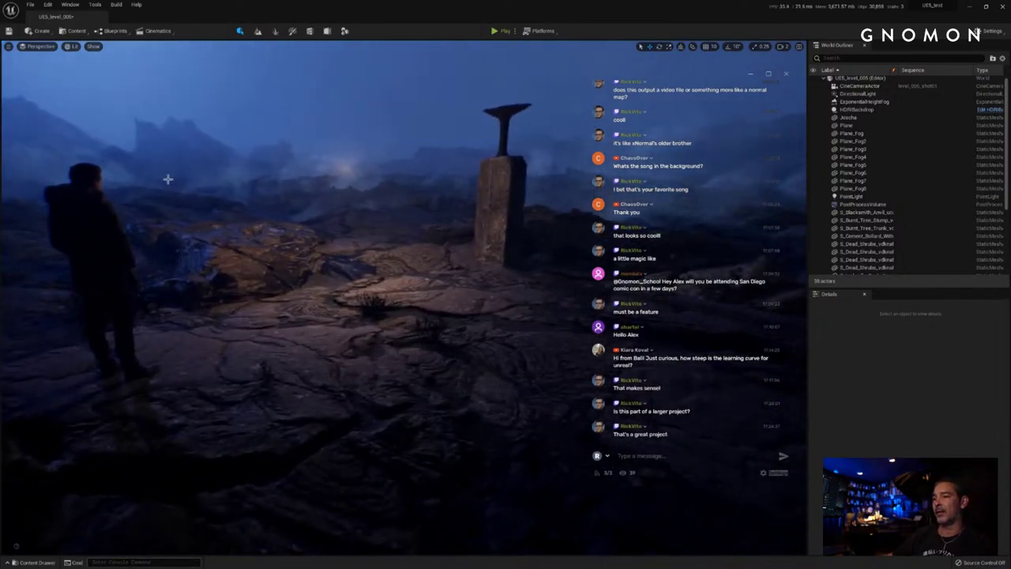
left_click(48, 46)
left_click(71, 134)
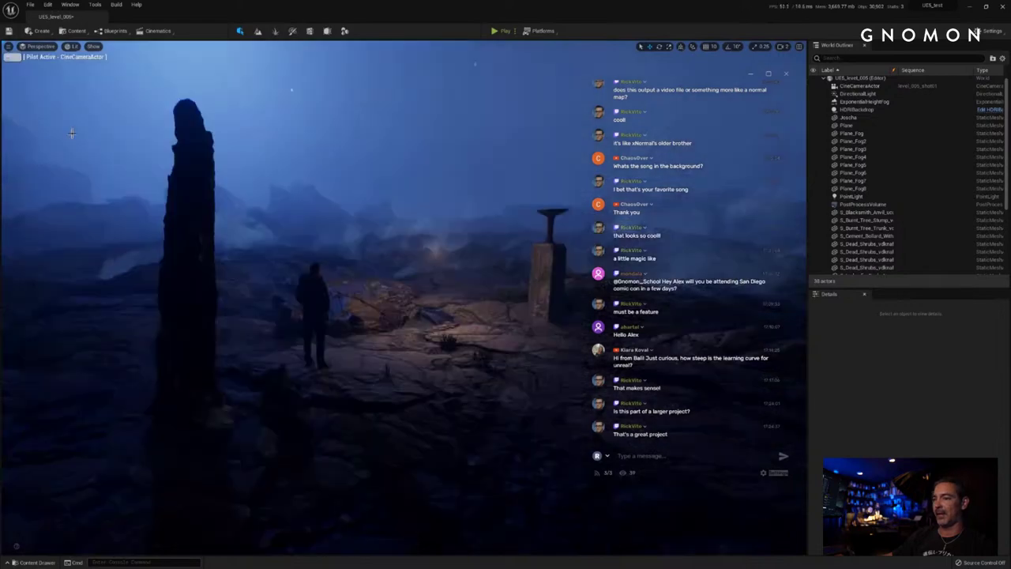
Step: Switch the viewport to the cinematic layout with playback controls, leaving the piloted camera
left_click(48, 47)
left_click(69, 158)
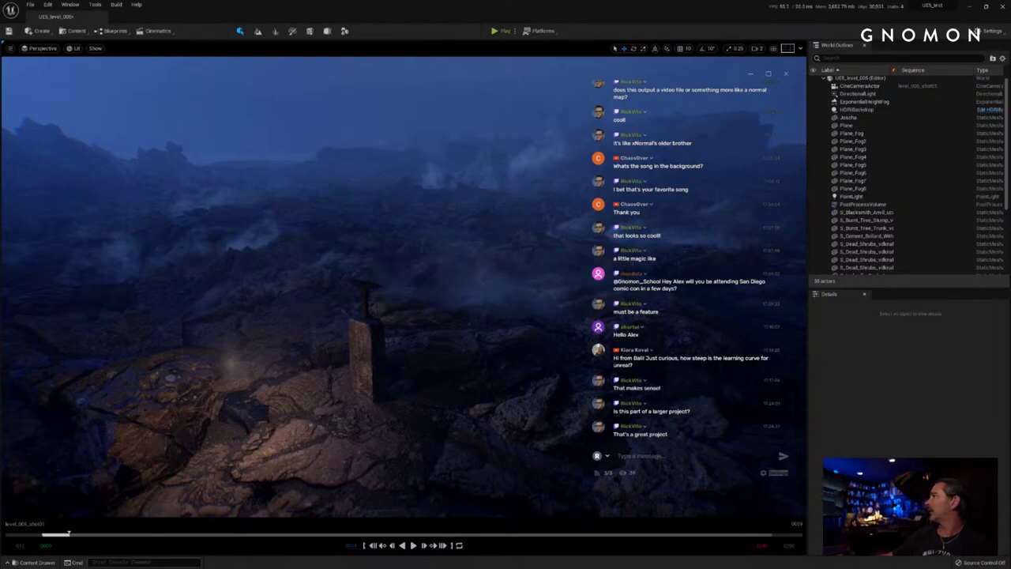
Step: Bring the Sequencer window over the viewport, enlarge it to show the whole camera track, and move the chat window aside
left_click_drag(1, 48, 361, 221)
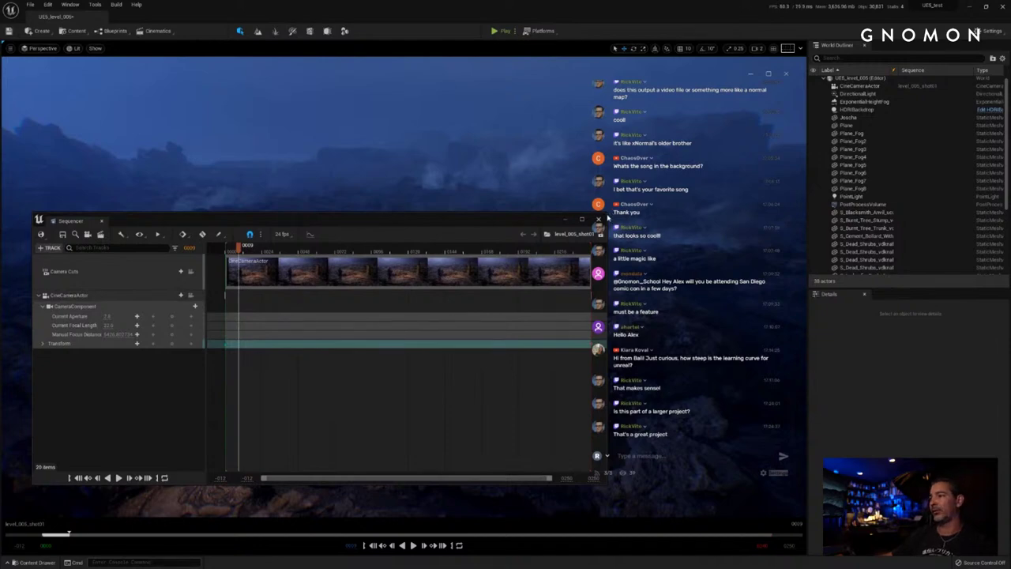
left_click_drag(601, 214, 719, 145)
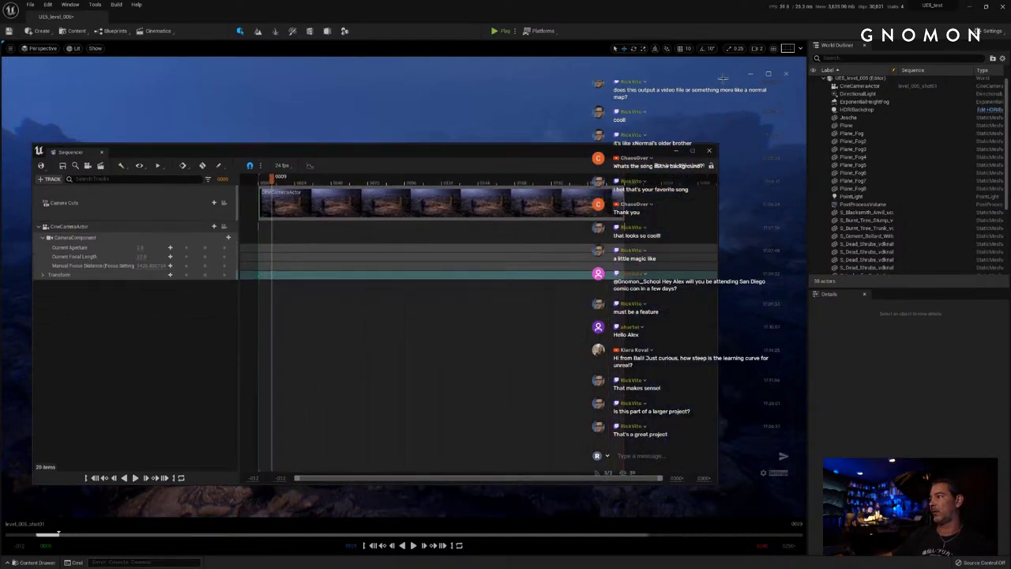
left_click_drag(722, 76, 885, 98)
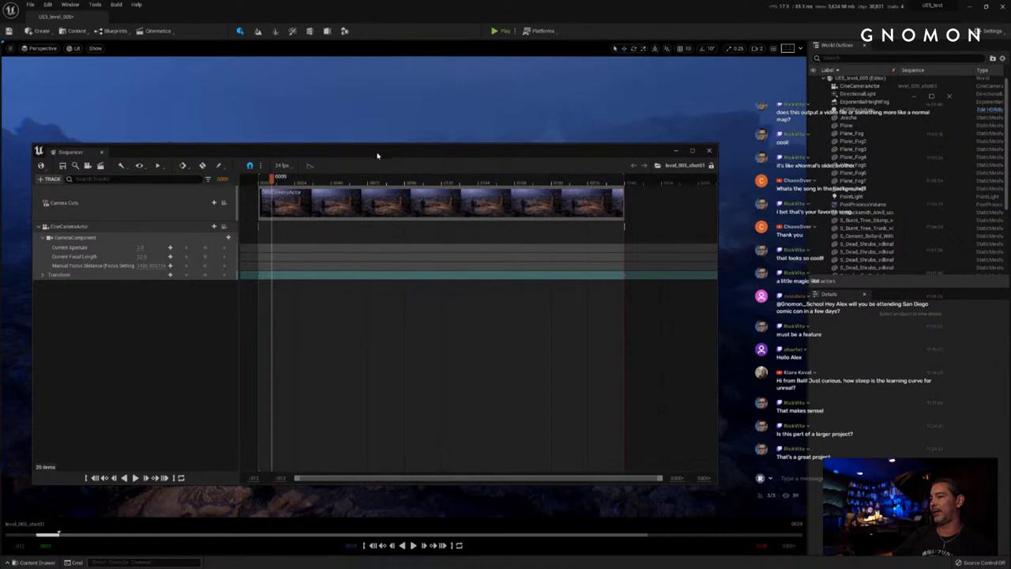
left_click_drag(383, 153, 408, 177)
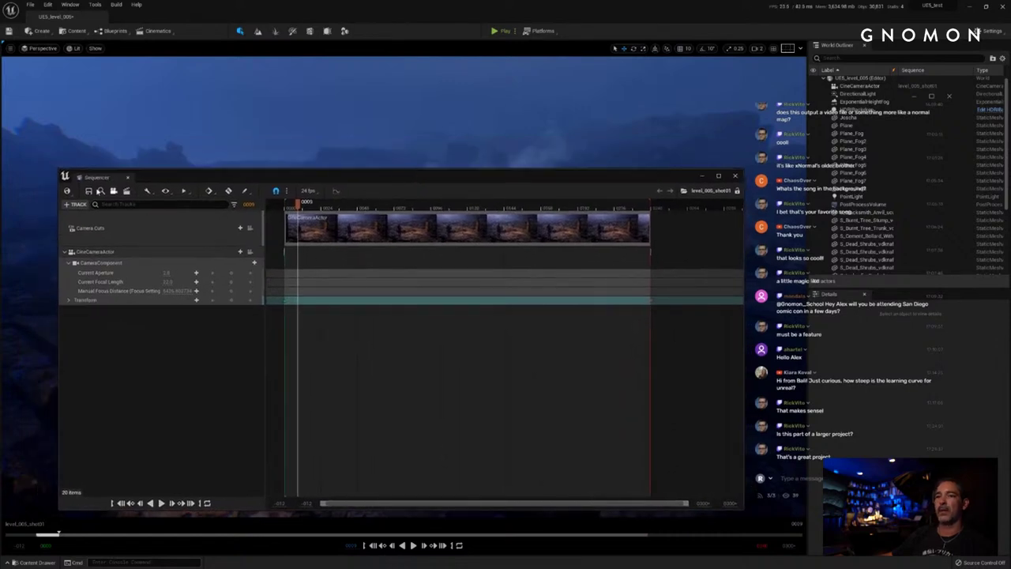
left_click_drag(56, 169, 18, 112)
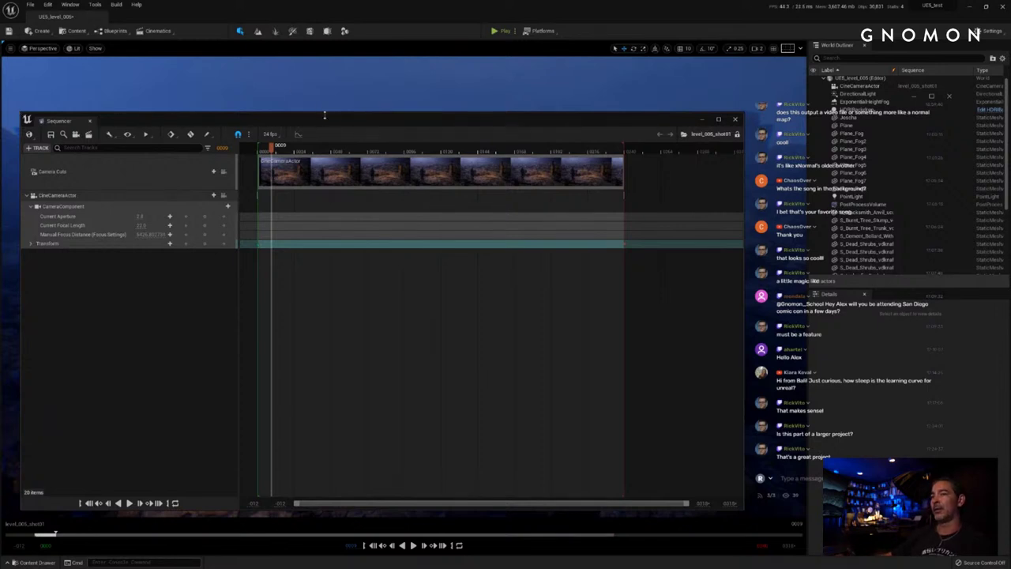
left_click_drag(324, 115, 328, 117)
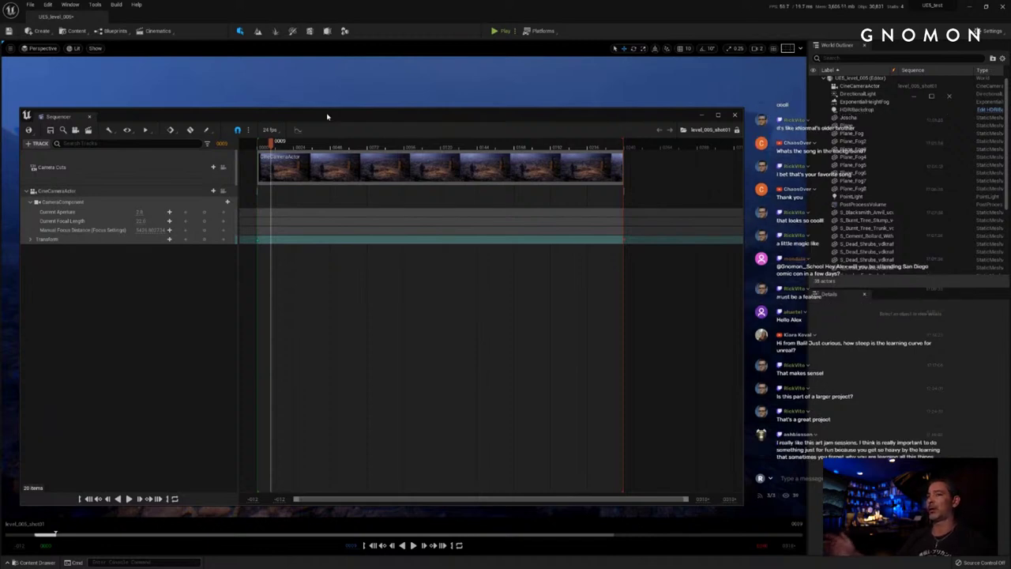
mouse_move(327, 117)
left_mouse_down()
mouse_move(400, 119)
mouse_move(336, 115)
left_mouse_up()
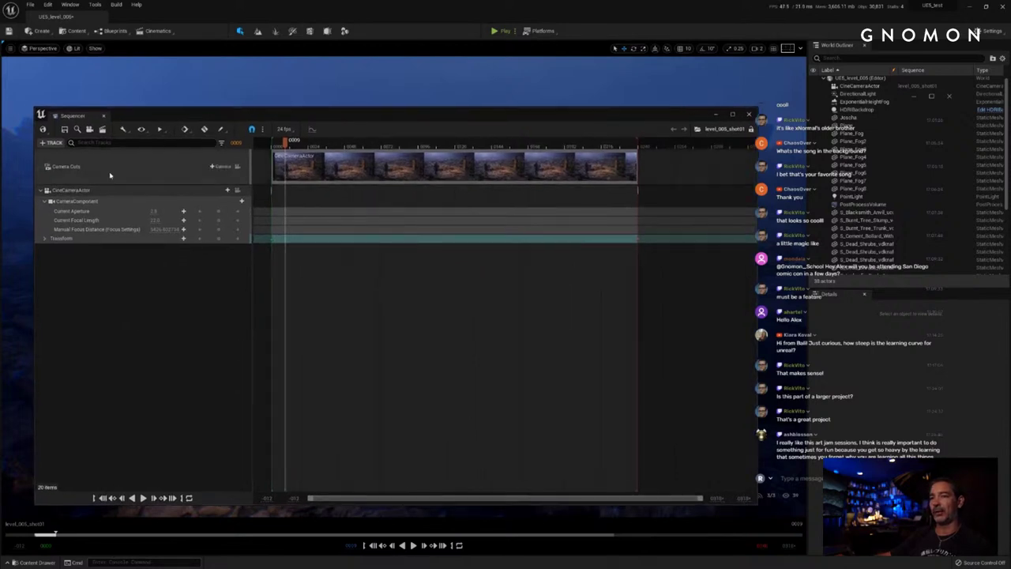
Step: View the shot through the CineCameraActor's camera cut, scrub the sequence to frame 96, and move the Sequencer out of the viewport
left_click(101, 190)
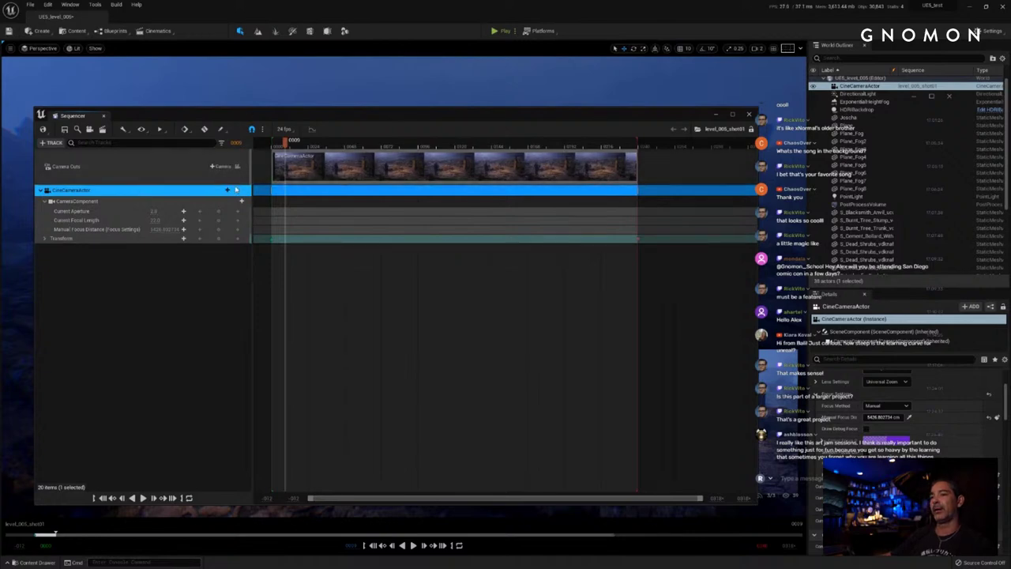
mouse_move(263, 116)
left_mouse_down()
mouse_move(234, 140)
mouse_move(246, 126)
left_mouse_up()
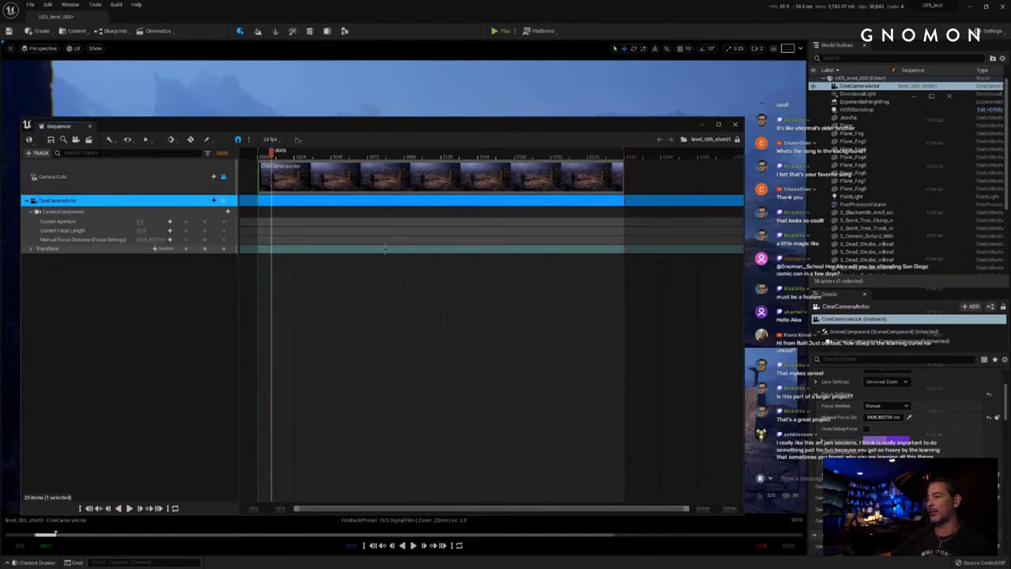
left_click(260, 158)
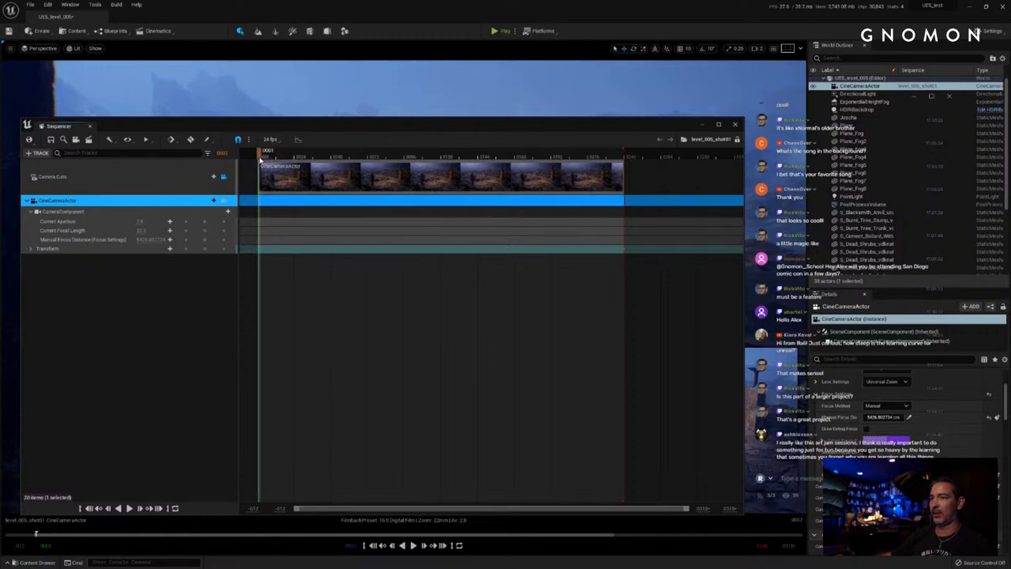
left_click_drag(301, 156, 405, 156)
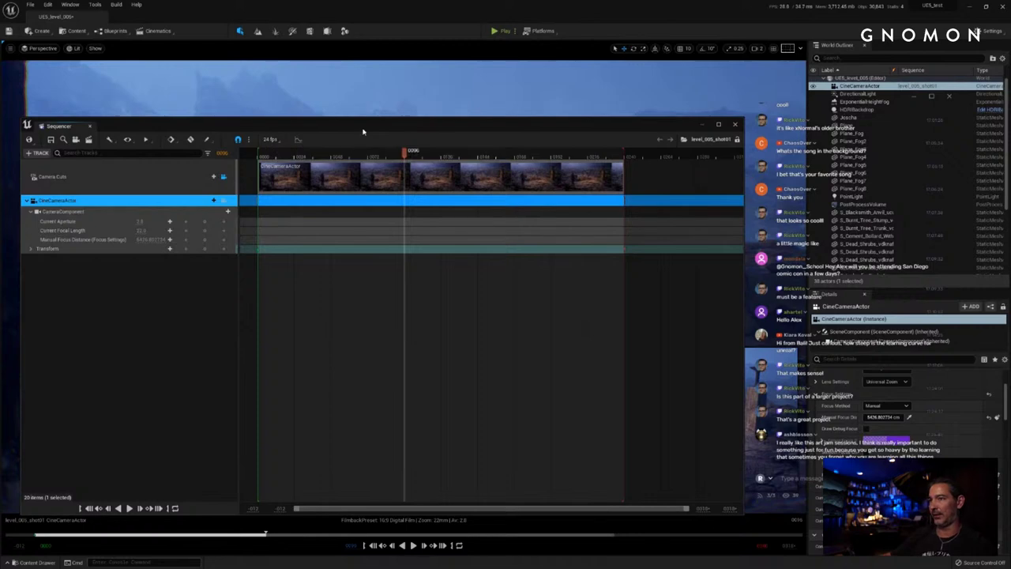
left_click_drag(368, 125, 847, 140)
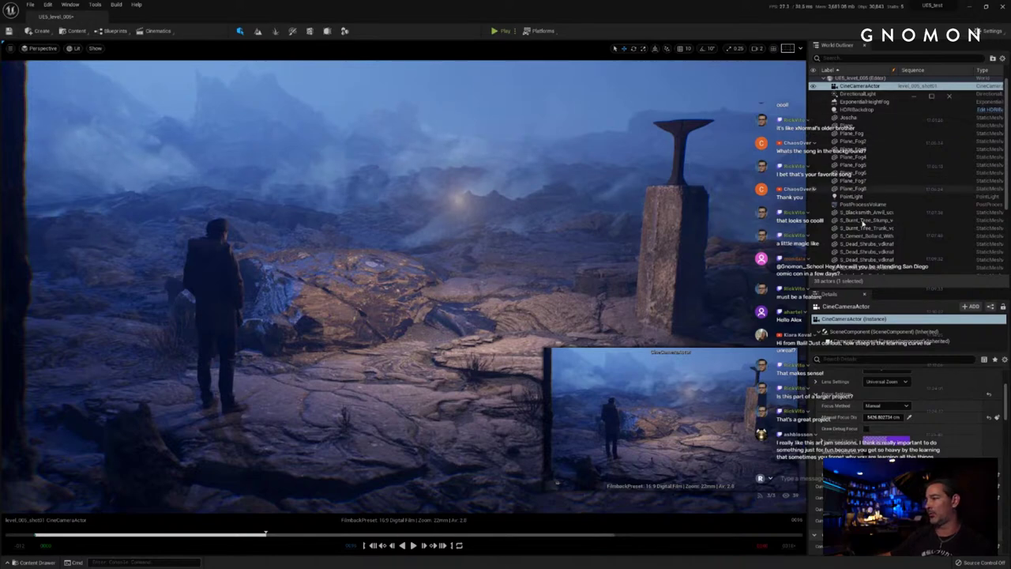
Step: Select the PostProcessVolume, look through its settings, and toggle its visibility in the level
left_click(861, 205)
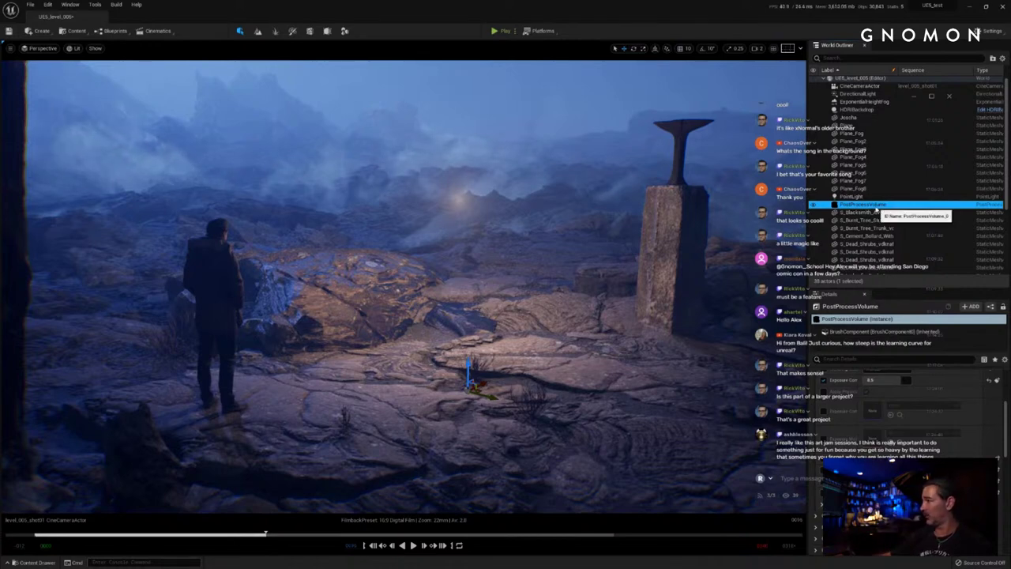
scroll(942, 211, "down", 1)
scroll(935, 416, "up", 5)
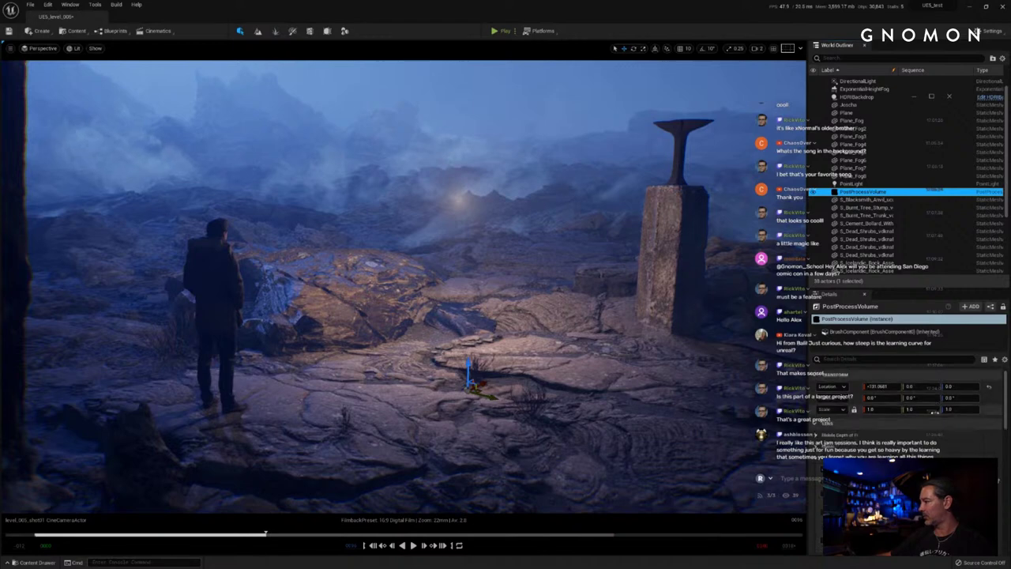
left_click(931, 478)
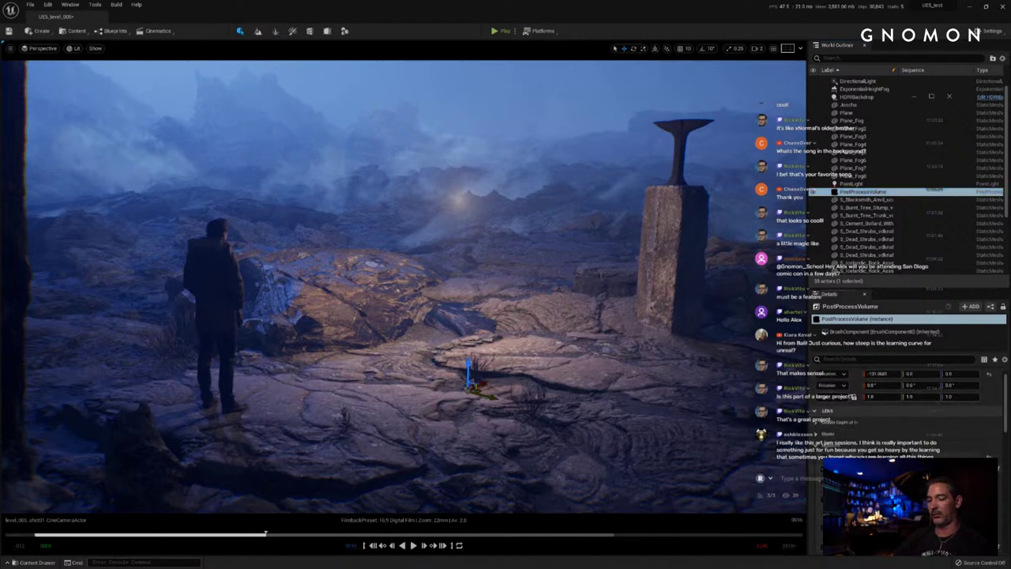
left_click(814, 192)
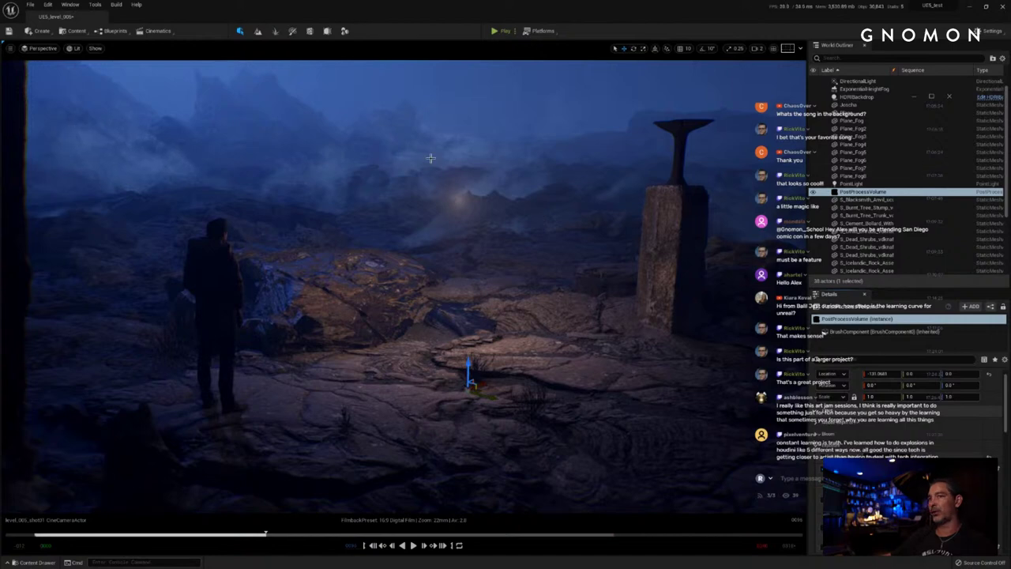
left_click(38, 31)
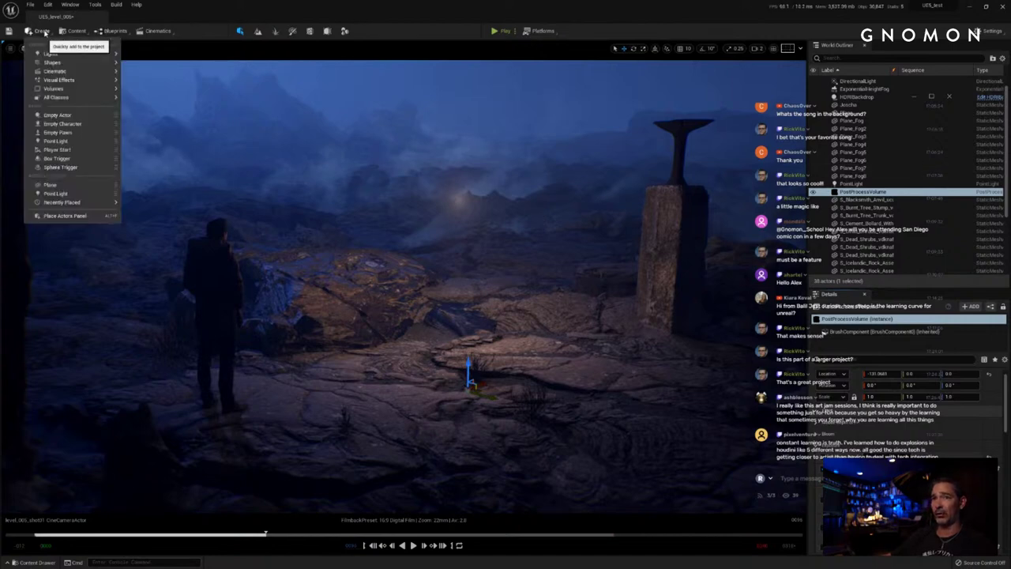
mouse_move(83, 75)
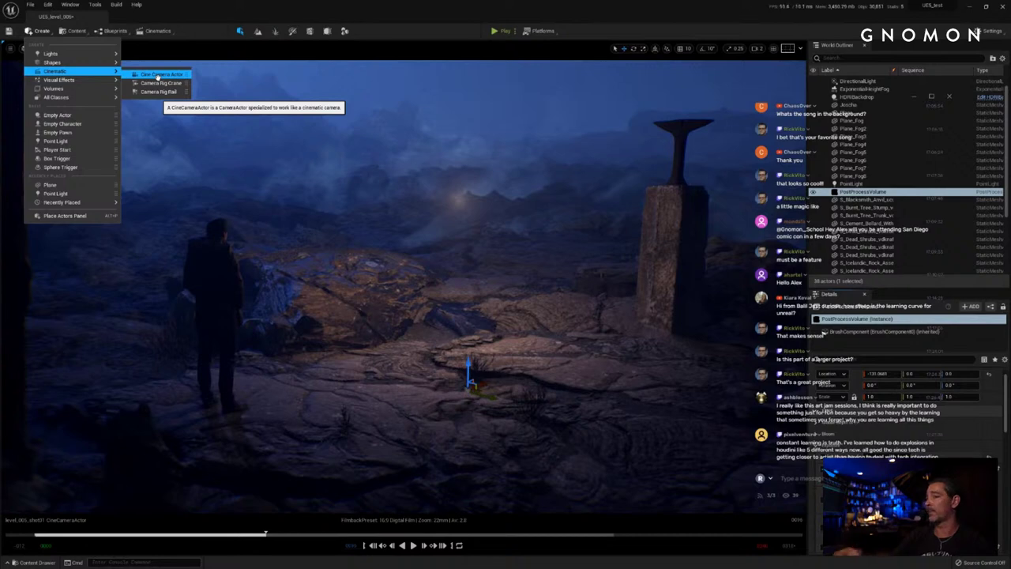
left_click(456, 39)
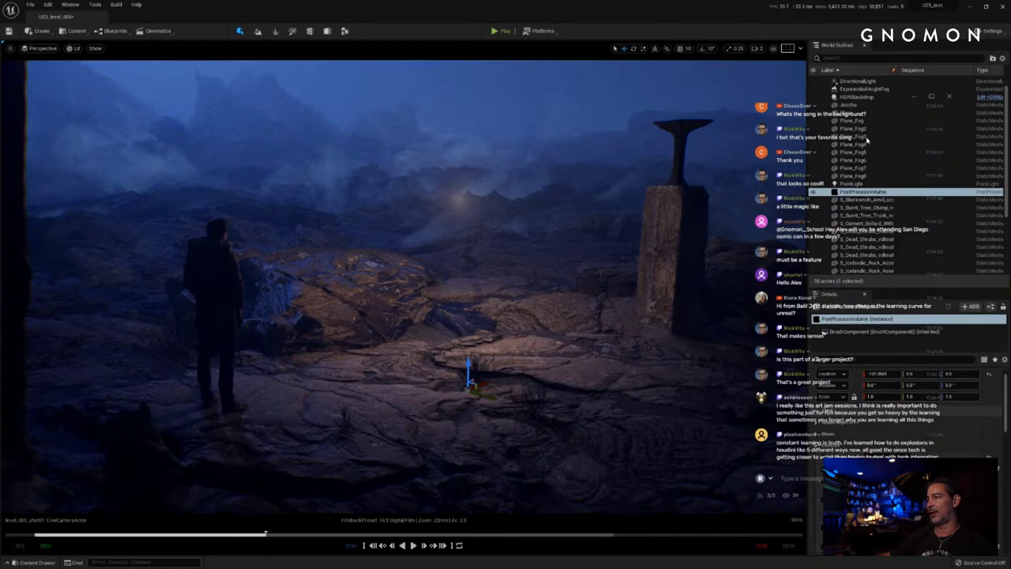
Step: Pilot the CineCameraActor and fly it in behind the standing figure, facing the smoky lava field
key("ctrl+shift+p")
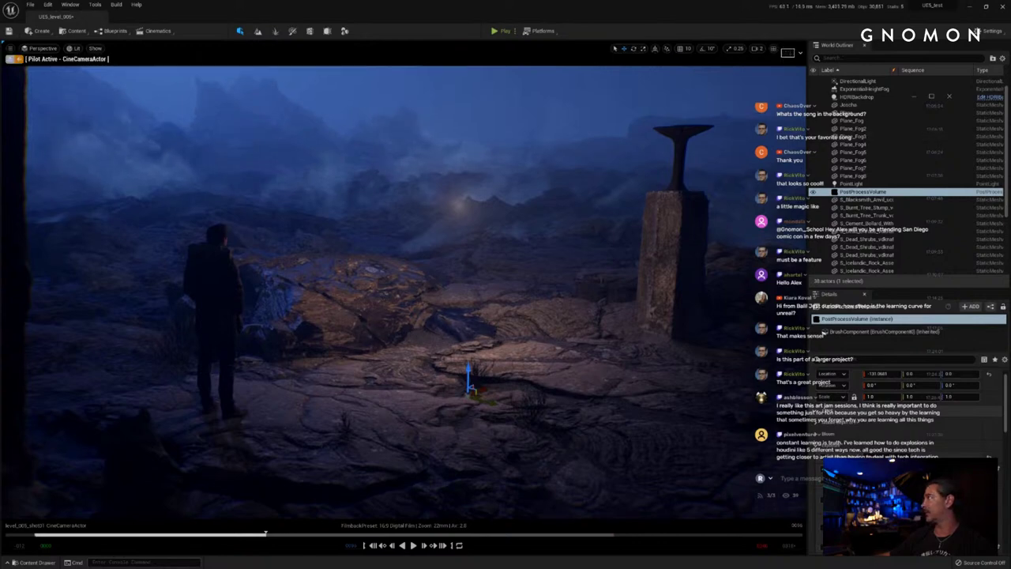
right_click_drag(423, 326, 428, 327)
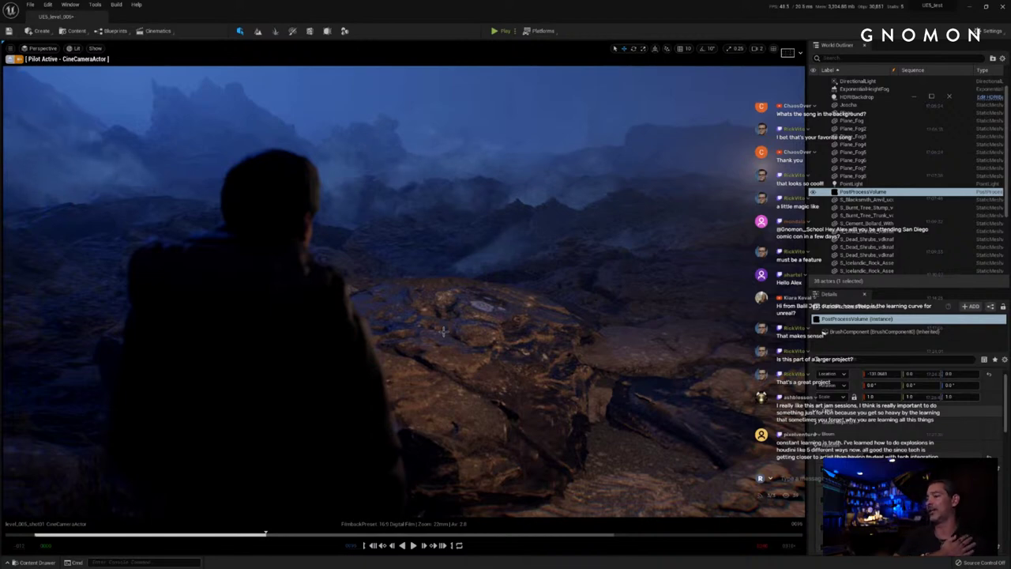
right_click_drag(452, 320, 450, 316)
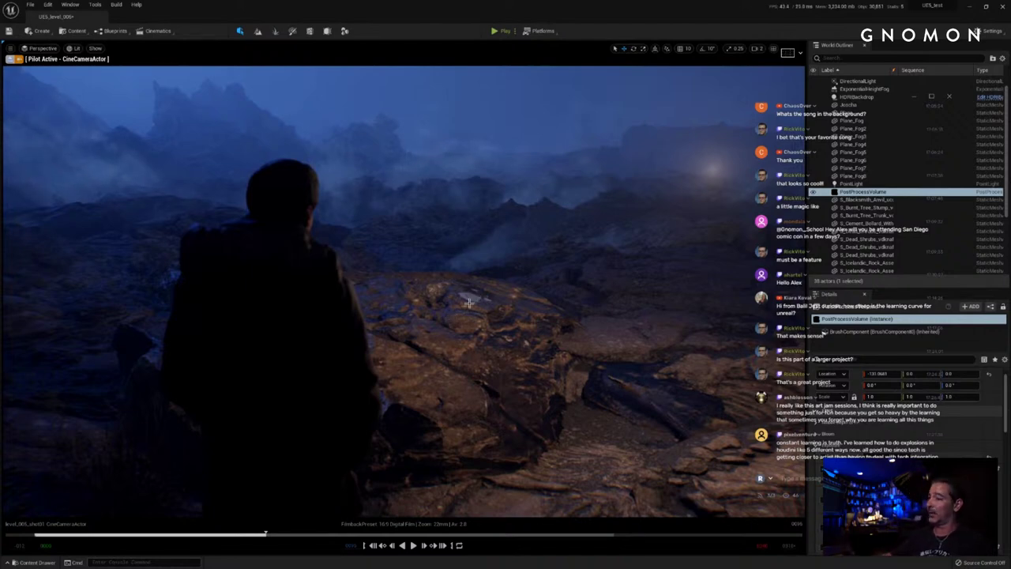
right_click_drag(472, 309, 449, 308)
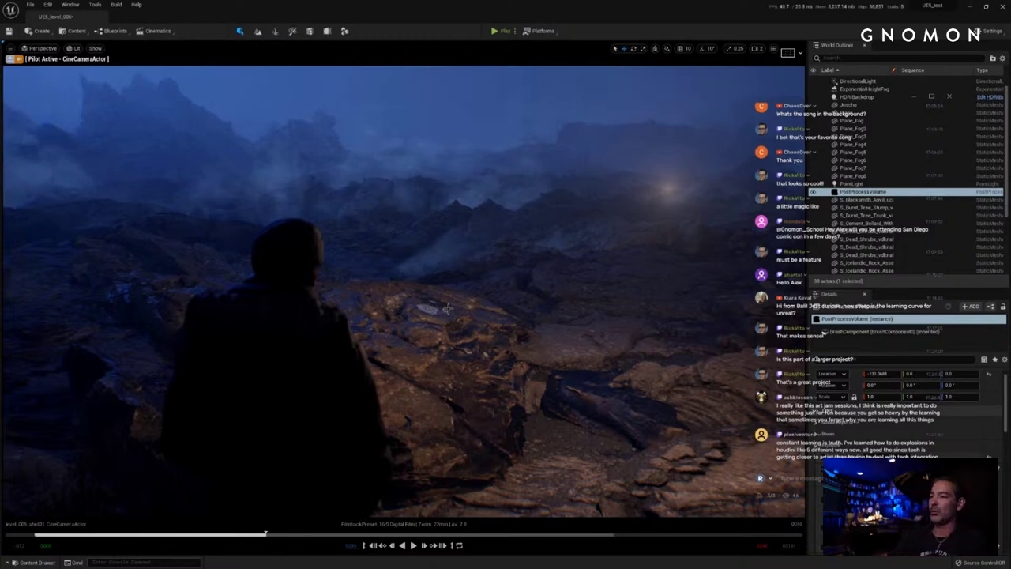
right_click_drag(453, 297, 453, 298)
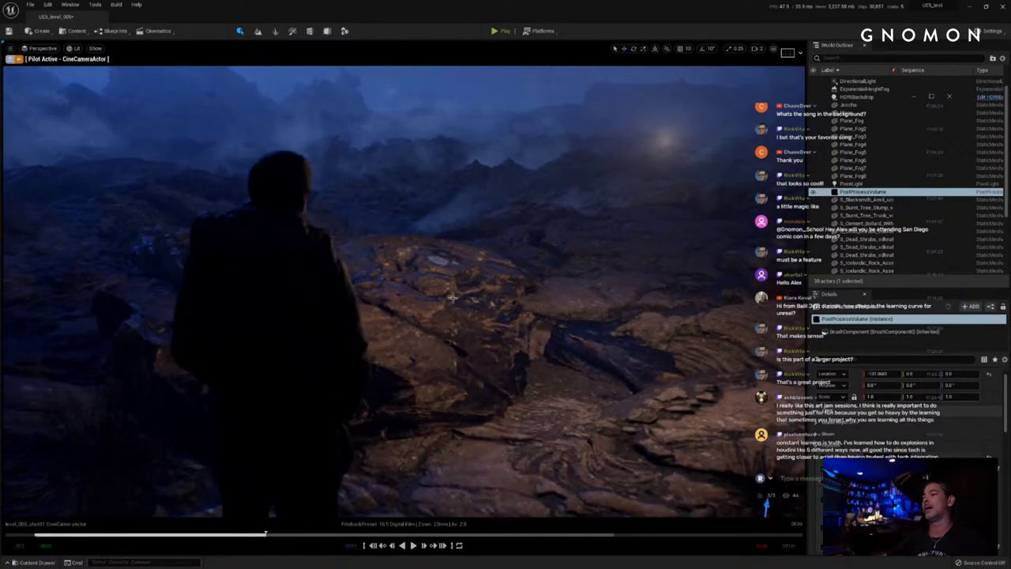
Step: Adjust the piloted camera's height and angle into a close over-the-shoulder framing of the figure and the lit rocks
mouse_move(452, 291)
right_mouse_down()
mouse_move(451, 273)
mouse_move(460, 285)
right_mouse_up()
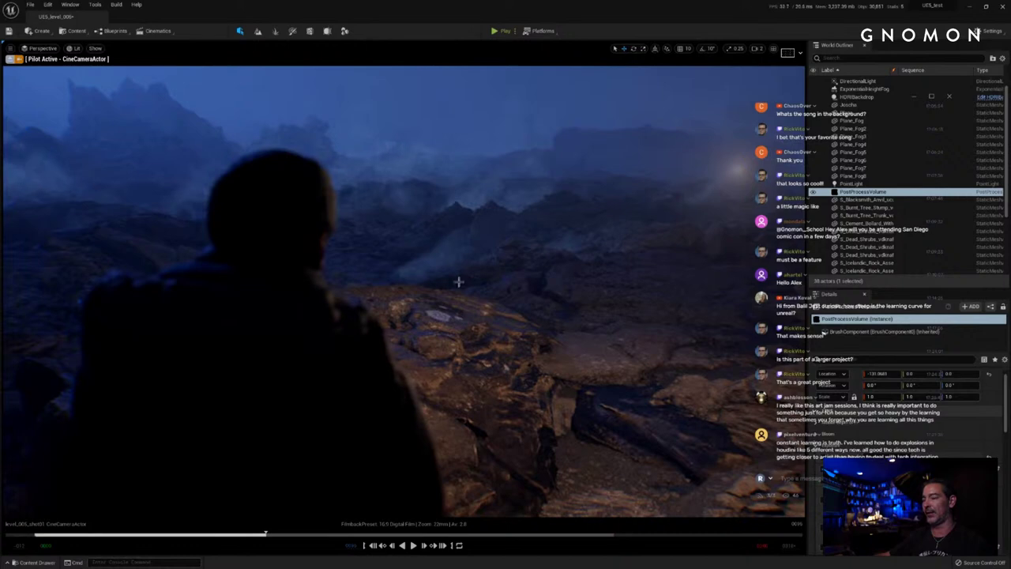
right_click_drag(456, 322, 456, 324)
key("e")
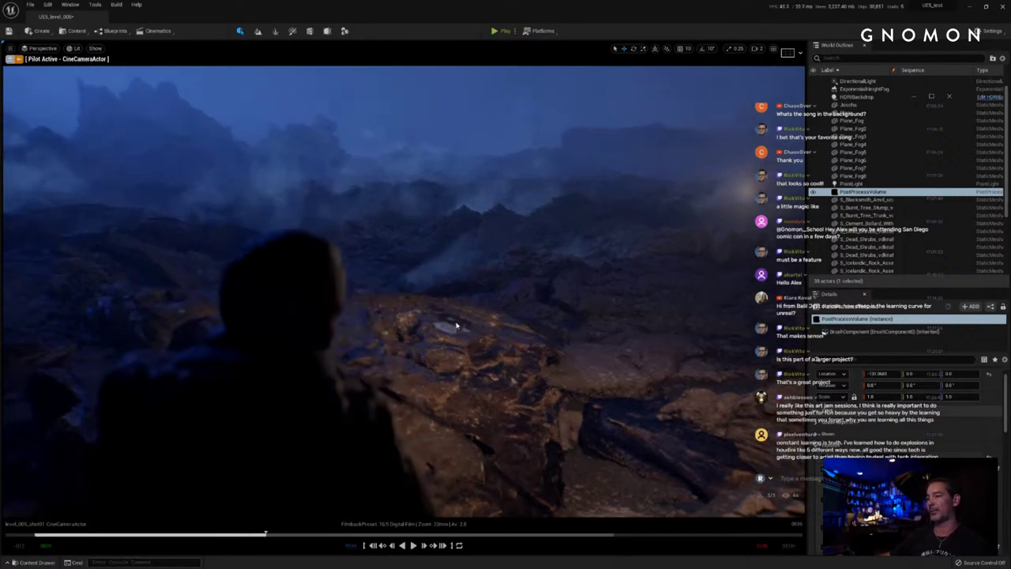
key("q")
key("q")
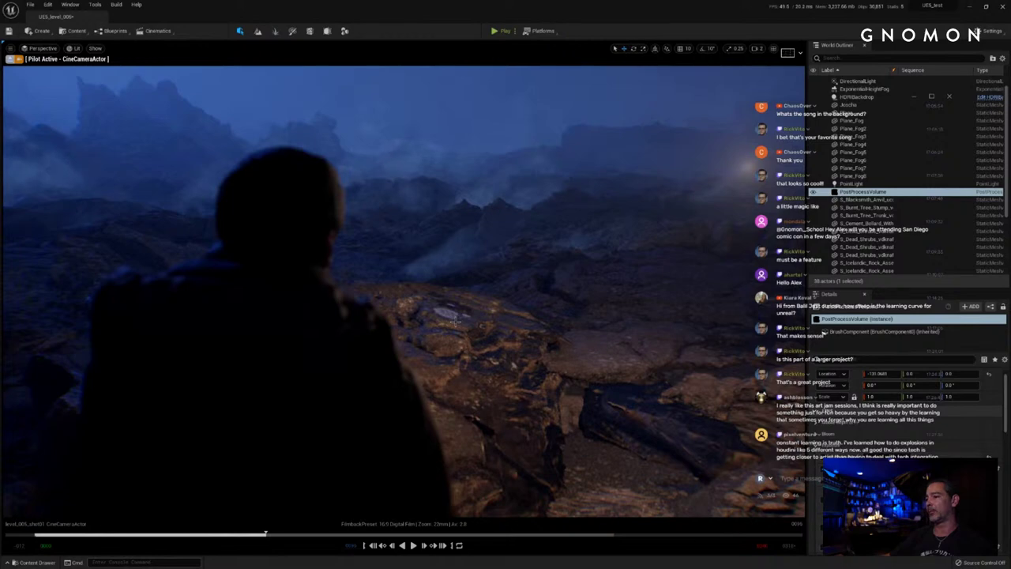
right_click_drag(459, 322, 469, 341)
key("Left")
right_click_drag(470, 342, 467, 342)
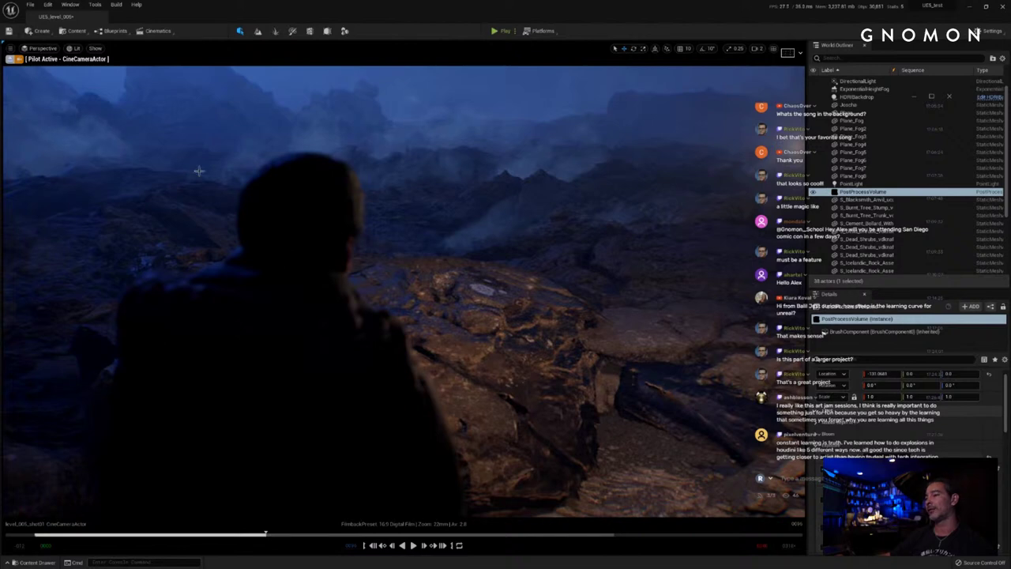
Step: Select the CineCameraActor and enlarge its details area so the manual focus settings can be read
scroll(944, 440, "up", 1)
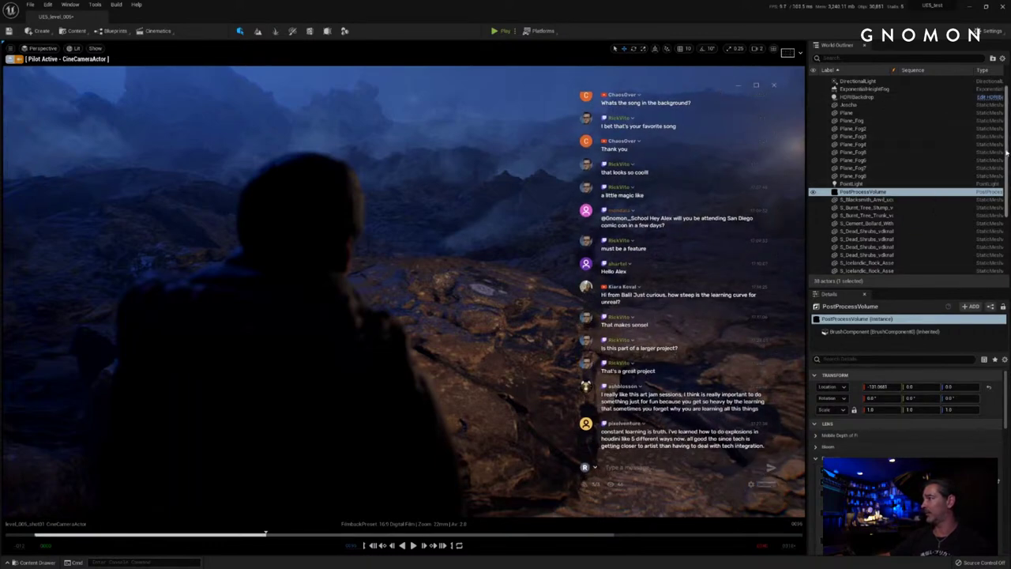
scroll(1008, 154, "up", 1)
left_click(865, 88)
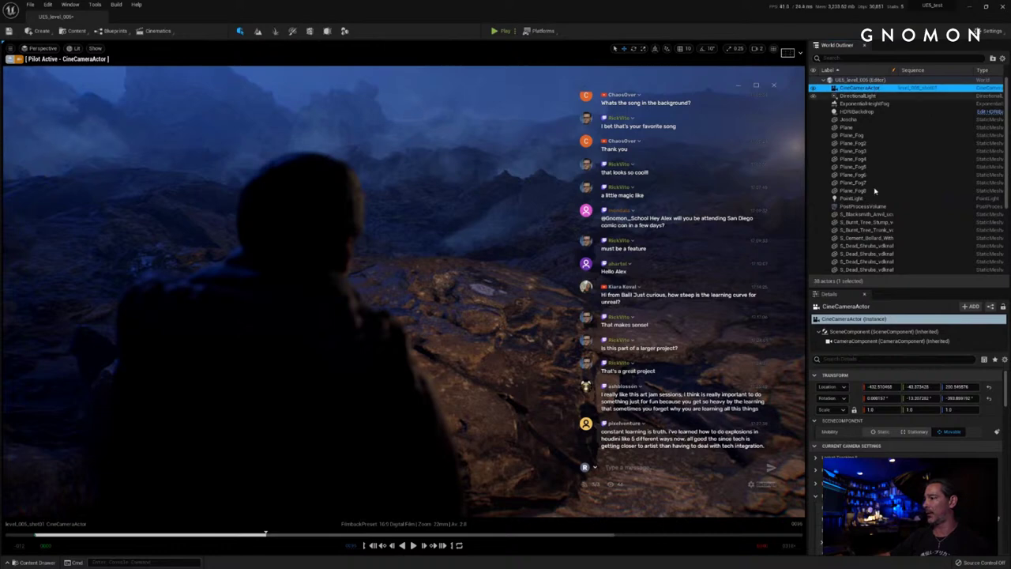
left_click_drag(898, 291, 898, 197)
scroll(941, 426, "down", 1)
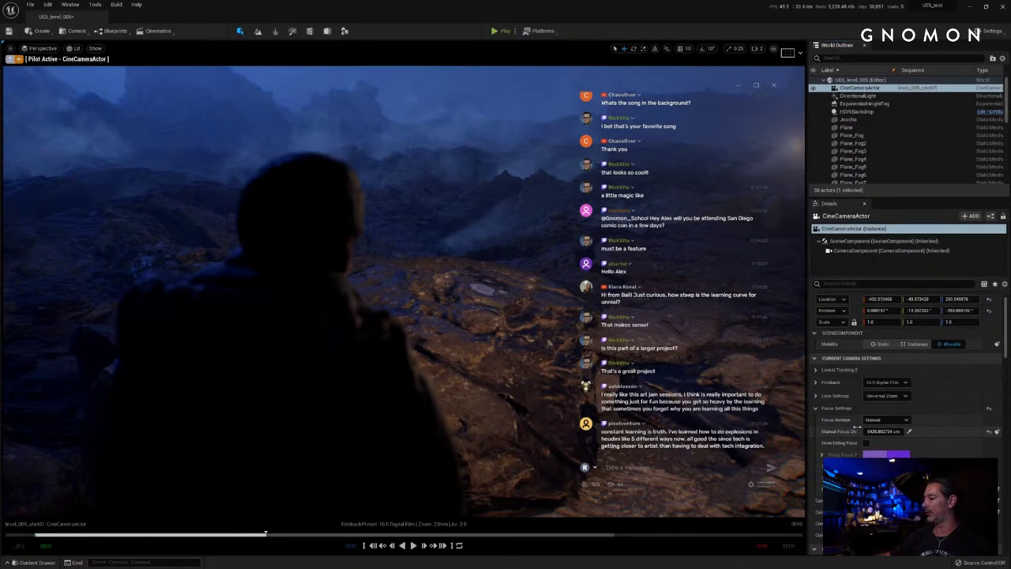
left_click_drag(857, 427, 888, 429)
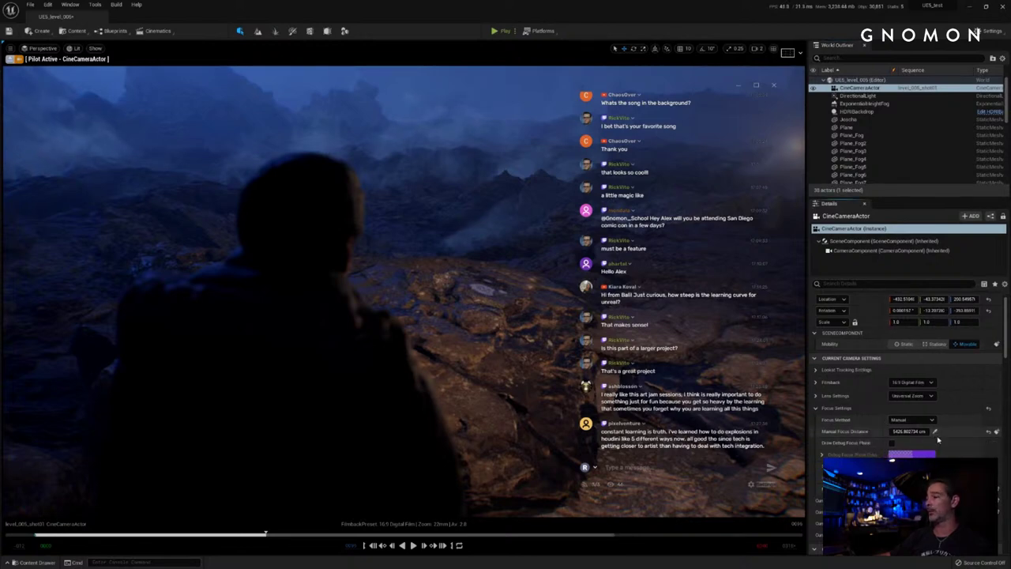
Step: Sample the manual focus distance from the figure's head, and reframe the camera slightly closer over the shoulder
left_click(934, 432)
left_click(301, 203)
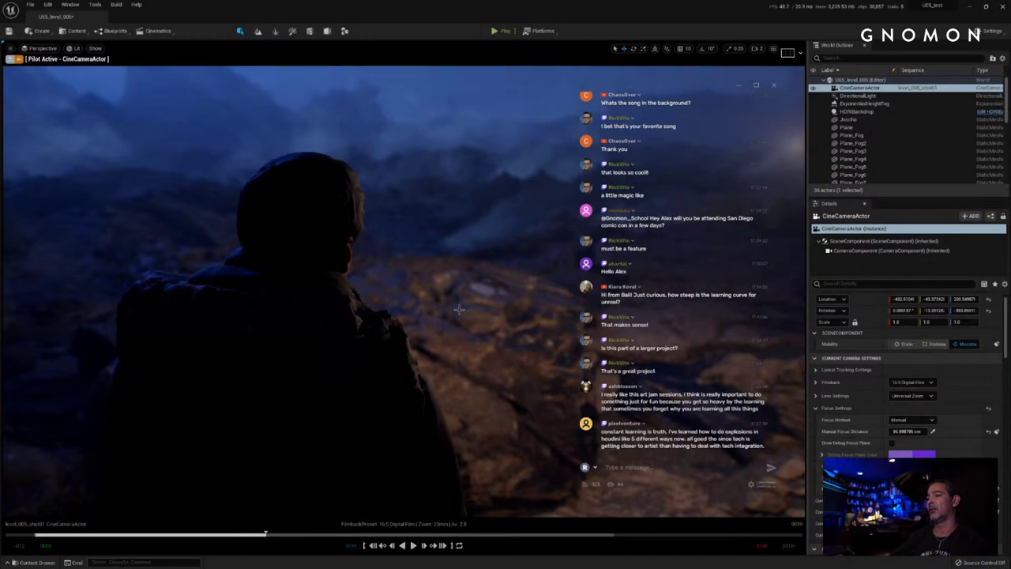
mouse_move(471, 312)
right_mouse_down()
mouse_move(460, 308)
mouse_move(479, 313)
mouse_move(458, 319)
right_mouse_up()
key("q")
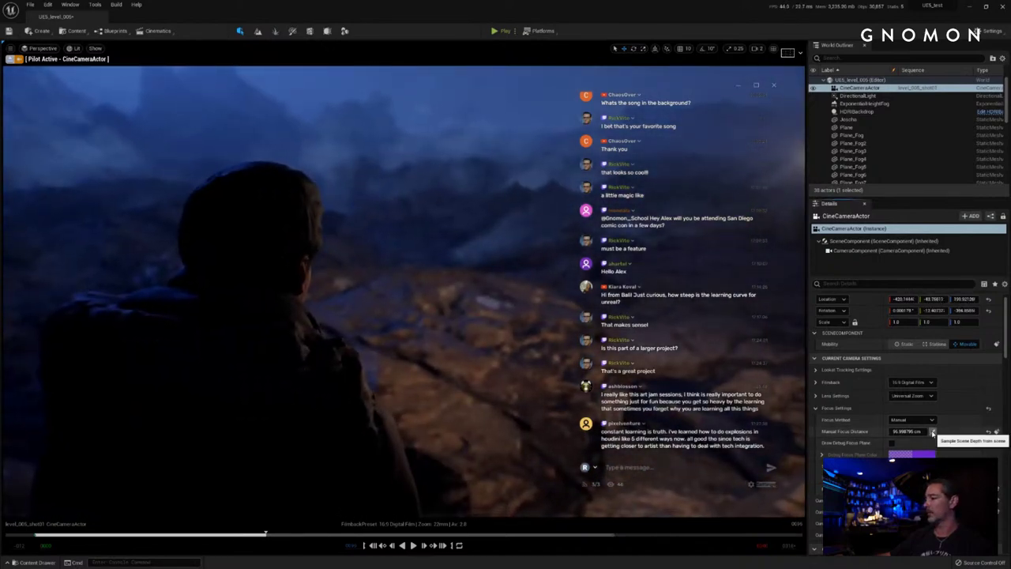
Step: Return to the start of the level_005 shot and sample the manual focus distance from the rocky ground beyond the figure
right_click_drag(411, 316, 415, 320)
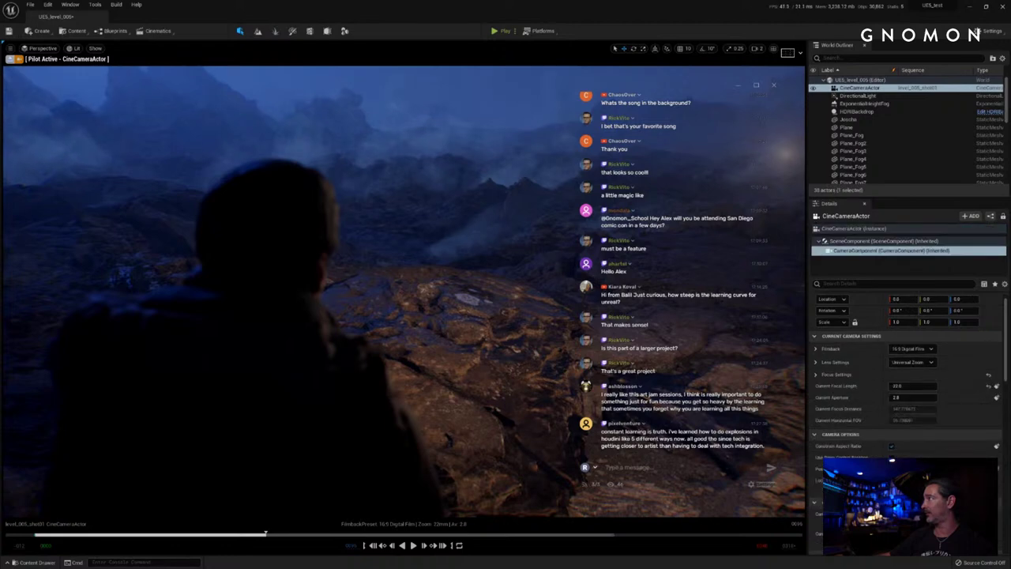
key("Up")
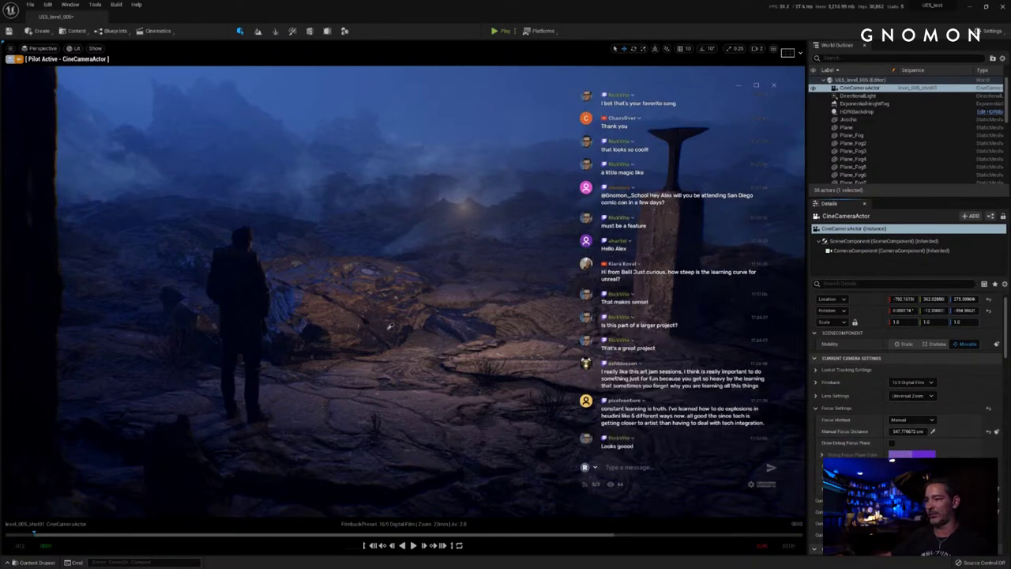
left_click(452, 317)
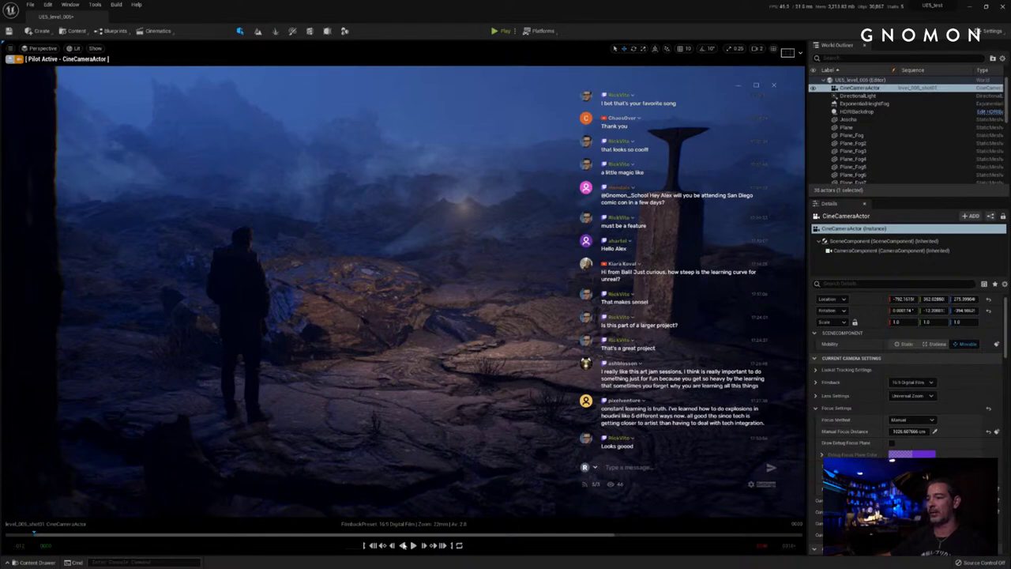
Step: Play the level_005 shot through the piloted camera, and return it to the first frame
left_click(413, 545)
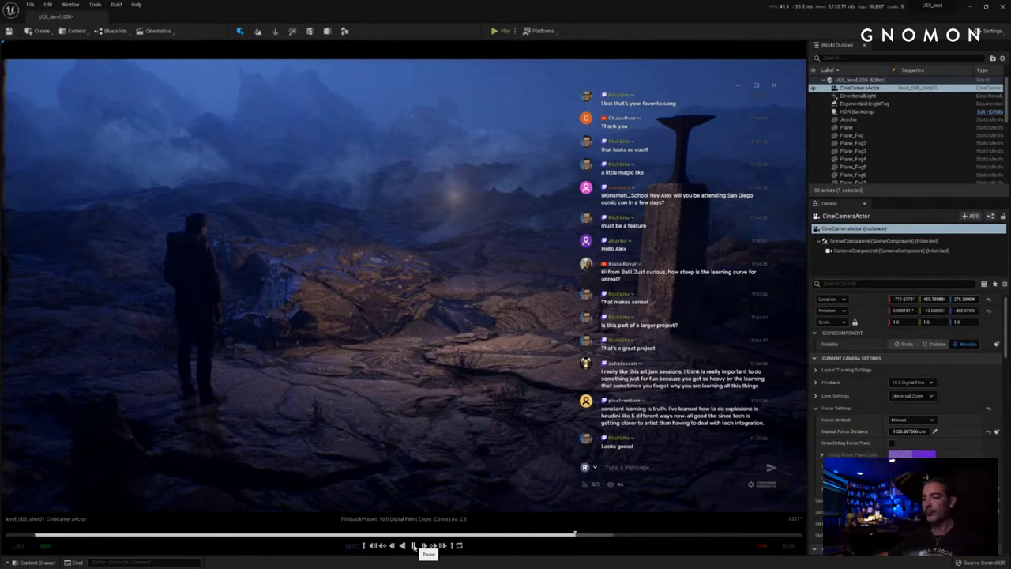
left_click(414, 546)
left_click(380, 546)
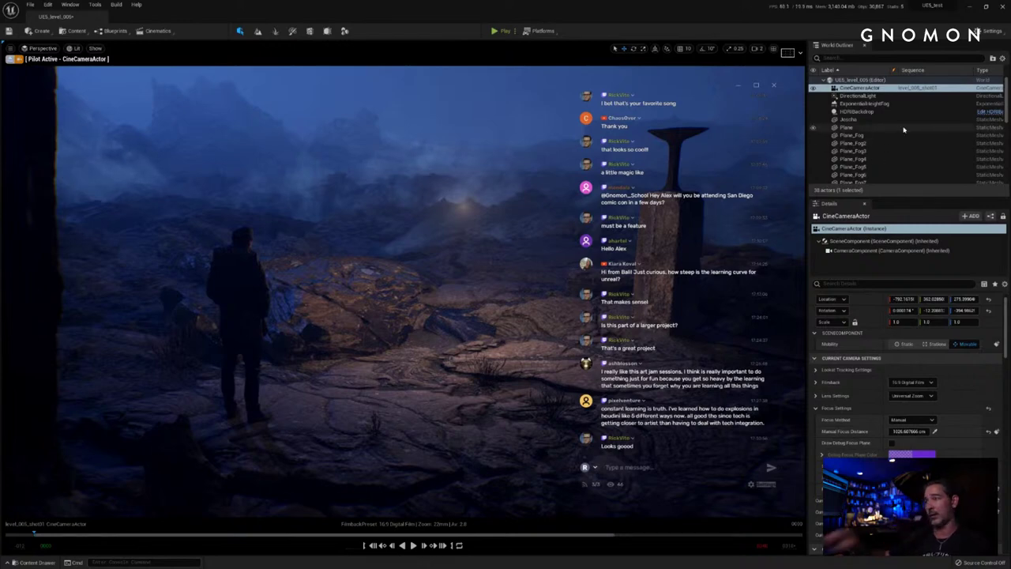
Step: Show the Sequences folder and save all modified content, including level_005_shot01, M_FogCard_Flow and UE5_level_005
left_click(33, 562)
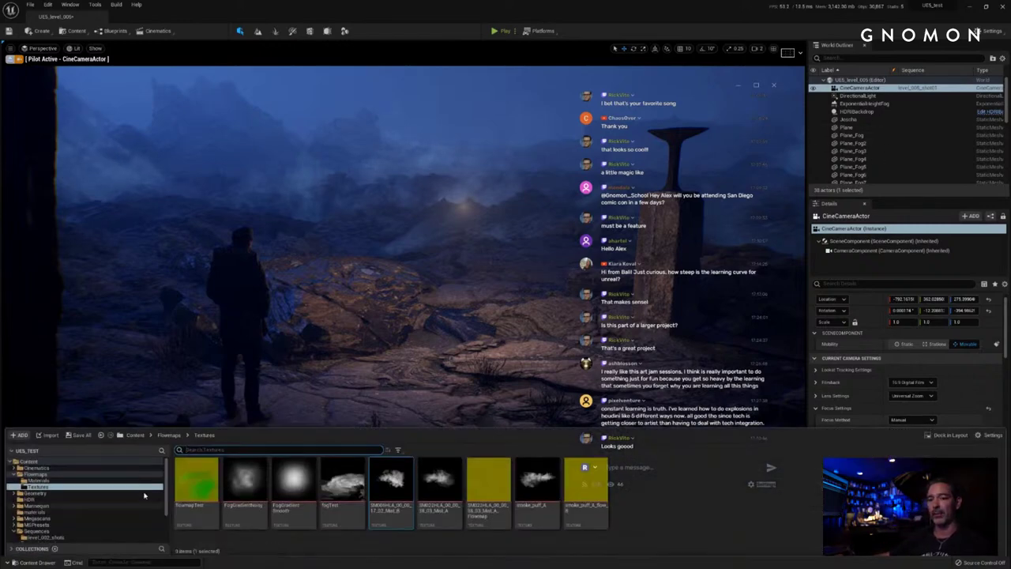
double_click(32, 474)
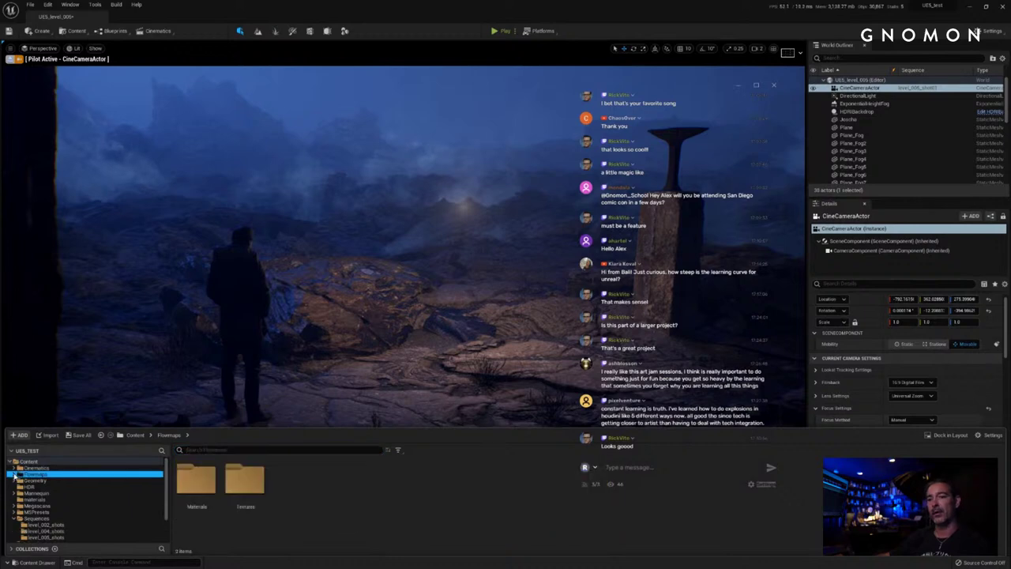
left_click(32, 519)
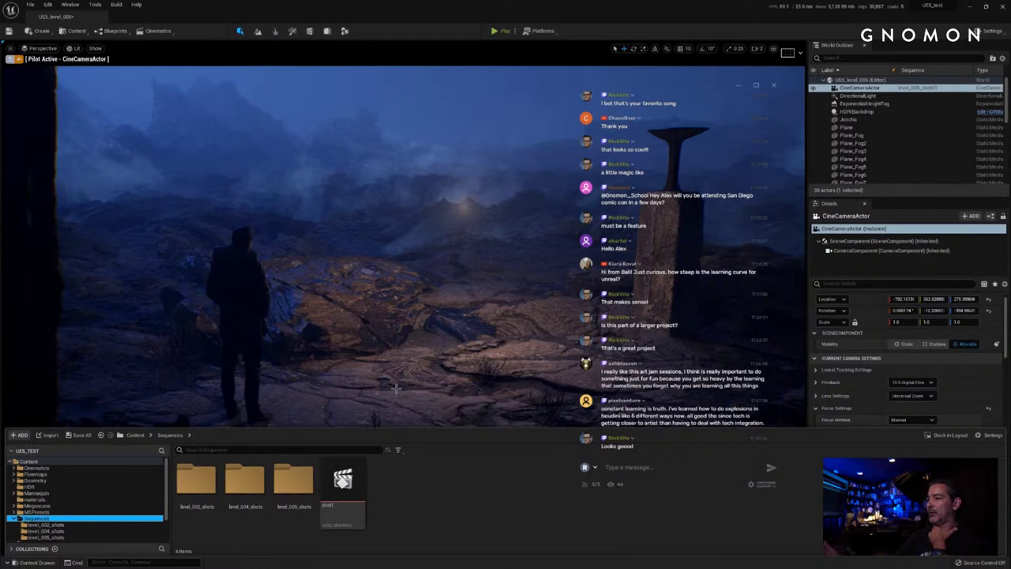
left_click(80, 434)
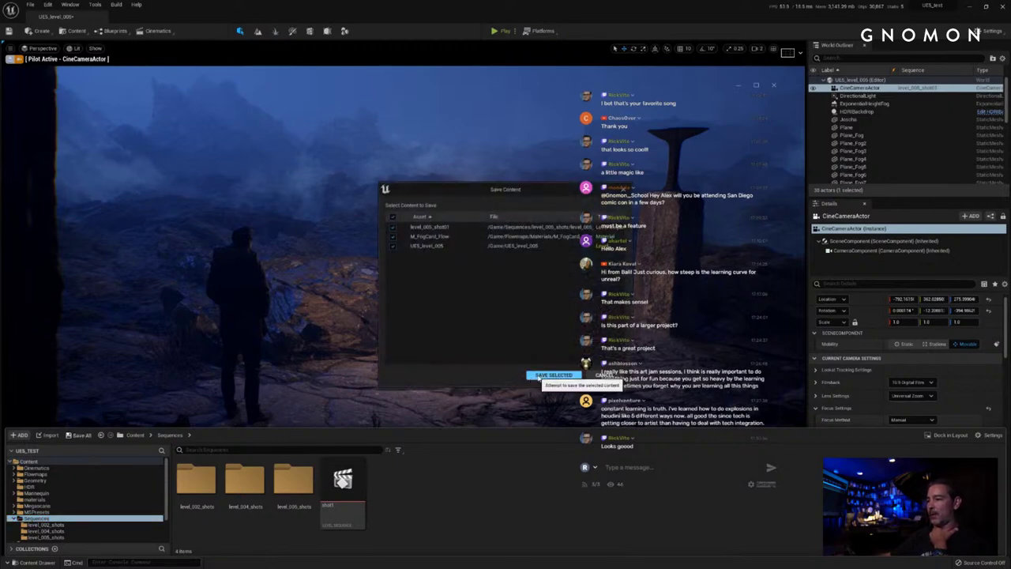
left_click(531, 376)
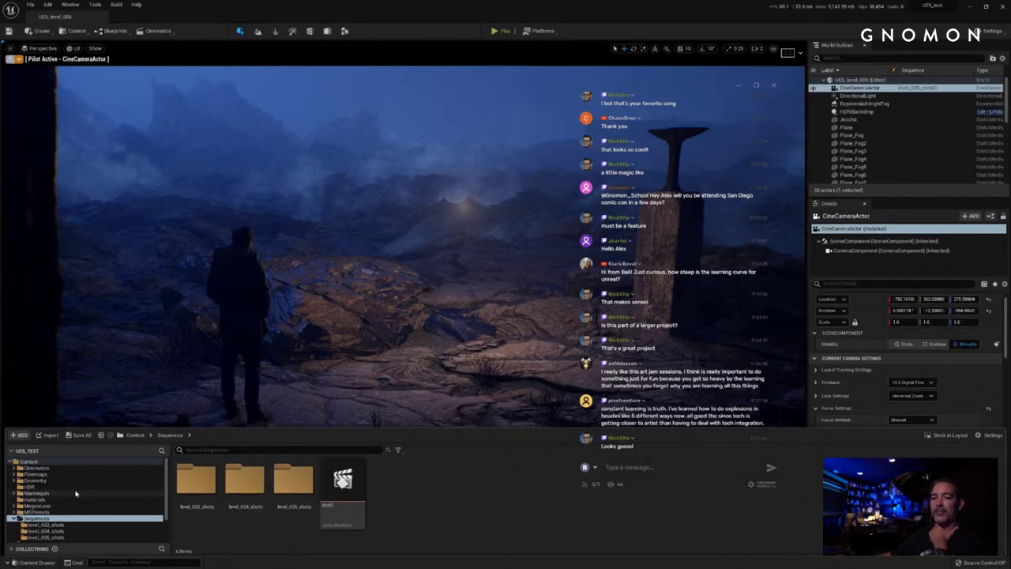
Step: Open UE5_level_001 from the root Content folder and fly around to the draped statue on the rocks
left_click(42, 463)
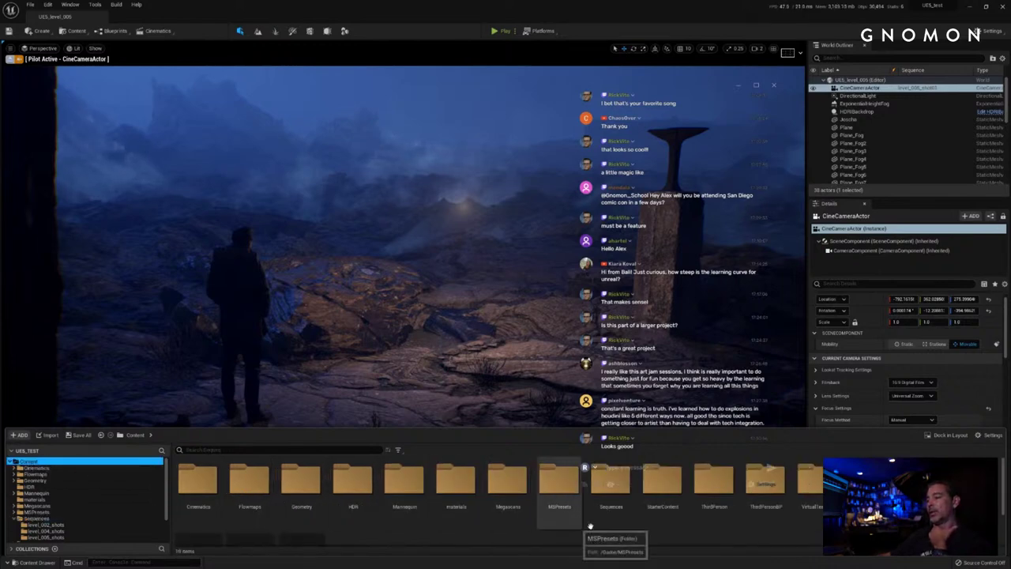
left_click(879, 518)
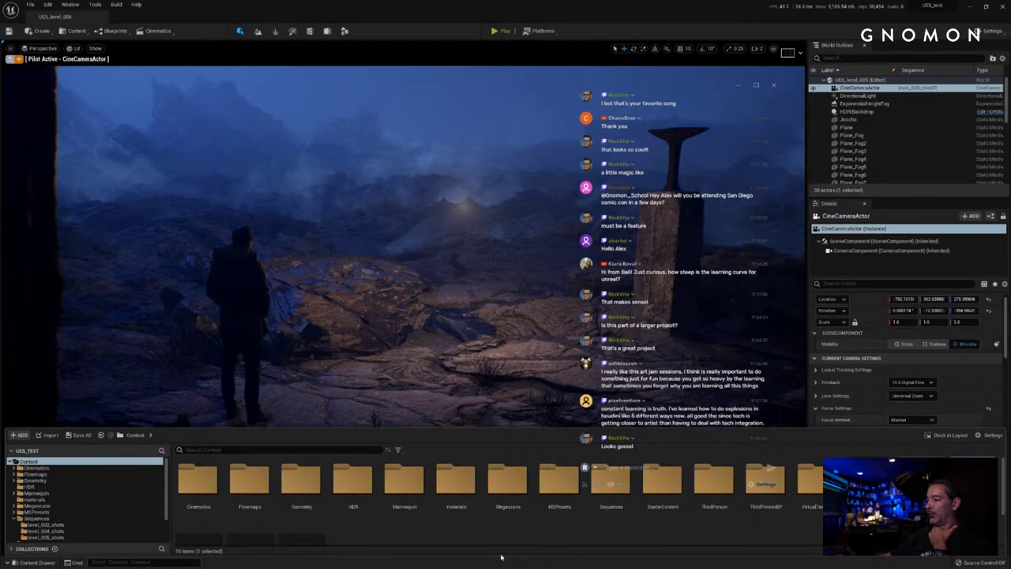
scroll(300, 525, "down", 2)
scroll(384, 529, "up", 2)
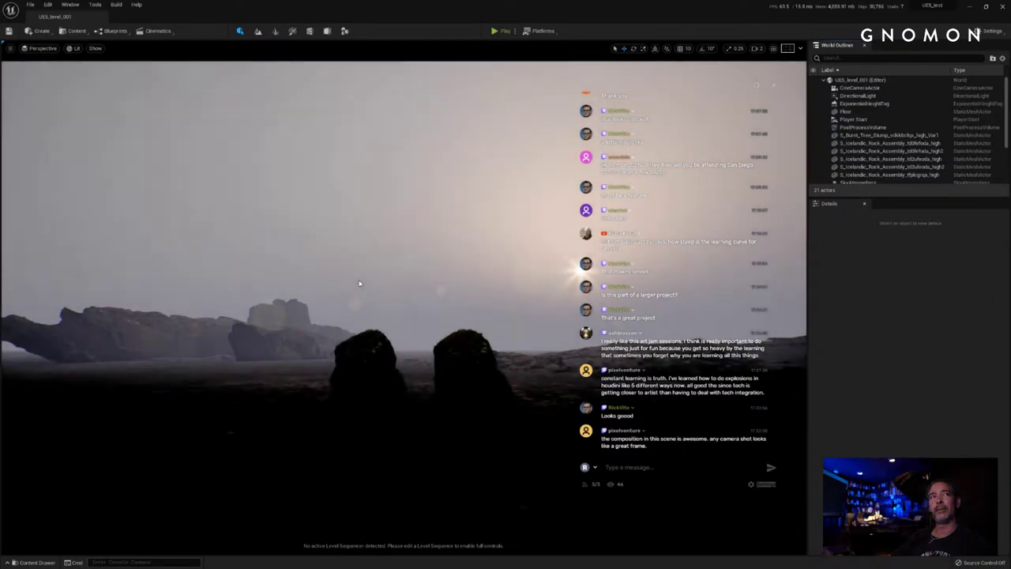
right_click_drag(381, 308, 380, 336)
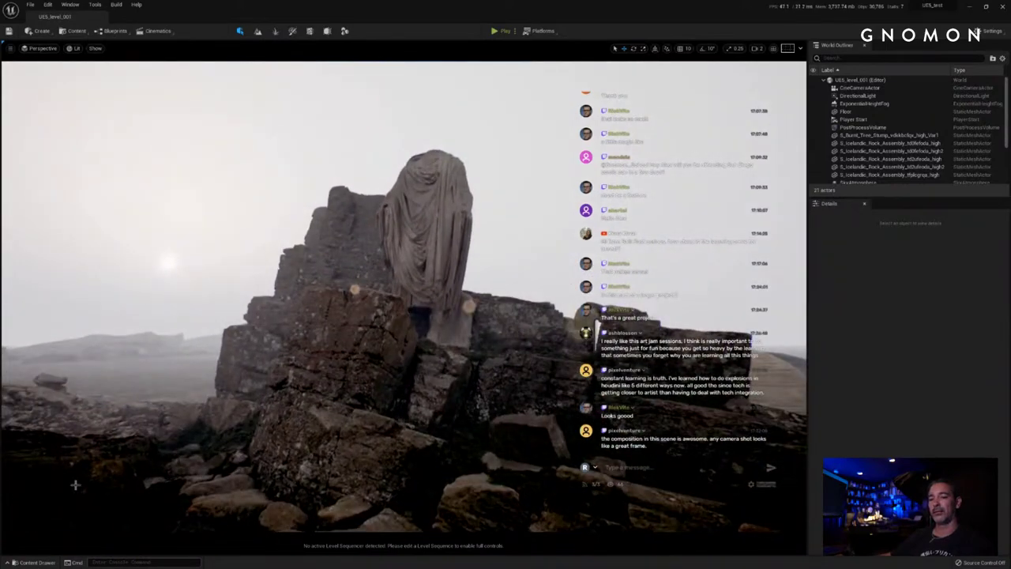
Step: Open UE5_level_002, select its CineCameraActor and view the rocky coast and sunset around it
left_click(31, 562)
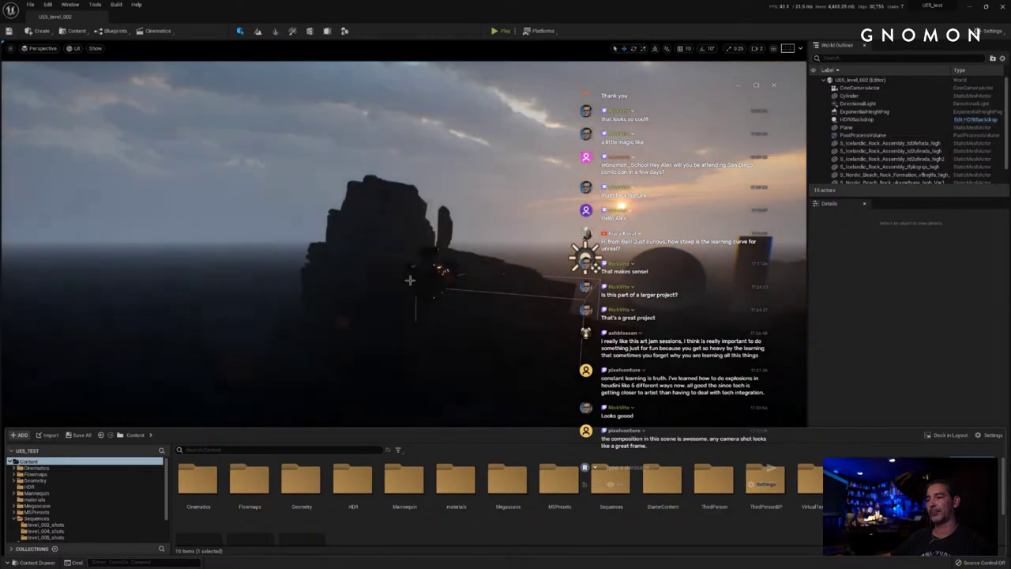
left_click(388, 323)
right_click_drag(393, 323, 377, 332)
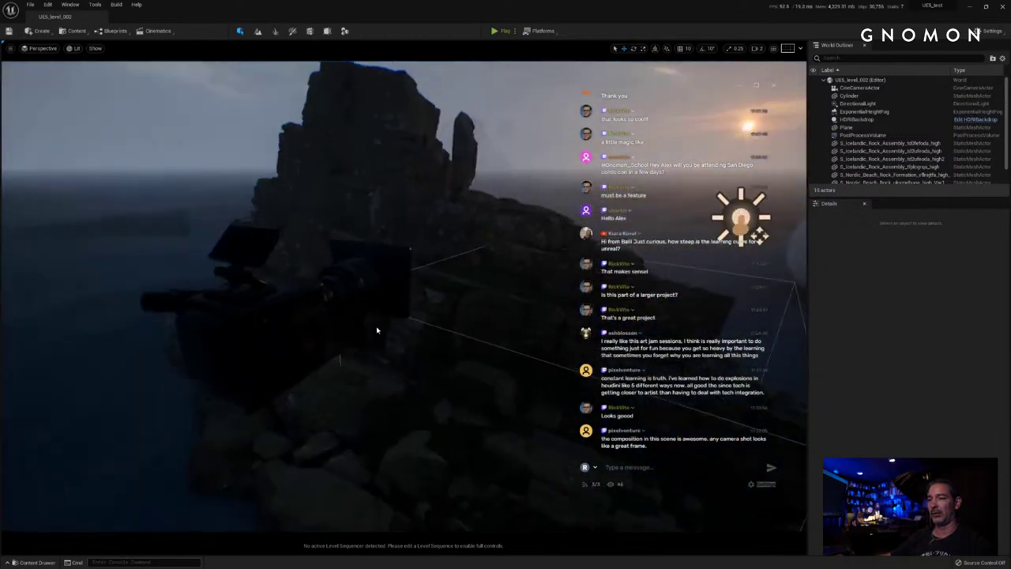
left_click(276, 316)
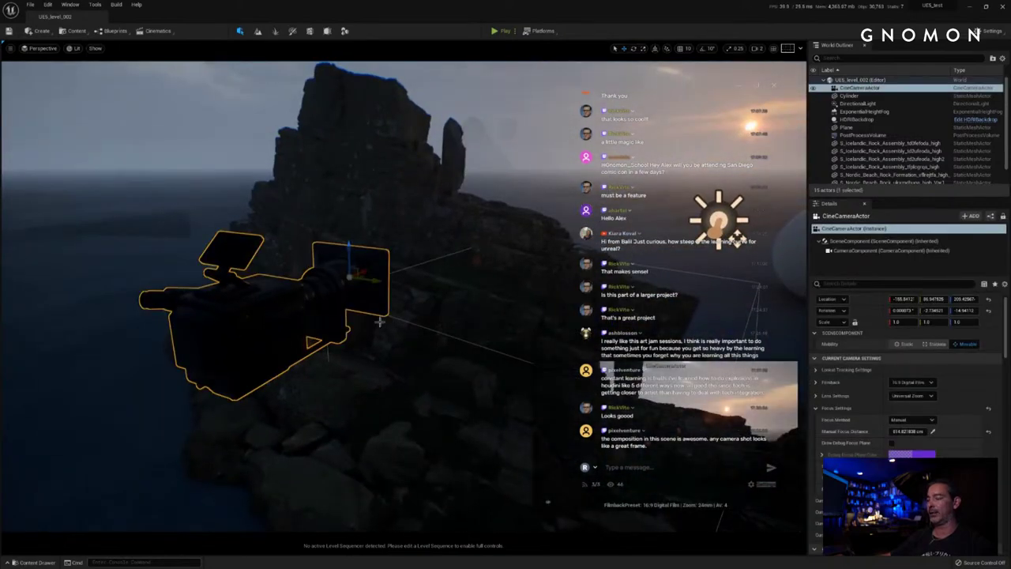
mouse_move(437, 313)
right_mouse_down()
mouse_move(451, 309)
mouse_move(441, 301)
right_mouse_up()
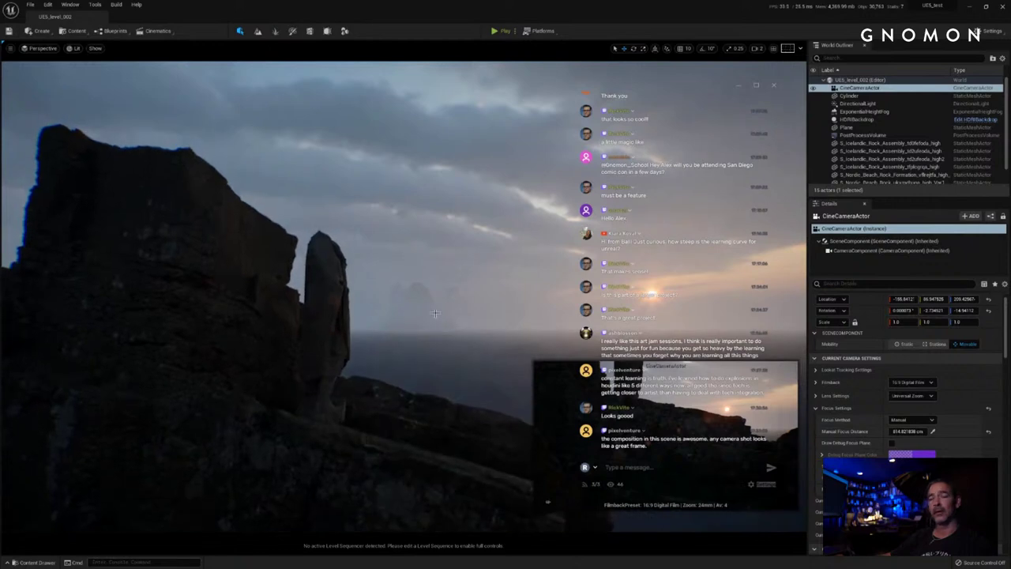
mouse_move(347, 364)
right_mouse_down()
mouse_move(321, 377)
mouse_move(365, 366)
right_mouse_up()
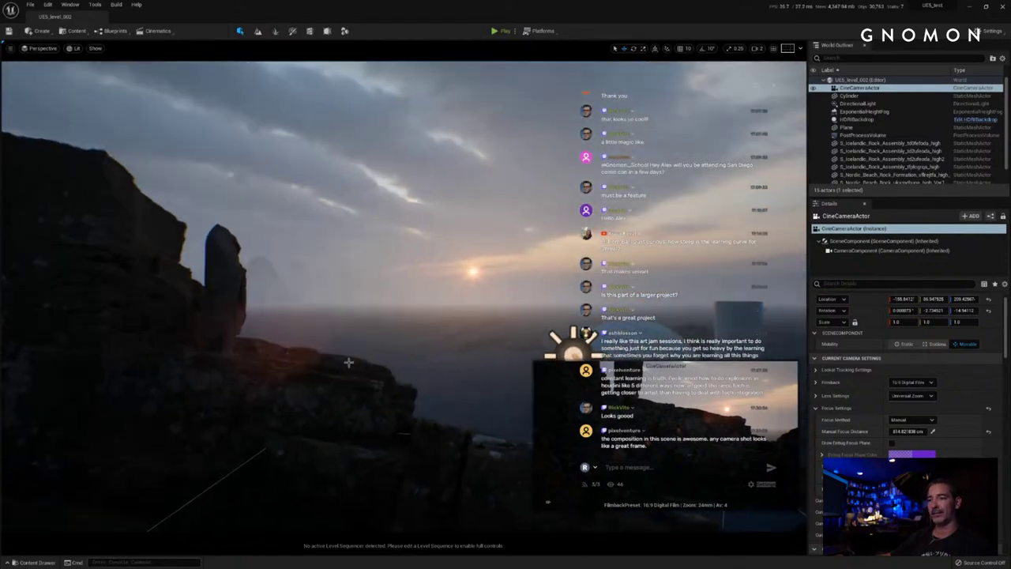
Step: Open the level_002_shot_01 level sequence from the level_002_shots folder under Sequences
left_click(40, 562)
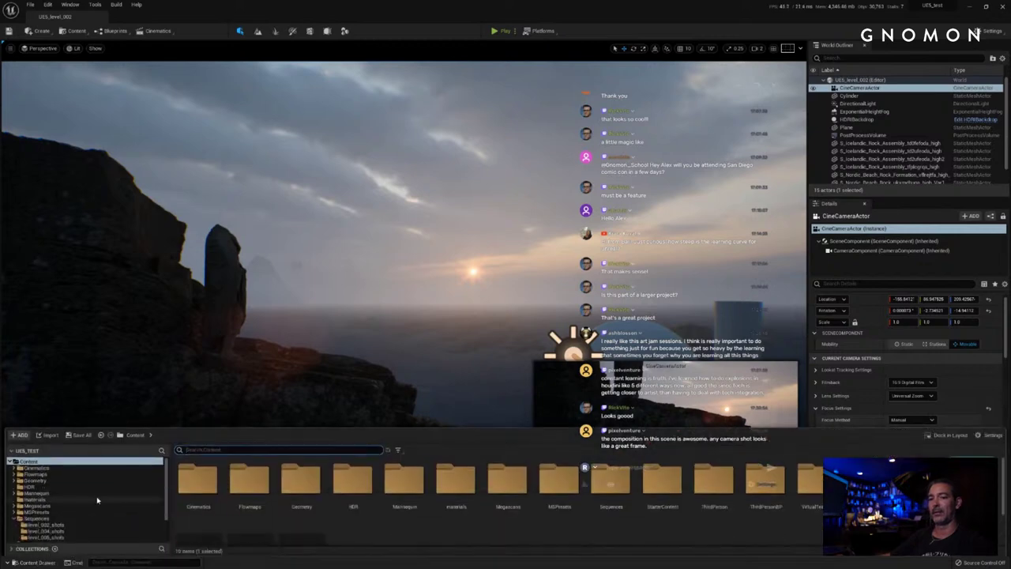
left_click(36, 518)
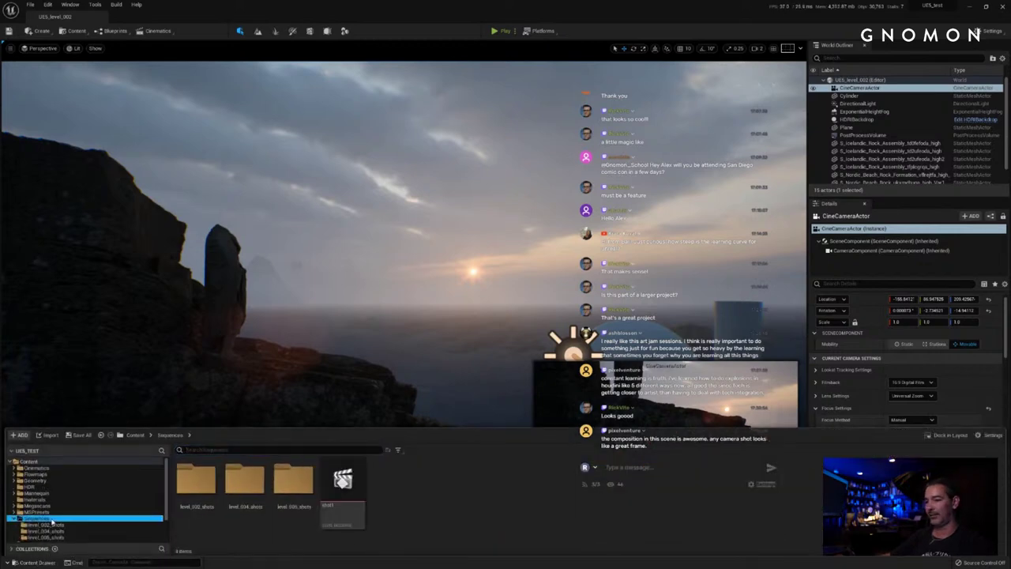
left_click(52, 525)
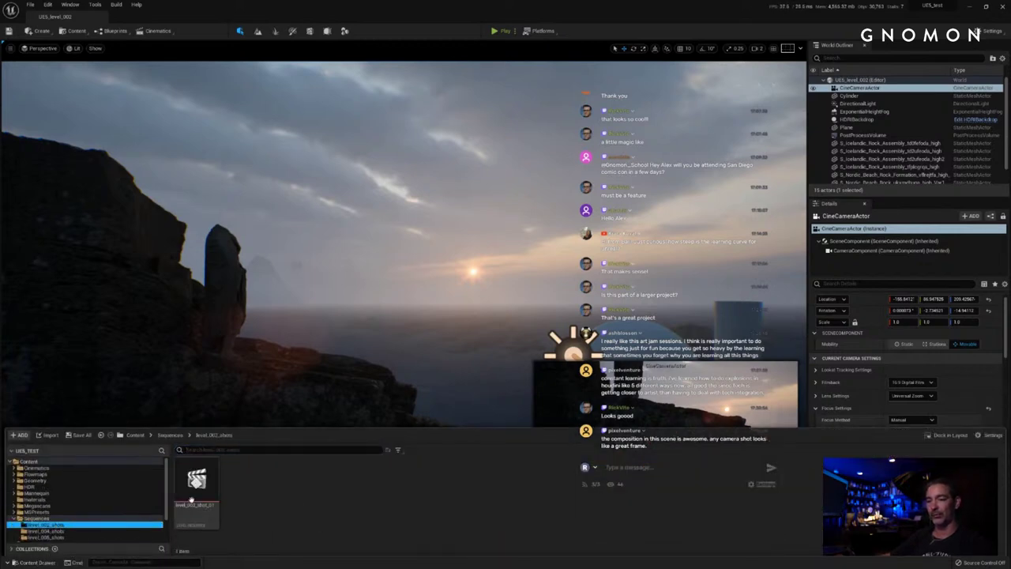
left_click(193, 494)
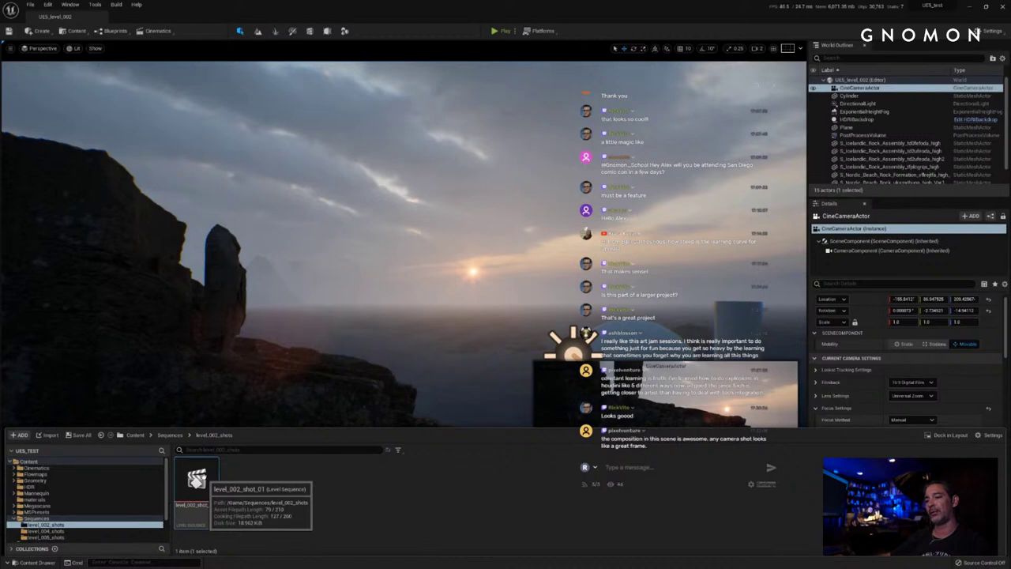
double_click(198, 479)
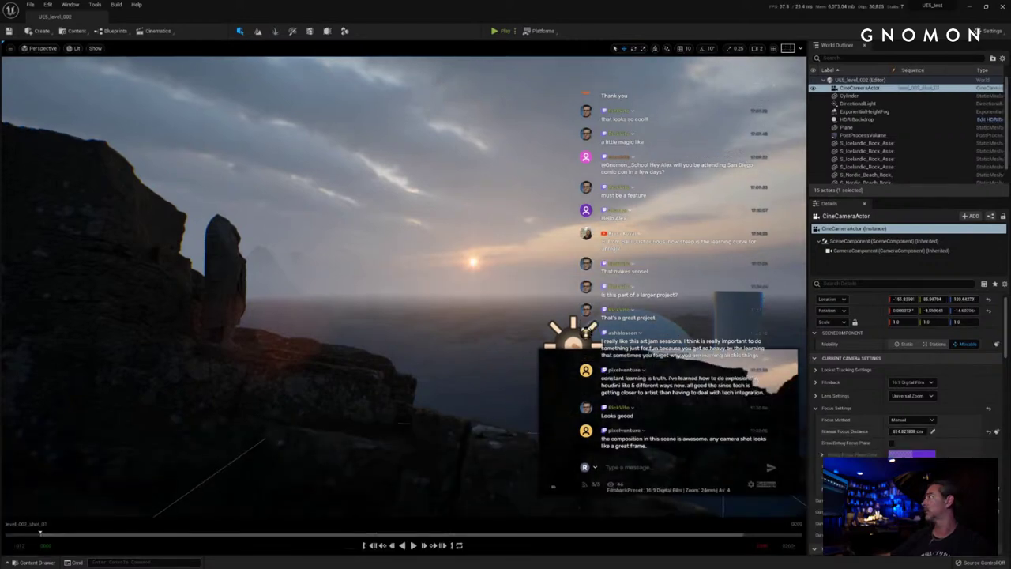
Step: Pilot the CineCameraActor and play the level_002_shot_01 camera move, stopping near its end on the standing statue
key("ctrl+shift+p")
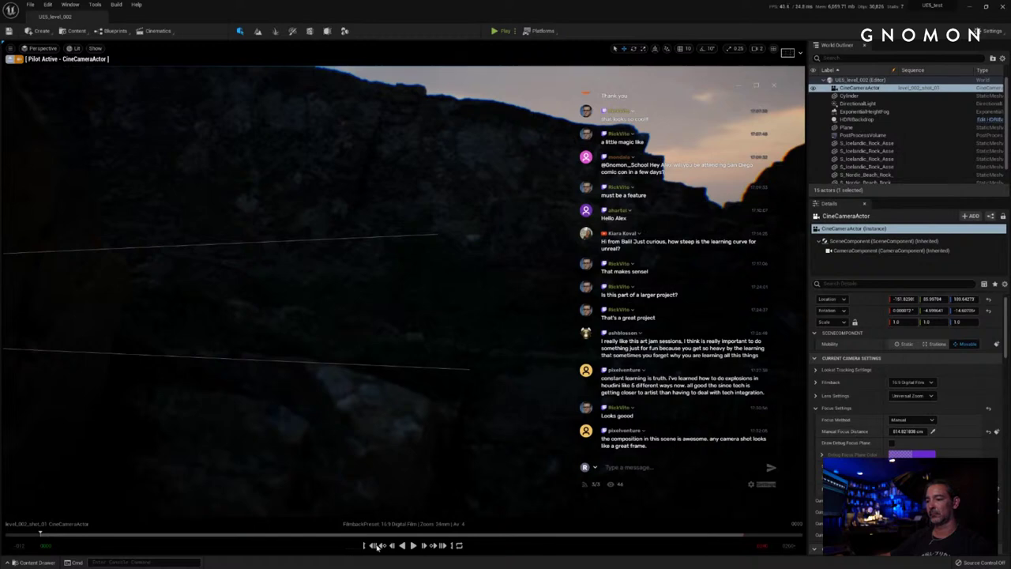
left_click(416, 429)
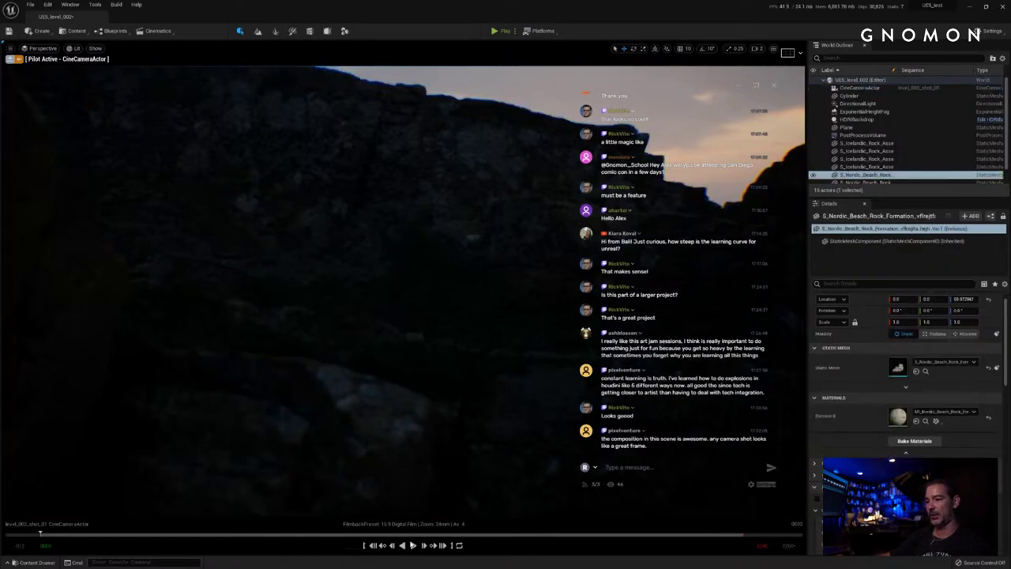
left_click(412, 546)
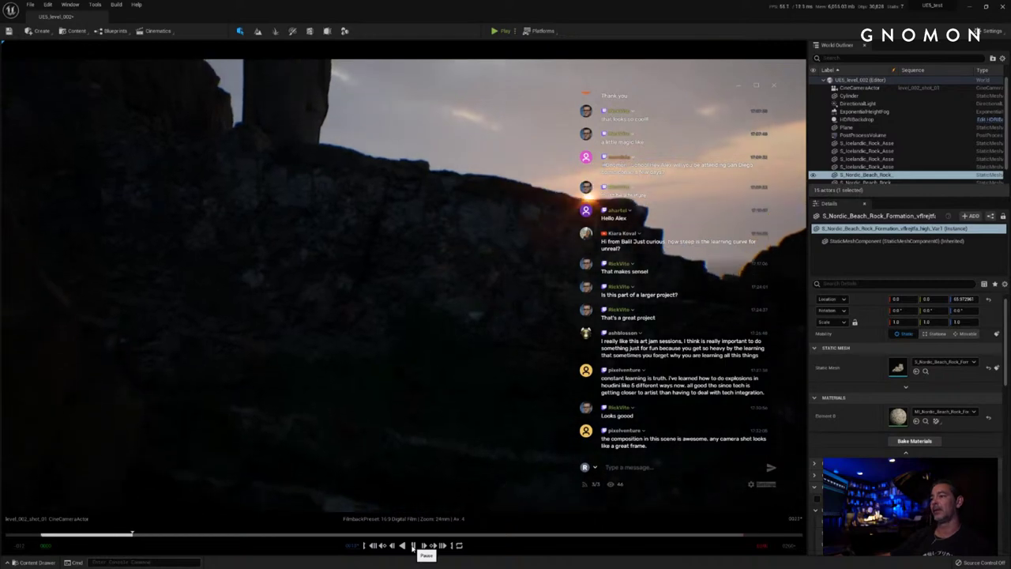
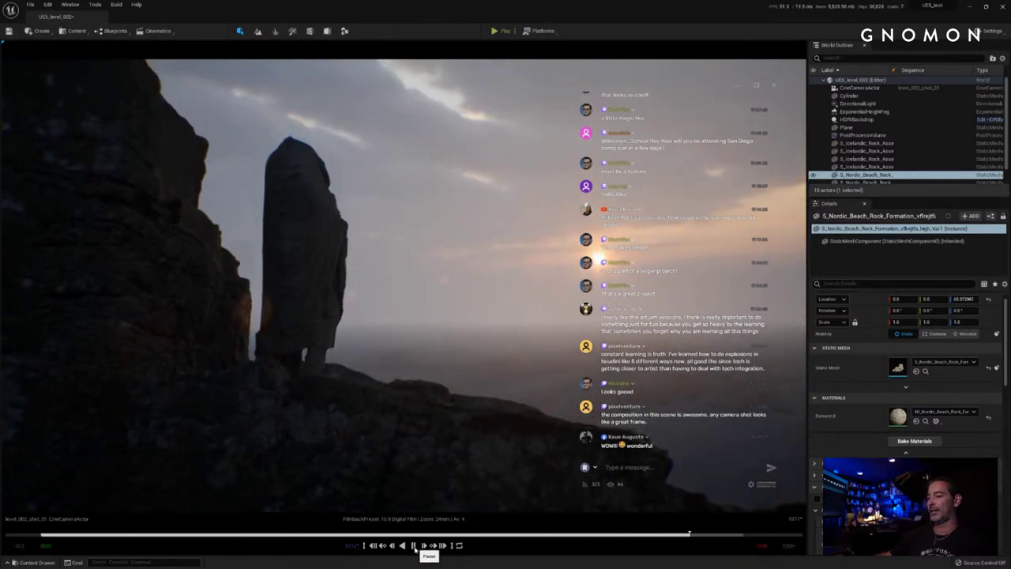
left_click(414, 546)
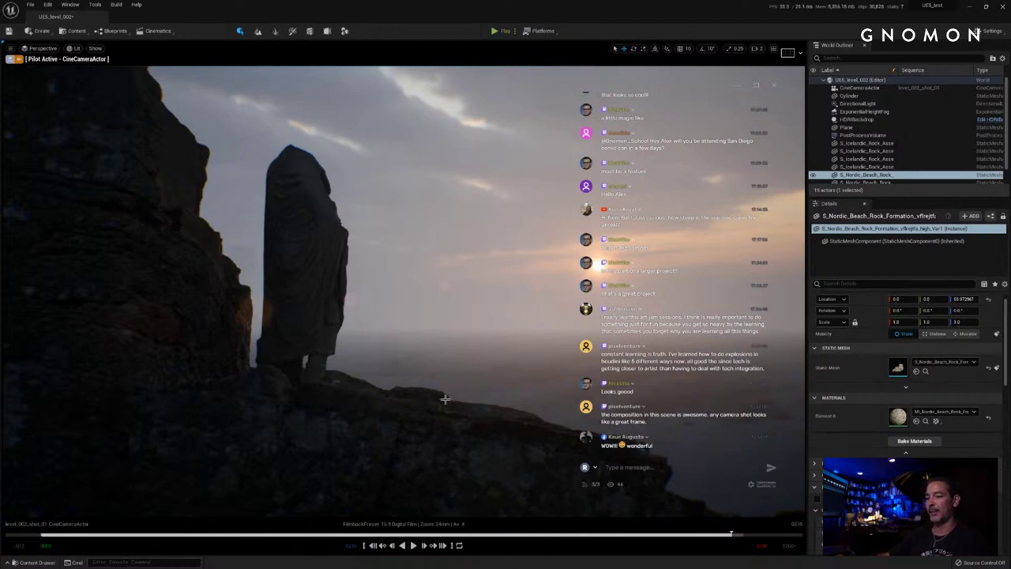
Step: Open UE5_level_003 from the root Content folder without saving UE5_level_002, and view the rocks on the red brick ground
left_click(39, 563)
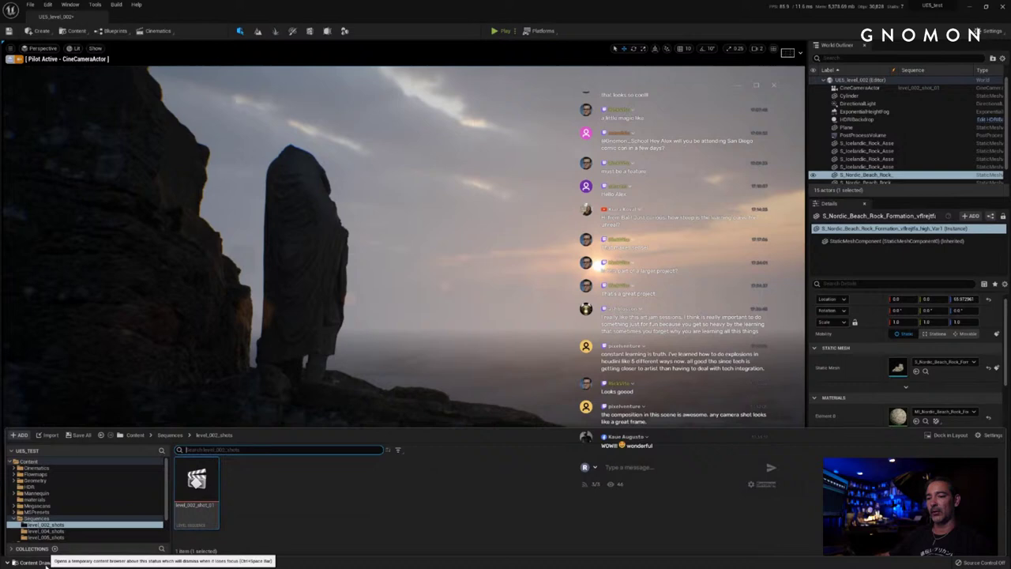
left_click(63, 526)
left_click(59, 519)
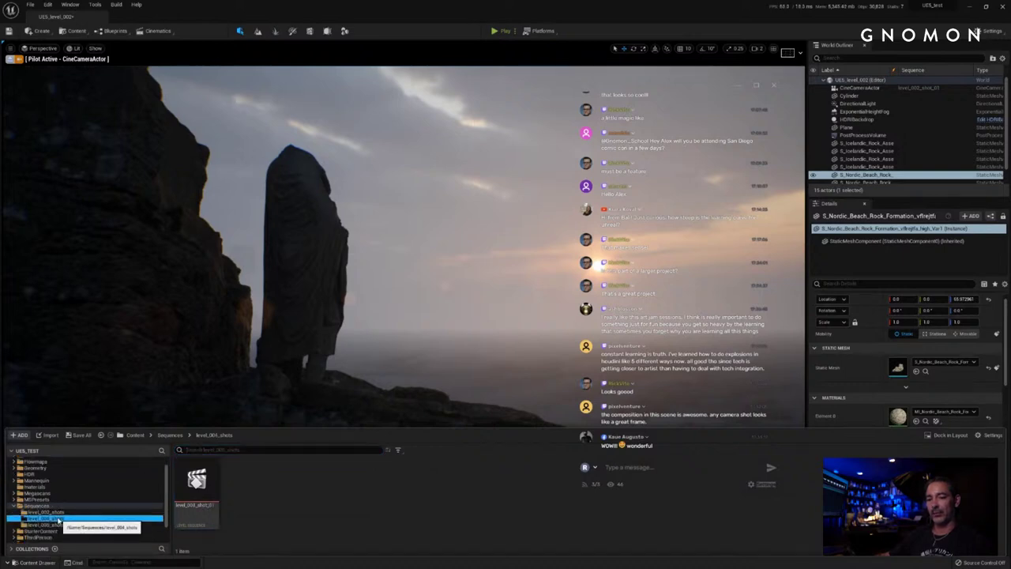
left_click(48, 505)
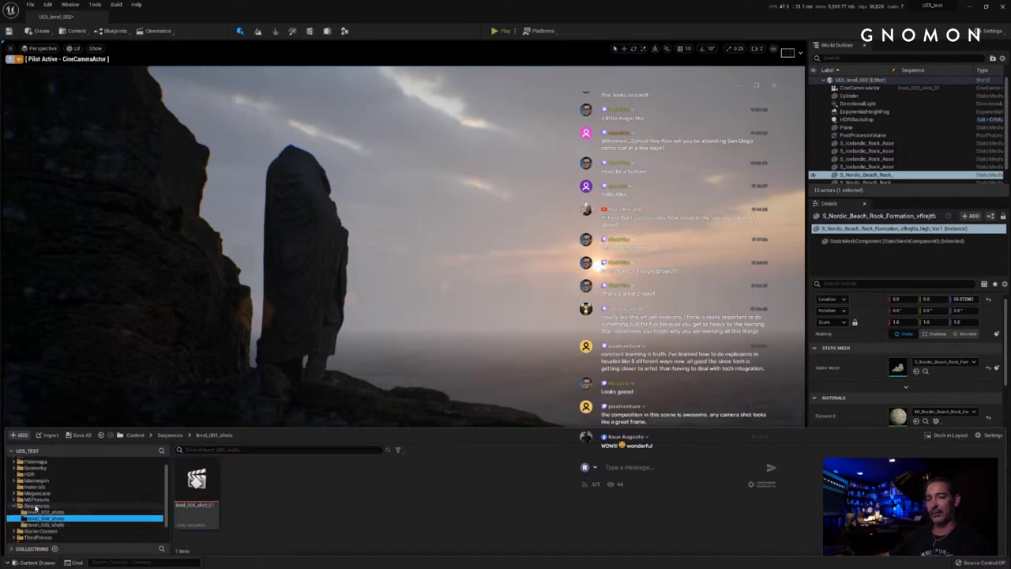
scroll(47, 497, "up", 2)
left_click(55, 463)
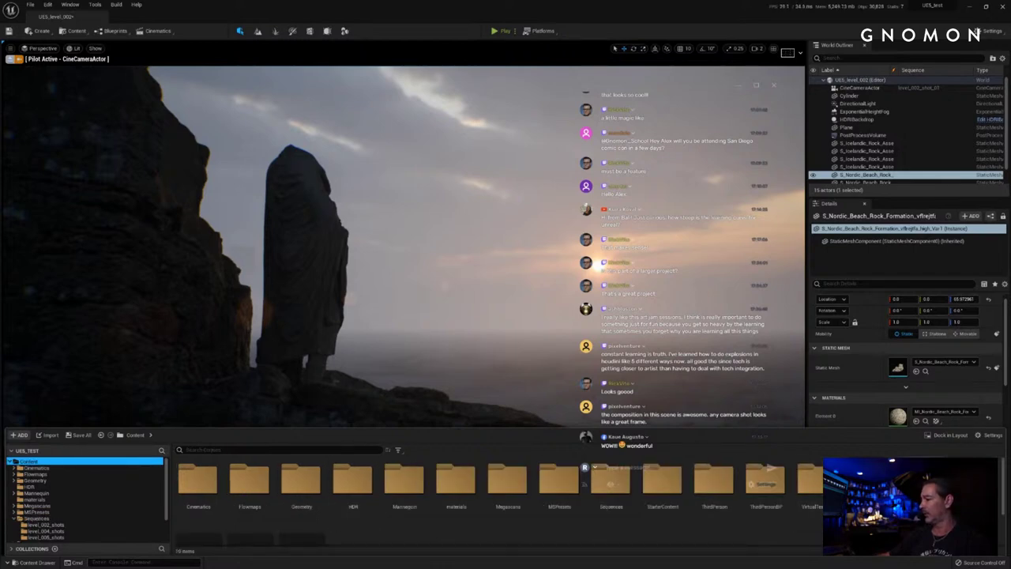
scroll(293, 538, "down", 2)
left_click(198, 506)
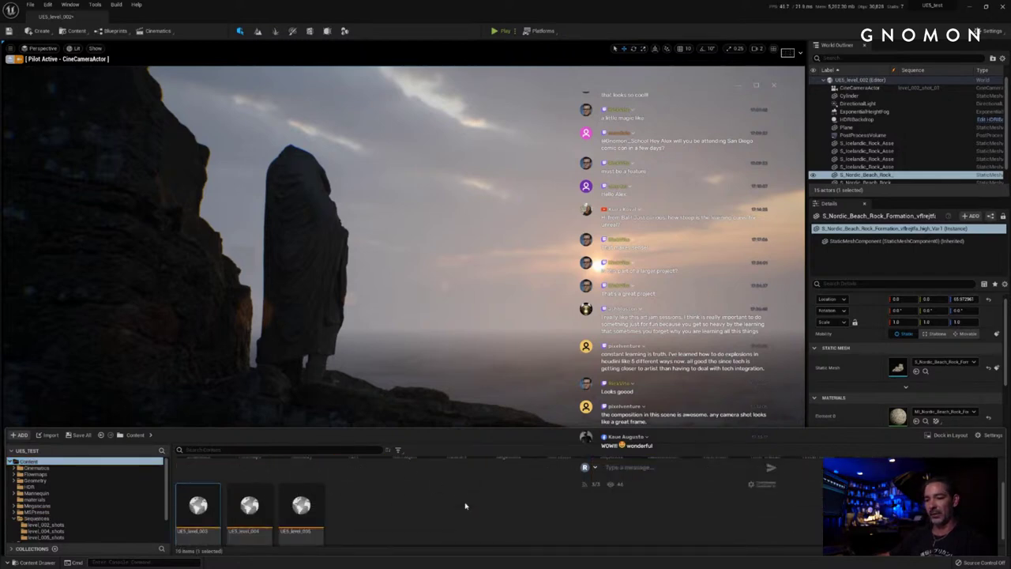
scroll(359, 495, "down", 1)
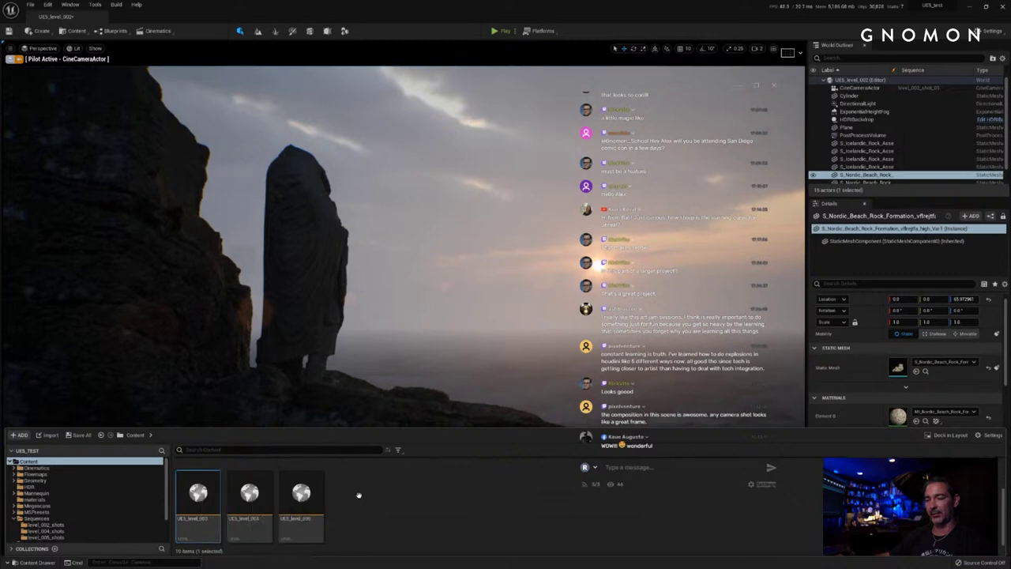
double_click(201, 493)
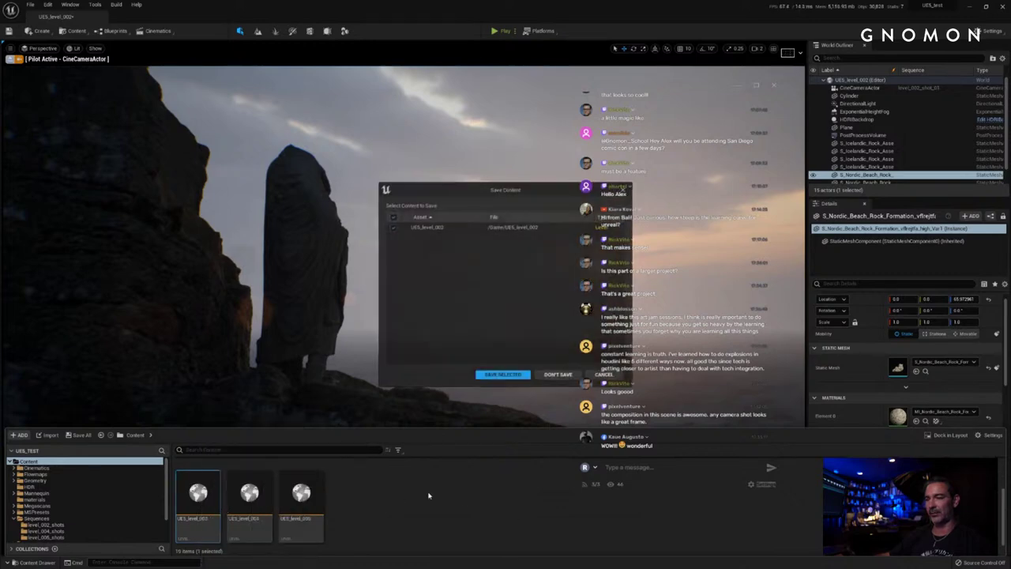
left_click(558, 375)
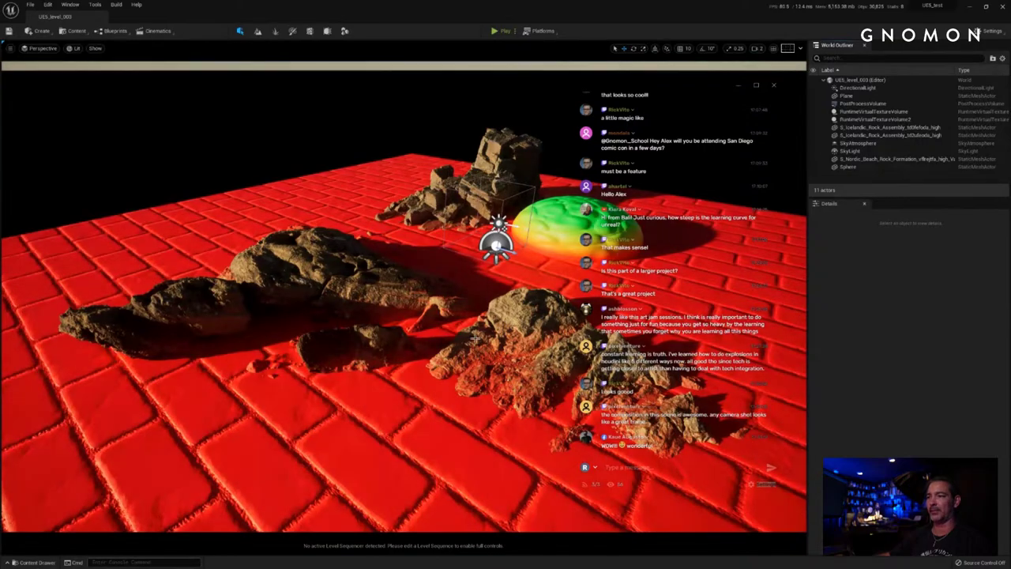
right_click_drag(436, 348, 440, 350)
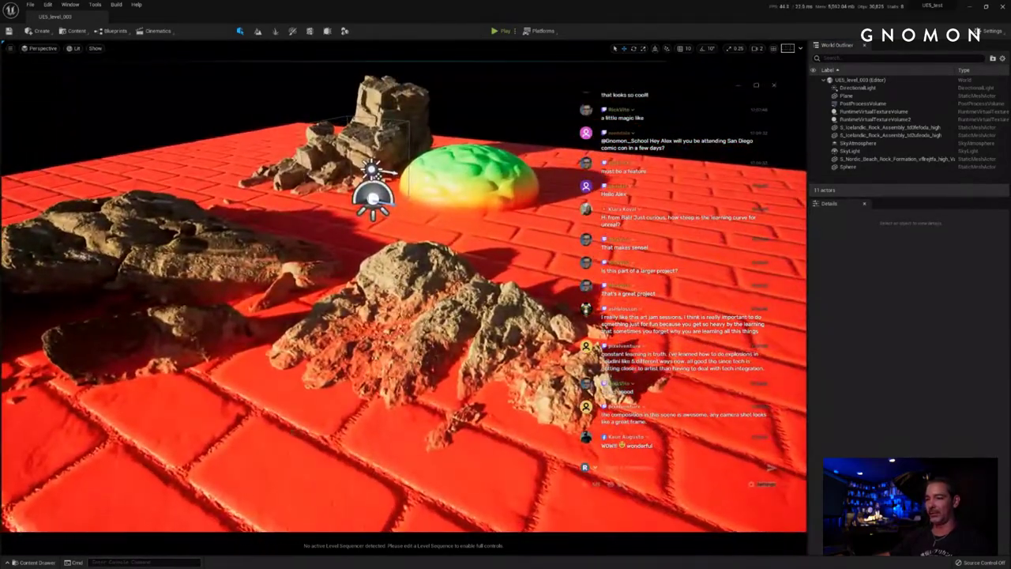
Step: Open UE5_level_004 from the root Content folder and fly over the dark rocky plain towards the distant figures
left_click(25, 562)
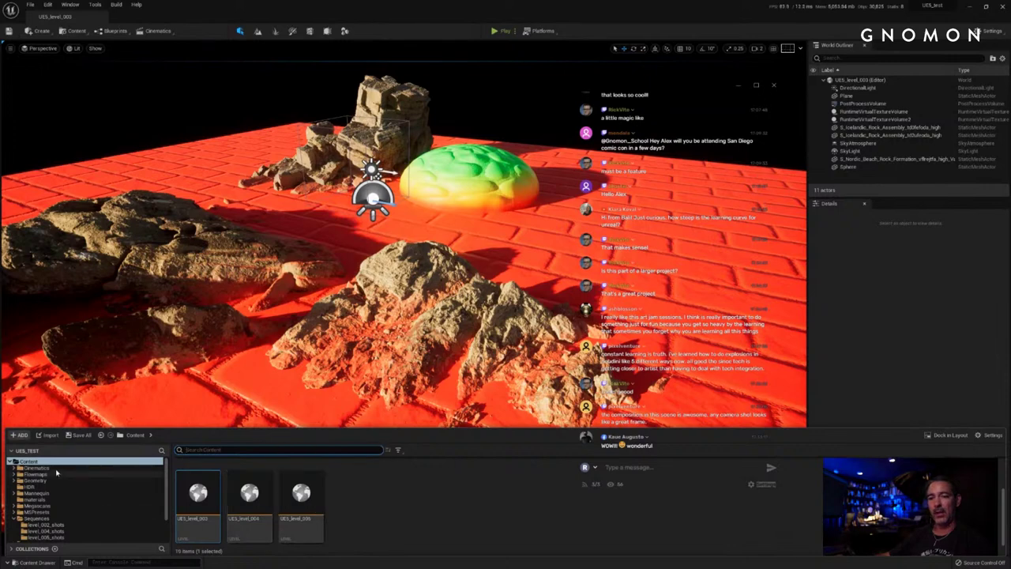
left_click(53, 462)
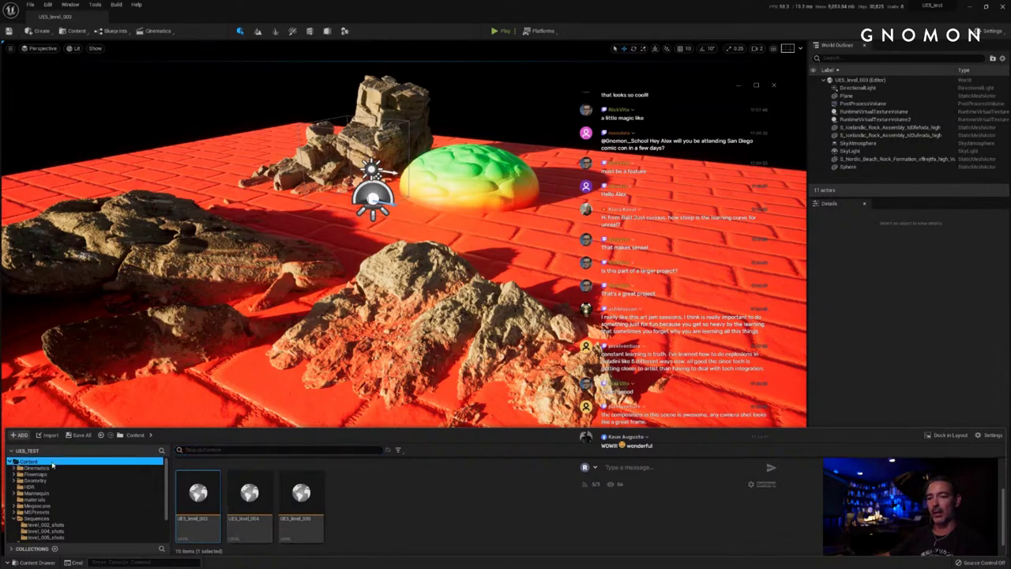
double_click(249, 493)
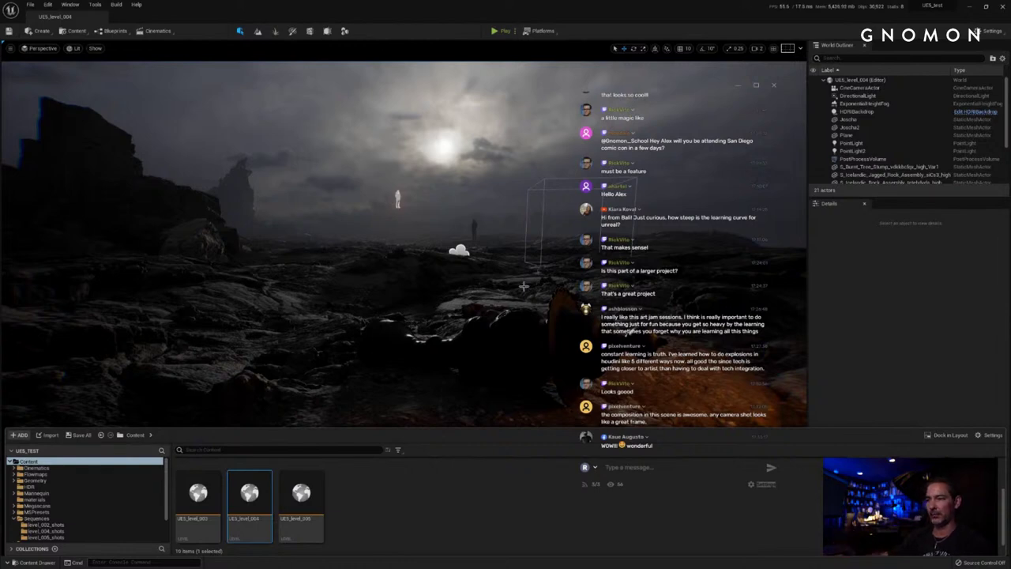
right_click_drag(446, 273, 450, 286)
key("g")
key("w")
left_click_drag(451, 286, 450, 286)
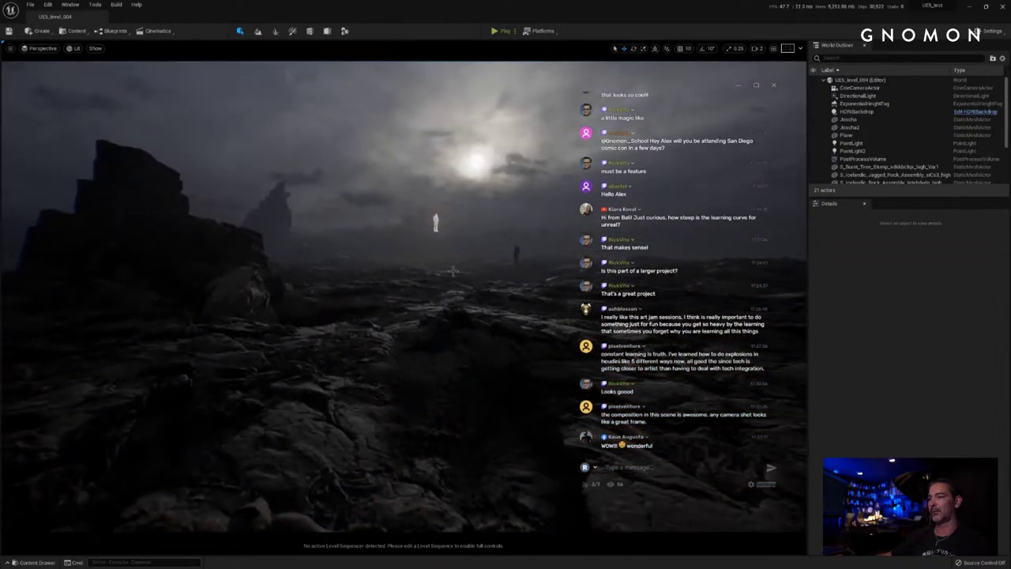
Step: Select the glowing figure floating above the rocky plain to inspect it, adjust the view and clear the selection
left_click(435, 219)
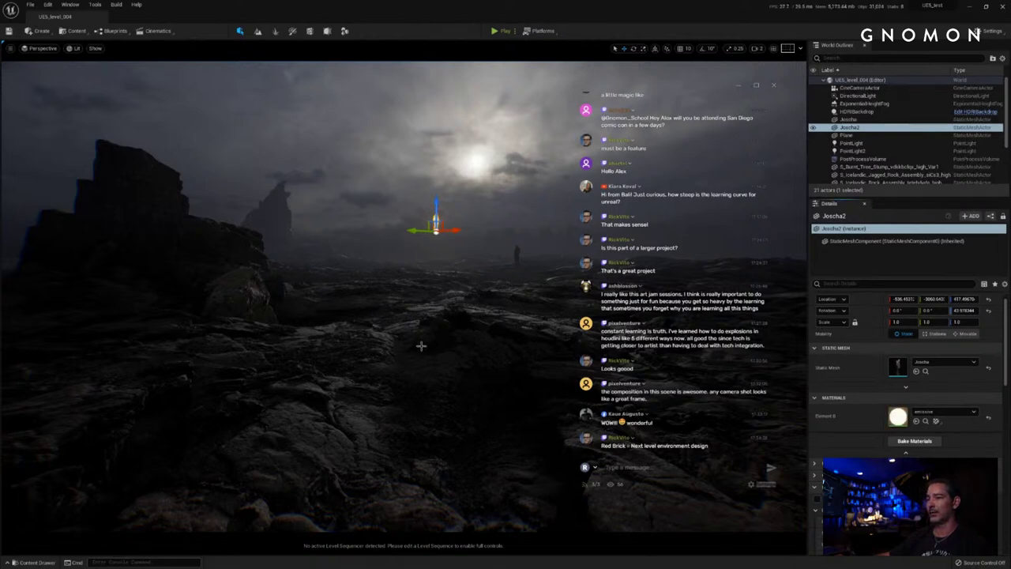
mouse_move(420, 344)
right_mouse_down()
mouse_move(445, 351)
mouse_move(436, 348)
right_mouse_up()
key("Escape")
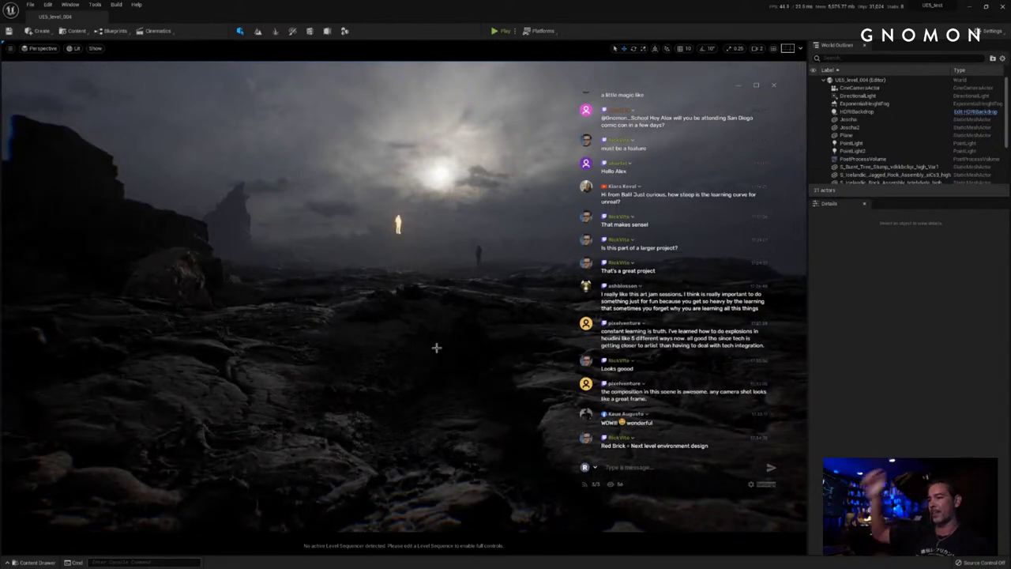
Step: Open UE5_level_005 from the root Content folder without saving the emissive material, and view the blue night scene
left_click(44, 560)
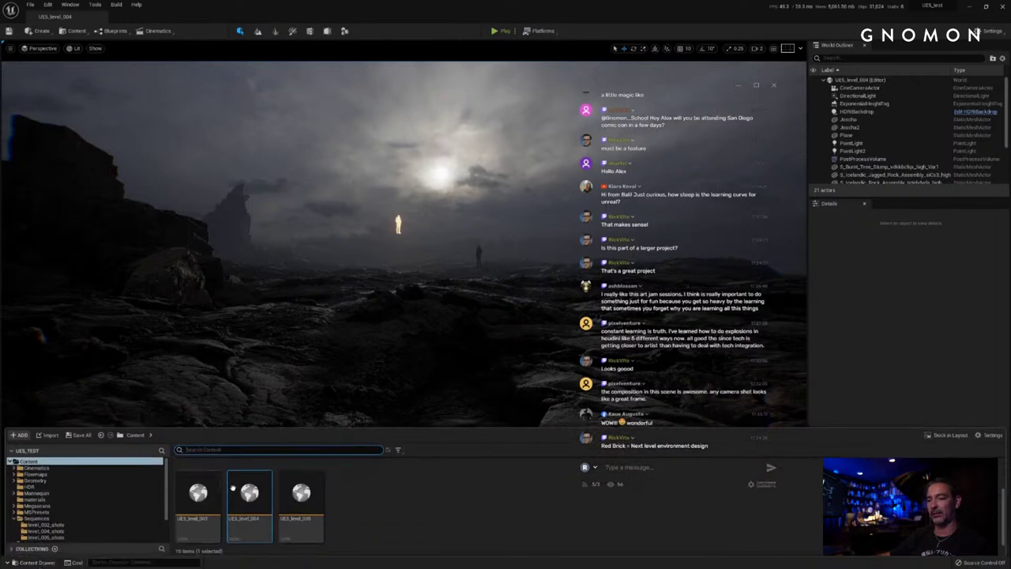
left_click(38, 452)
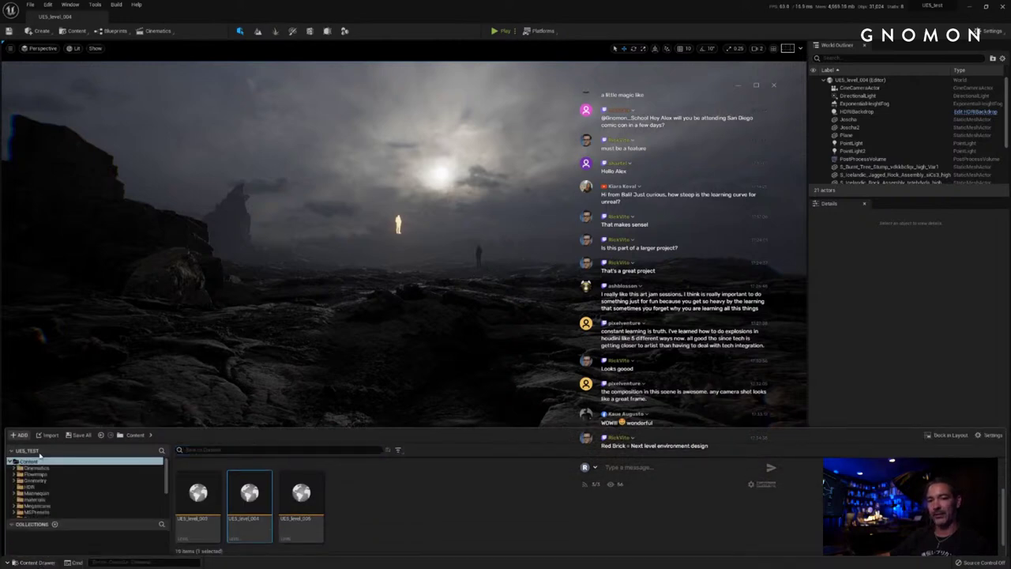
double_click(301, 496)
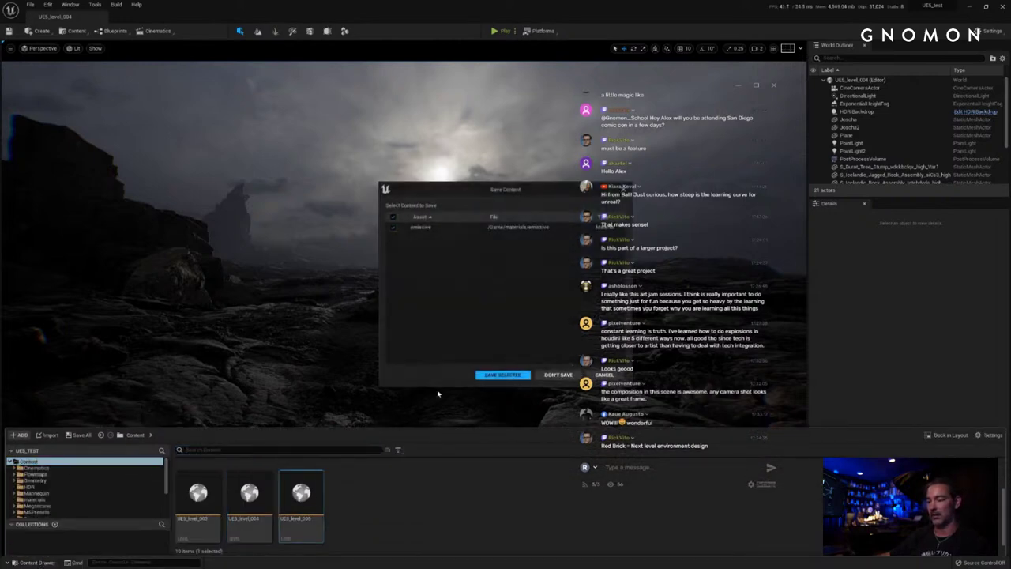
left_click(545, 375)
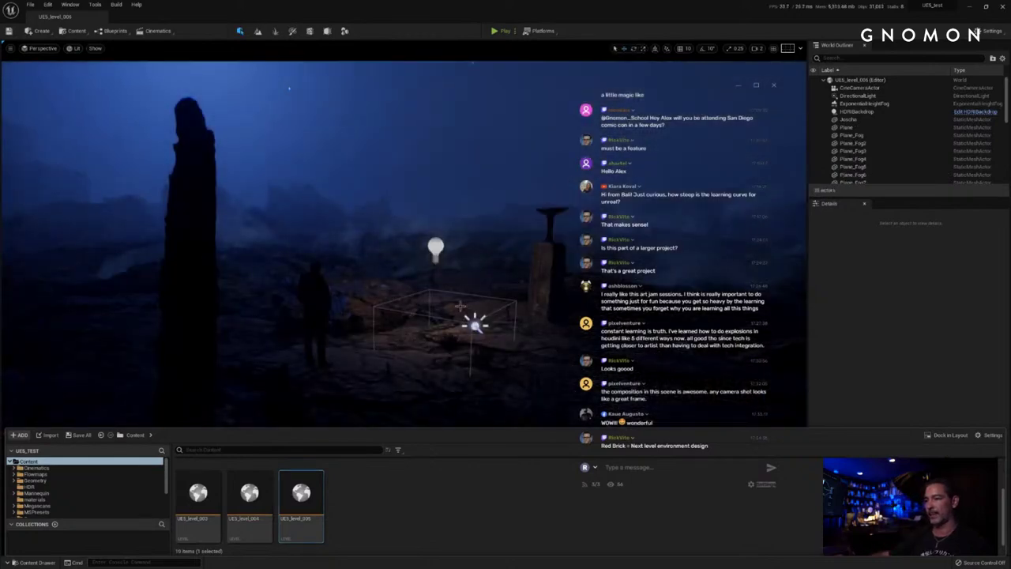
right_click_drag(460, 306, 454, 309)
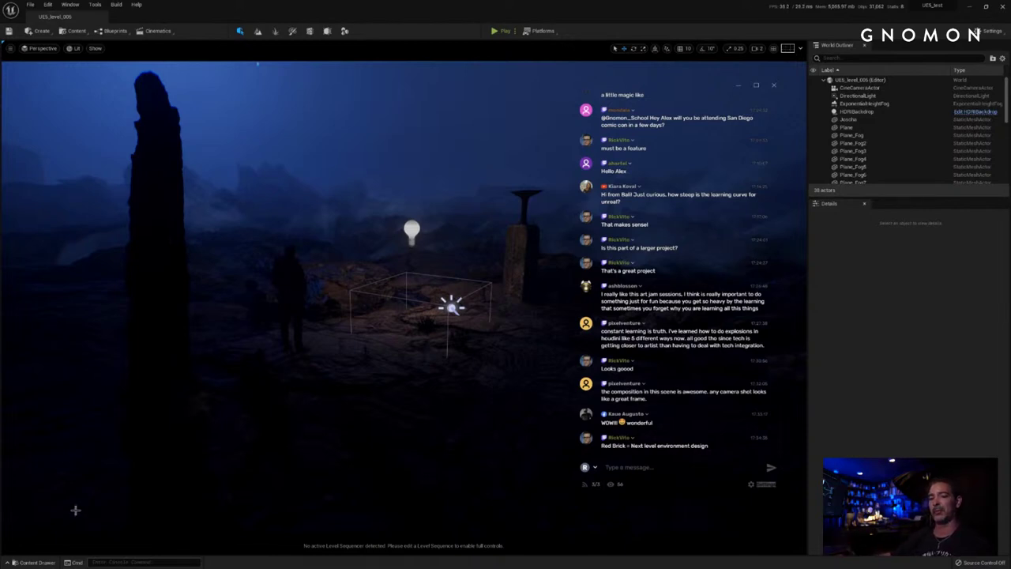
Step: Browse to the level_005_shots folder under Sequences
left_click(35, 562)
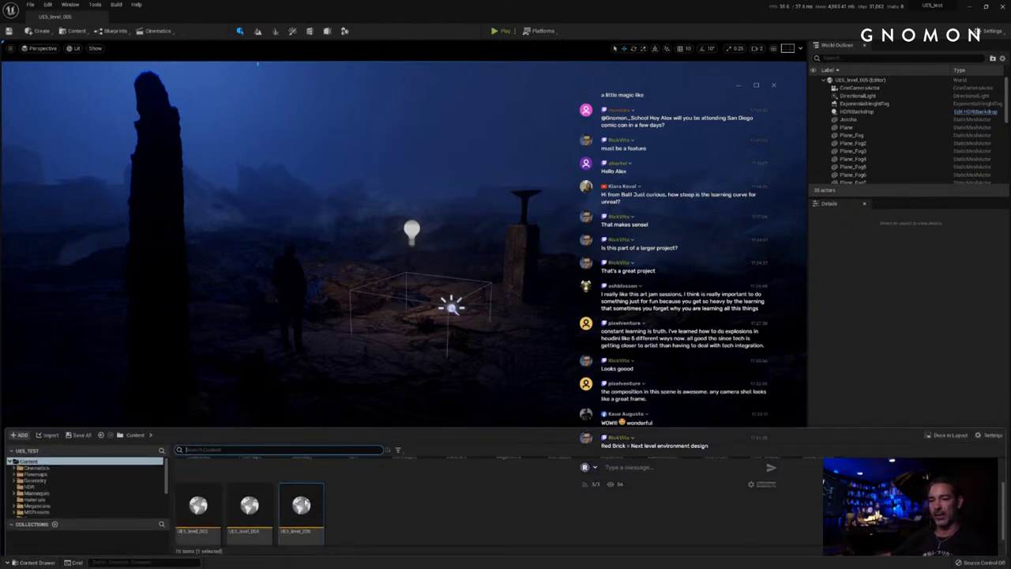
scroll(47, 505, "down", 5)
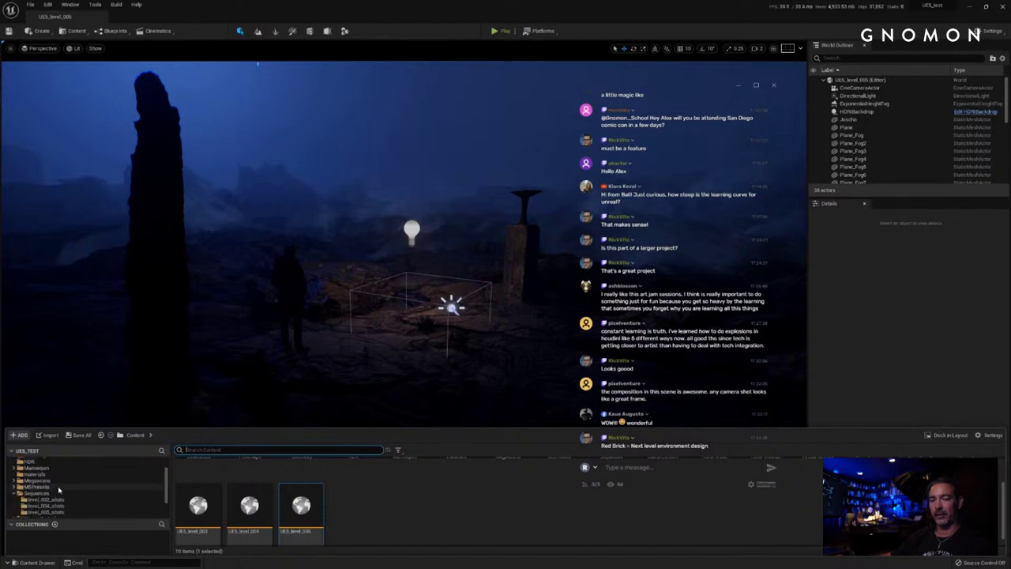
left_click(57, 488)
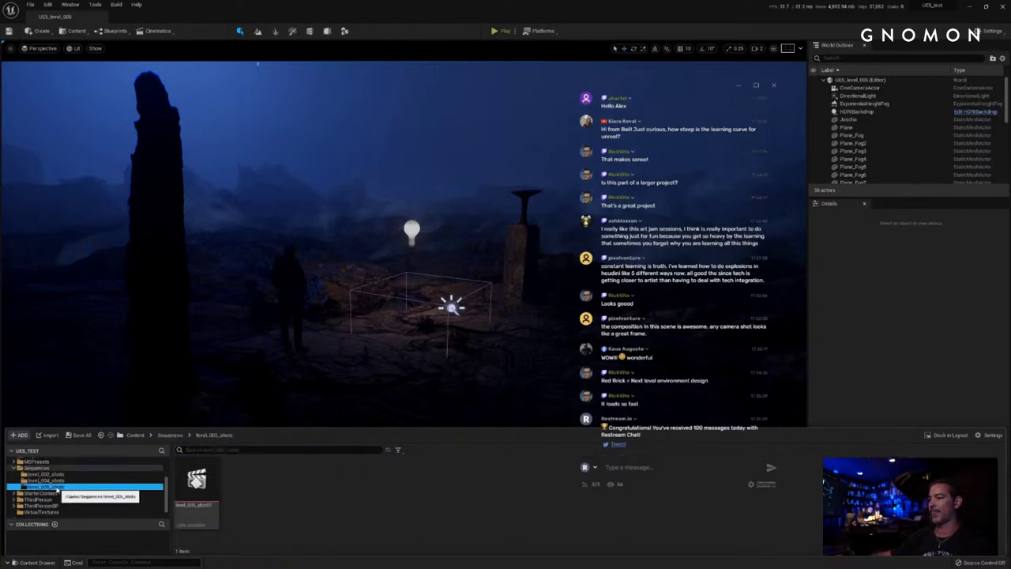
left_click(308, 504)
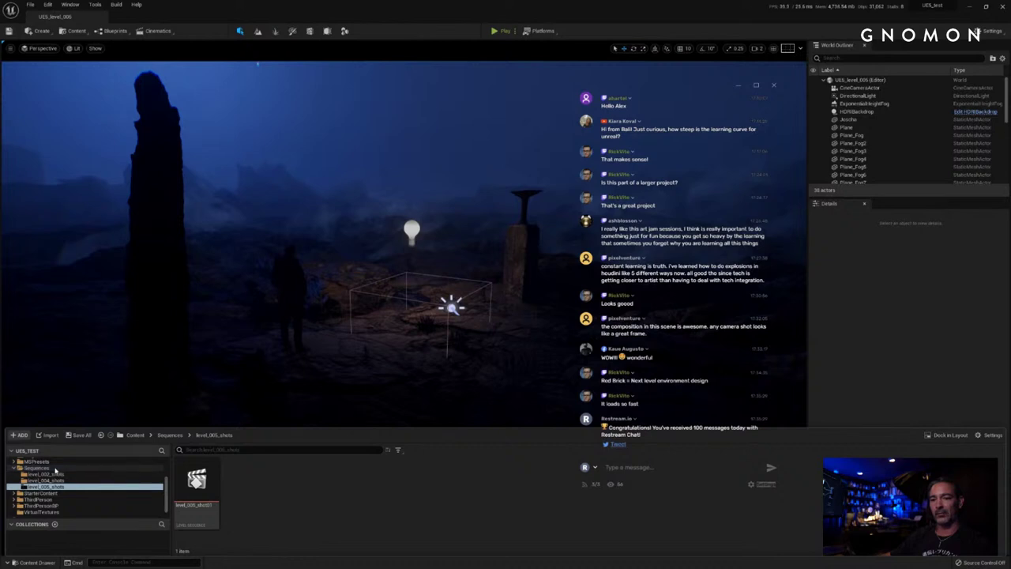
Step: Show how the Sequences folder is organised into one shots subfolder per level, ending inside level_005_shots
left_click(21, 470)
left_click(12, 469)
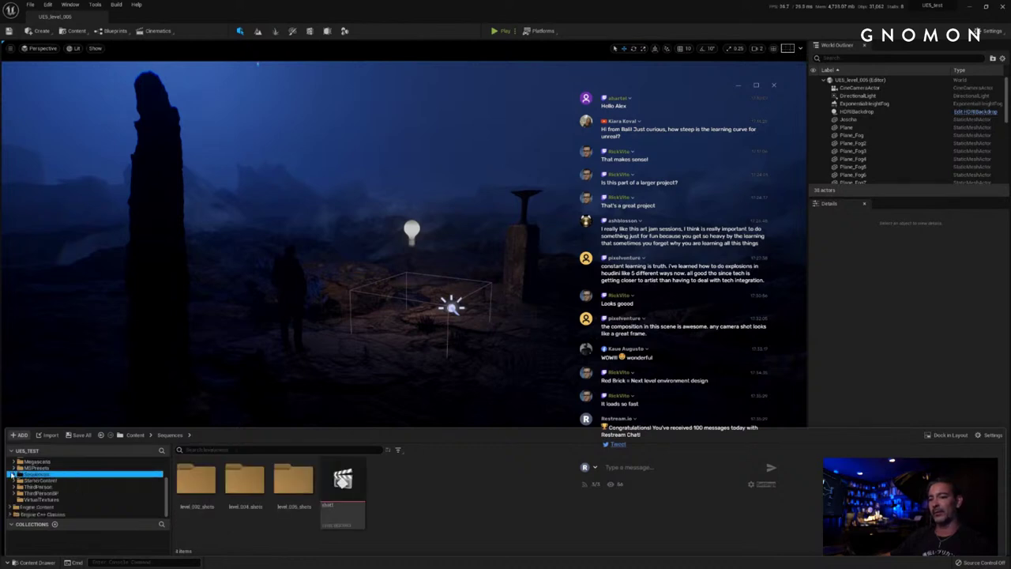
left_click(13, 475)
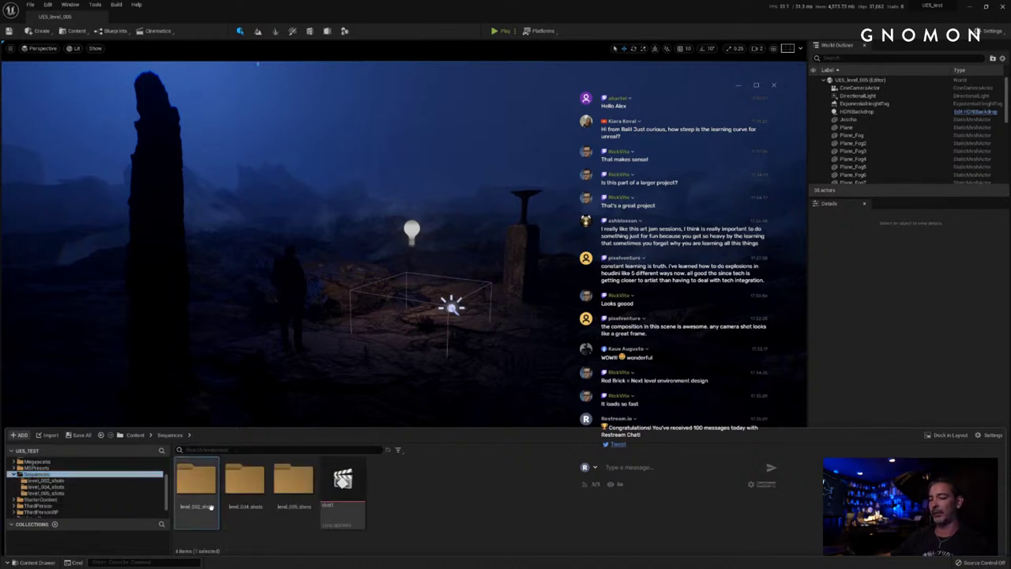
left_click(240, 489)
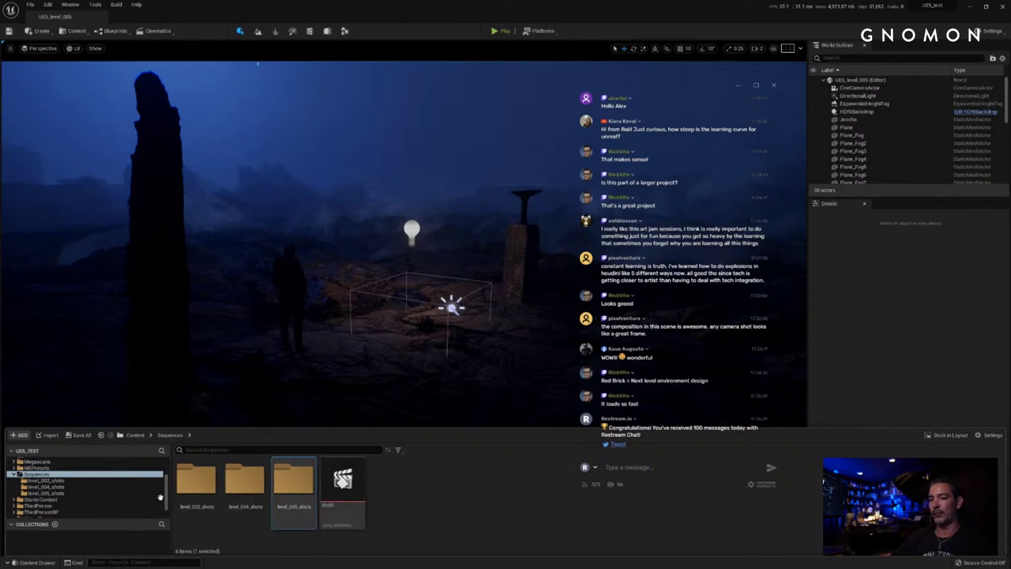
left_click(75, 494)
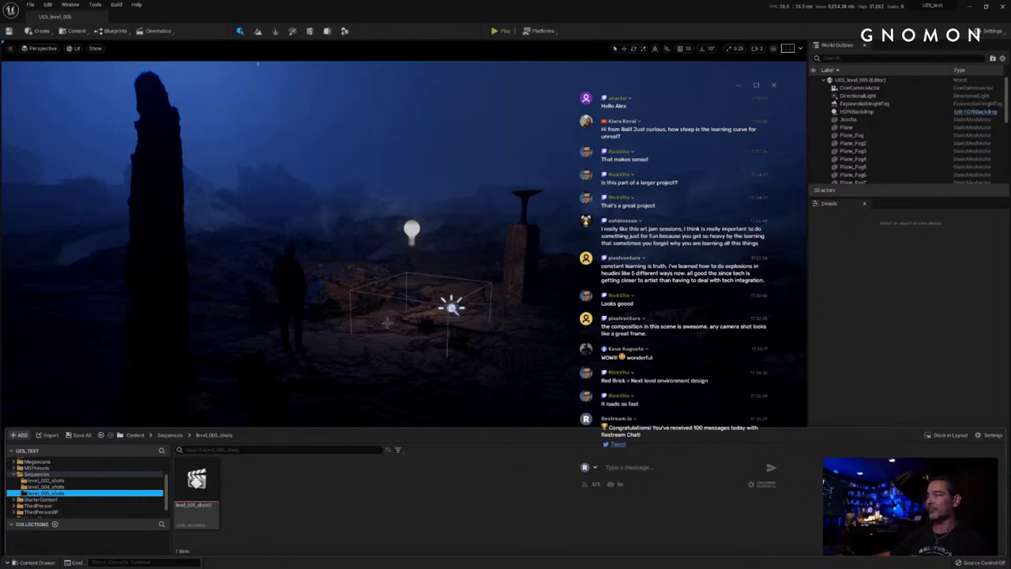
left_click(308, 500)
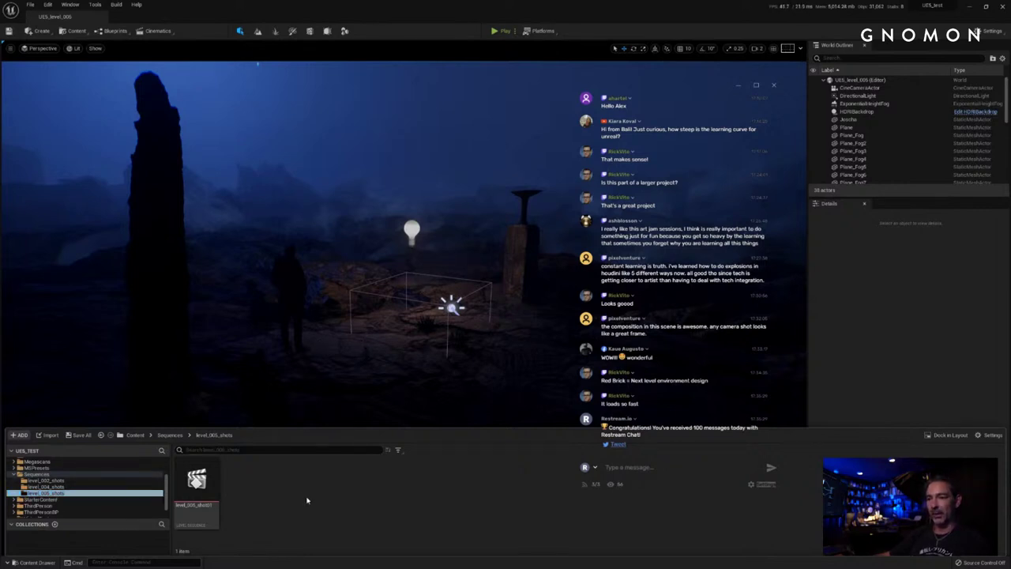
Step: Go up to the Sequences folder and reopen its level_005_shots subfolder
right_click(285, 504)
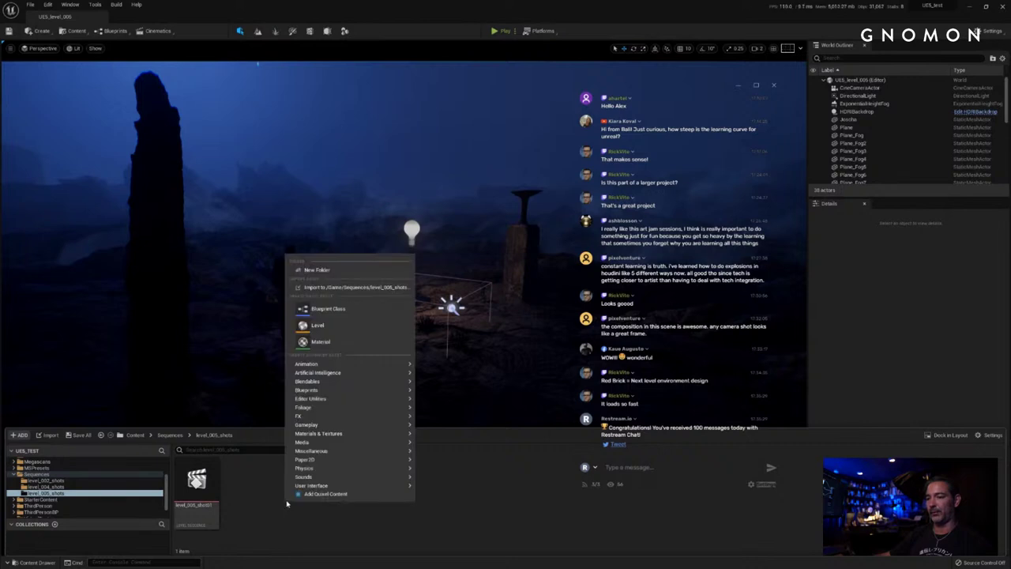
left_click(259, 504)
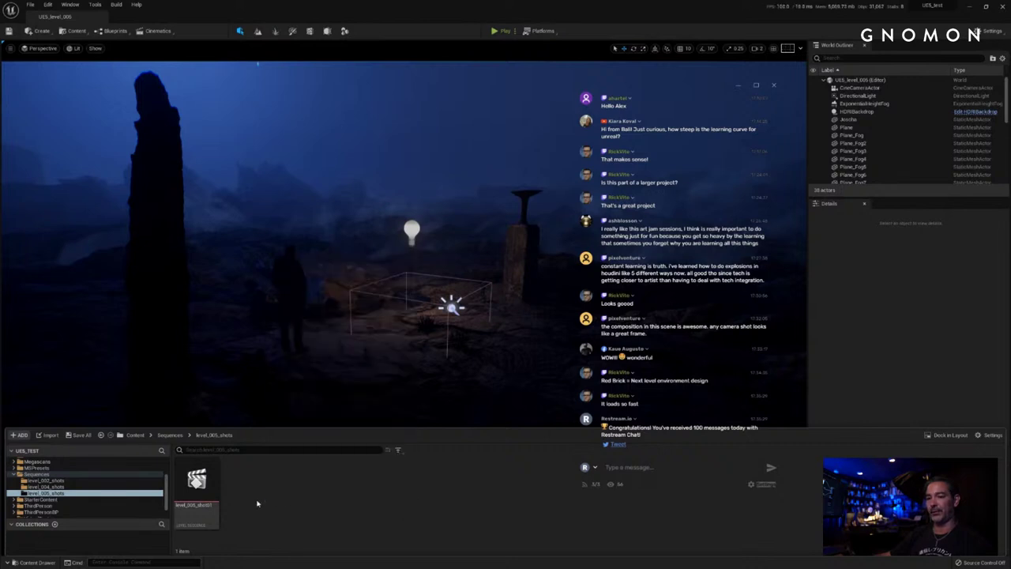
left_click(36, 474)
double_click(295, 482)
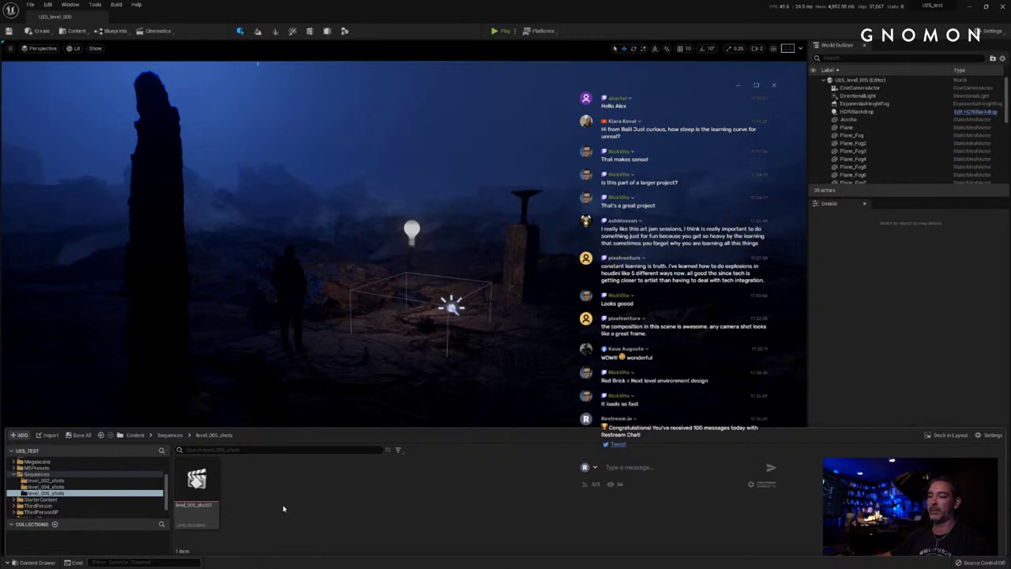
Step: Create a Level Sequence named level_005_shot02 in the level_005_shots folder
right_click(283, 508)
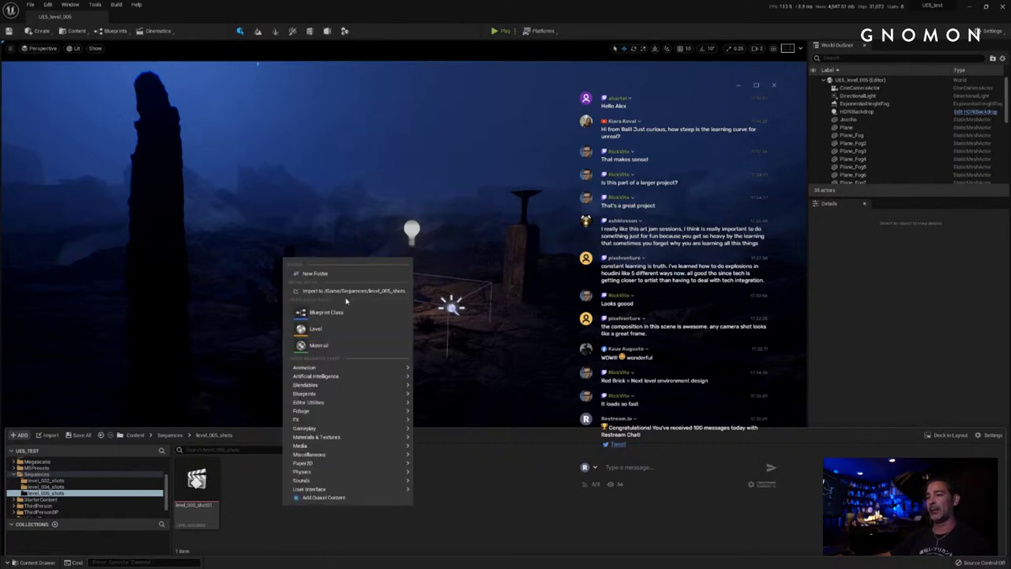
mouse_move(350, 370)
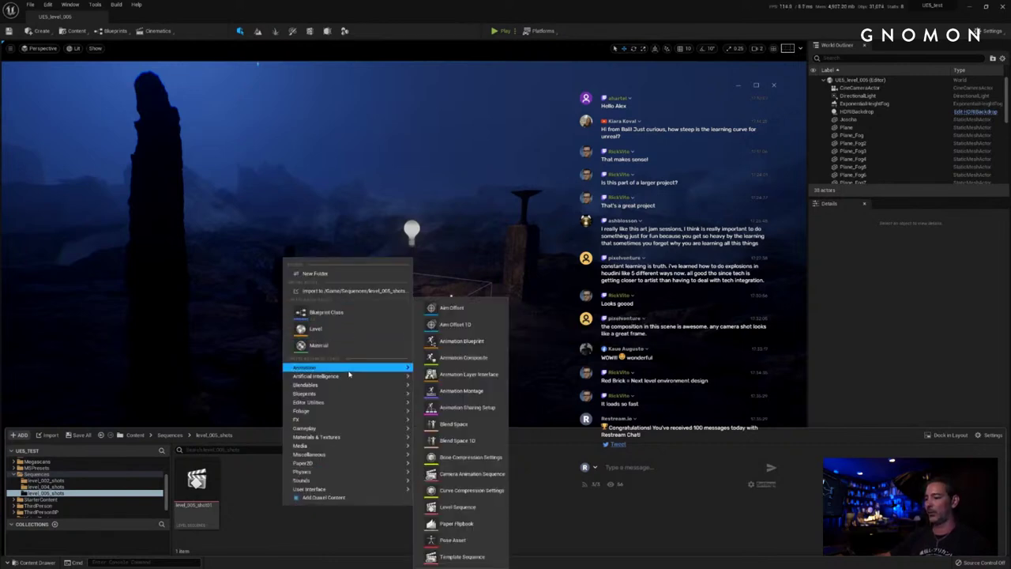
left_click(472, 508)
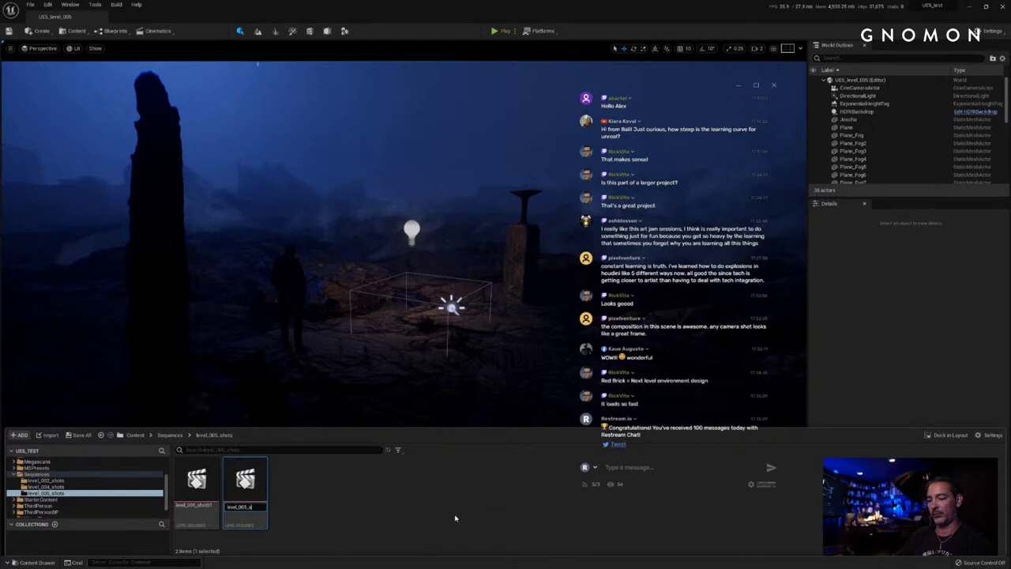
type("level_005_shot02")
key("Return")
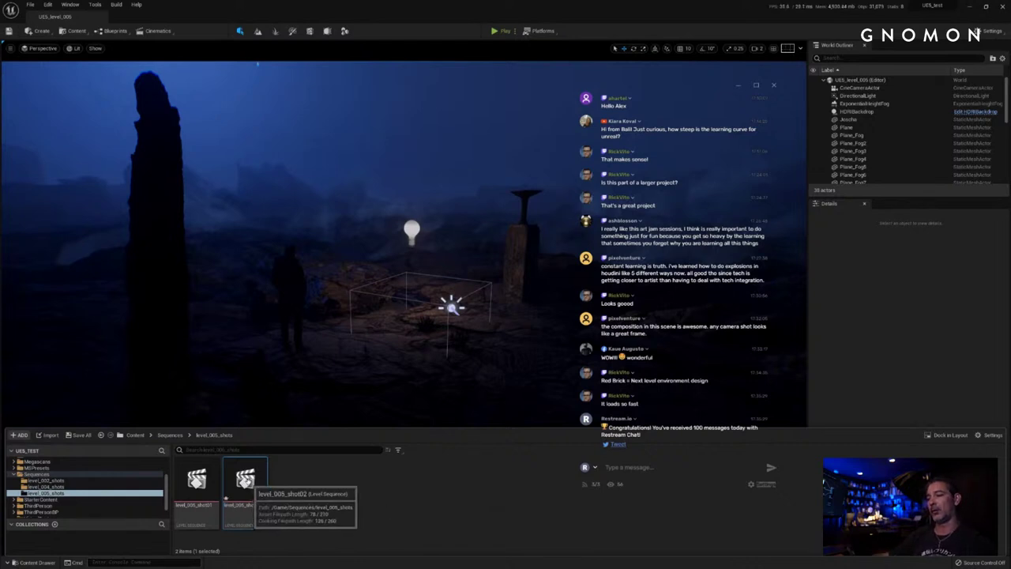
Step: Open level_005_shot02 in Sequencer, shrink and reposition its floating window, and close it again
double_click(247, 480)
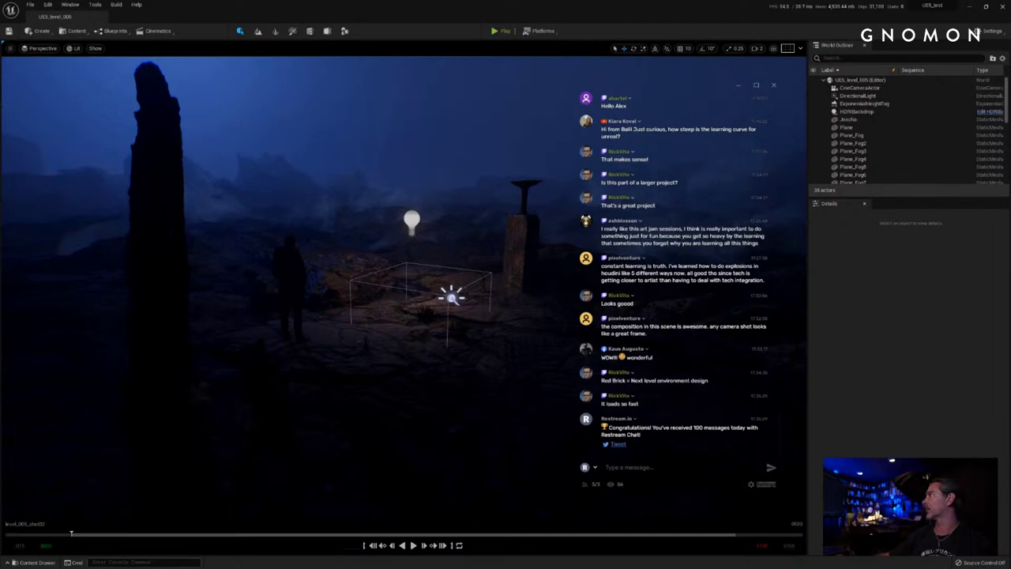
left_click_drag(296, 1, 276, 125)
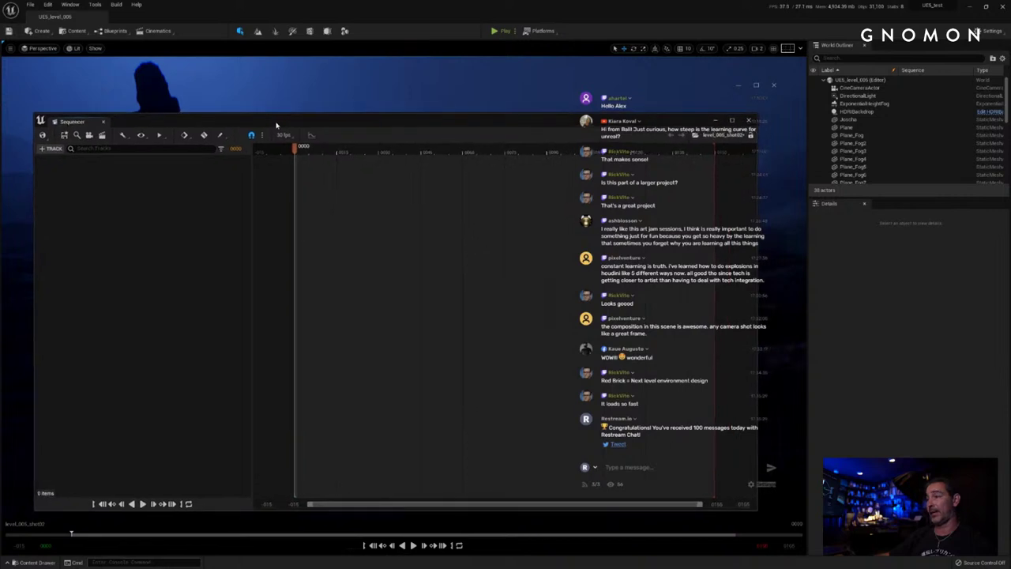
left_click_drag(757, 113, 573, 100)
mouse_move(419, 105)
left_mouse_down()
mouse_move(435, 101)
mouse_move(418, 94)
mouse_move(422, 107)
mouse_move(444, 106)
mouse_move(420, 106)
left_mouse_up()
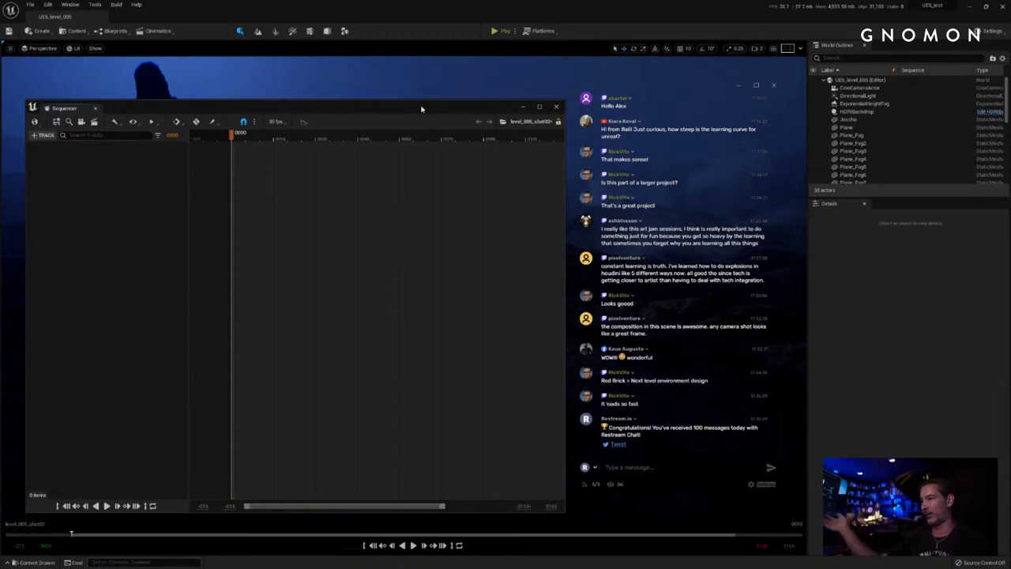
left_click(557, 108)
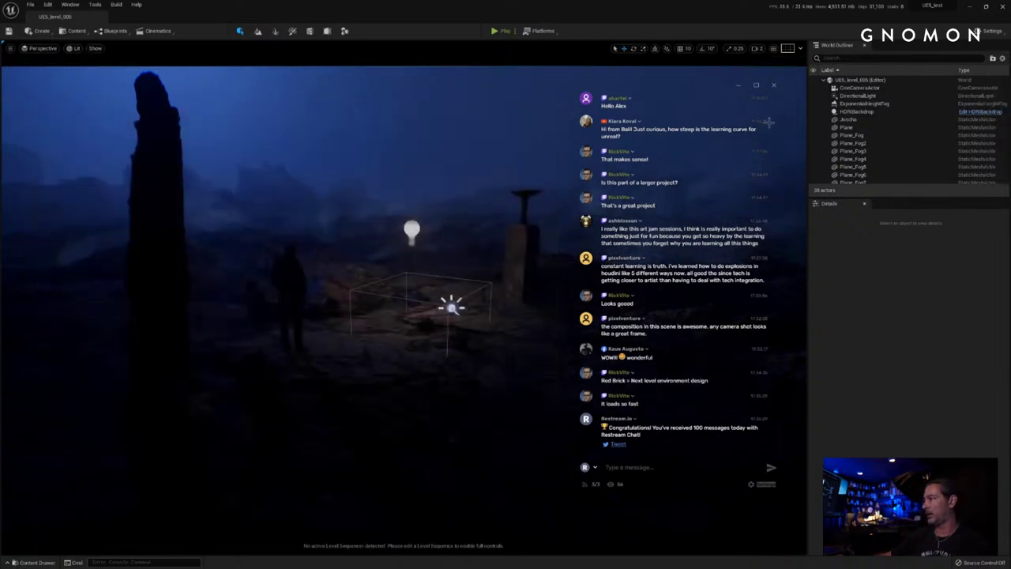
Step: Add a second Cine Camera Actor and move it behind the standing figure, to about X -563, Z 114
left_click(859, 88)
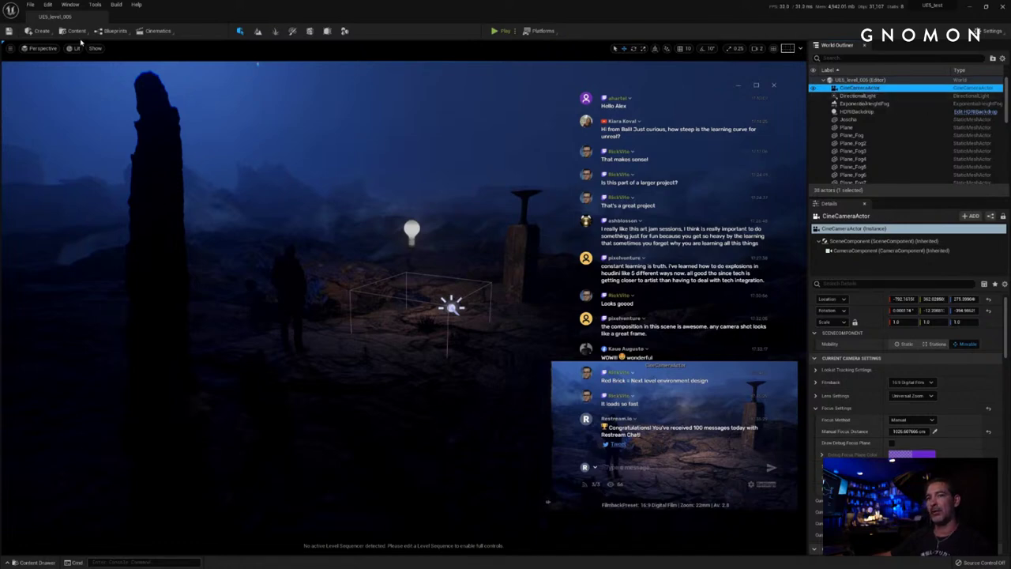
left_click(41, 31)
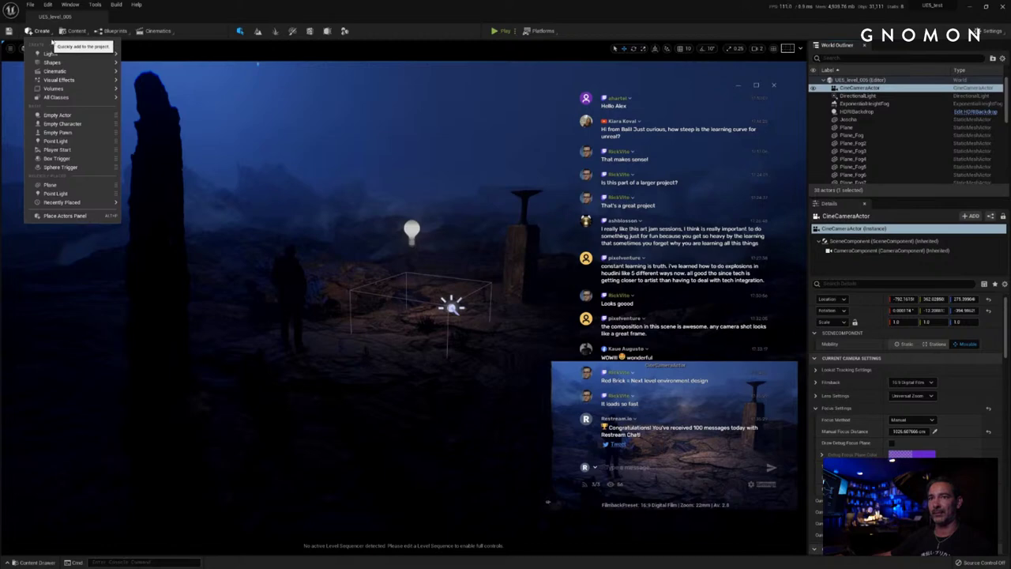
mouse_move(64, 72)
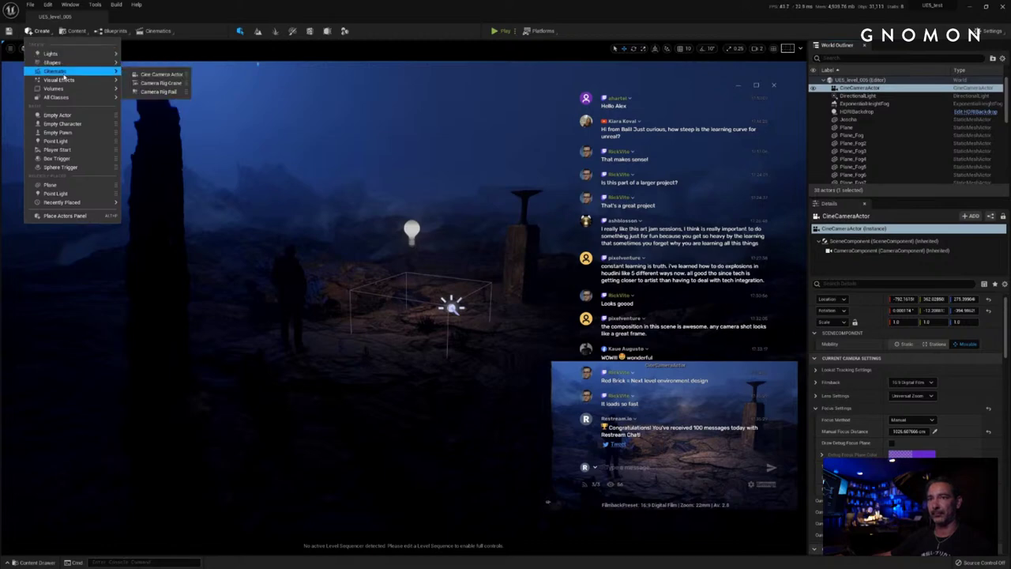
left_click(166, 75)
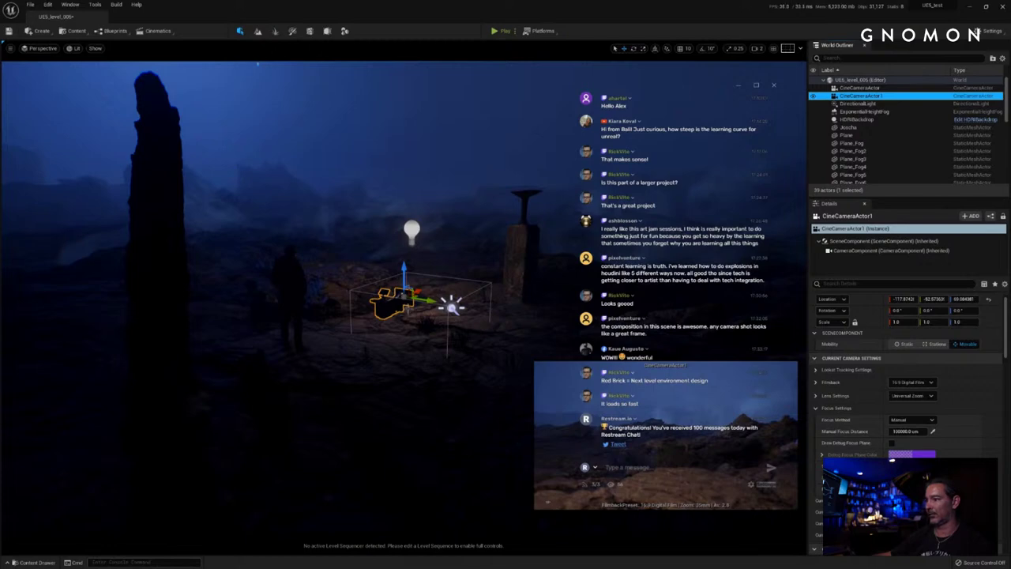
left_click_drag(391, 303, 186, 318)
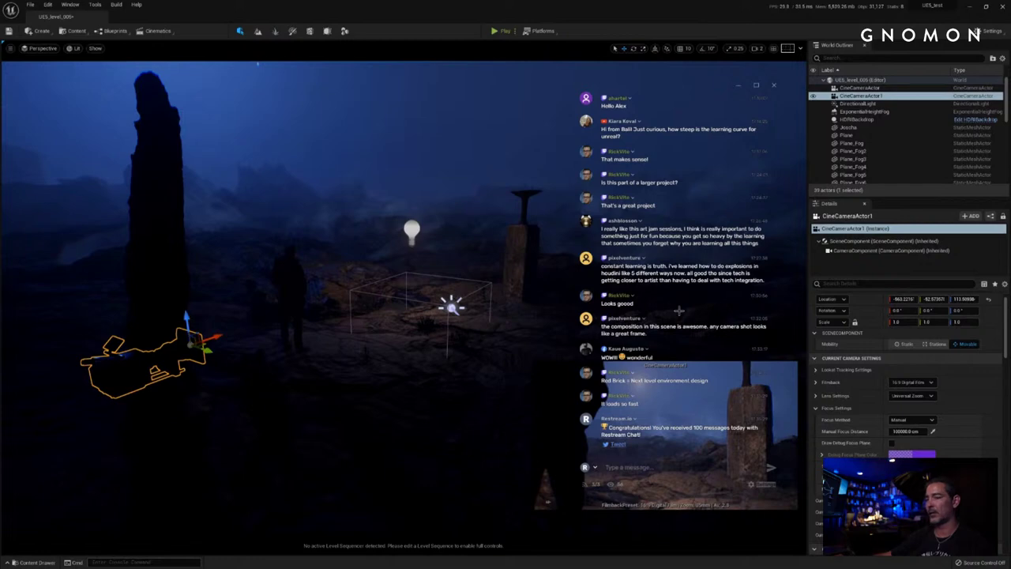
Step: Rename the new cine camera to level005_Cam_shot_002
right_click(862, 95)
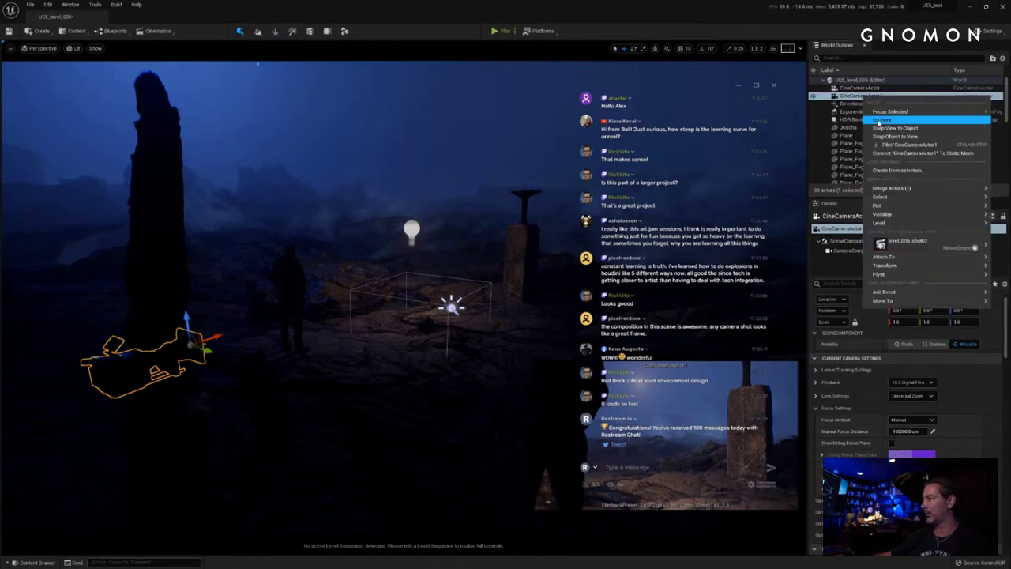
mouse_move(885, 208)
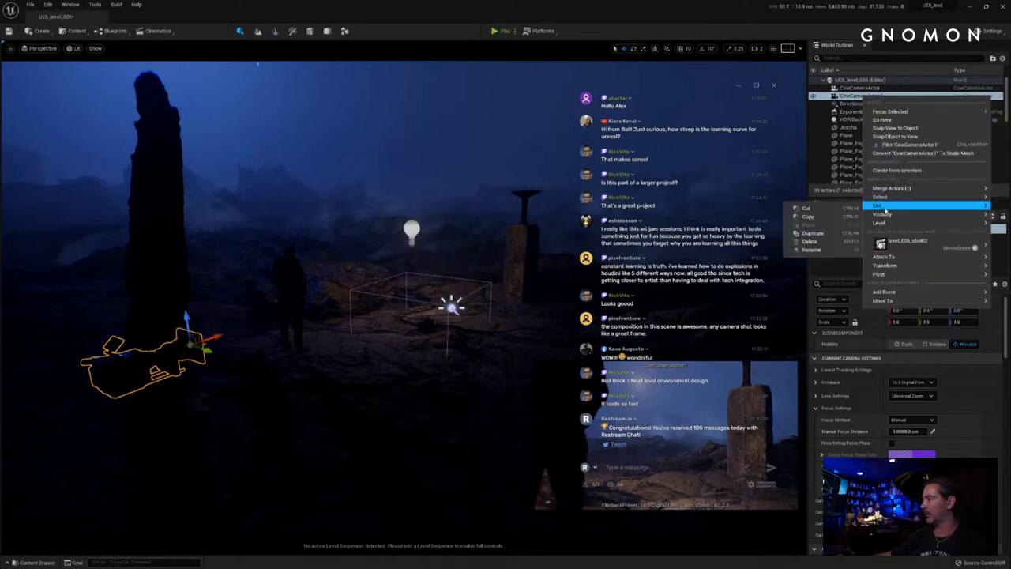
left_click(813, 249)
key("BackSpace")
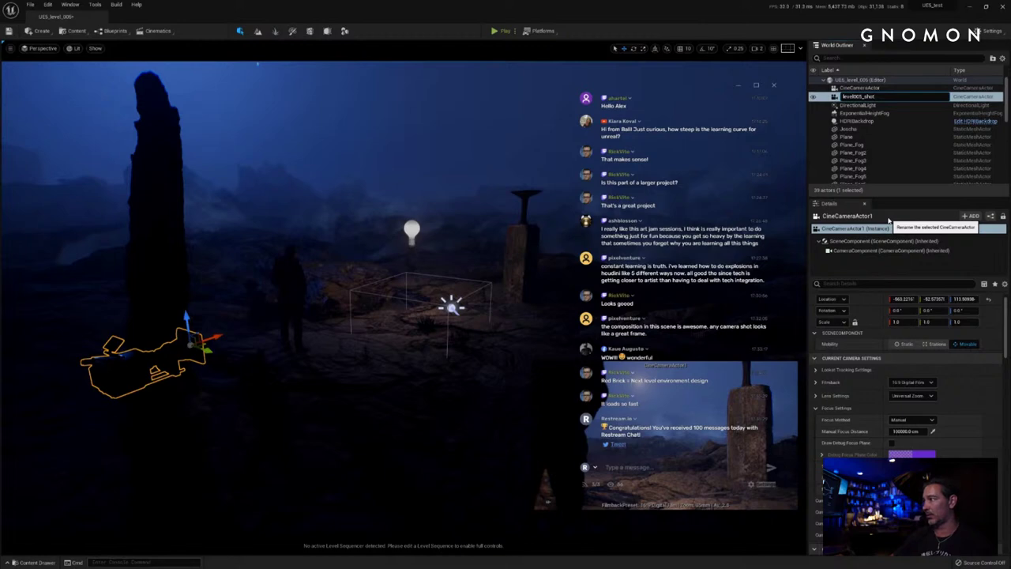
type("level005_Cam_")
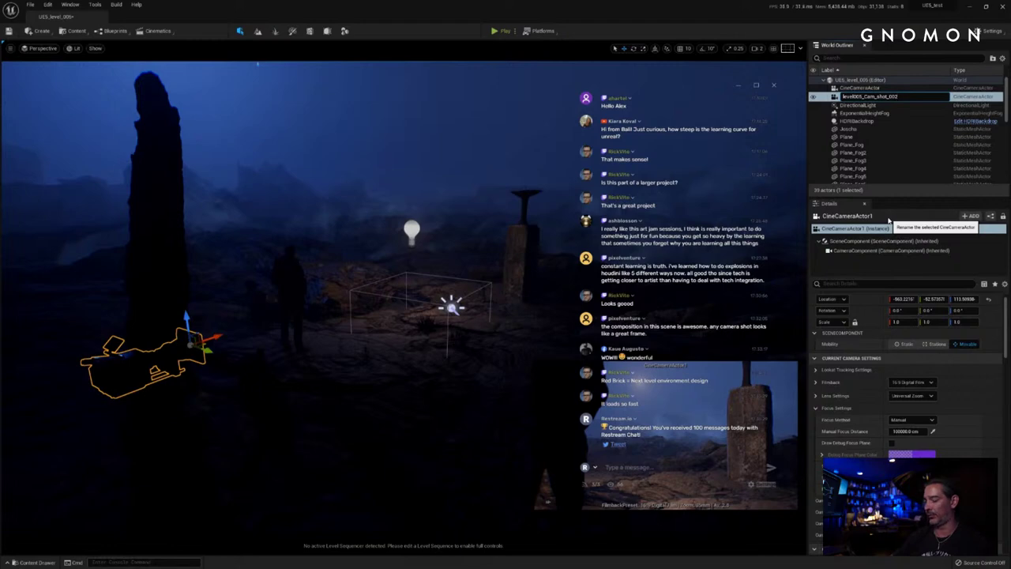
key("Return")
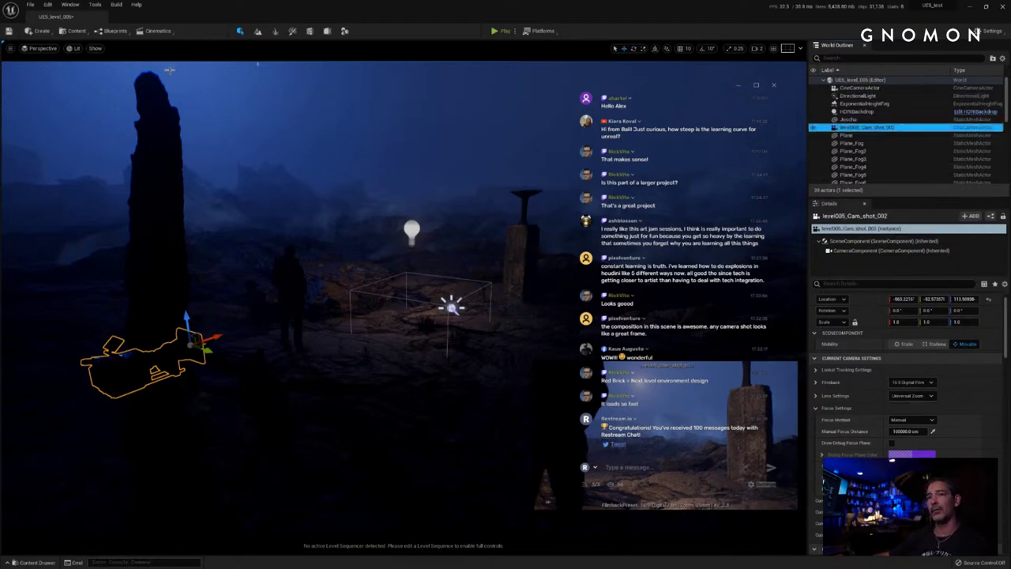
Step: Reopen level_005_shot02 in Sequencer, add level005_Cam_shot_002 as an actor track, and move the Sequencer window off the viewport
left_click(39, 561)
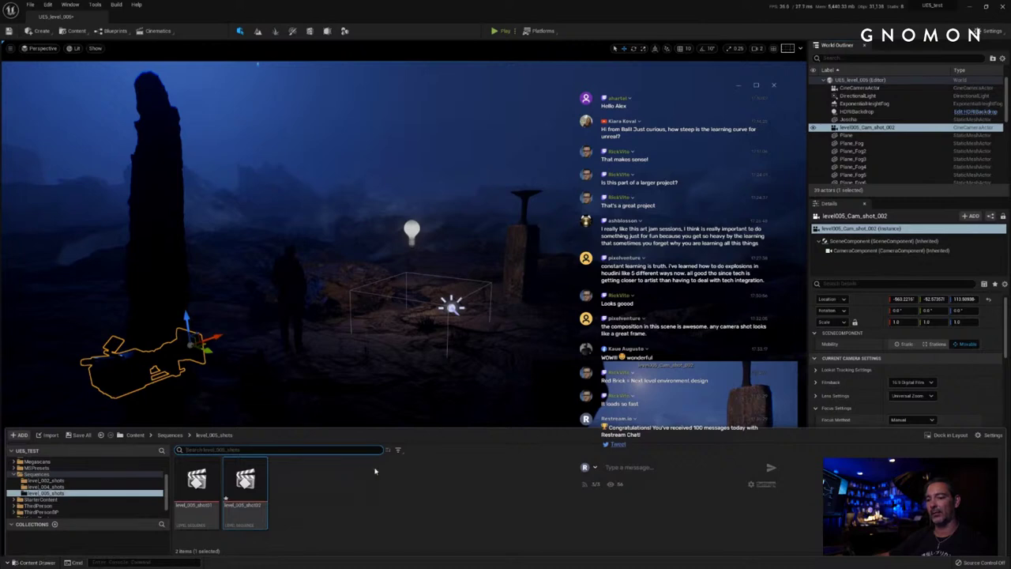
double_click(245, 480)
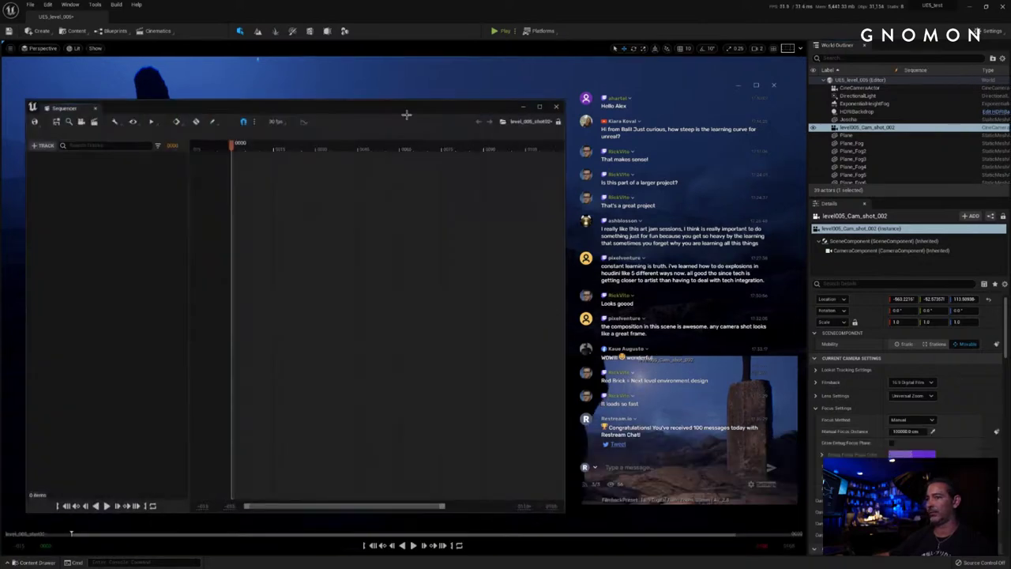
left_click_drag(390, 111, 570, 109)
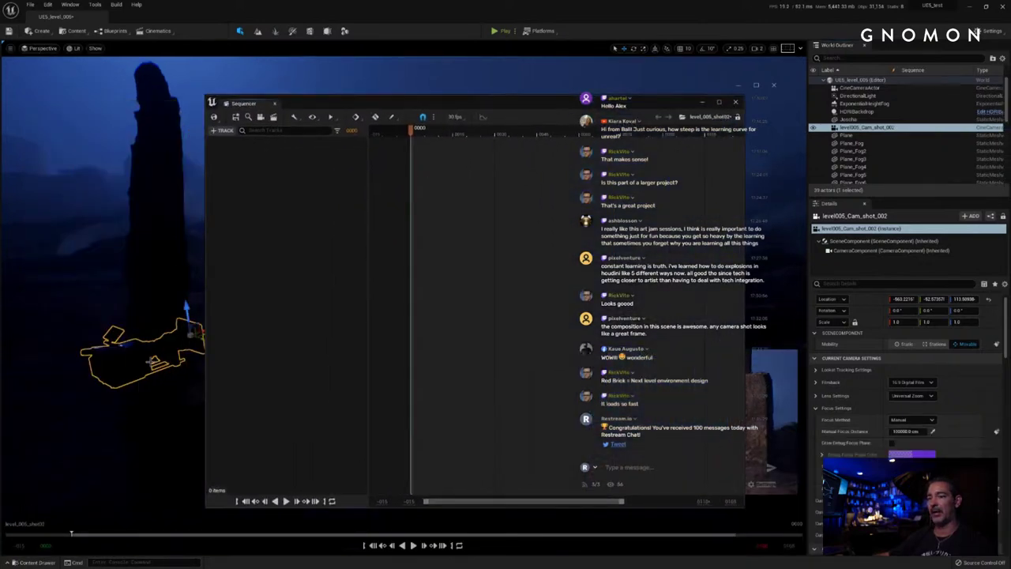
left_click(227, 133)
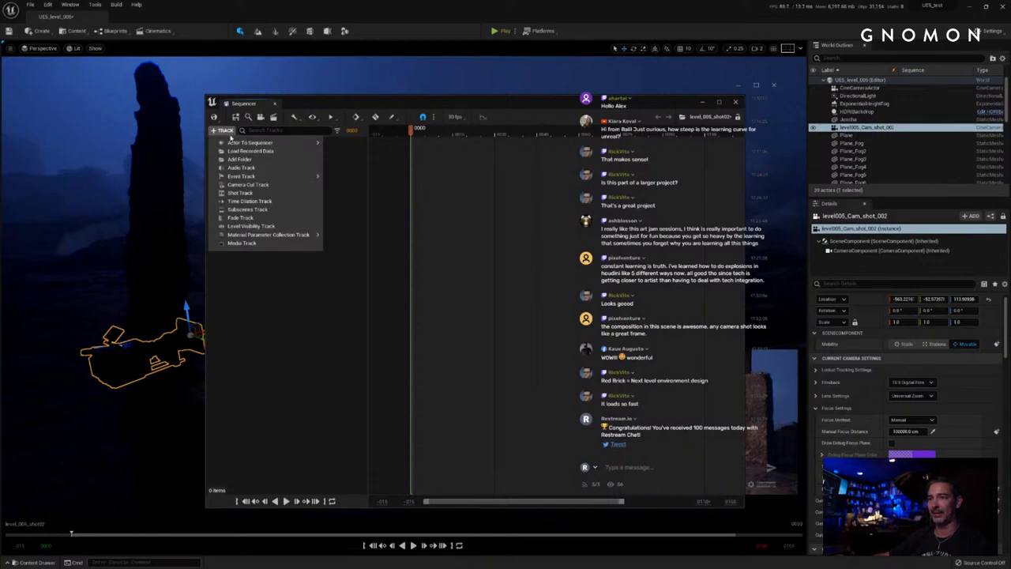
mouse_move(310, 143)
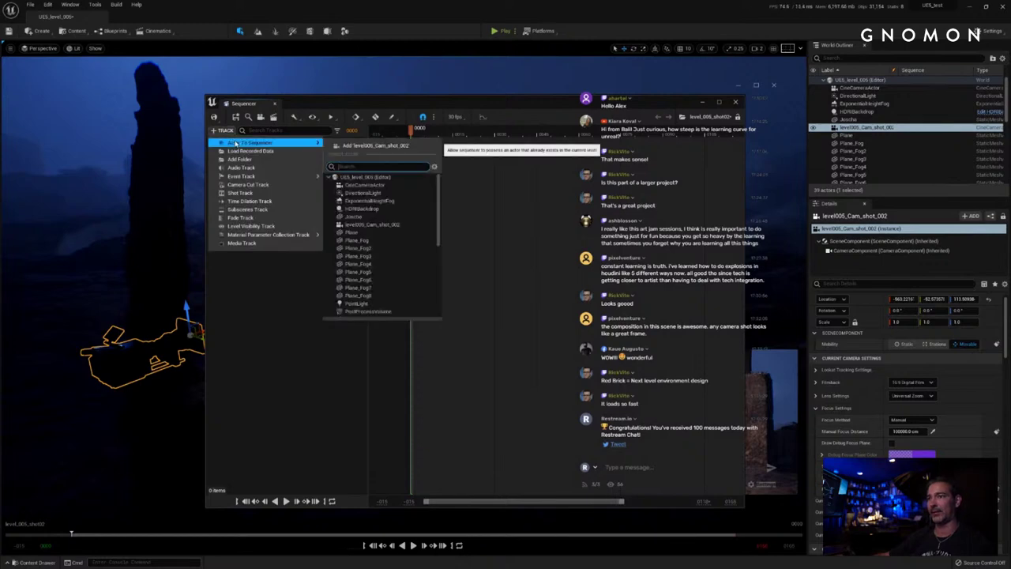
left_click(387, 146)
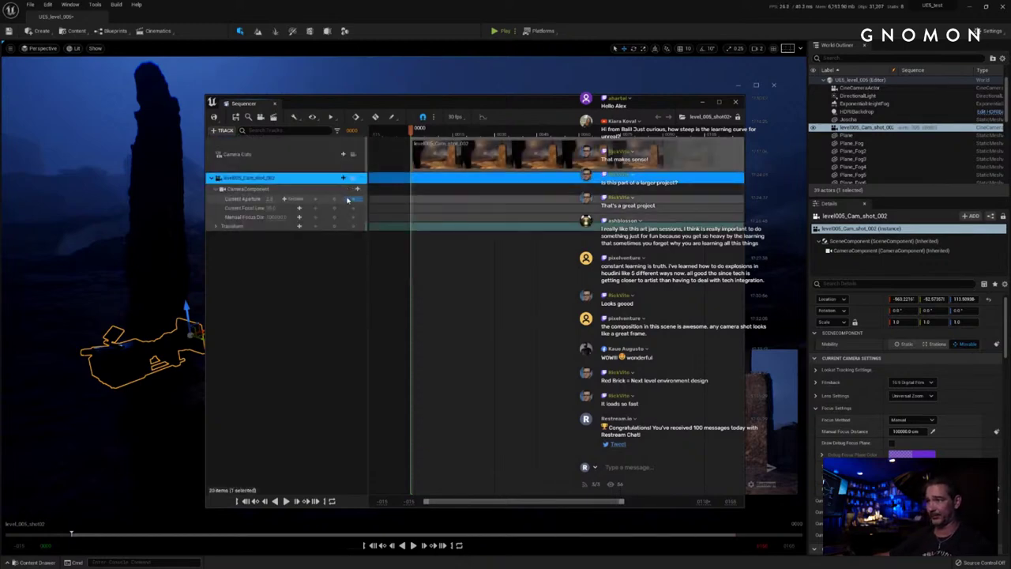
left_click_drag(378, 108, 1010, 162)
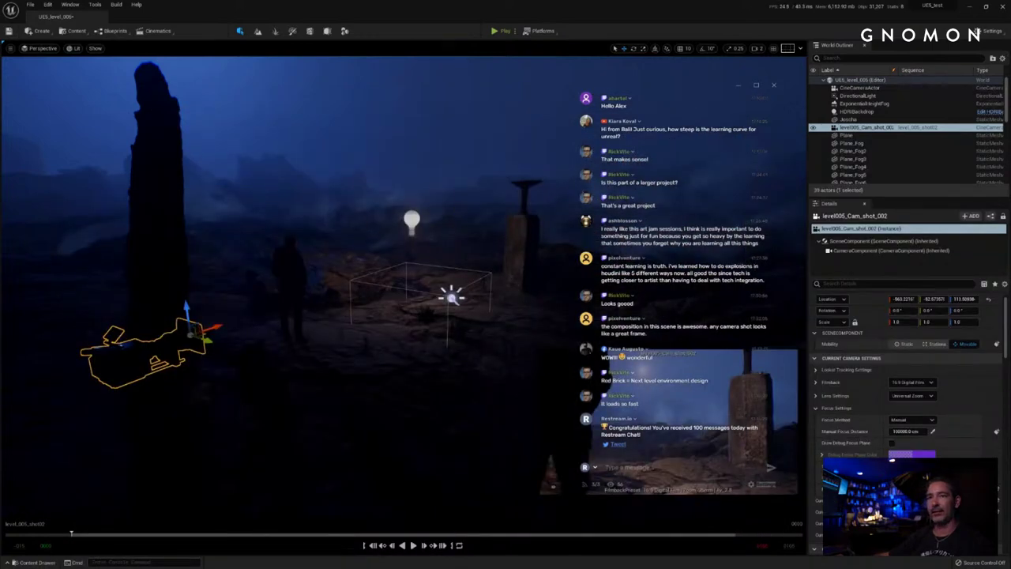
Step: Look through level005_Cam_shot_002 in pilot mode, and return to a perspective view behind the figure
left_click(50, 51)
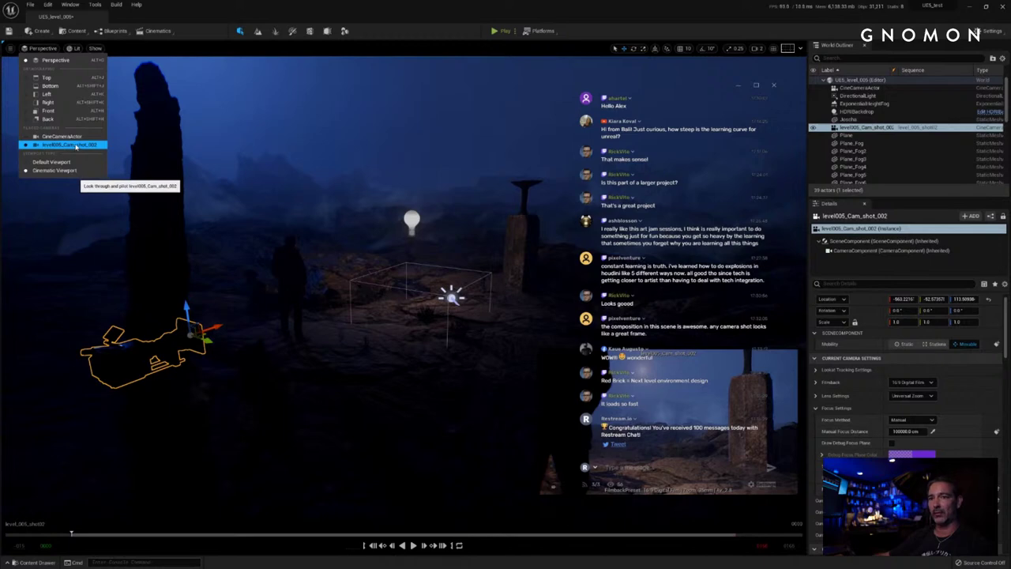
left_click(83, 147)
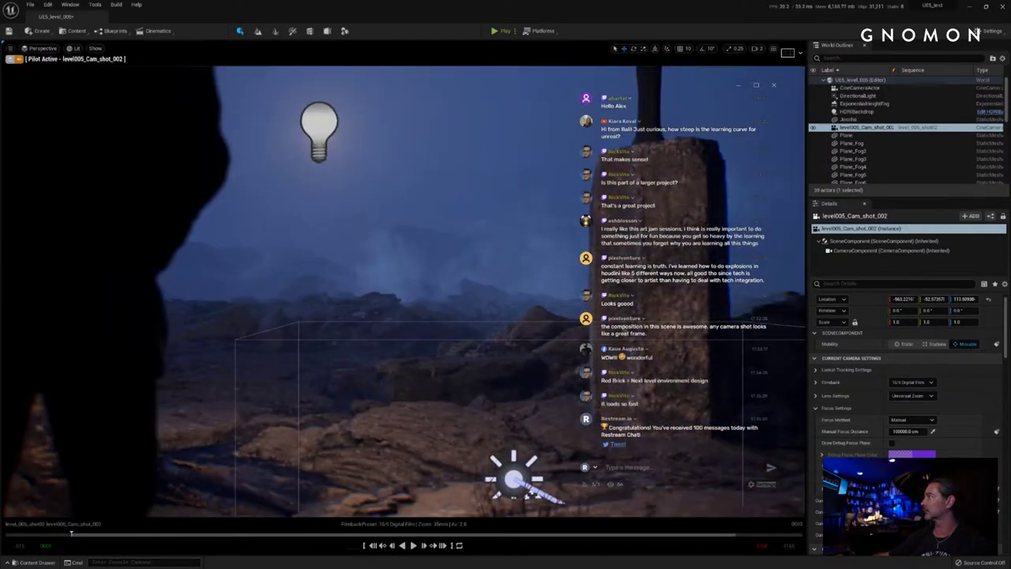
left_click(11, 59)
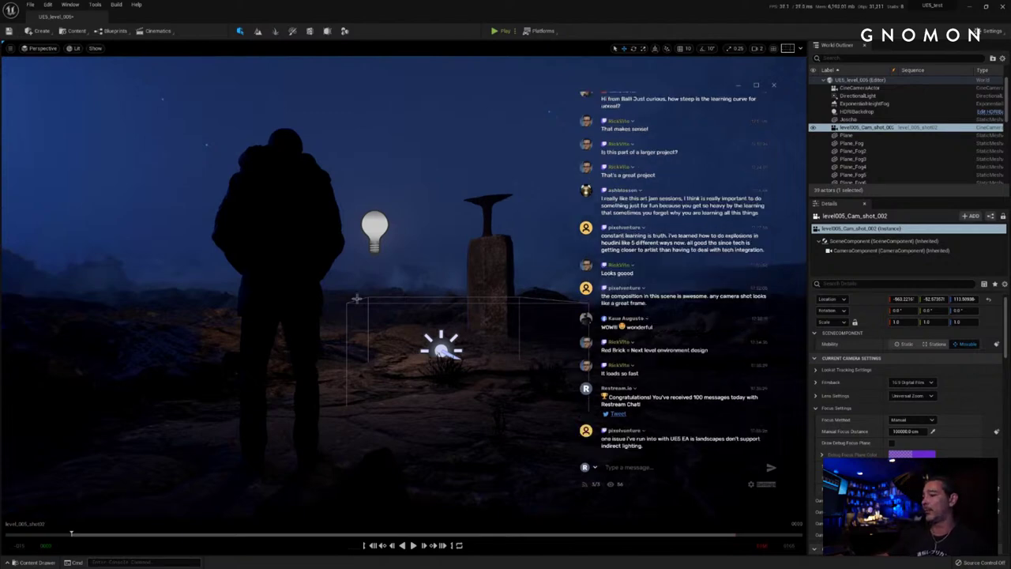
Step: Turn on Game View to hide the light icons and selection outlines in the viewport
left_click(414, 373)
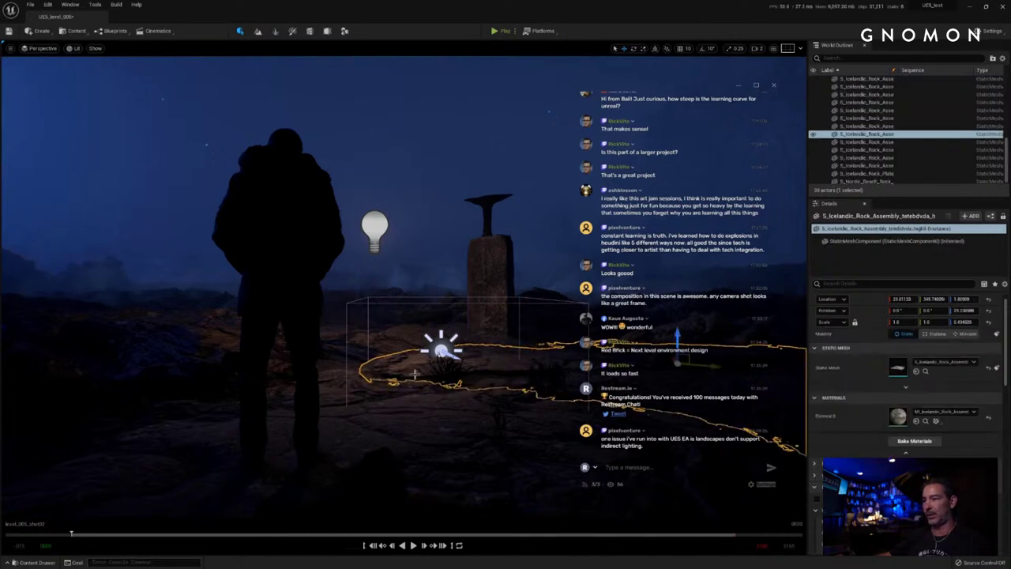
key("g")
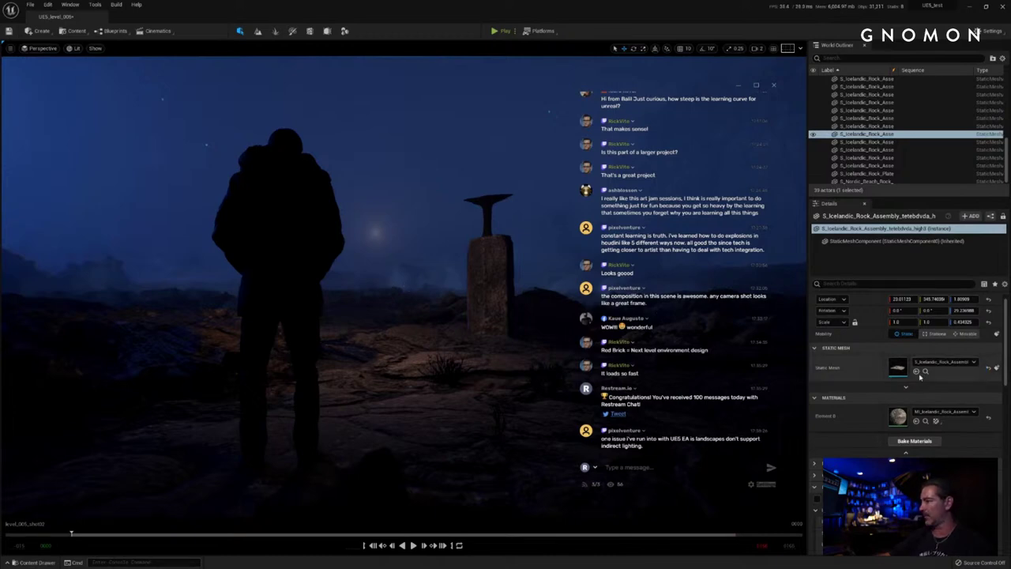
Step: Set the manual focus distance of level005_Cam_shot_002 by sampling the stone pedestal under the anvil
scroll(886, 381, "up", 1)
scroll(937, 120, "up", 10)
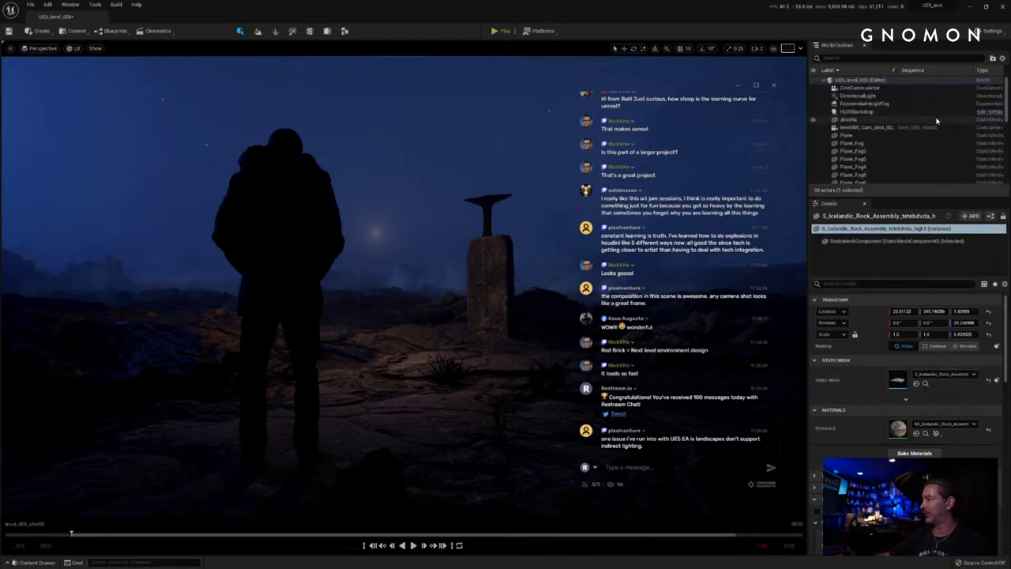
left_click(863, 88)
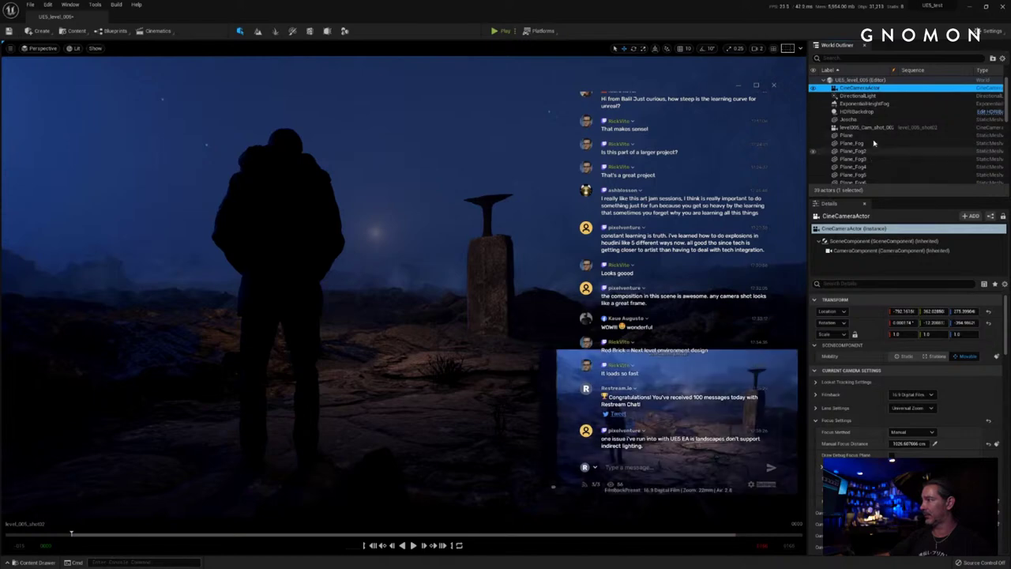
left_click(877, 129)
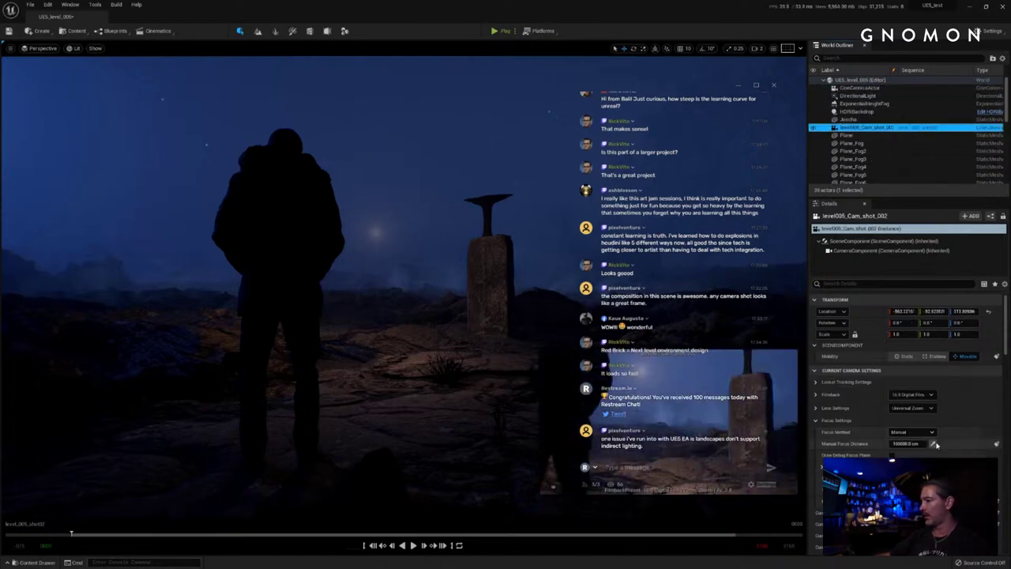
left_click(480, 273)
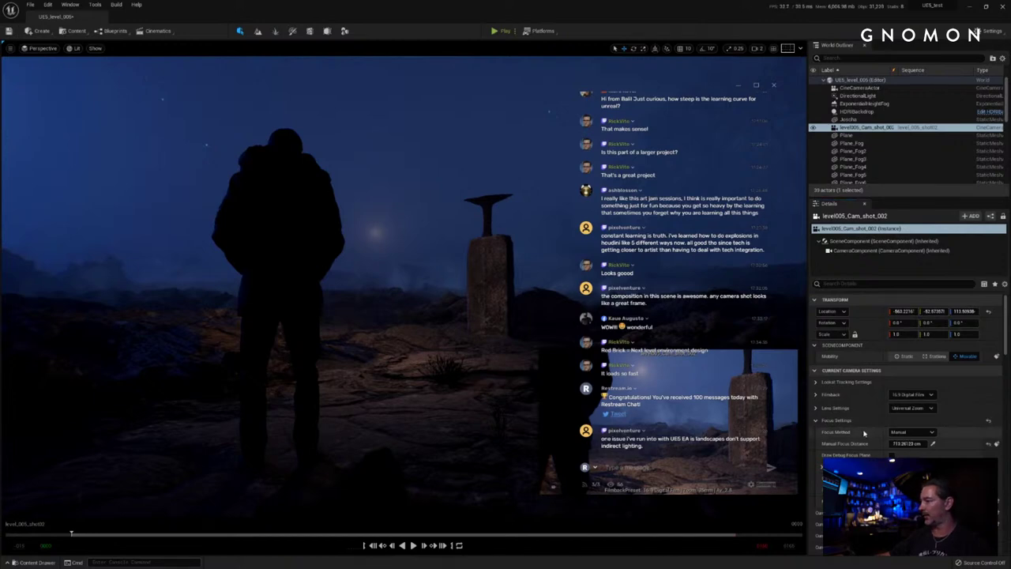
scroll(864, 433, "down", 2)
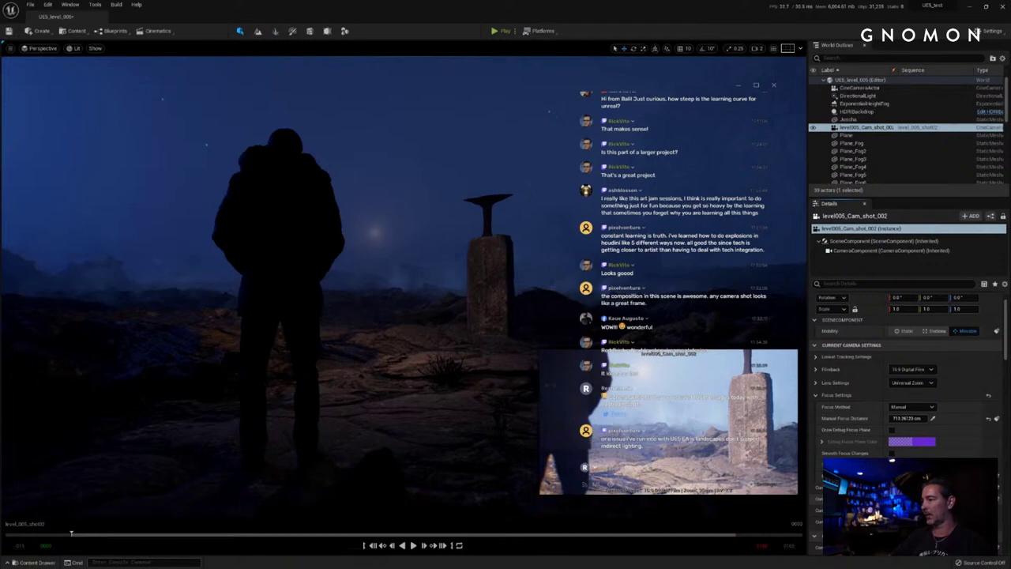
Step: Pilot level005_Cam_shot_002 and view the scene through its lens
left_click(43, 48)
left_click(69, 145)
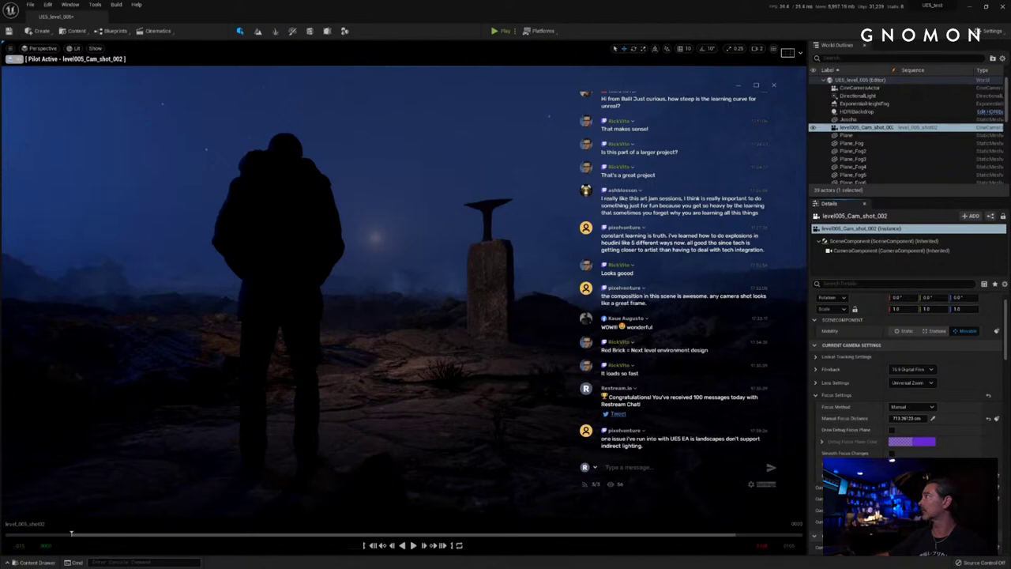
key("Escape")
key("shift+c")
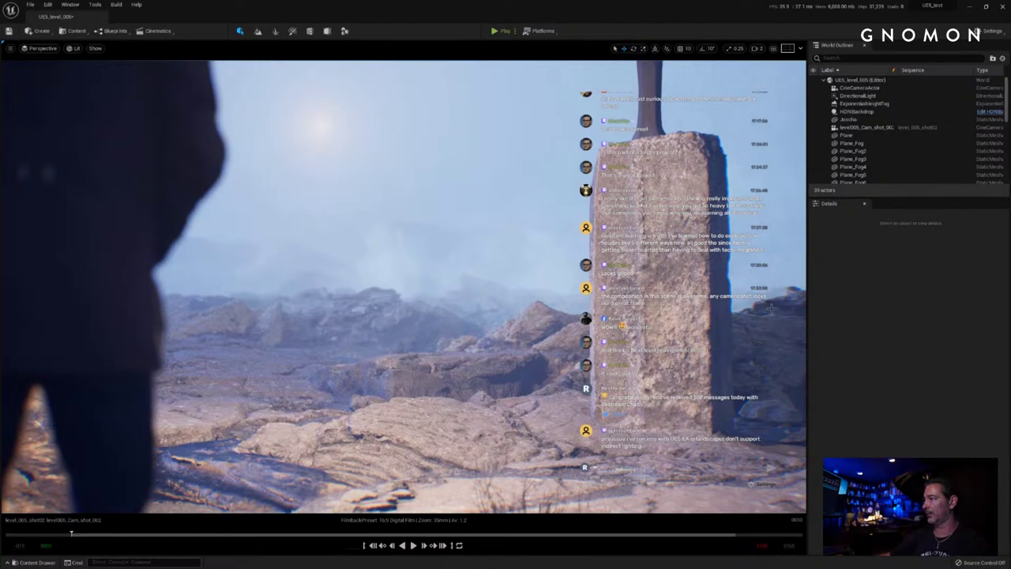
Step: Select level005_Cam_shot_002 and set its current aperture to 2.8
left_click(893, 128)
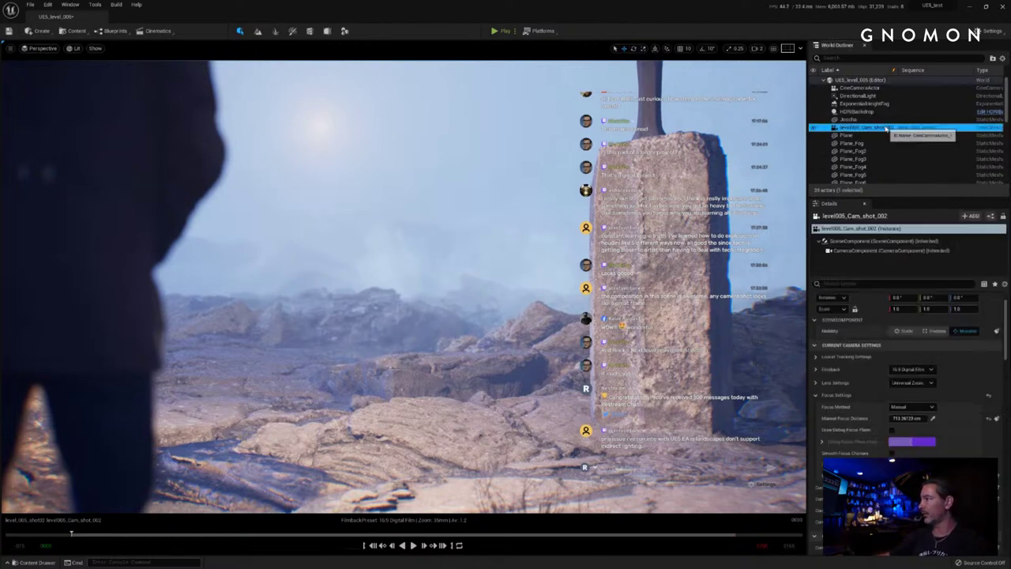
left_click_drag(906, 452, 917, 460)
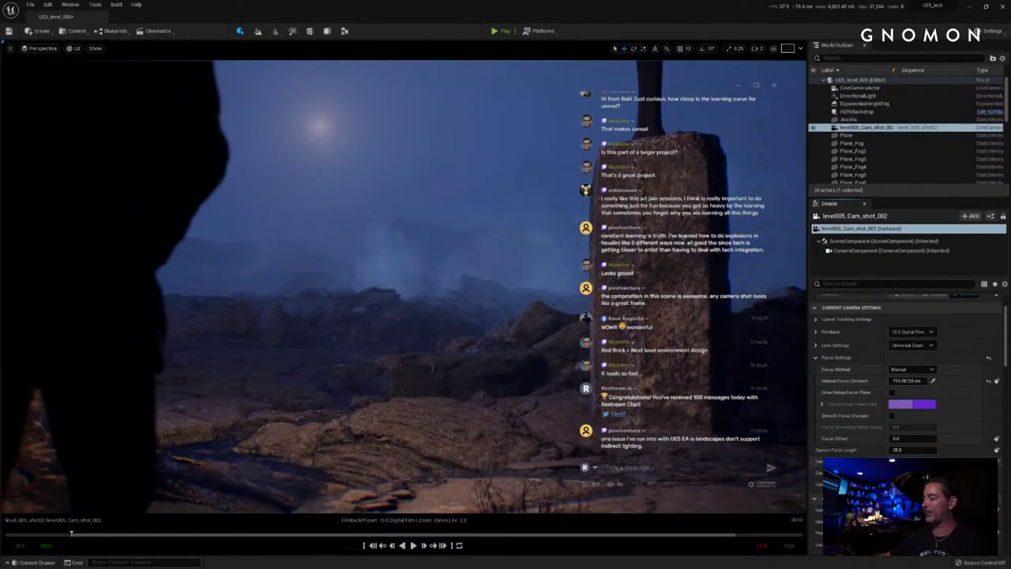
scroll(857, 452, "down", 2)
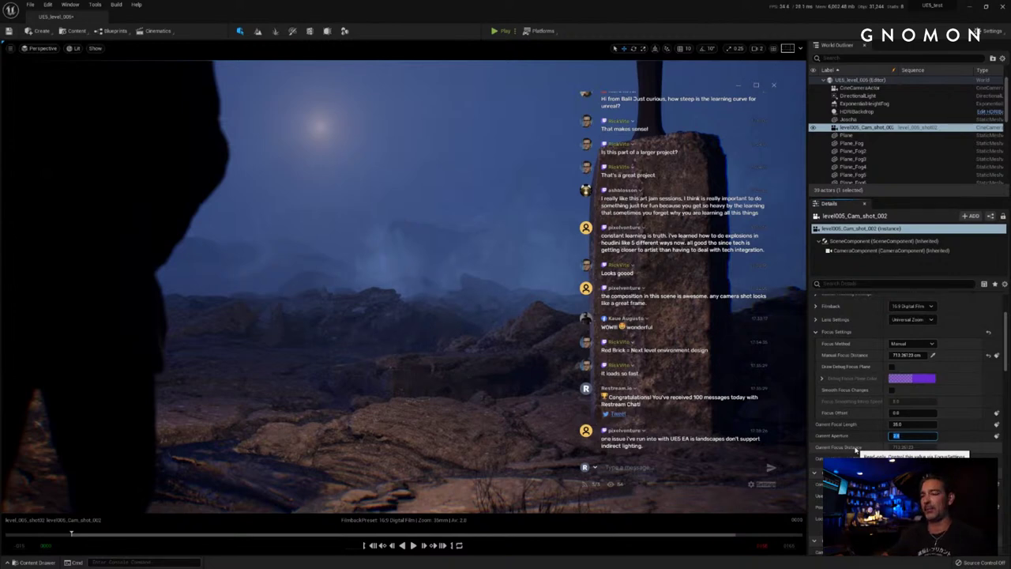
left_click(443, 323)
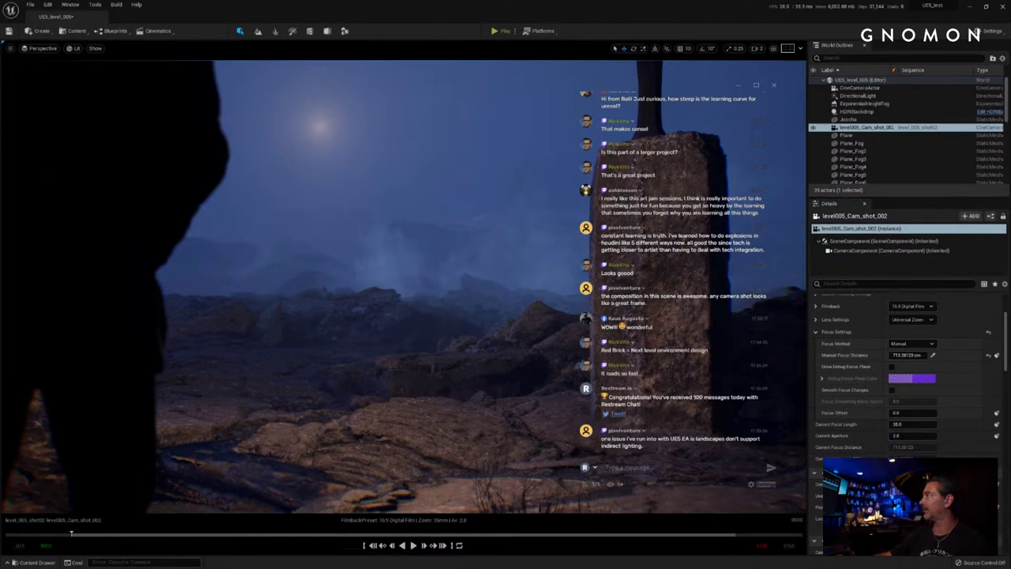
Step: Move the piloted camera back to frame both the standing figure and the anvil pedestal, shifting the chat overlay aside
right_click_drag(452, 281, 449, 292)
key("s")
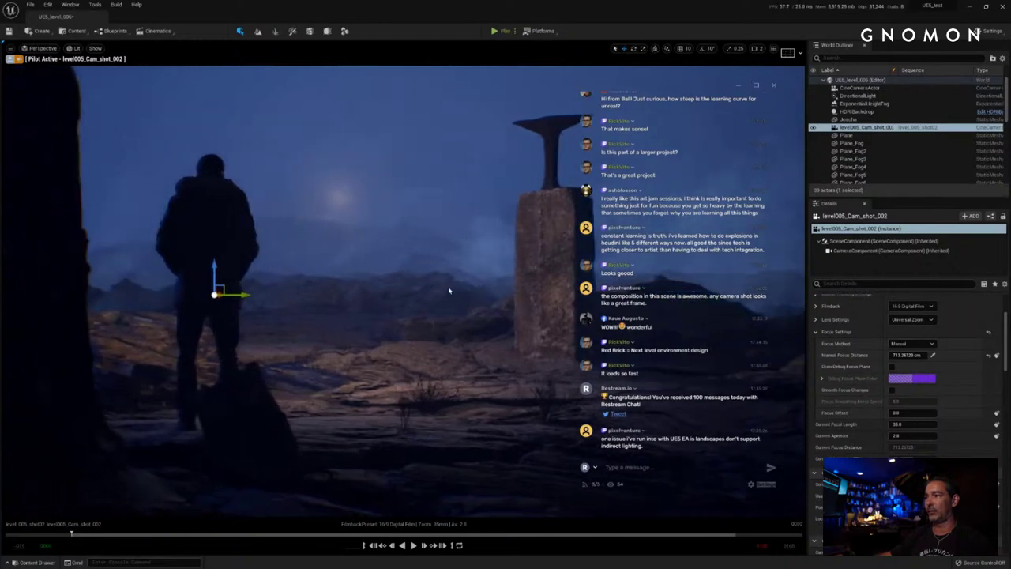
left_click_drag(670, 88, 810, 93)
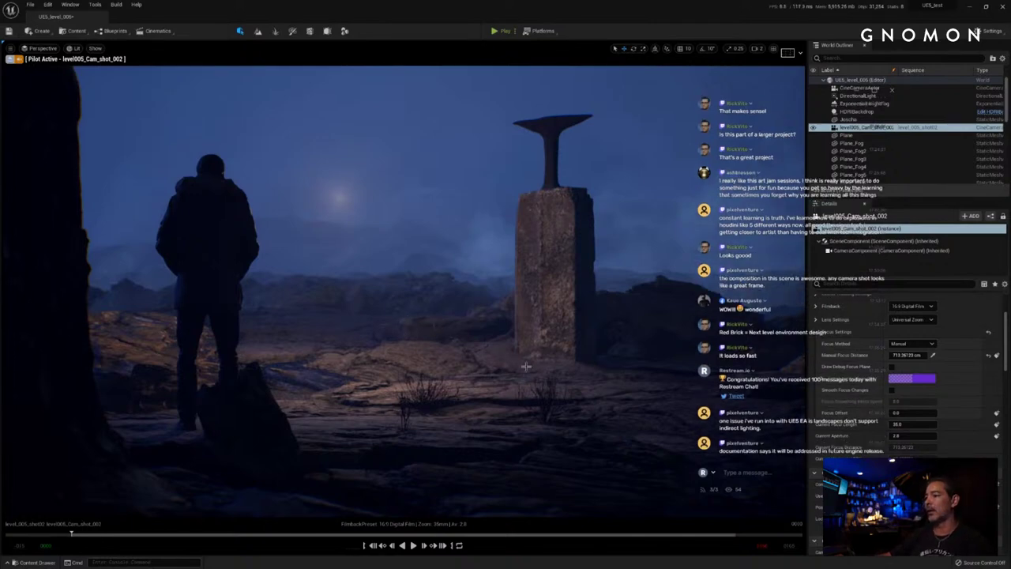
right_click_drag(474, 352, 475, 353)
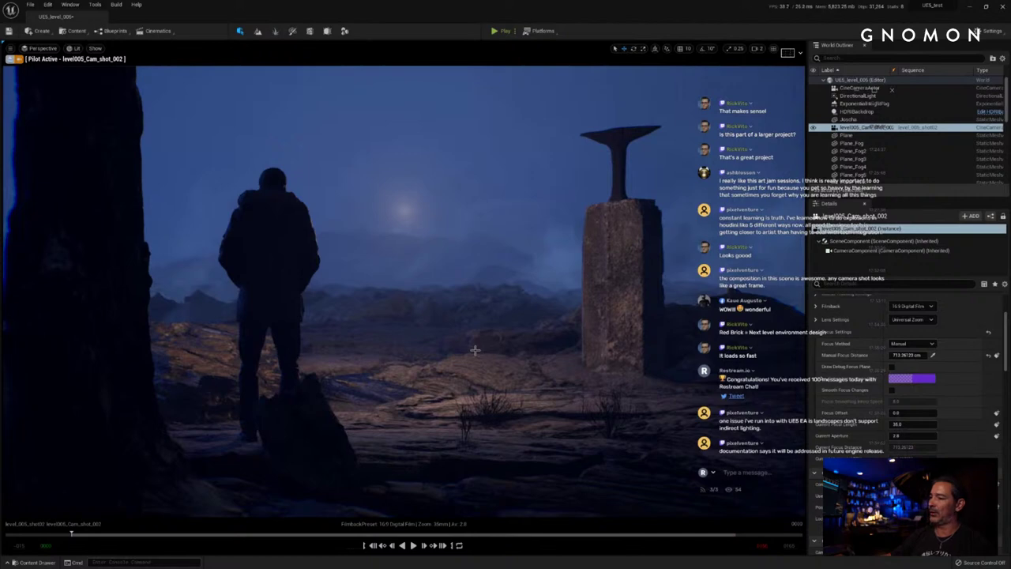
right_click_drag(480, 346, 480, 351)
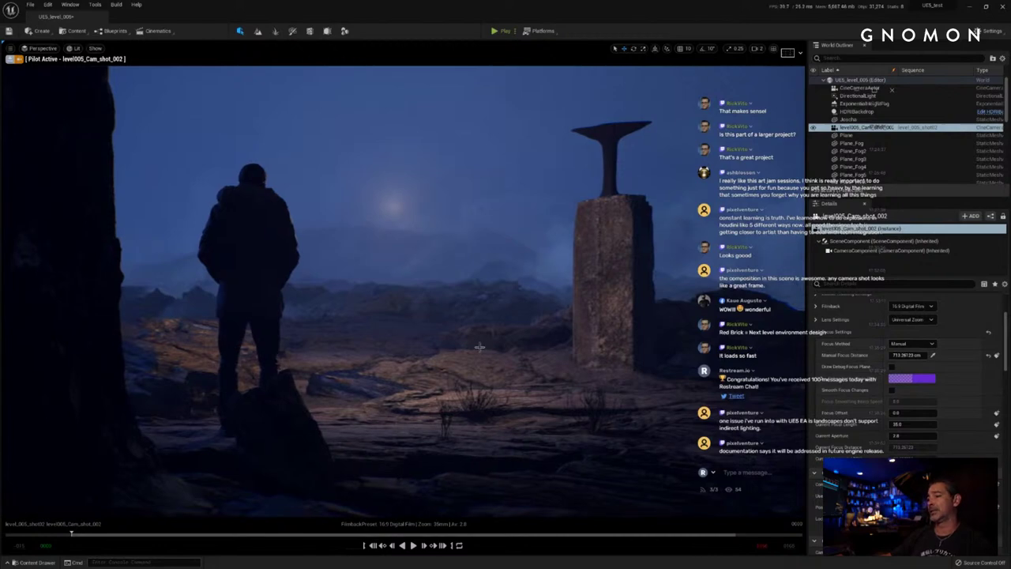
mouse_move(480, 350)
right_mouse_down()
mouse_move(476, 365)
mouse_move(469, 360)
mouse_move(501, 342)
mouse_move(480, 352)
right_mouse_up()
Step: Reposition the piloted camera closer behind the figure, placing the moon to the figure's right
key("Escape")
key("Right")
key("Left")
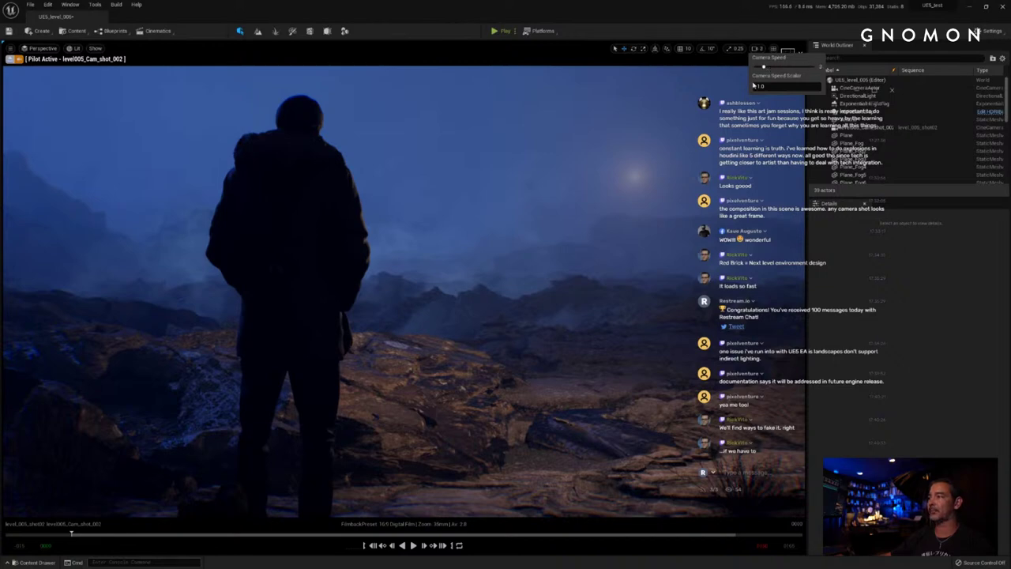
mouse_move(518, 270)
right_mouse_down()
mouse_move(524, 278)
mouse_move(514, 282)
right_mouse_up()
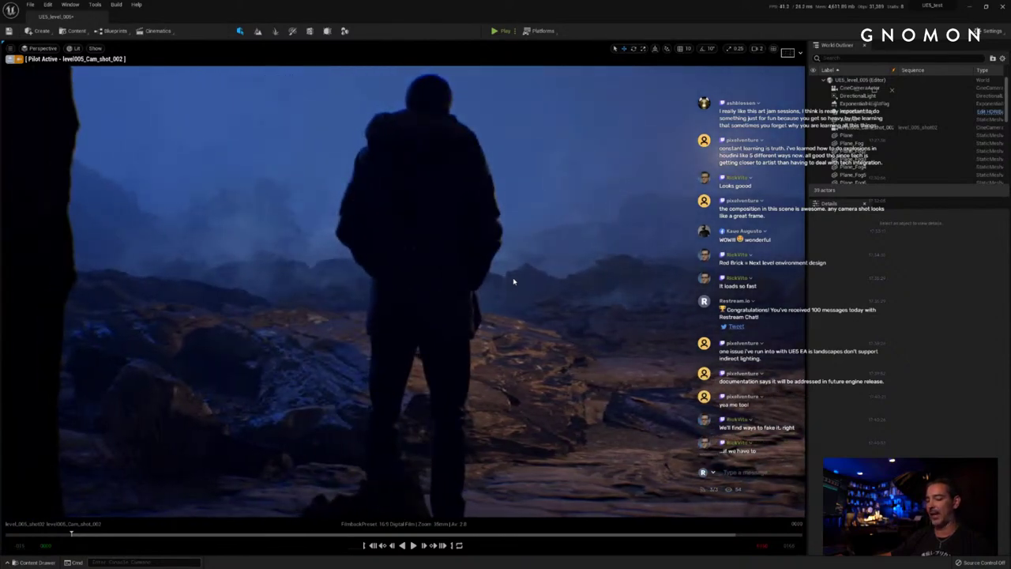
key("Right")
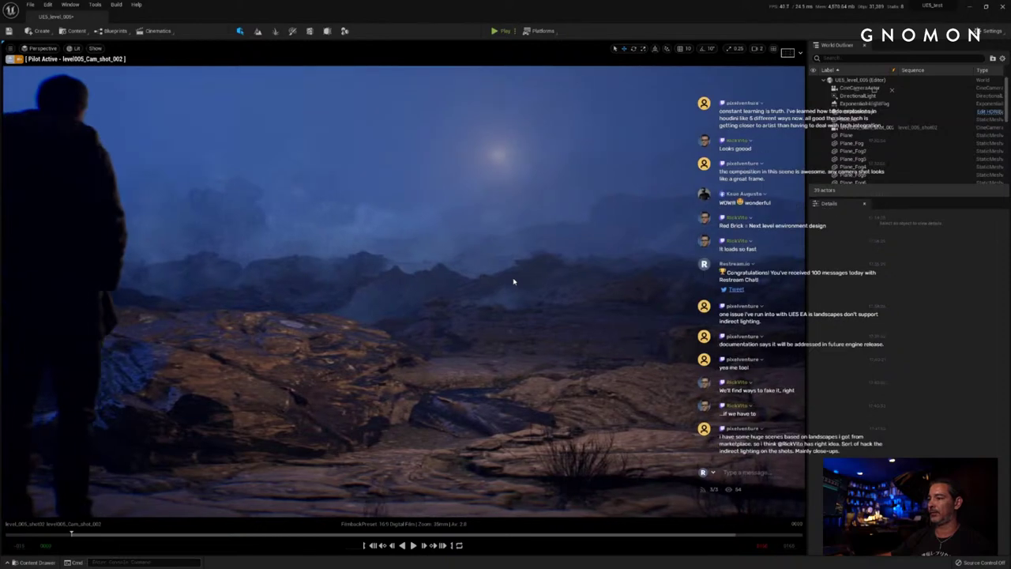
right_click_drag(514, 281, 514, 281)
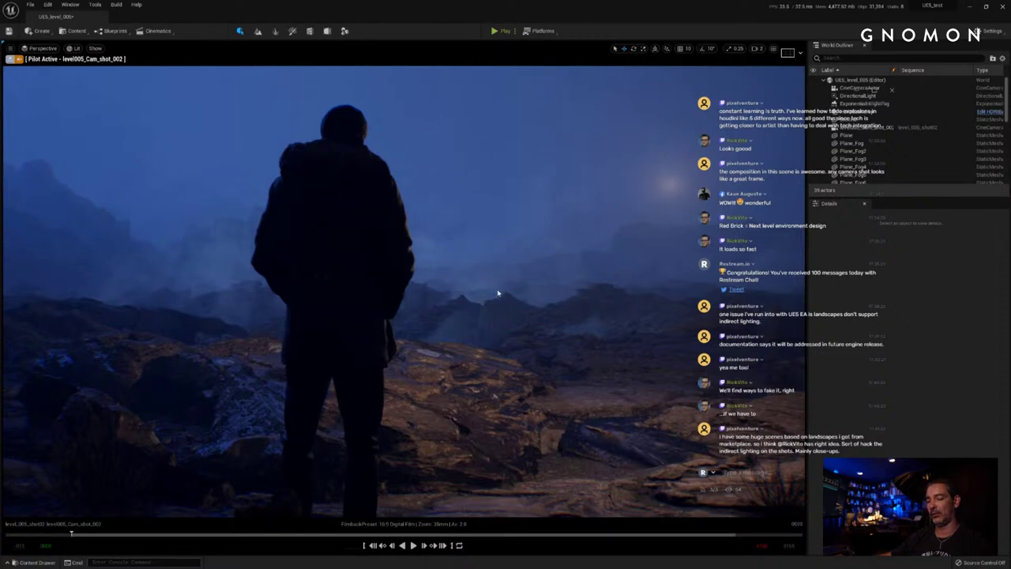
Step: Fine-tune the camera framing so the figure stands nearly full-length left of centre, with the moon over the distant rocks
key("Left")
key("Right")
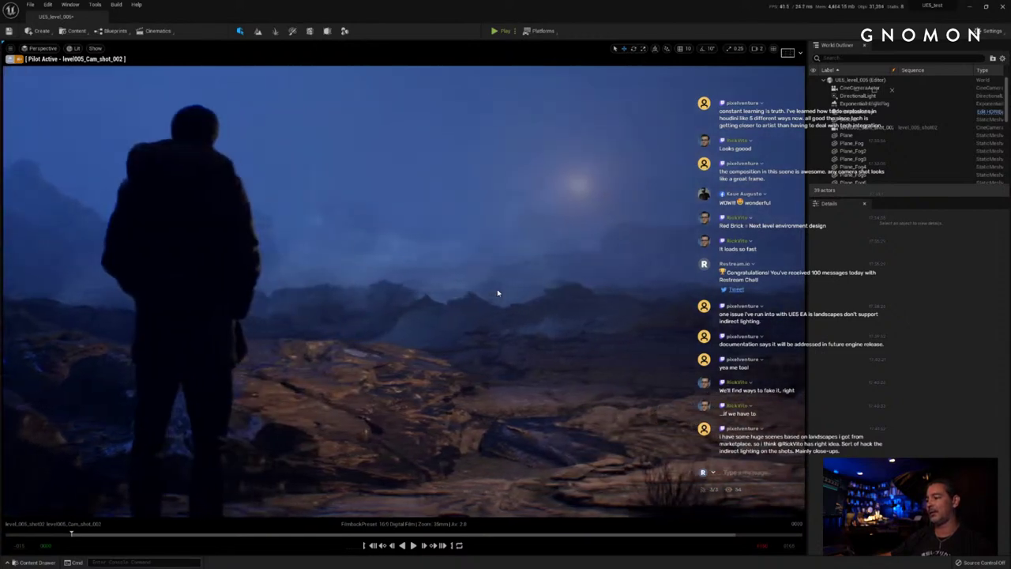
right_click_drag(498, 293, 496, 293)
key("Right")
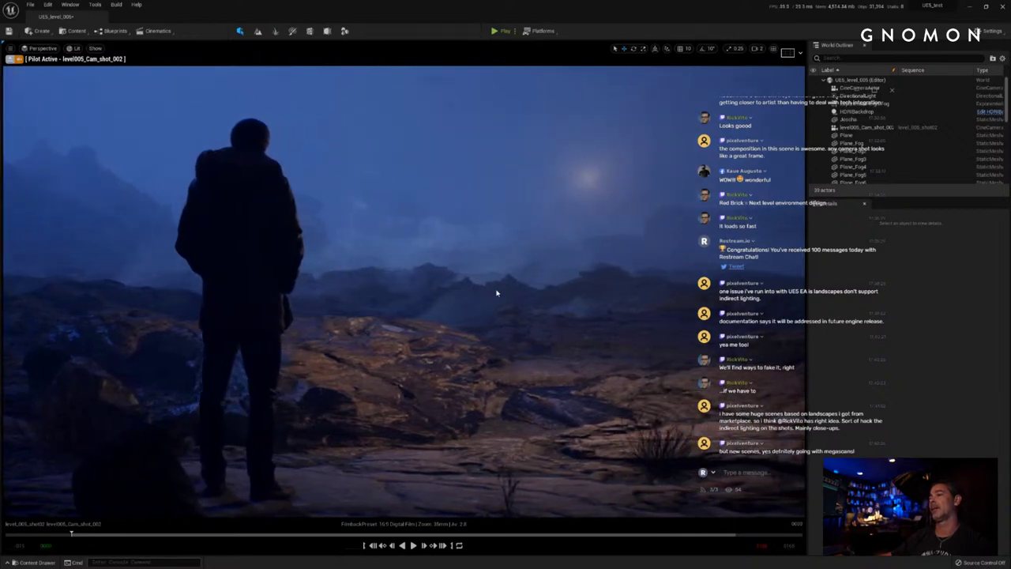
key("Left")
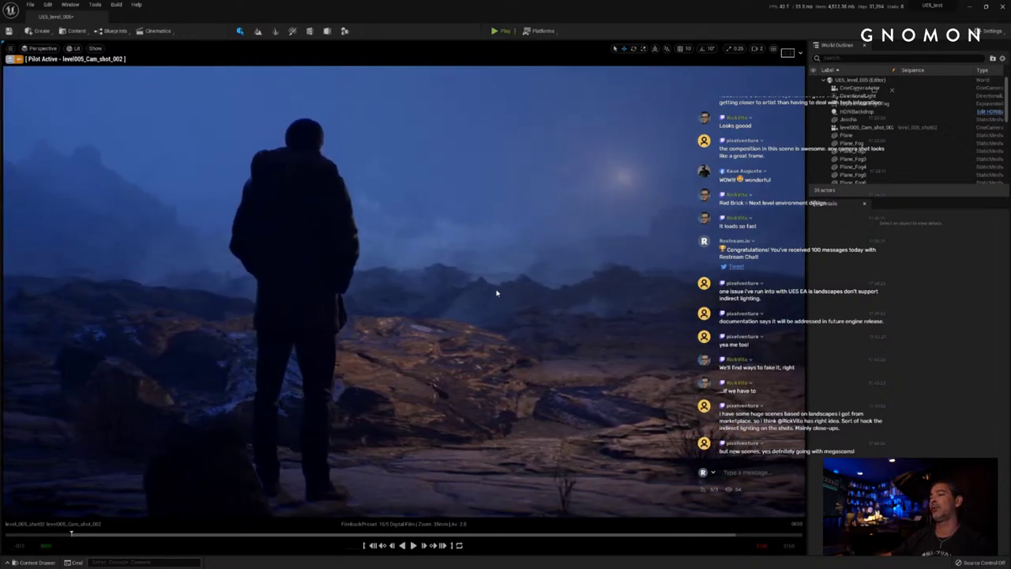
right_click_drag(496, 293, 498, 294)
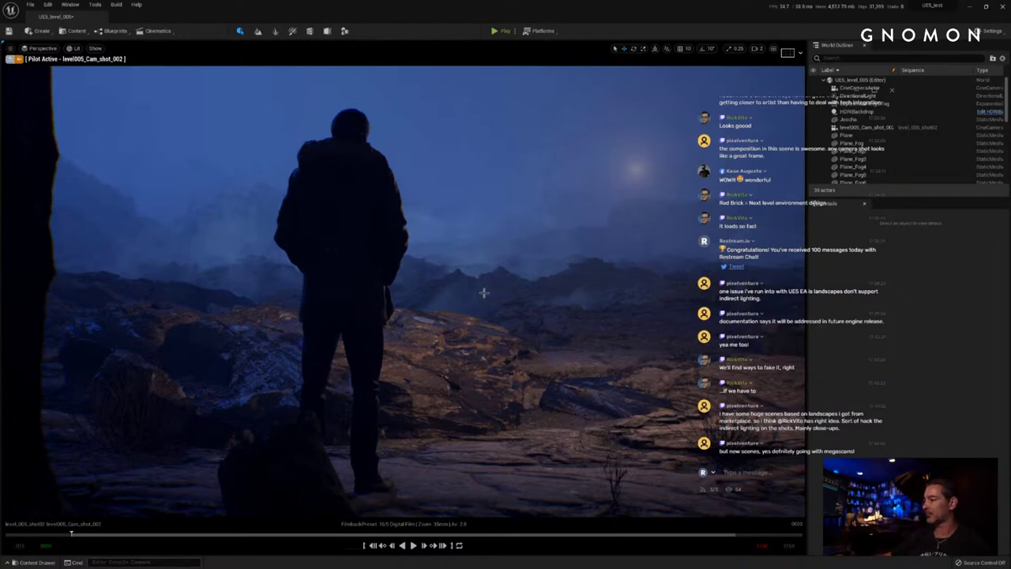
right_click_drag(484, 293, 487, 296)
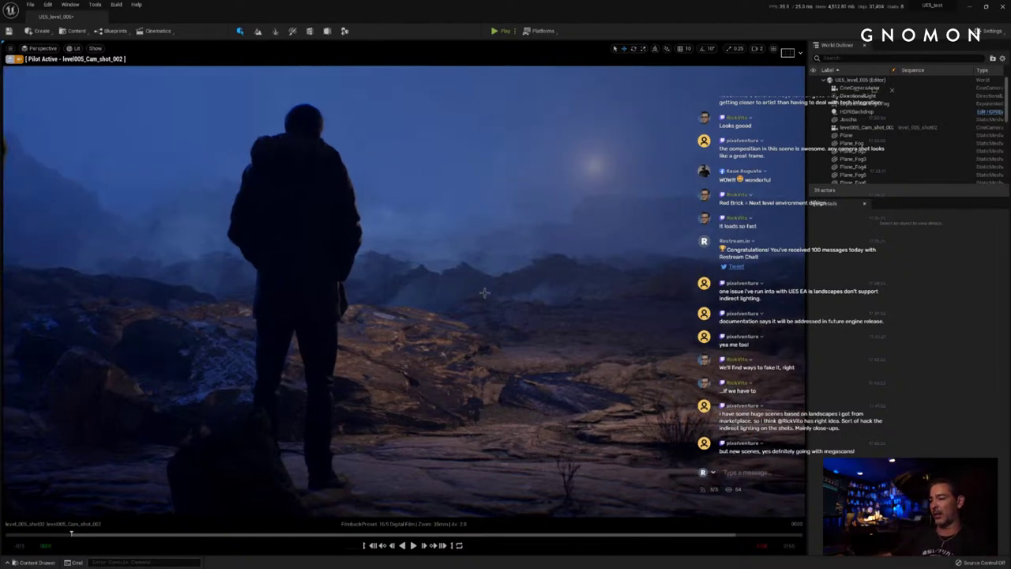
right_click_drag(455, 310, 443, 333)
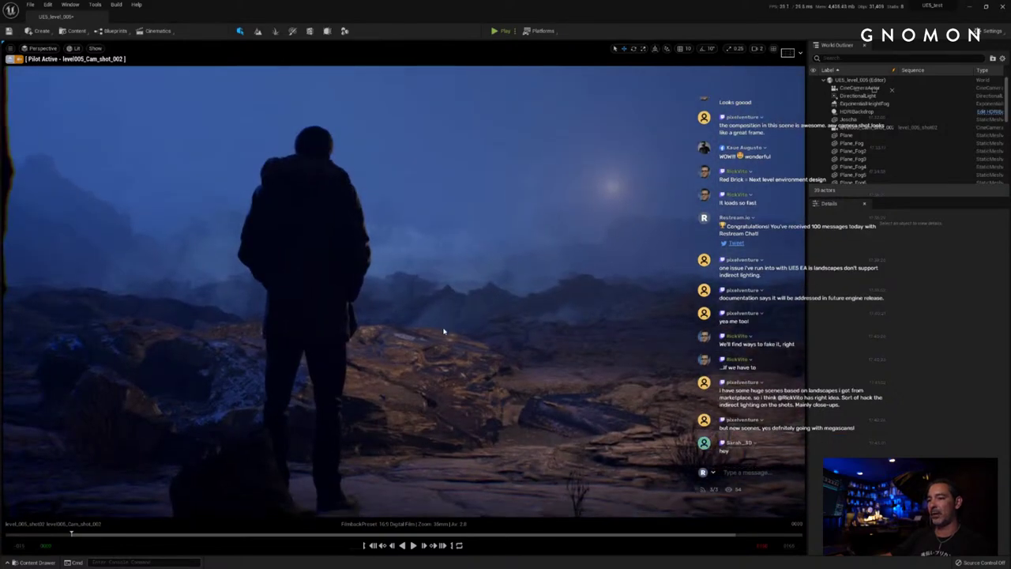
Step: Lower the shot onto the figure's legs and the rocky ground, and key the camera's Transform at frame 0 in Sequencer
left_click_drag(443, 331, 444, 331)
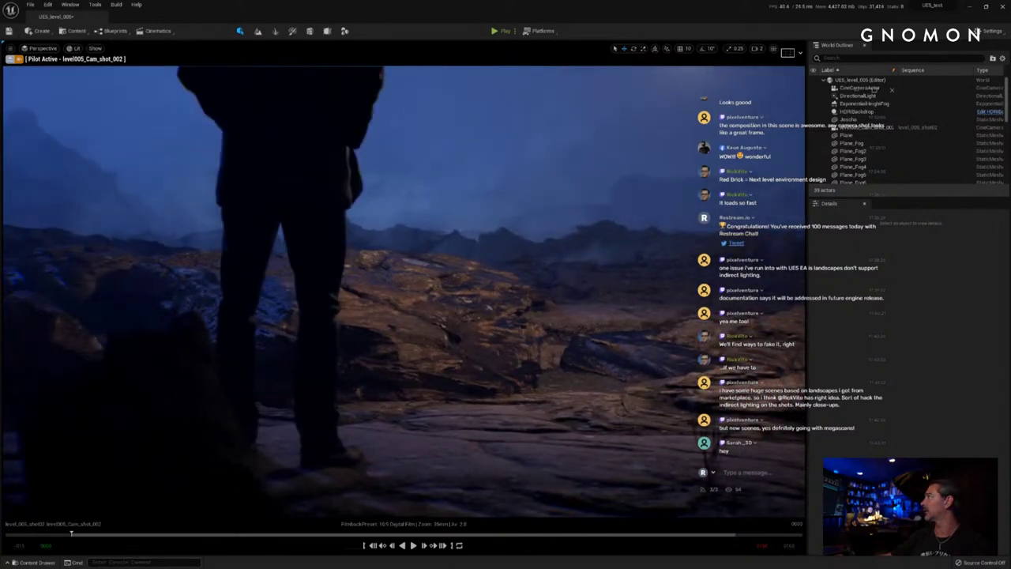
left_click_drag(586, 0, 535, 120)
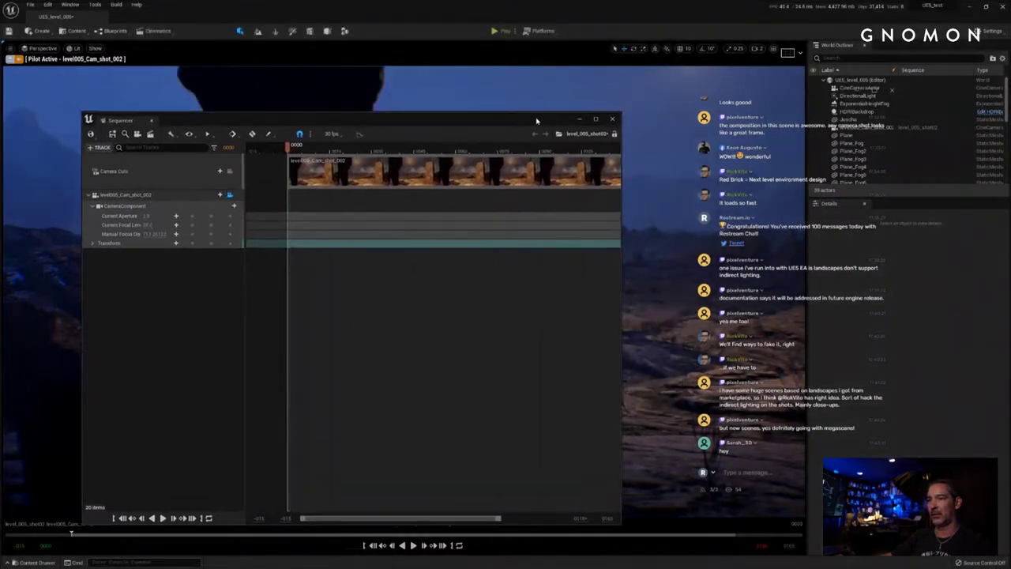
left_click(211, 244)
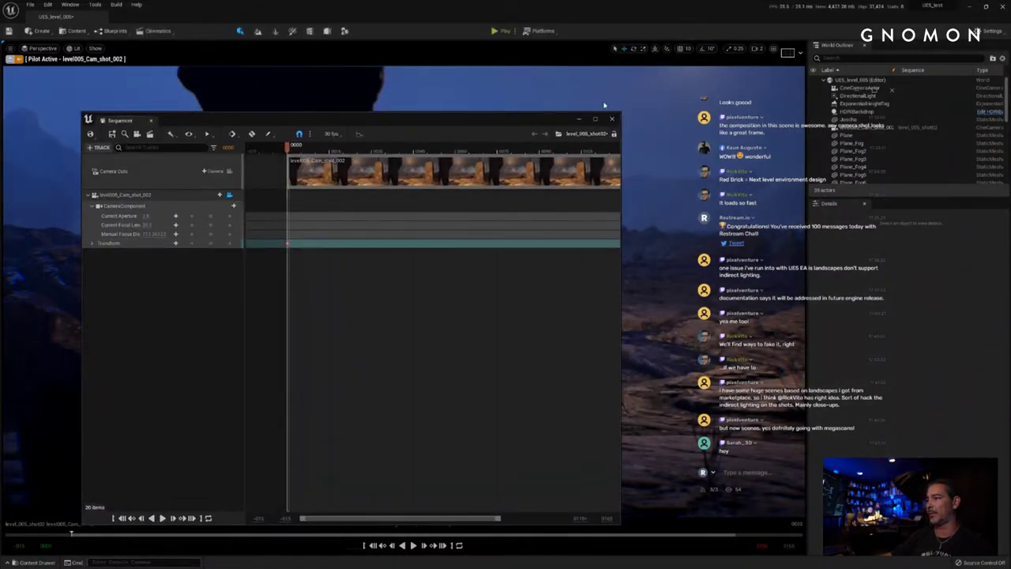
Step: Widen the Sequencer window and set the sequence's display rate to 24 fps
left_click_drag(622, 114, 857, 120)
left_click_drag(662, 130, 598, 122)
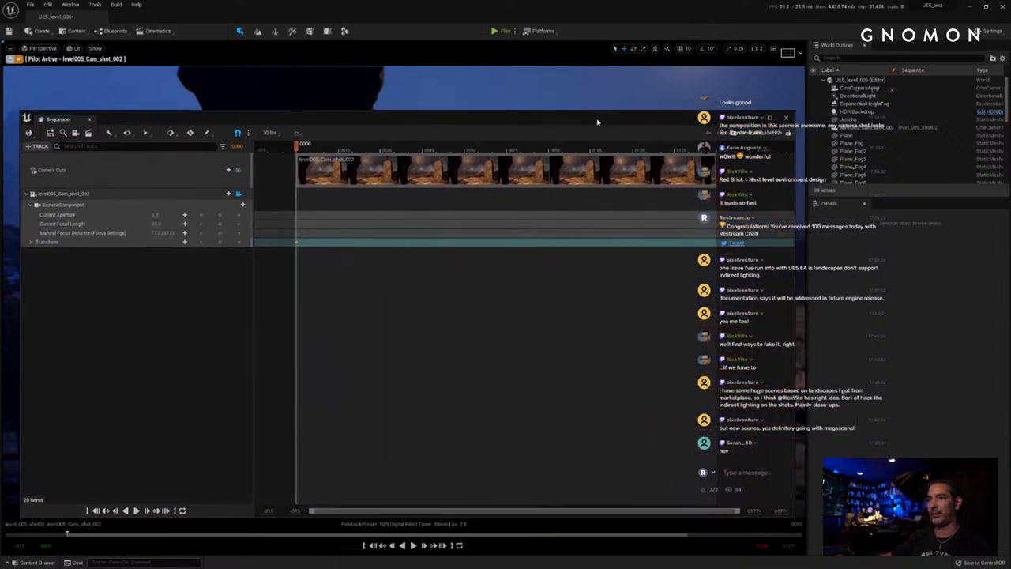
left_click(271, 133)
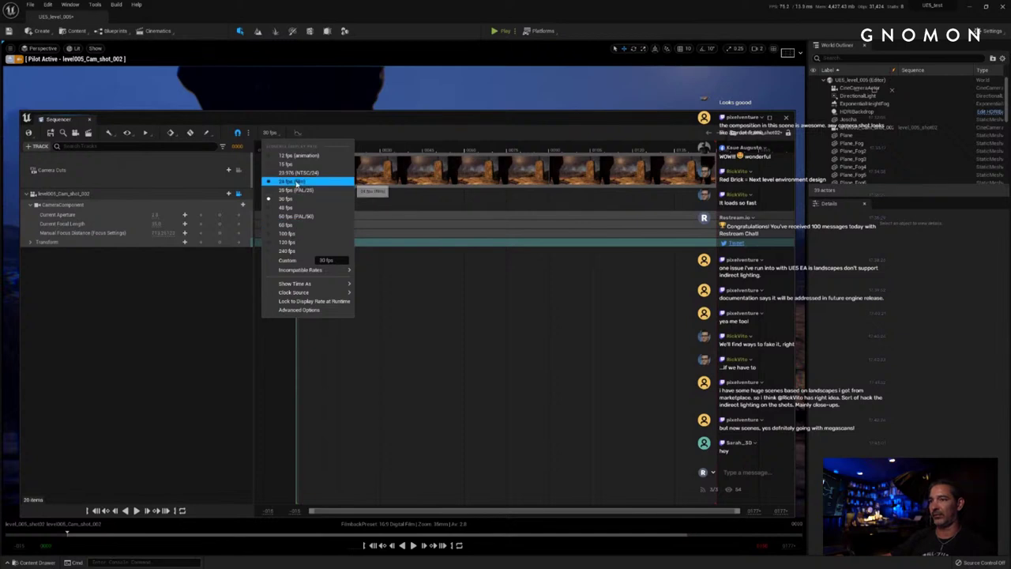
left_click(293, 181)
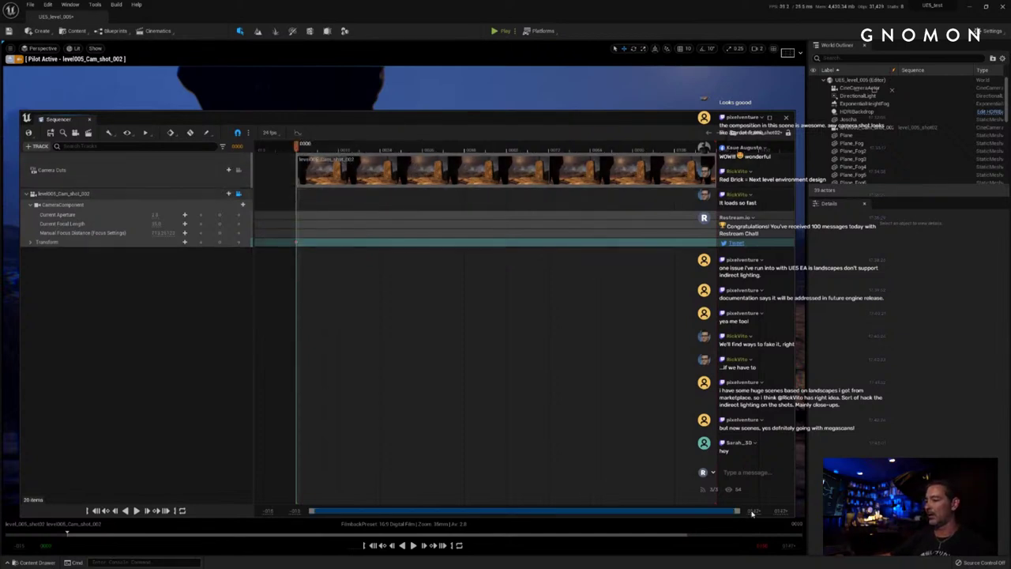
Step: Reposition and enlarge the Sequencer window, and set the timeline's working range to end at frame 250
left_click_drag(612, 121, 560, 119)
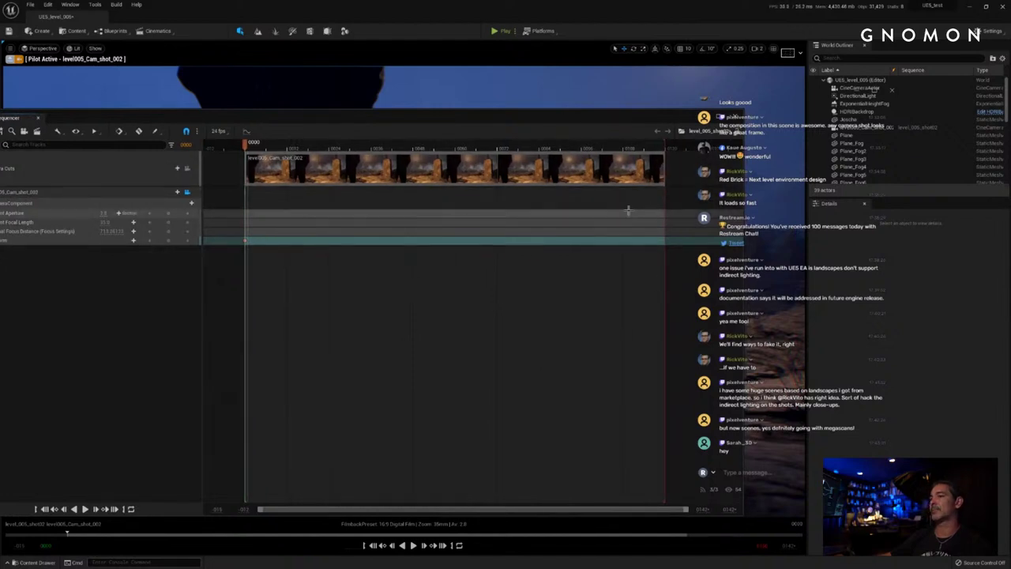
left_click_drag(642, 124, 560, 121)
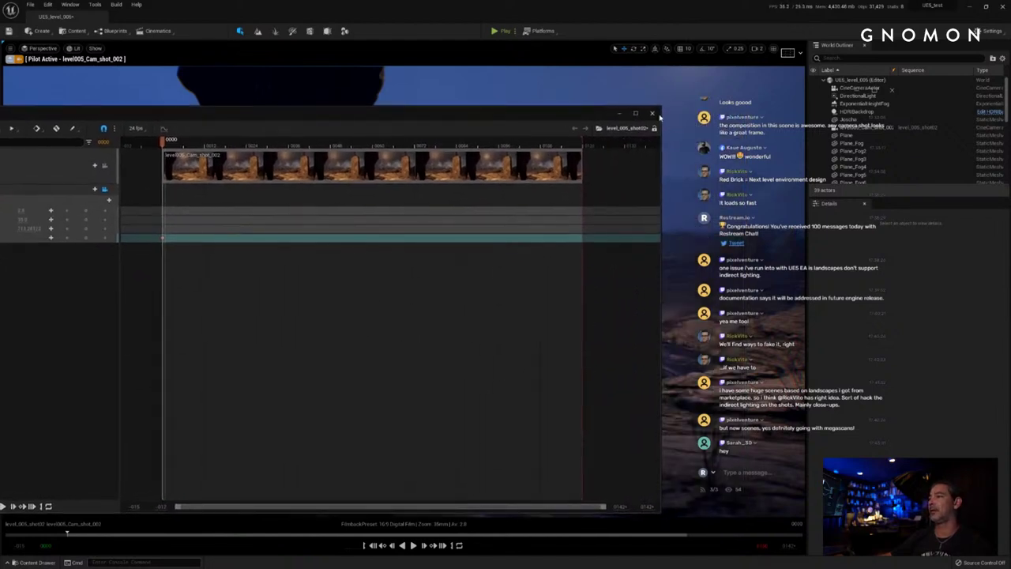
left_click_drag(661, 108, 912, 173)
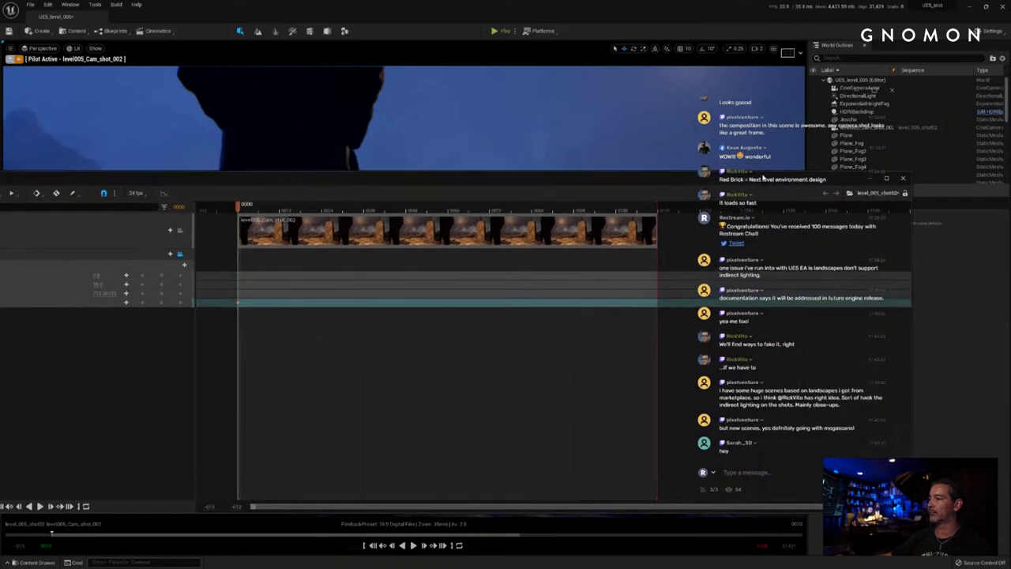
left_click_drag(634, 176, 425, 149)
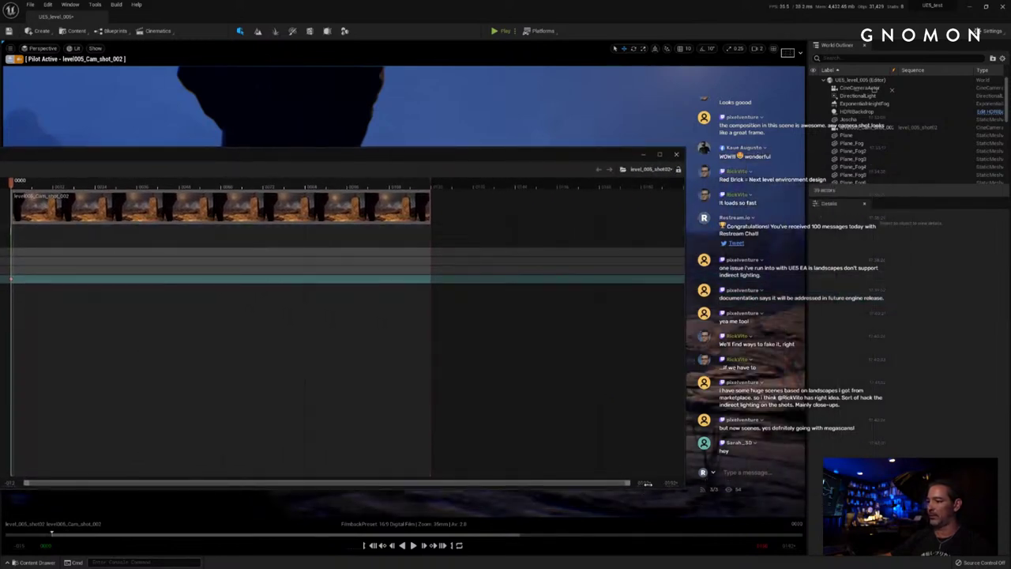
key("Return")
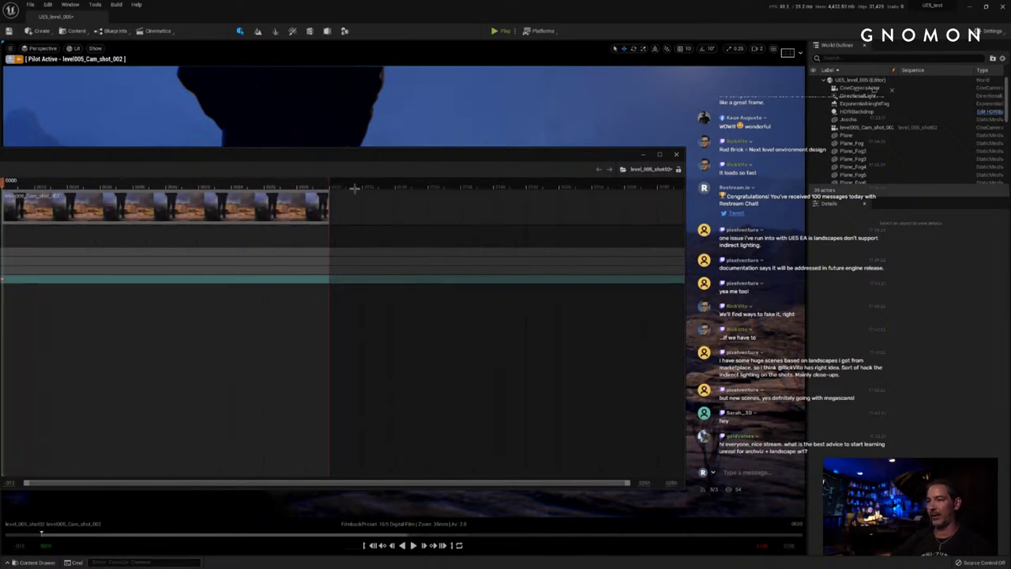
Step: Extend the playback range to about frame 240, stretch the level005_Cam_shot_002 camera cut to match, and shrink the Sequencer window
left_click_drag(332, 181, 656, 198)
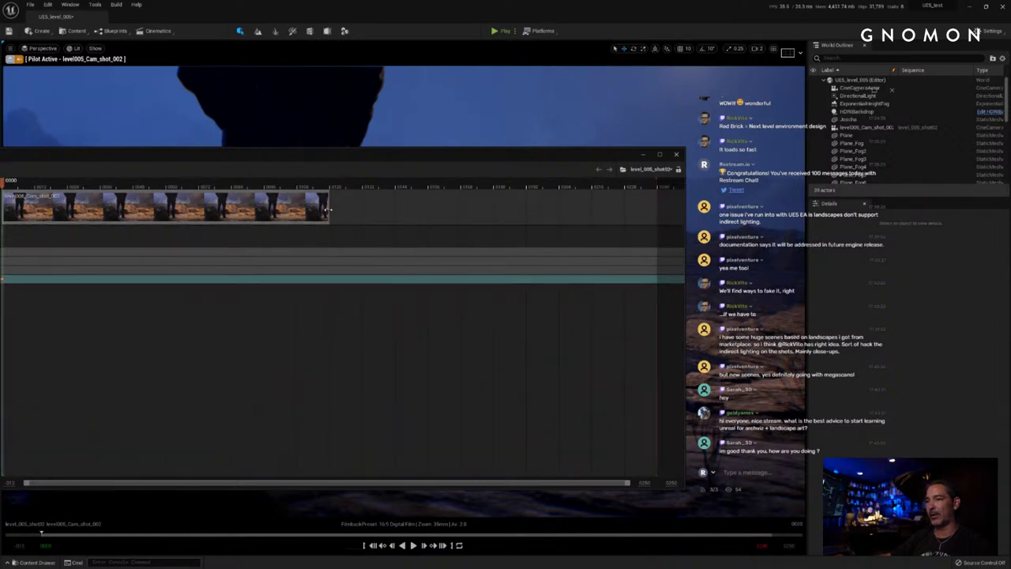
left_click_drag(328, 208, 657, 209)
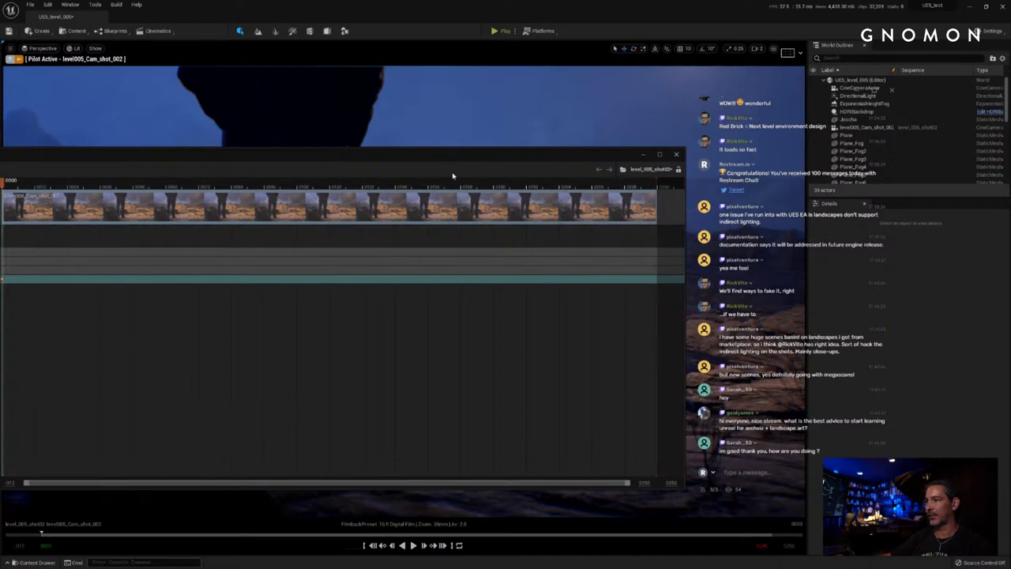
left_click_drag(456, 159, 510, 159)
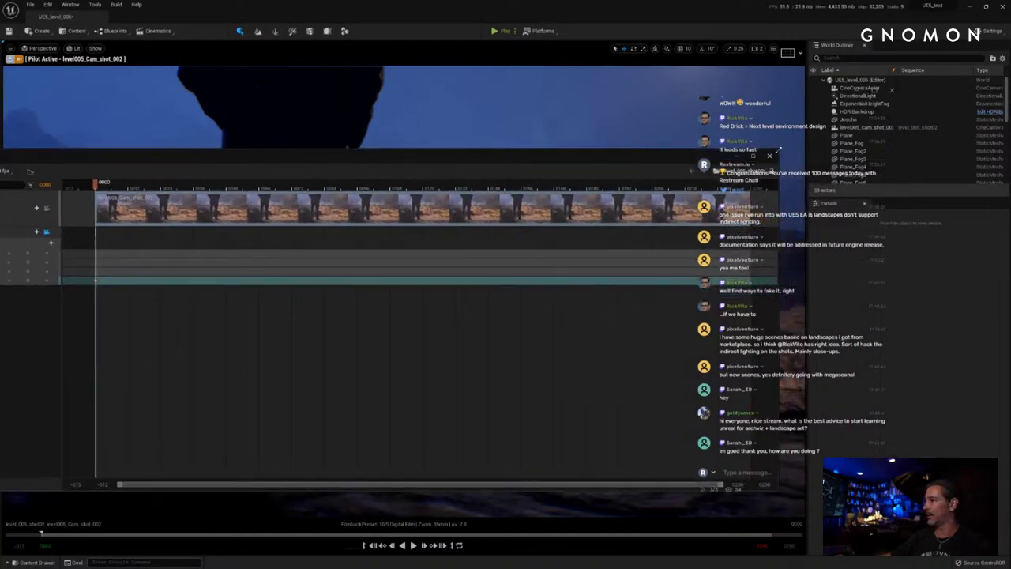
left_click_drag(780, 152, 622, 140)
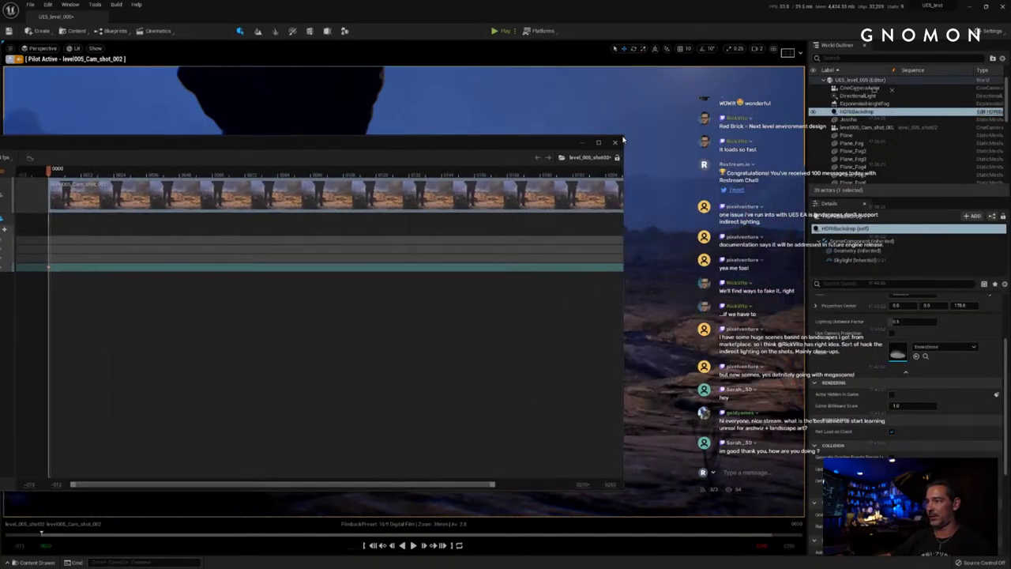
Step: Reposition and resize the Sequencer window, narrow its track list, and zoom the timeline out to show the whole camera cut
left_click_drag(500, 145, 766, 157)
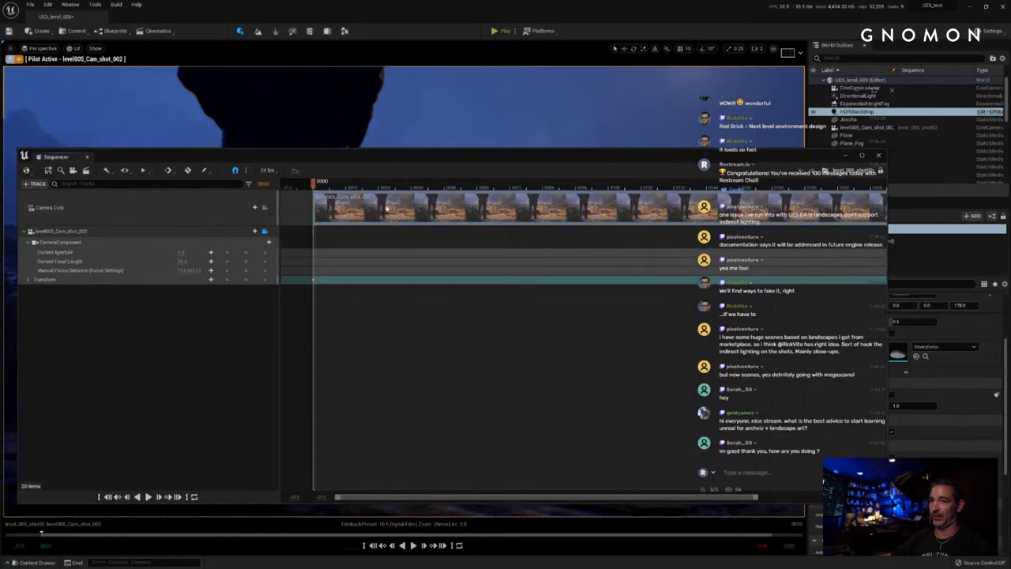
left_click_drag(280, 232, 198, 230)
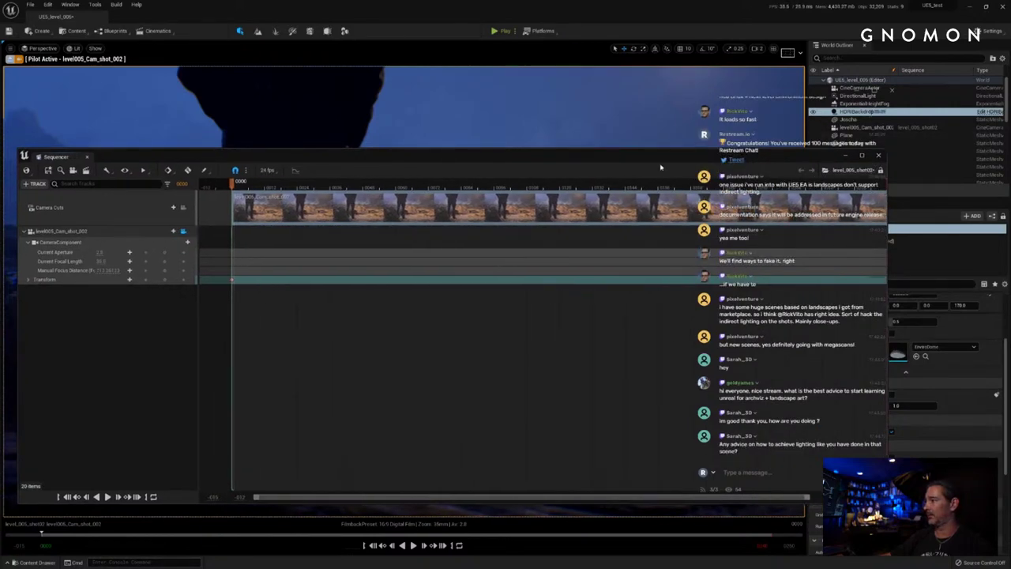
left_click_drag(661, 163, 655, 137)
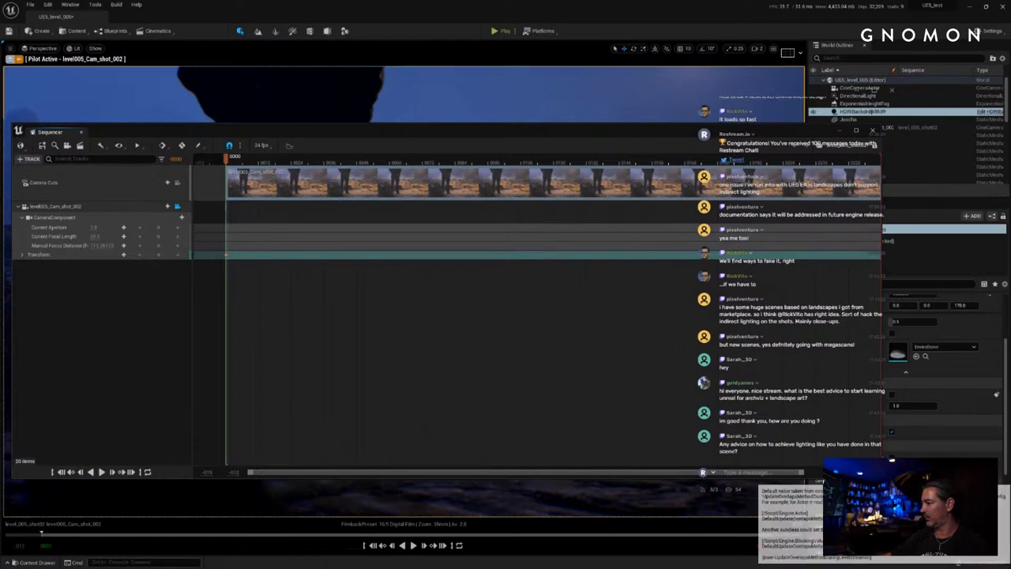
left_click_drag(881, 478, 665, 478)
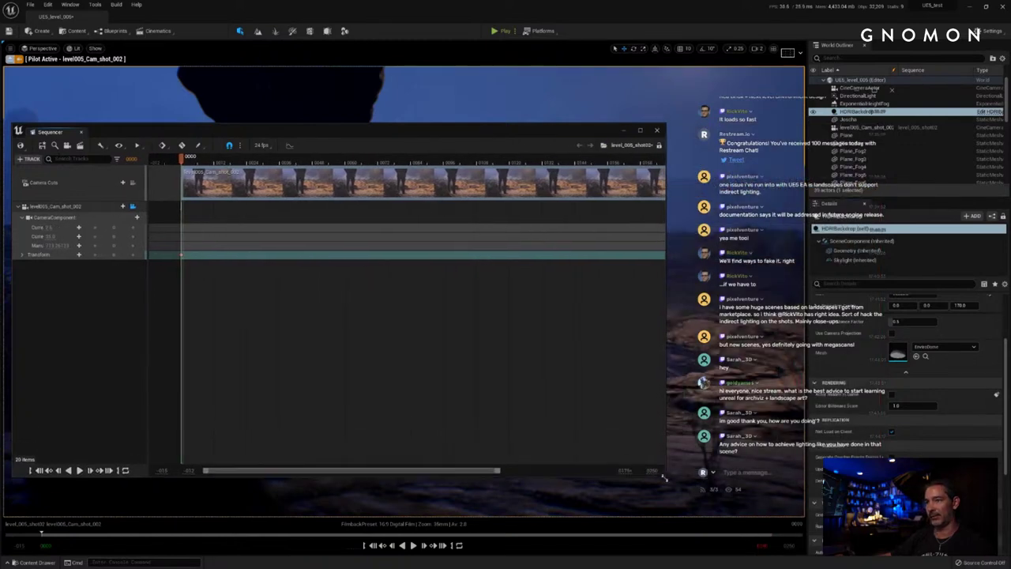
left_click_drag(470, 136, 490, 161)
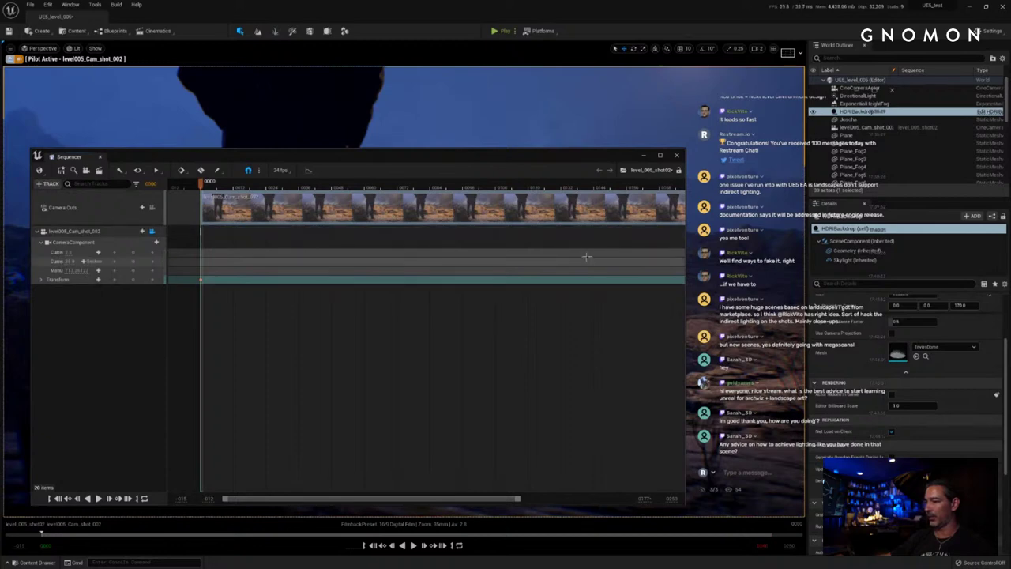
left_click_drag(519, 499, 631, 501)
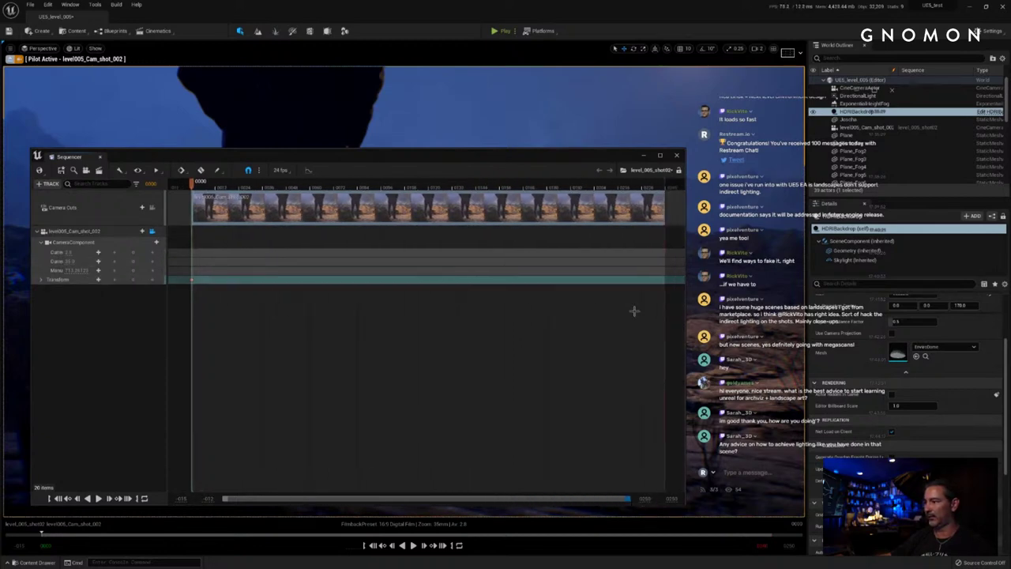
Step: Scrub through the shot and park the playhead at its end on frame 240
left_click_drag(640, 186, 453, 185)
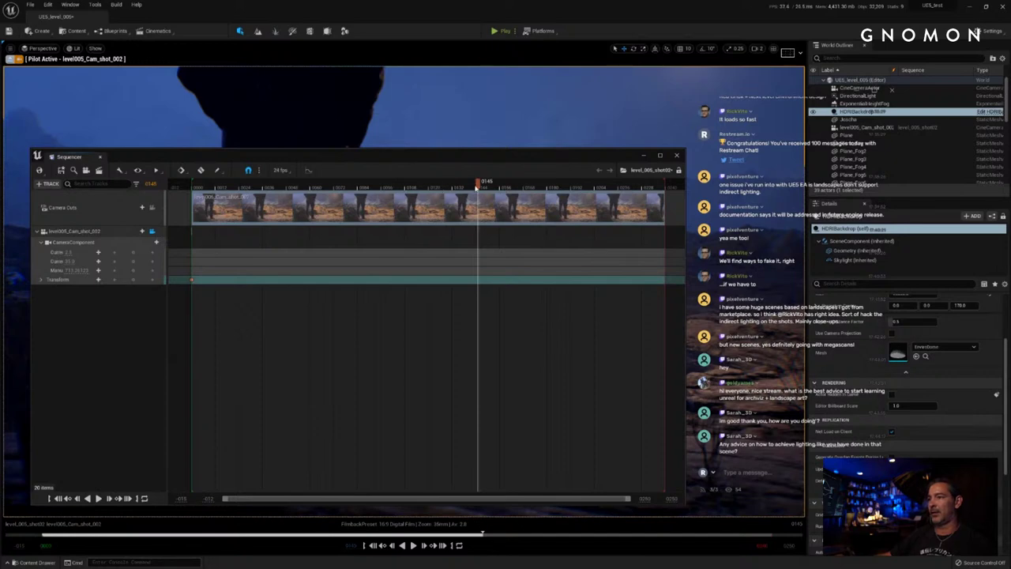
left_click_drag(477, 188, 588, 187)
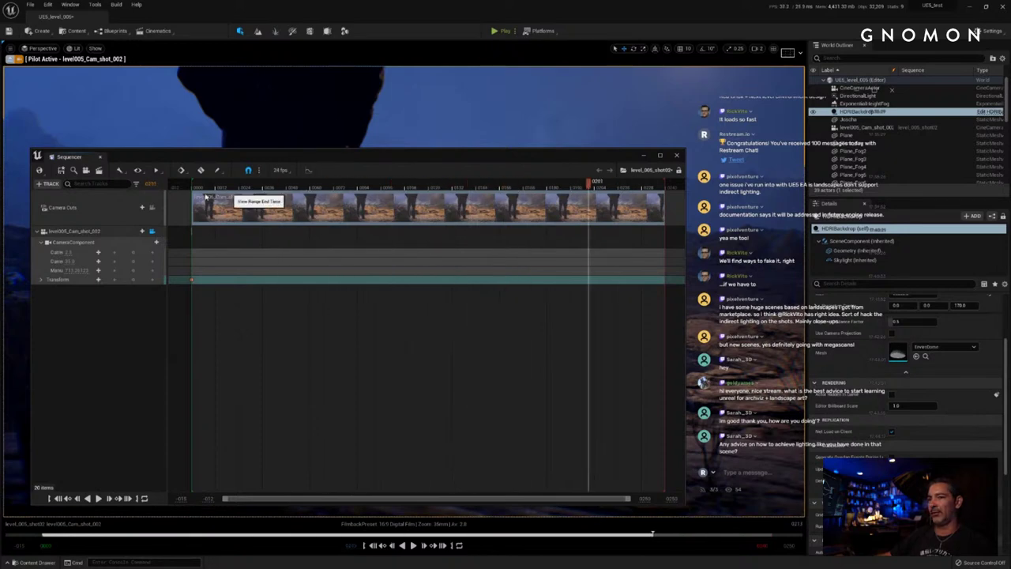
left_click_drag(204, 187, 192, 187)
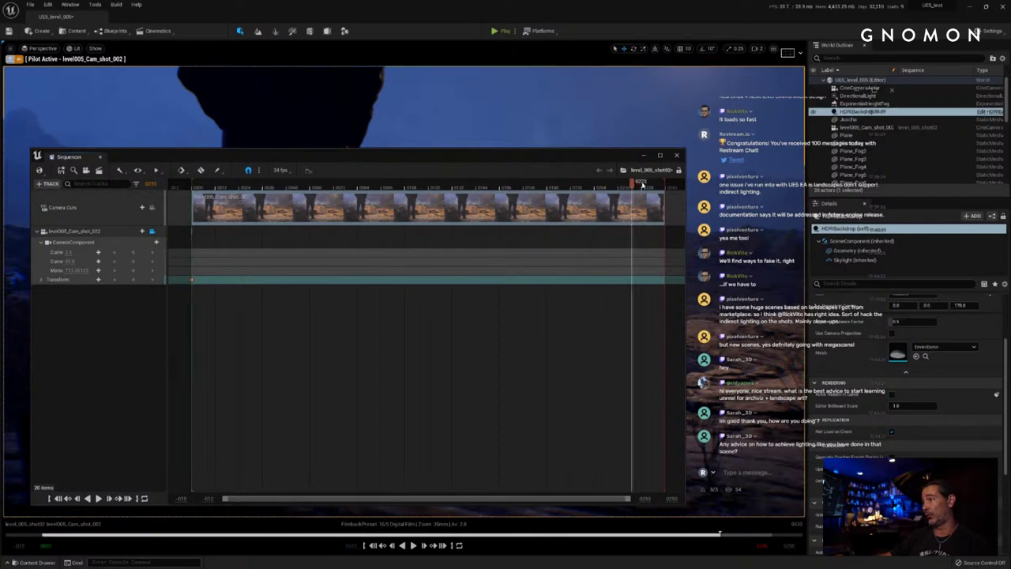
left_click_drag(579, 186, 223, 187)
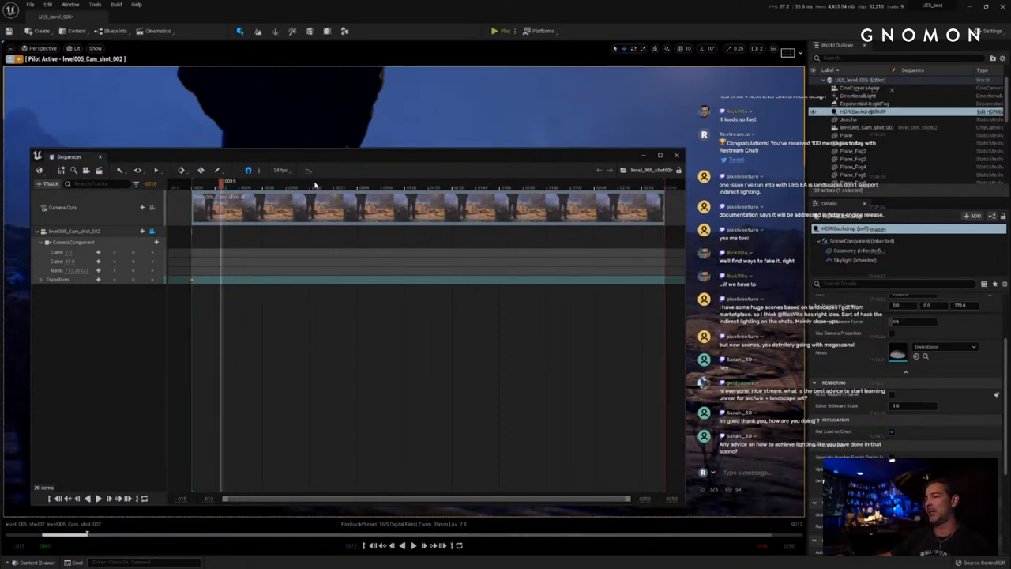
left_click_drag(314, 187, 636, 185)
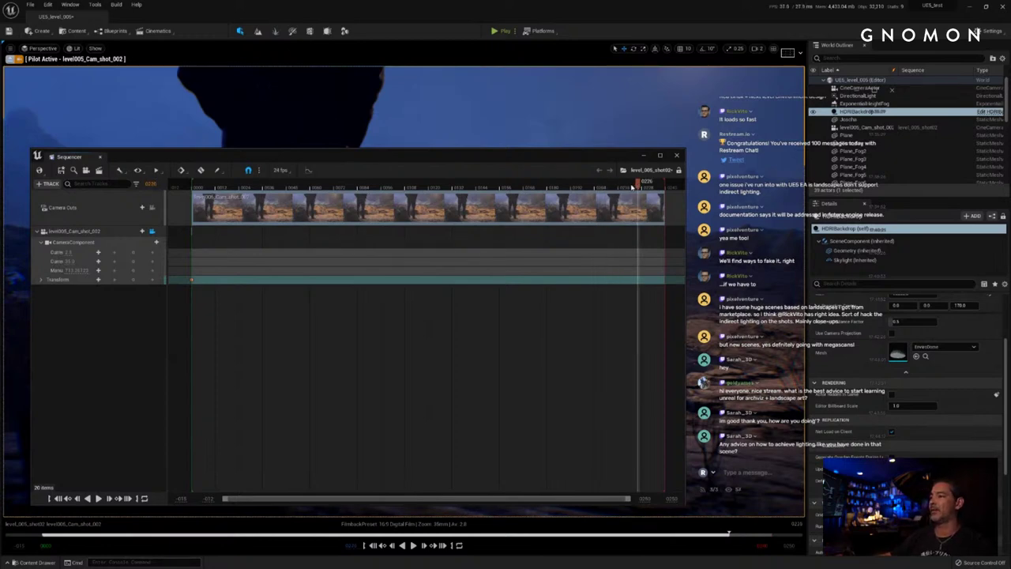
left_click_drag(632, 186, 668, 190)
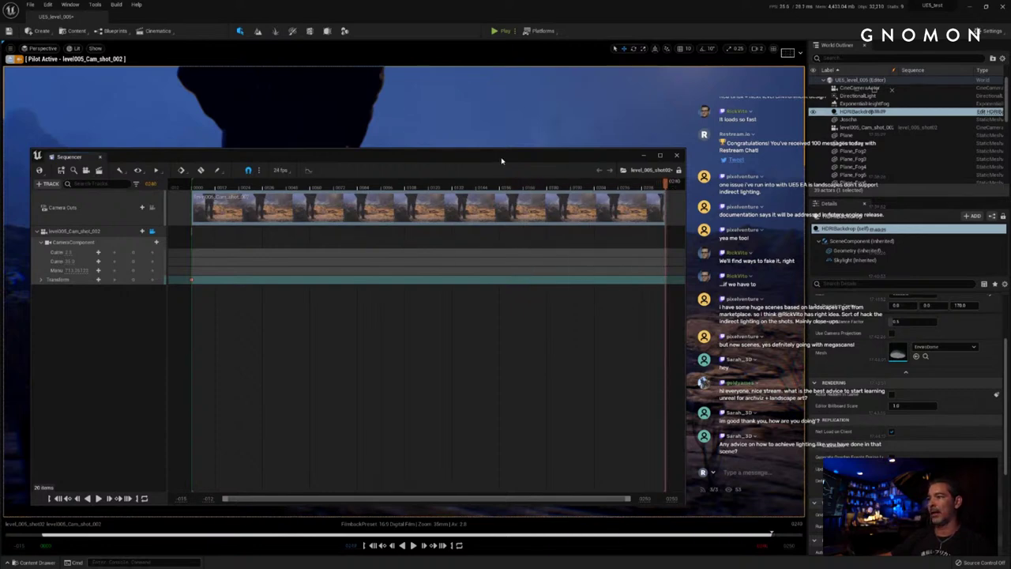
Step: Raise the piloted camera to frame the figure from the head down against the foggy horizon, and key its Transform at frame 240
left_click_drag(464, 161, 423, 567)
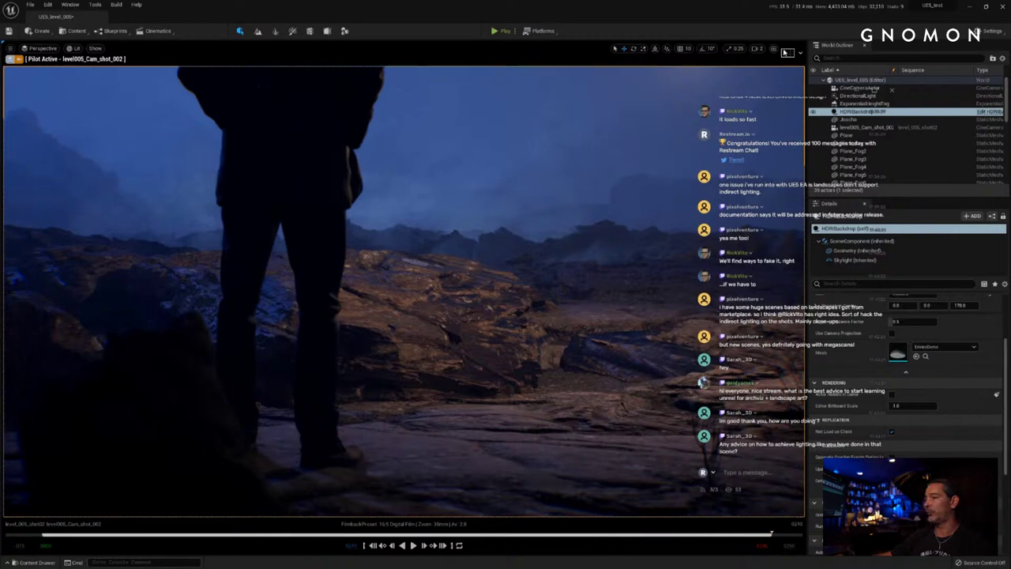
middle_click_drag(452, 315, 452, 315)
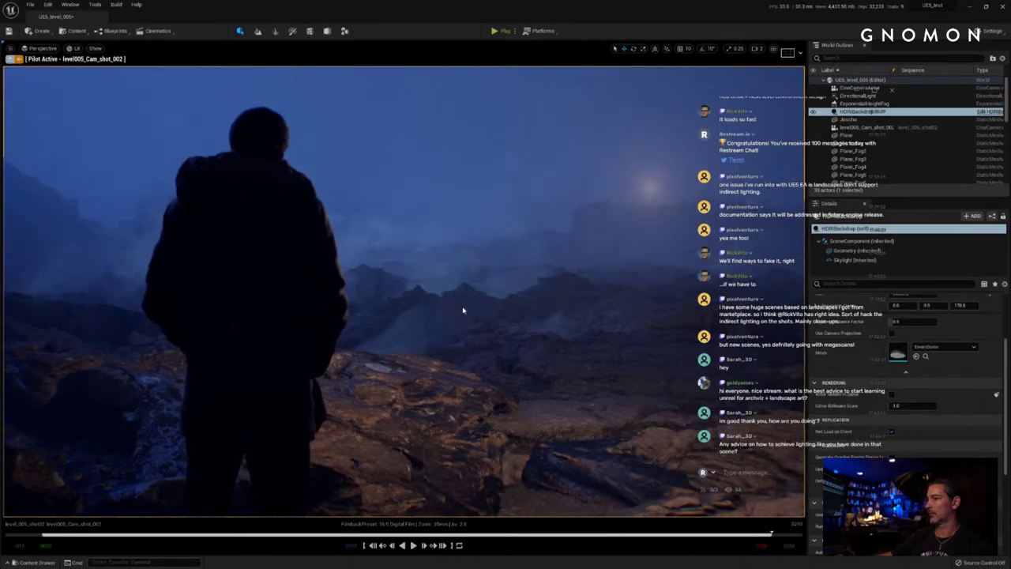
left_click(462, 307)
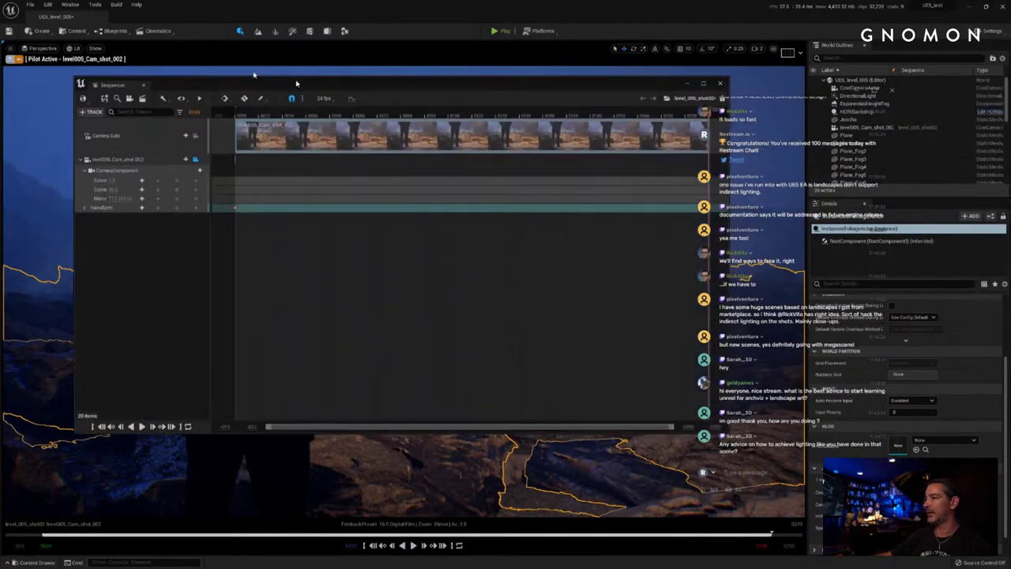
left_click_drag(295, 84, 282, 129)
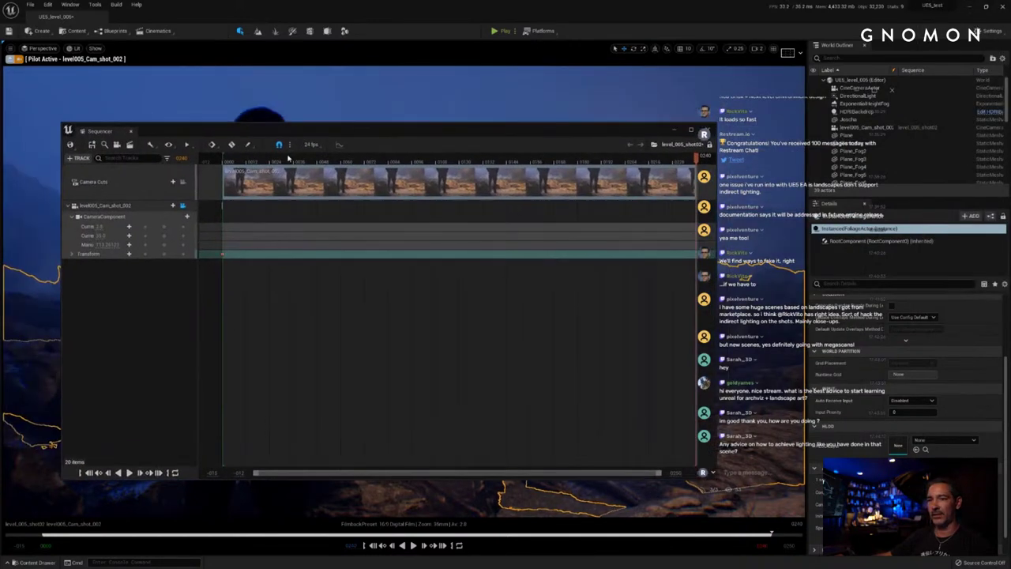
left_click(165, 254)
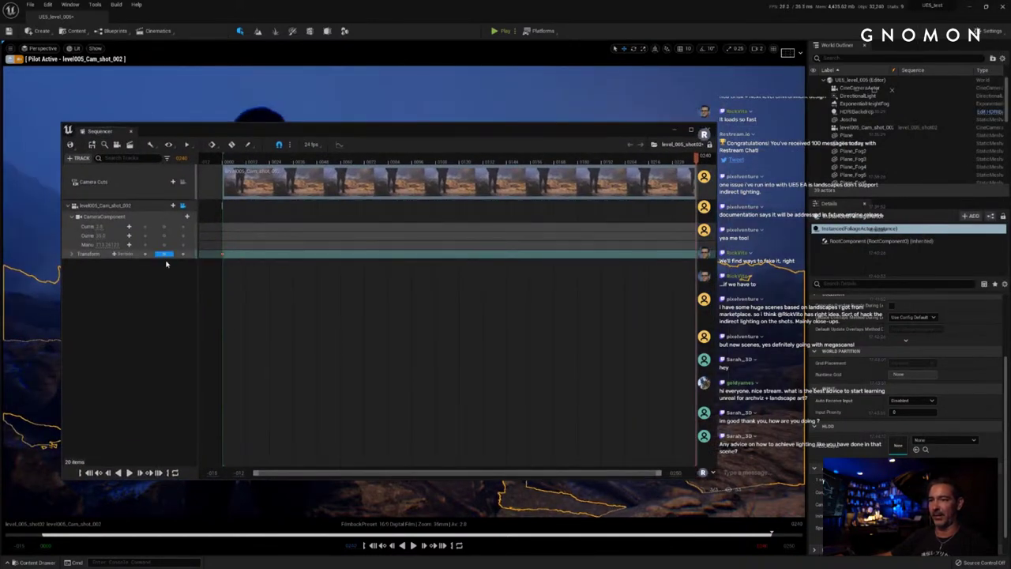
left_click_drag(353, 135, 0, 158)
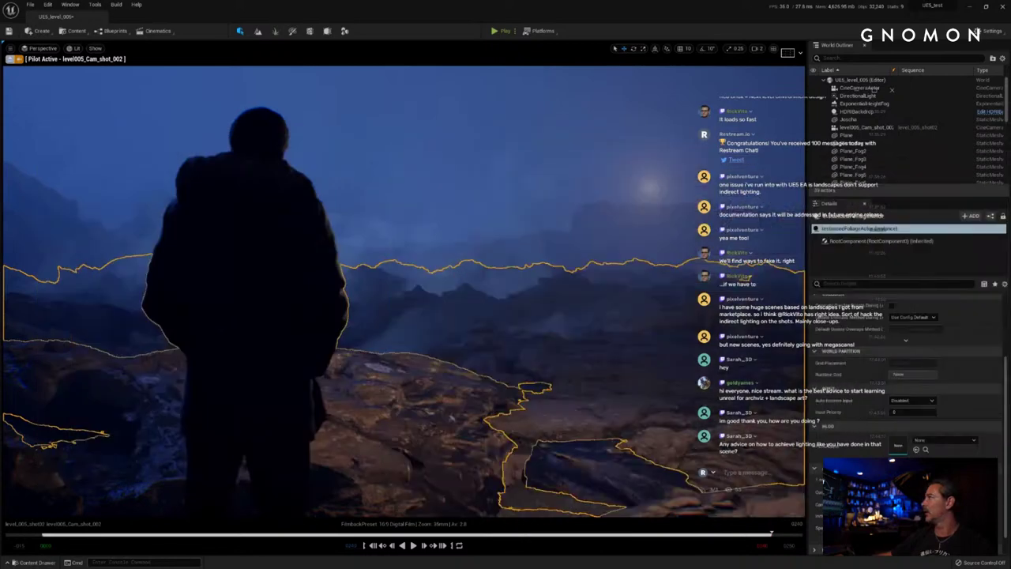
Step: Clear the rock selection in the viewport and play back the shot to check the camera's rise
left_click(438, 368)
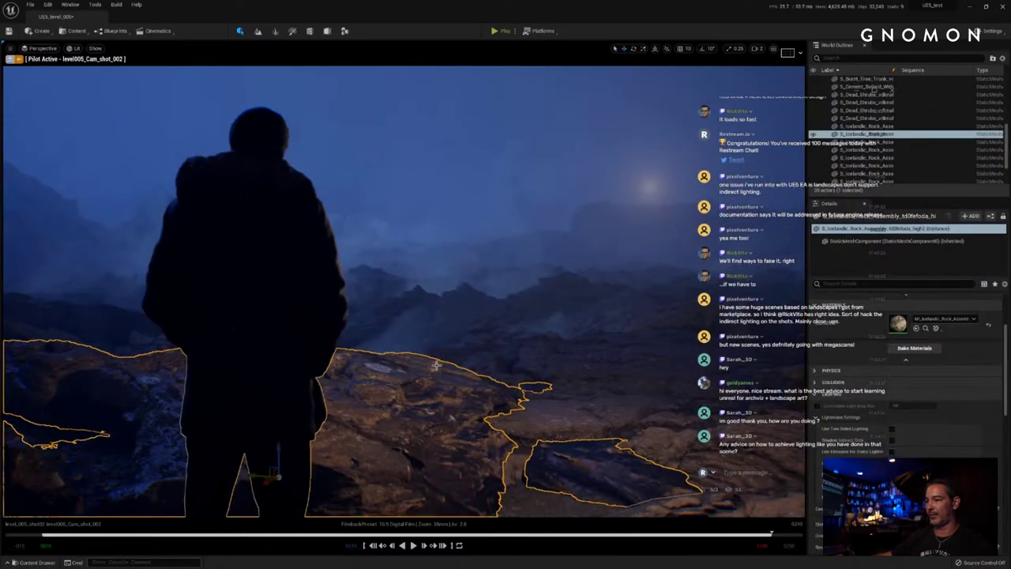
key("Escape")
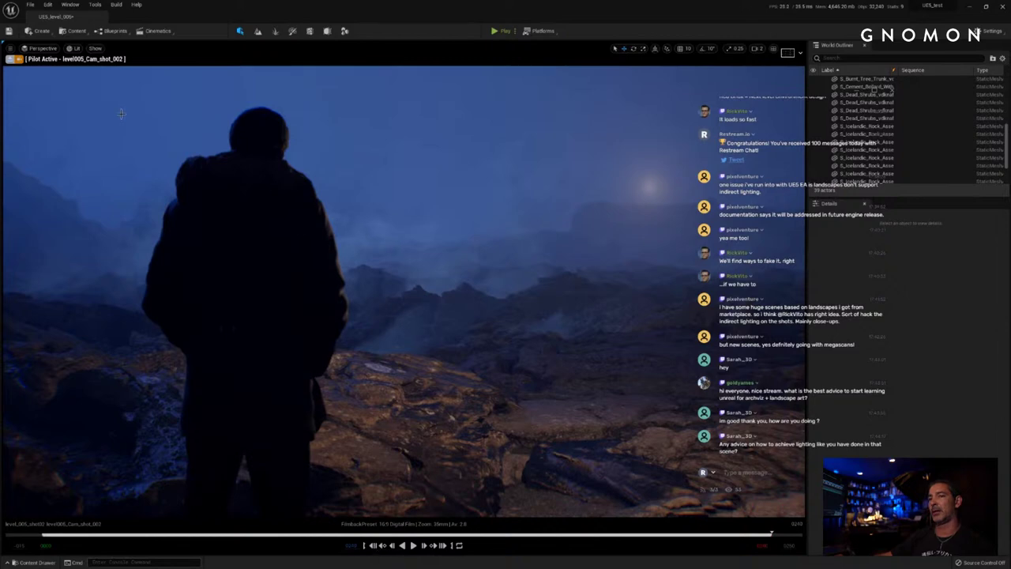
left_click(43, 48)
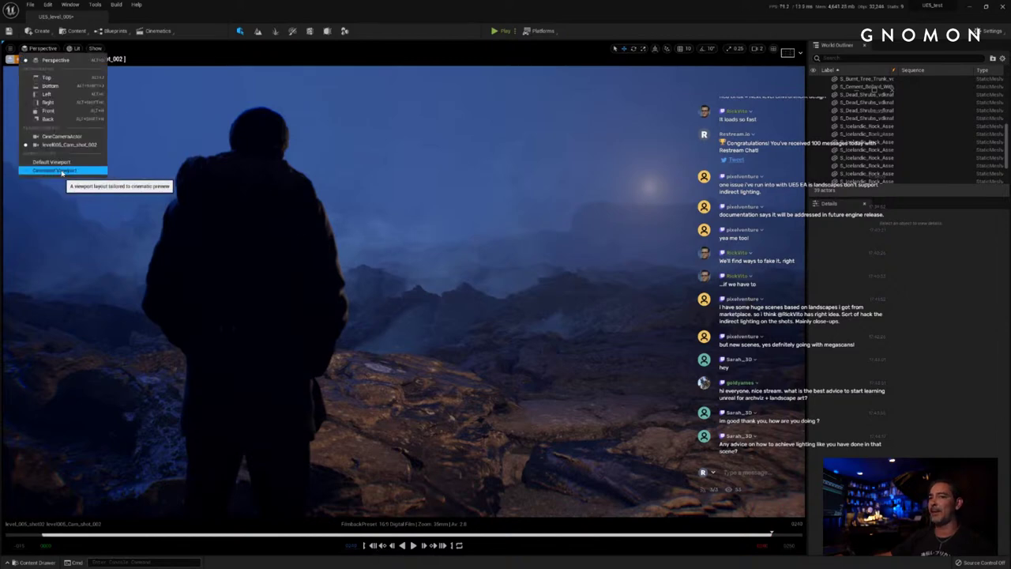
left_click(228, 48)
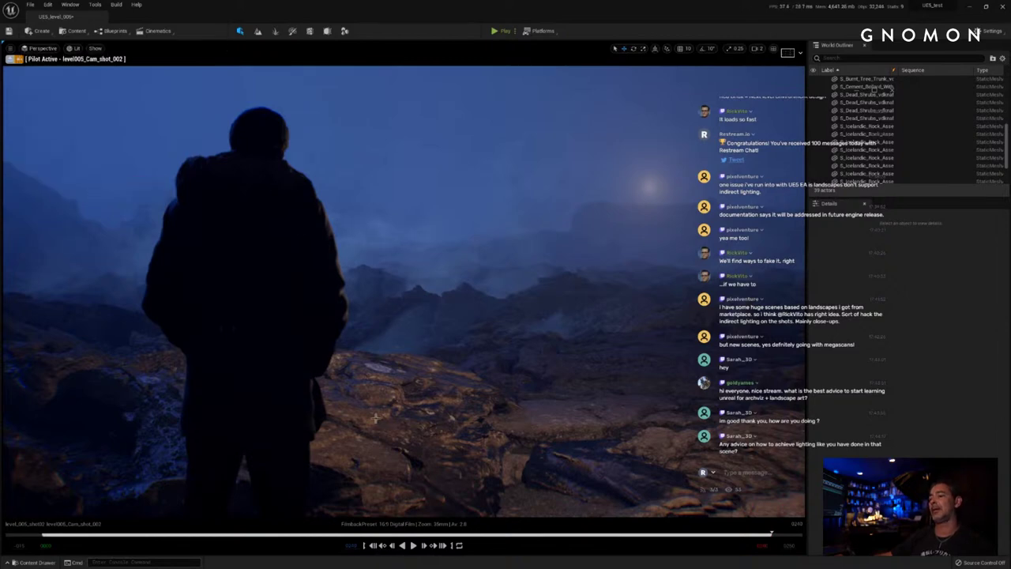
left_click(413, 546)
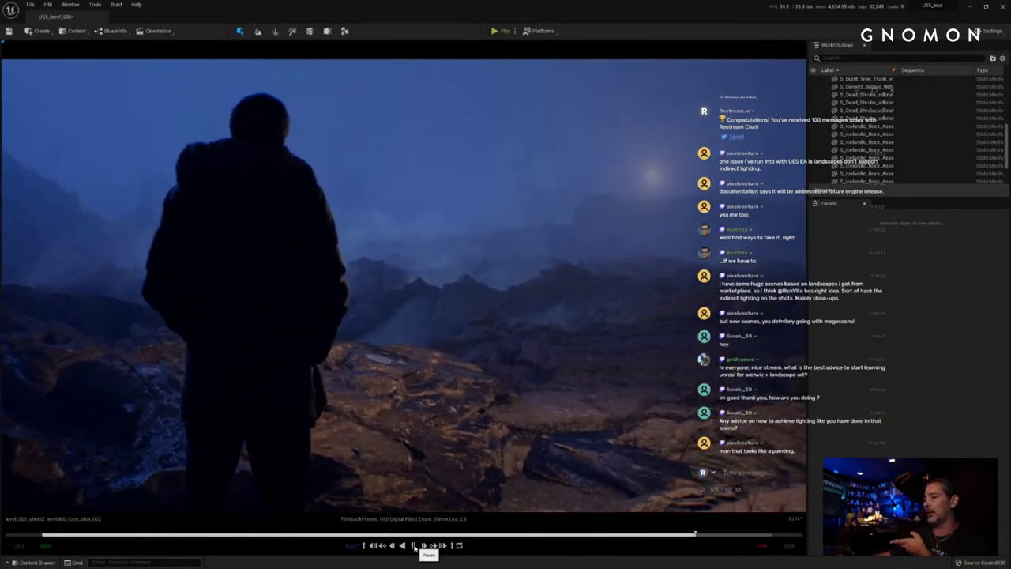
left_click(413, 545)
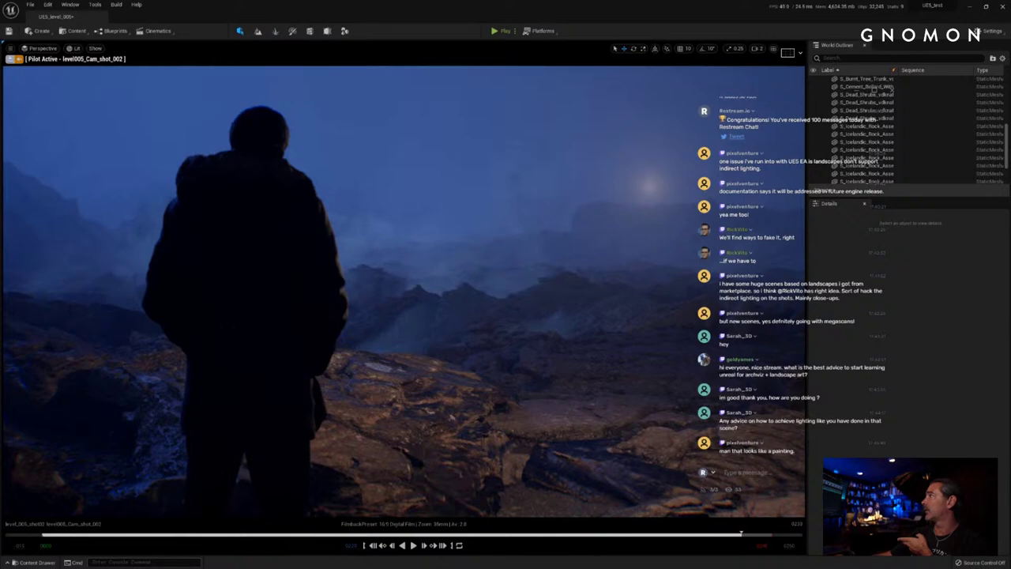
Step: Set the camera's Transform key at frame 0 to Linear interpolation and play the shot from the start
left_click_drag(427, 565, 350, 95)
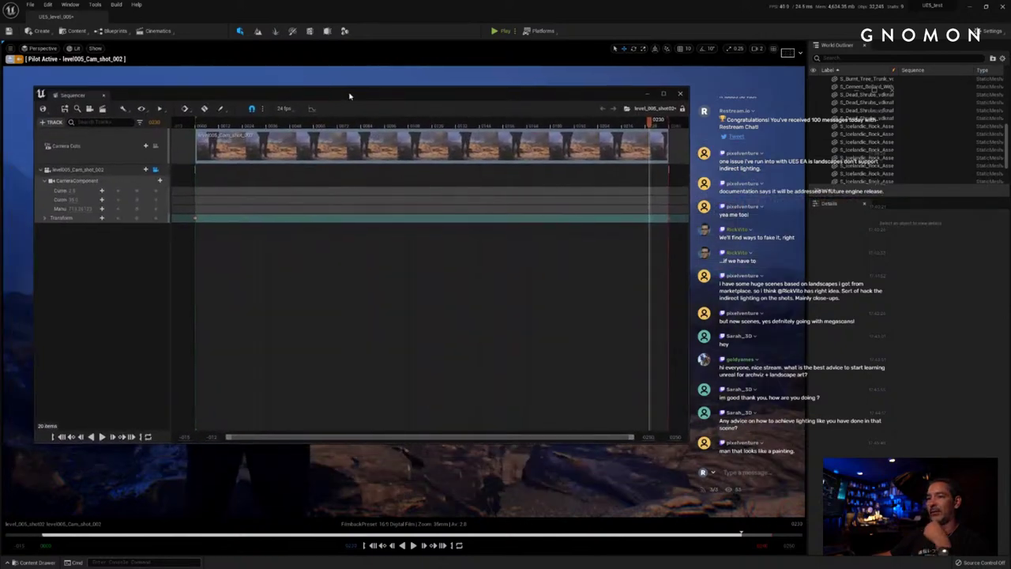
left_click(196, 219)
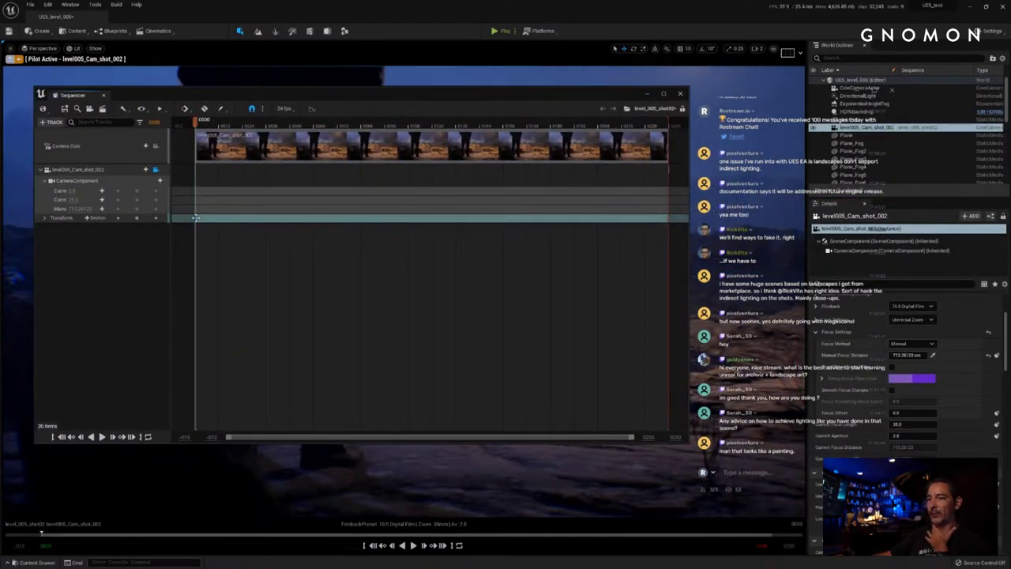
right_click(195, 217)
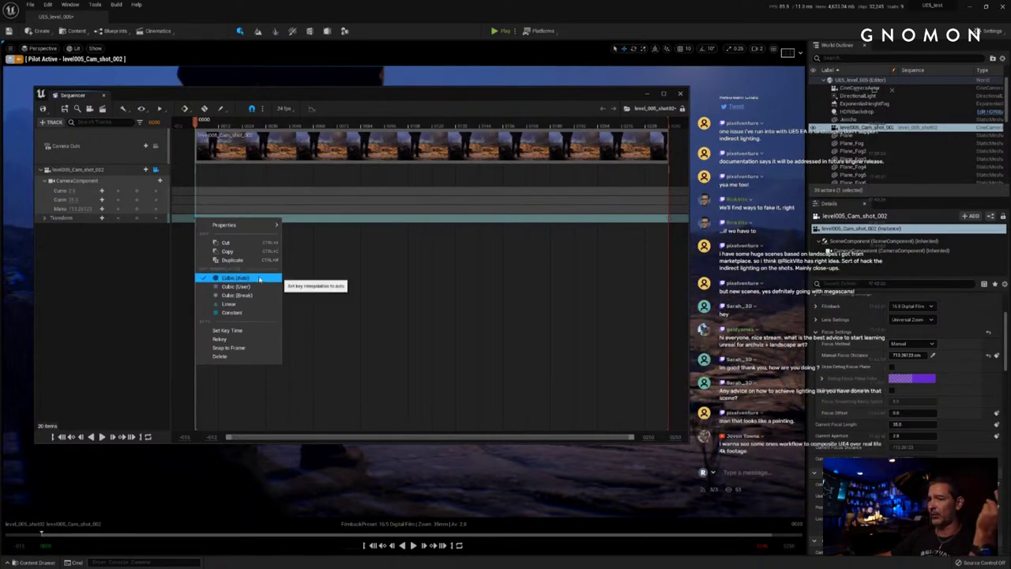
left_click(238, 304)
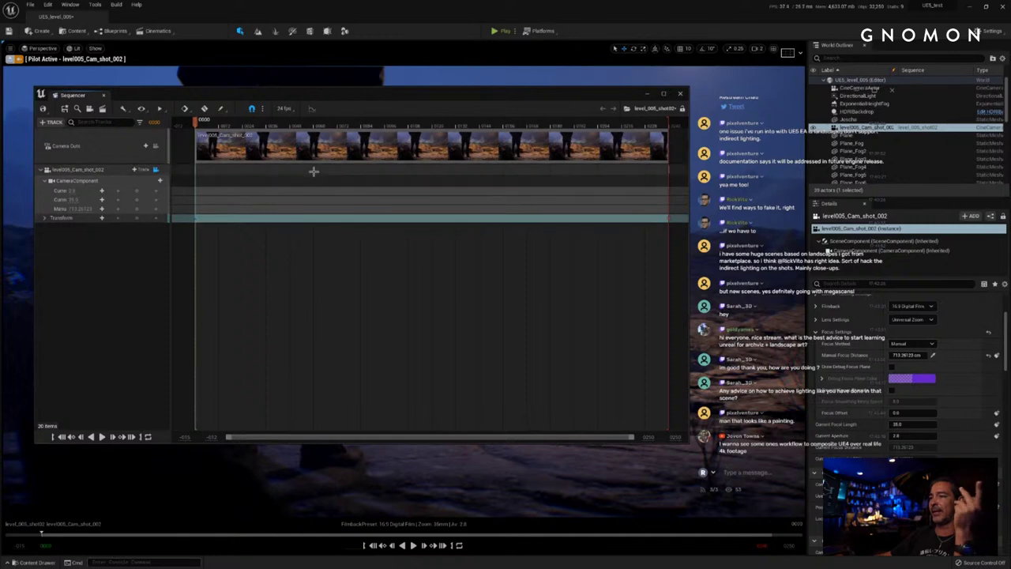
left_click_drag(379, 98, 1010, 87)
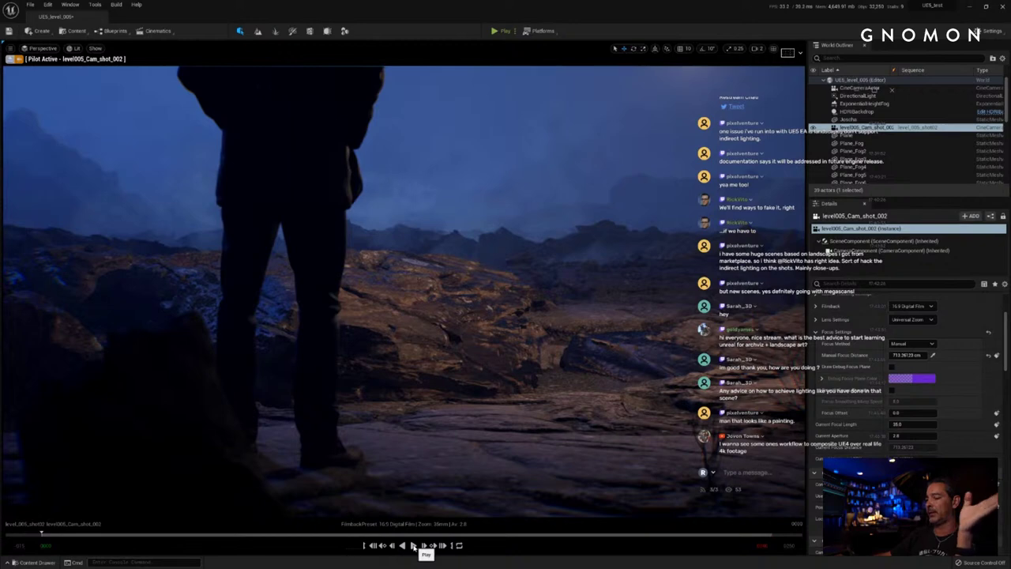
left_click(413, 546)
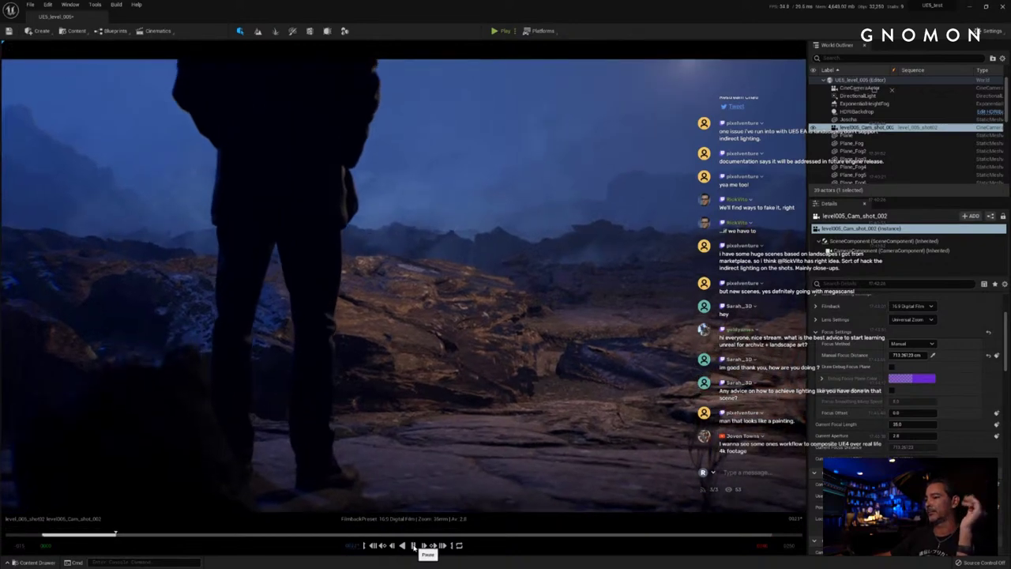